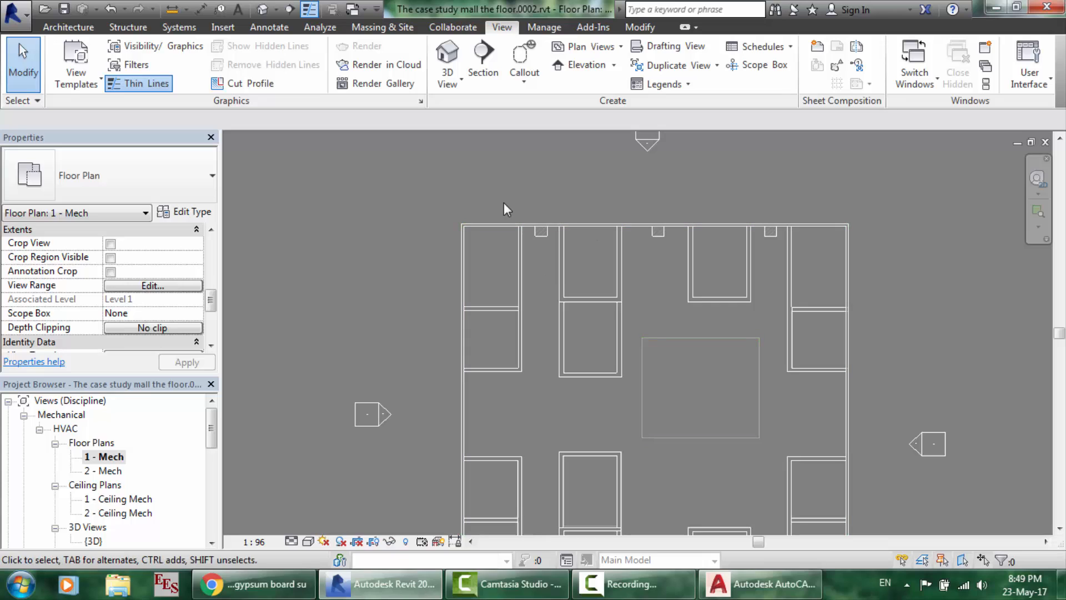
- Inspect the Level 1 floor and the central shaft opening by selecting each in turn
key("Tab")
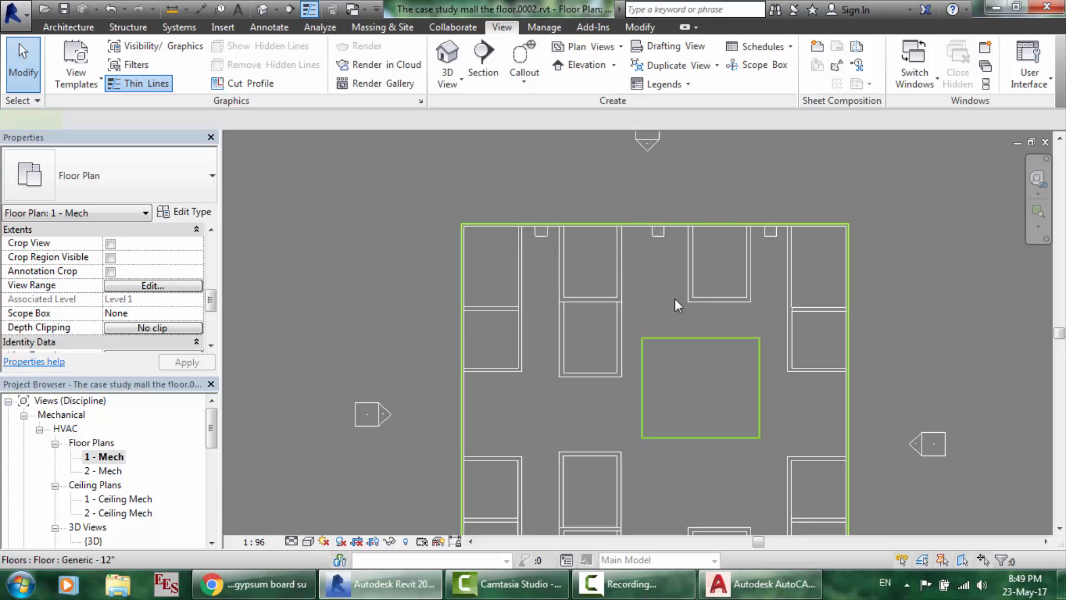
left_click(674, 298)
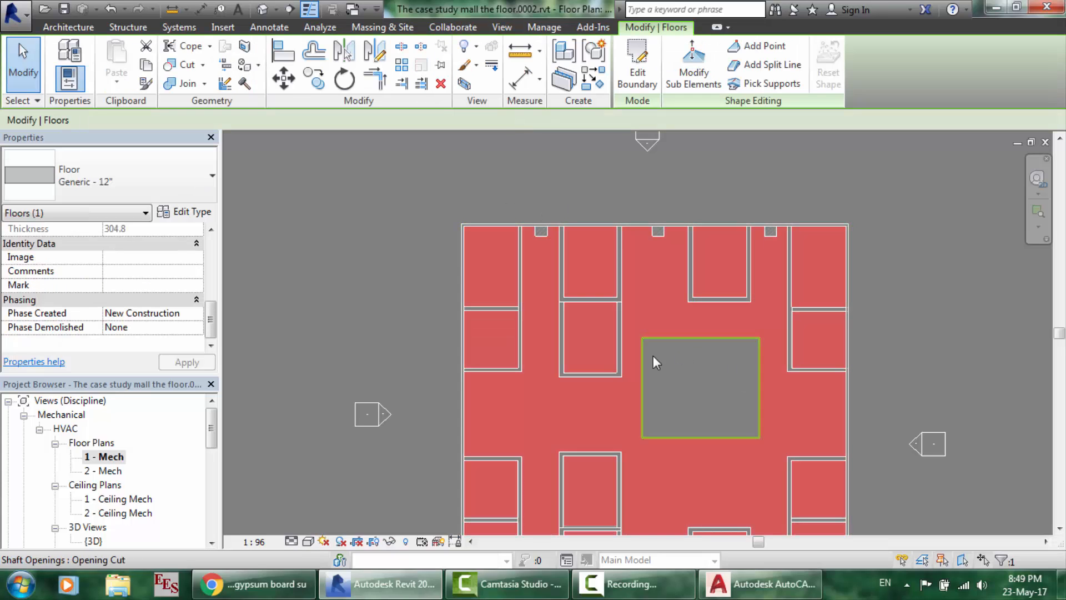
left_click(621, 194)
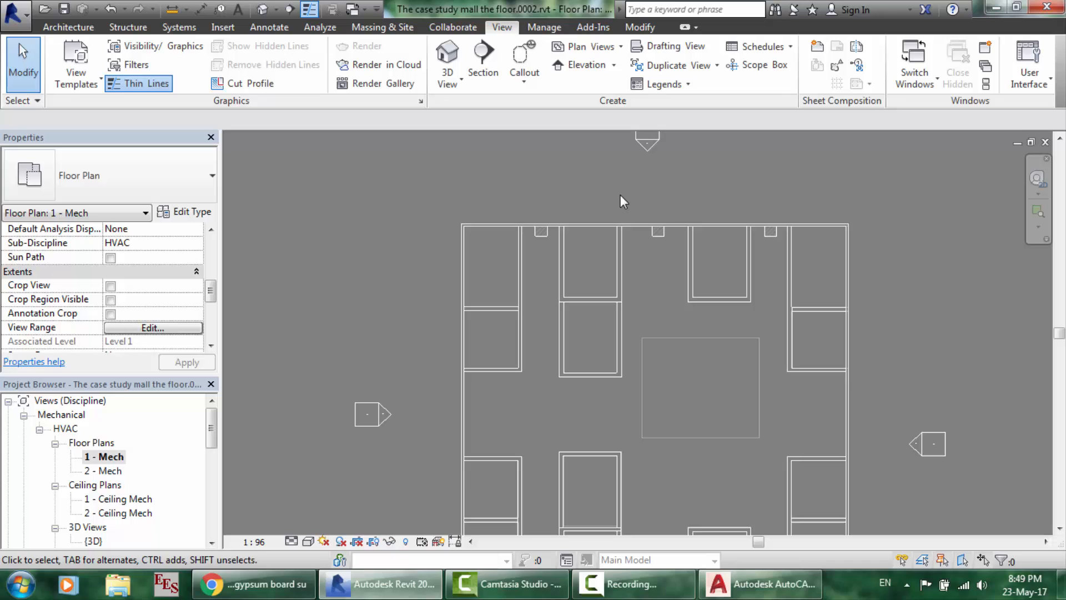
left_click(712, 409)
scroll(712, 409, "down", 2)
scroll(768, 406, "up", 3)
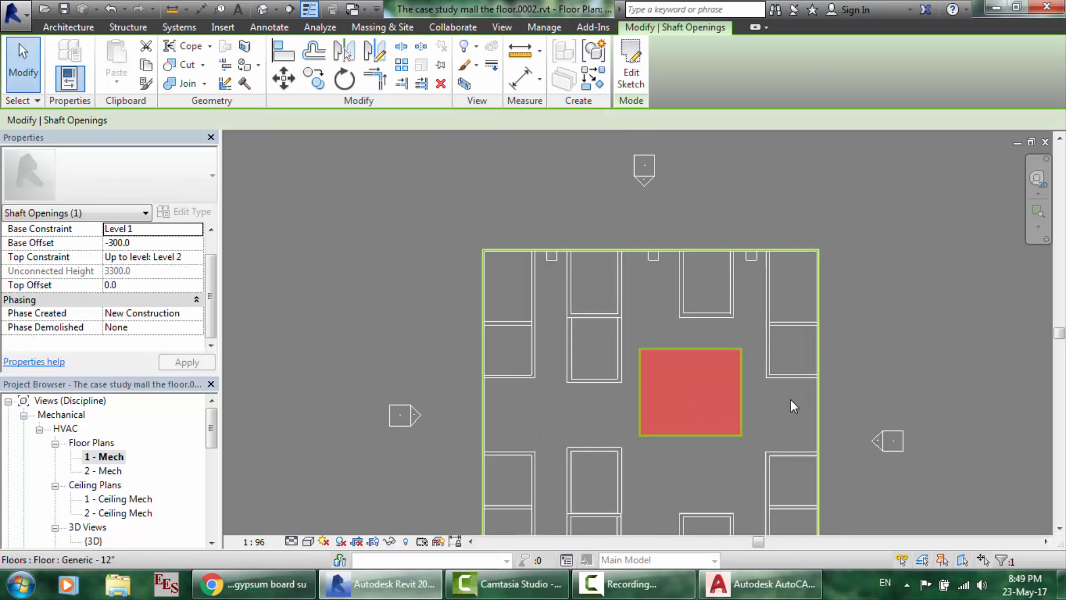
- Open the 1 - Ceiling Mech reflected ceiling plan, then switch to the ceiling1 grid in AutoCAD
left_click(770, 179)
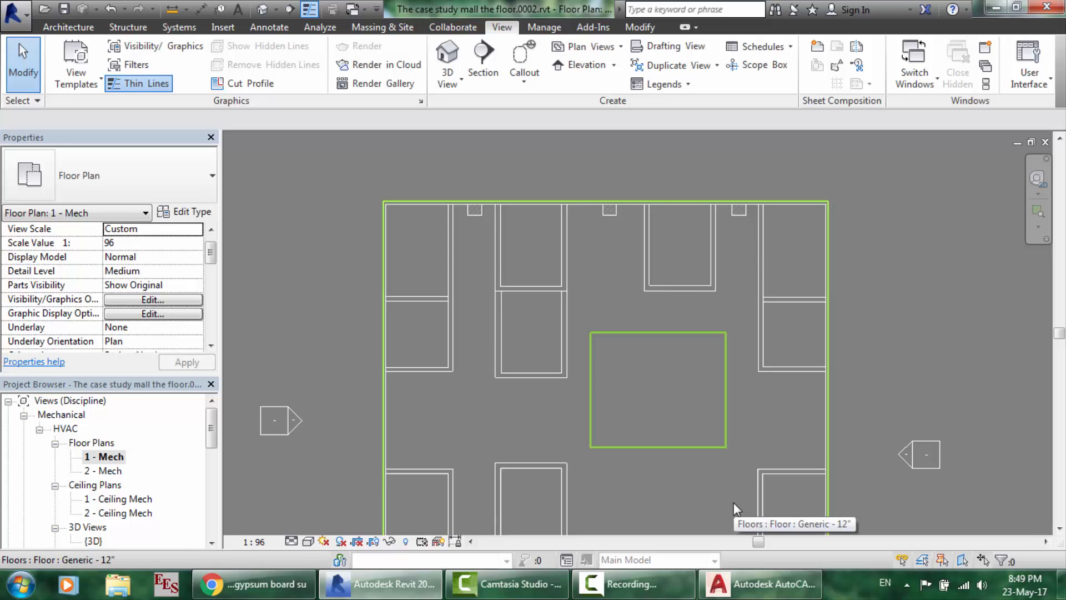
double_click(117, 499)
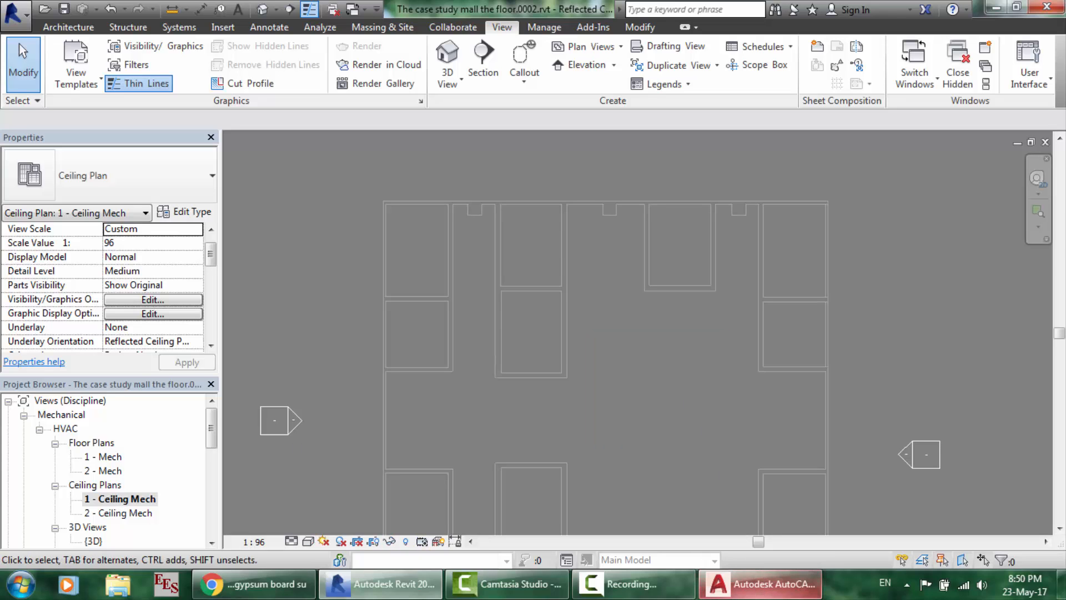
left_click(761, 583)
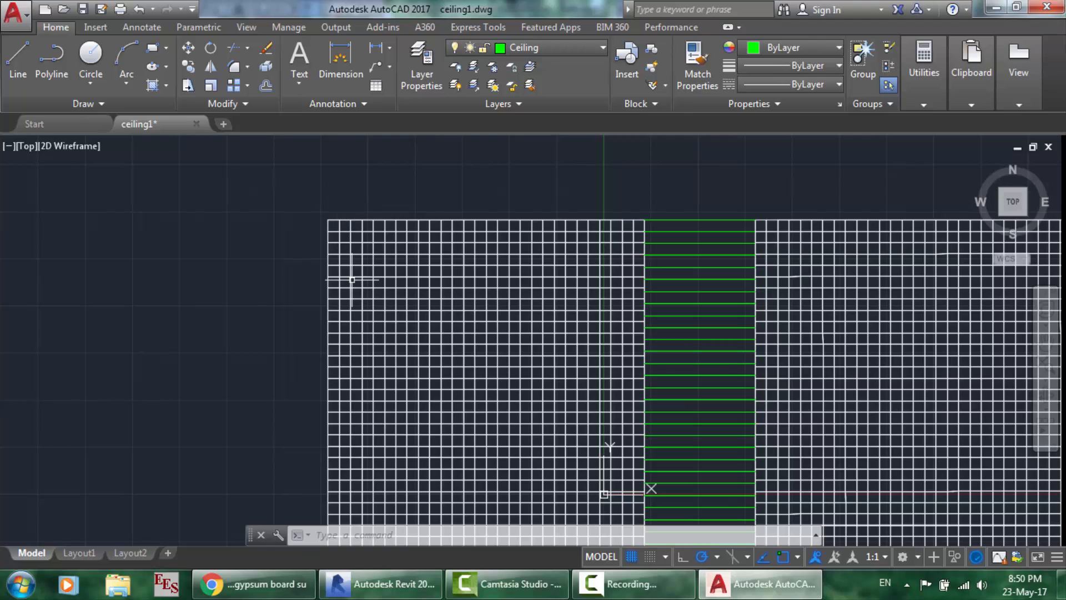
- Review the gypsum board suspended ceiling image results in Chrome, then return to AutoCAD
left_click(481, 400)
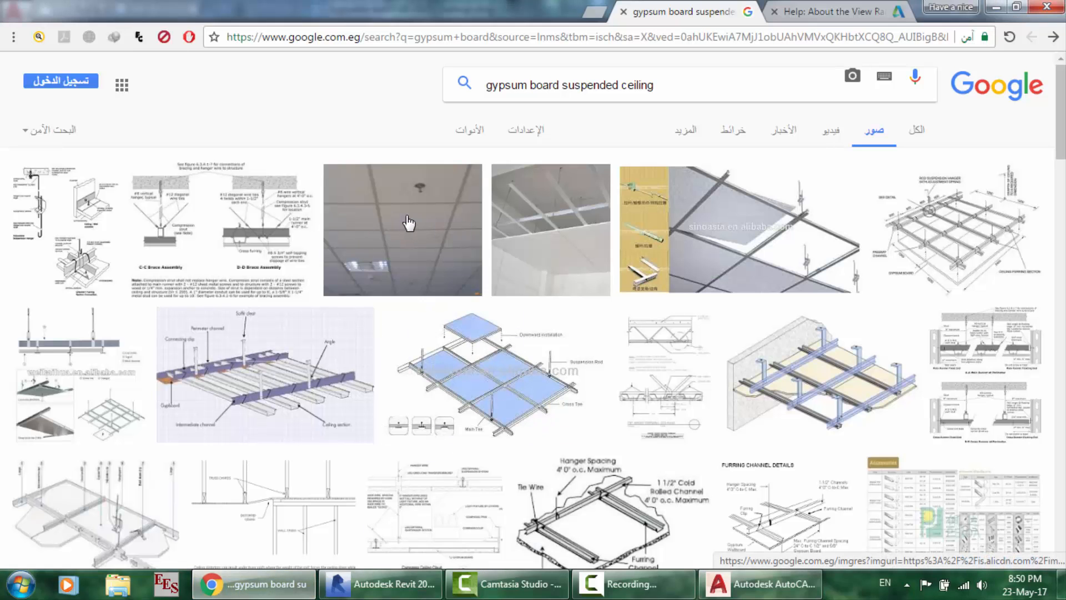
scroll(410, 223, "down", 1)
scroll(395, 169, "up", 1)
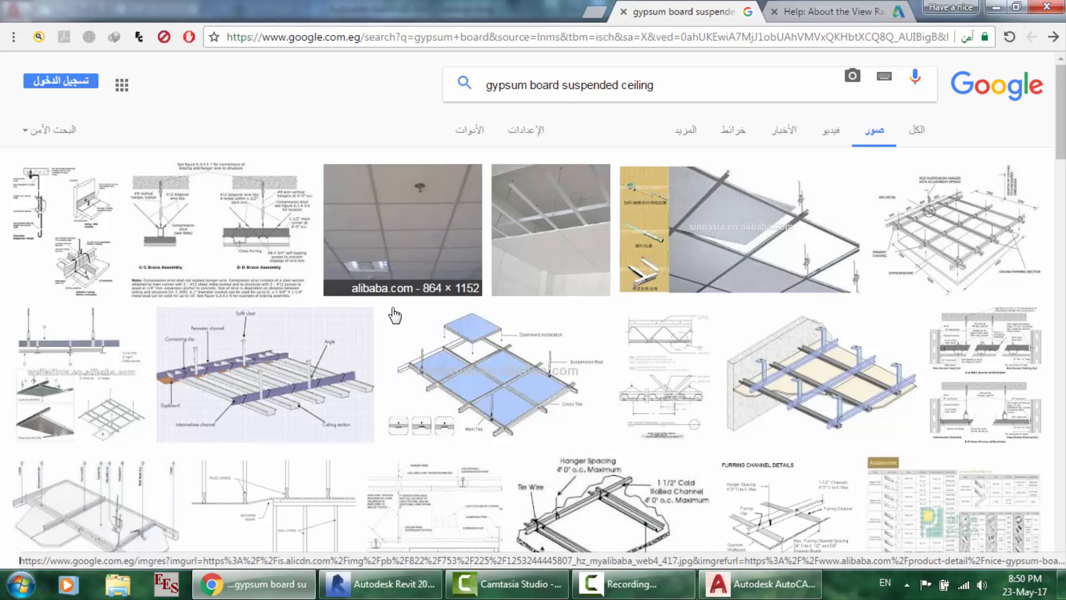
left_click(760, 584)
- Zoom into the ceiling grid's top-left corner and recheck the gypsum board reference images
scroll(540, 258, "down", 4)
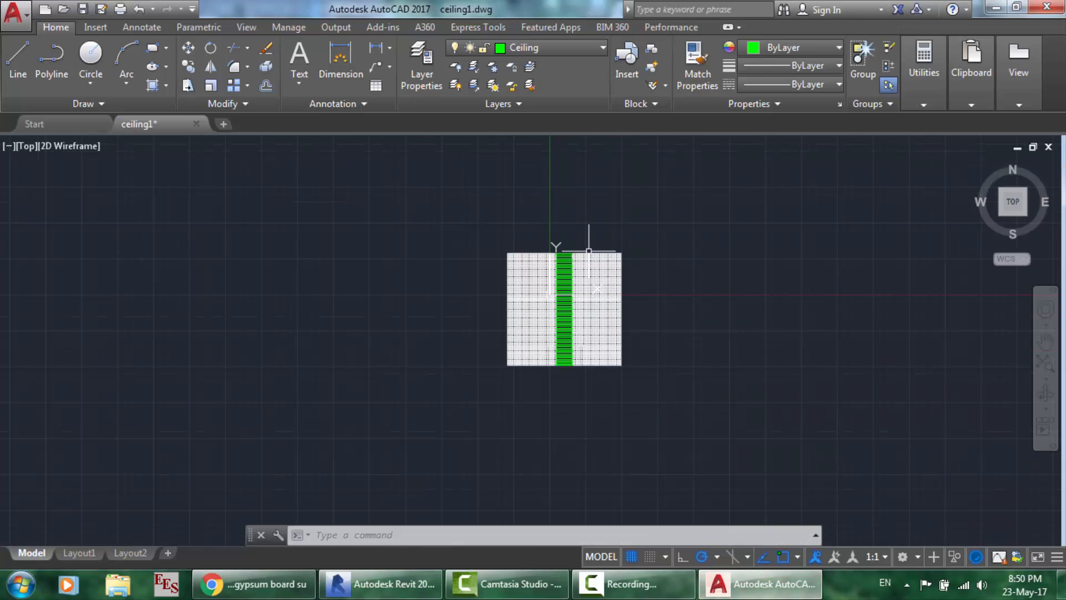
scroll(587, 245, "up", 4)
scroll(425, 253, "up", 3)
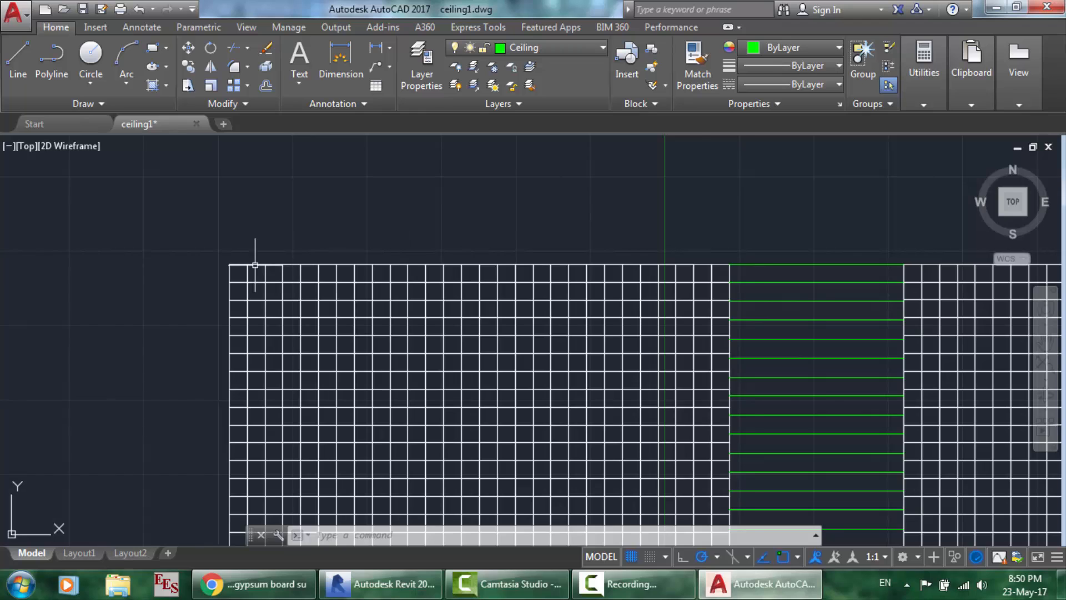
scroll(256, 264, "up", 3)
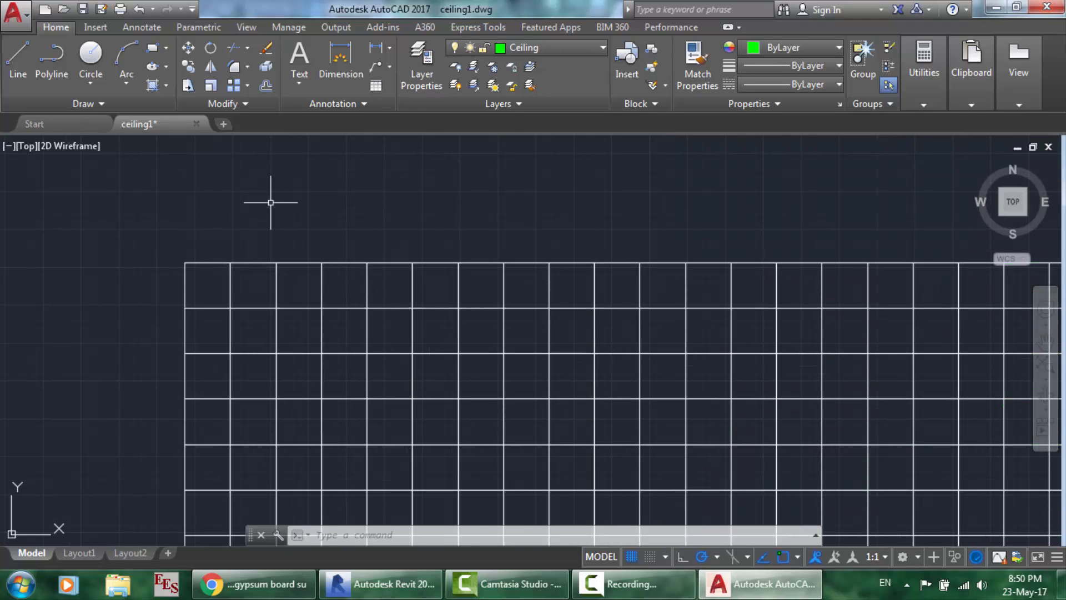
scroll(173, 241, "up", 4)
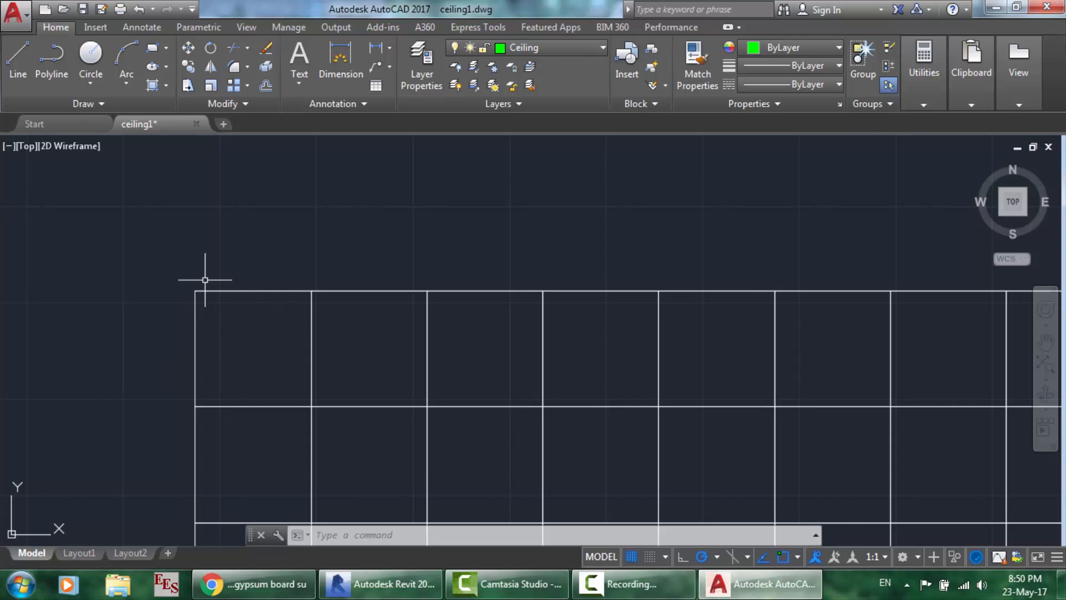
left_click(252, 584)
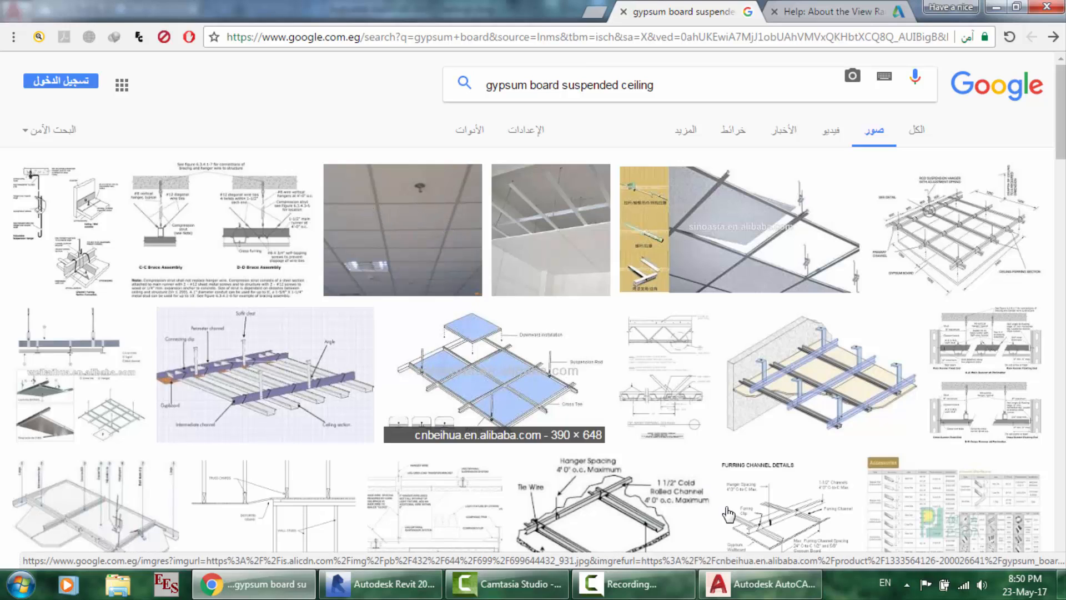
left_click(715, 540)
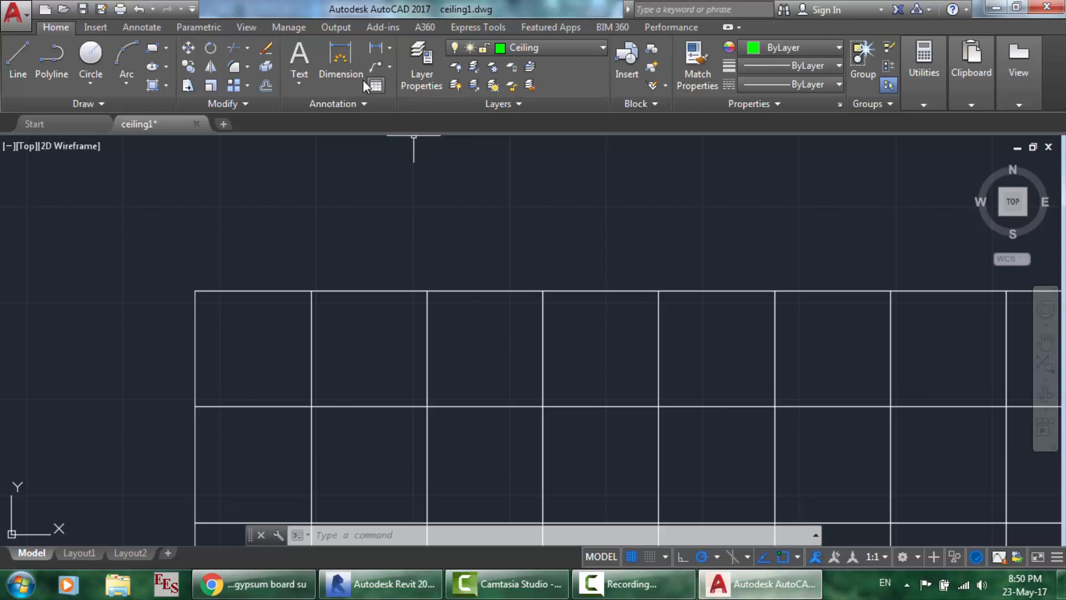
- Thaw layer 0 to reveal its extra lines at the grid's left edge, then type L for Line
left_click(505, 49)
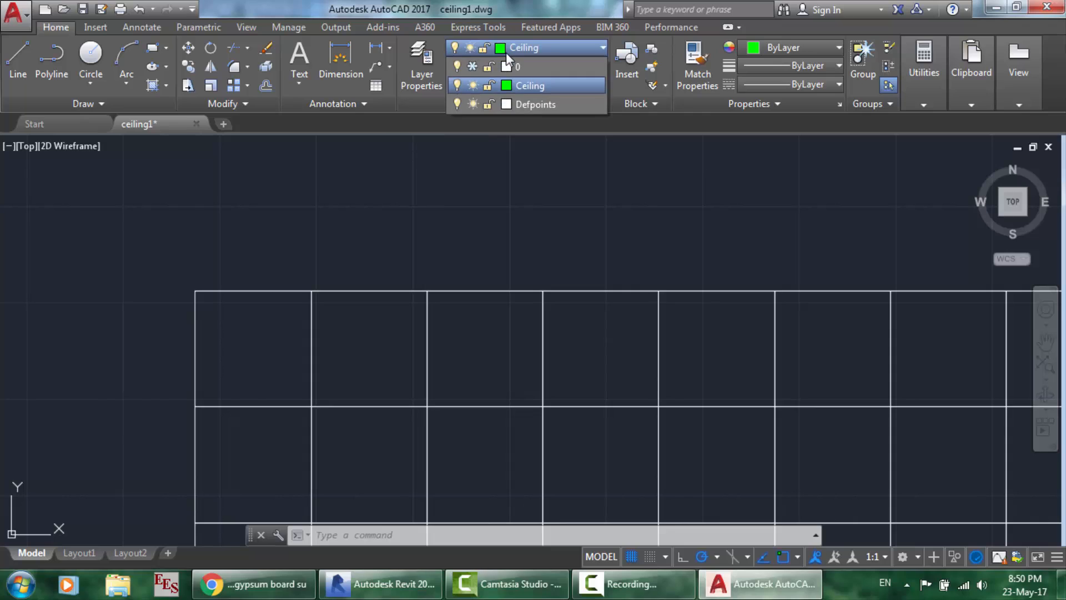
left_click(472, 67)
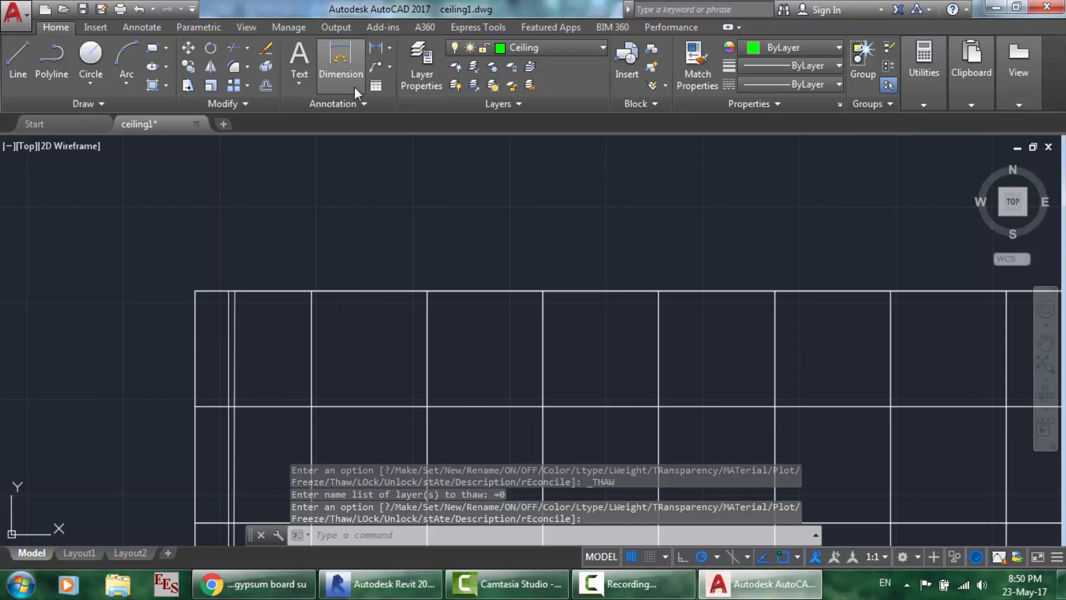
left_click(341, 61)
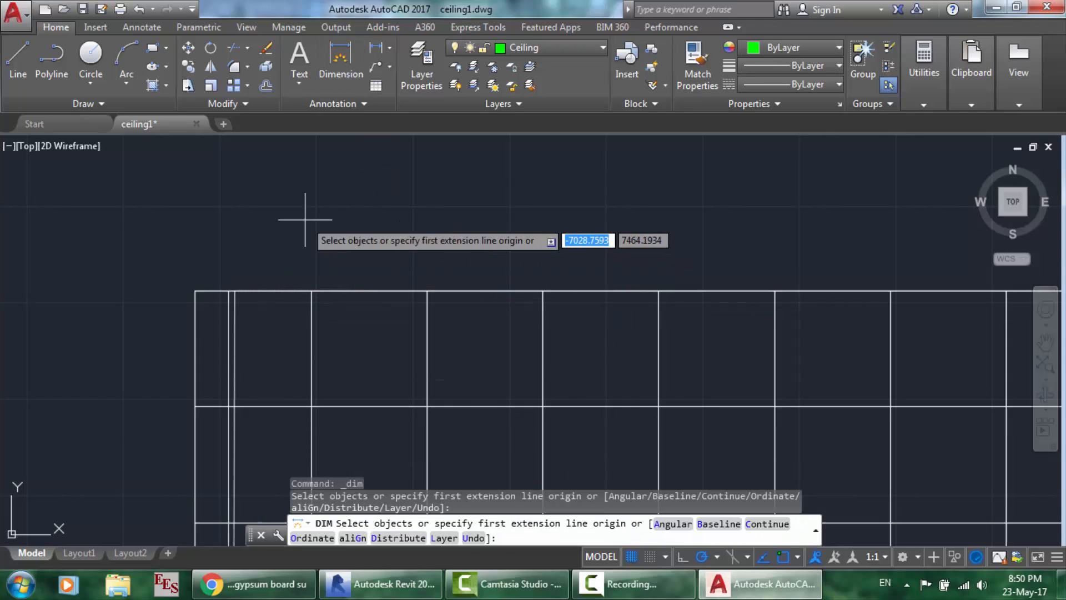
key("Escape")
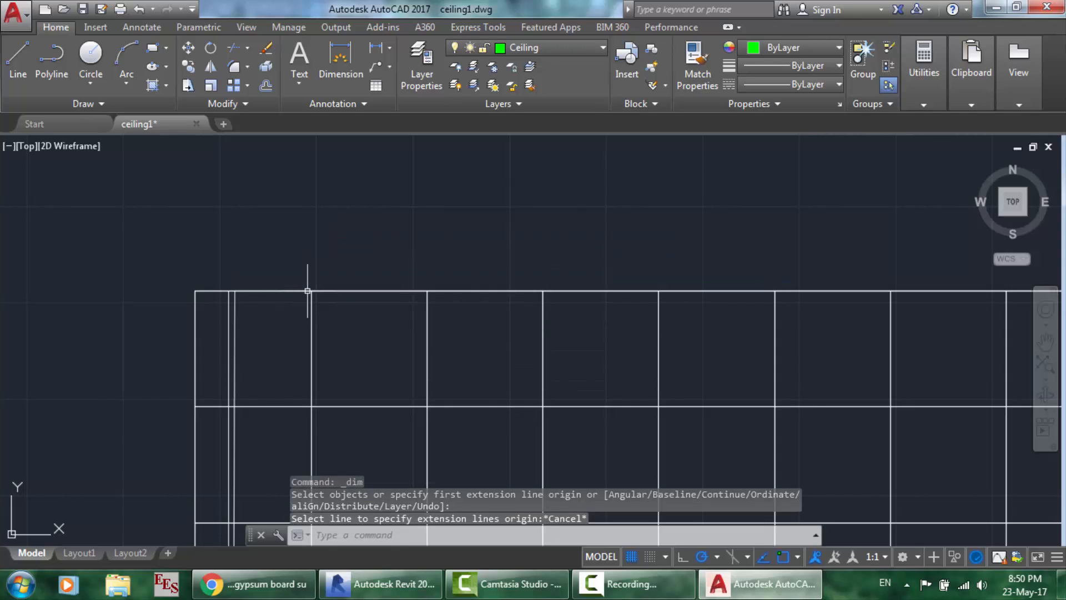
type("l")
key("Return")
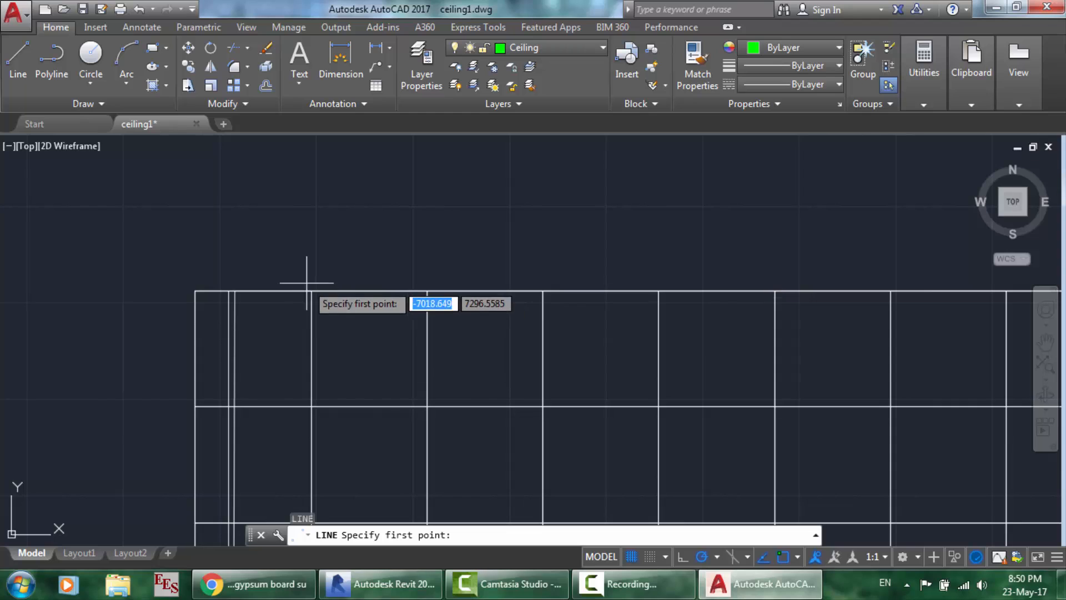
left_click(194, 291)
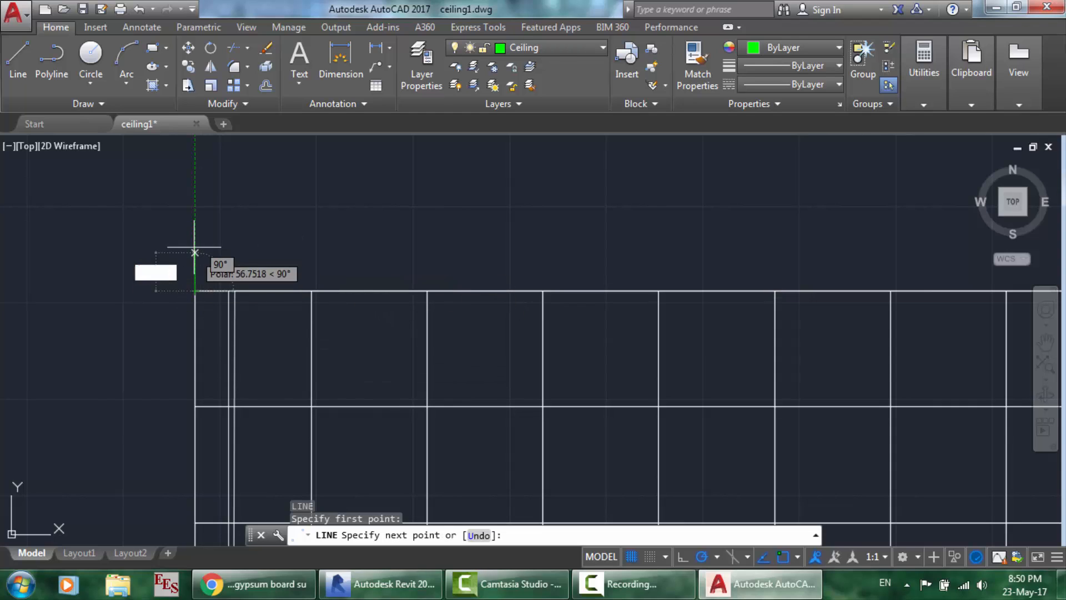
left_click(194, 239)
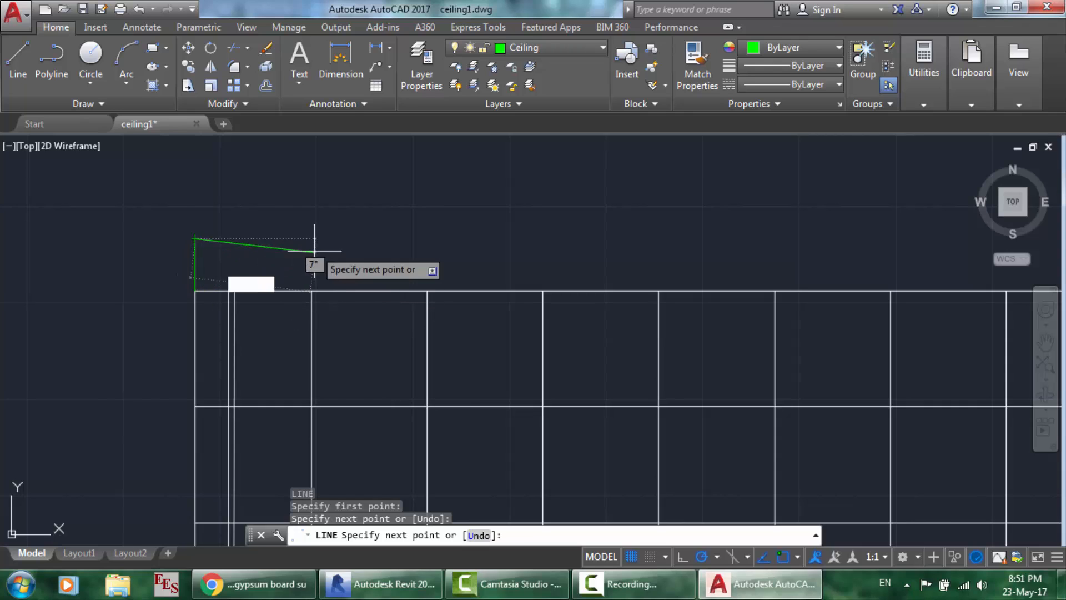
type("300")
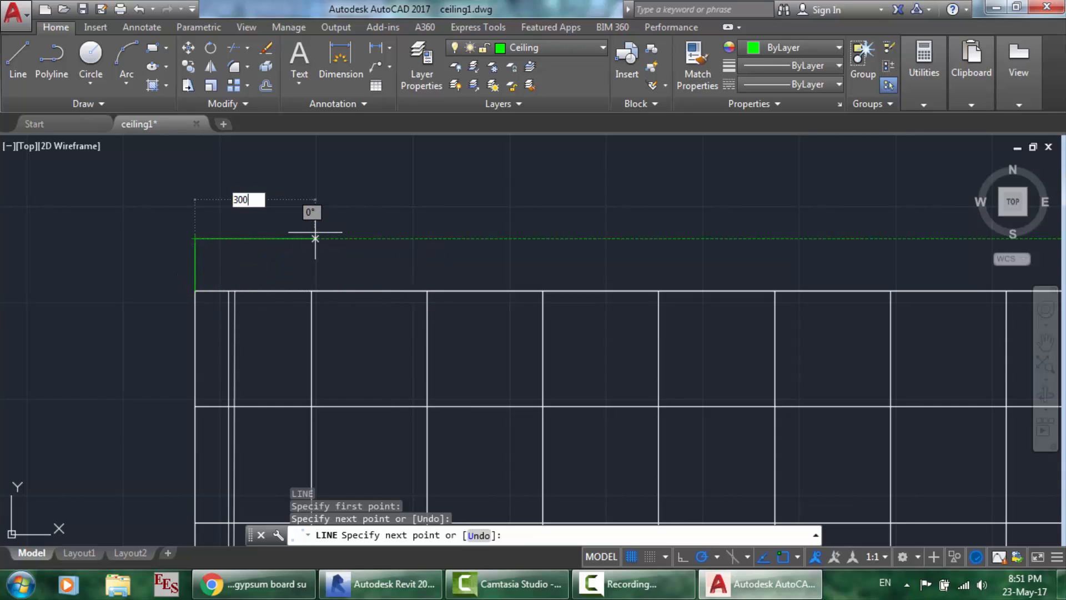
key("Return")
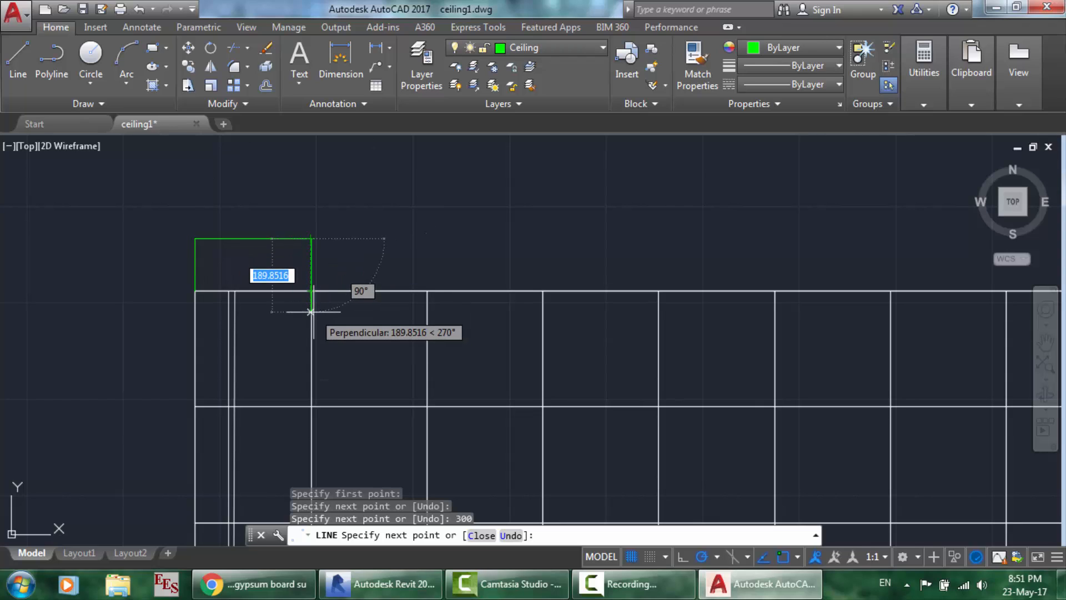
key("Escape")
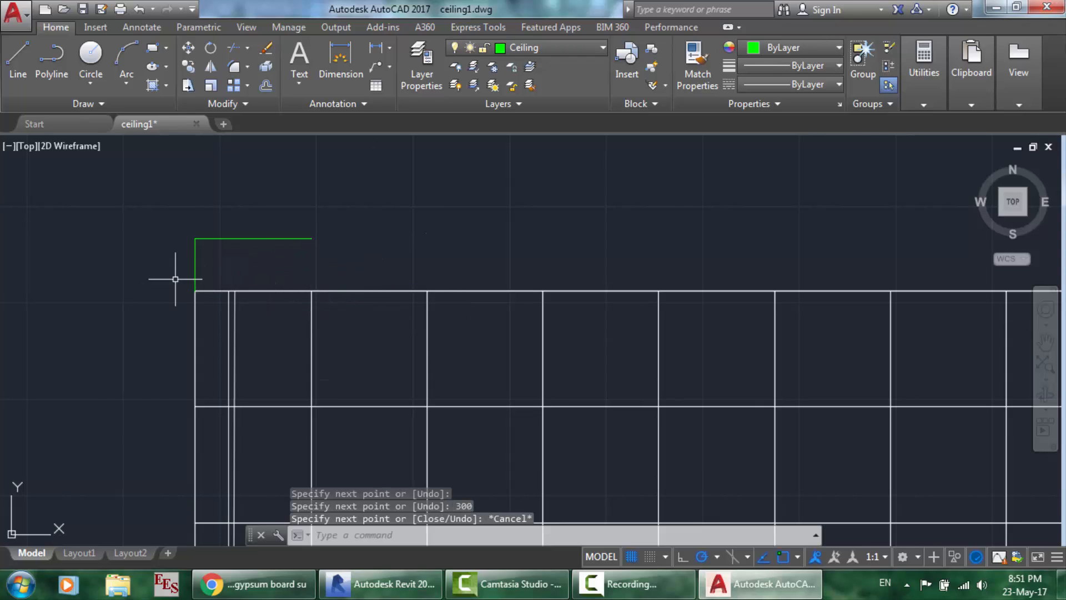
type("l")
key("Return")
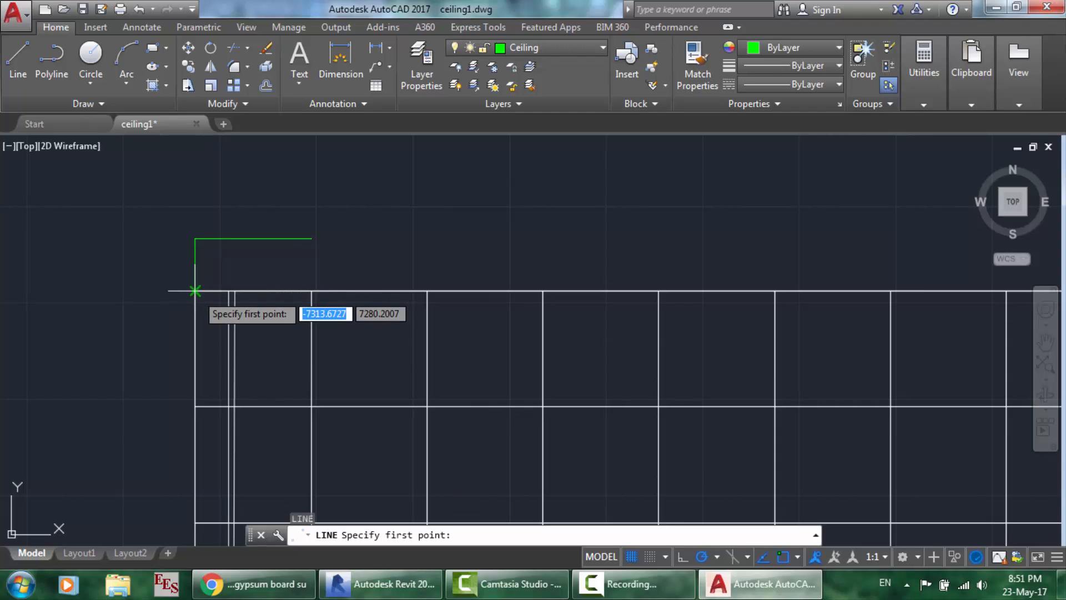
left_click(195, 291)
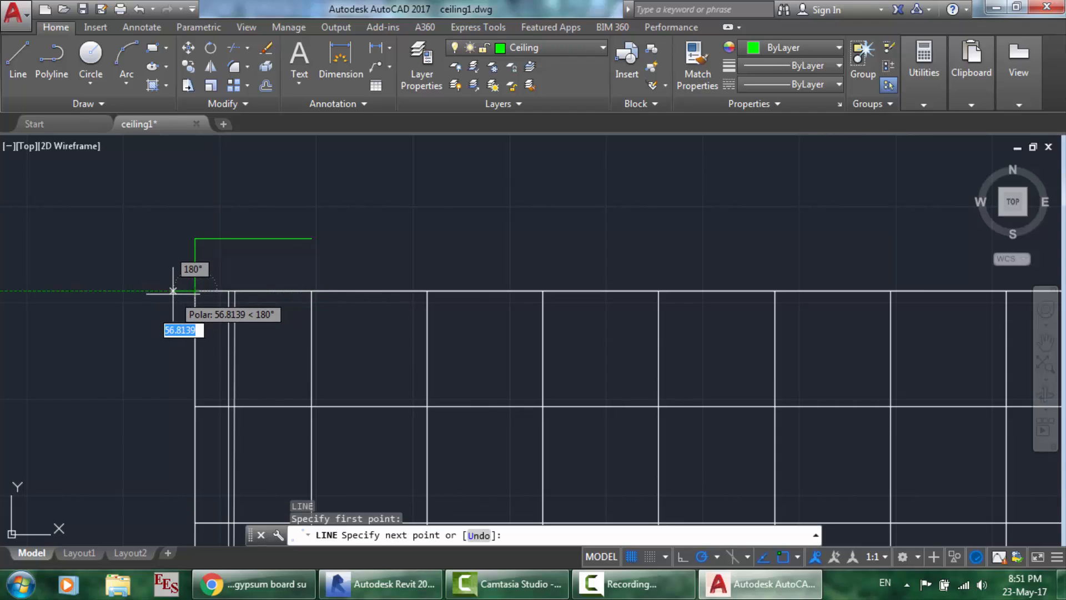
left_click(160, 291)
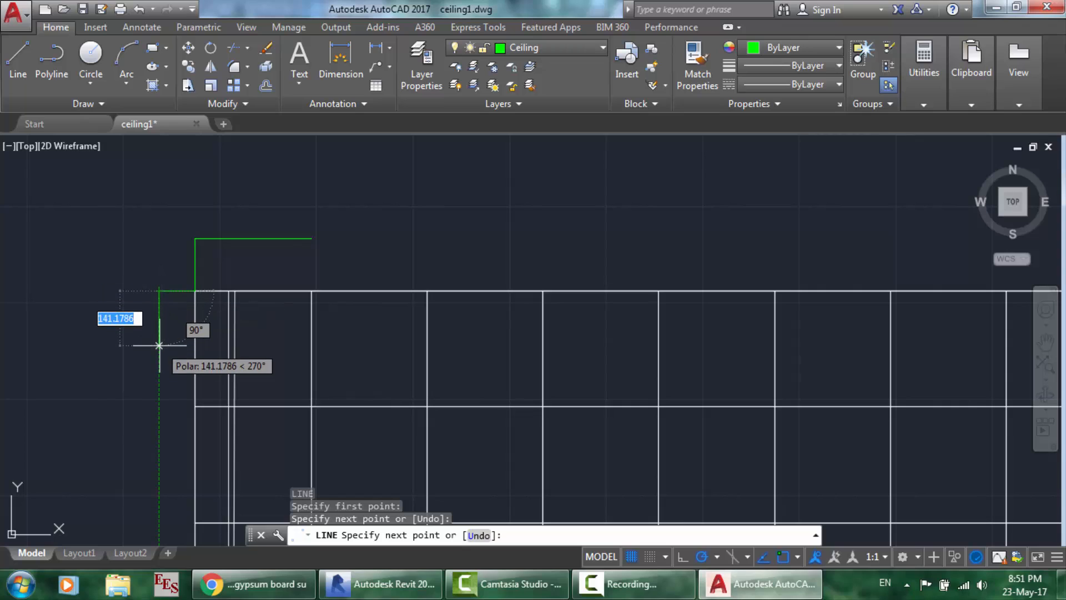
type("300")
key("Return")
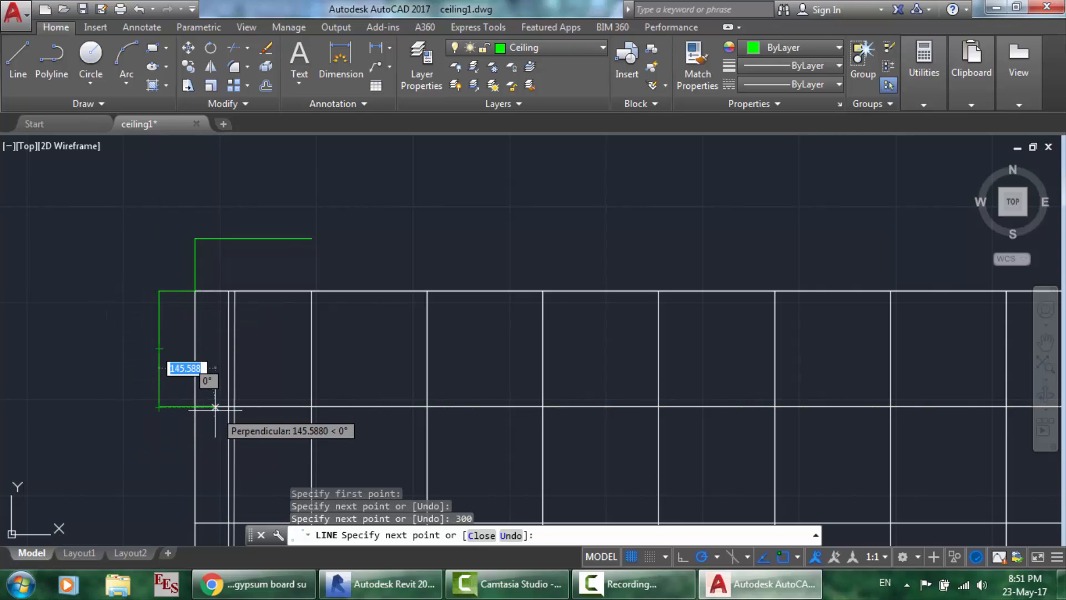
key("Escape")
key("ctrl+z")
key("ctrl+z")
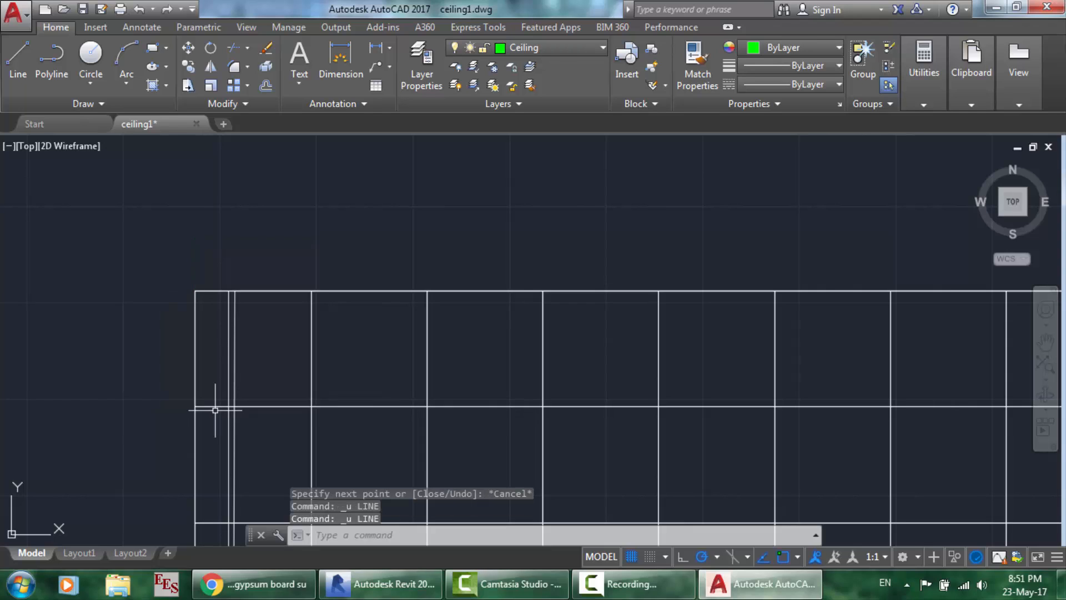
scroll(524, 271, "down", 4)
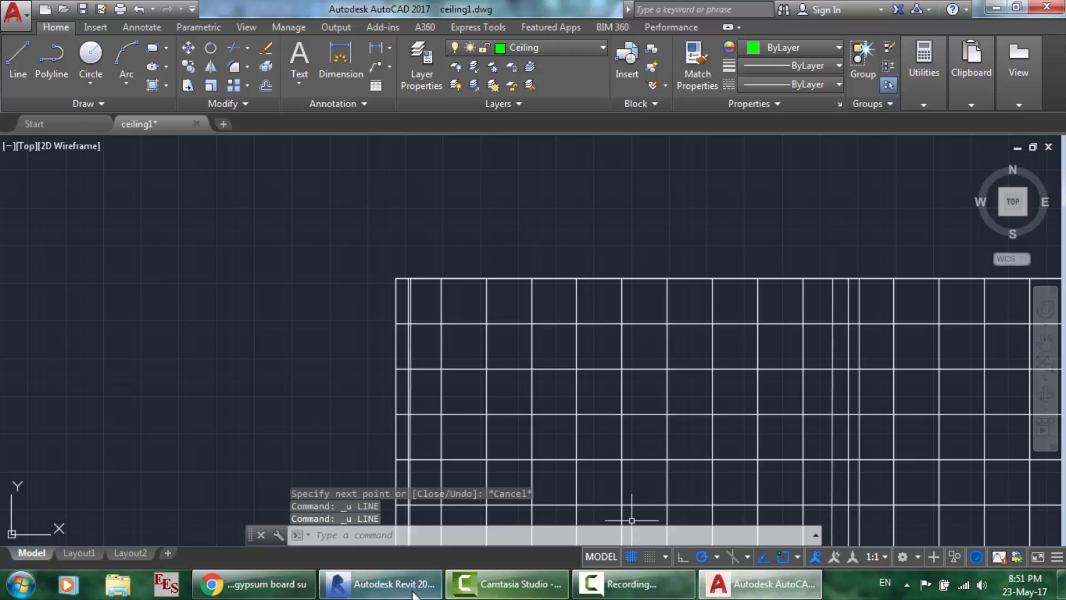
- Return to Revit's 1 - Ceiling Mech plan and show the Insert tab's Link and Import tools
left_click(384, 584)
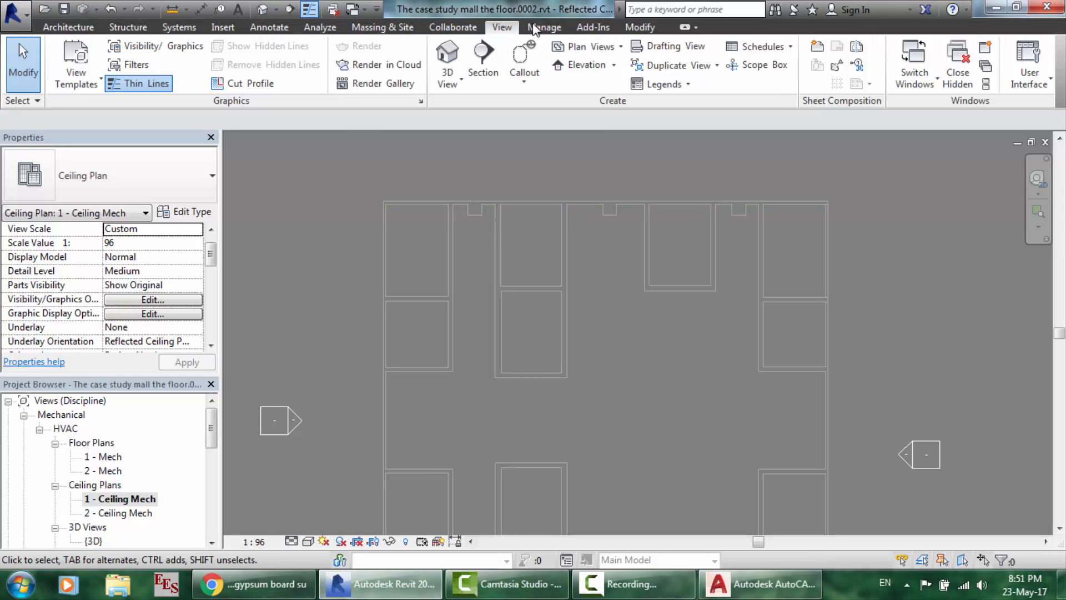
left_click(222, 27)
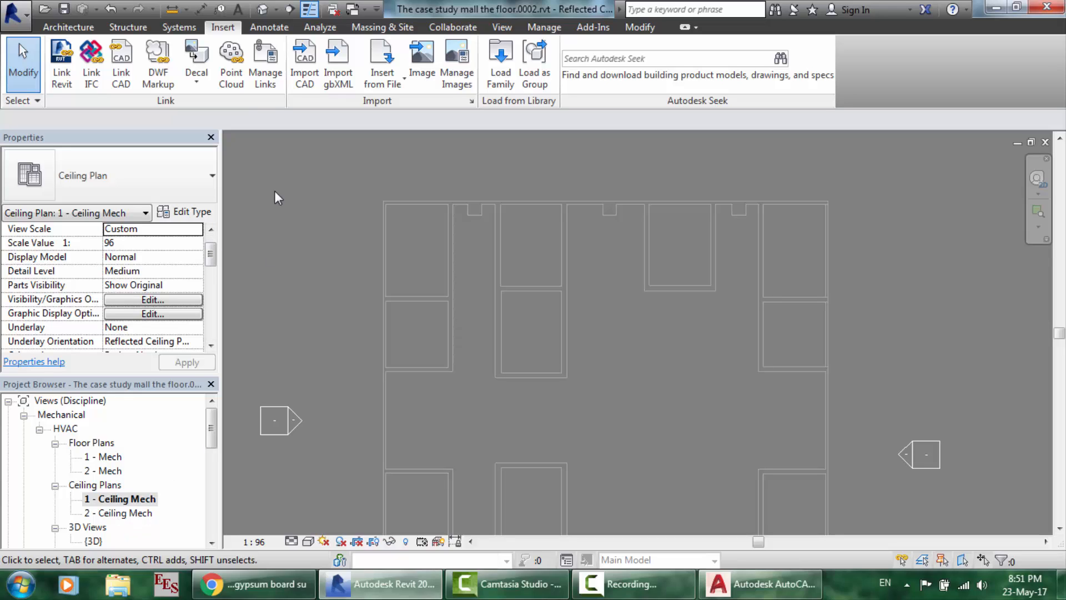
- Start Import CAD and pick ceiling1.dwg from the Revit Tutorials folder
left_click(316, 58)
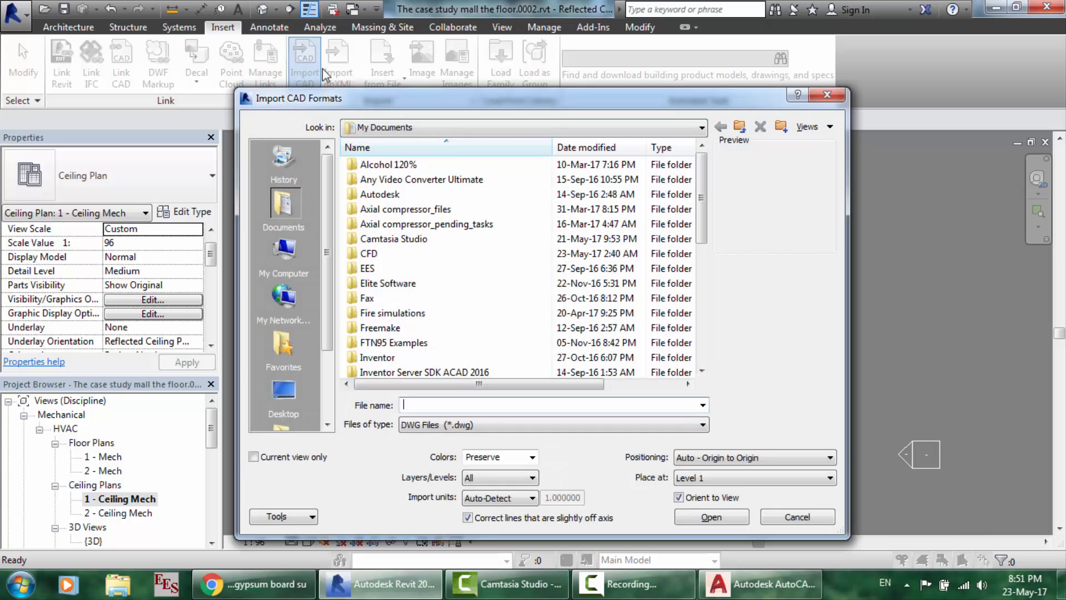
scroll(427, 326, "down", 10)
double_click(408, 342)
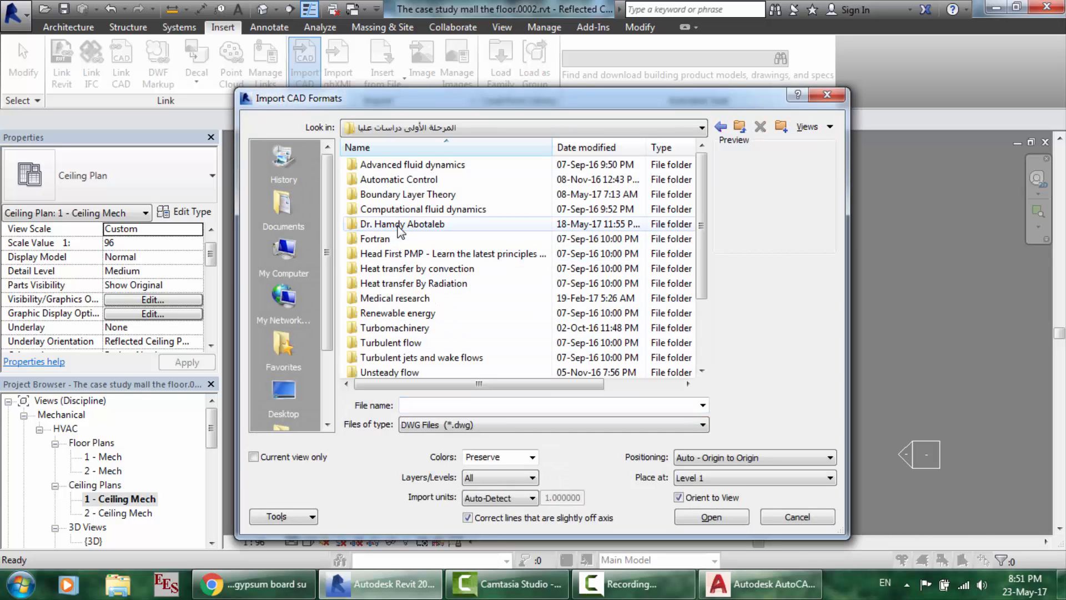
double_click(398, 224)
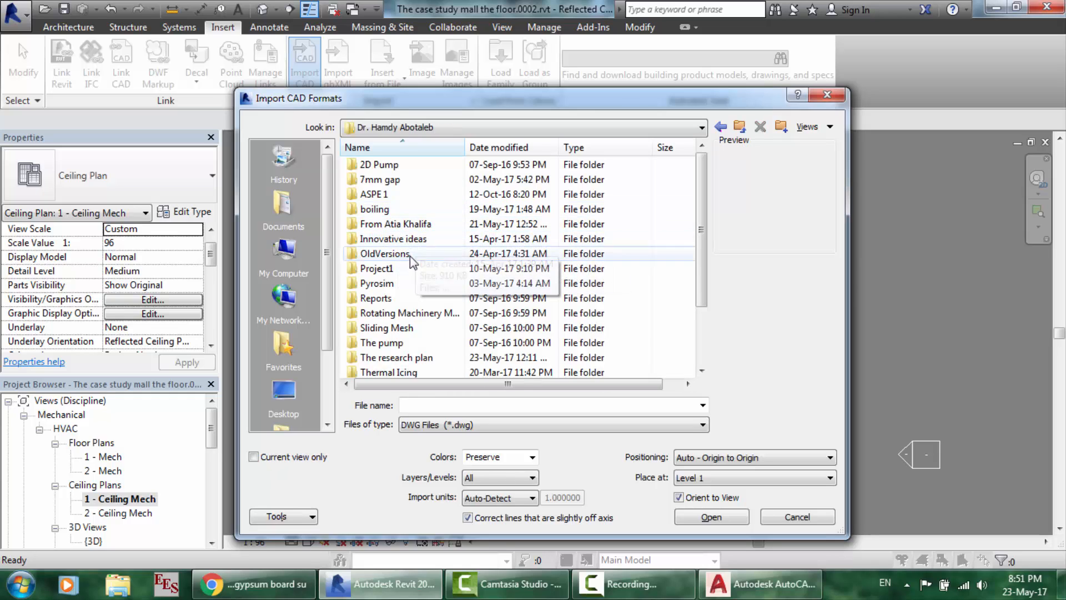
double_click(404, 270)
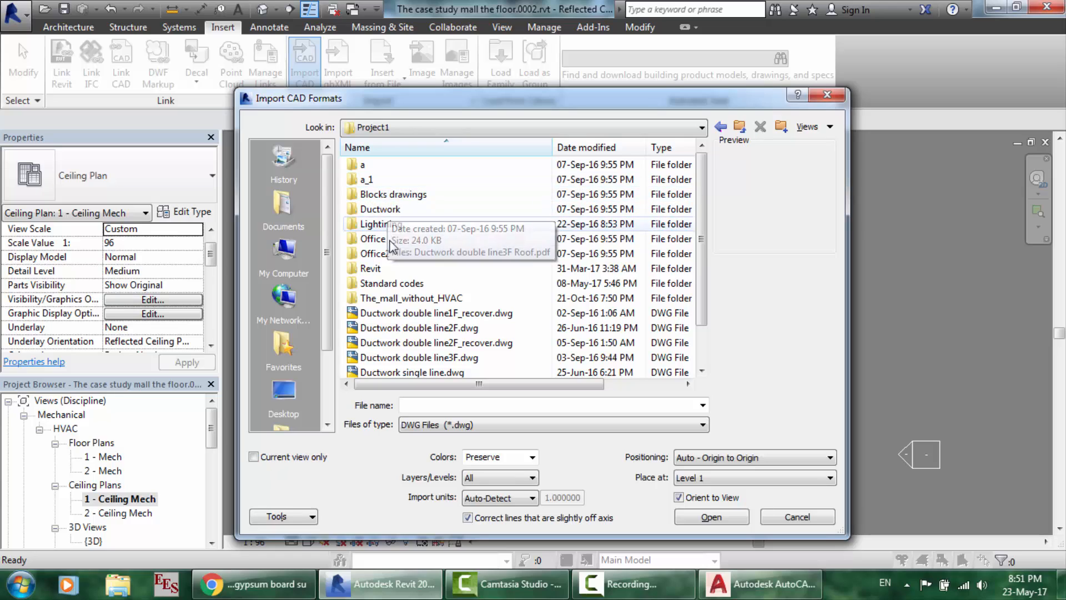
double_click(393, 270)
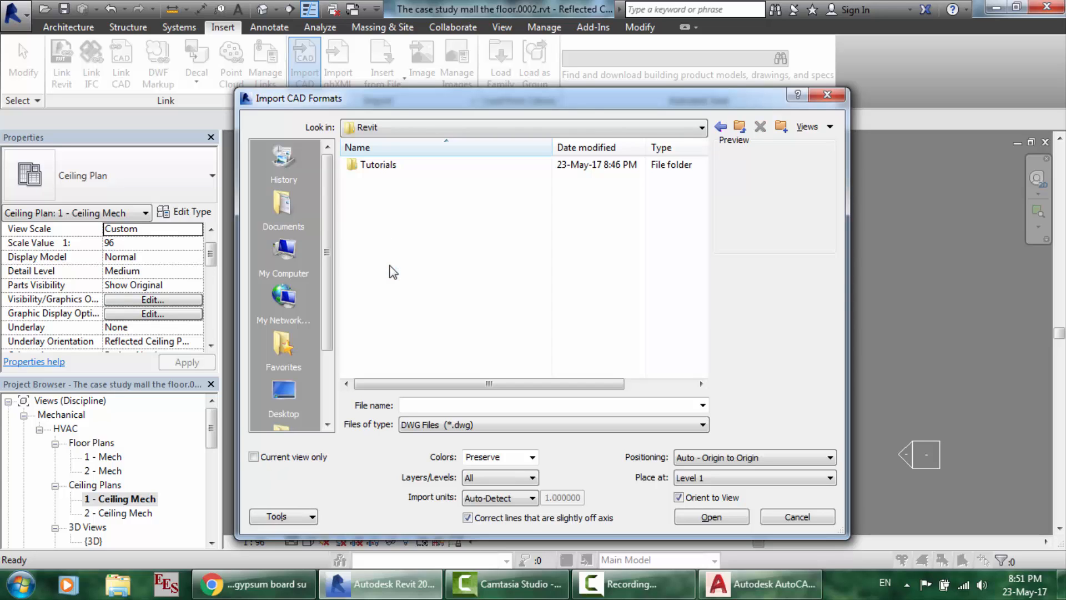
double_click(375, 165)
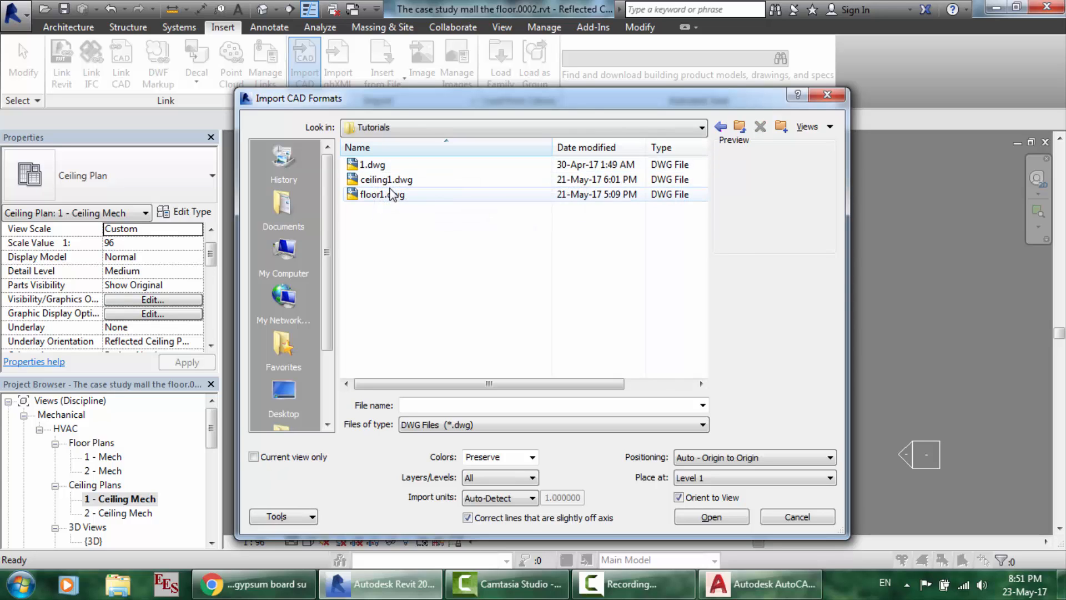
left_click(391, 180)
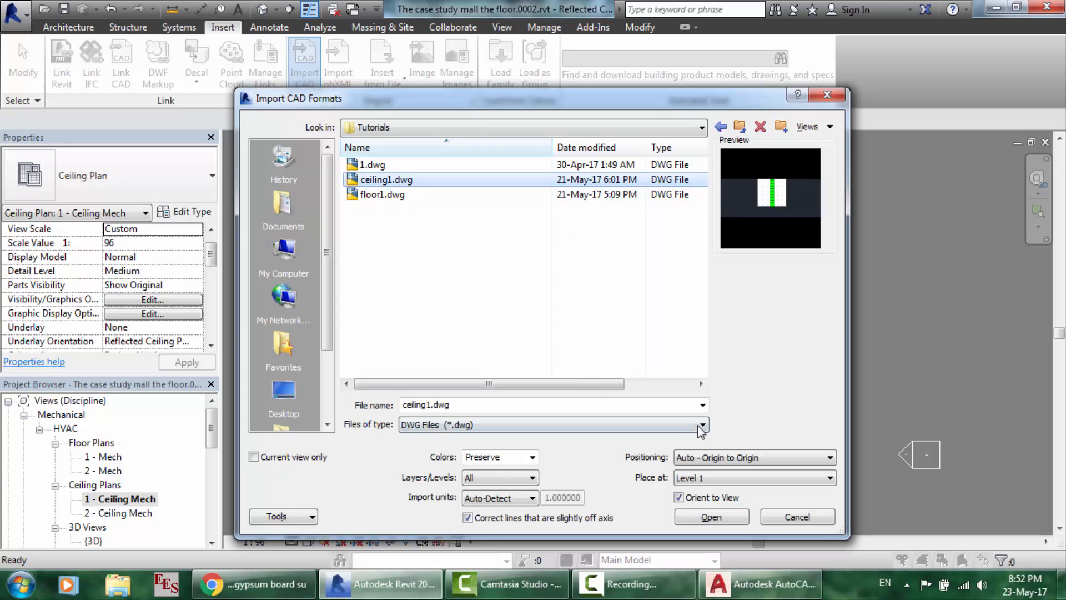
- Import it origin to origin on Level 1, all layers, in millimeter units
left_click(742, 460)
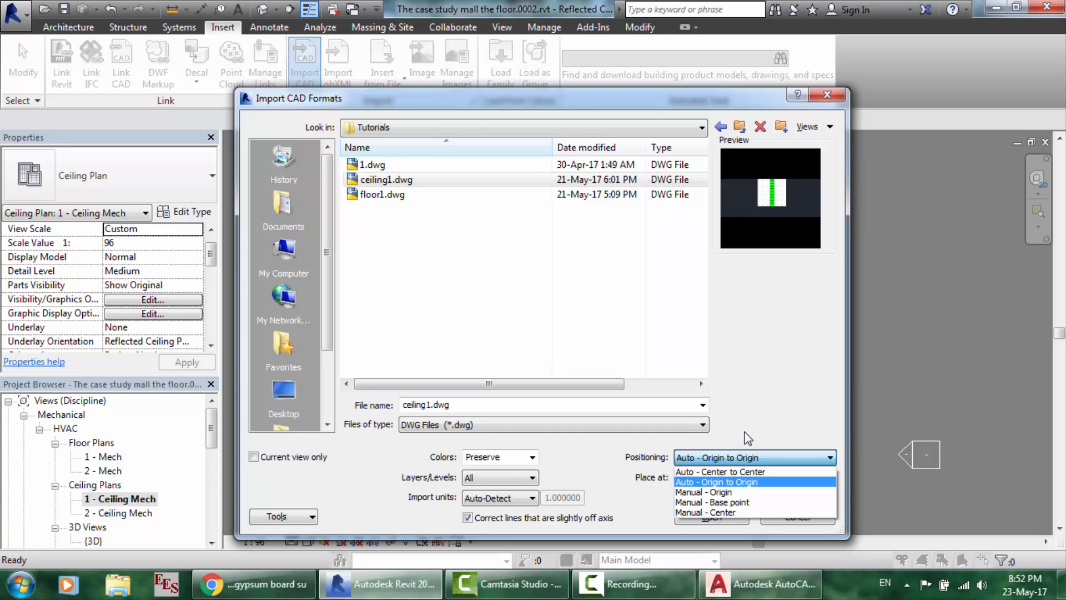
left_click(748, 439)
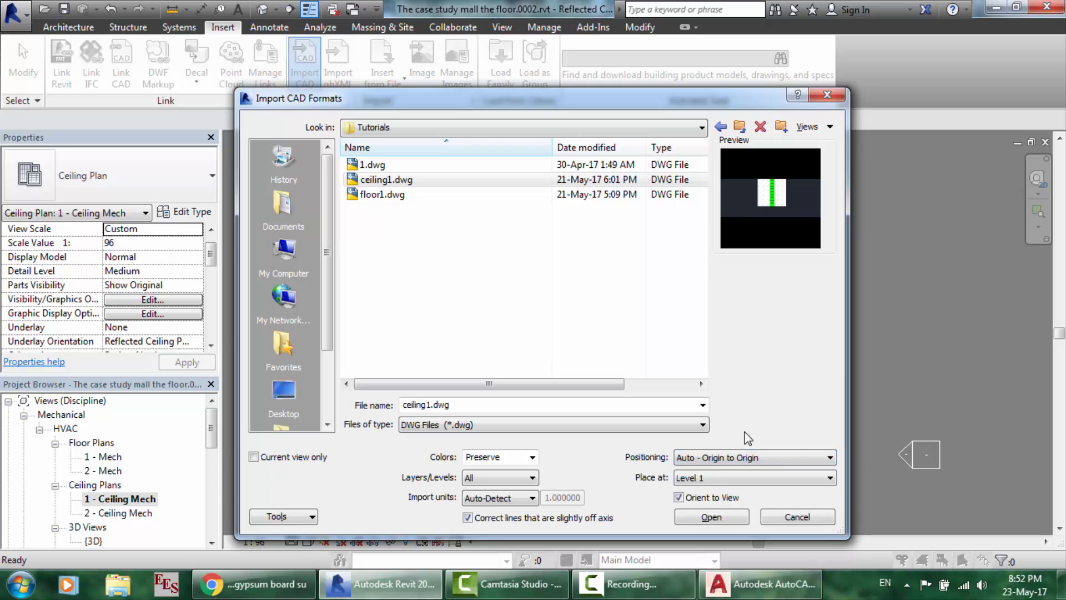
left_click(706, 479)
left_click(705, 477)
left_click(506, 479)
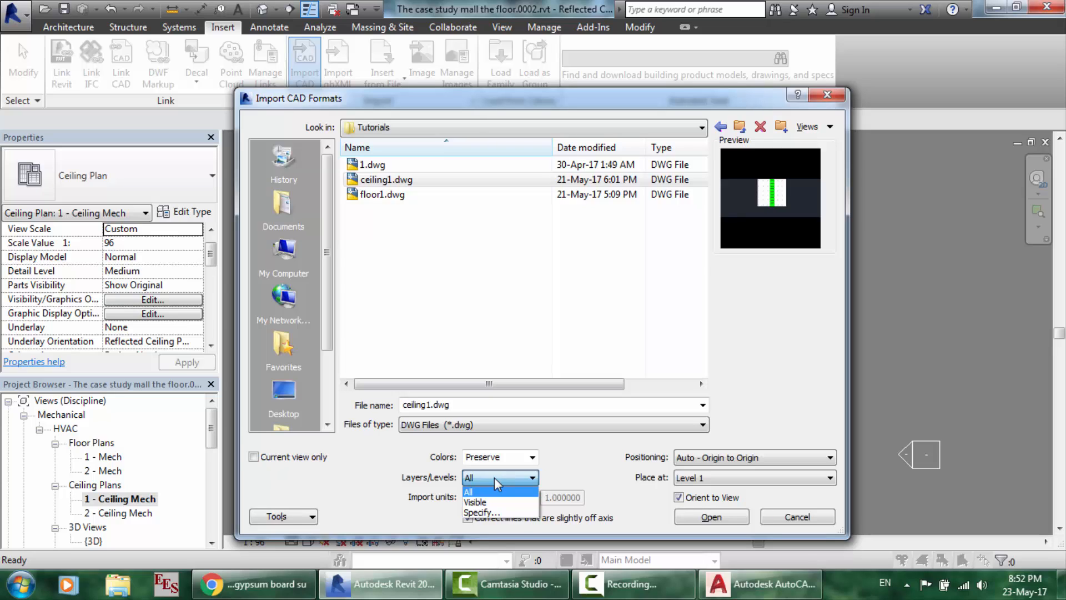
left_click(567, 479)
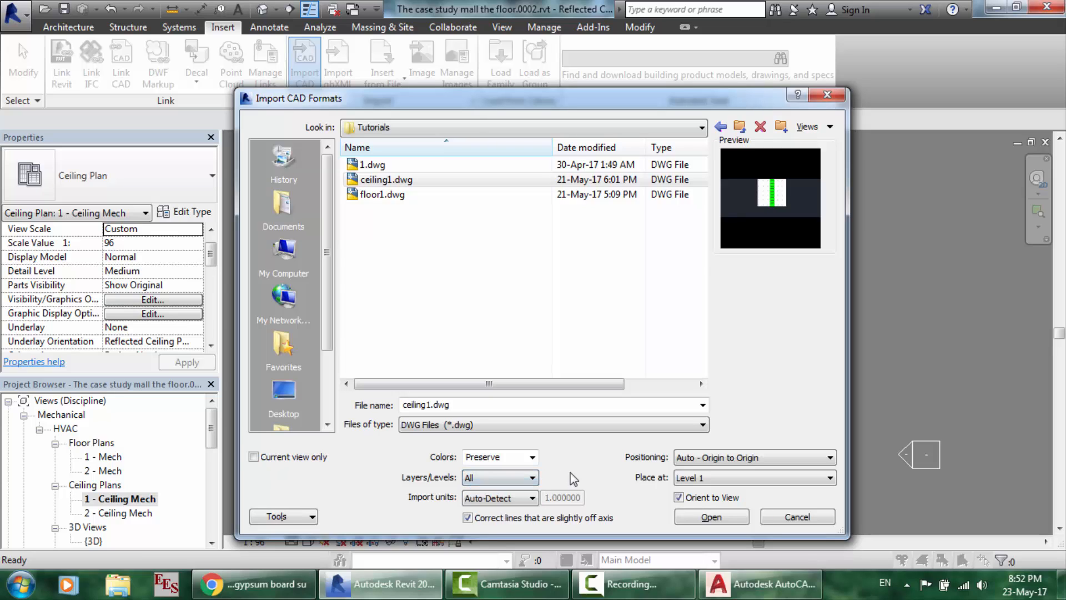
left_click(489, 500)
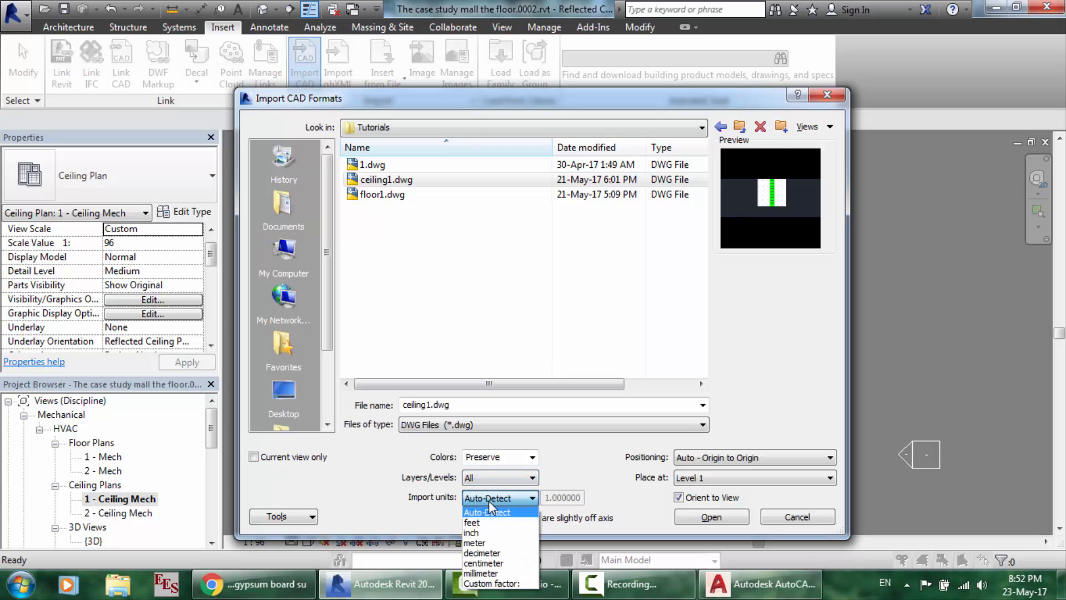
left_click(494, 573)
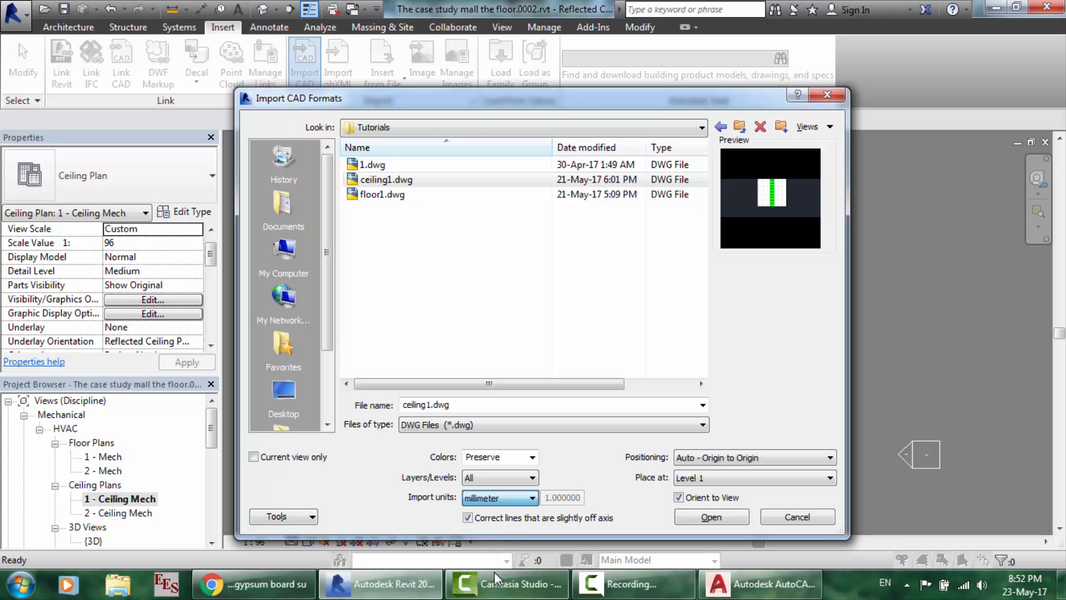
left_click(718, 515)
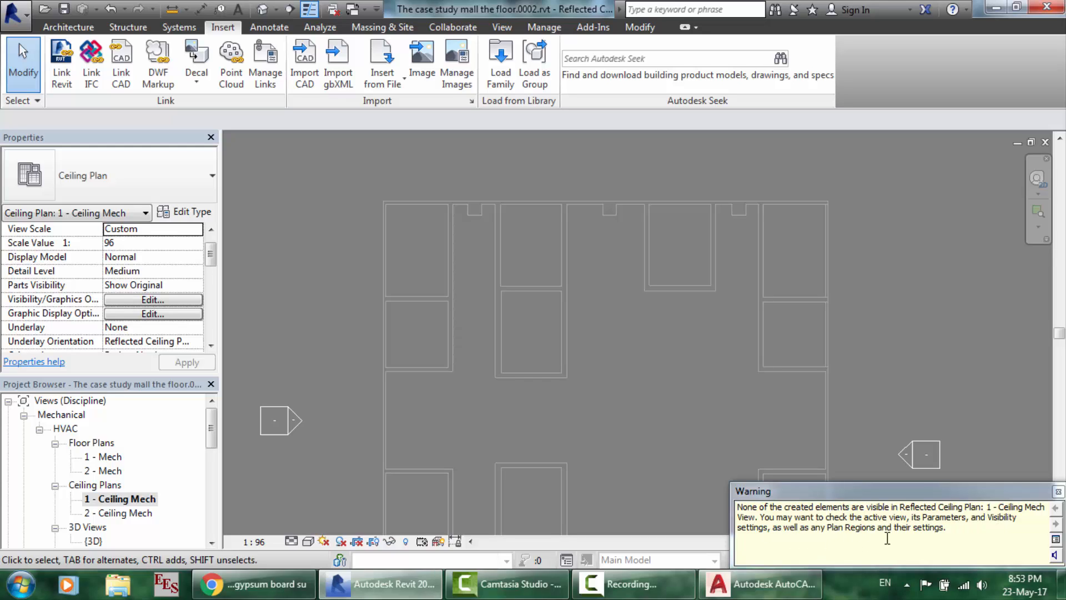
- Close the linework visibility warning and select 1 - Mech under Floor Plans
left_click(1057, 492)
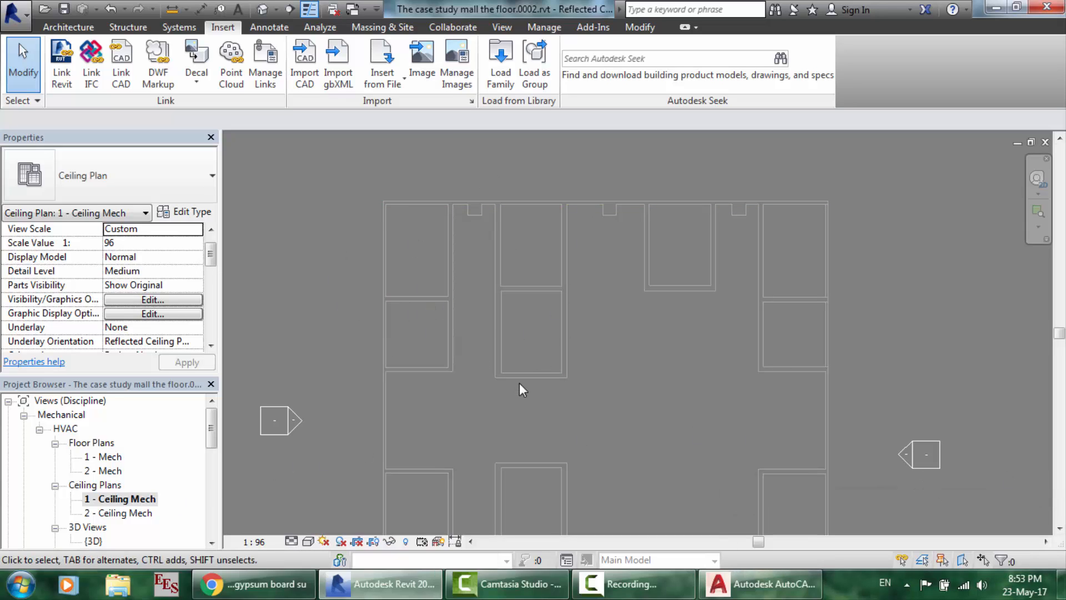
left_click(111, 457)
- Open the 1 - Mech floor plan and scroll Properties down to its View Template field
double_click(114, 458)
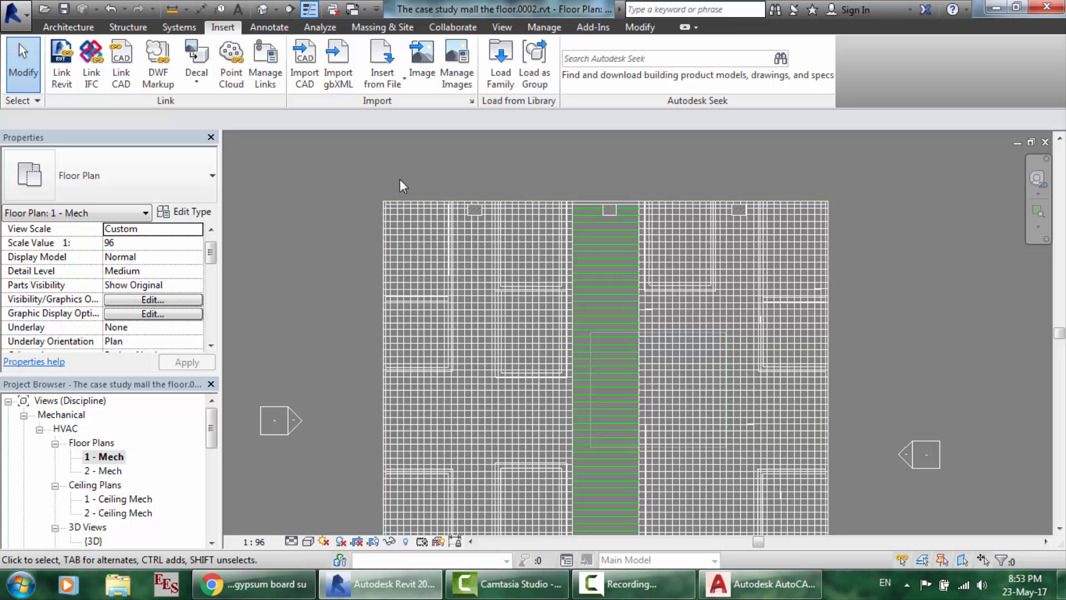
left_click_drag(210, 252, 211, 319)
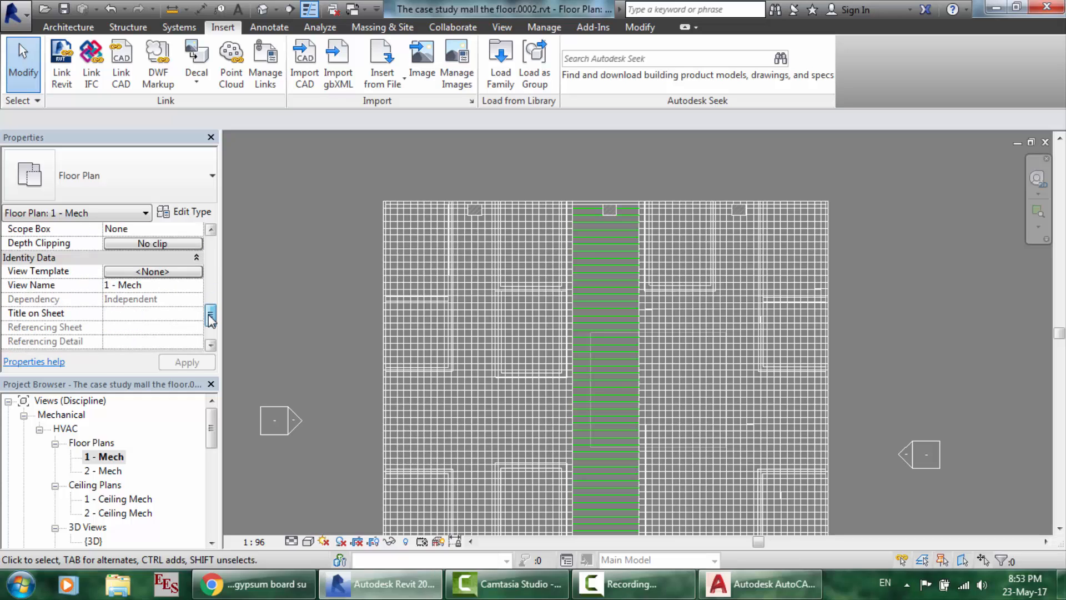
- Apply Mechanical Plan to 1 - Mech, excluding View Scale, Detail Level, View Range and Sub-Discipline
left_click(153, 271)
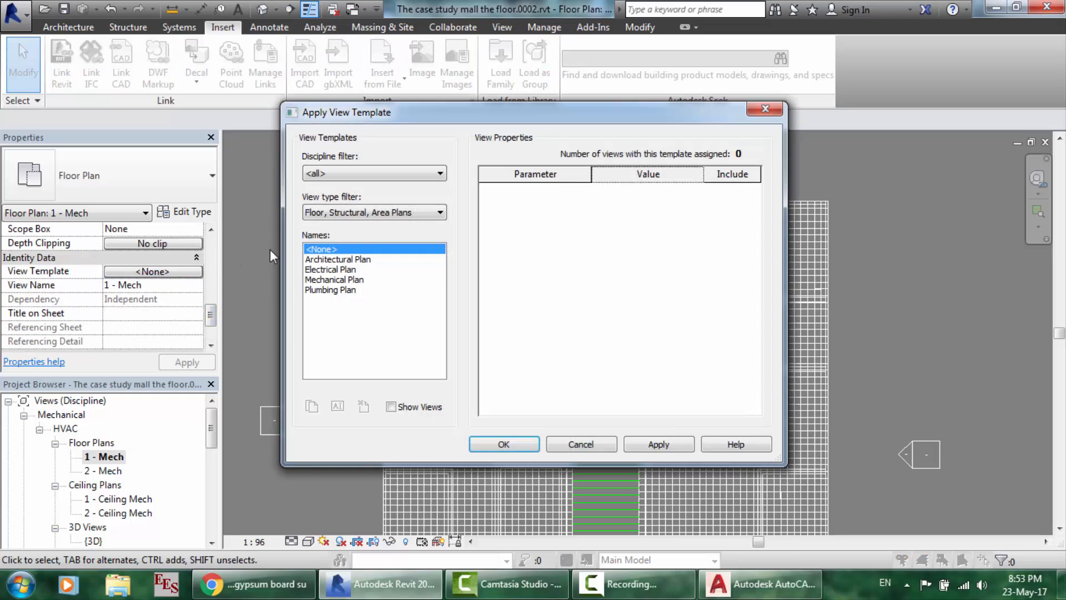
left_click(333, 279)
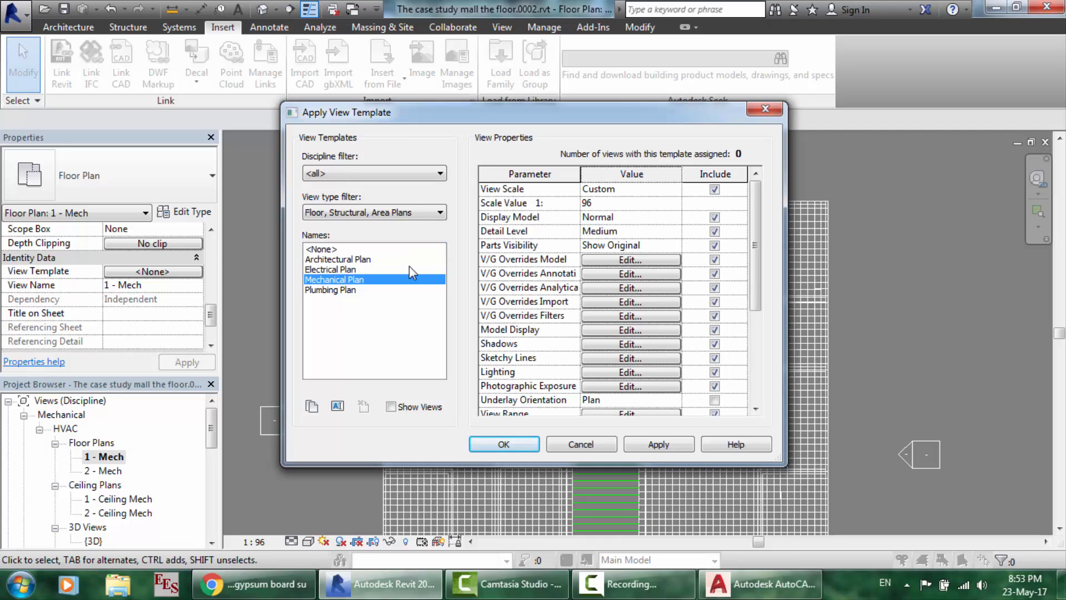
left_click(716, 191)
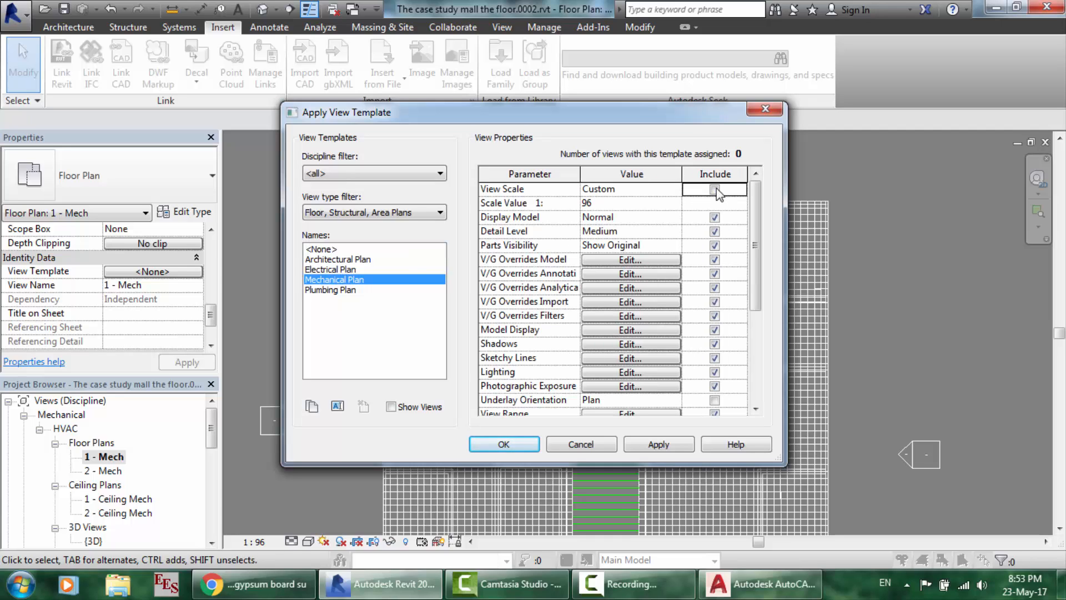
left_click(716, 234)
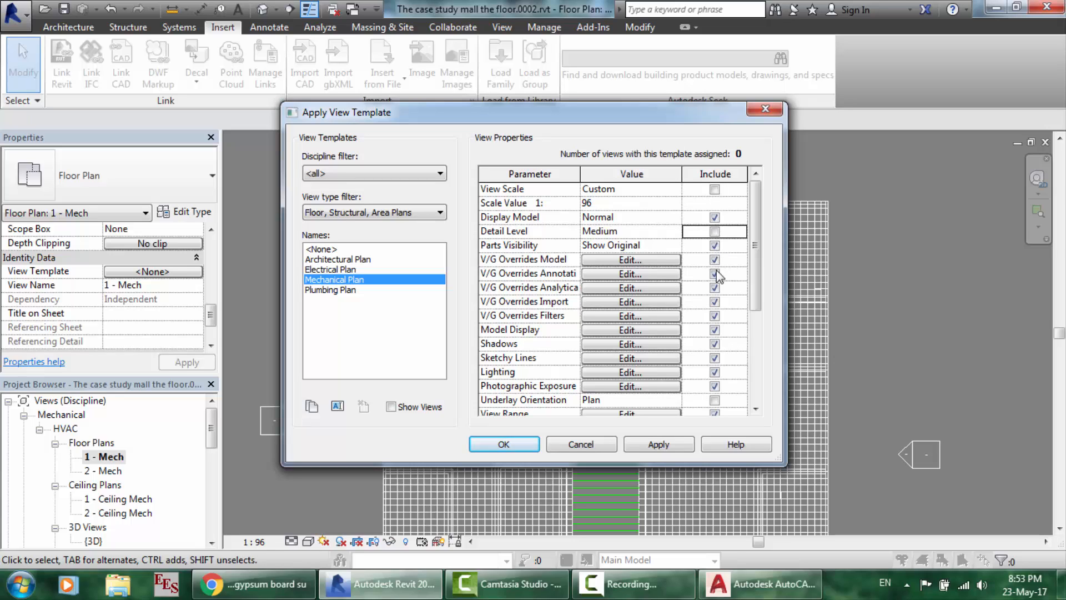
scroll(718, 298, "down", 5)
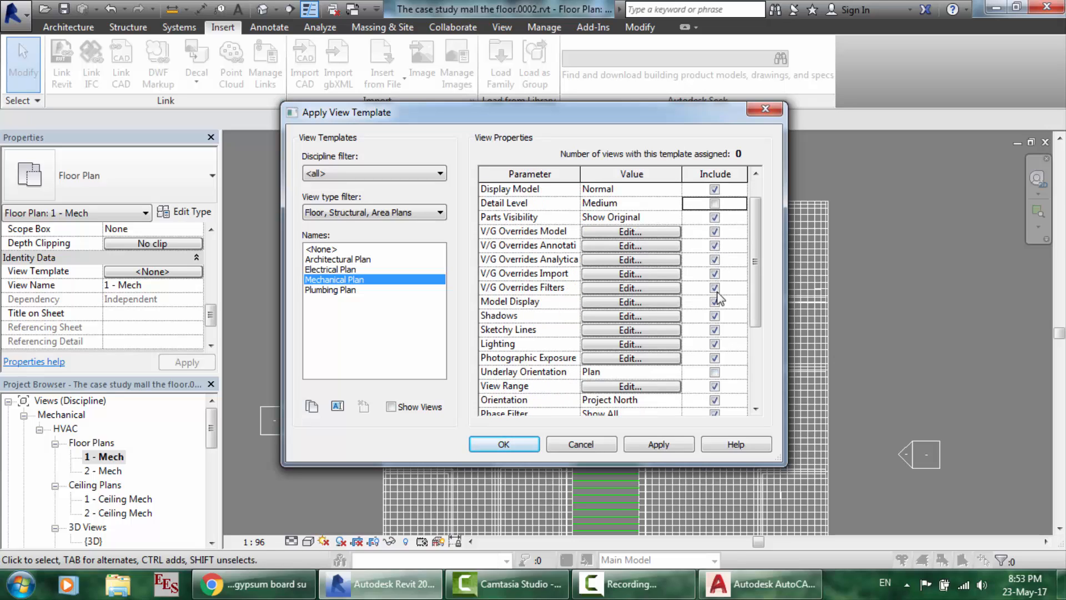
scroll(718, 298, "down", 1)
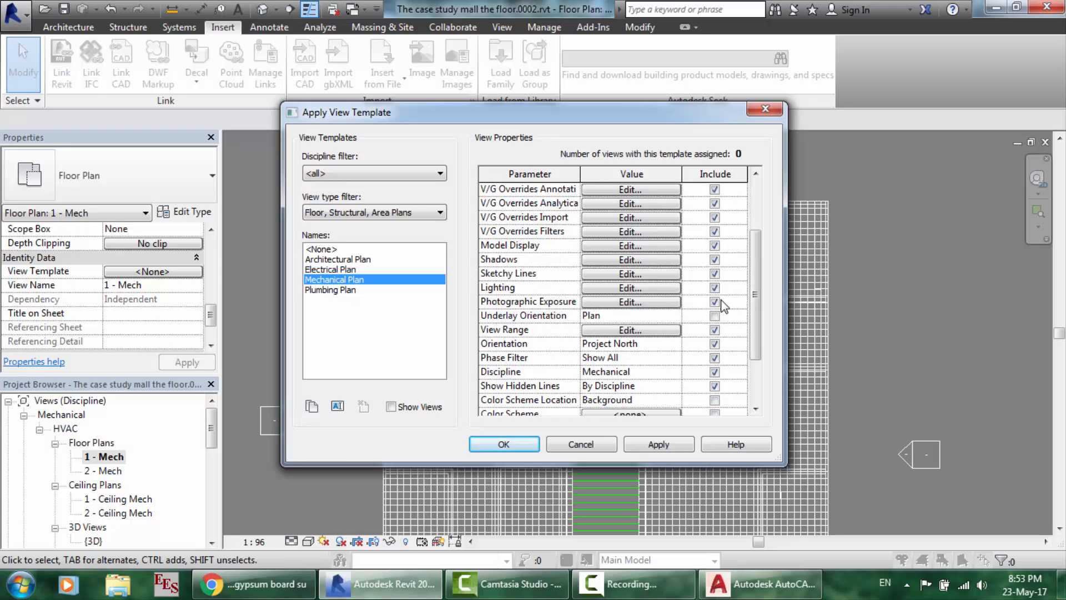
left_click(715, 330)
scroll(717, 336, "down", 5)
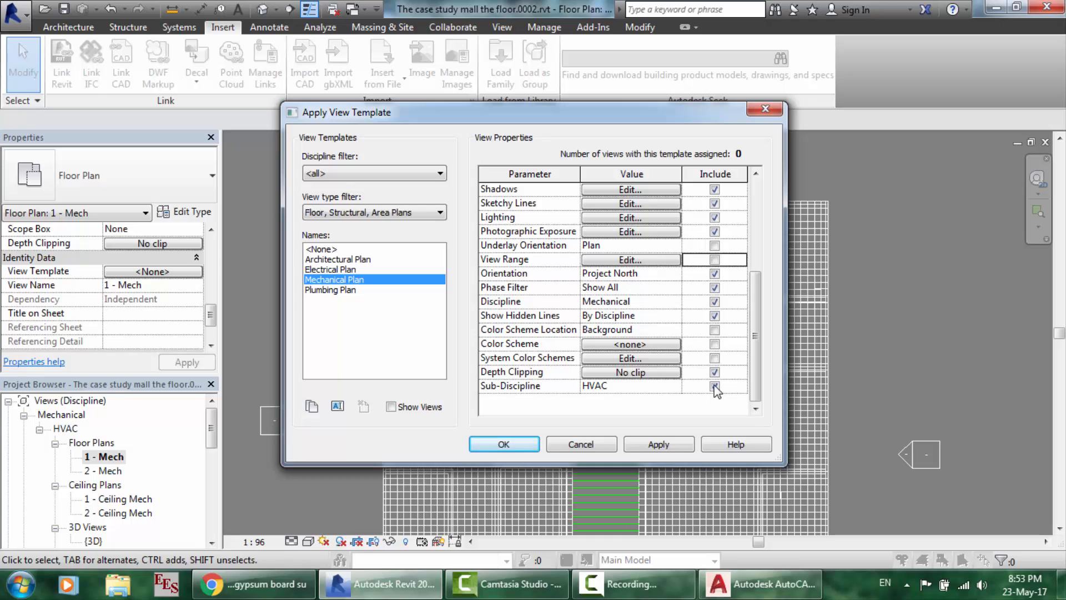
left_click(714, 386)
scroll(718, 321, "up", 3)
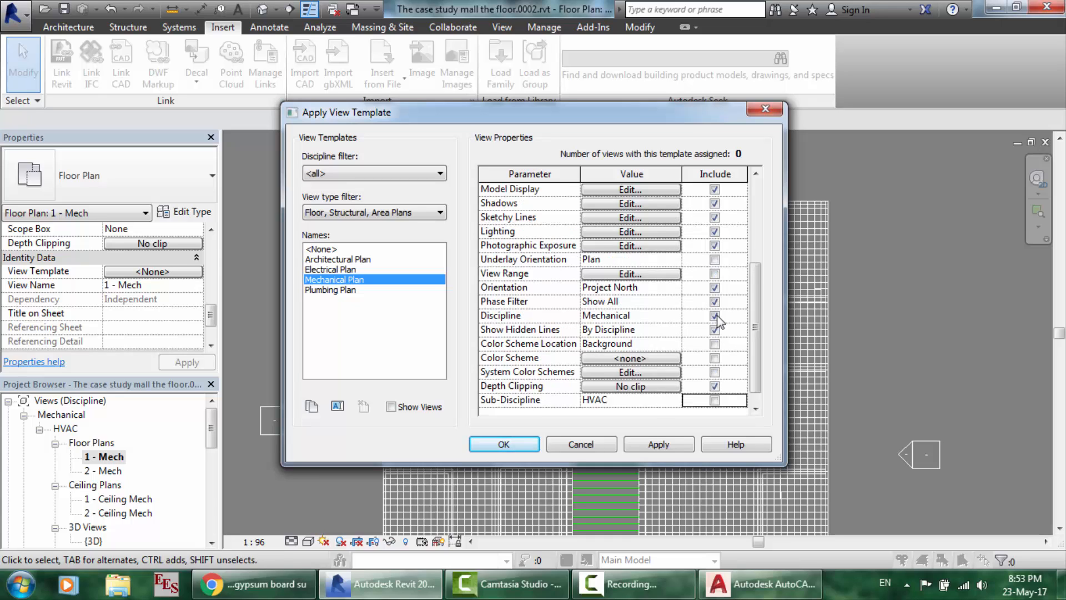
scroll(718, 320, "up", 5)
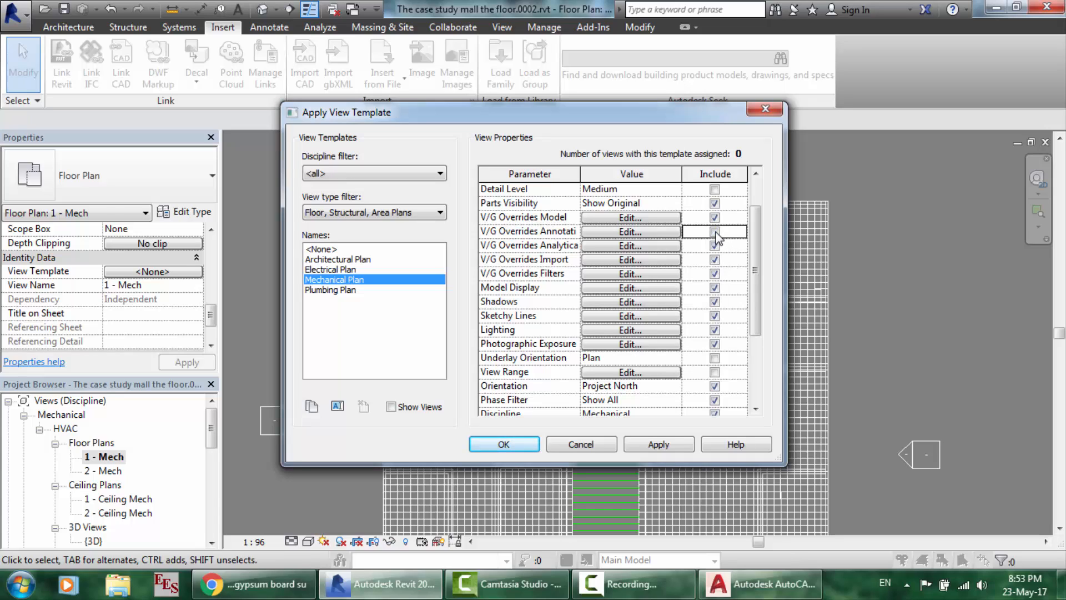
scroll(719, 303, "down", 1)
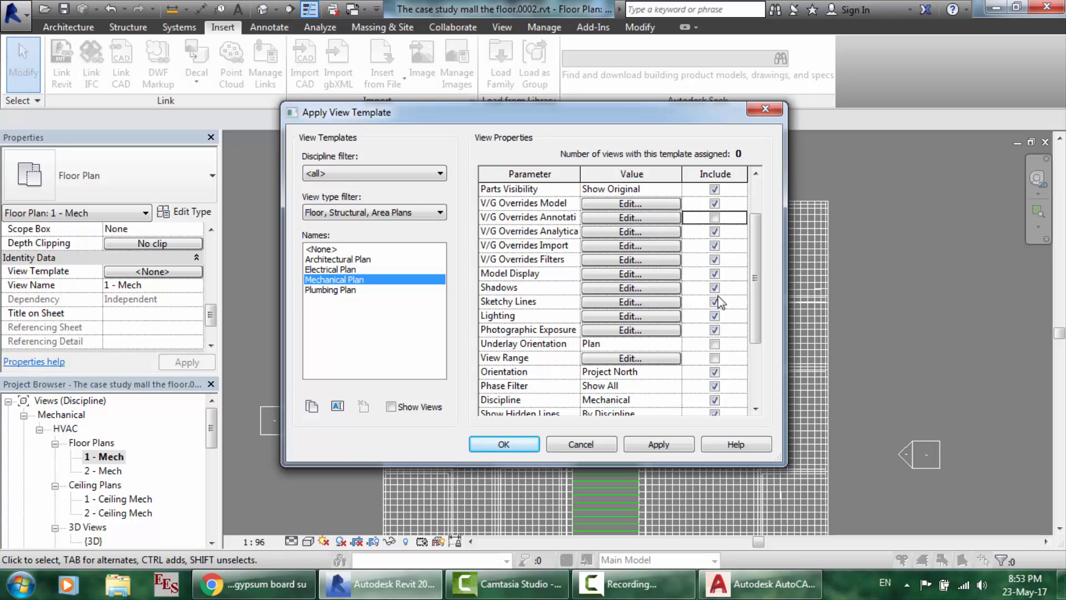
left_click(503, 445)
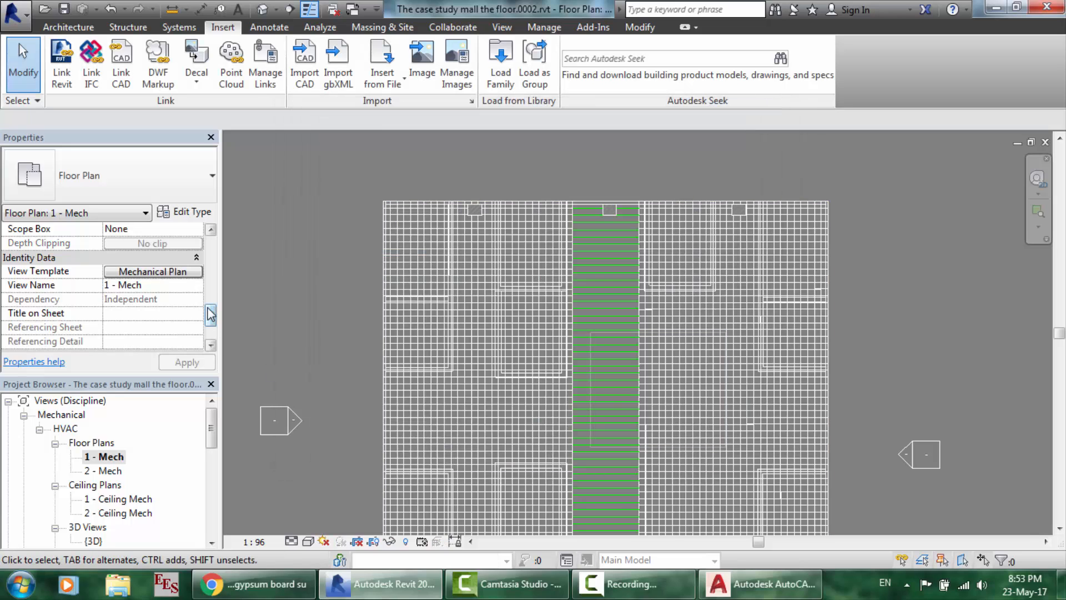
- Open the 1 - Mech View Range settings, then bring up the gypsum board suspended ceiling images
left_click_drag(211, 314, 212, 294)
scroll(211, 293, "up", 1)
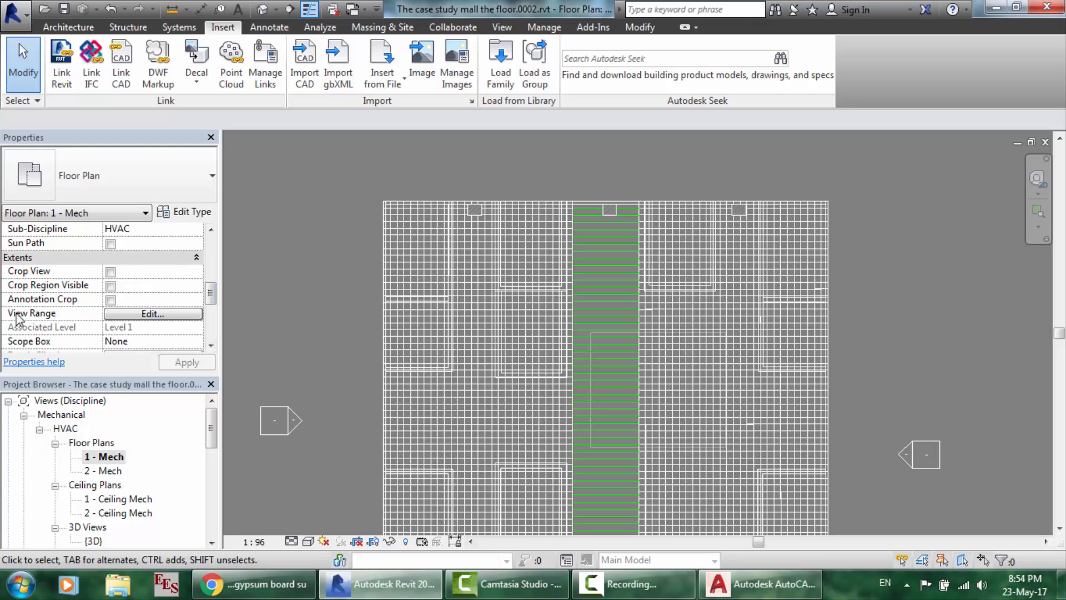
left_click(156, 314)
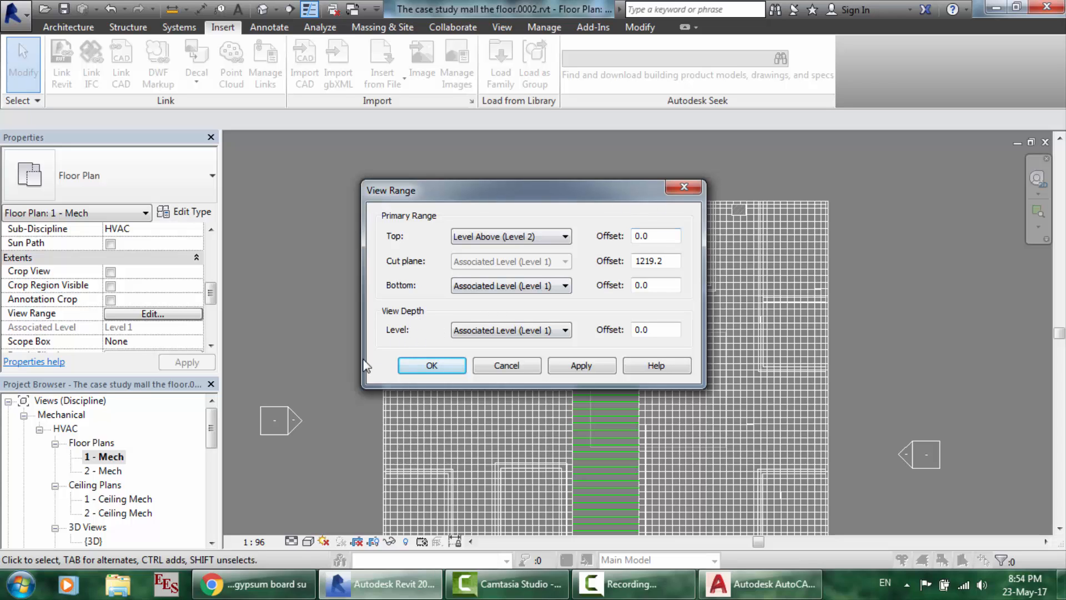
left_click(281, 574)
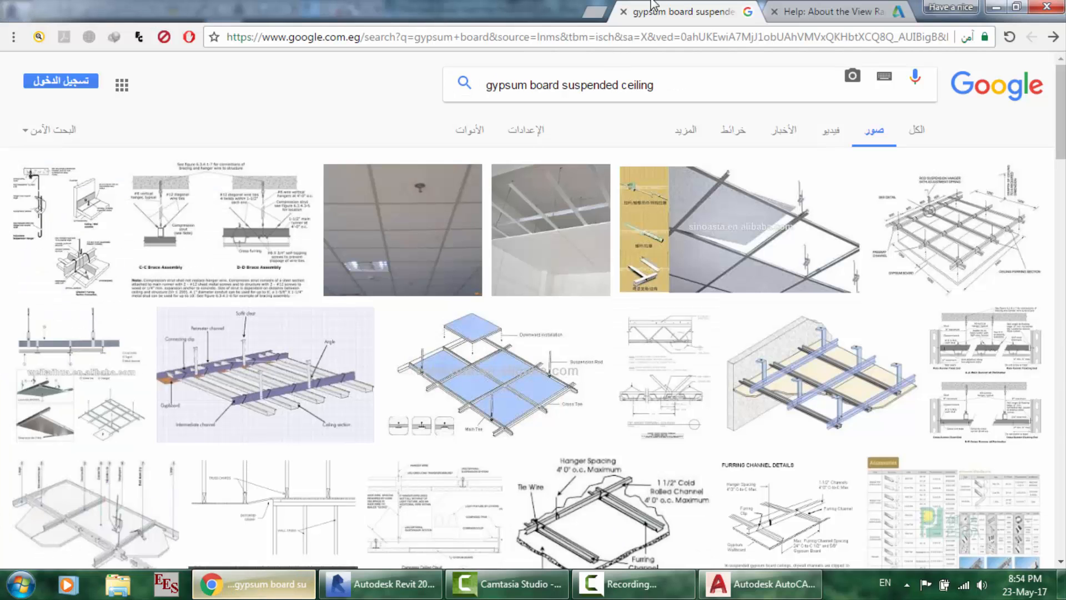
- Read the About the View Range help article, studying its elevation diagram of the view range planes
left_click(789, 7)
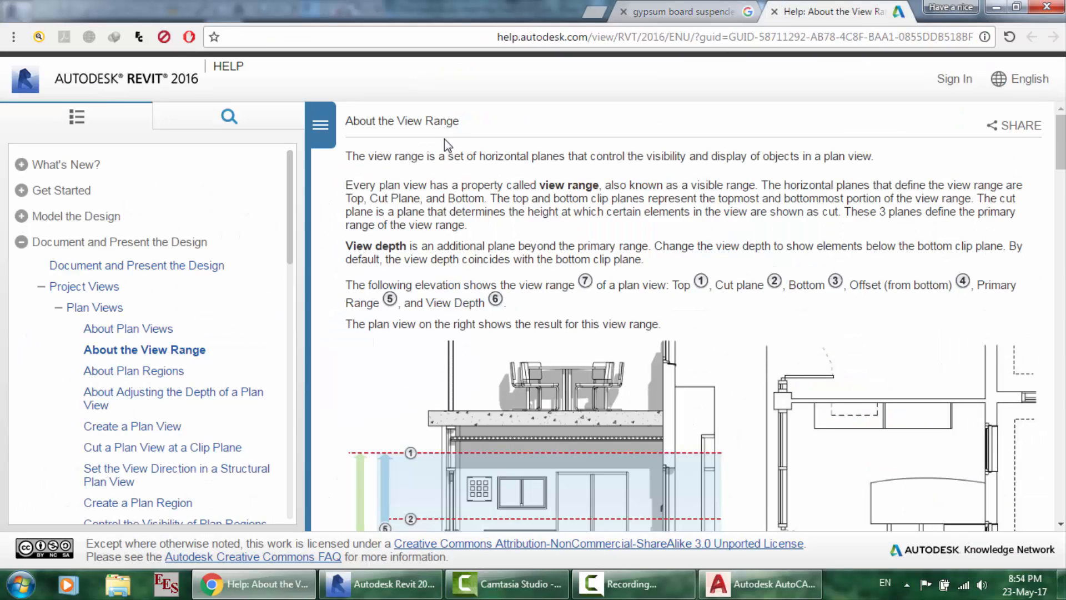
scroll(459, 155, "down", 2)
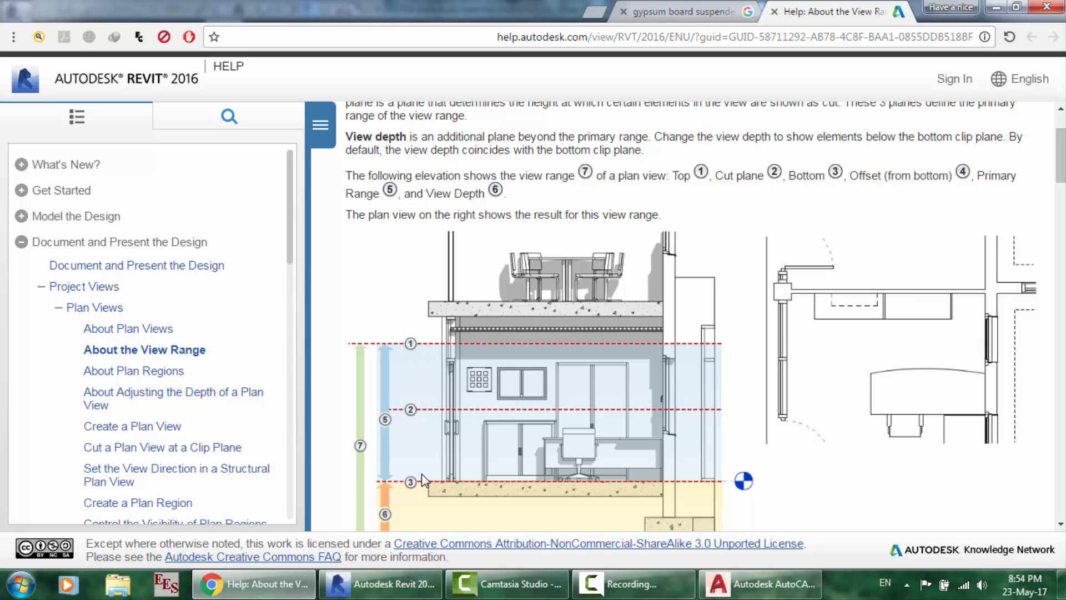
scroll(421, 479, "down", 1)
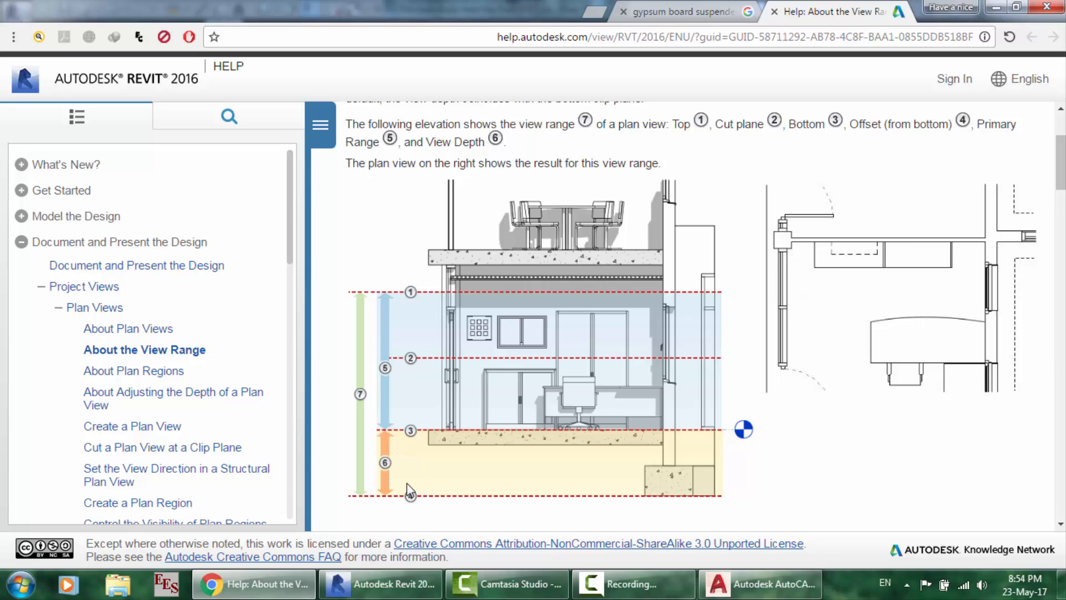
scroll(392, 447, "up", 3)
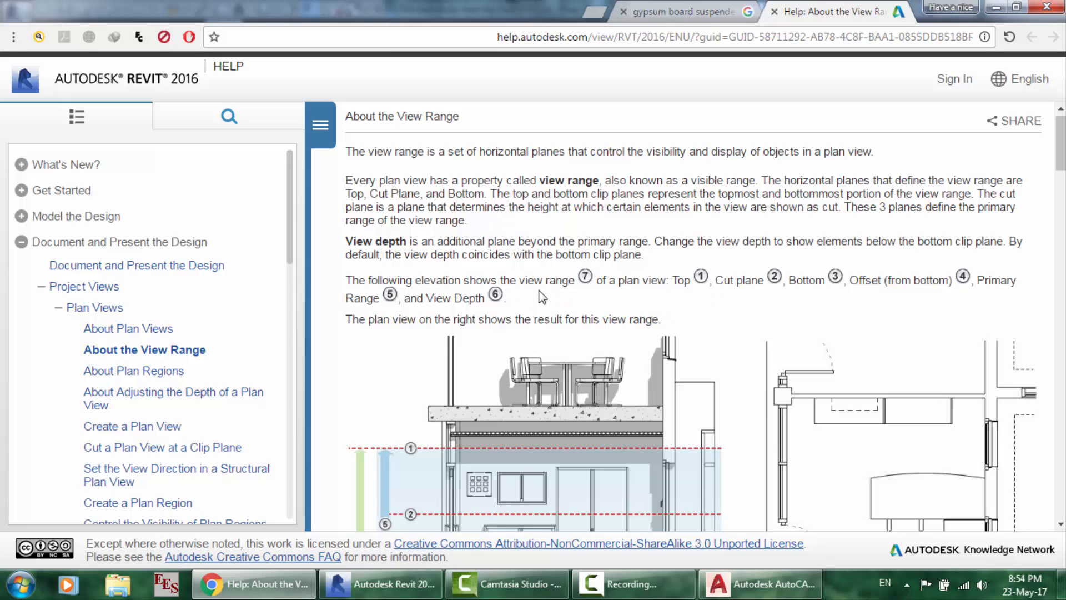
scroll(542, 297, "down", 3)
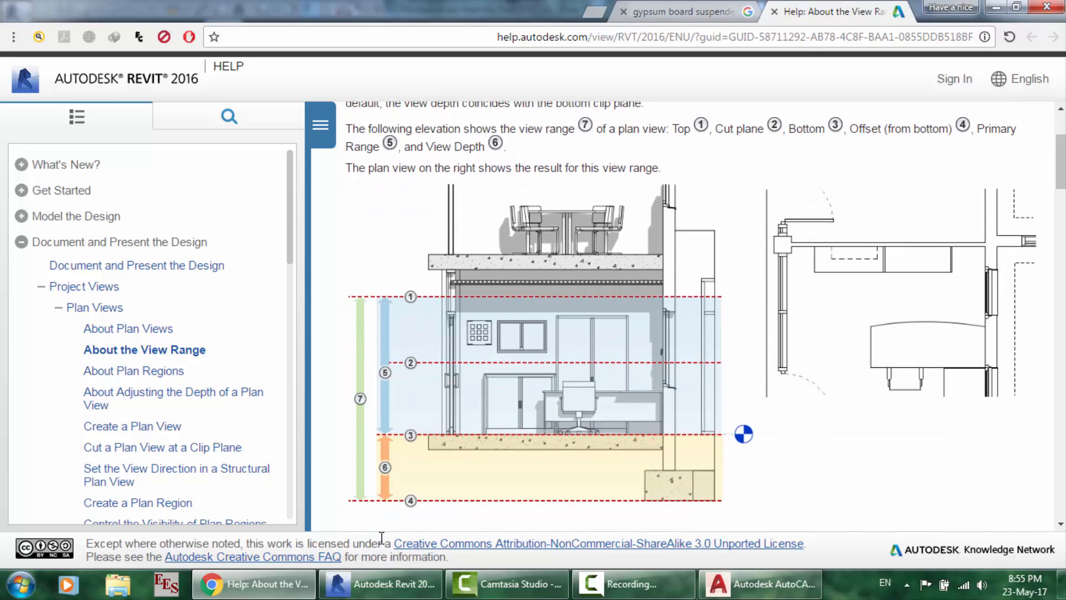
scroll(677, 248, "up", 3)
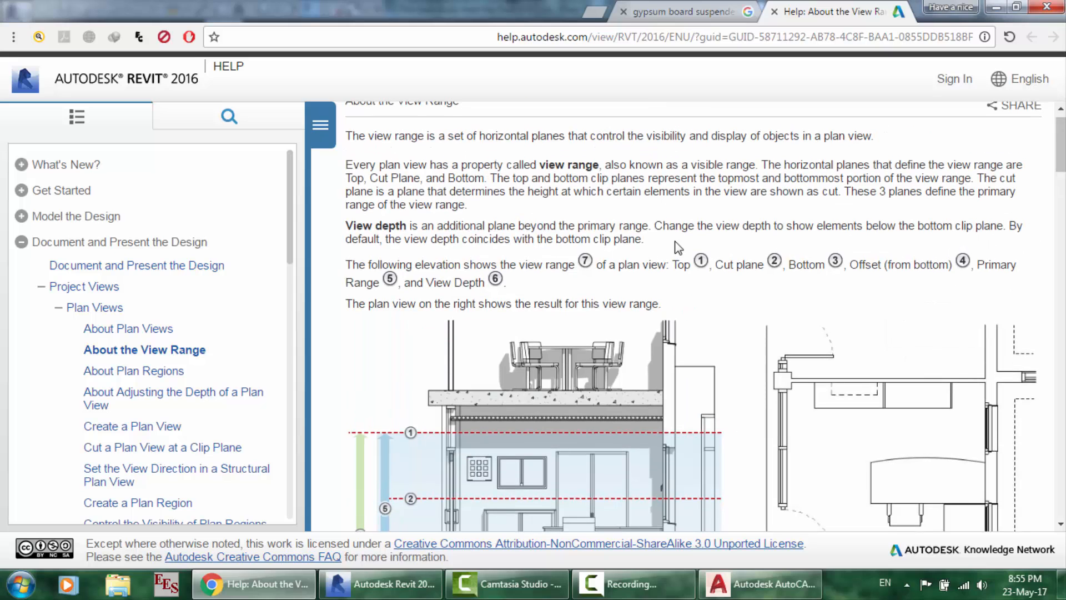
scroll(690, 264, "down", 1)
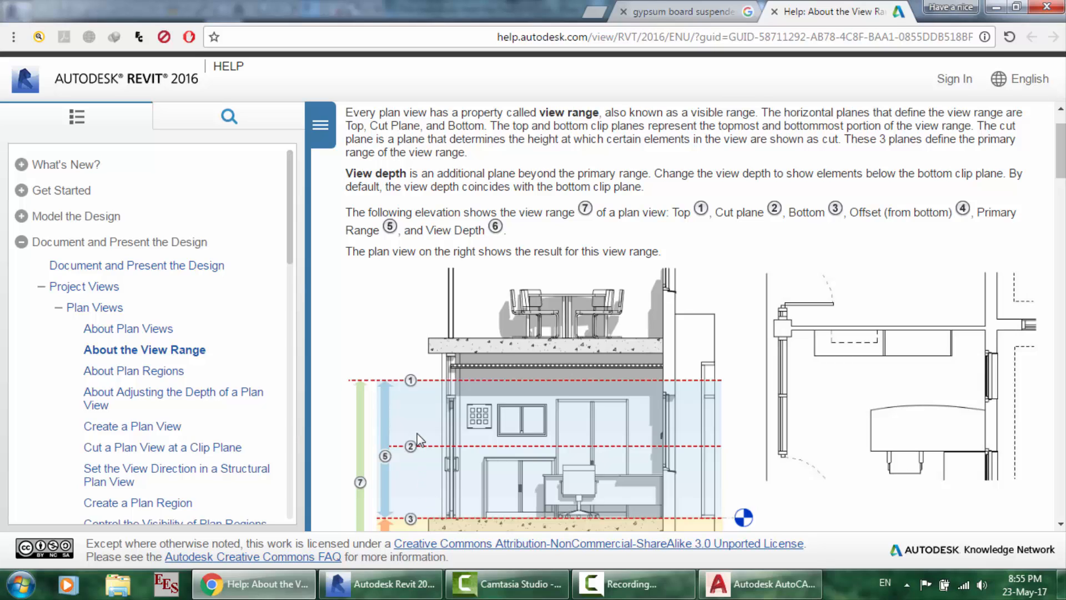
scroll(418, 438, "down", 1)
scroll(418, 433, "up", 1)
scroll(828, 211, "down", 1)
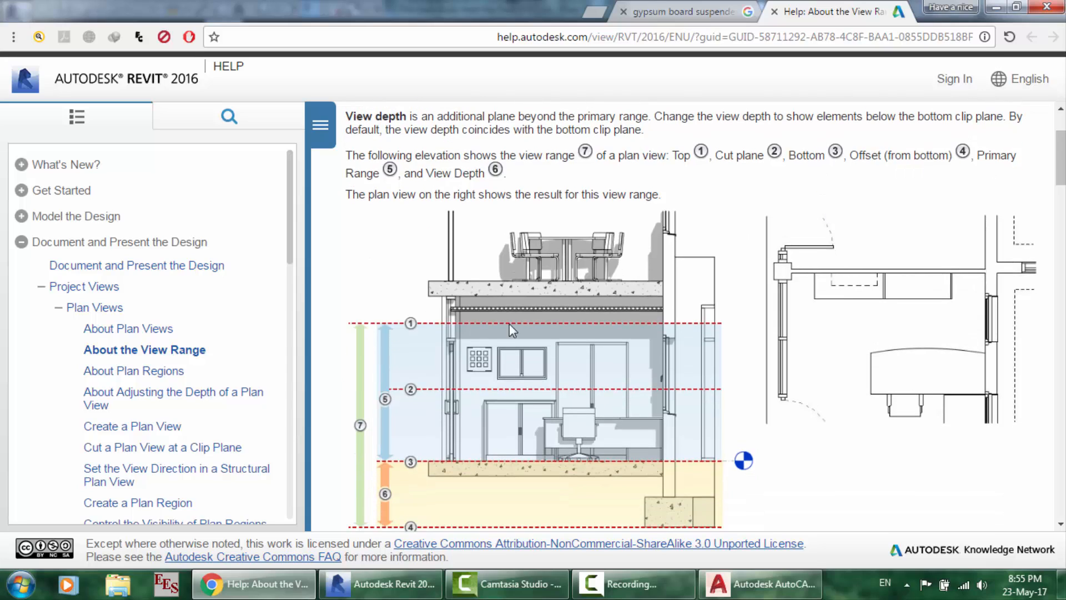
scroll(484, 342, "down", 1)
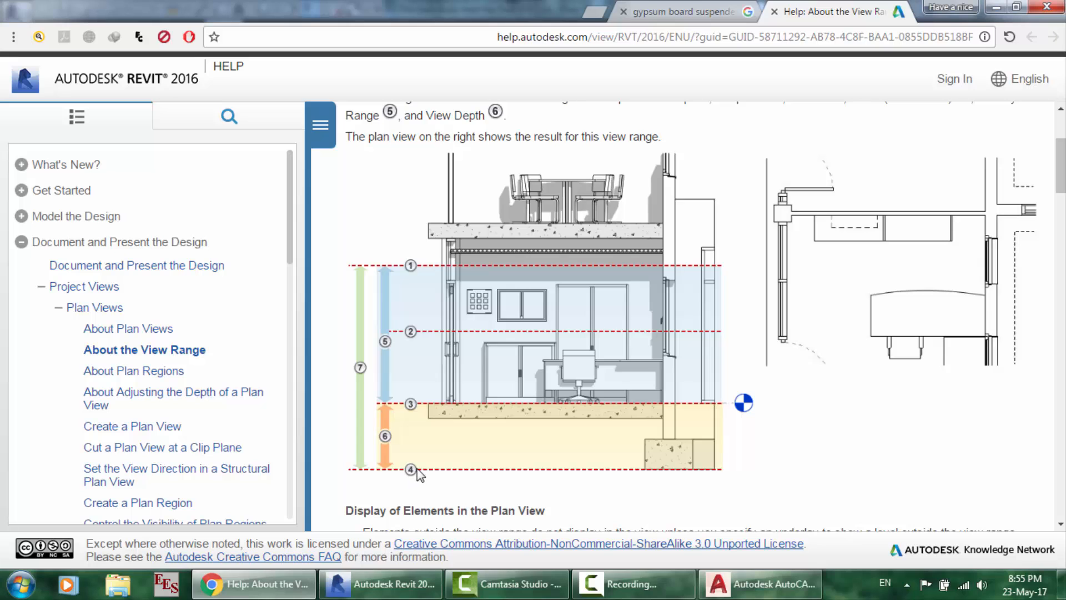
scroll(457, 407, "up", 3)
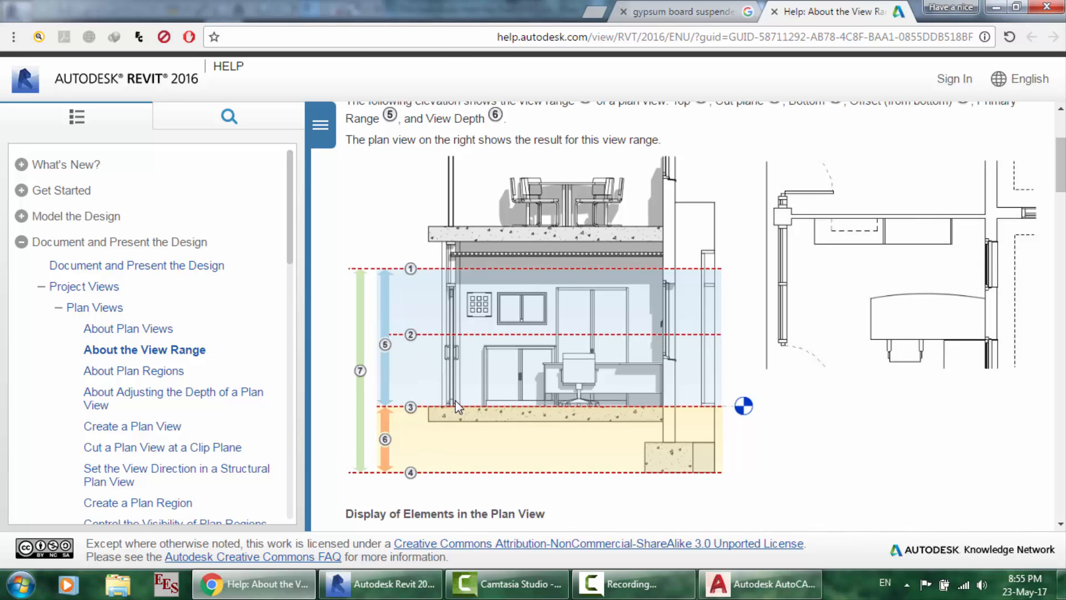
scroll(440, 305, "down", 2)
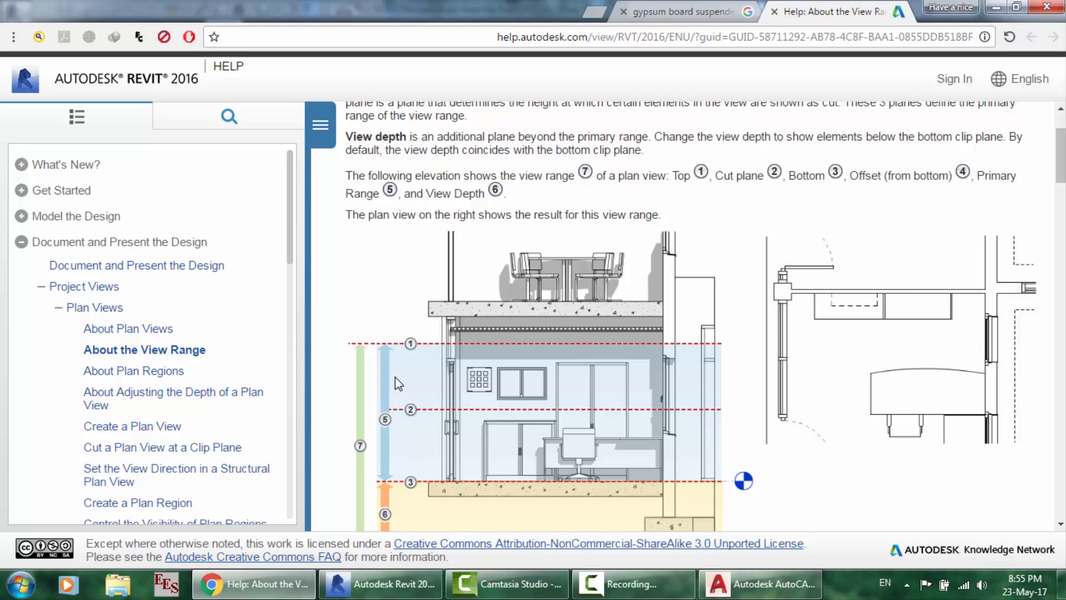
scroll(394, 375, "down", 1)
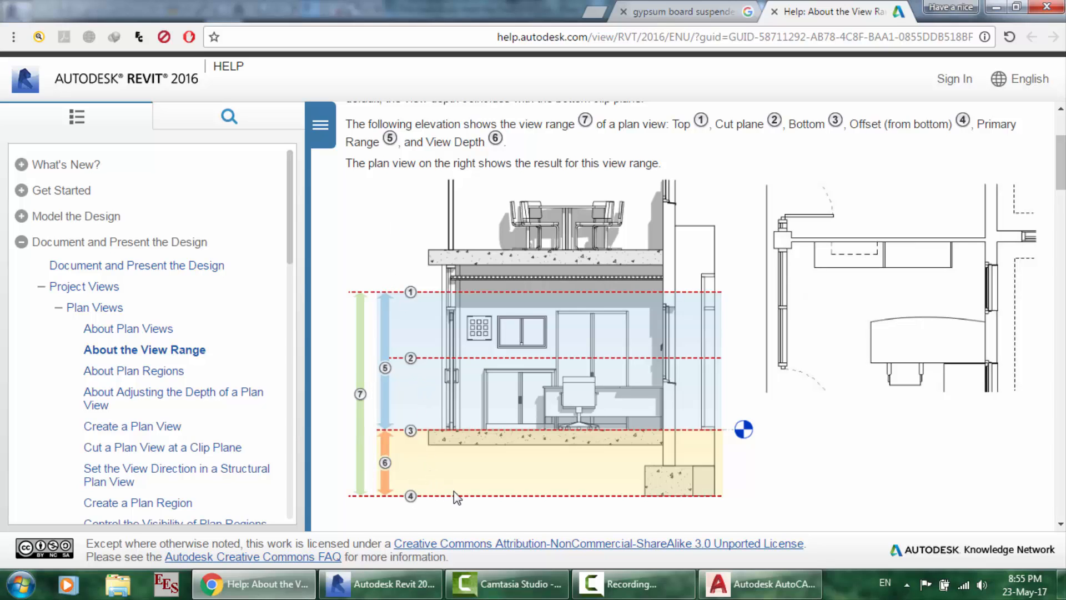
scroll(455, 491, "up", 1)
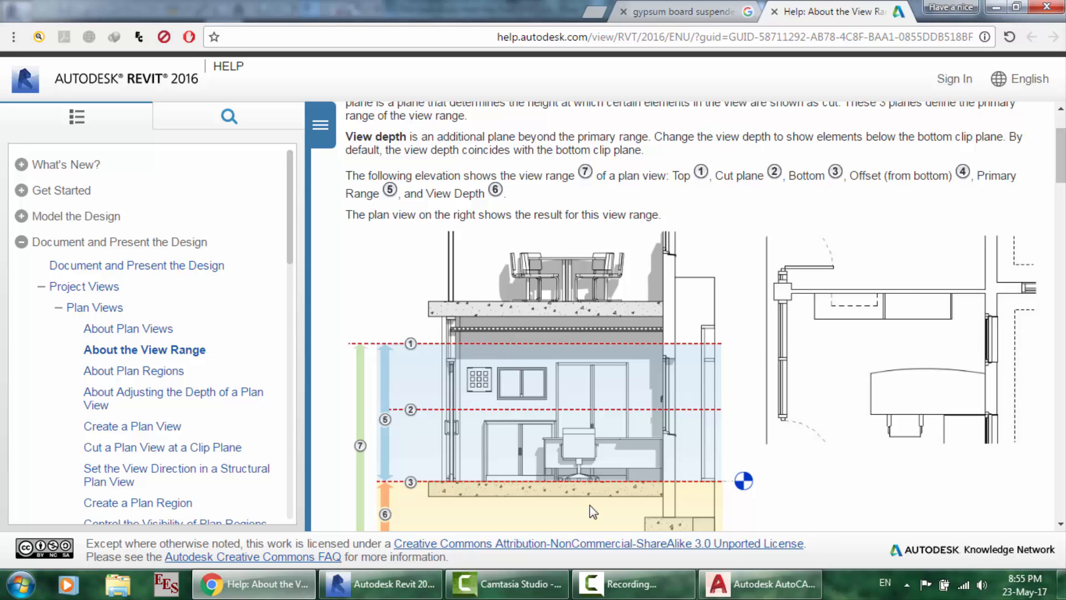
left_click(739, 577)
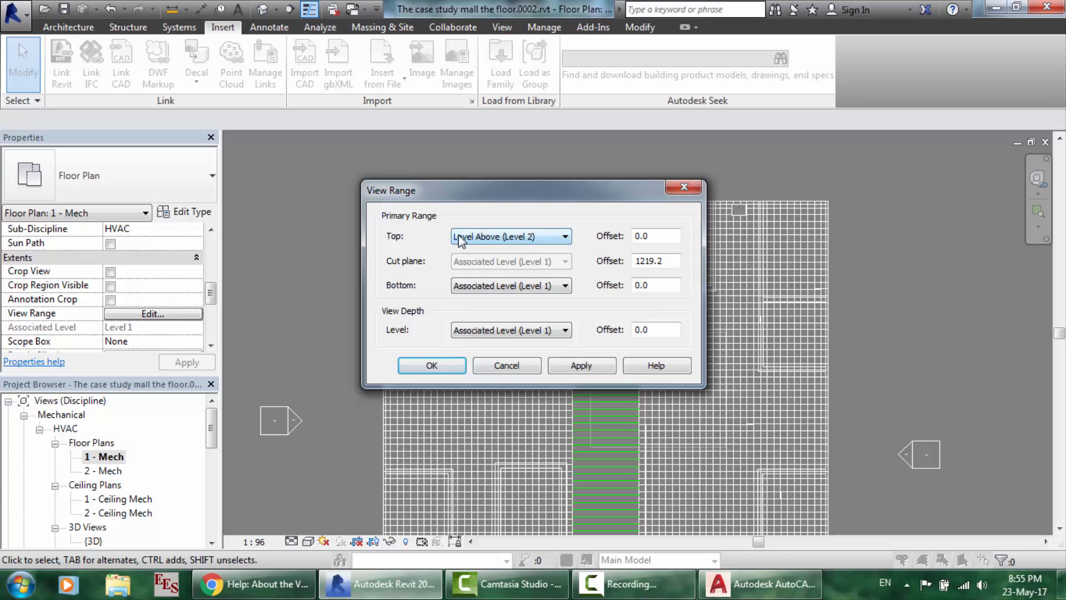
- Try the view range Top level choices, then leave Top at Level Above (Level 2)
left_click(514, 239)
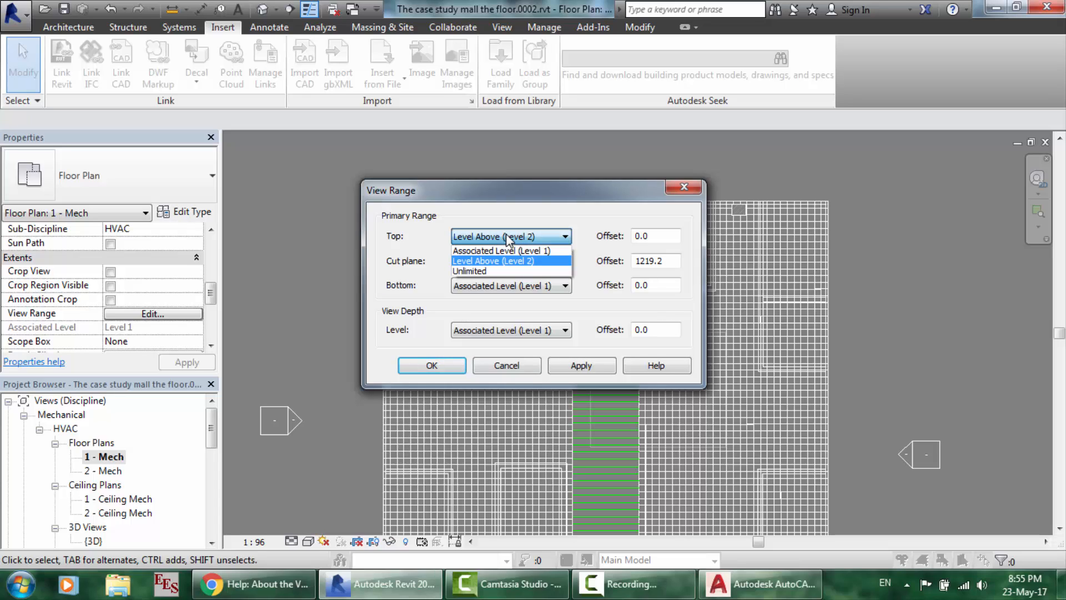
left_click(561, 202)
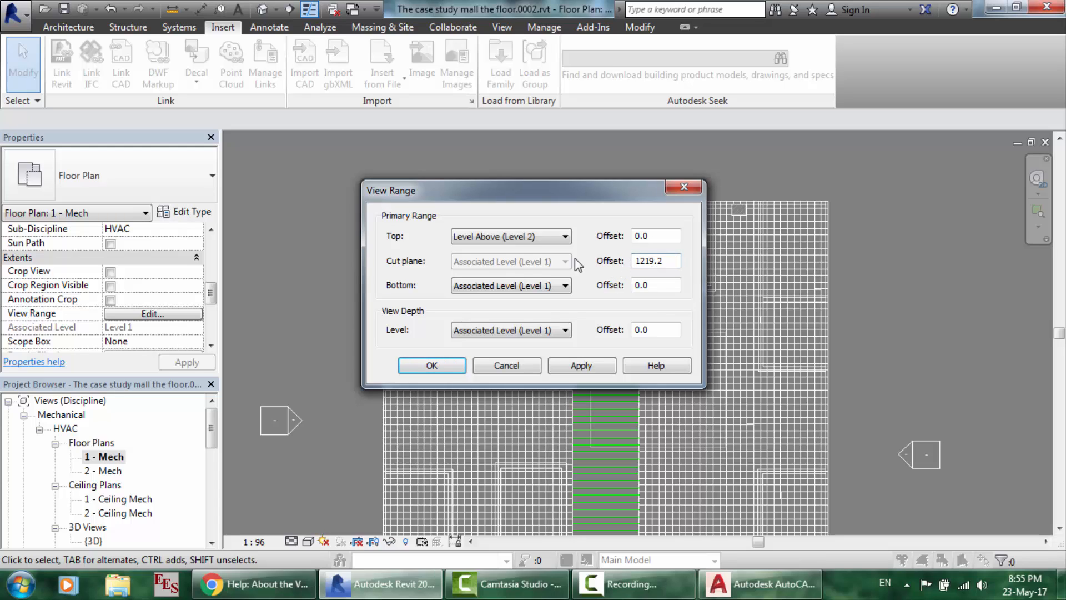
left_click(495, 238)
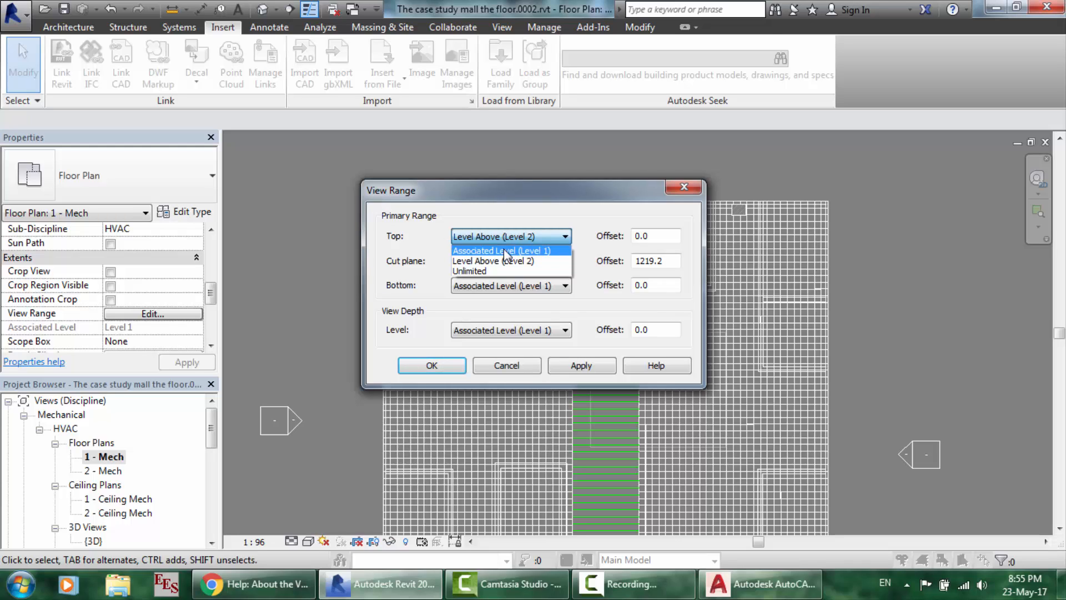
left_click(487, 251)
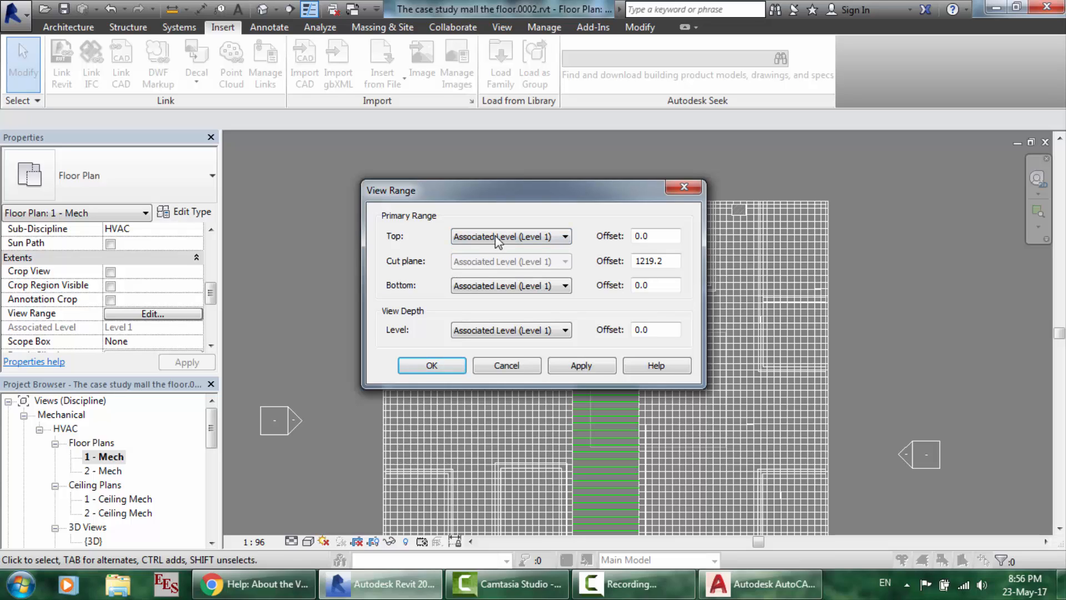
left_click(496, 239)
left_click(476, 261)
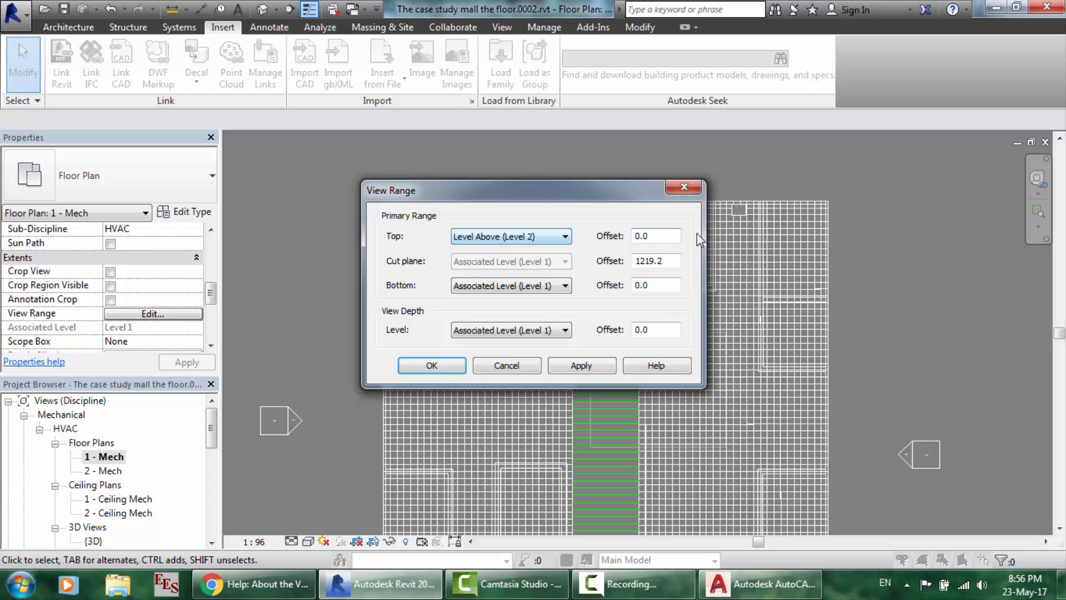
- Start replacing the Top Offset value with 2, then return to the help article
left_click_drag(663, 239, 613, 236)
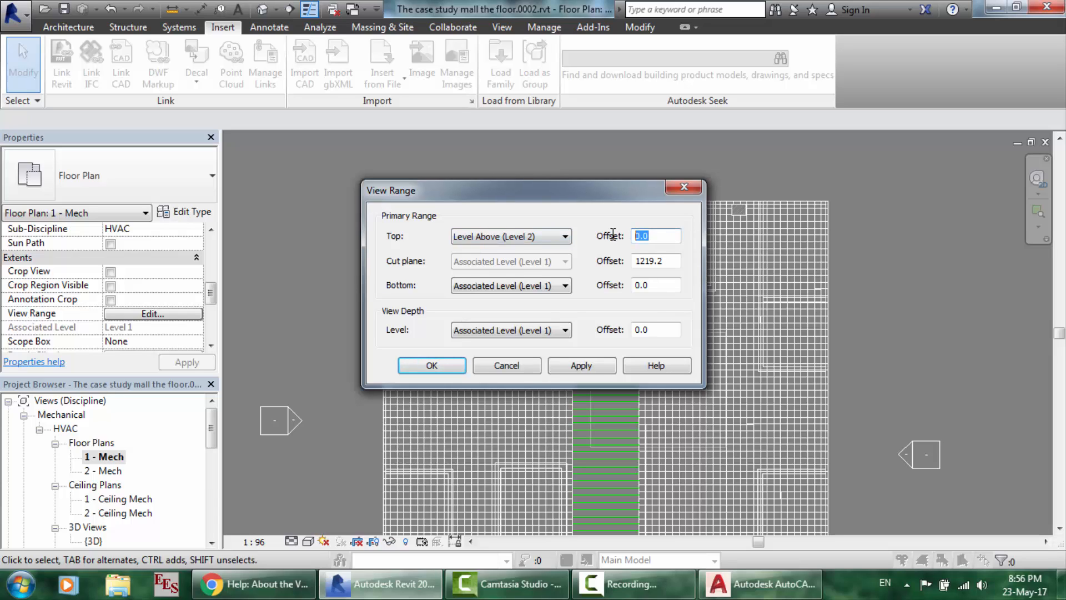
type("2000")
left_click(261, 585)
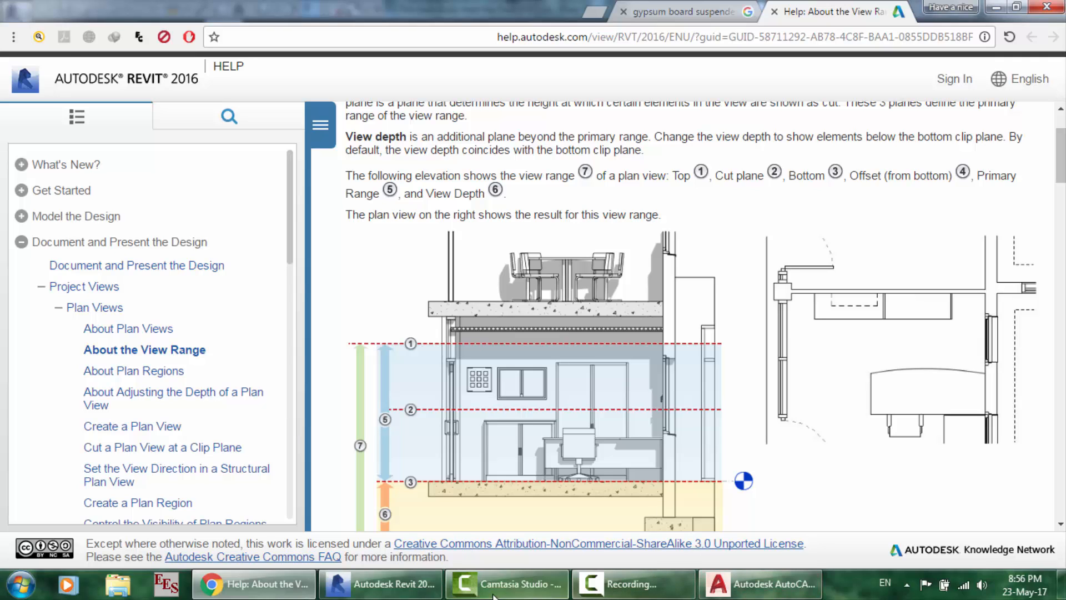
- With the top offset at 2000.0, set the view range bottom to Level Below
left_click(425, 594)
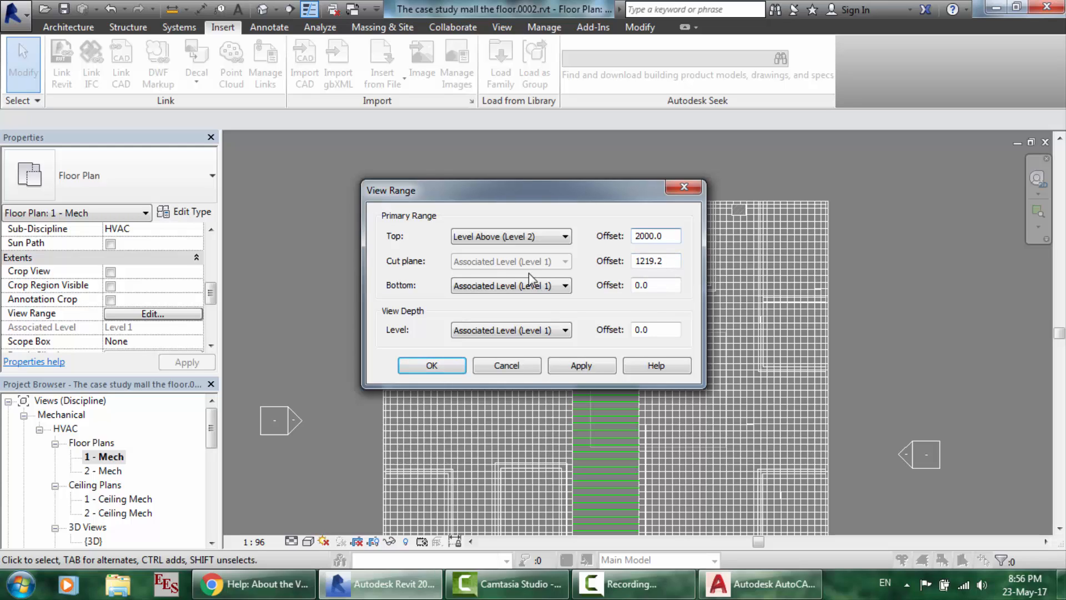
left_click(257, 592)
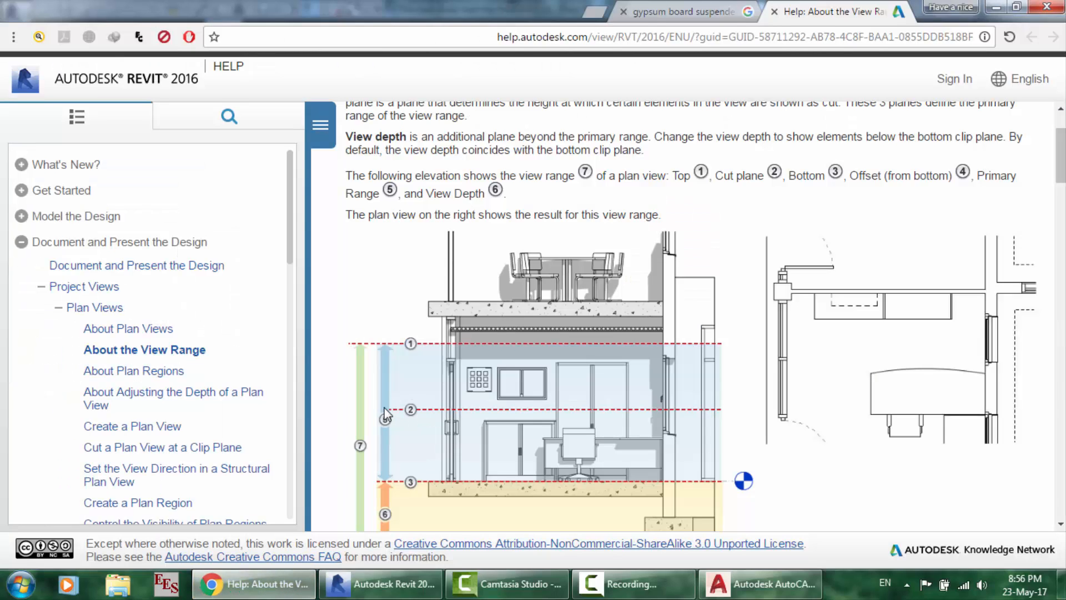
left_click(389, 583)
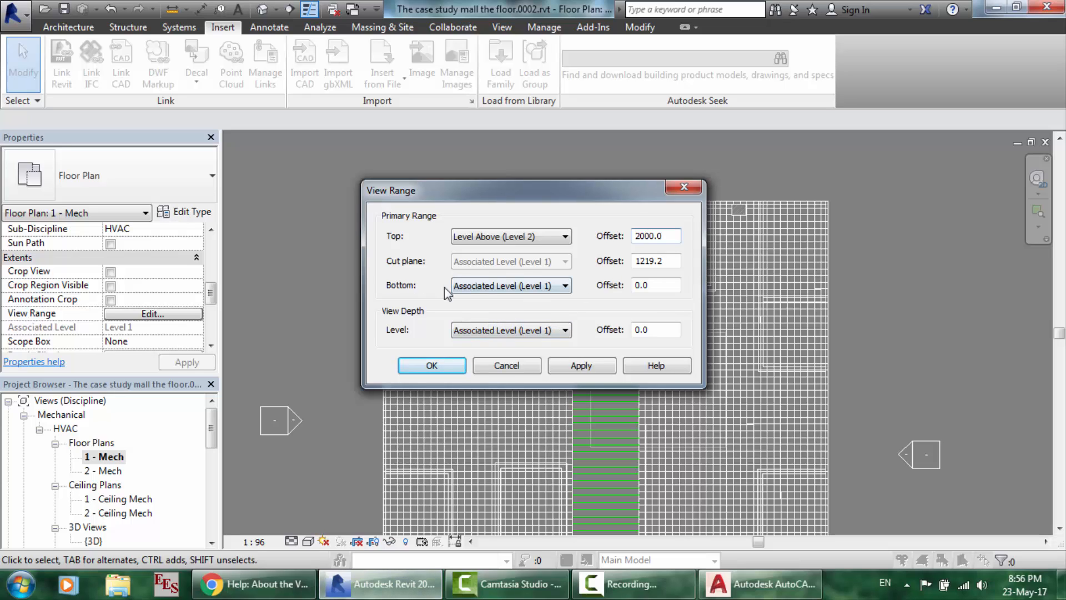
left_click(667, 283)
left_click_drag(666, 282, 615, 279)
left_click(521, 286)
left_click(492, 309)
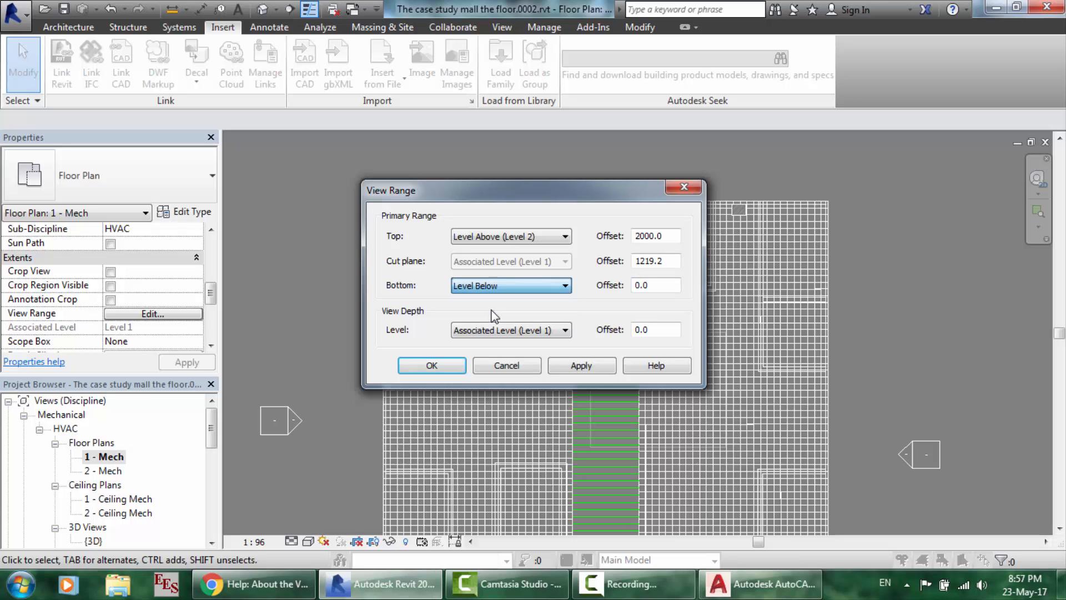
- Read the help section on elements below the bottom clip plane, then return to View Range
left_click(245, 583)
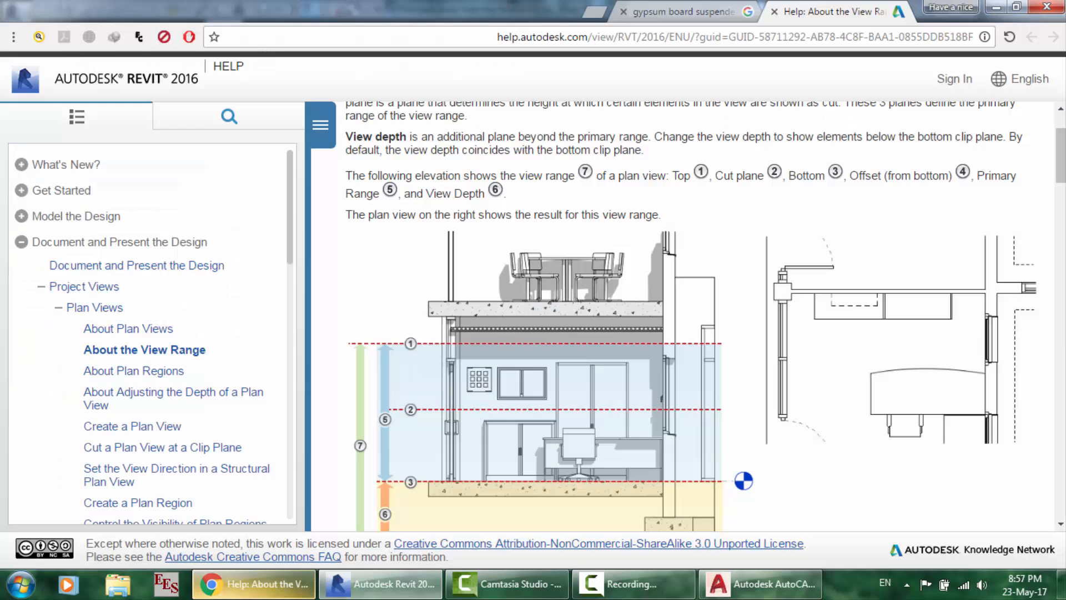
scroll(513, 409, "down", 1)
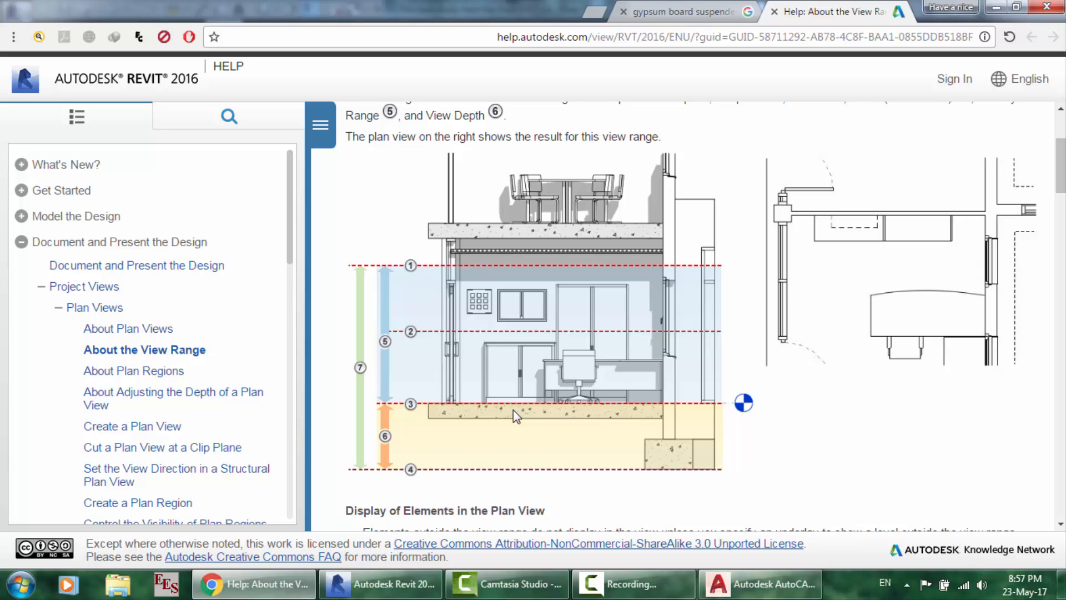
scroll(428, 433, "down", 6)
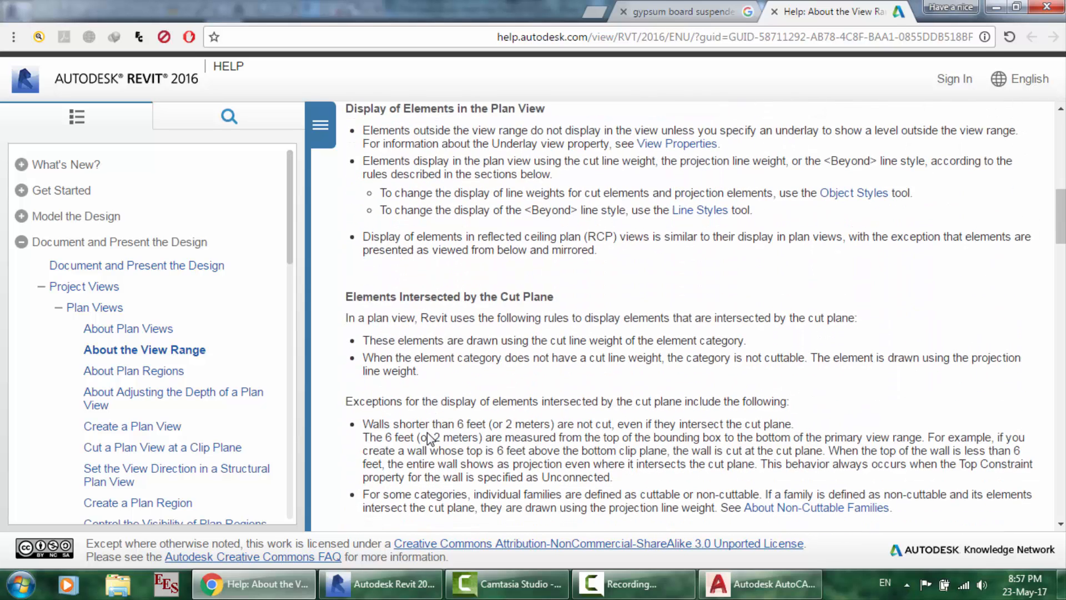
scroll(428, 433, "down", 2)
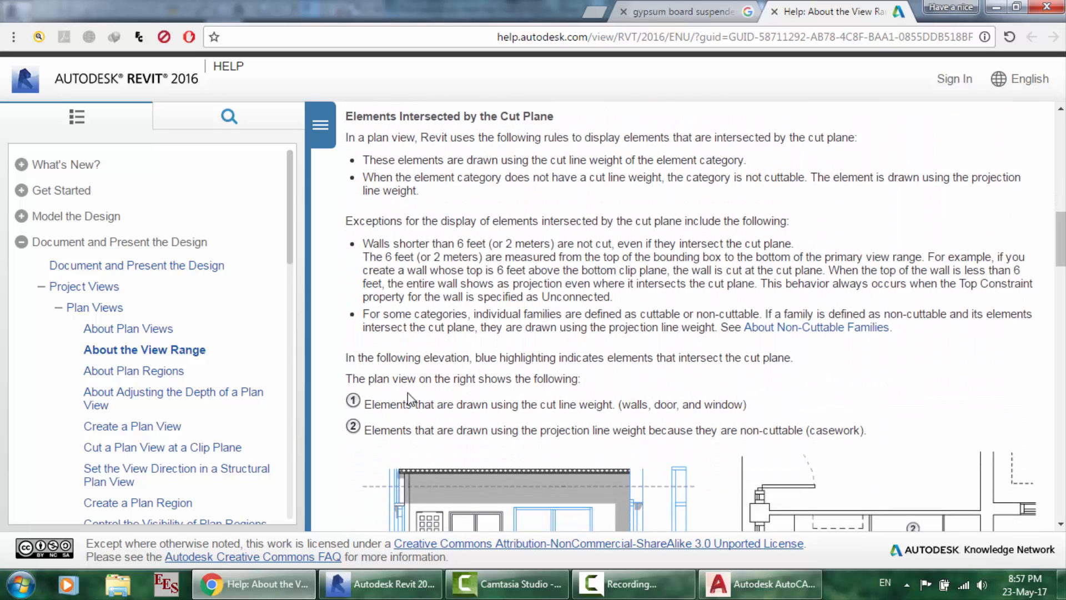
scroll(465, 417, "down", 5)
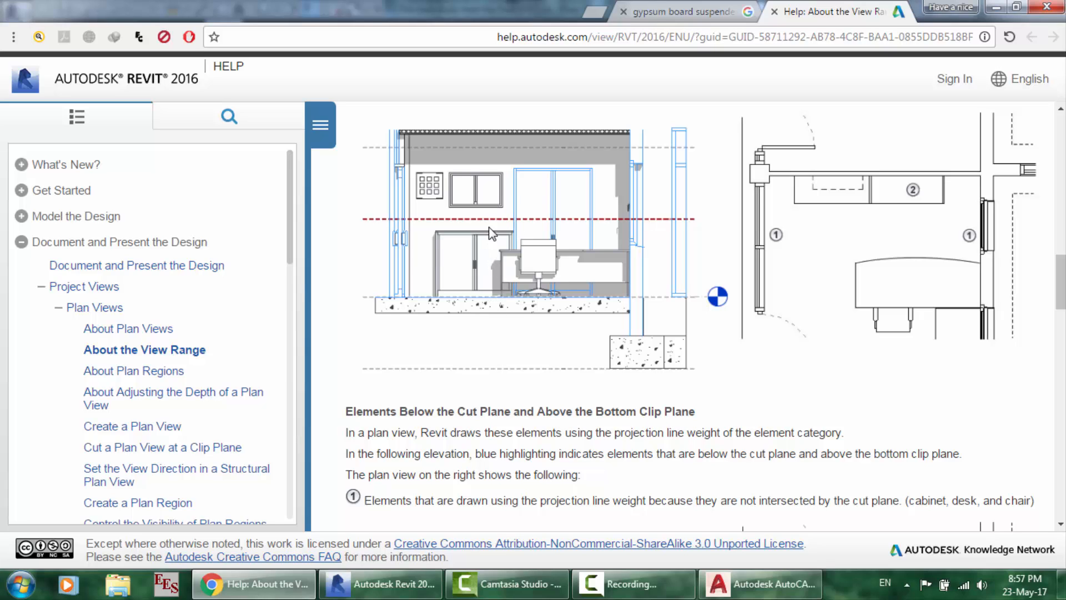
scroll(442, 379, "down", 2)
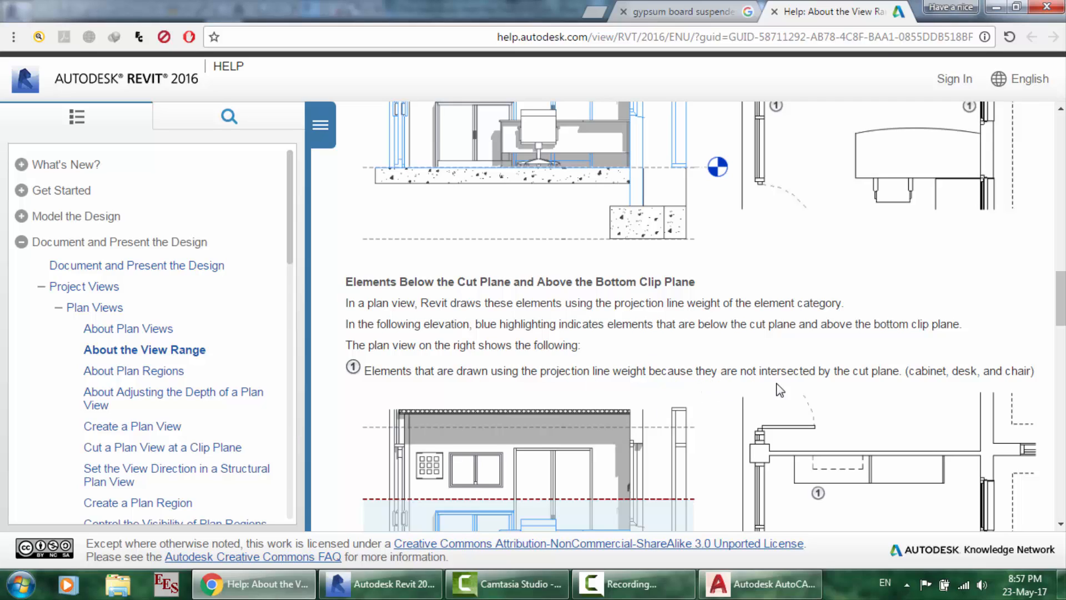
scroll(908, 387, "down", 4)
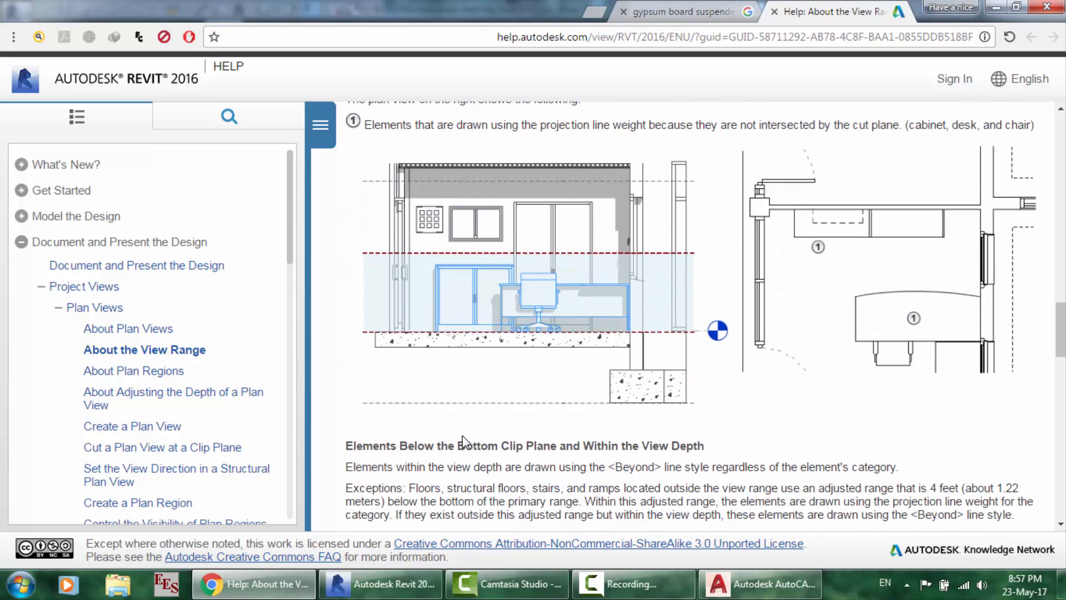
scroll(462, 442, "down", 3)
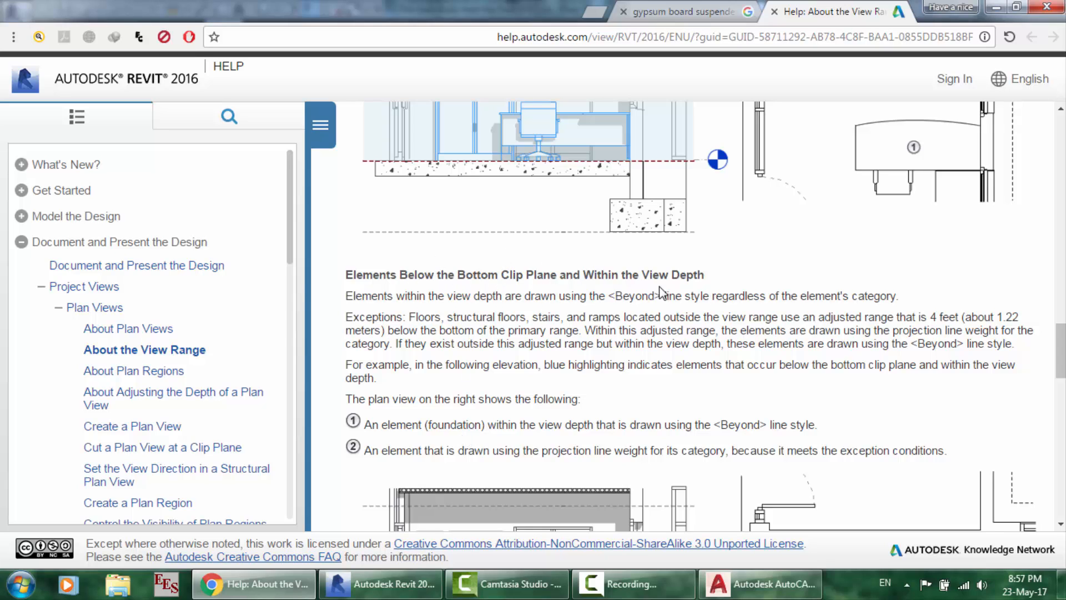
scroll(658, 286, "down", 5)
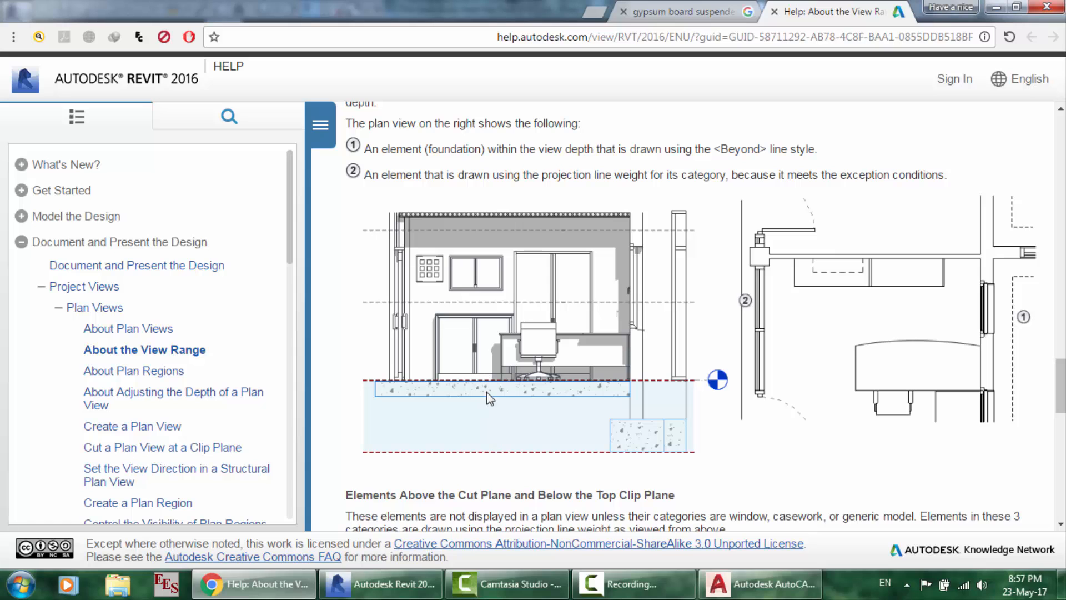
scroll(345, 396, "up", 1)
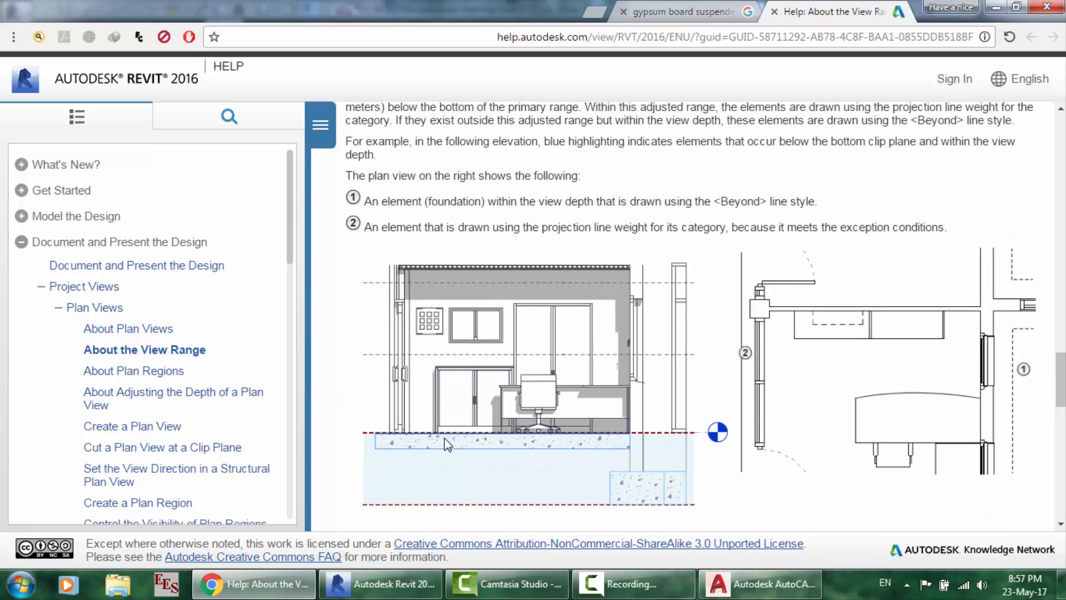
scroll(446, 433, "up", 1)
scroll(446, 432, "down", 4)
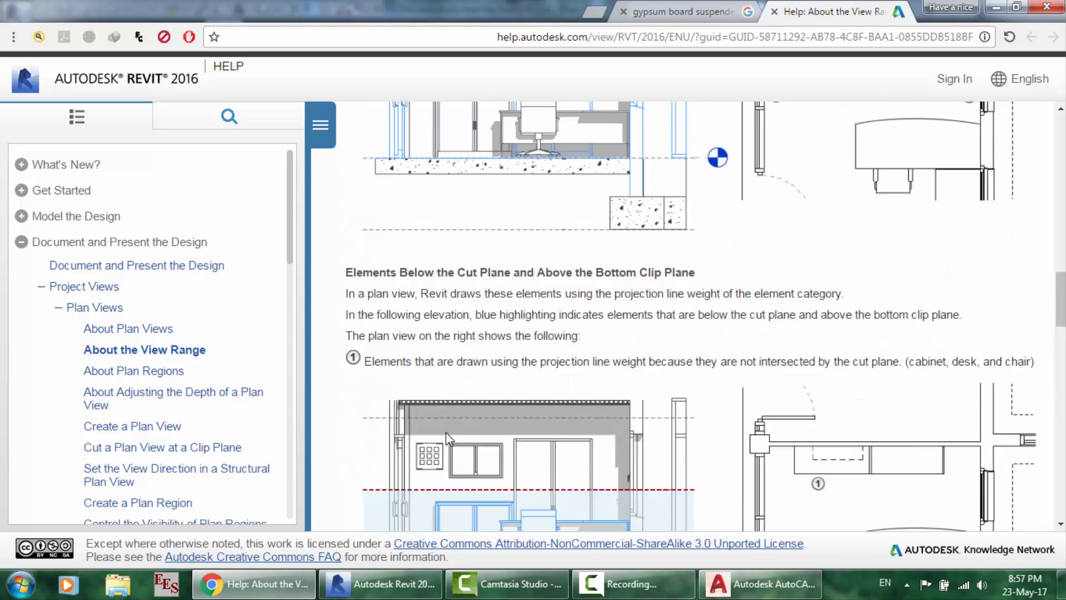
scroll(446, 432, "up", 1)
left_click(427, 579)
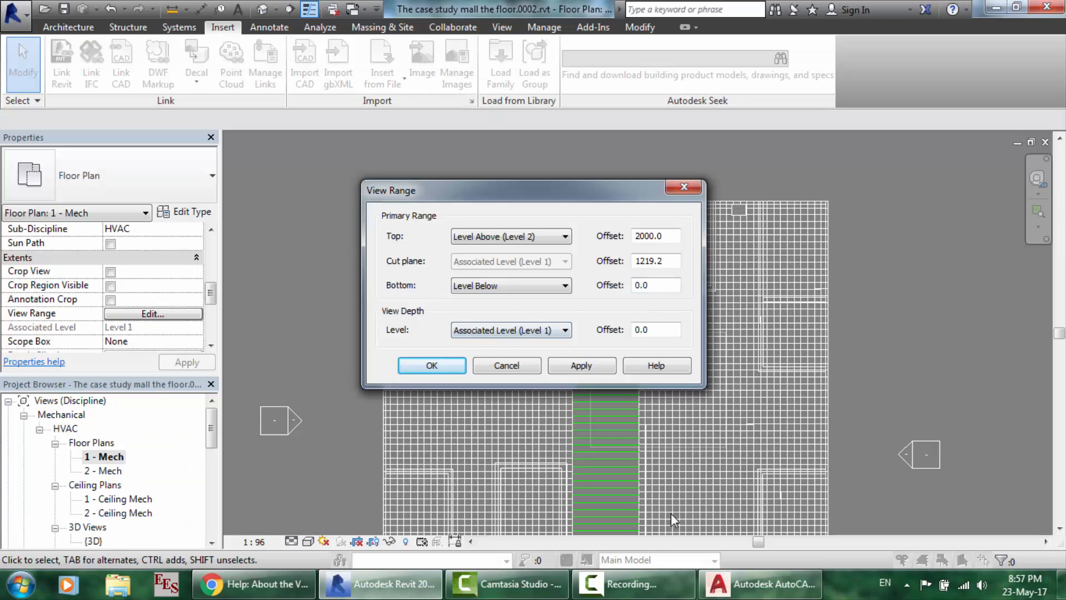
- Set both Bottom and Top to Associated Level (Level 1), and select the bottom offset
left_click(633, 584)
left_click(996, 508)
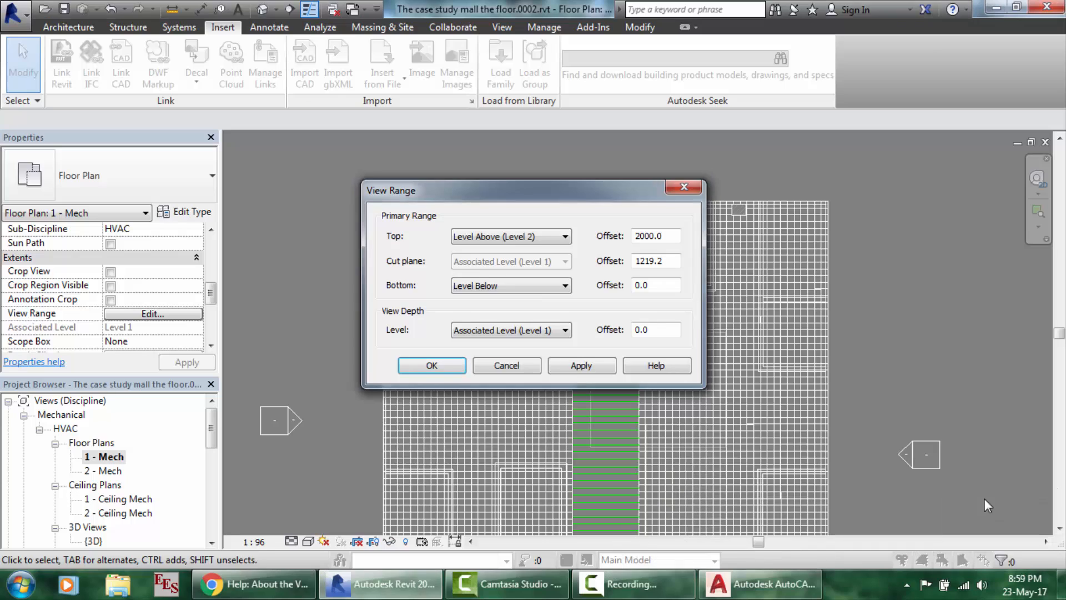
left_click(504, 280)
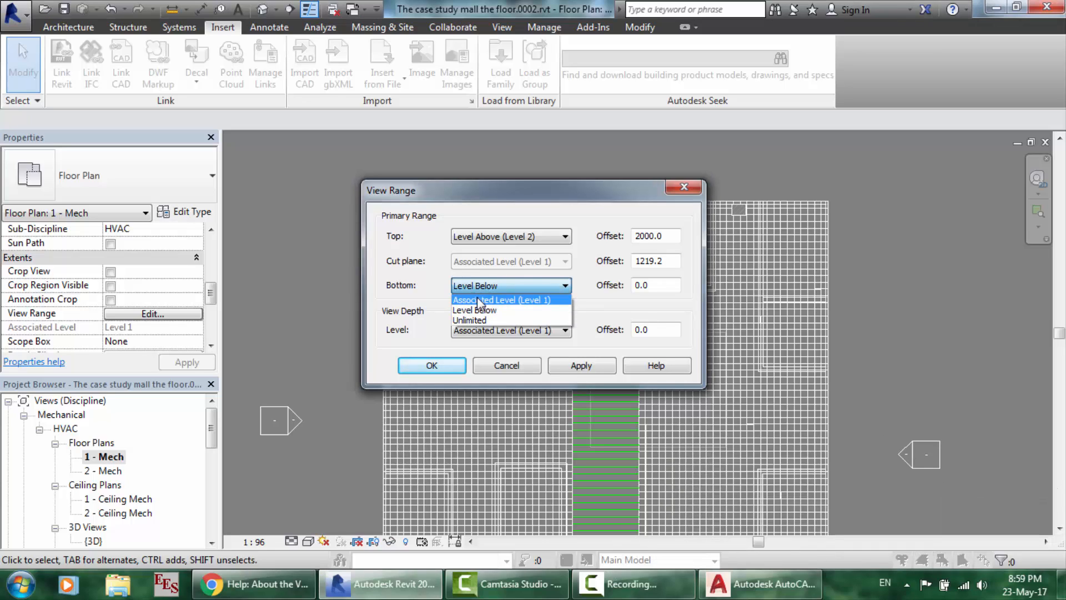
left_click(478, 299)
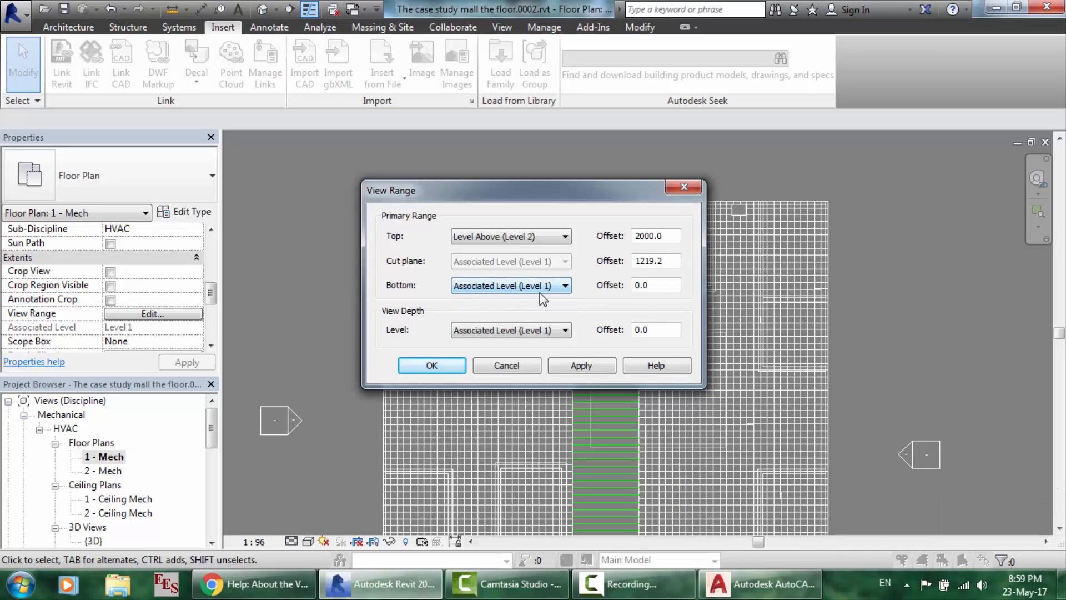
left_click(512, 238)
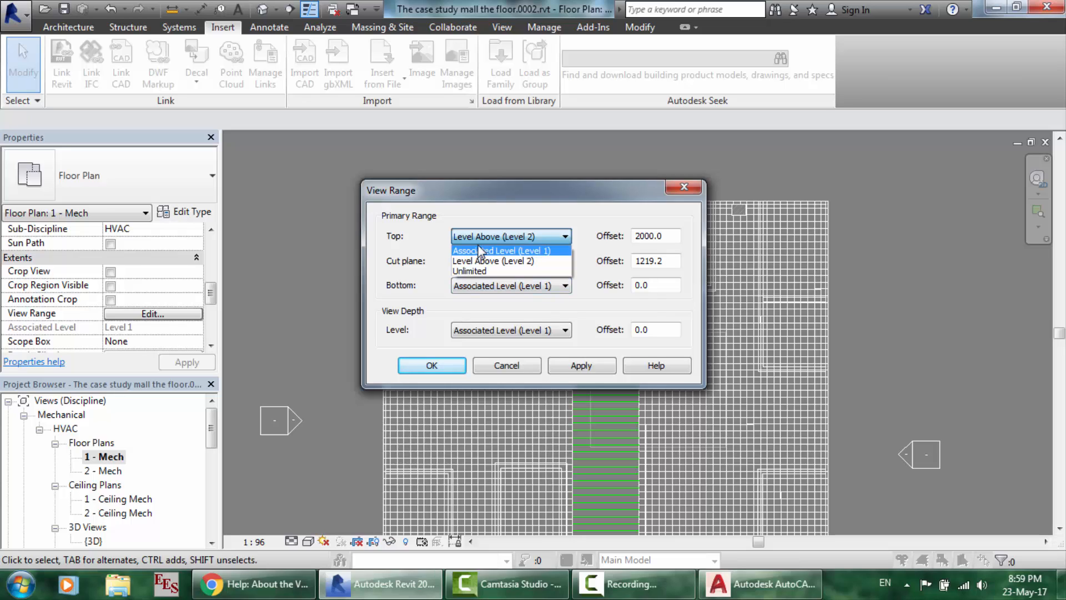
left_click(486, 251)
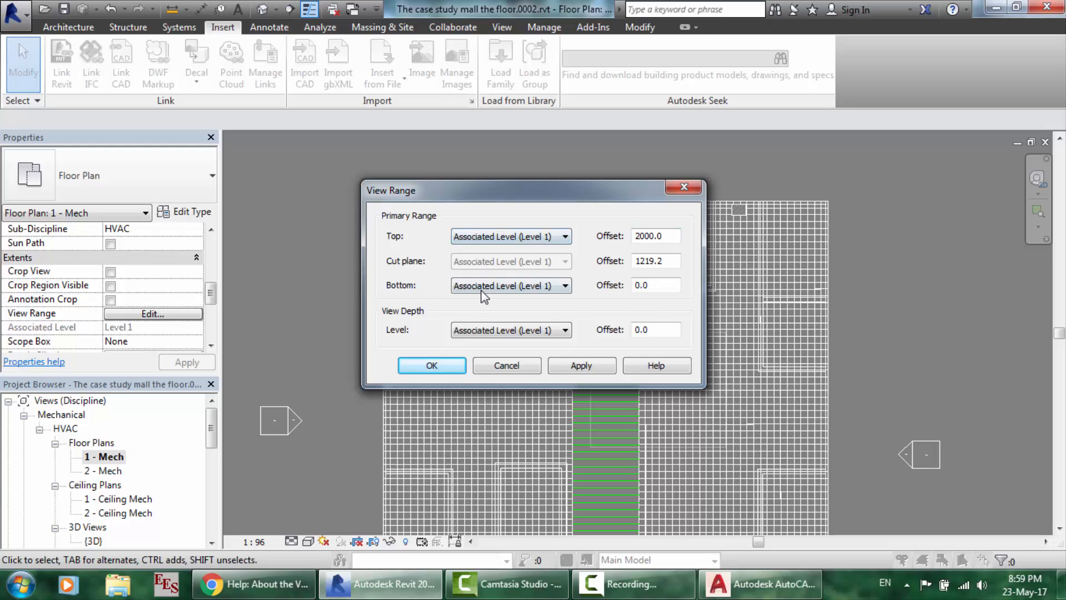
left_click_drag(671, 286, 599, 280)
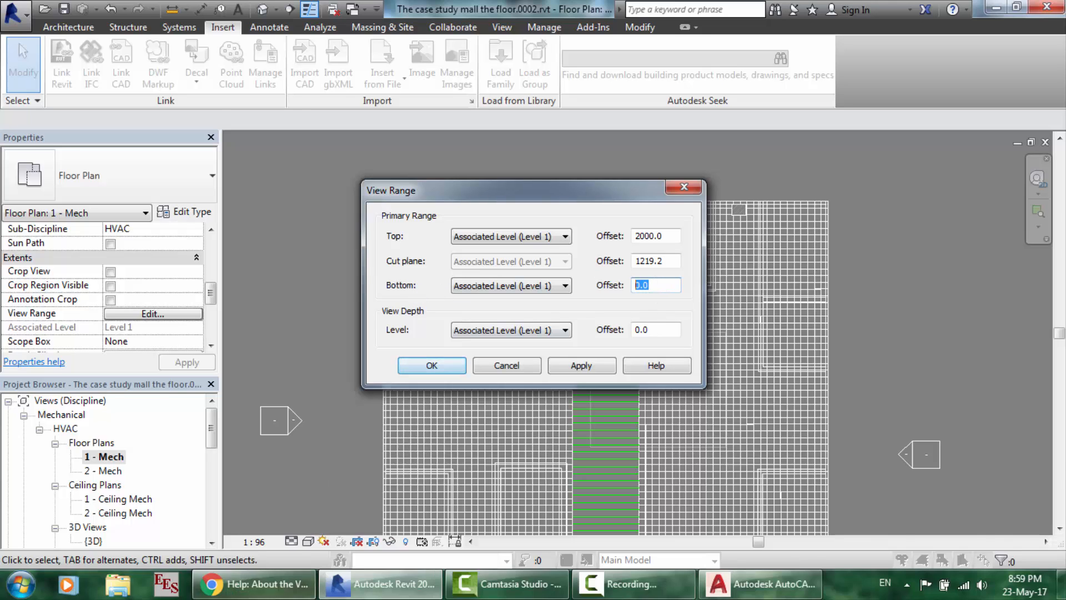
- Look over the About the View Range help page again
left_click(253, 584)
scroll(595, 337, "up", 9)
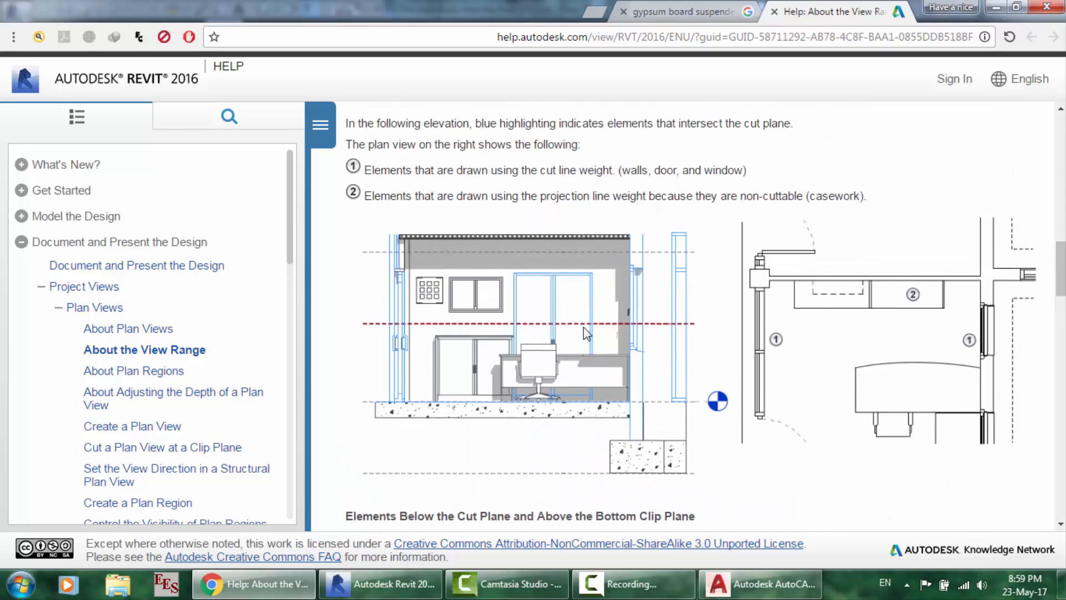
scroll(509, 300, "down", 15)
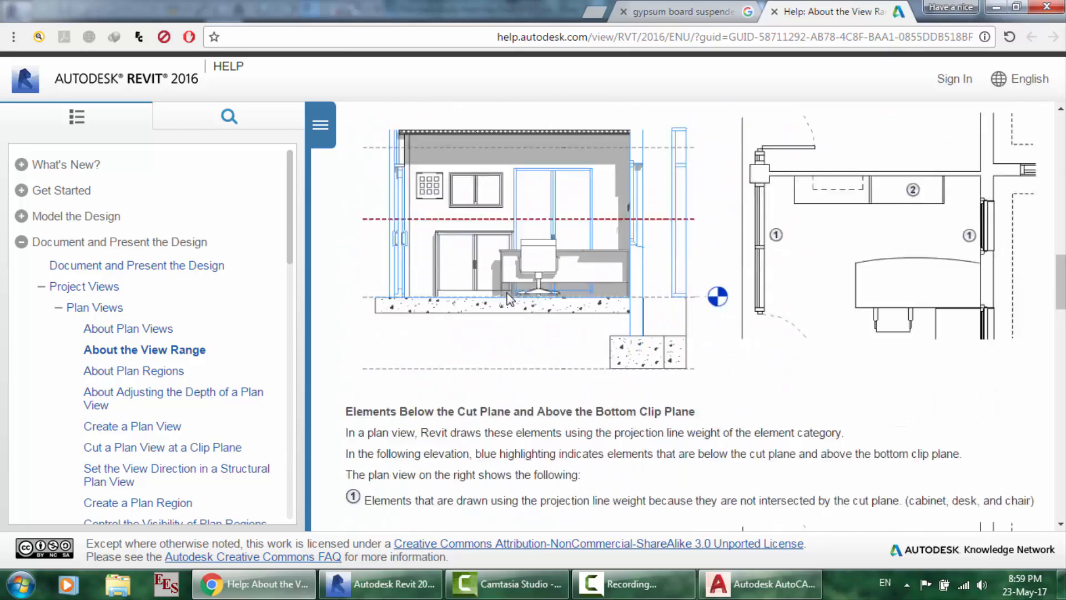
scroll(510, 300, "down", 9)
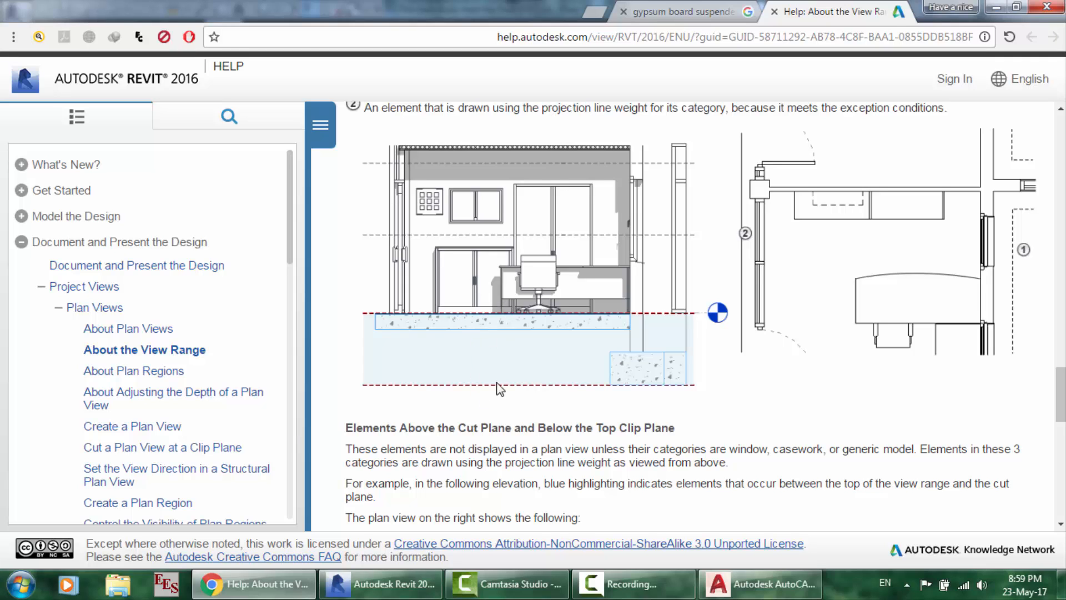
- Enter a bottom offset of -1000.0, keeping View Depth at Associated Level (Level 1)
left_click(382, 583)
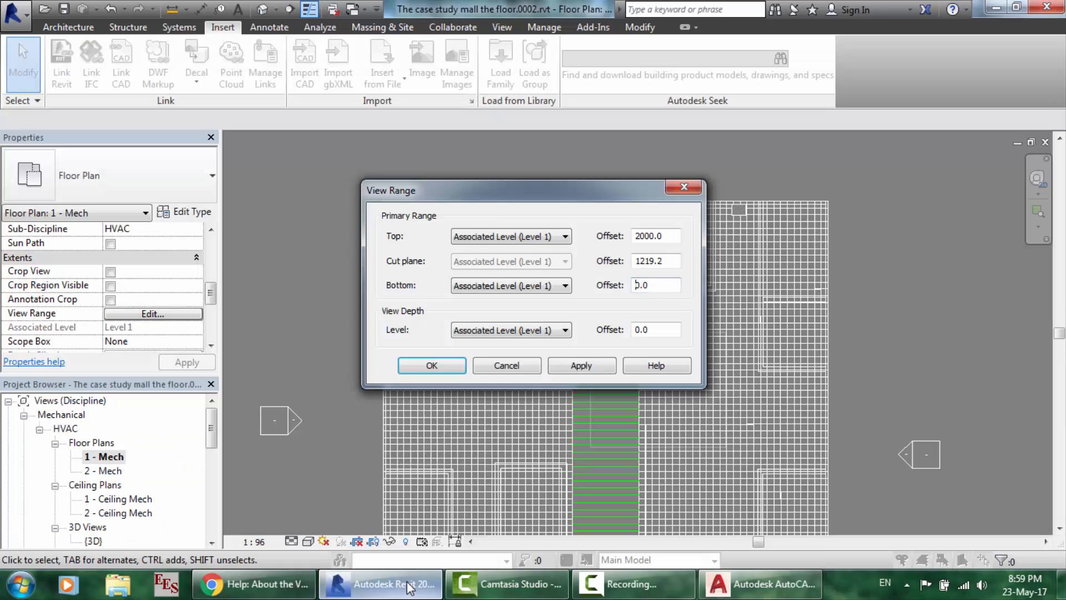
left_click_drag(655, 285, 611, 281)
type("-1000")
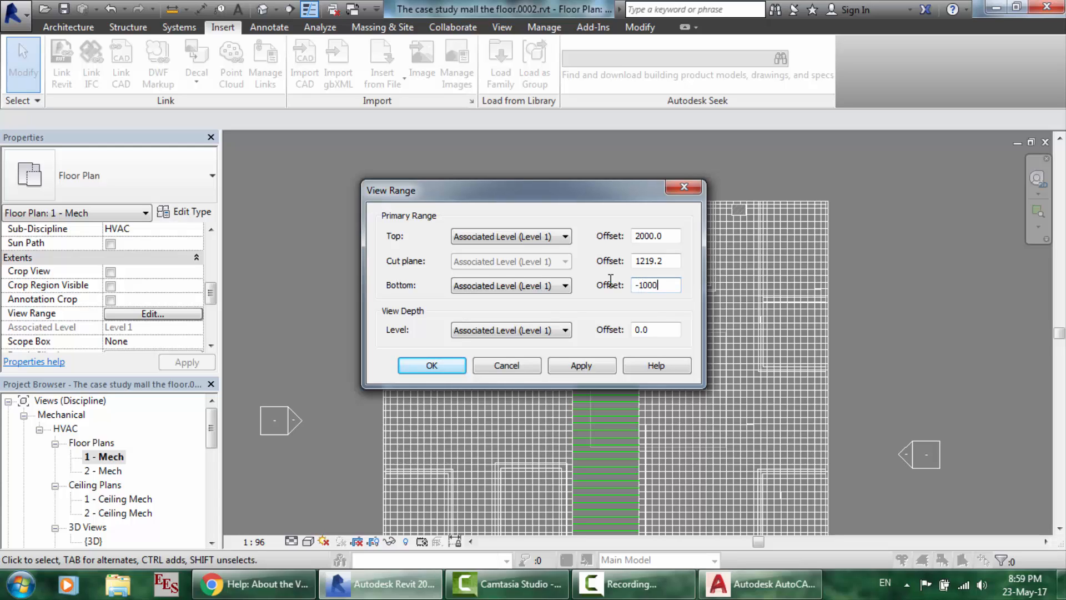
left_click(525, 328)
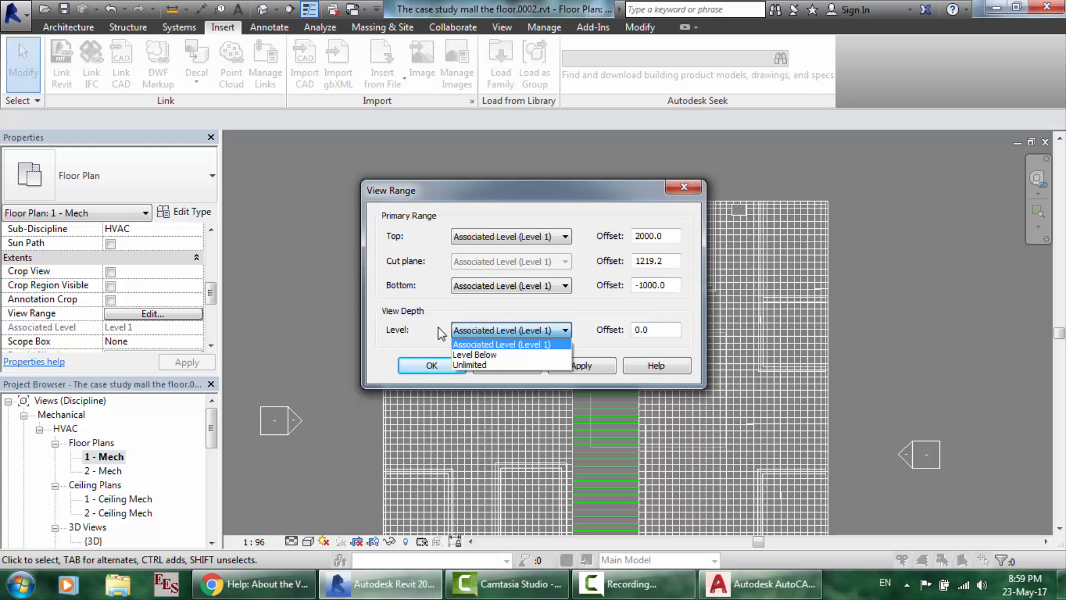
left_click(498, 344)
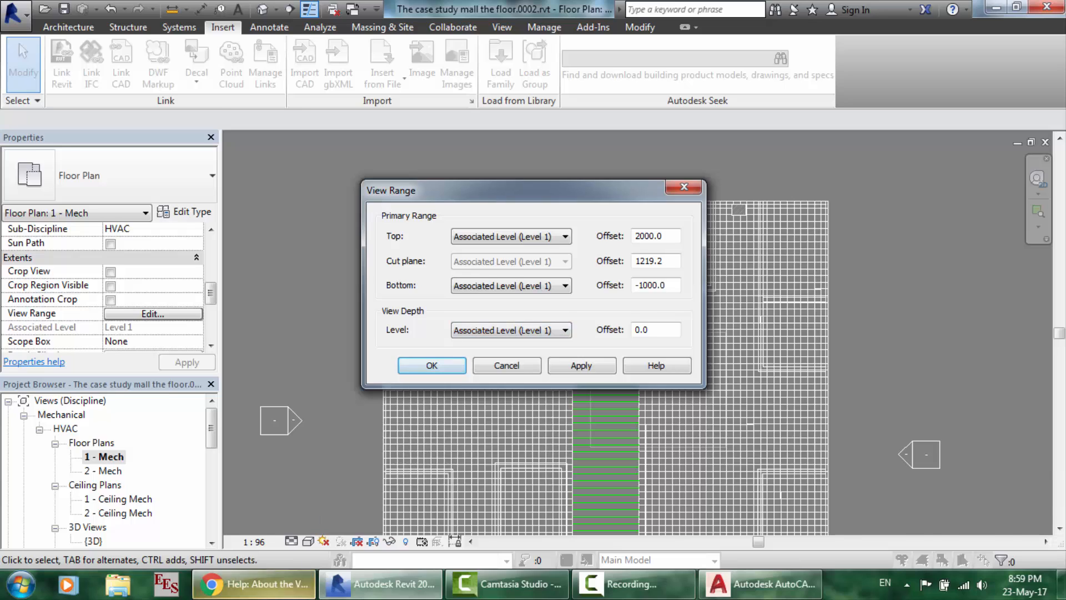
left_click(253, 583)
scroll(530, 357, "down", 9)
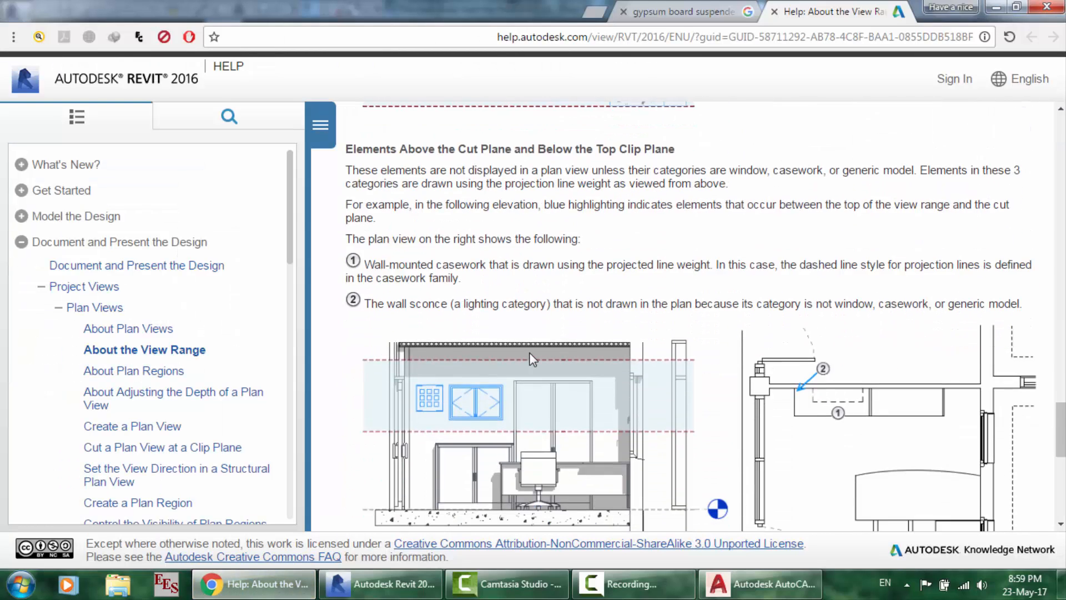
scroll(530, 358, "down", 3)
scroll(528, 358, "up", 5)
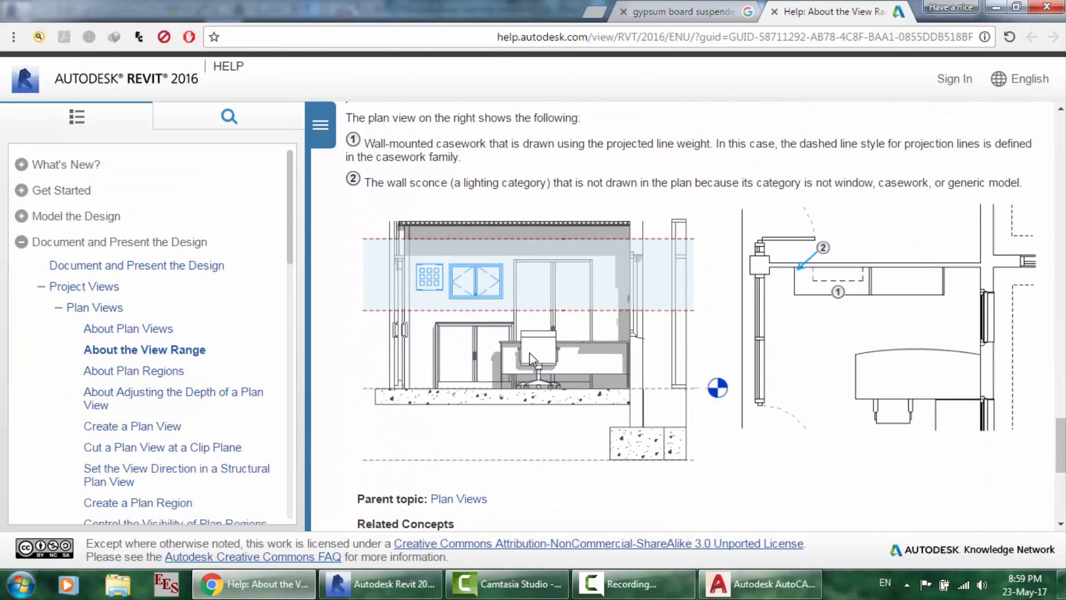
scroll(605, 251, "up", 4)
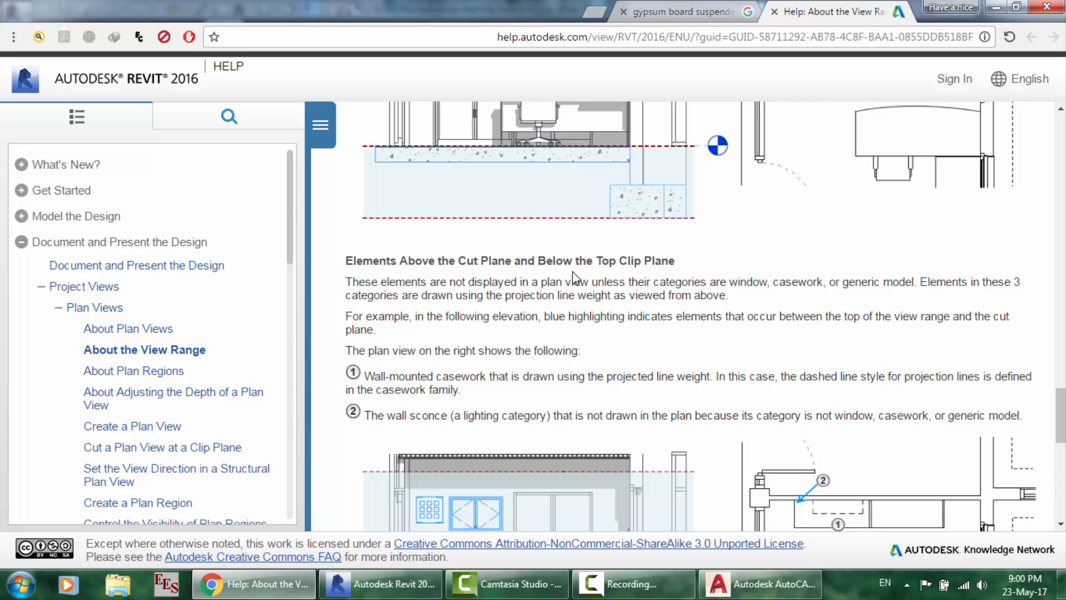
scroll(514, 347, "down", 3)
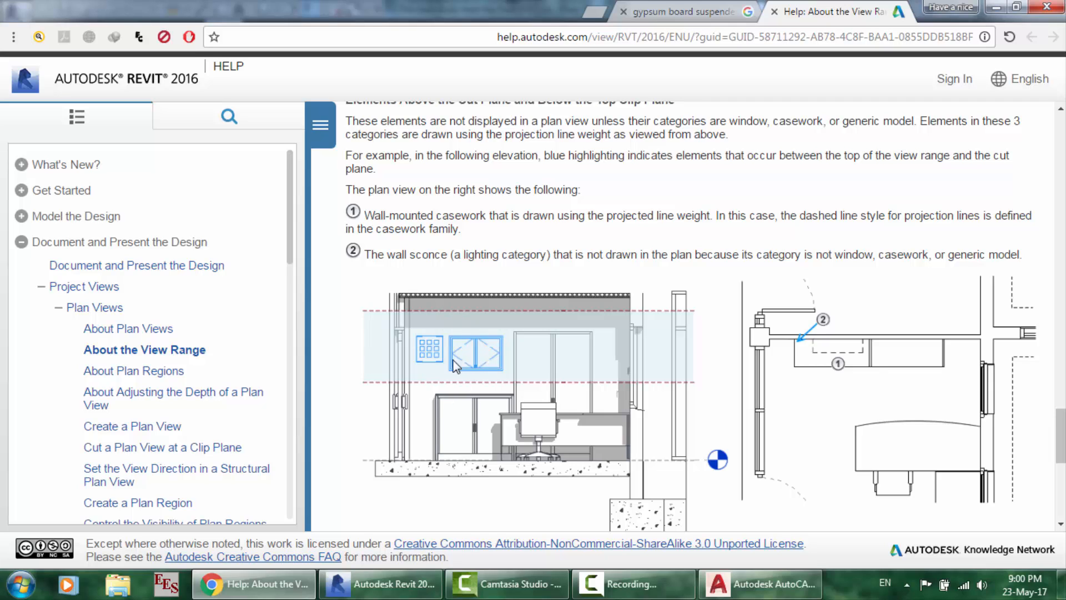
scroll(450, 321, "up", 3)
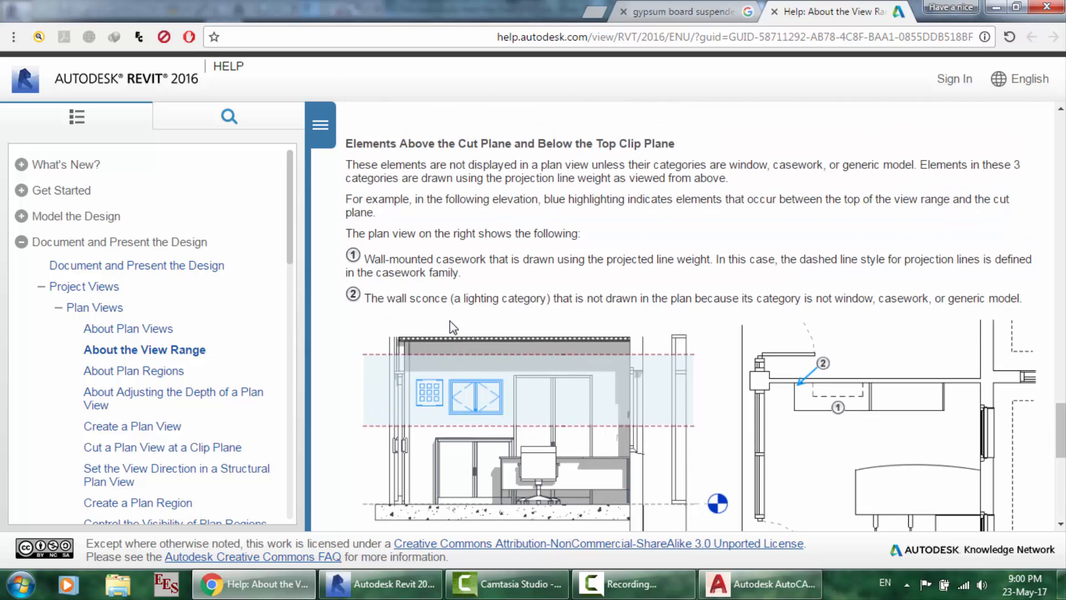
scroll(450, 321, "up", 3)
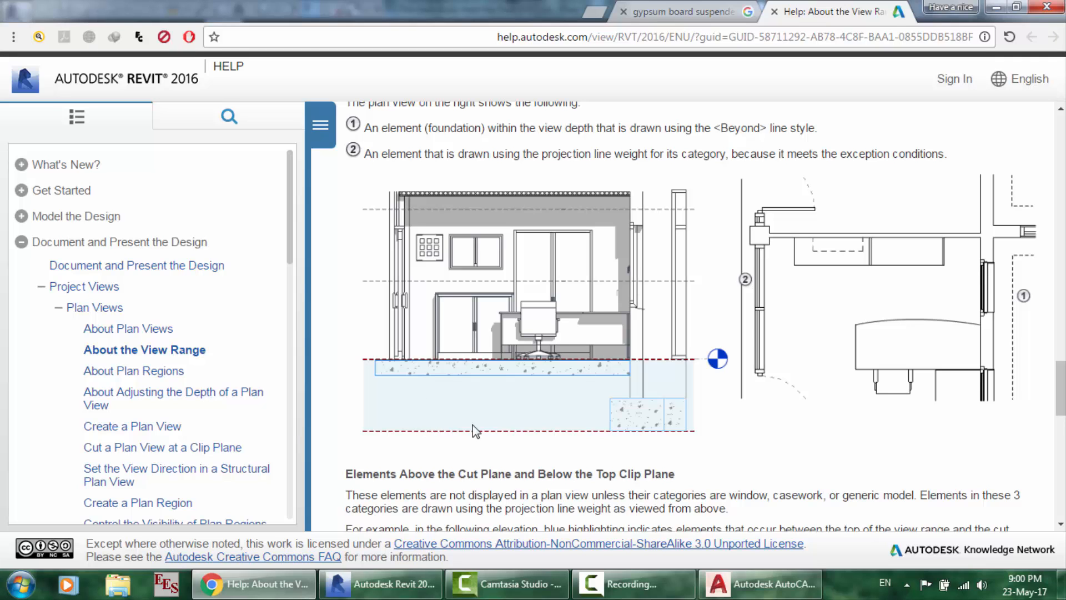
scroll(484, 425, "up", 3)
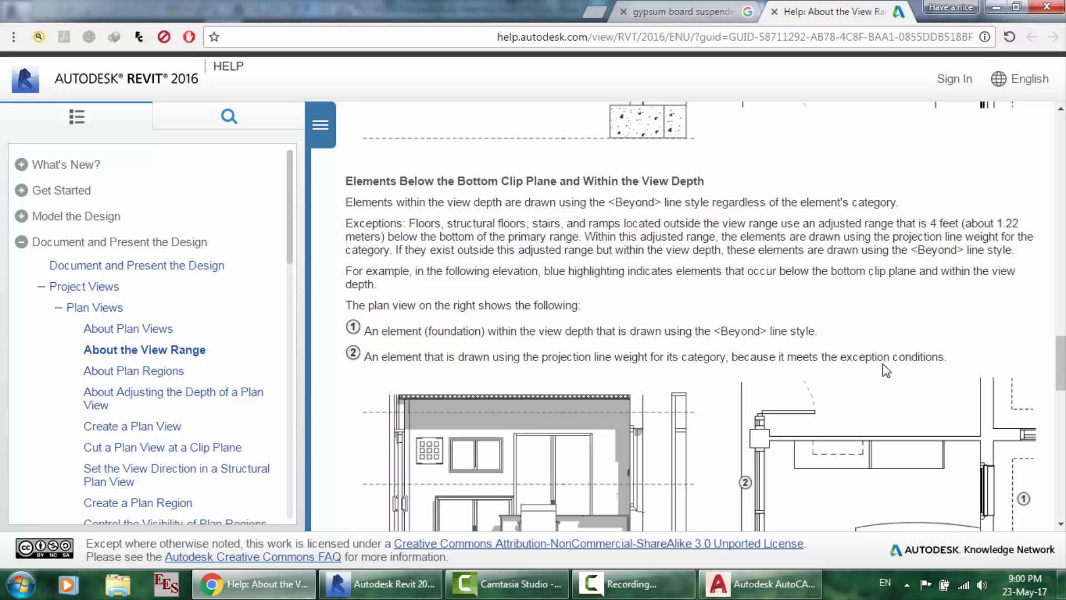
scroll(887, 369, "down", 4)
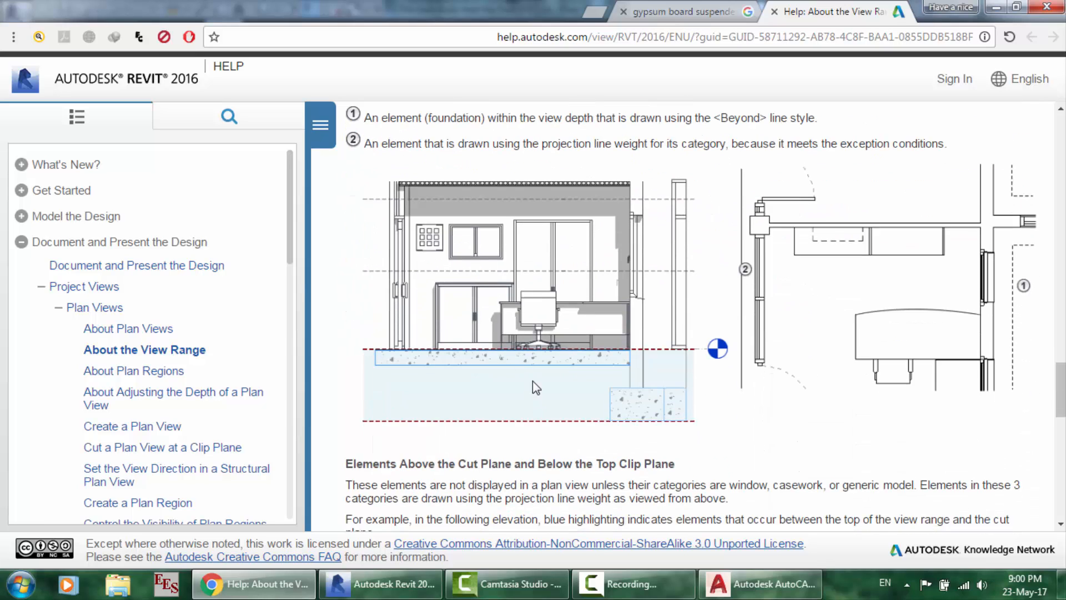
scroll(533, 386, "up", 1)
scroll(532, 381, "up", 1)
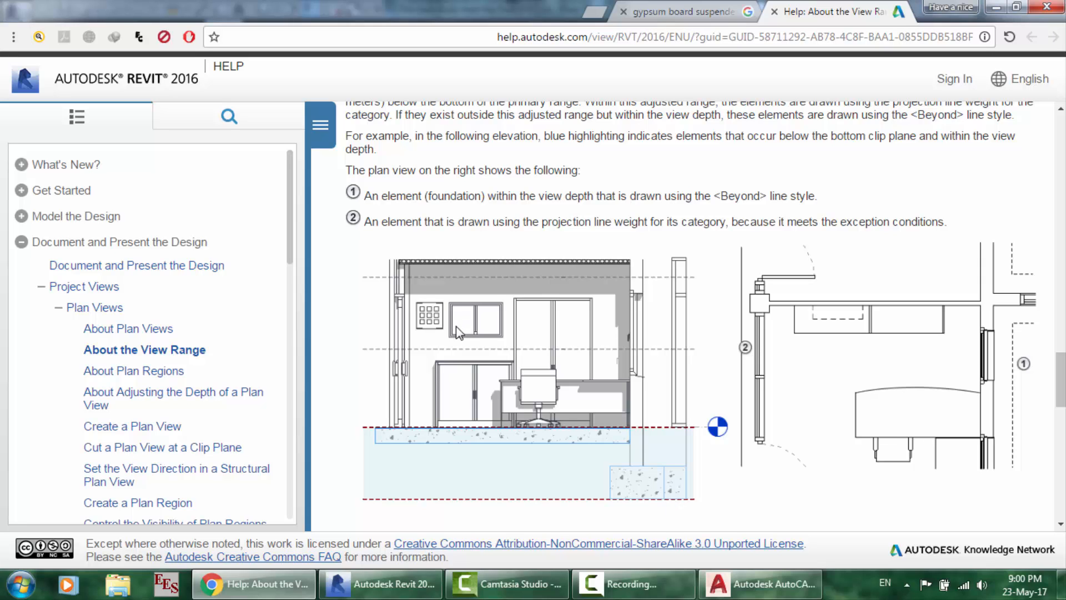
scroll(439, 300, "up", 8)
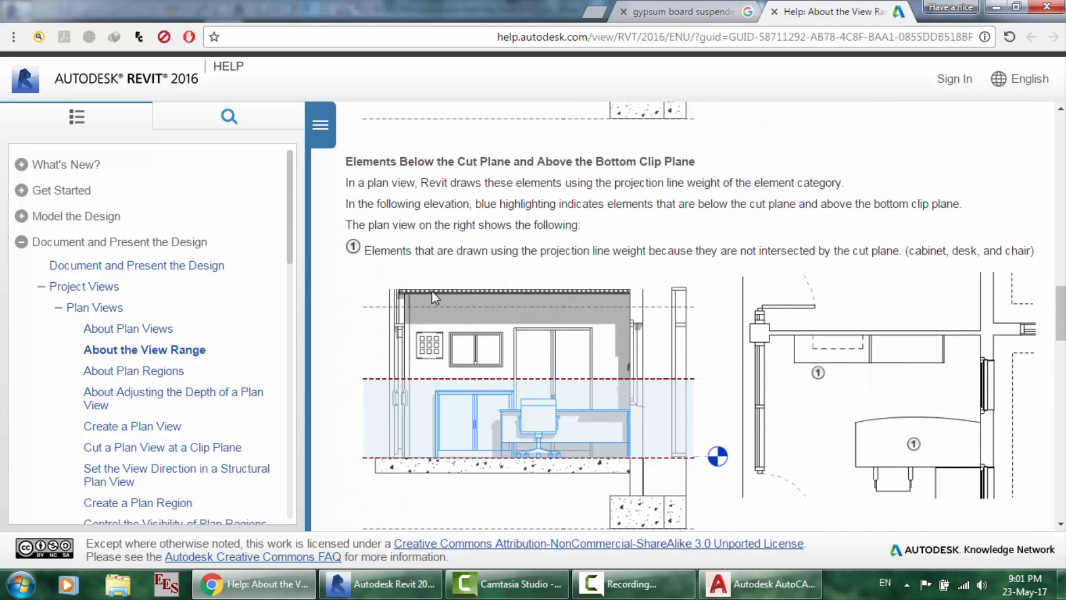
scroll(558, 375, "up", 8)
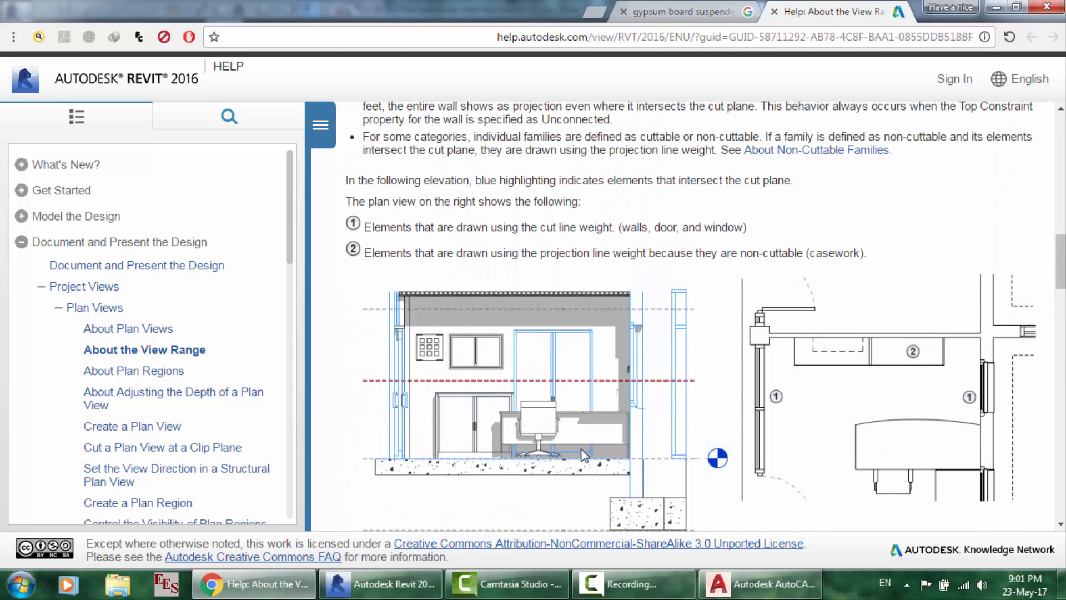
- Change the bottom offset from -1000.0 to 0 and confirm the 1 - Mech view range
left_click(435, 572)
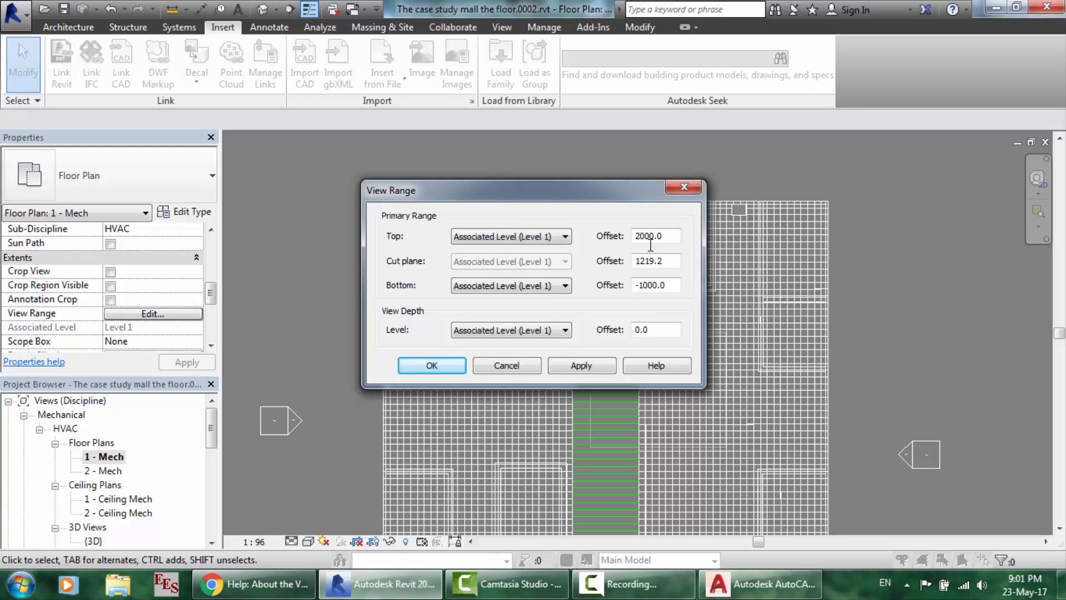
left_click_drag(676, 282, 615, 285)
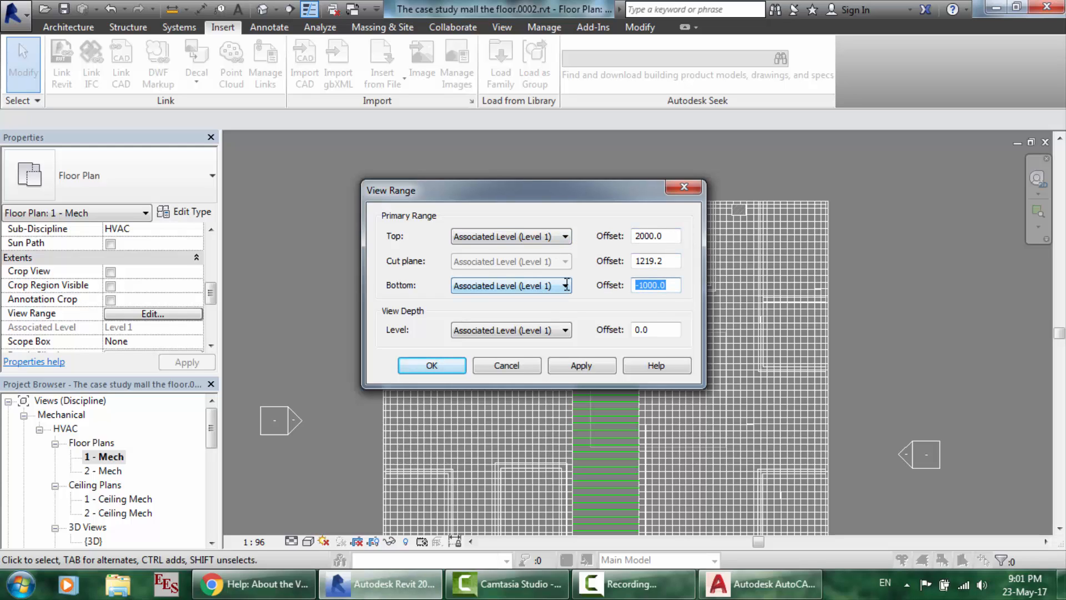
type("0")
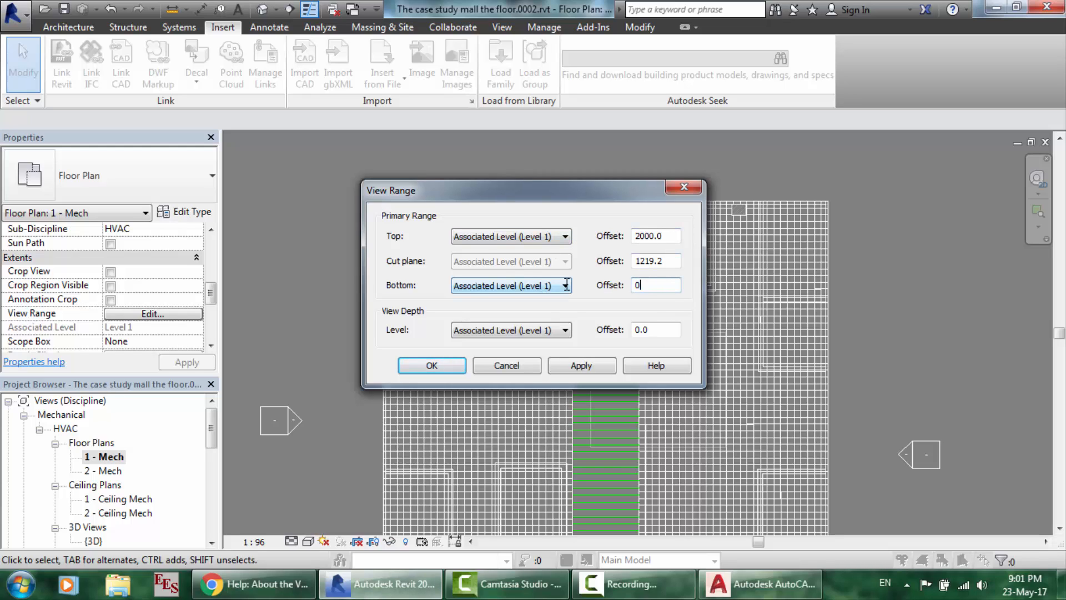
left_click(438, 364)
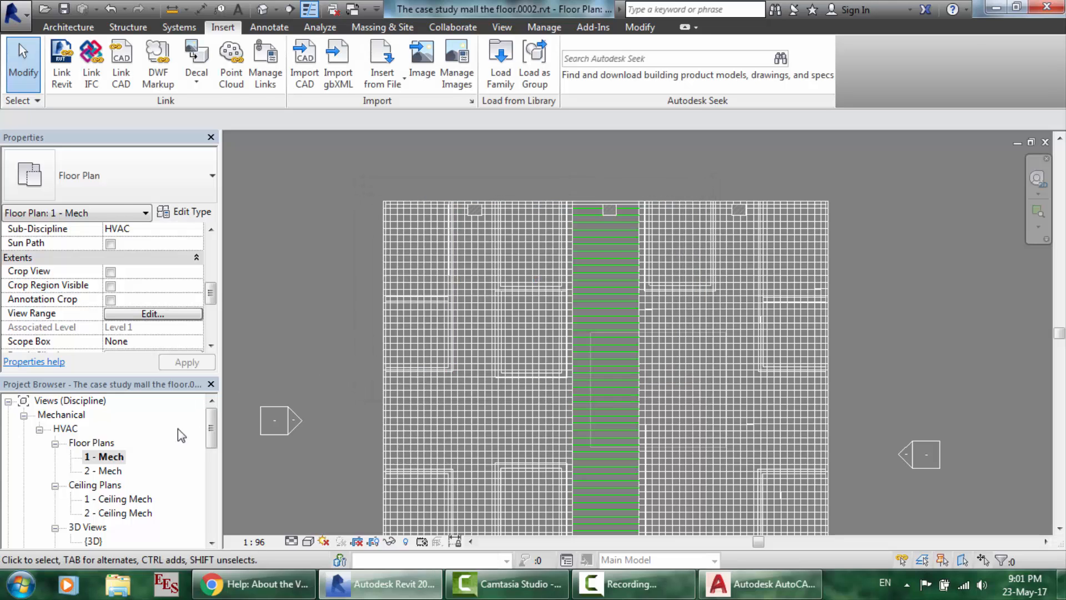
double_click(124, 499)
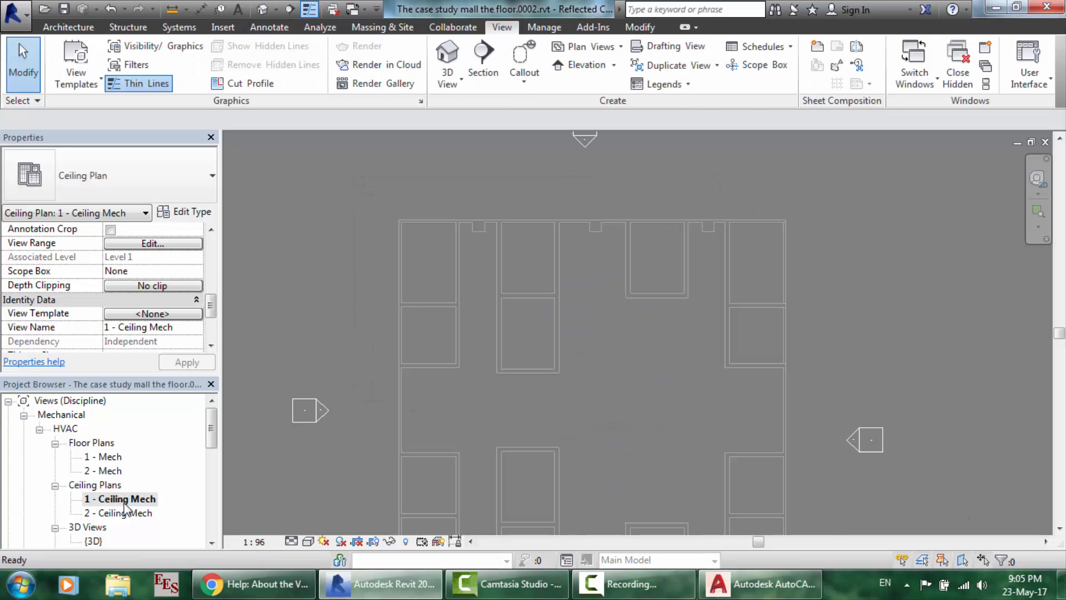
left_click(145, 314)
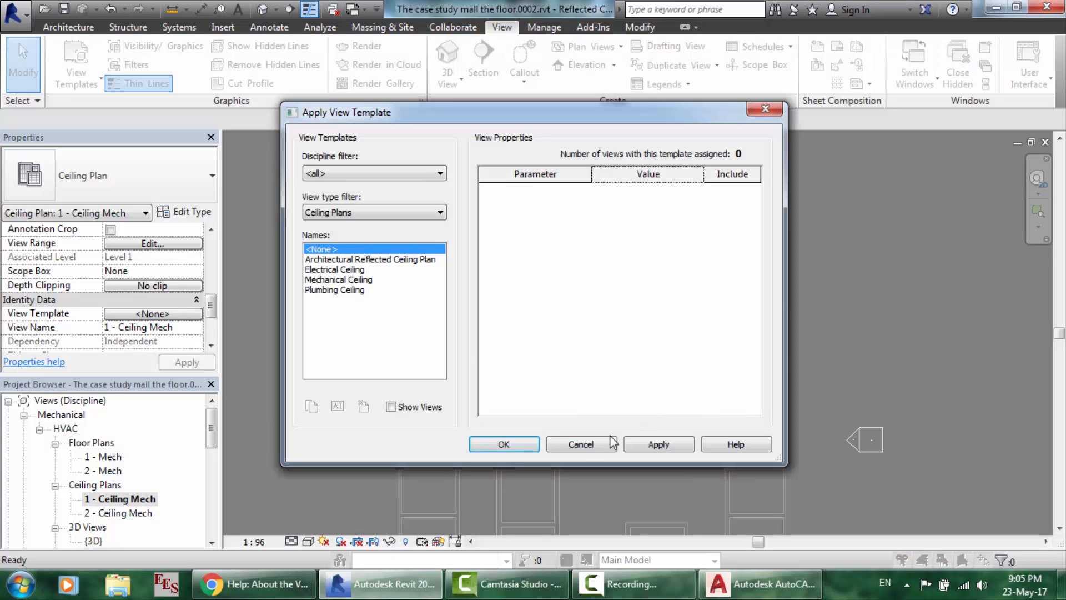
left_click(581, 445)
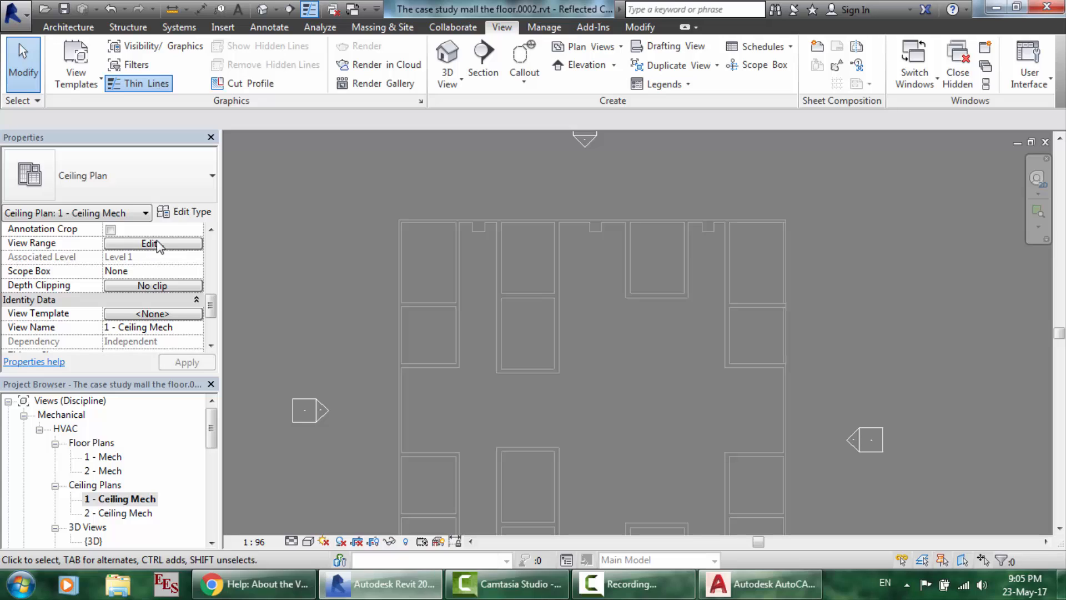
- Set the ceiling plan's view range cut plane offset to 0, then apply and confirm
left_click(151, 244)
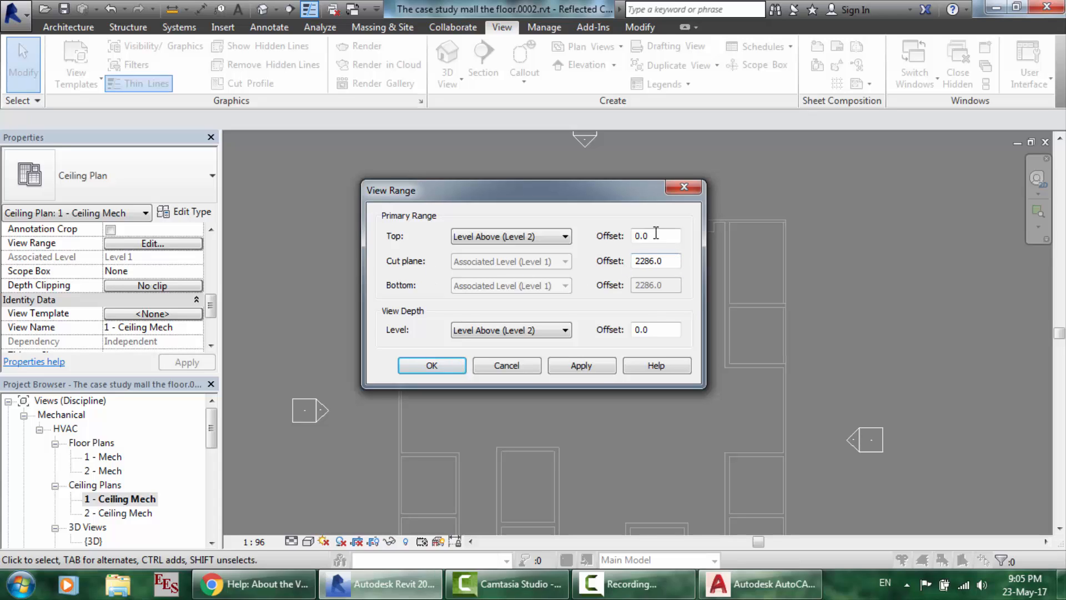
left_click_drag(675, 261, 610, 260)
type("0")
left_click(582, 371)
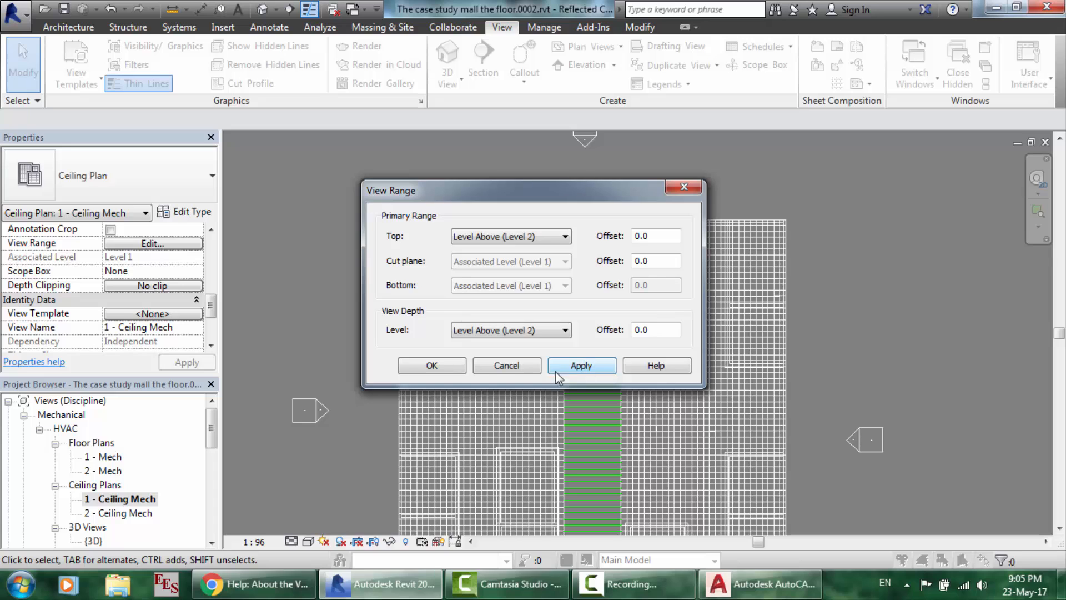
left_click(433, 362)
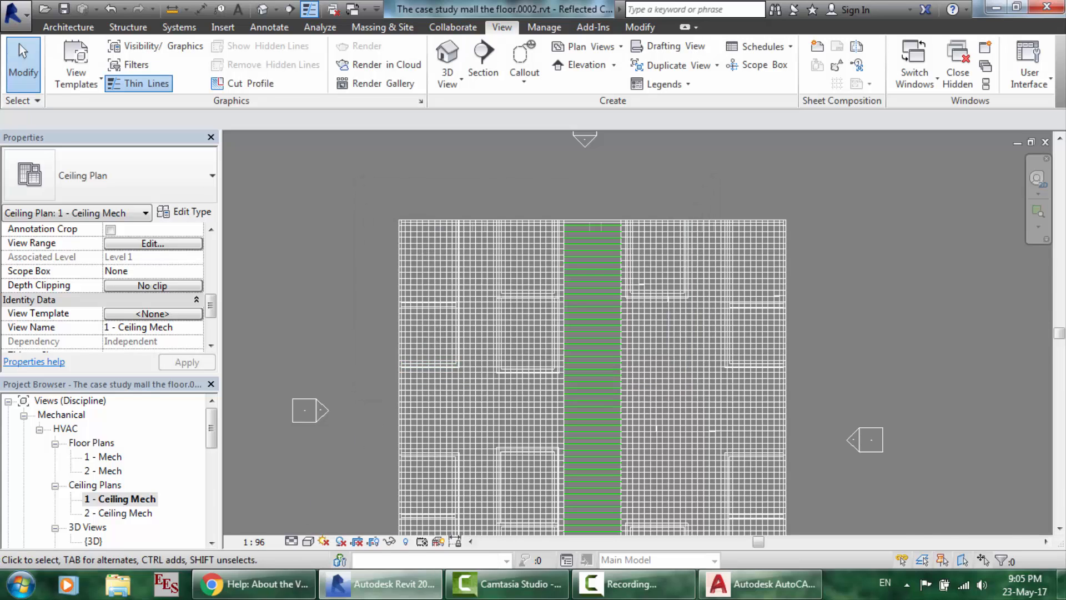
left_click(275, 594)
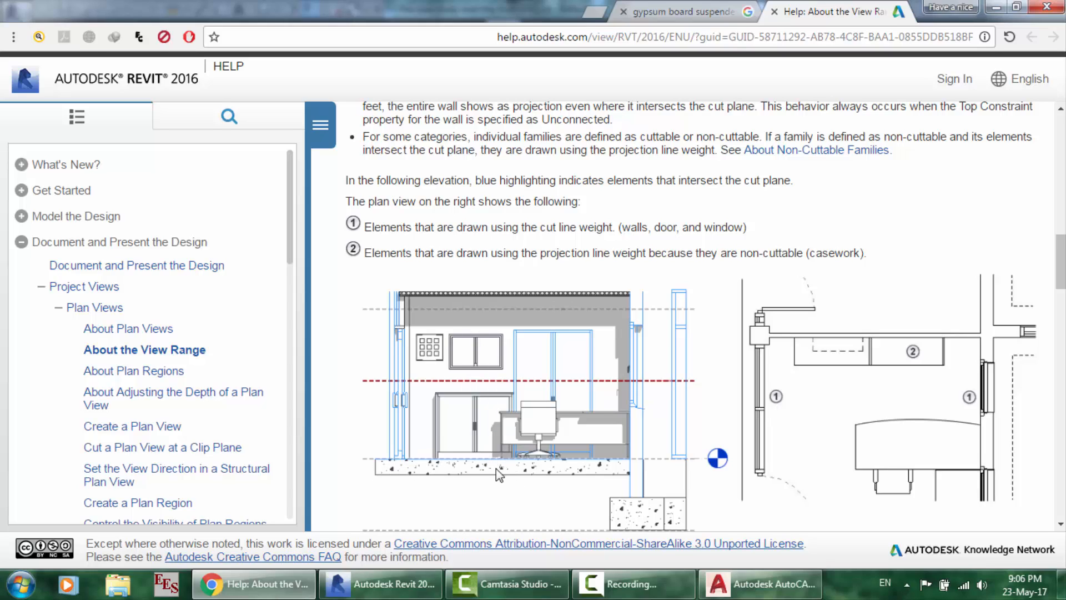
left_click(382, 585)
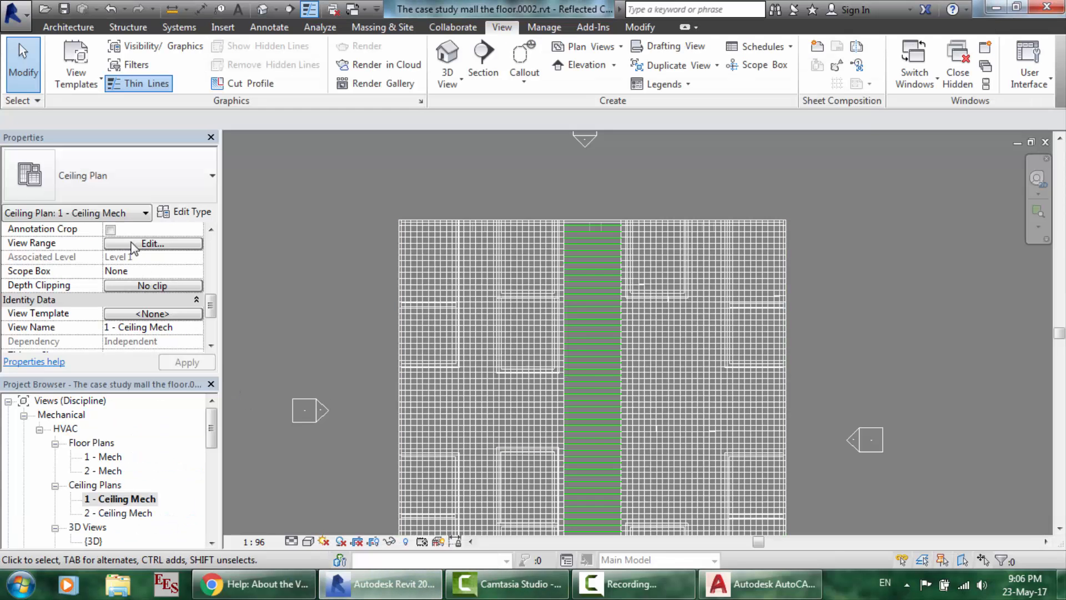
left_click(148, 244)
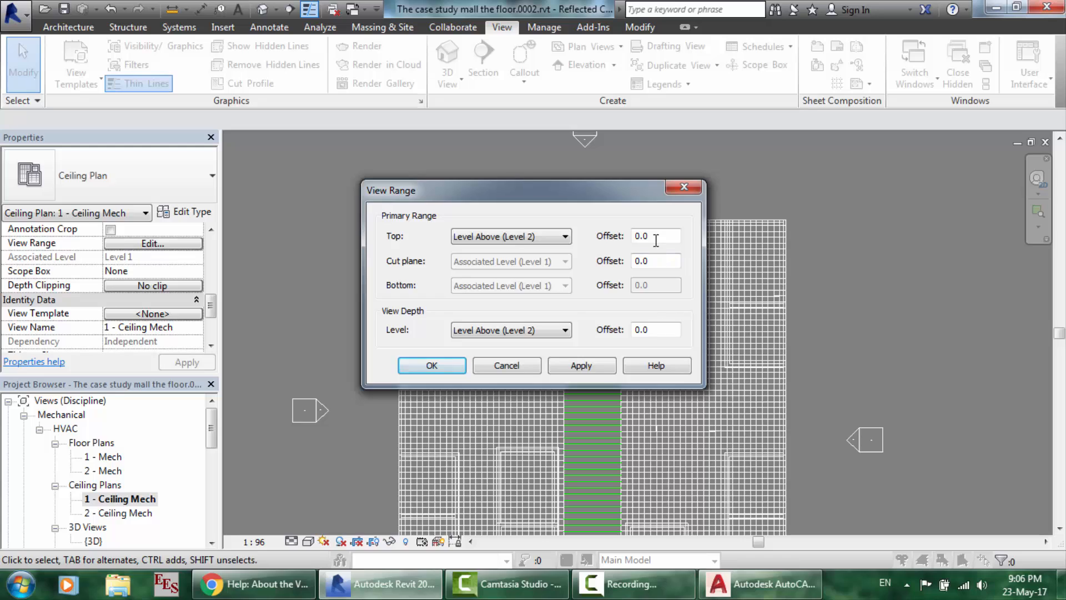
left_click(516, 237)
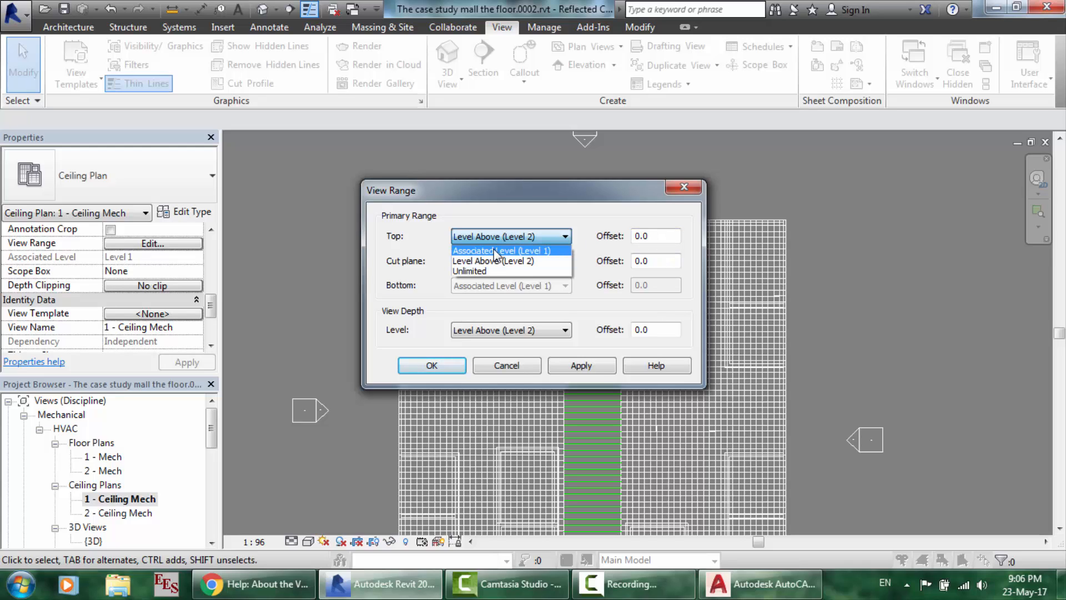
left_click(496, 251)
left_click(572, 367)
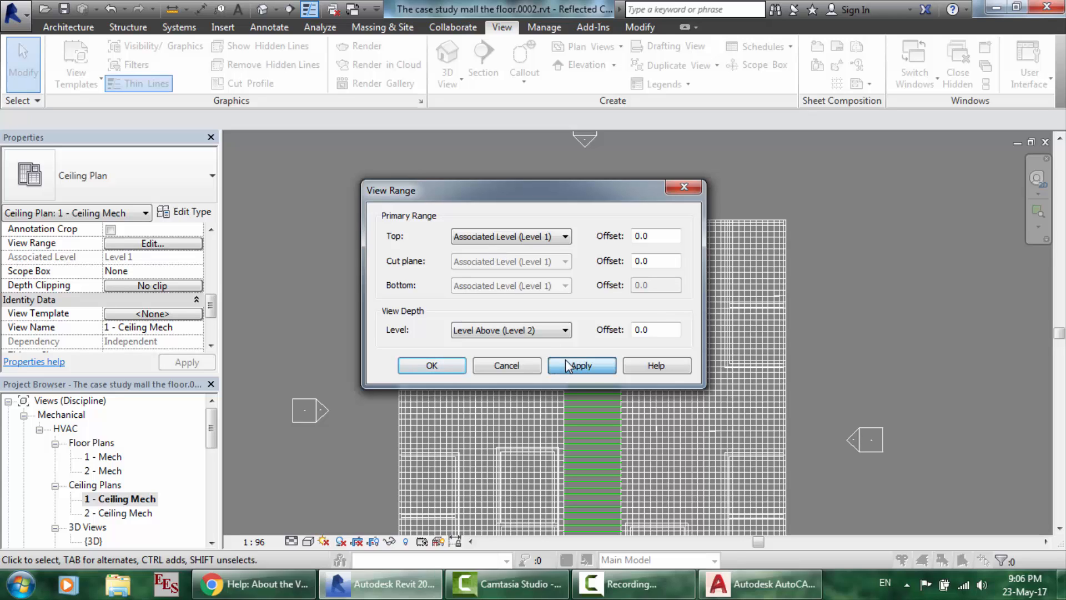
left_click(510, 242)
left_click(501, 261)
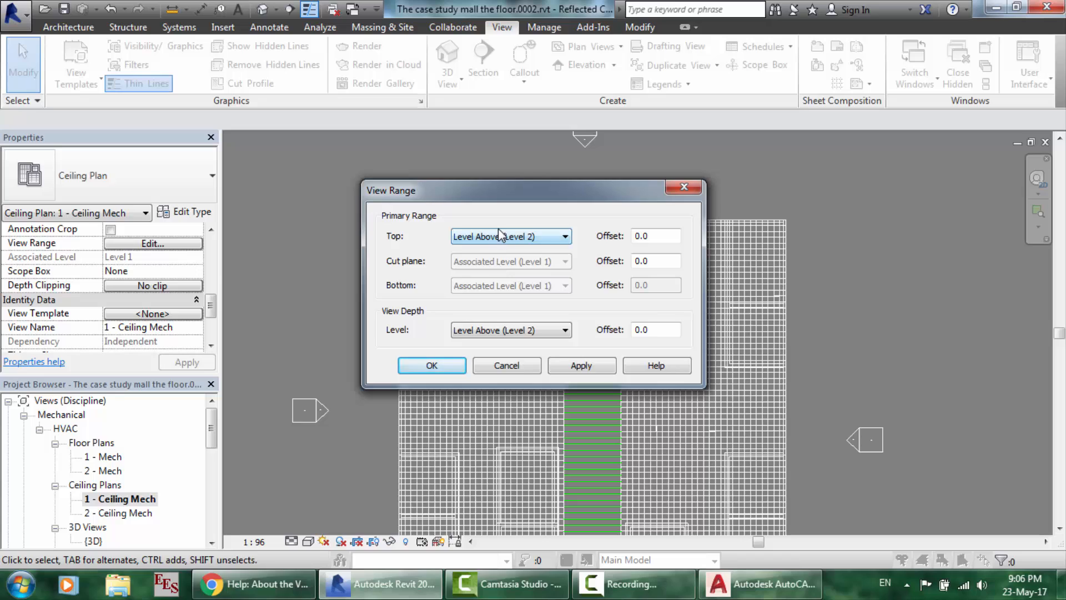
left_click(500, 236)
left_click(481, 271)
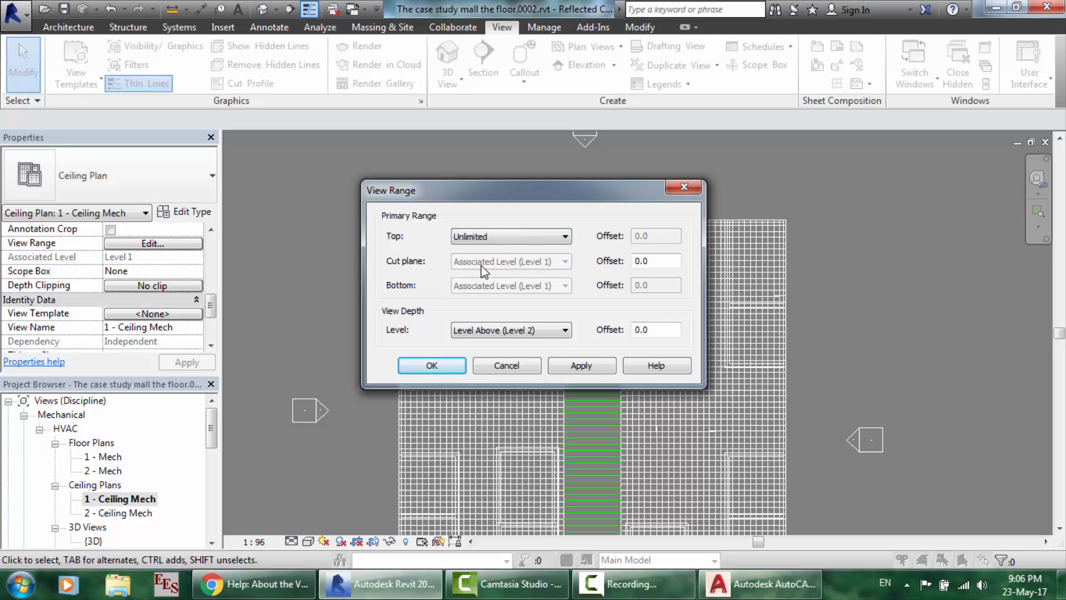
left_click(581, 365)
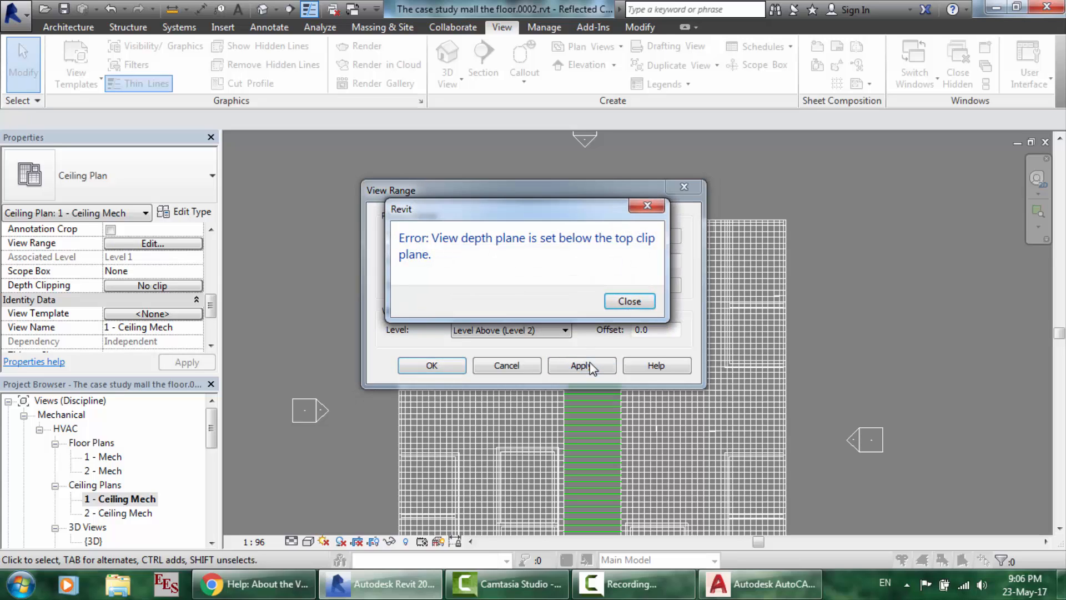
left_click(643, 302)
left_click(522, 239)
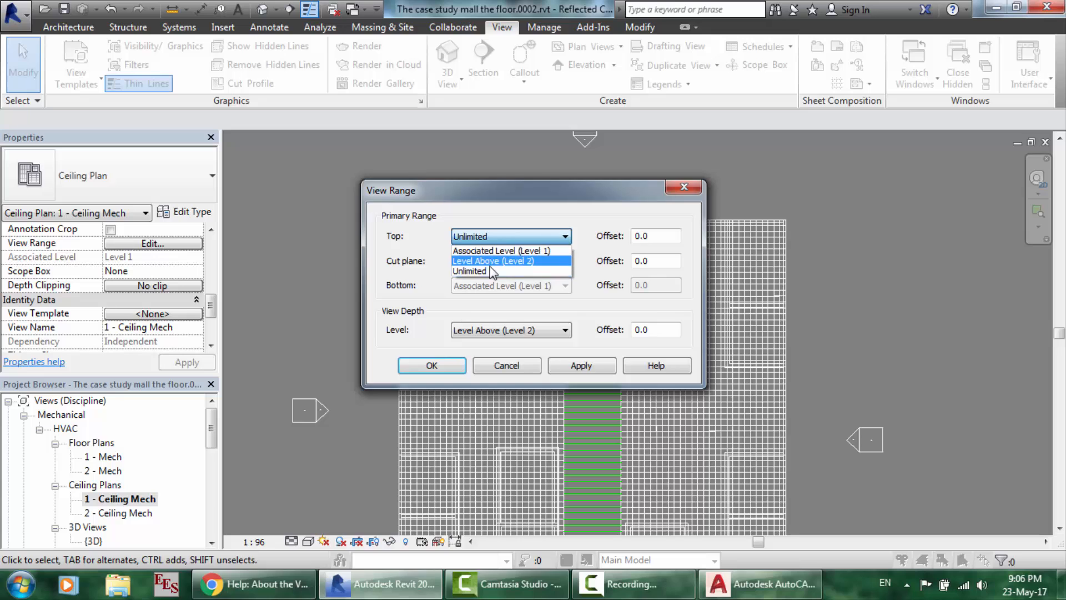
left_click(491, 261)
left_click(609, 365)
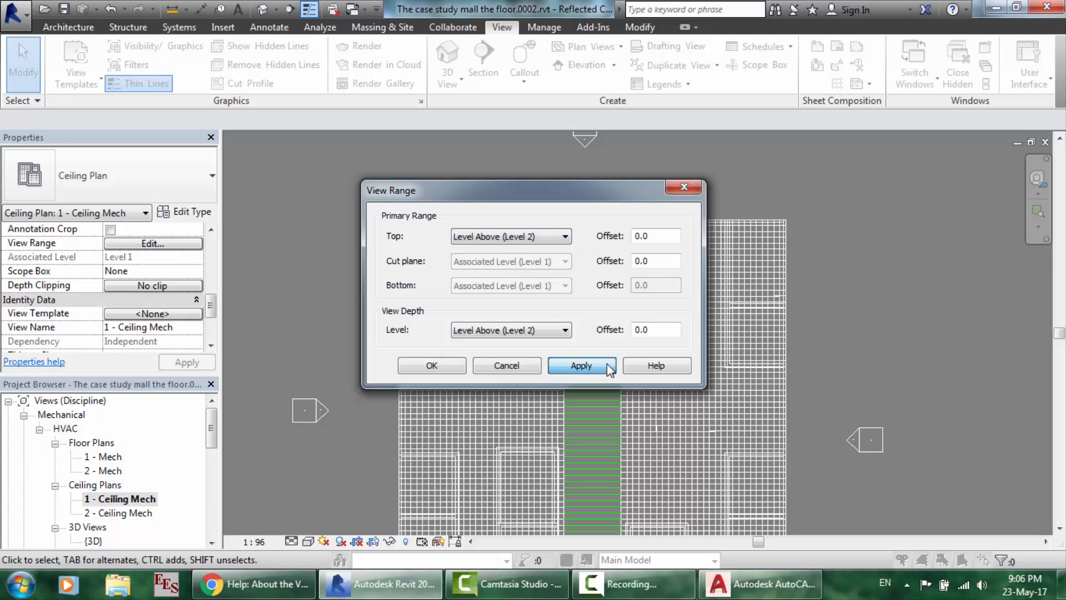
left_click(458, 373)
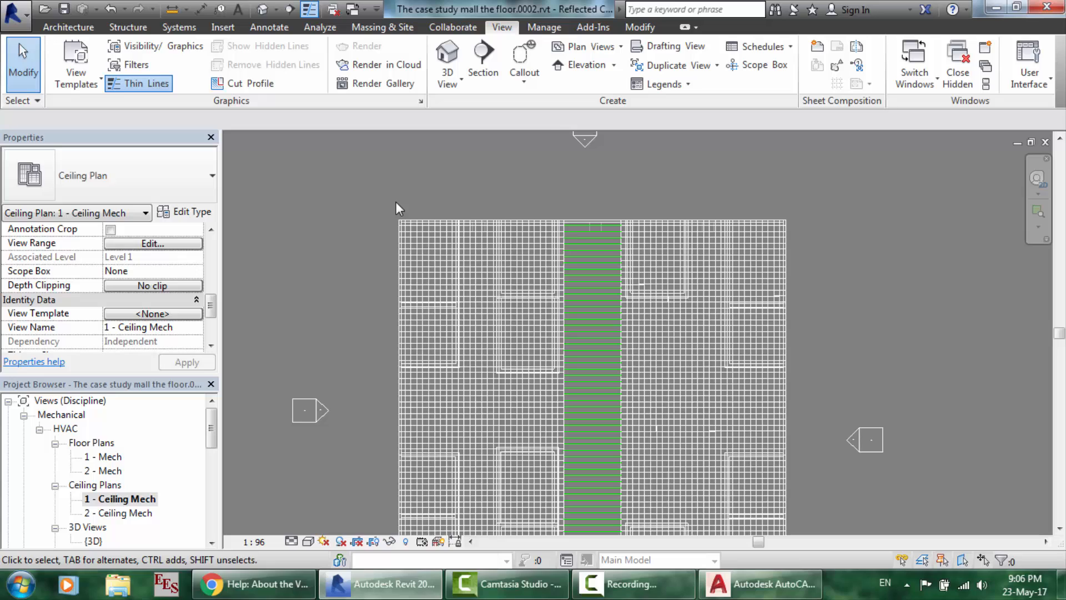
scroll(395, 201, "down", 1)
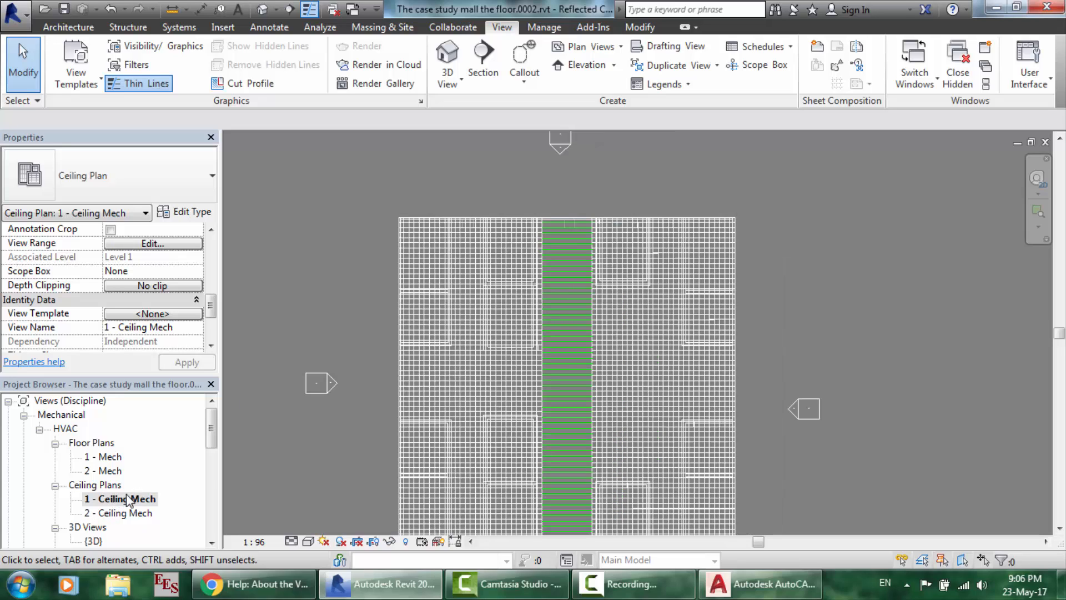
scroll(358, 210, "down", 1)
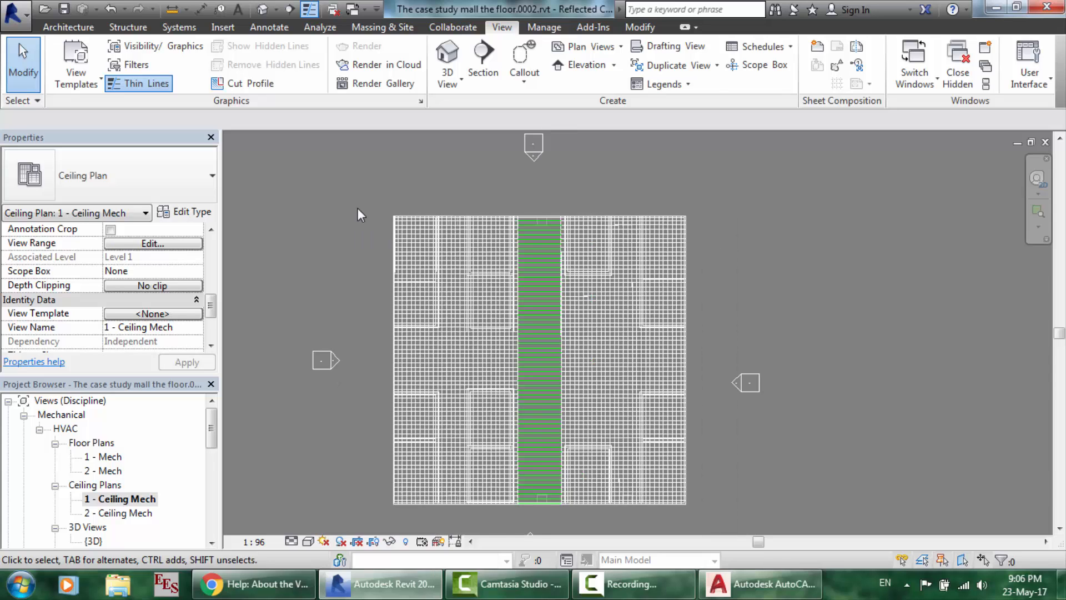
scroll(358, 210, "up", 3)
scroll(459, 198, "up", 3)
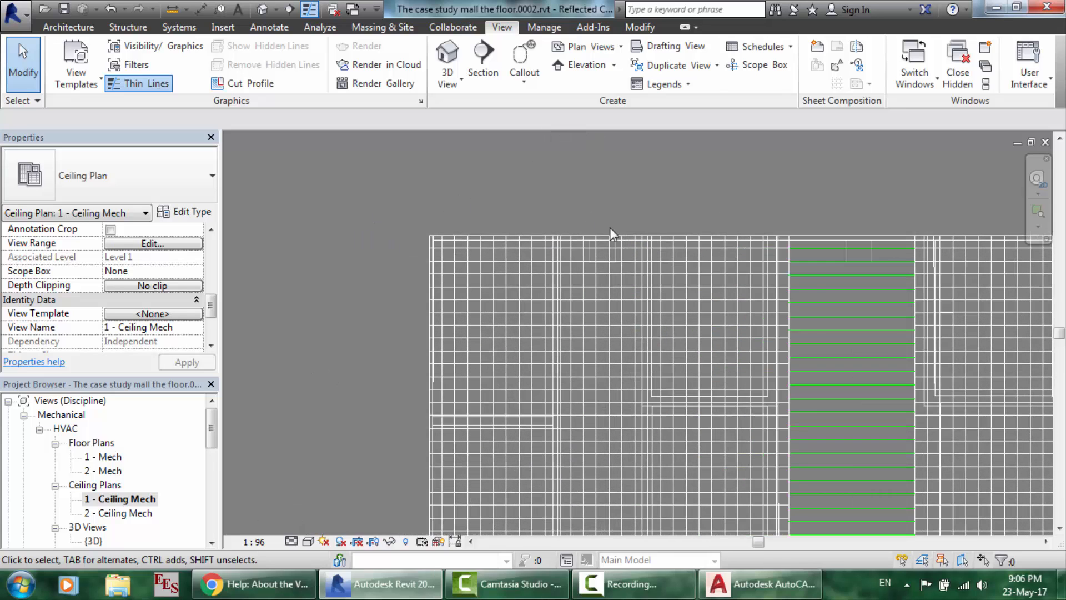
scroll(431, 194, "up", 1)
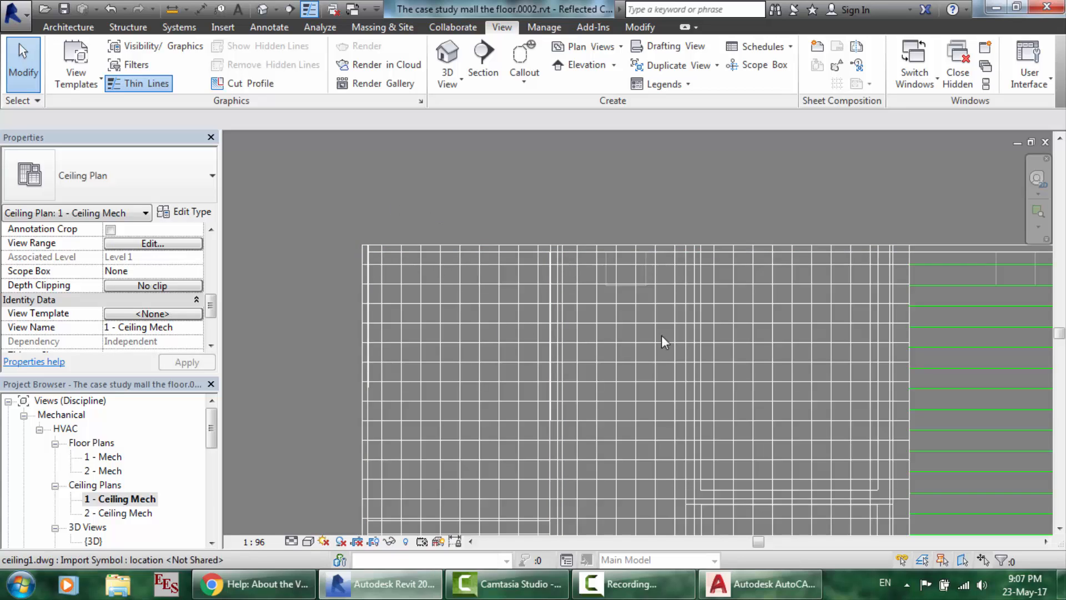
left_click(254, 583)
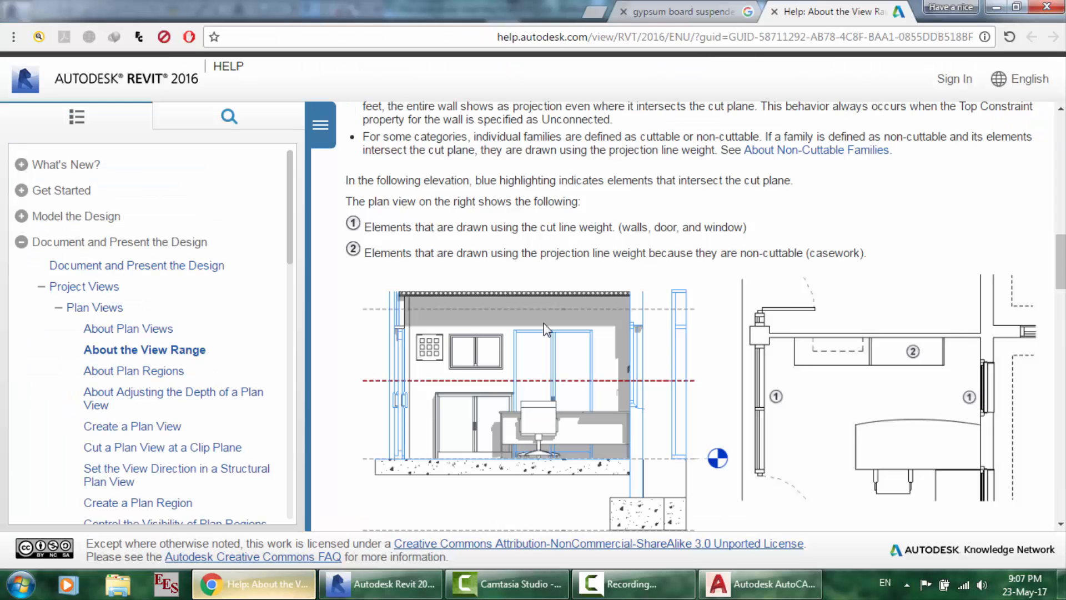
left_click(683, 9)
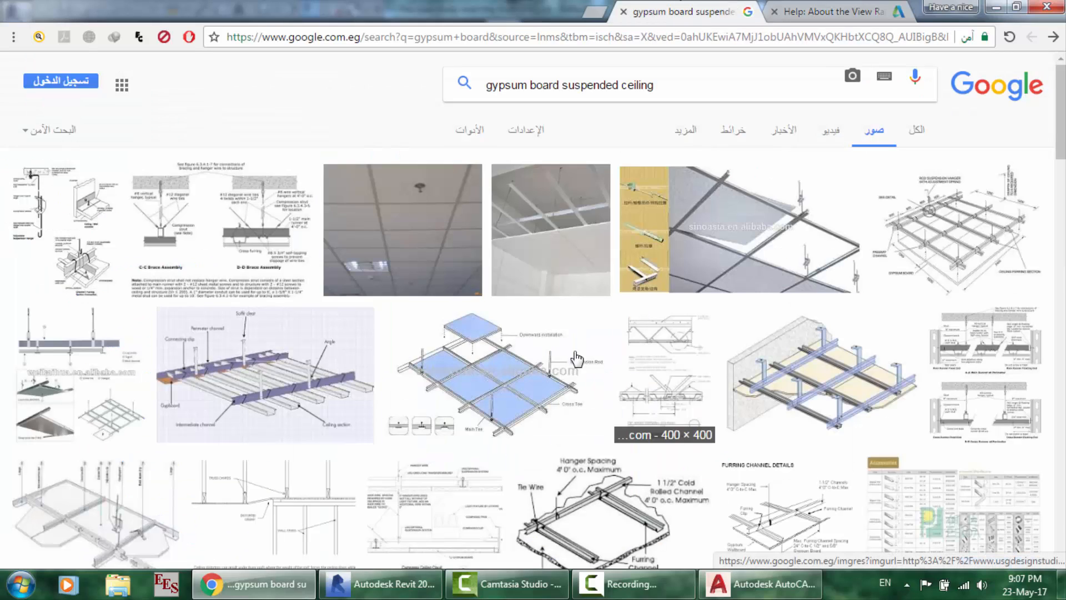
left_click(383, 583)
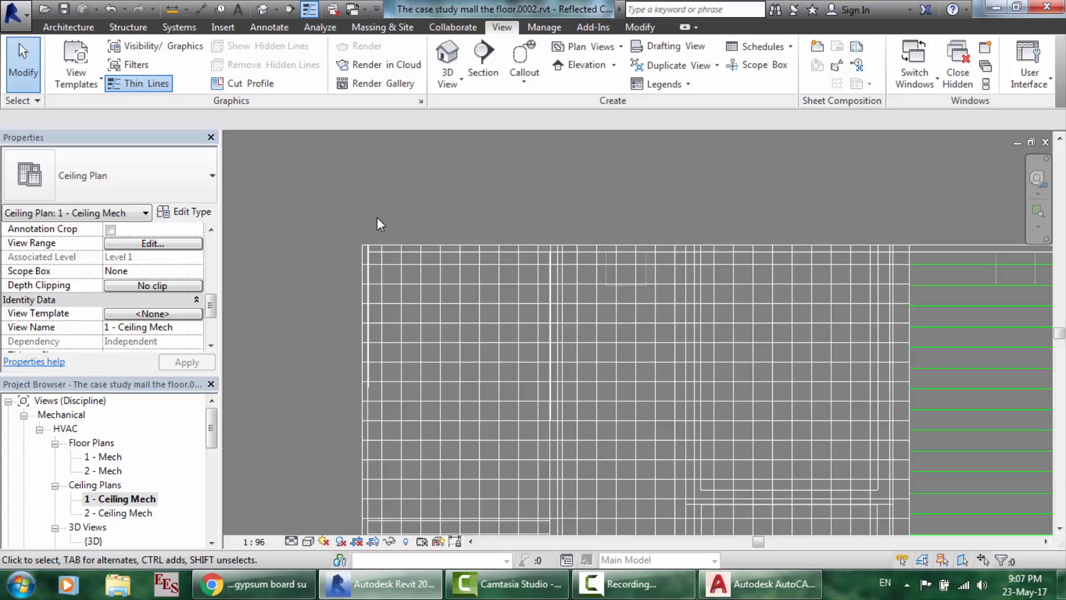
- In Visibility/Graphics Imported Categories, hide floor1.dwg and keep ceiling1.dwg checked
scroll(377, 219, "up", 3)
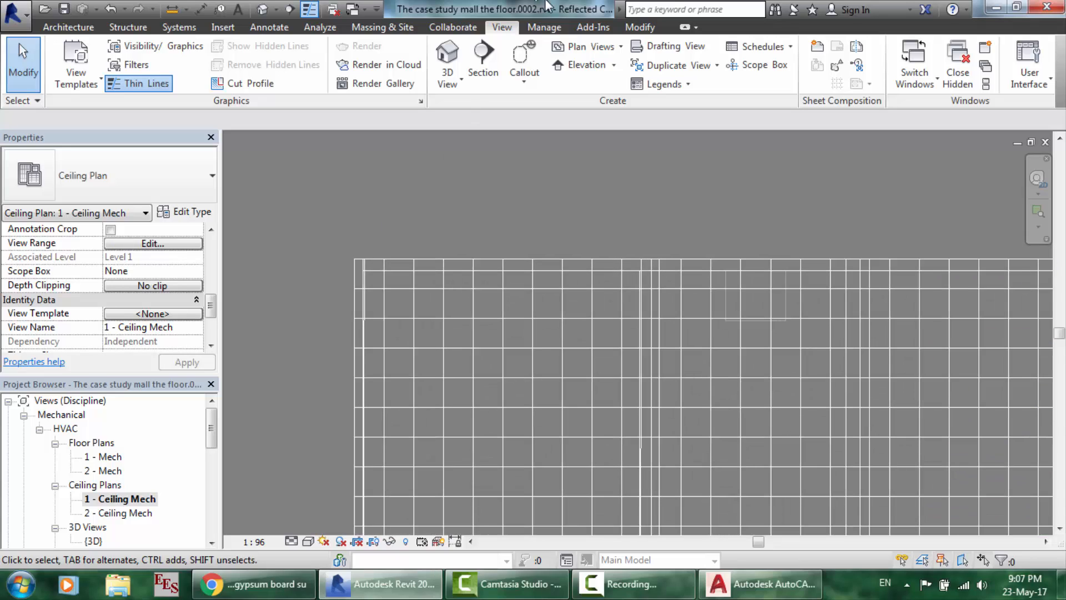
left_click(170, 46)
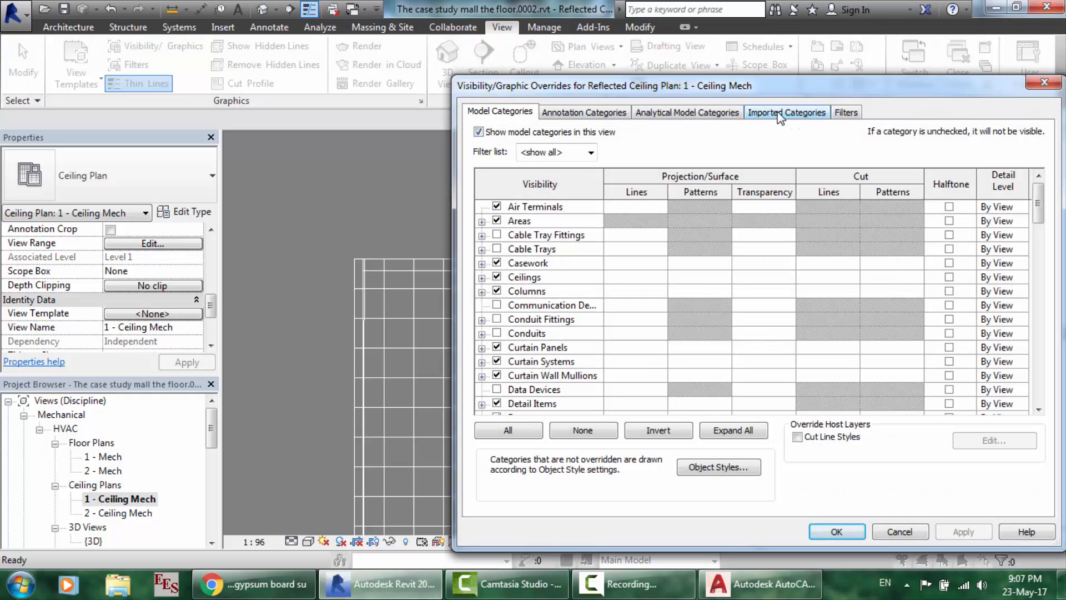
left_click(780, 113)
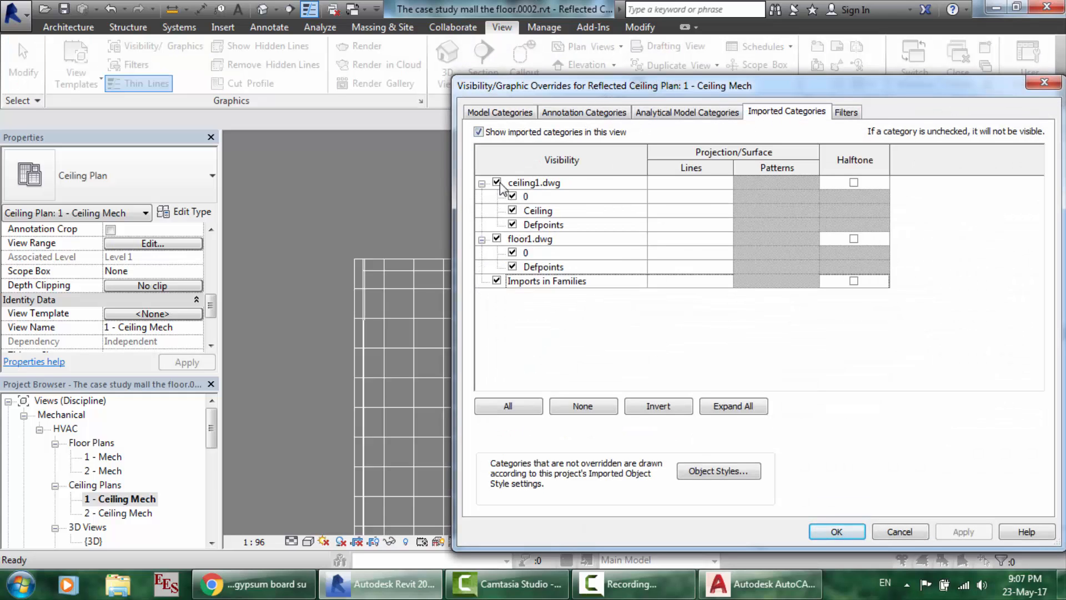
left_click(496, 239)
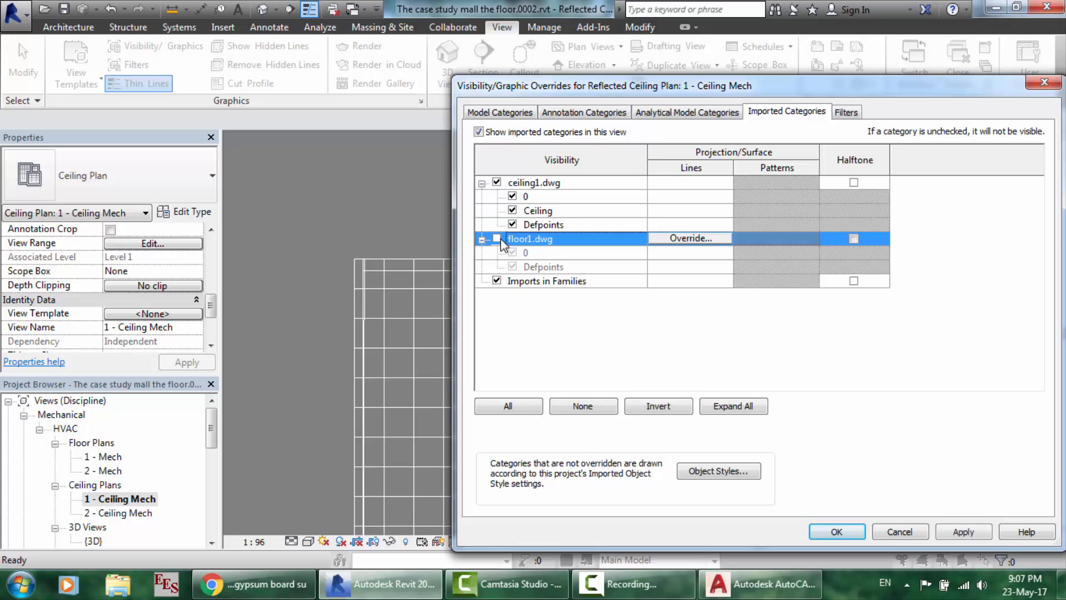
left_click(948, 533)
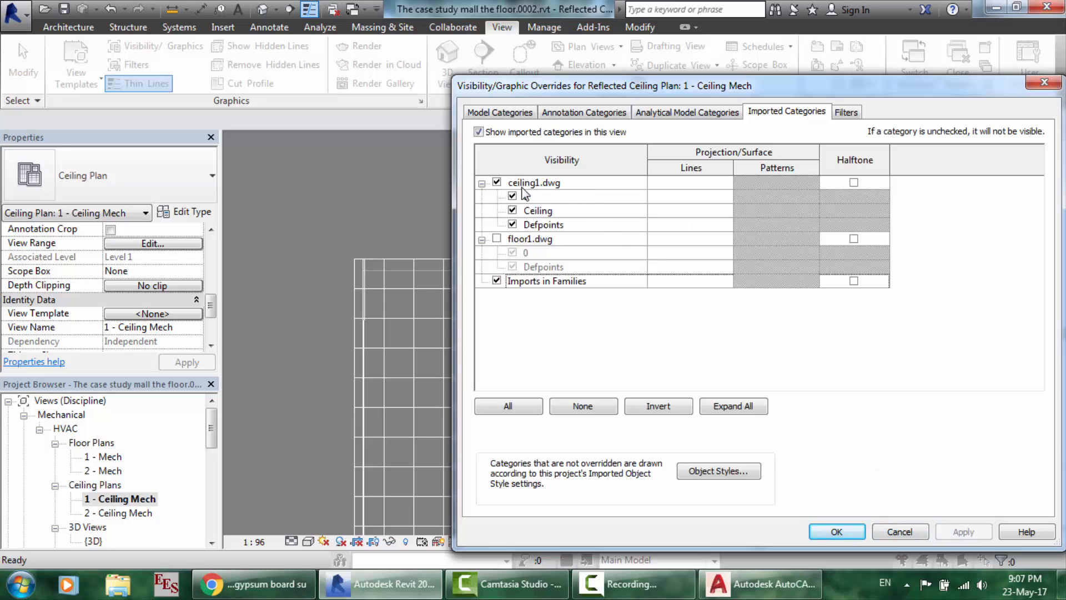
left_click(497, 183)
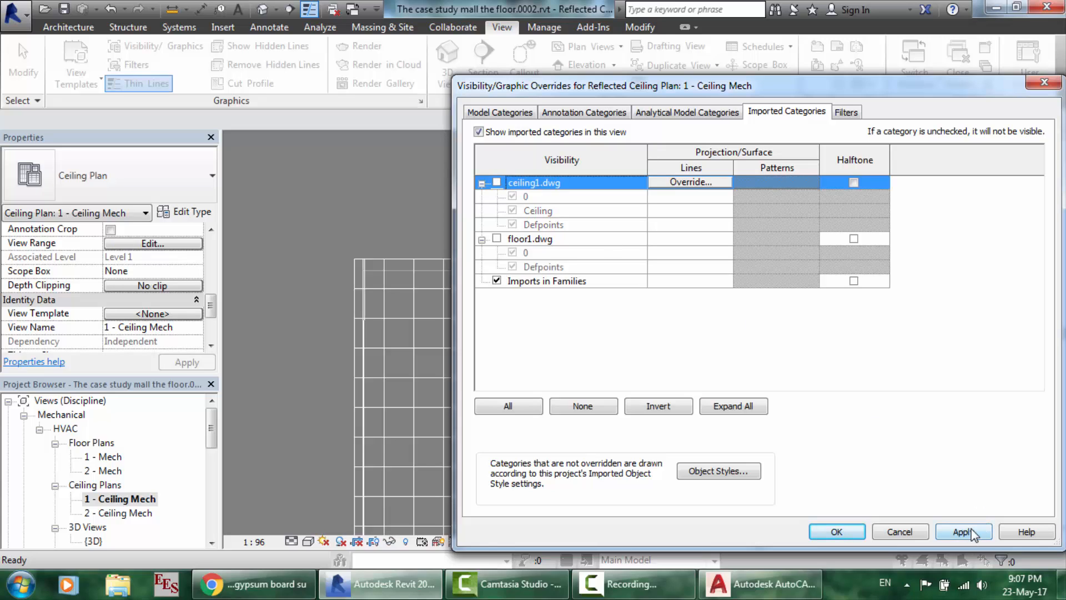
left_click(971, 532)
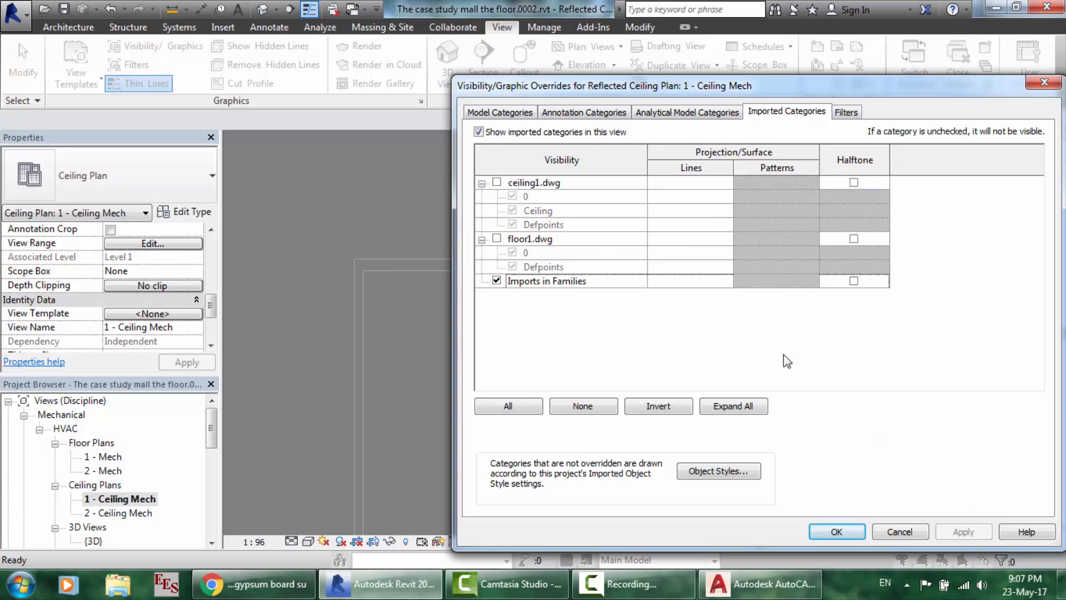
left_click(497, 182)
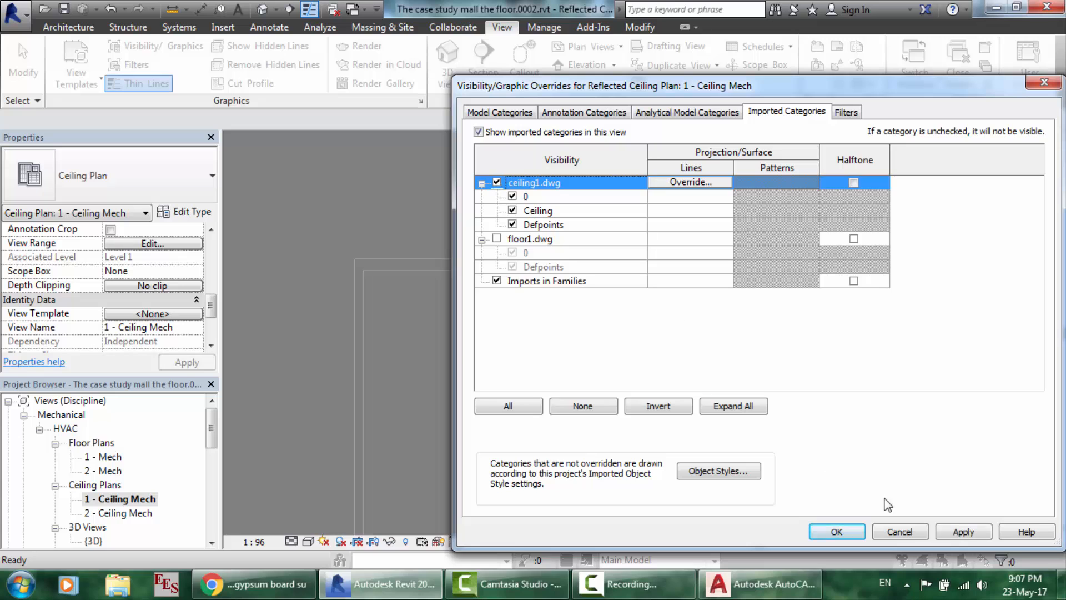
left_click(836, 531)
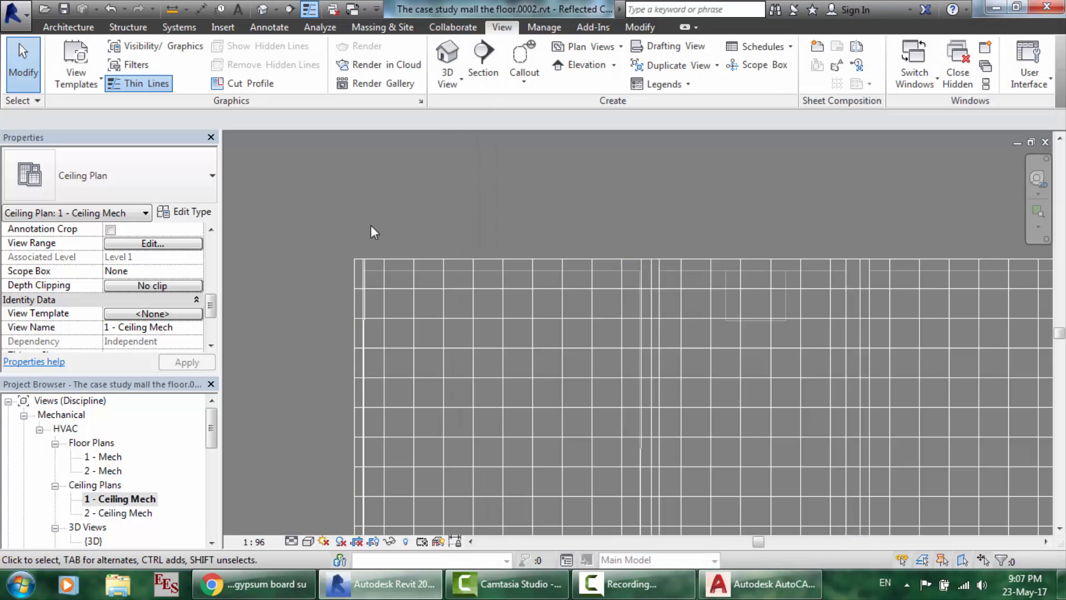
- Measure the imported grid to confirm 300 spacing, then start the Architecture Ceiling tool
scroll(371, 224, "up", 3)
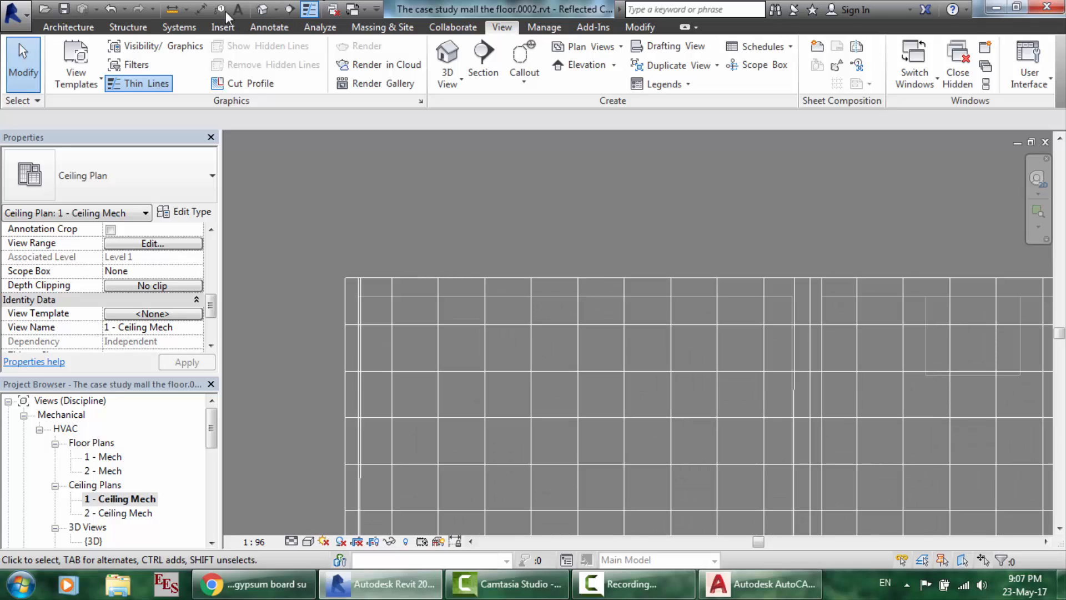
left_click(176, 9)
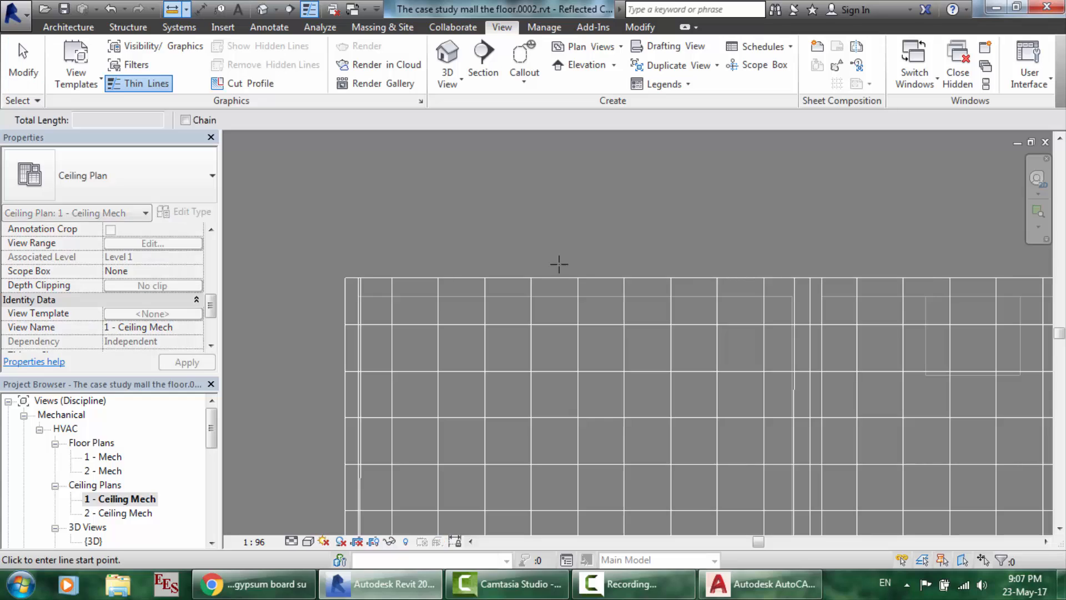
left_click(557, 277)
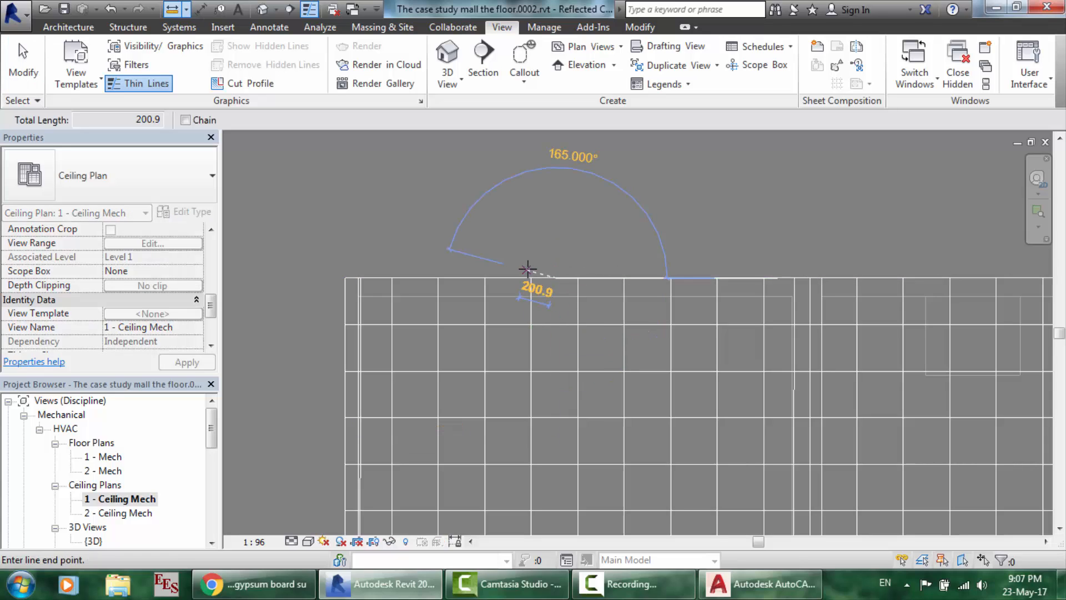
key("Escape")
key("Escape")
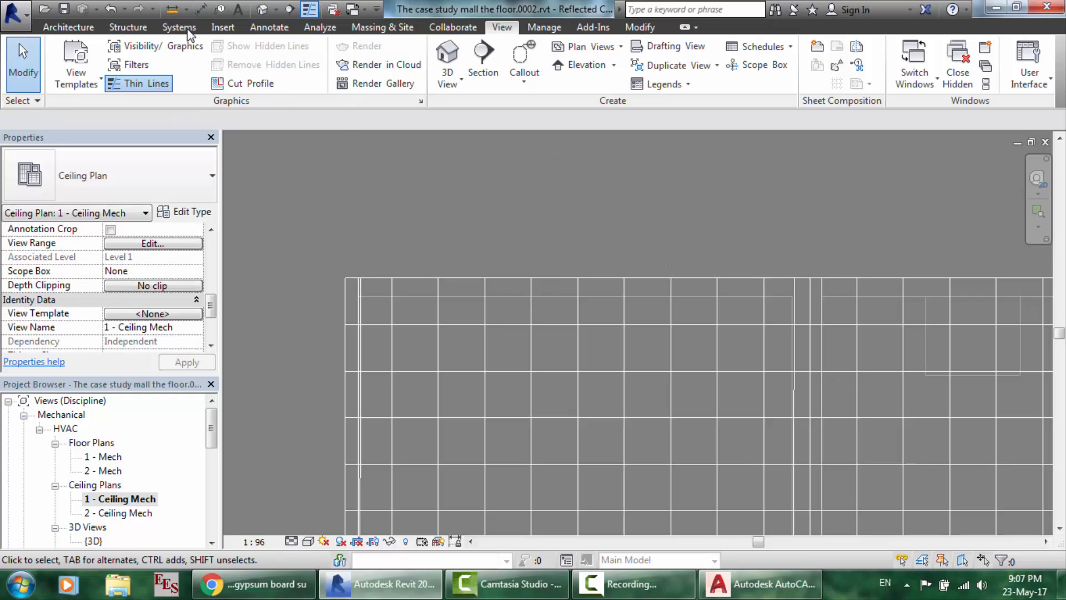
left_click(175, 10)
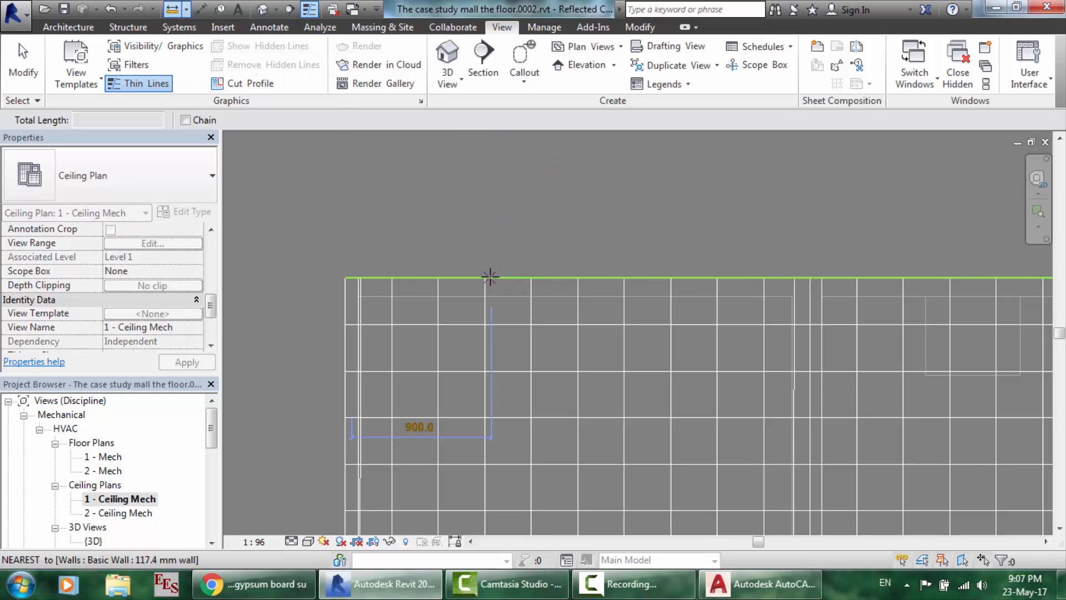
left_click(485, 277)
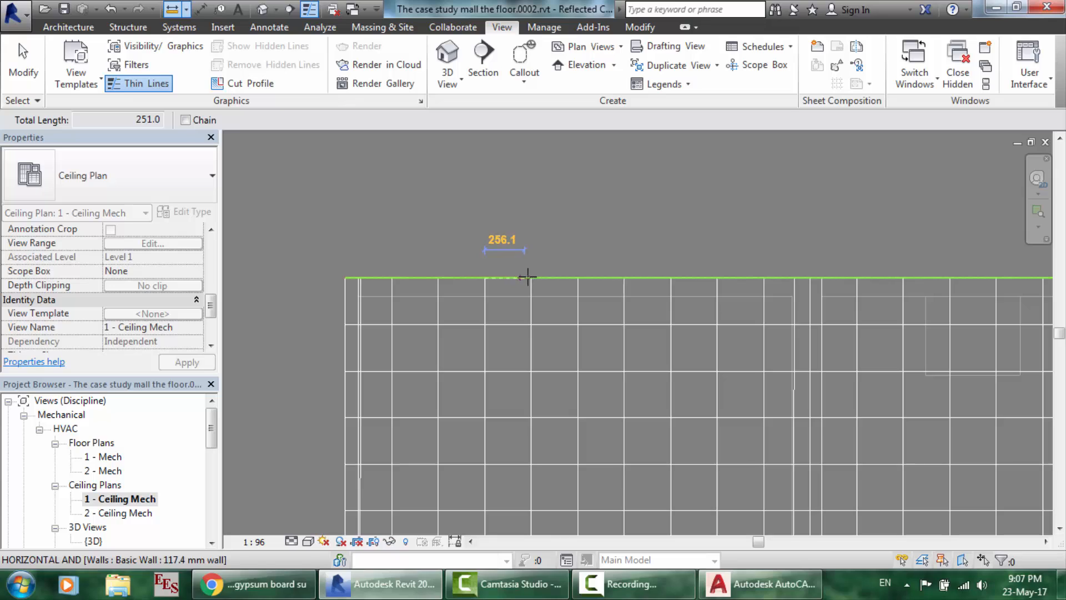
key("Escape")
key("Escape")
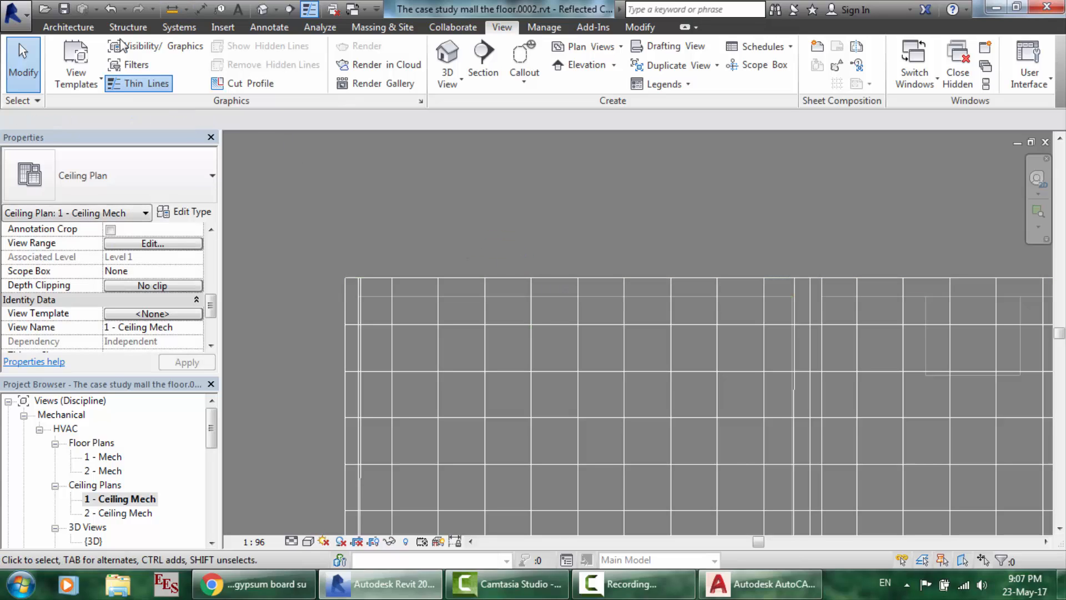
left_click(80, 27)
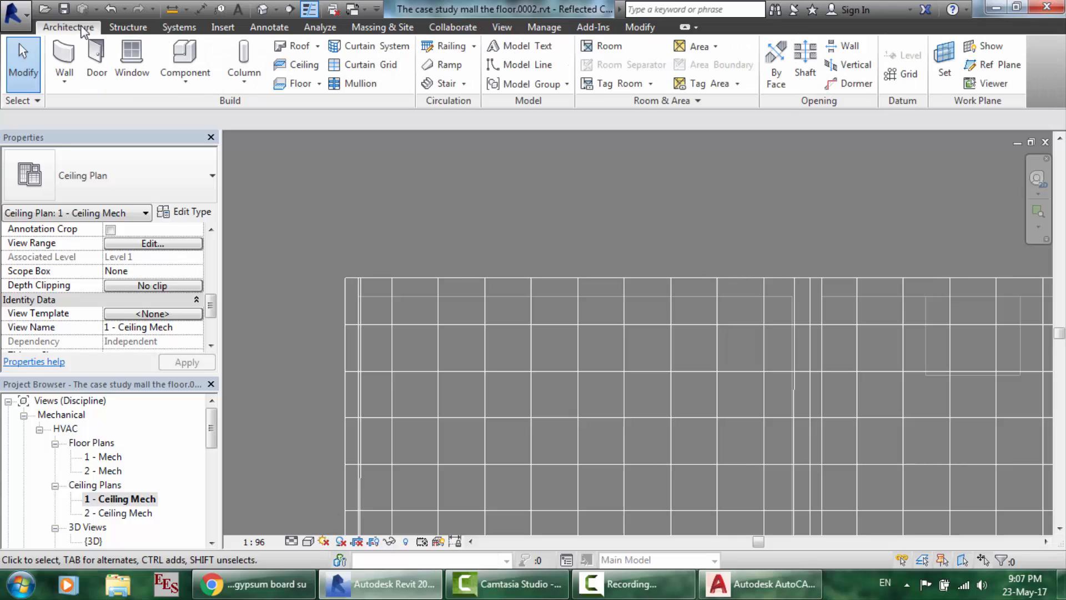
left_click(283, 67)
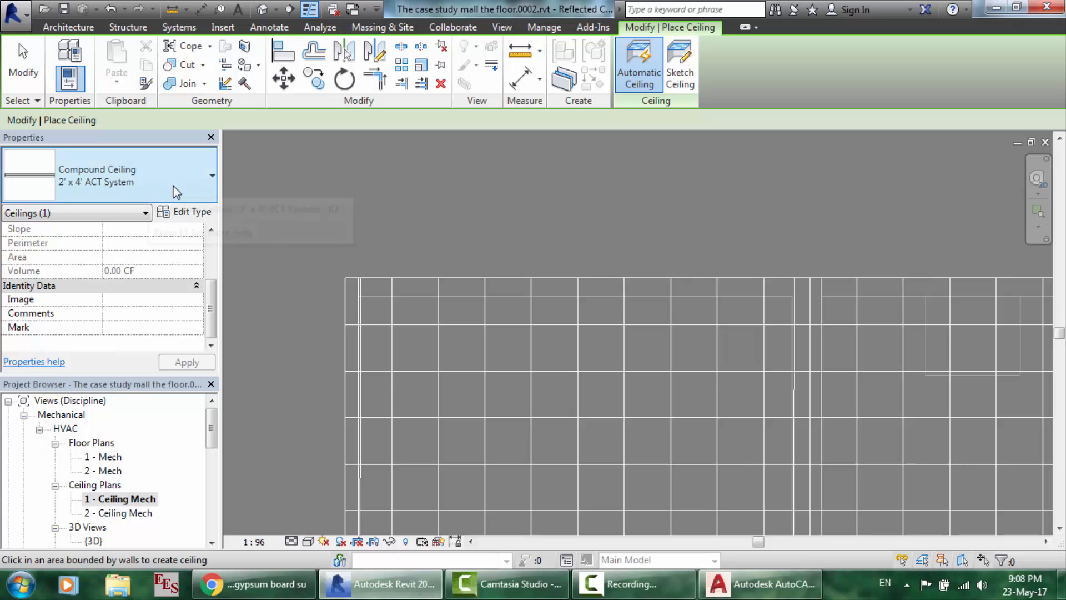
- Duplicate the ceiling type as '300mm*300mm suspended ceiling' and open its Structure layers for editing
left_click(191, 215)
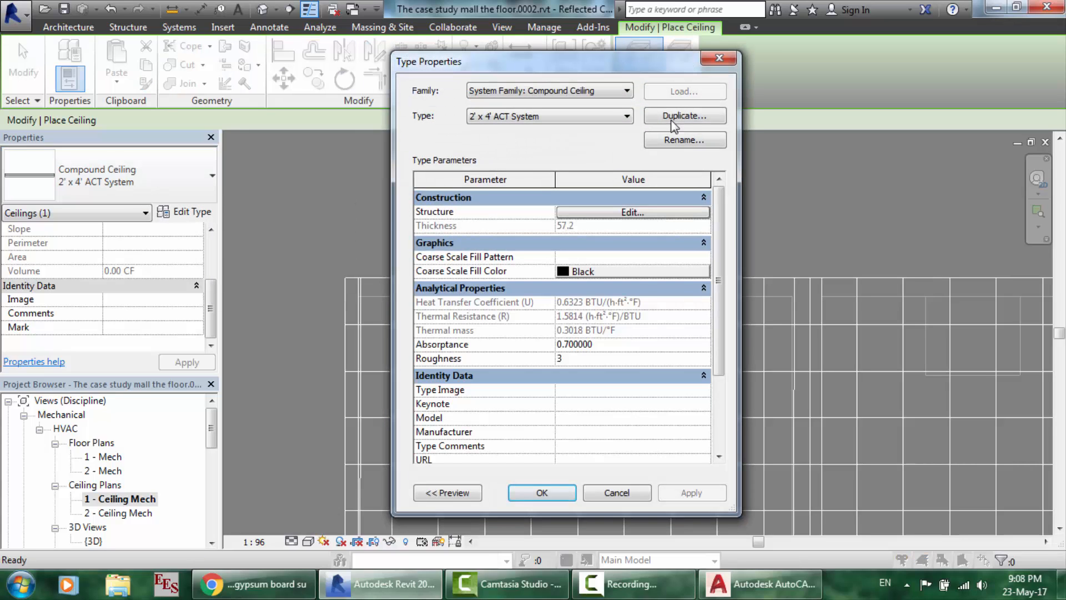
left_click(688, 117)
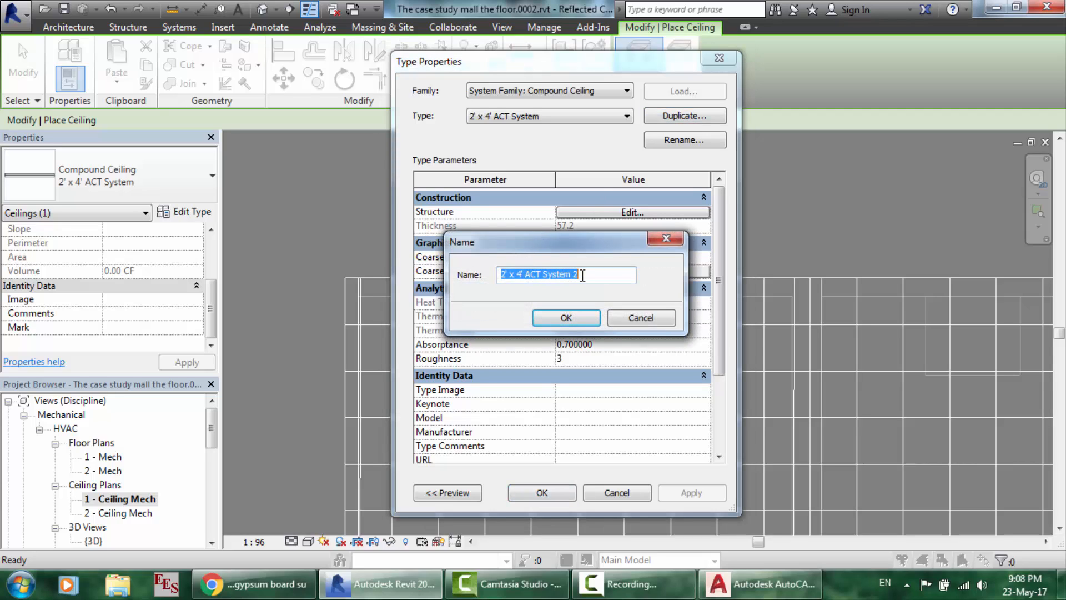
type("300mm*300mm suspended ceiling")
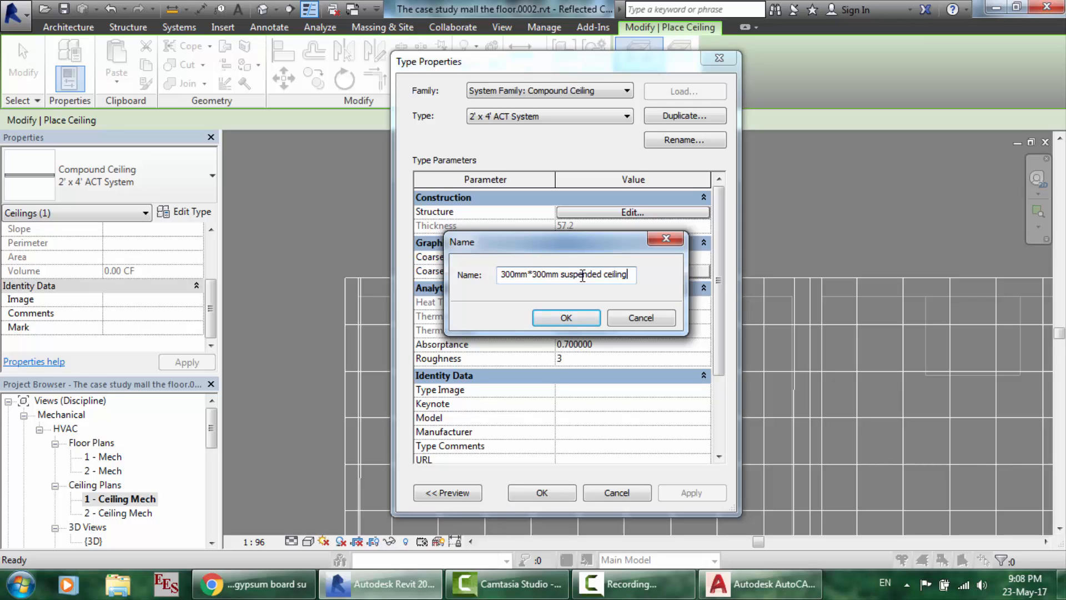
key("Return")
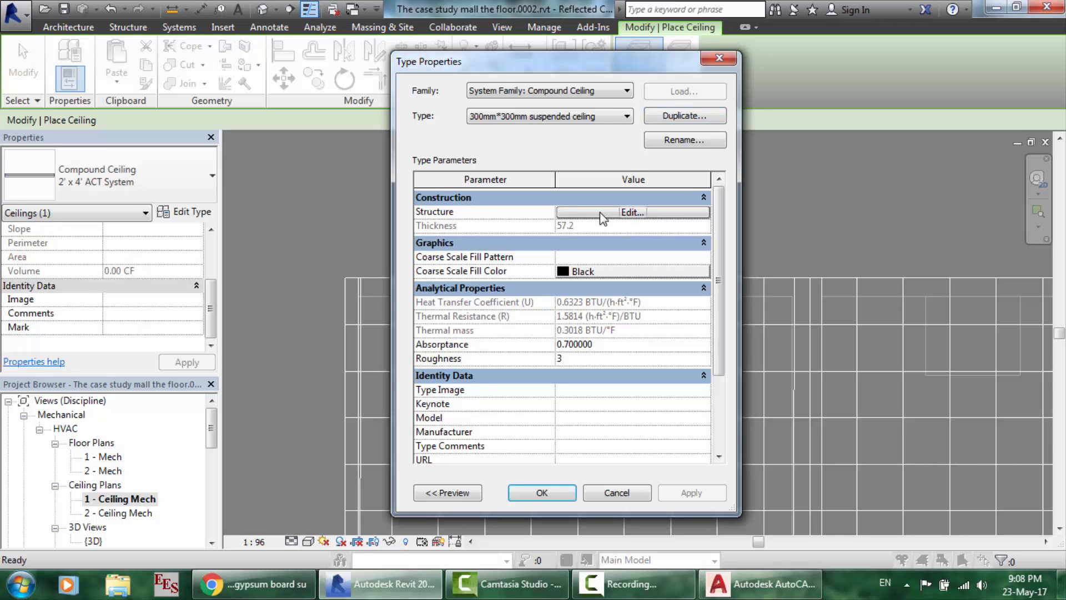
left_click(599, 212)
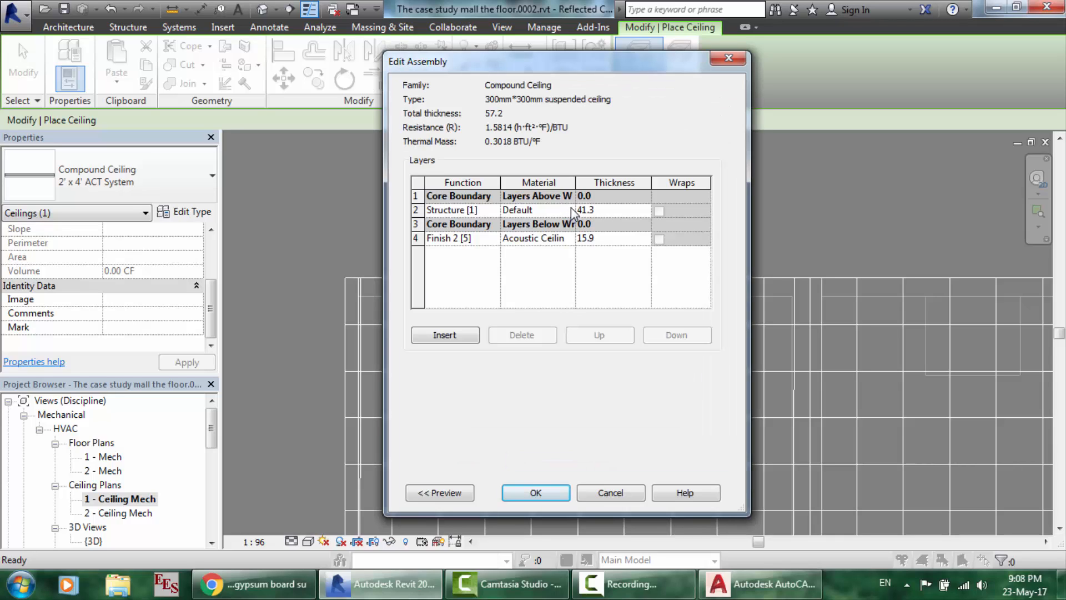
- Open the structure layer's Material Browser and compare the concrete materials' patterns
left_click(571, 207)
left_click(570, 209)
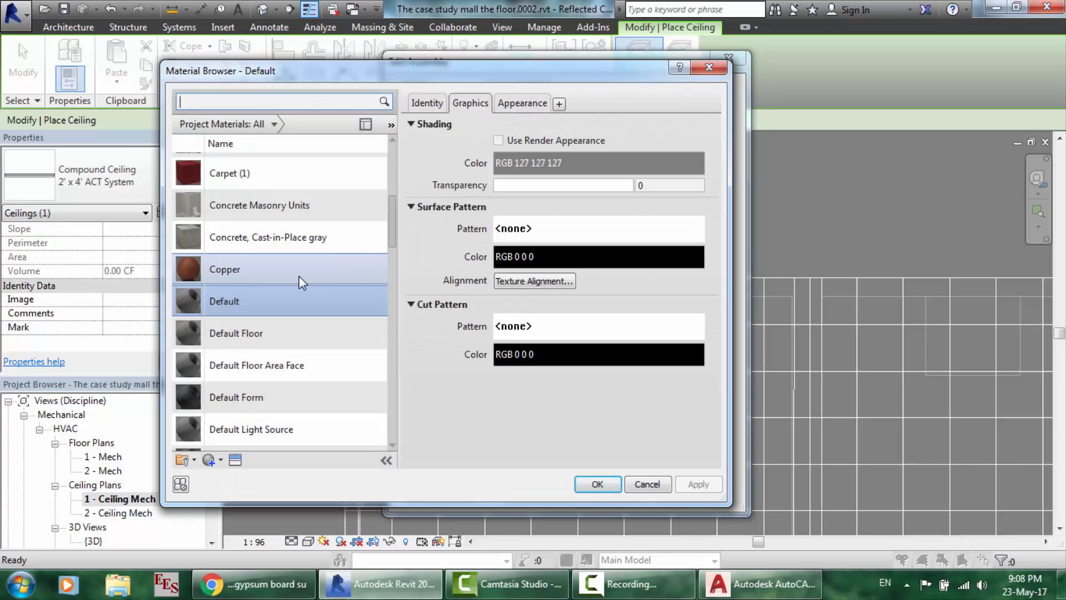
left_click(254, 250)
left_click(254, 212)
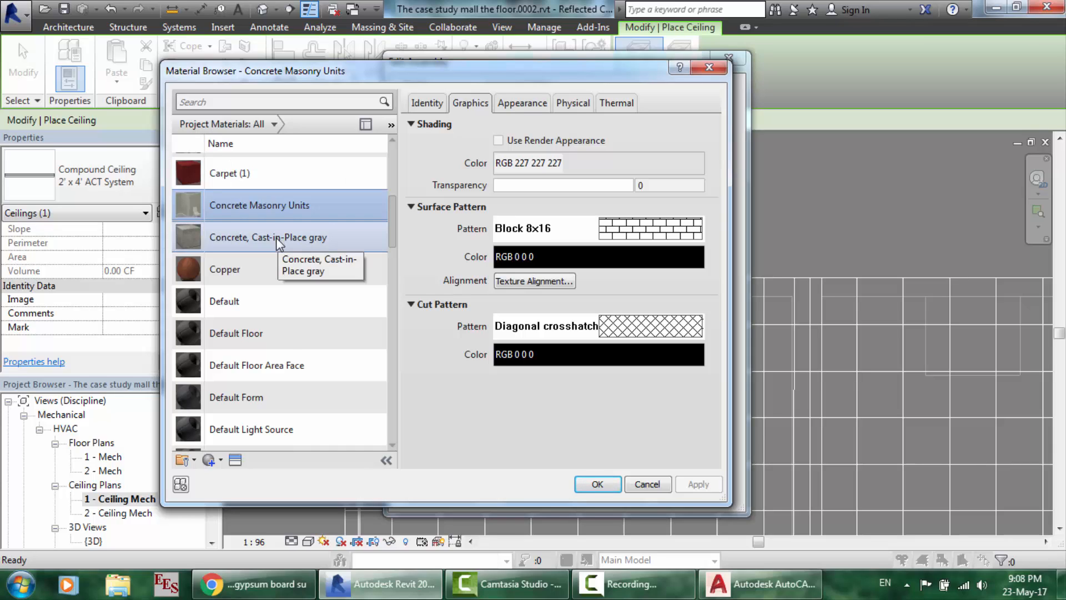
left_click(264, 229)
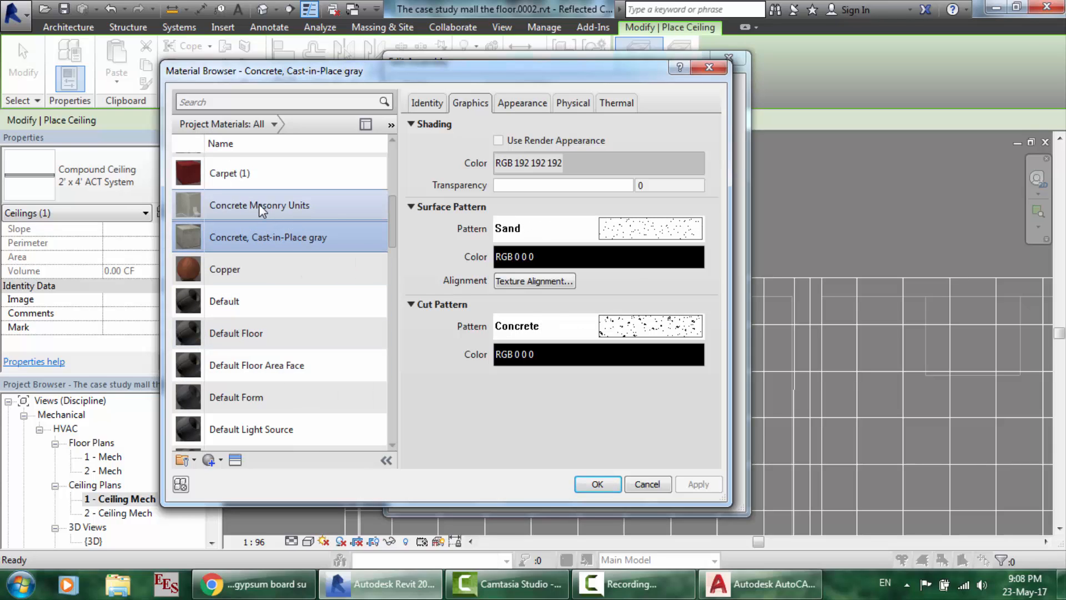
- Duplicate Concrete Masonry Units and rename the copy '300mm*300mm suspended ceiling'
left_click(259, 204)
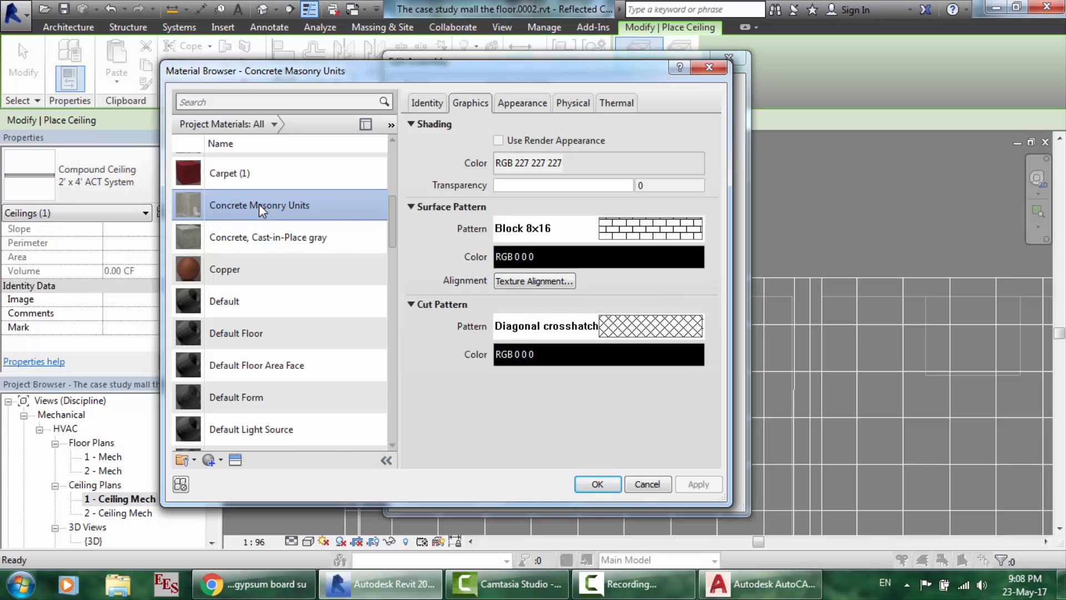
right_click(259, 205)
left_click(297, 231)
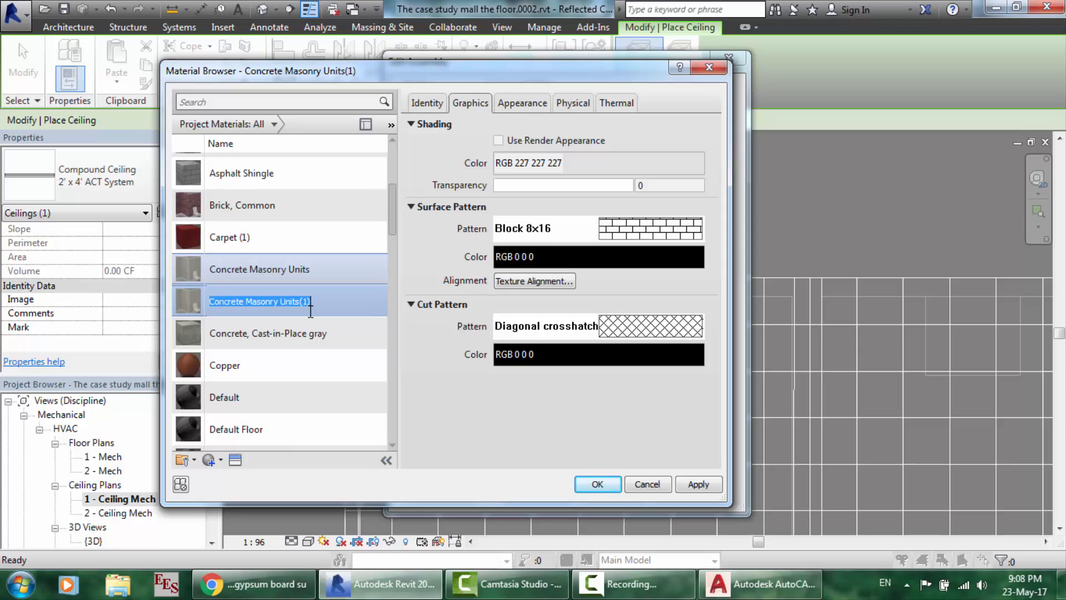
type("300mm*300mm sus")
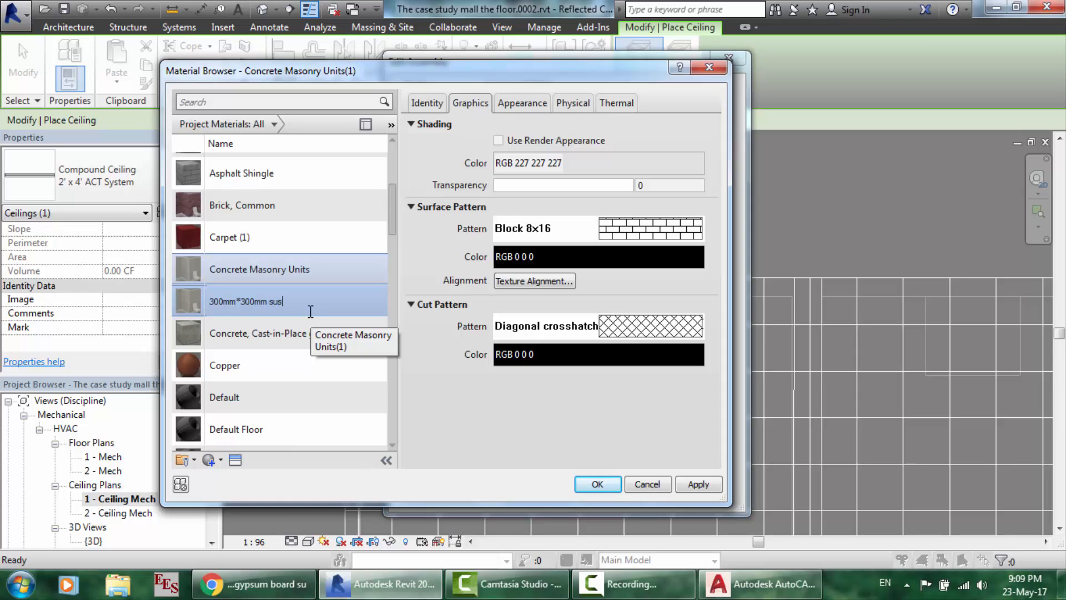
type("pended ceiling")
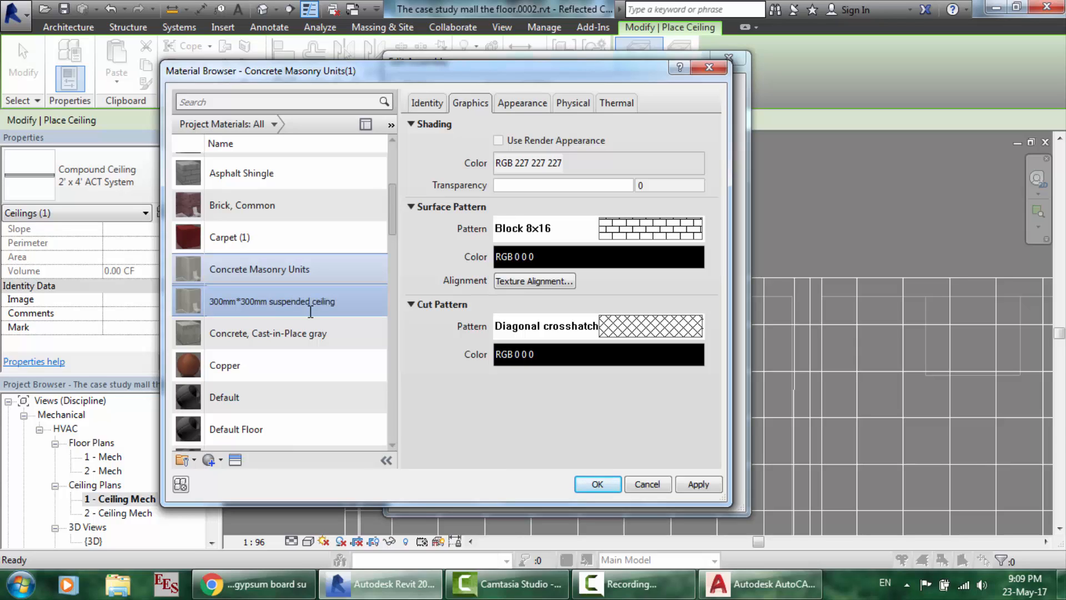
- Turn the 6" Parallel fill pattern into a '300mm*300mm' crosshatch with 300 spacing both ways
left_click(647, 226)
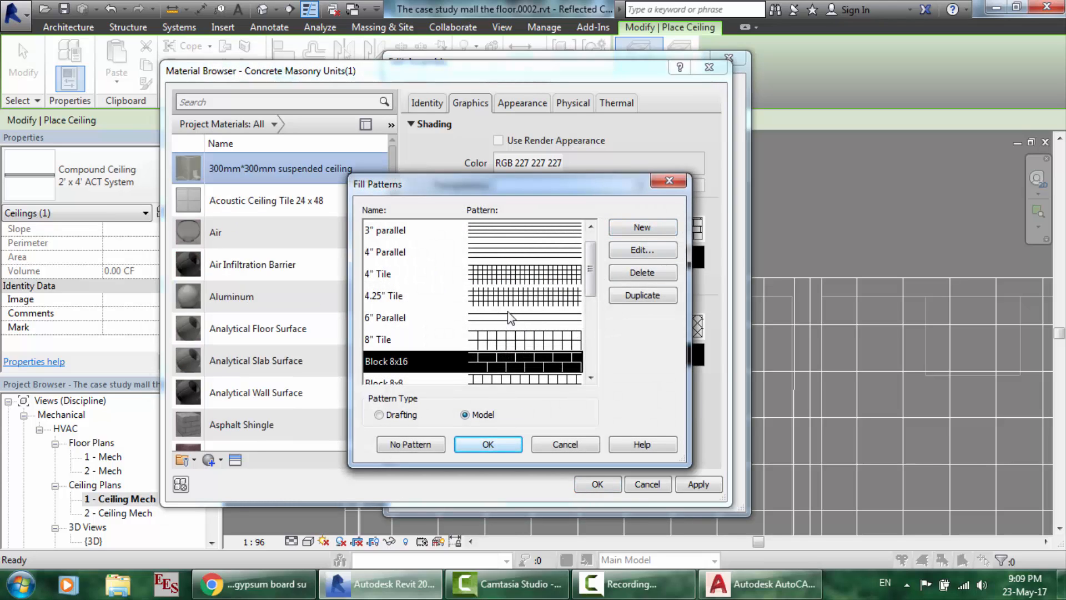
left_click(511, 322)
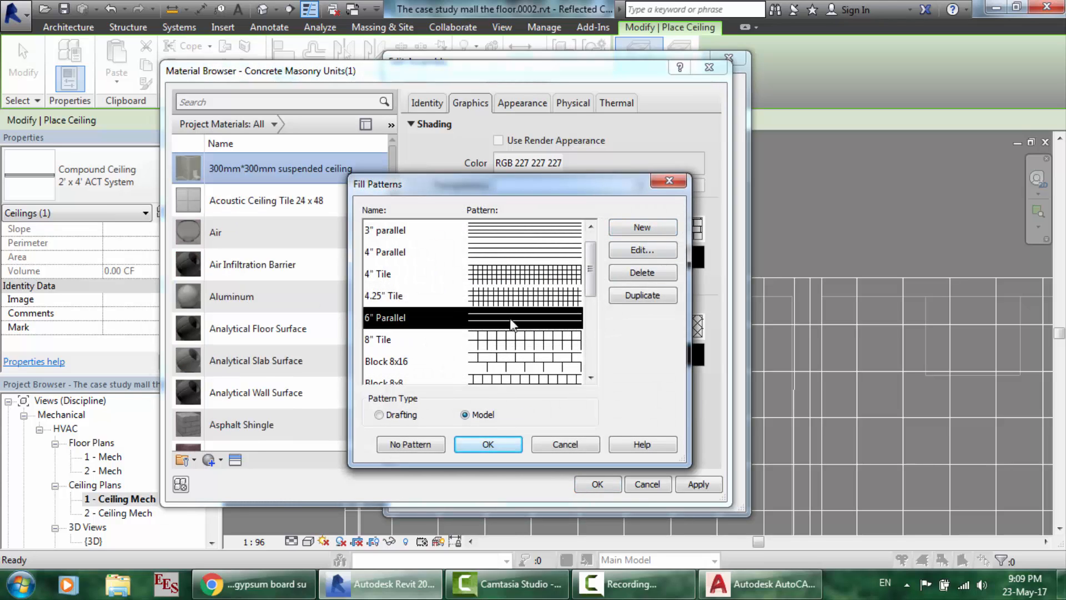
left_click(642, 250)
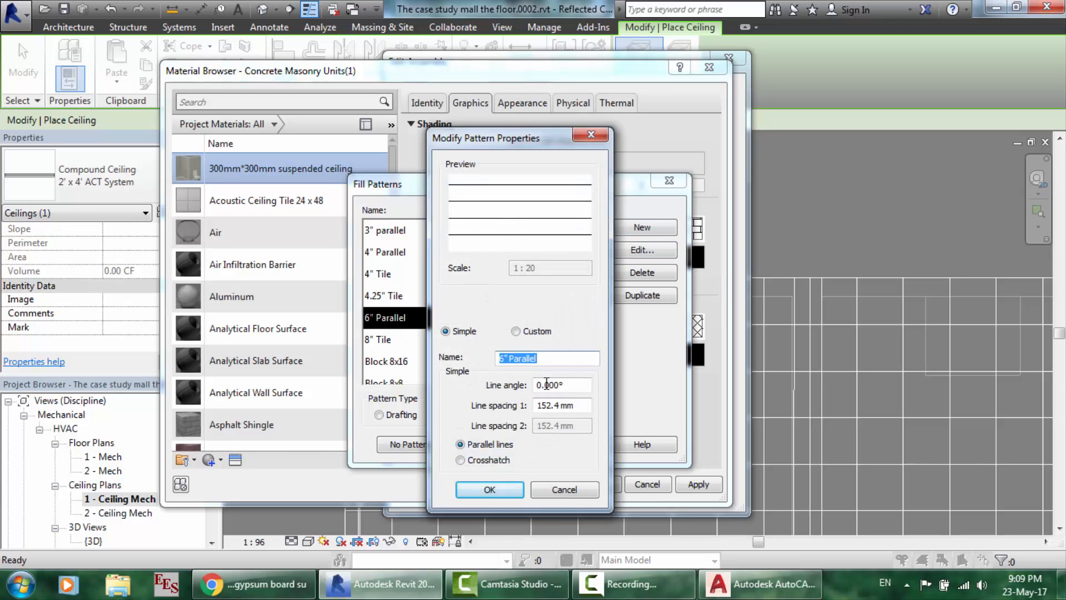
type("300mm*300mm")
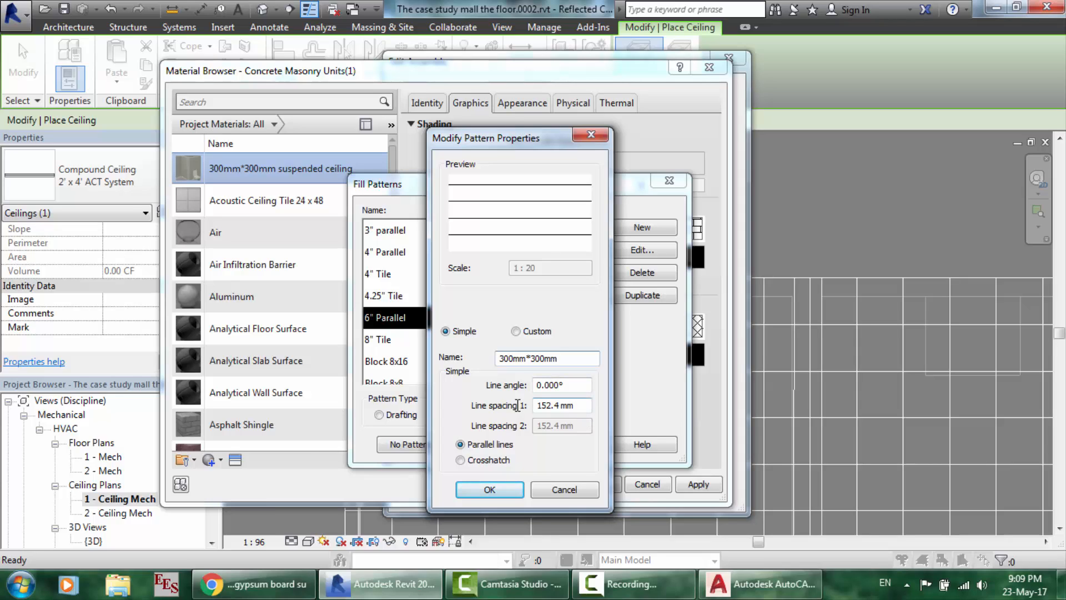
left_click_drag(582, 412, 477, 402)
type("300")
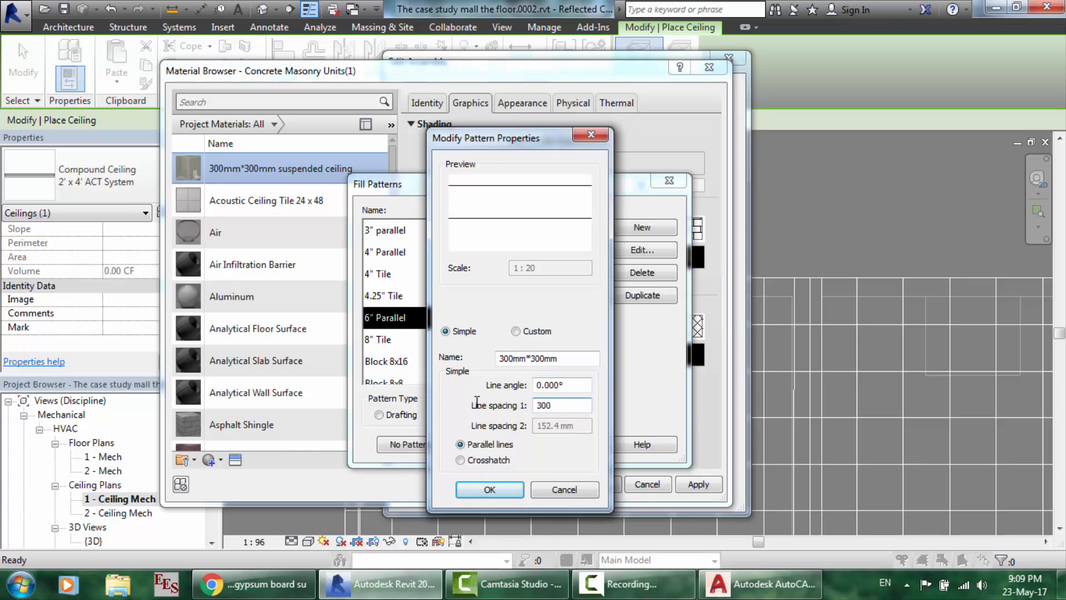
left_click(456, 460)
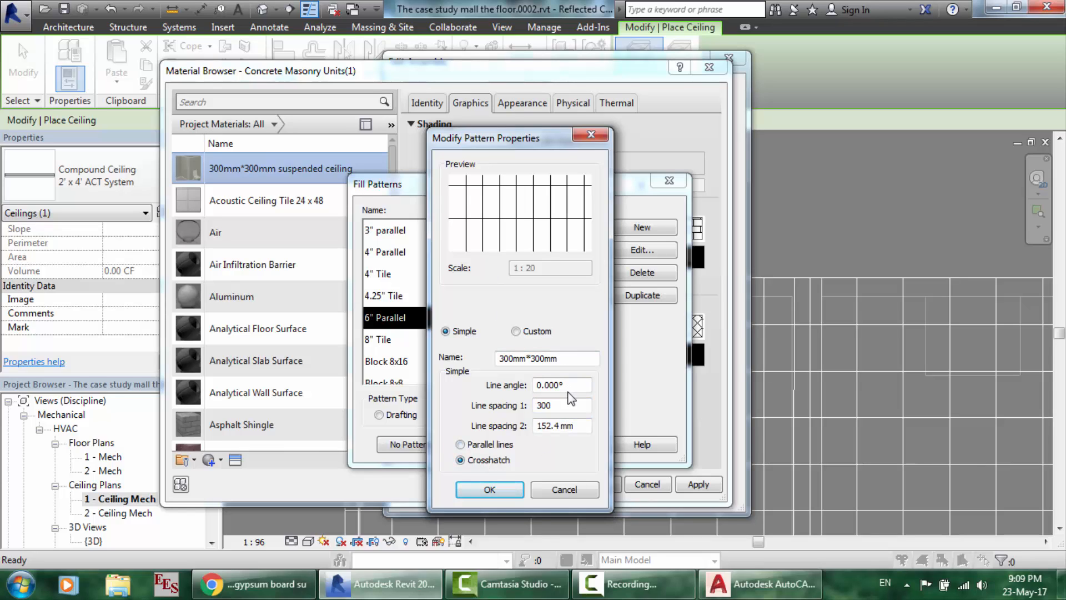
left_click_drag(580, 425, 489, 407)
type("300")
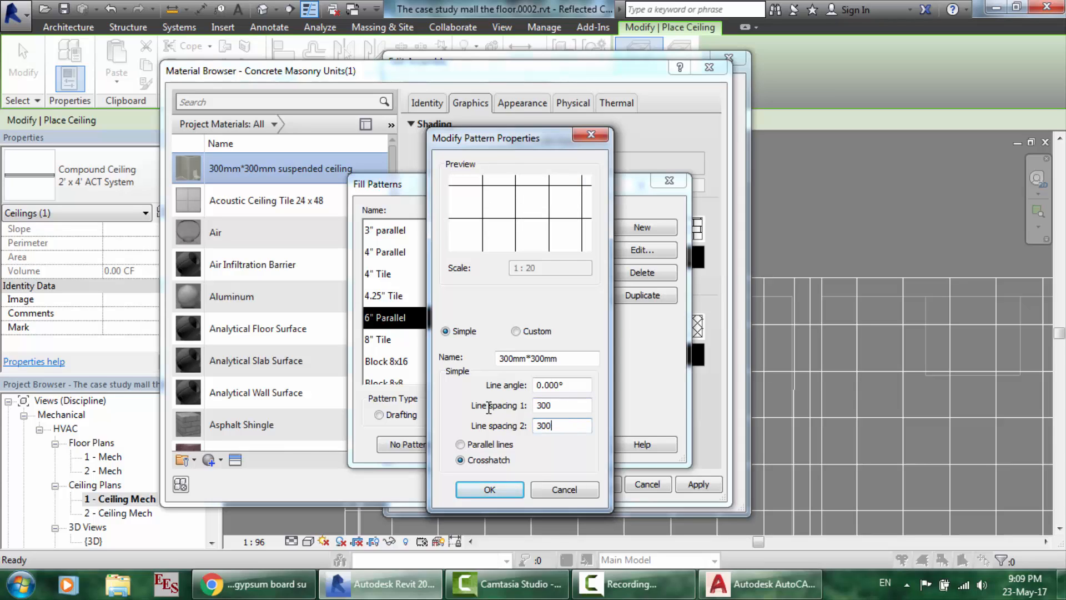
left_click(505, 493)
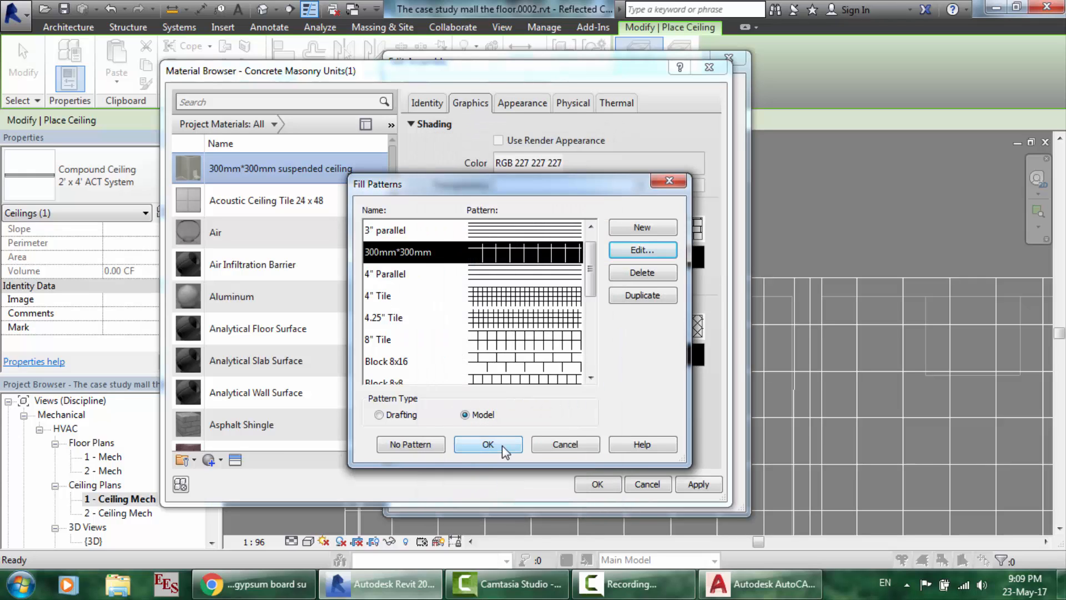
- Apply the 300mm*300mm surface pattern, assign the material to the structure layer, and confirm the assembly
left_click(502, 446)
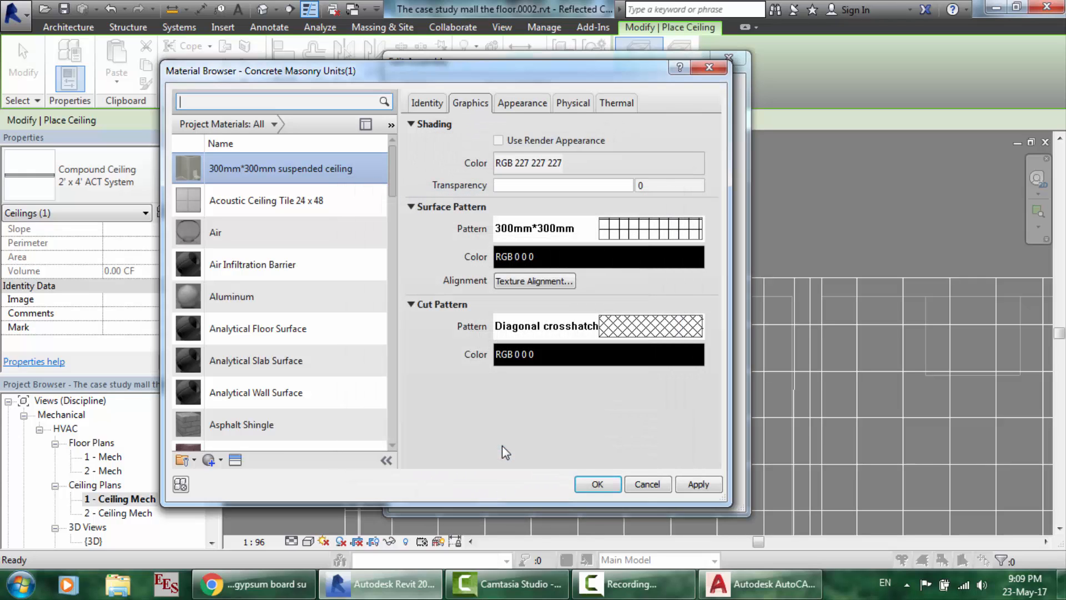
left_click(597, 486)
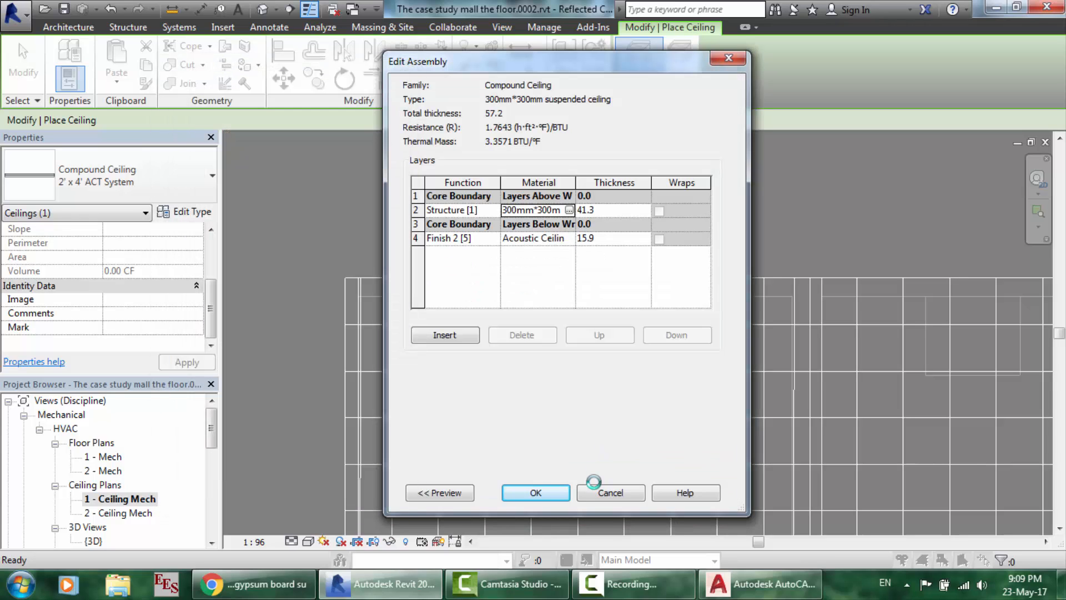
left_click(537, 492)
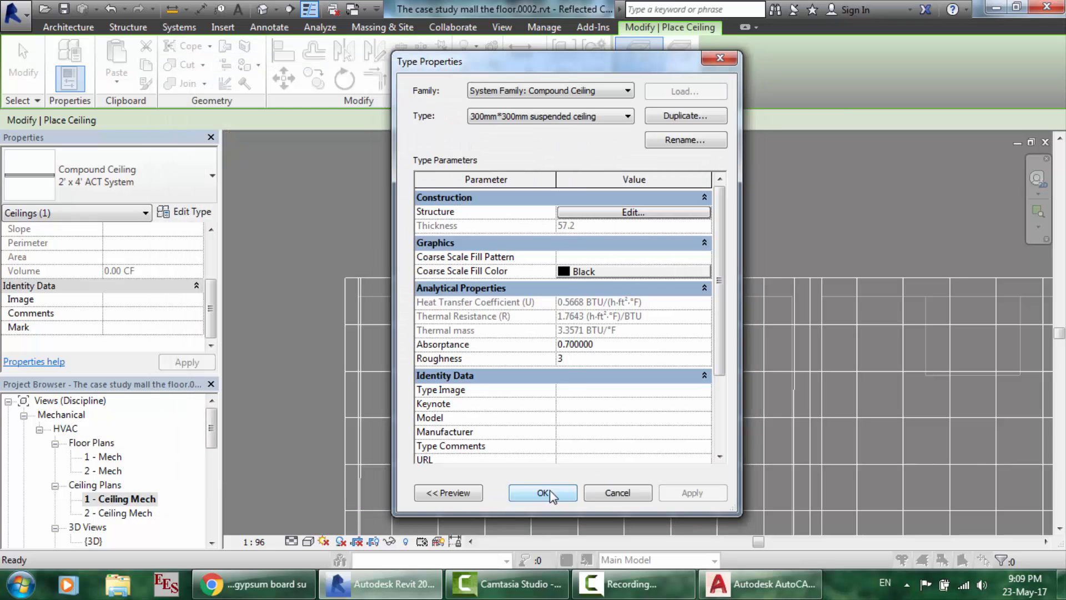
- Confirm the new ceiling type and start a rectangular ceiling sketch
left_click(550, 492)
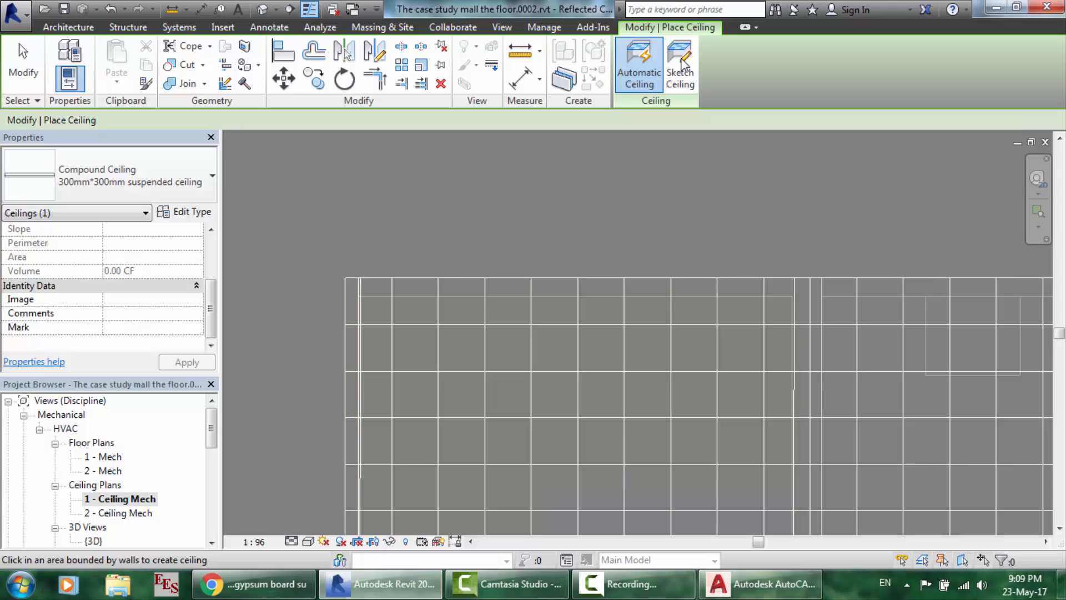
left_click(682, 67)
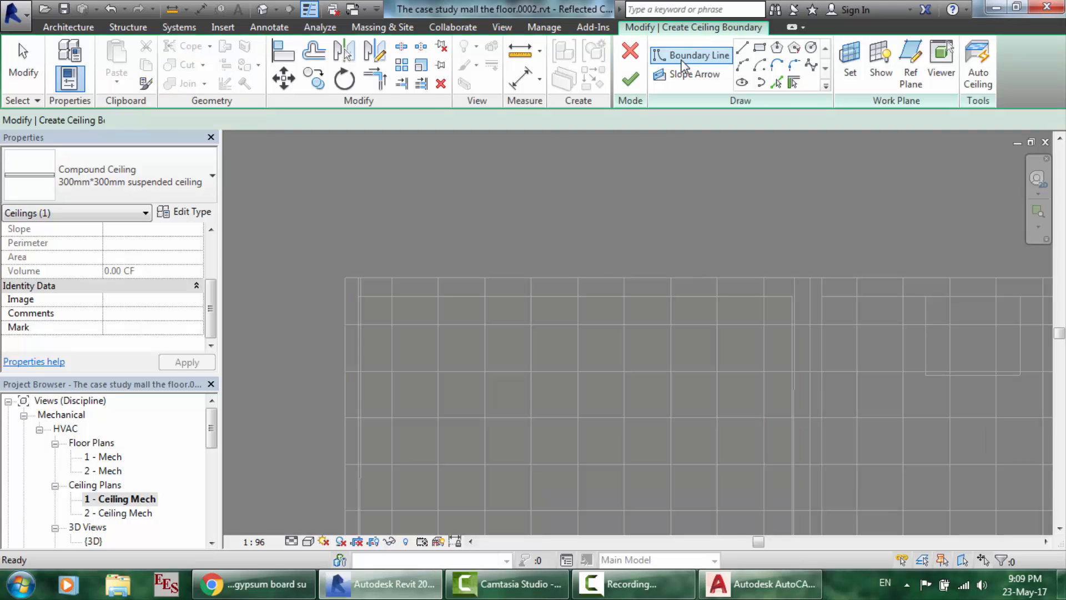
left_click(760, 47)
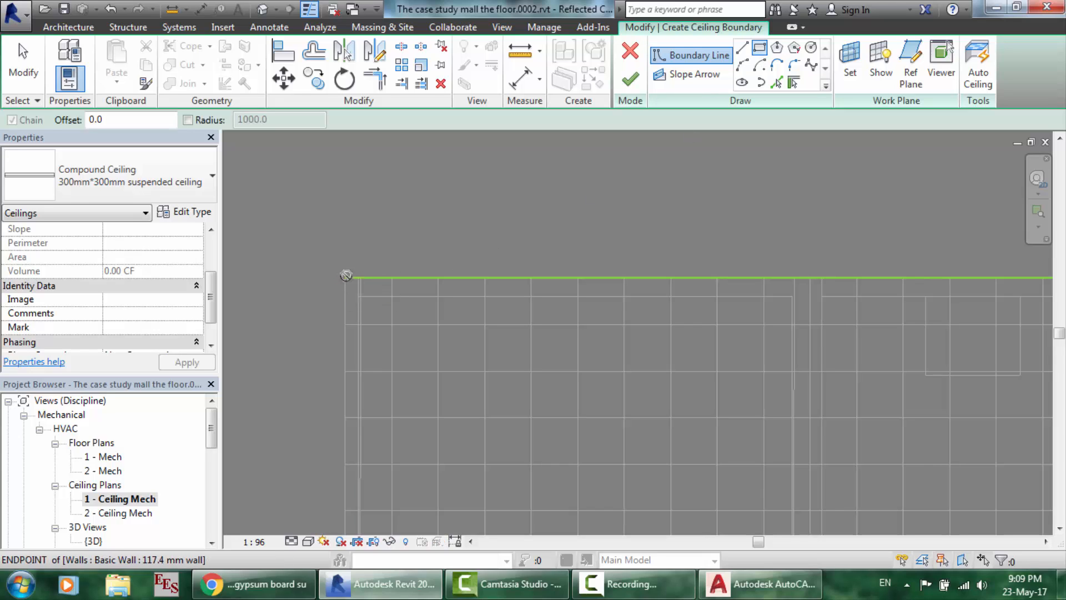
- Sketch the ceiling rectangle from the wall corner to the wall intersection and finish it
left_click(345, 277)
scroll(675, 384, "down", 2)
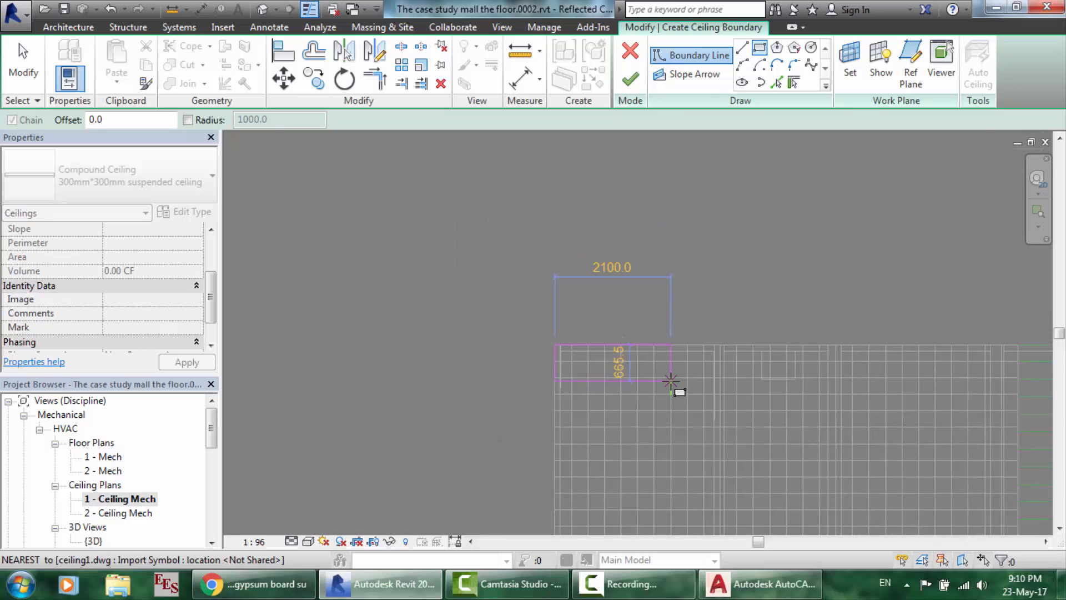
scroll(676, 388, "down", 4)
scroll(694, 447, "up", 5)
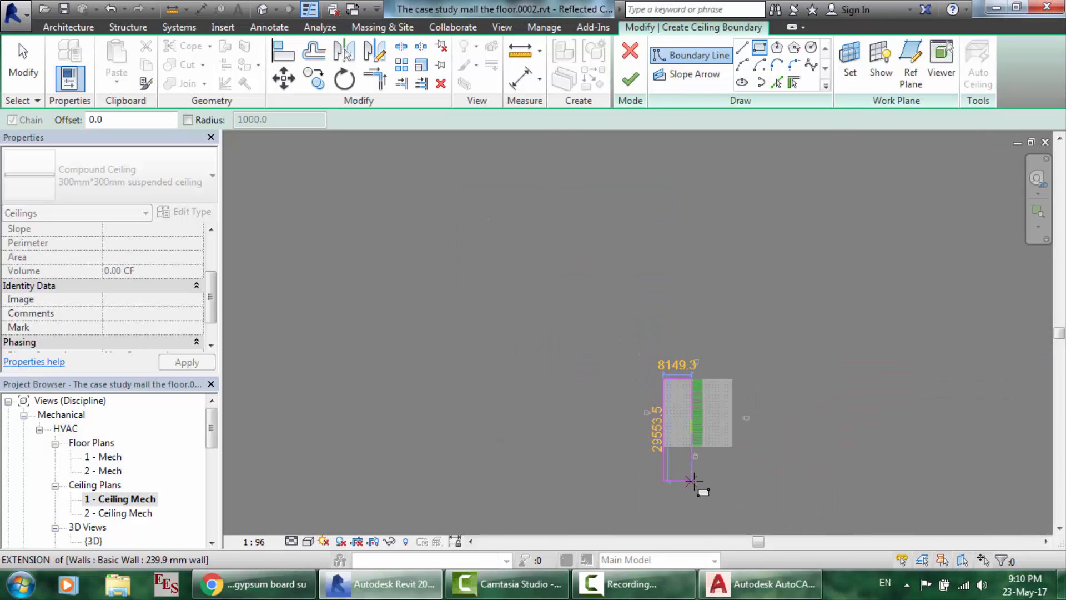
scroll(678, 276, "up", 3)
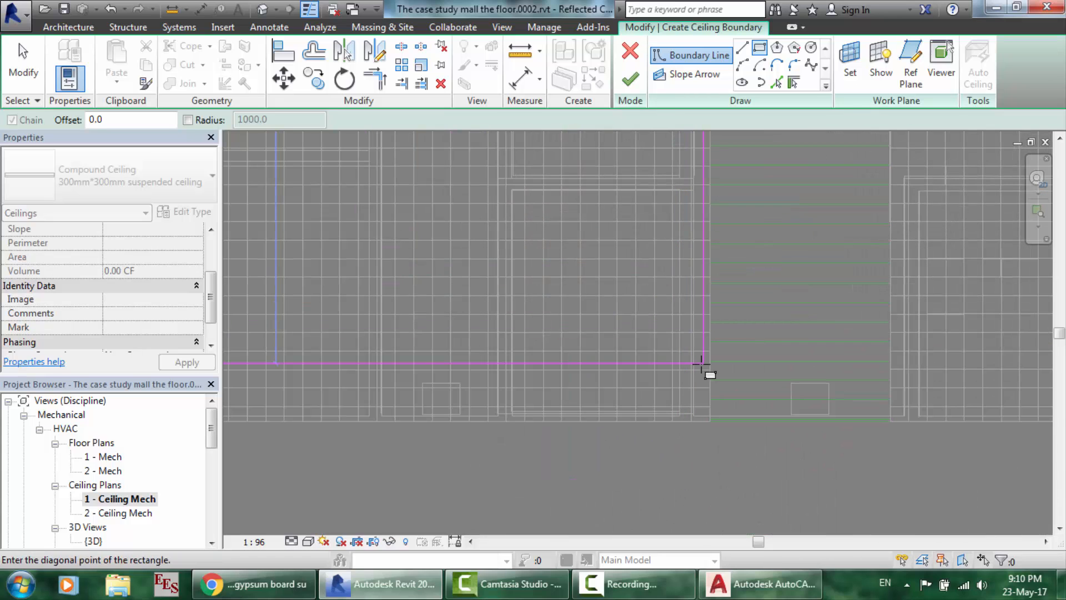
scroll(712, 444, "up", 4)
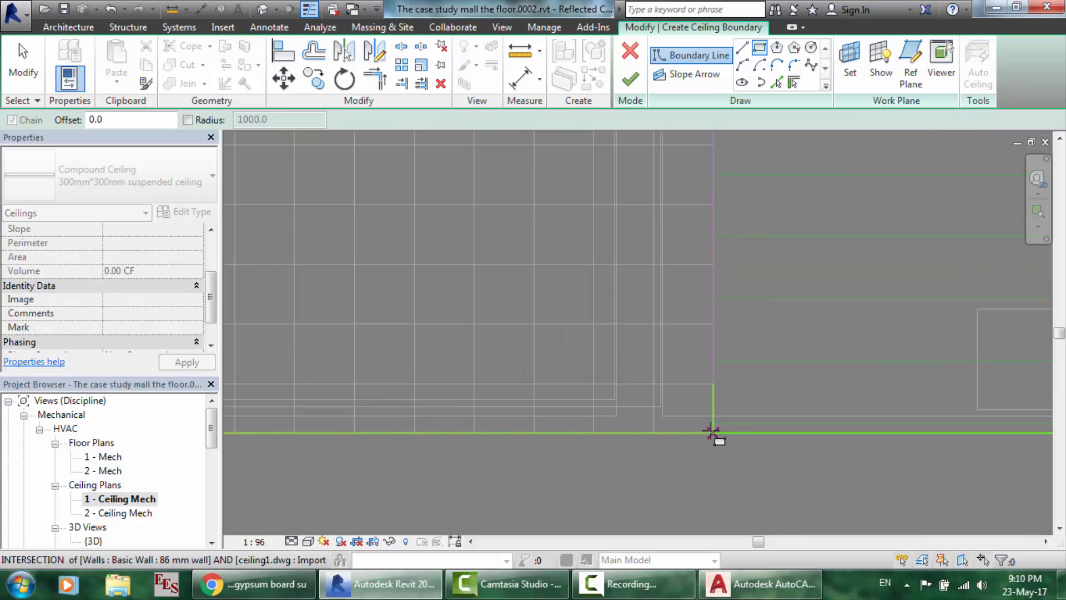
left_click(713, 432)
right_click(713, 432)
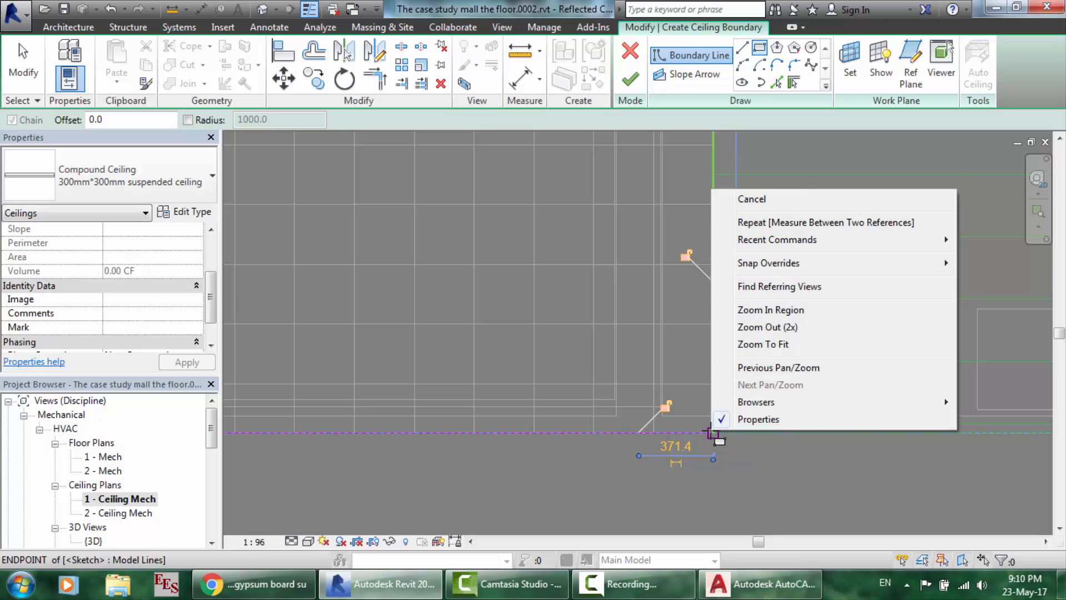
left_click(793, 199)
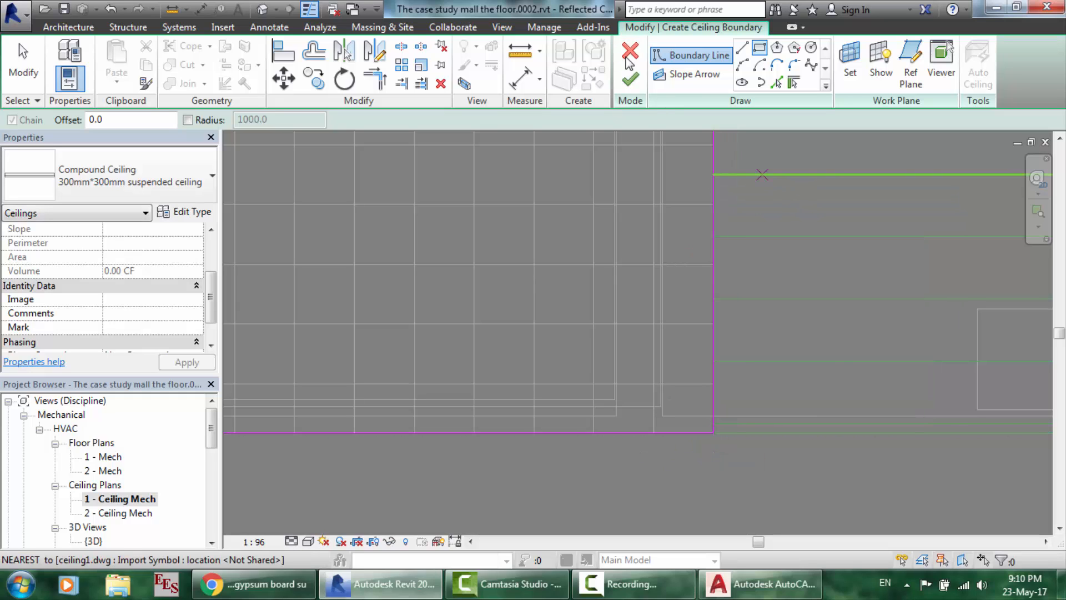
left_click(630, 79)
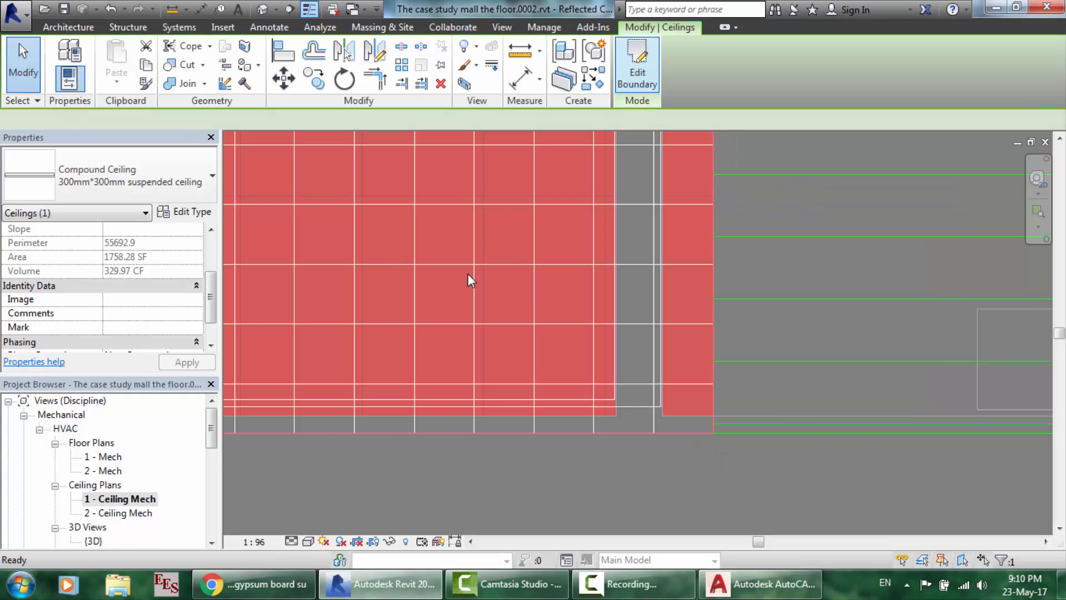
scroll(468, 273, "down", 5)
scroll(467, 273, "down", 6)
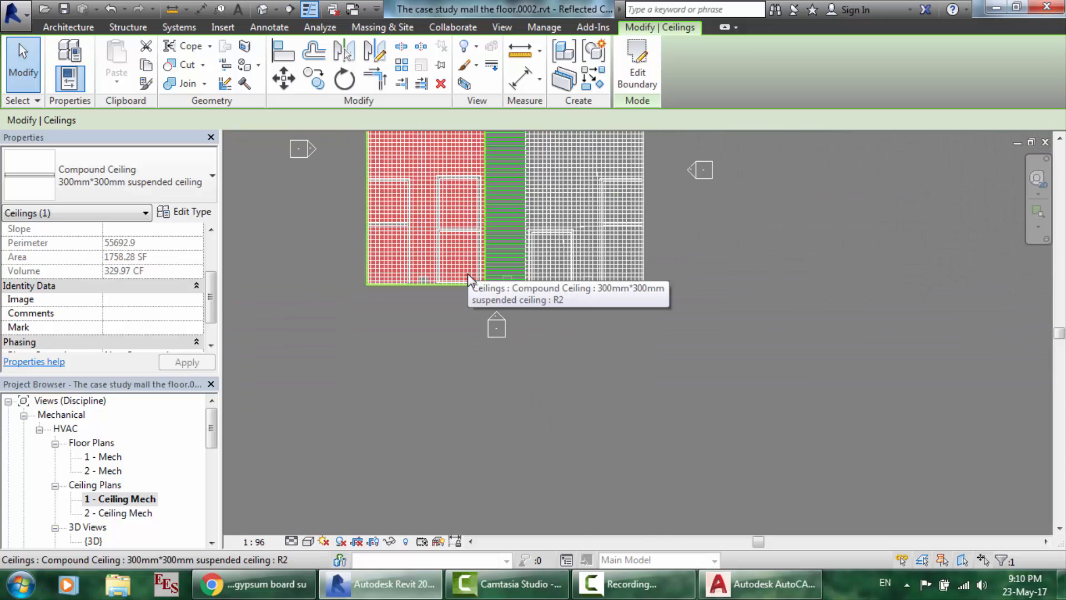
scroll(441, 179, "up", 8)
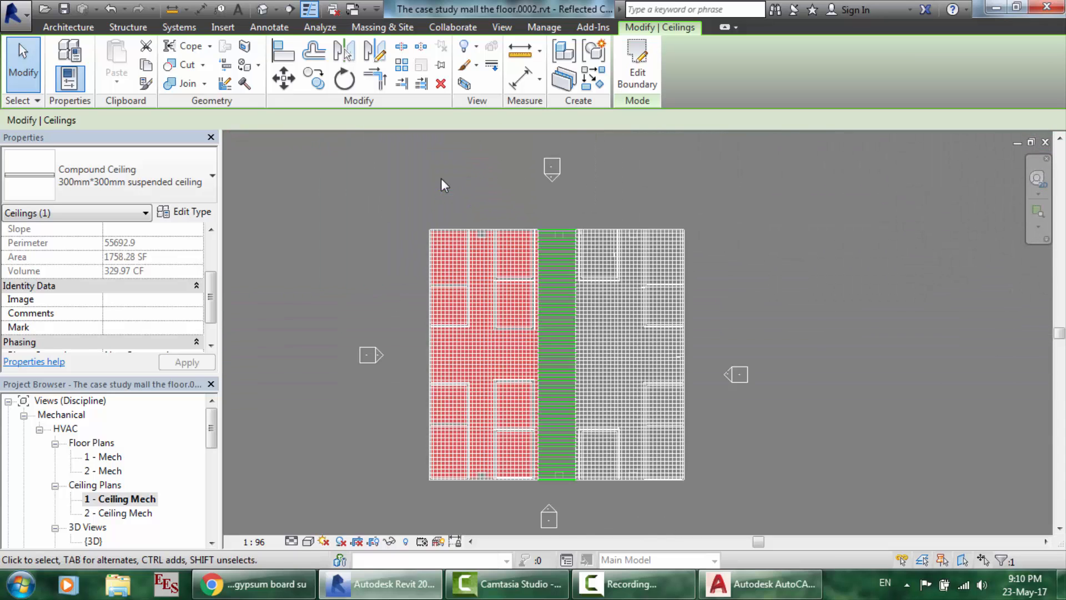
scroll(426, 131, "up", 5)
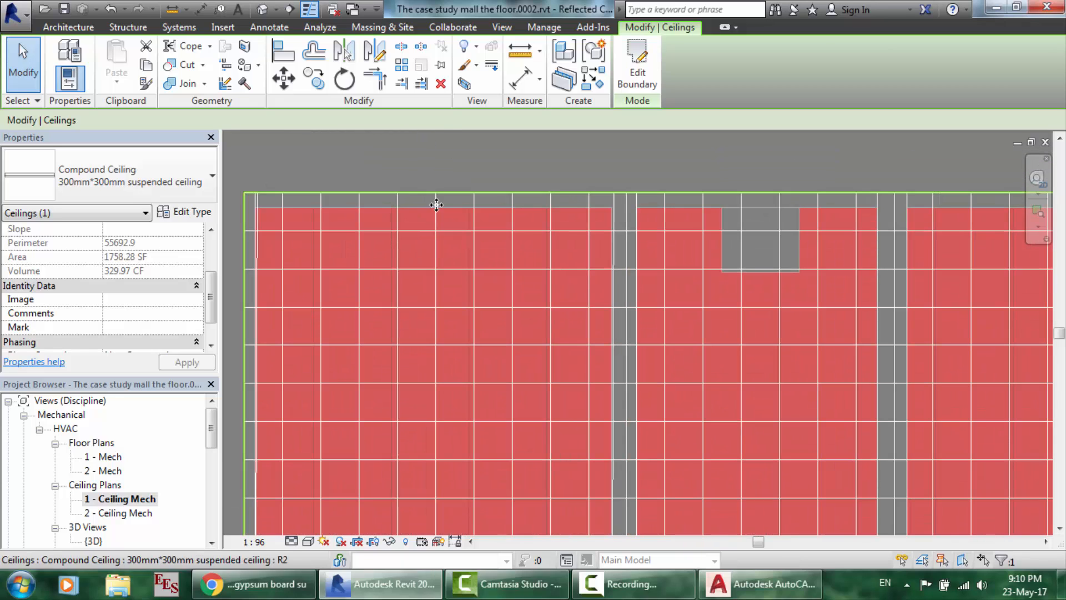
left_click(431, 159)
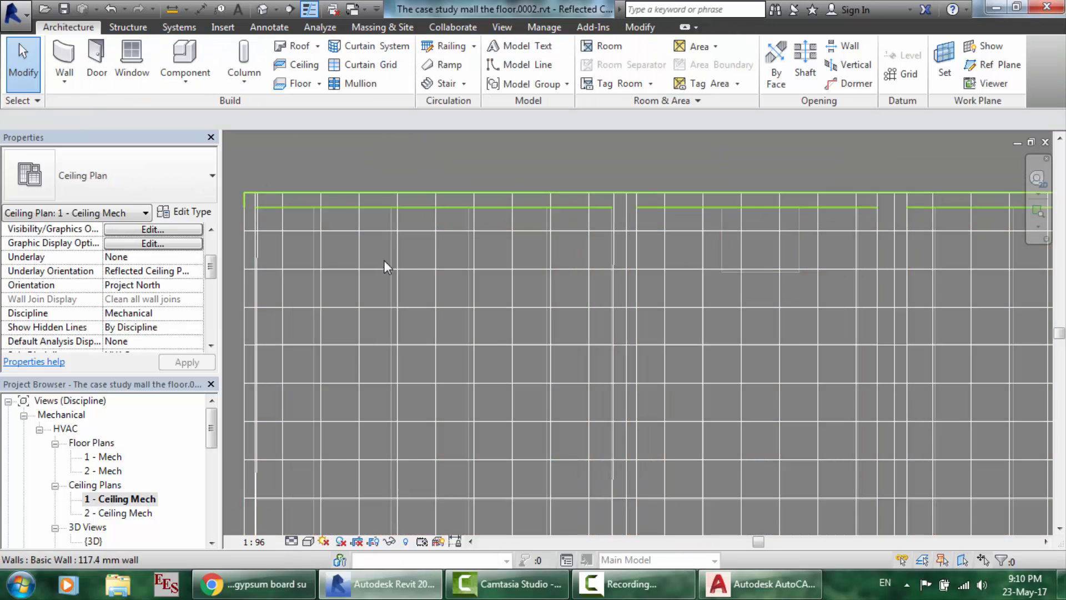
left_click(417, 278)
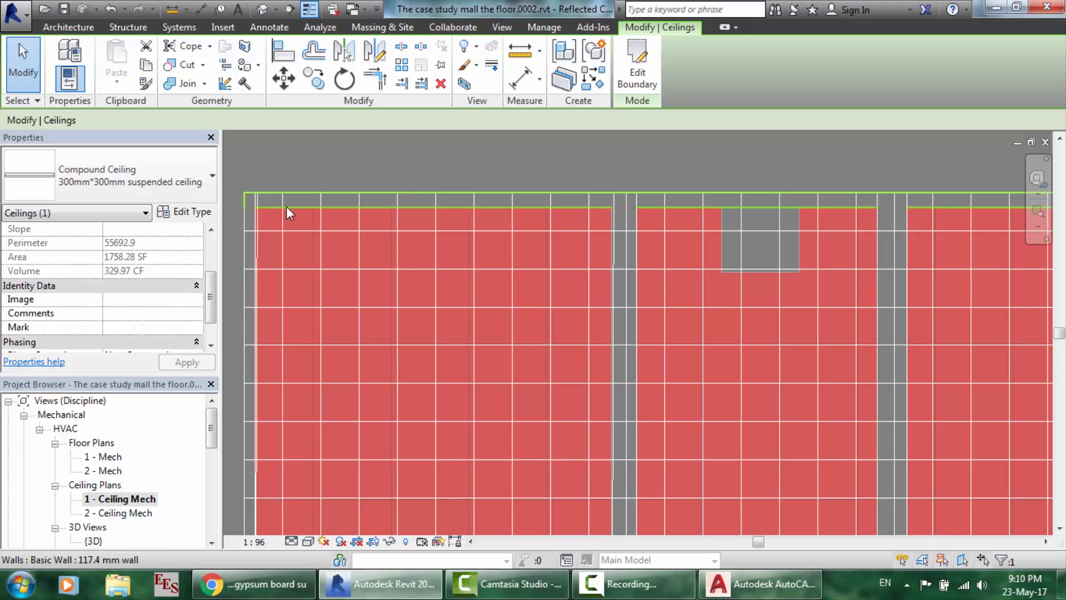
scroll(286, 207, "up", 2)
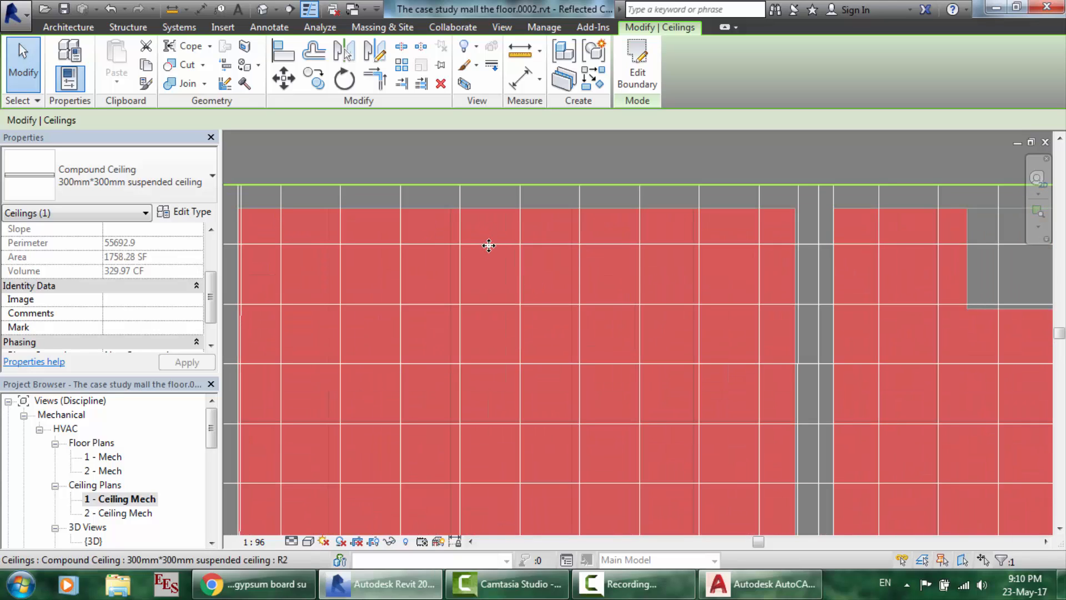
left_click_drag(486, 253, 462, 233)
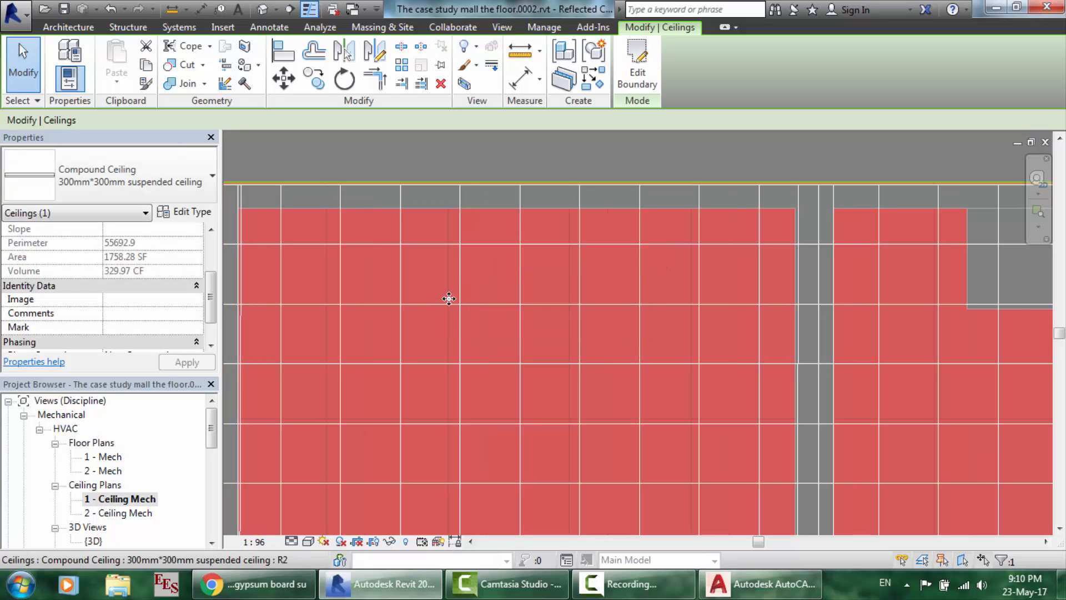
left_click_drag(450, 298, 476, 261)
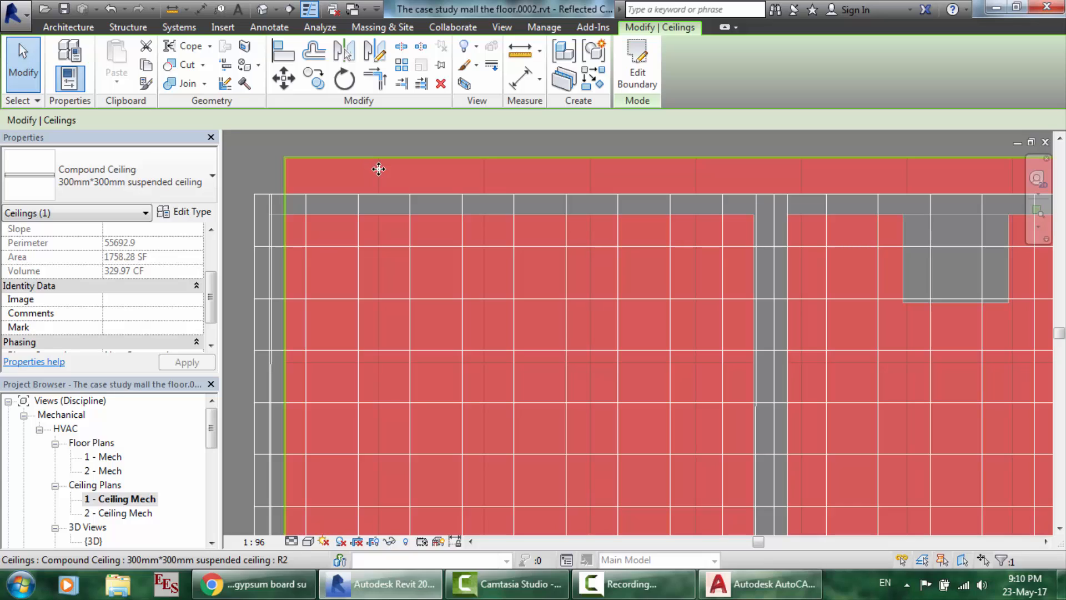
left_click_drag(379, 169, 348, 206)
left_click(425, 136)
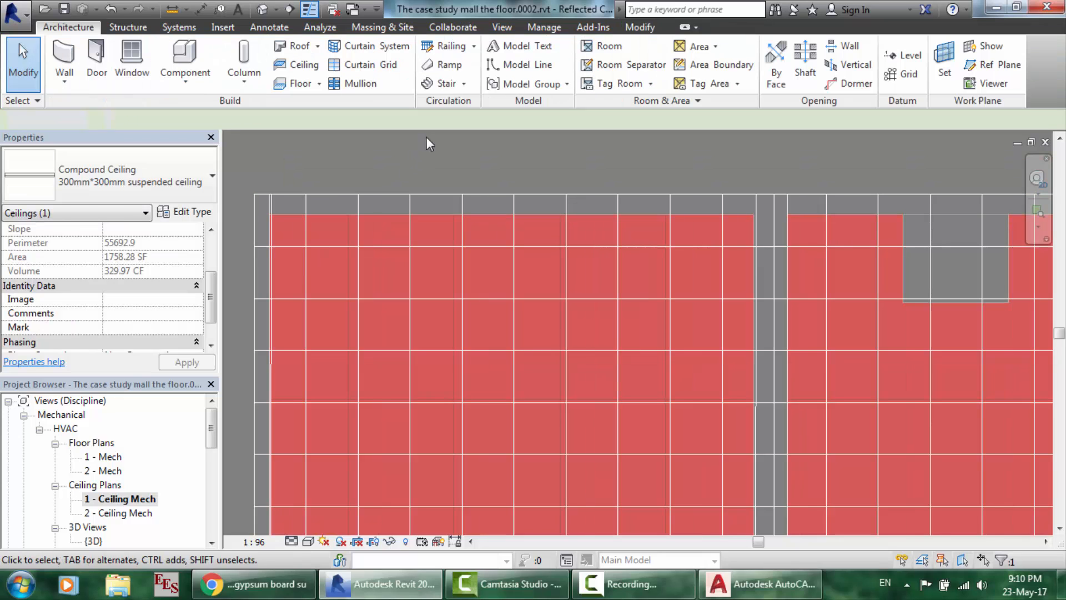
scroll(654, 492, "up", 4)
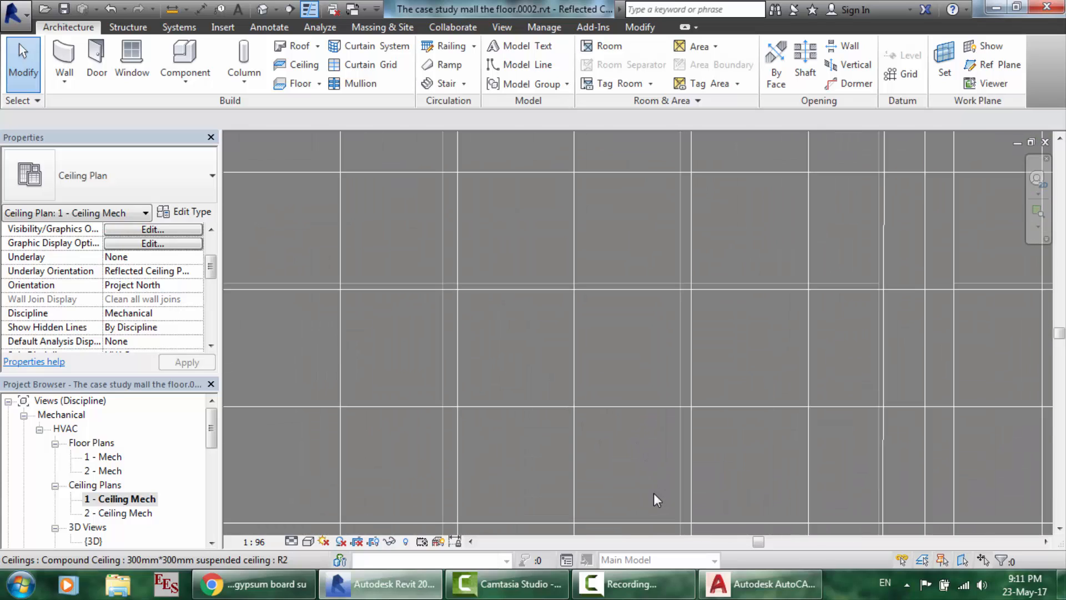
left_click(662, 407)
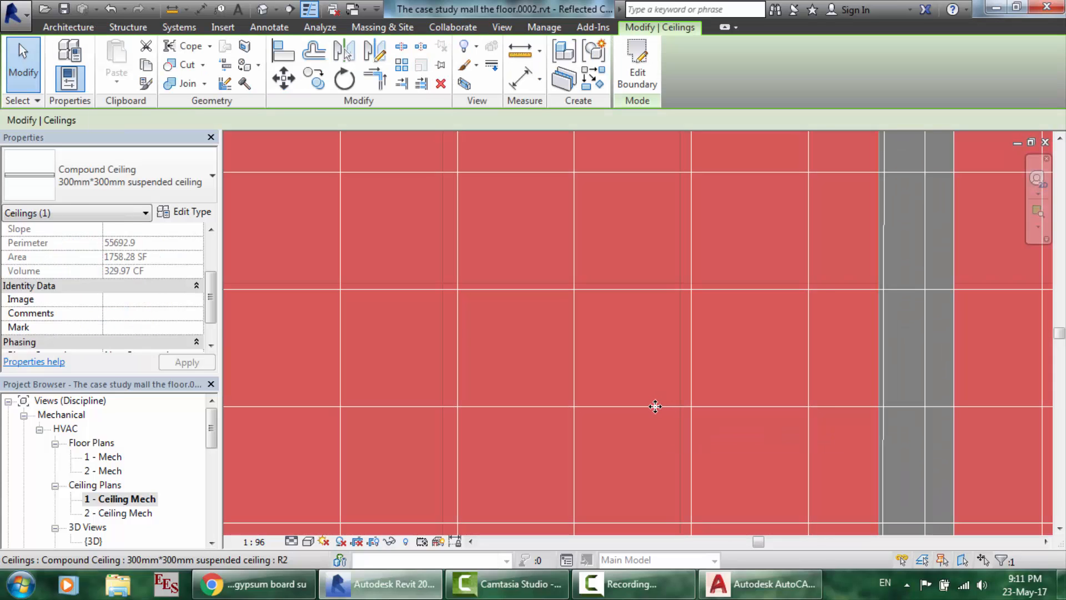
left_click_drag(647, 405, 682, 392)
left_click_drag(701, 281, 699, 280)
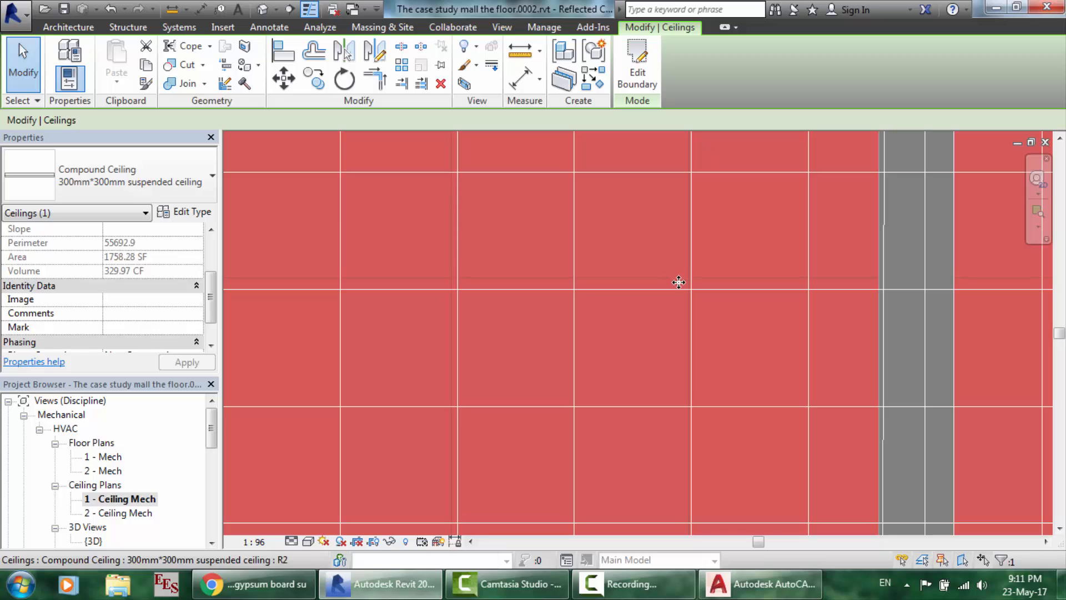
left_click(622, 584)
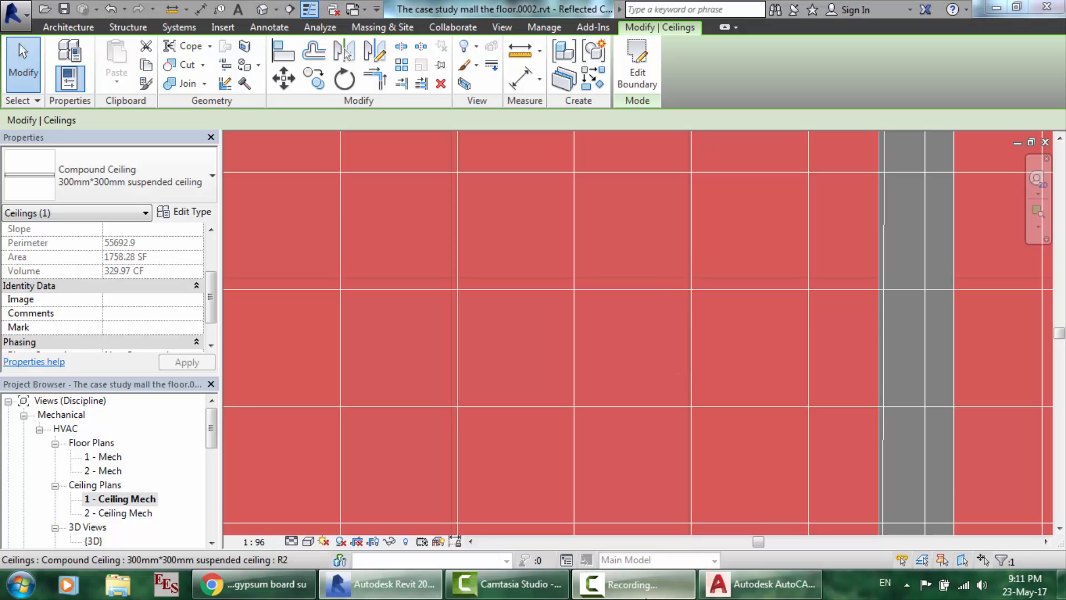
left_click(993, 511)
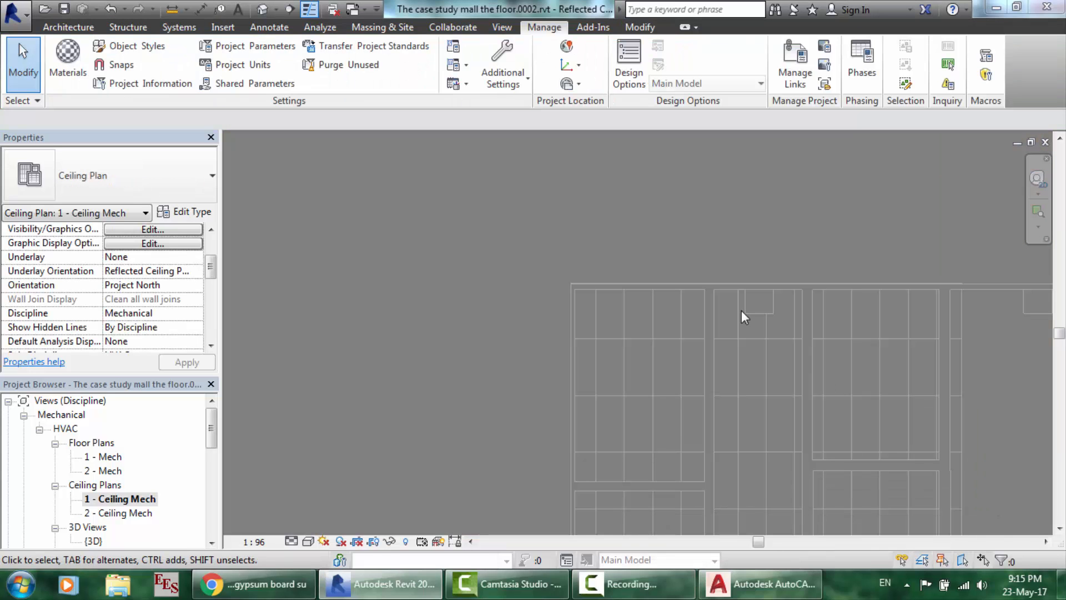
scroll(672, 374, "up", 3)
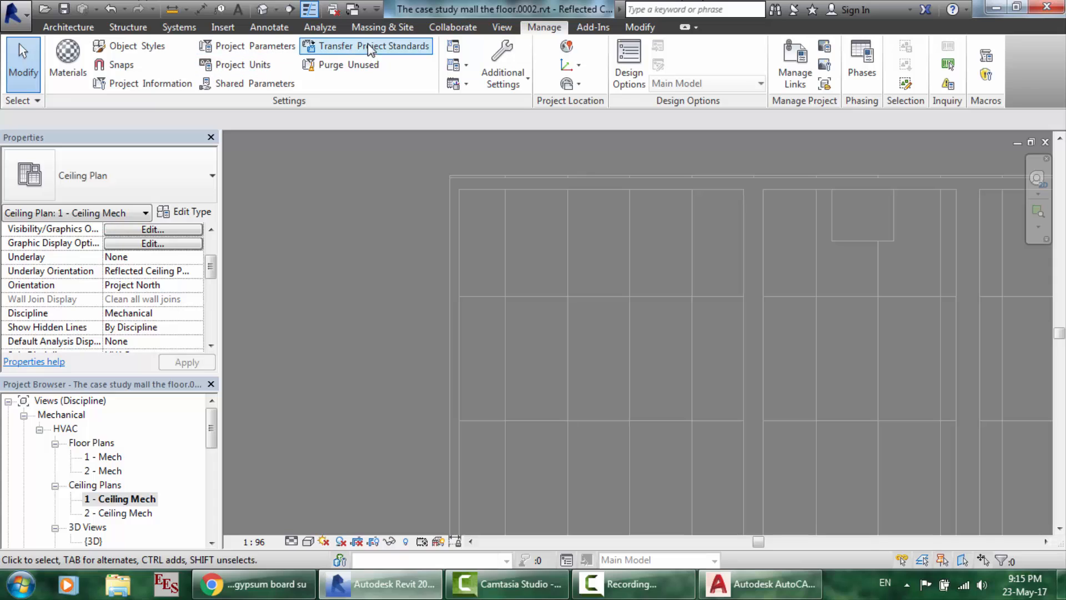
left_click(502, 27)
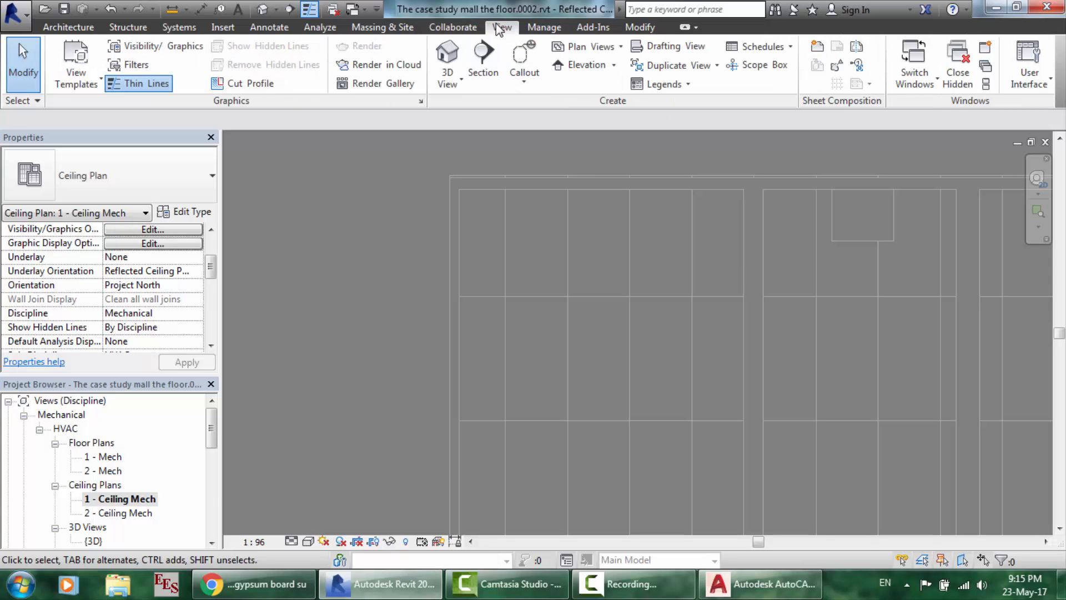
left_click(127, 51)
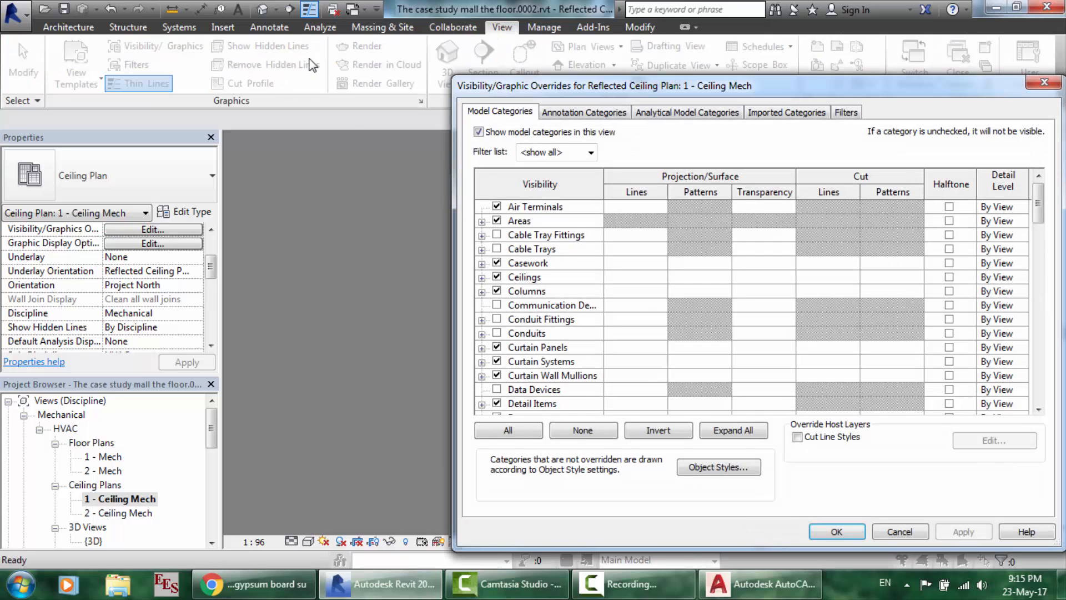
left_click(794, 113)
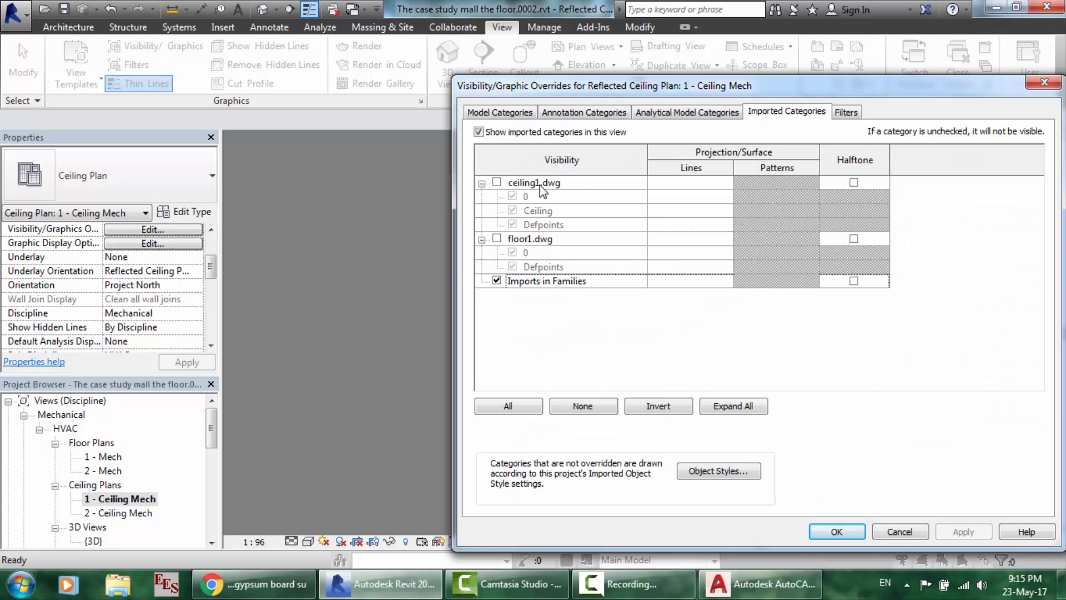
left_click(497, 182)
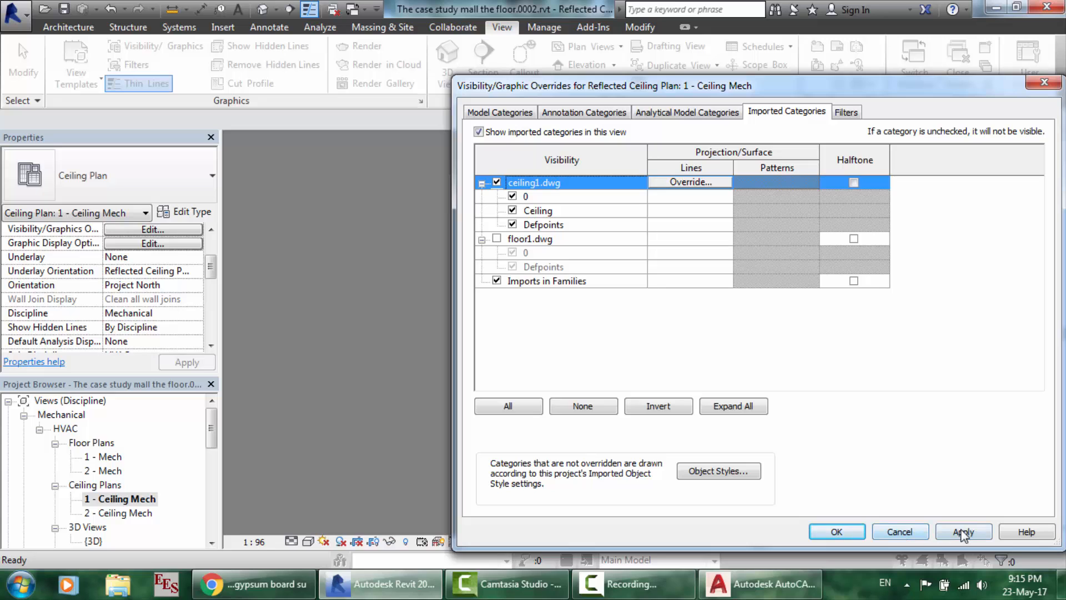
left_click(964, 533)
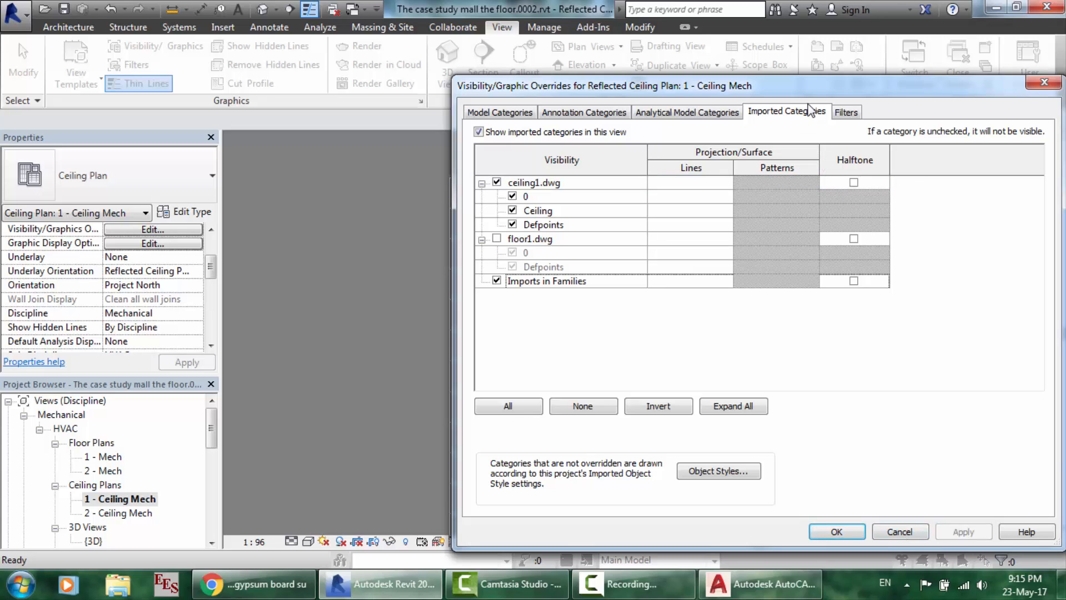
left_click_drag(788, 91, 724, 111)
left_click(444, 311)
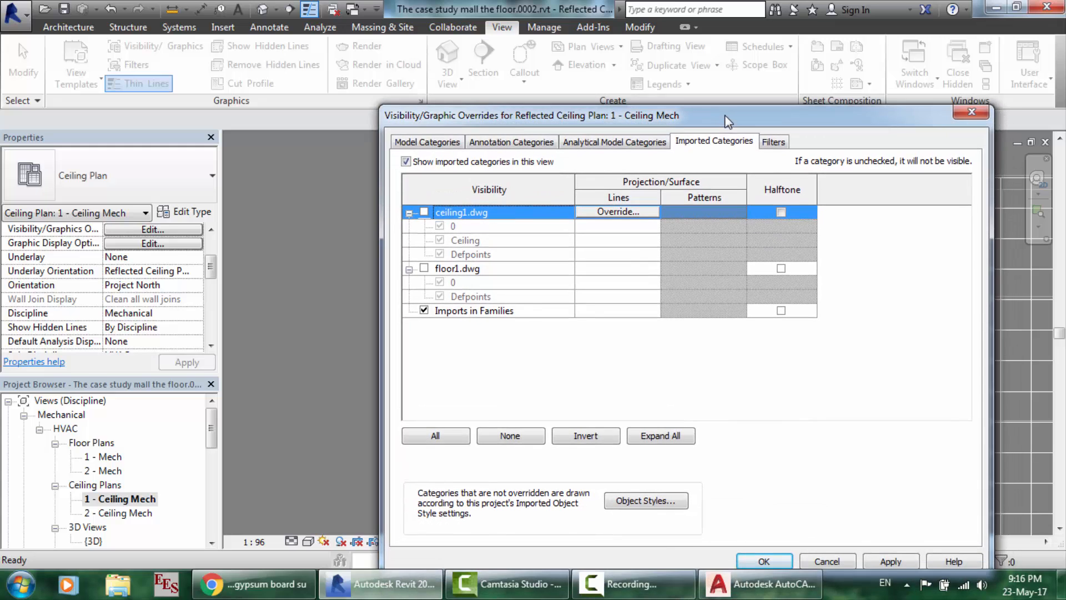
left_click(775, 561)
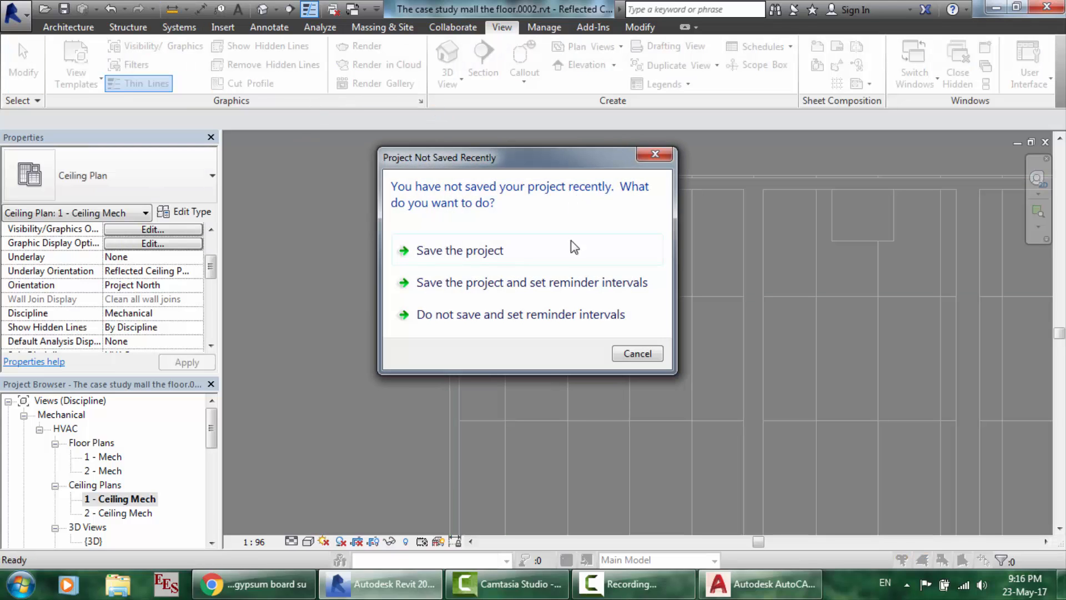
- Save the project to The case study mall the floor.rvt, keeping 30-minute save reminders
left_click(481, 289)
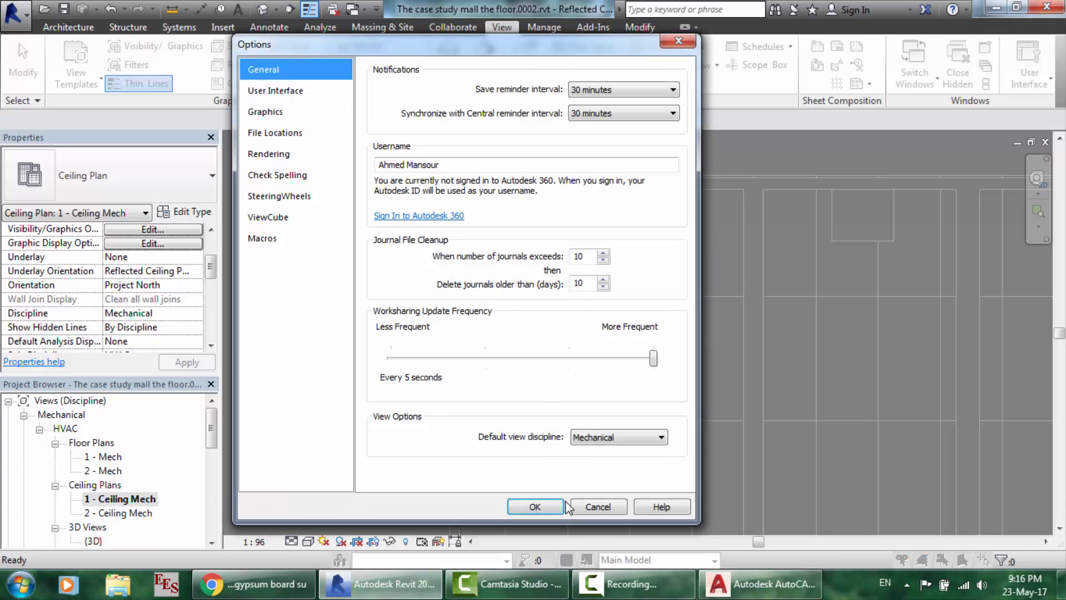
left_click(552, 499)
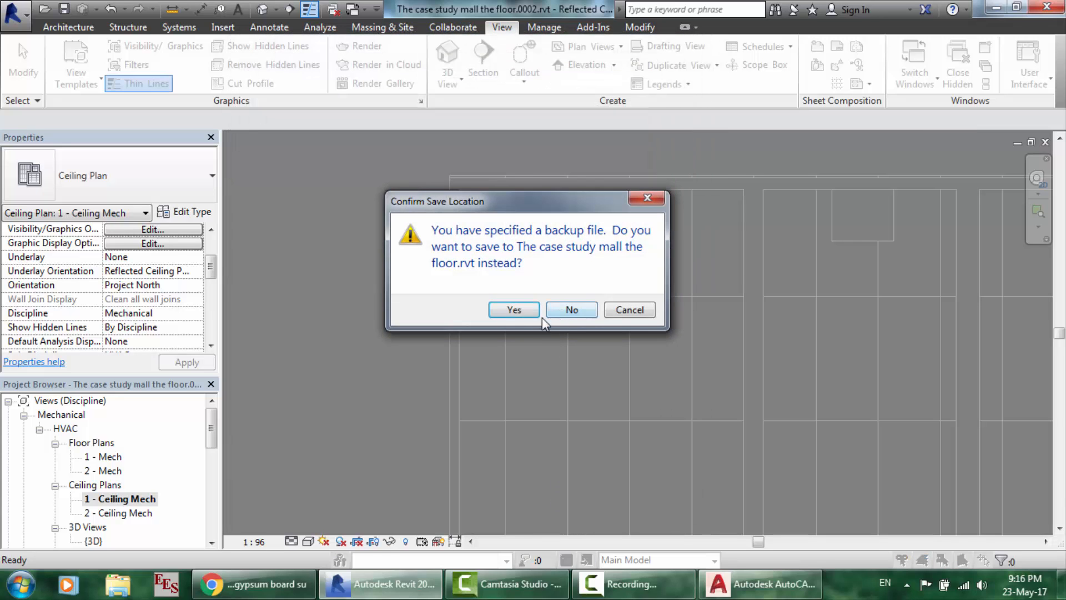
left_click(514, 309)
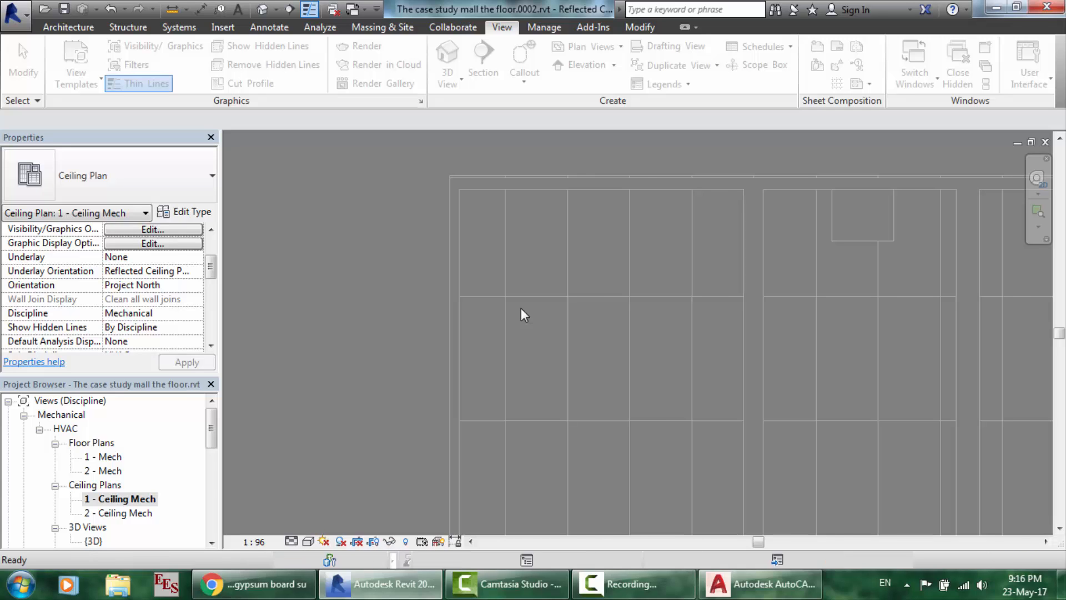
- Start a detail line at the intersection, then cancel it
key("d")
key("l")
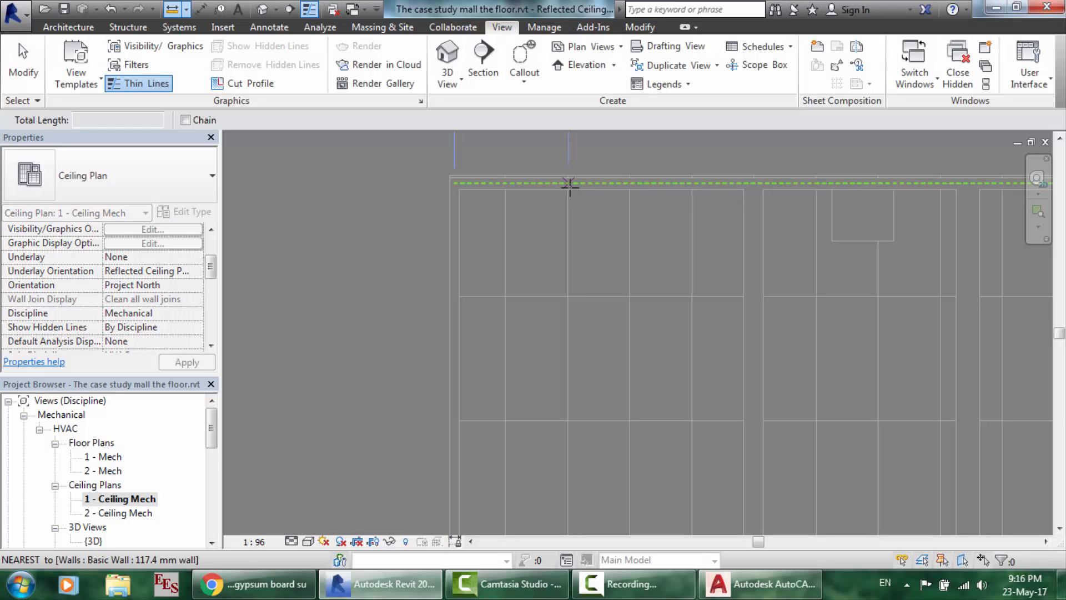
left_click(568, 190)
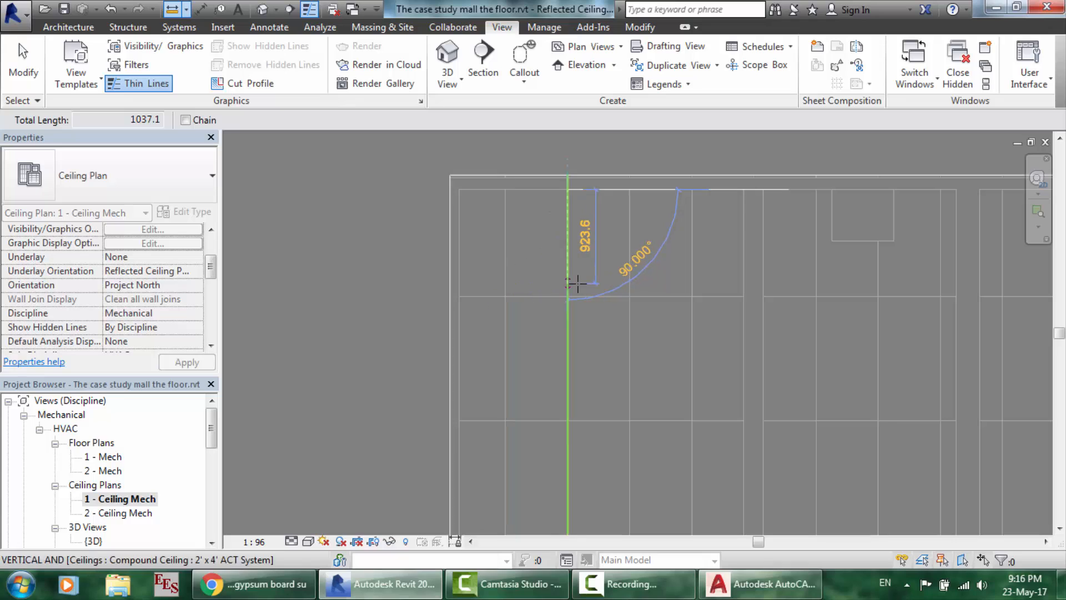
key("Escape")
key("Escape")
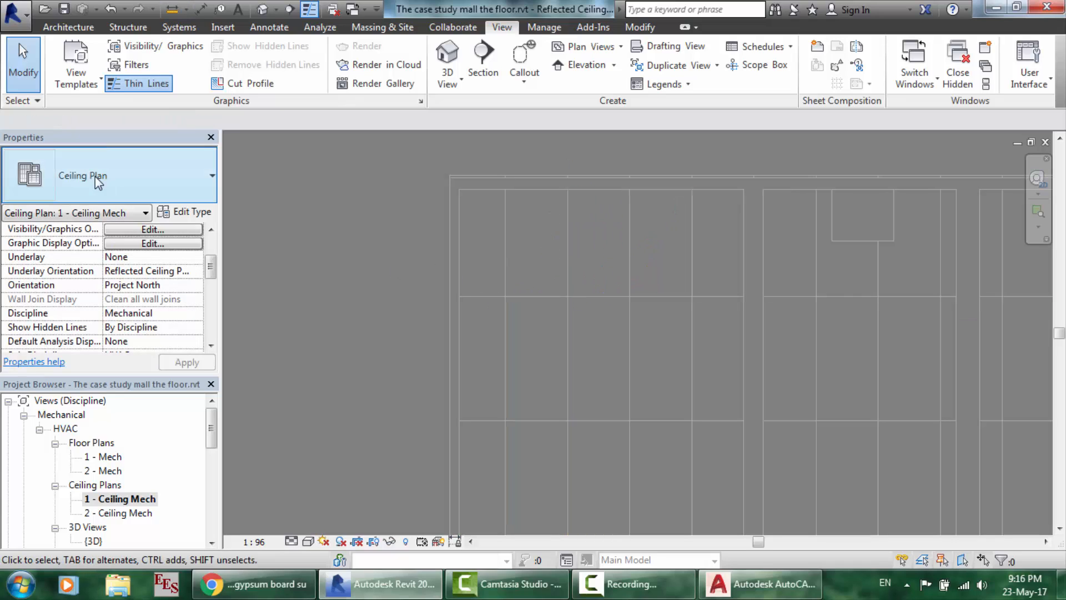
- Switch the selected ceiling to 300mm*300mm suspended ceiling, then to Basic Ceiling : Generic
left_click(619, 295)
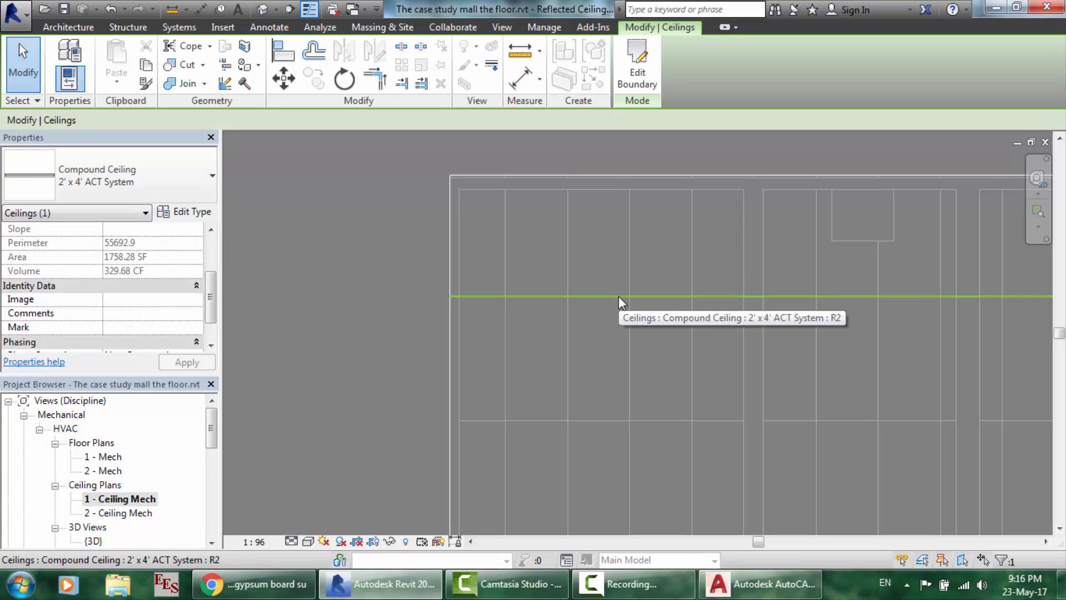
left_click(81, 184)
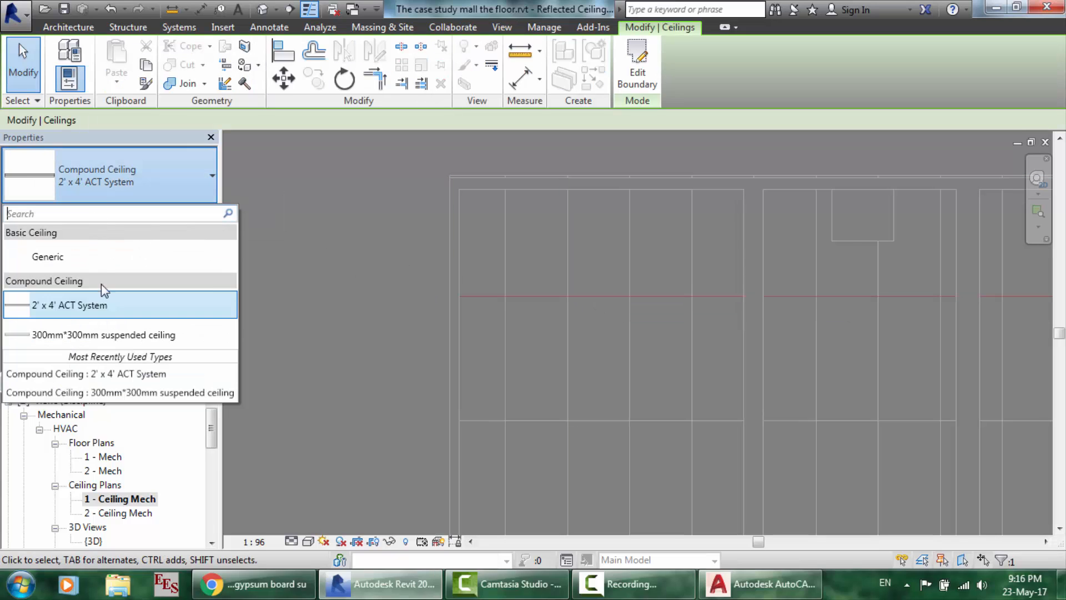
left_click(98, 341)
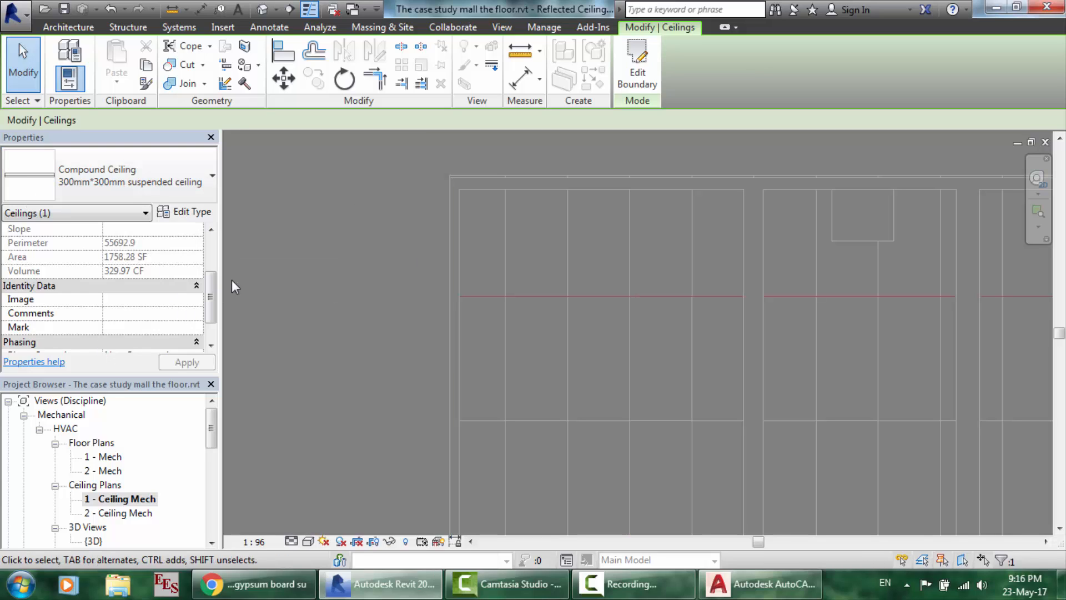
left_click(161, 173)
left_click(58, 255)
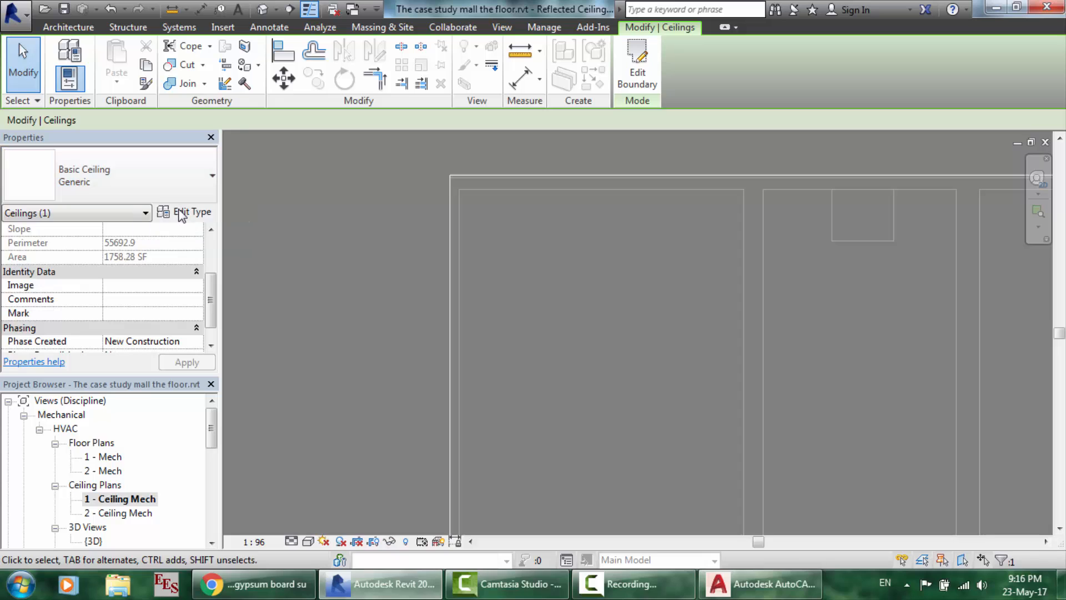
- Duplicate Generic as basic type '300*300 suspended ceiling', apply it, and review the type list
left_click(180, 214)
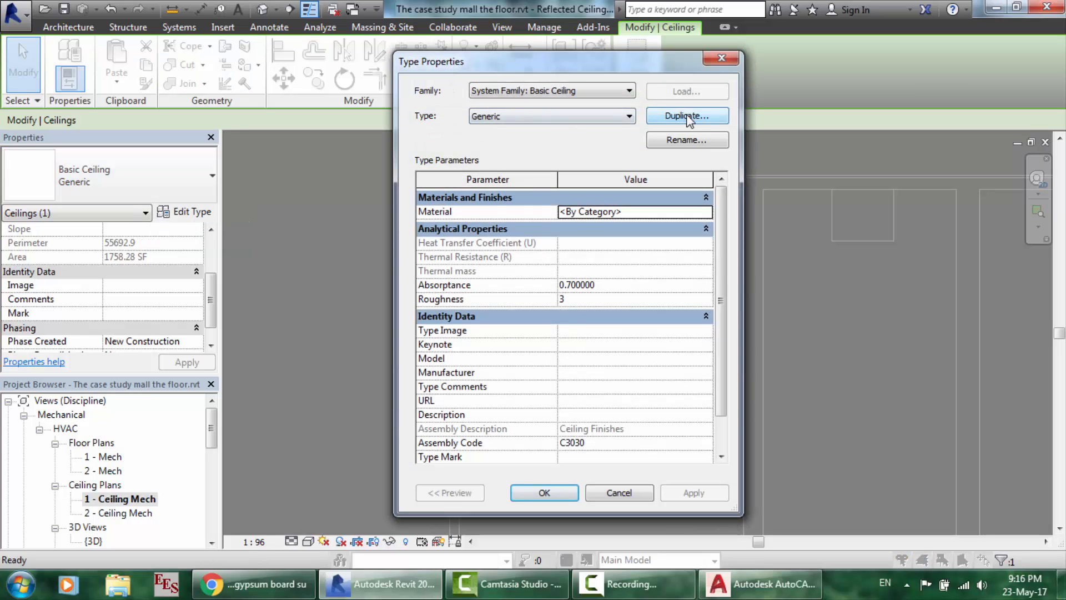
left_click(689, 117)
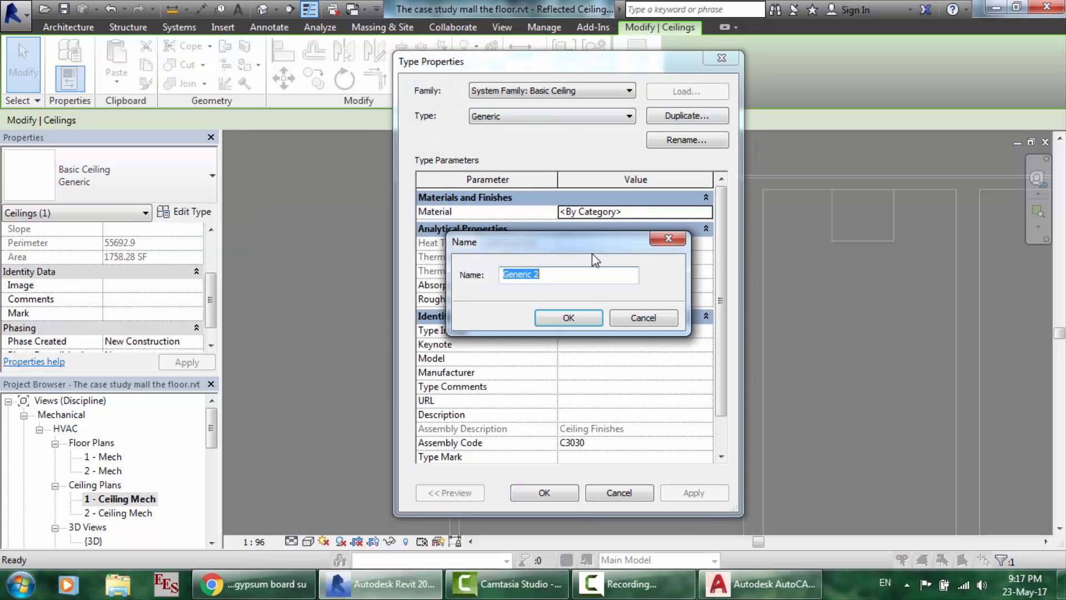
type("300*300 suspended ceiling")
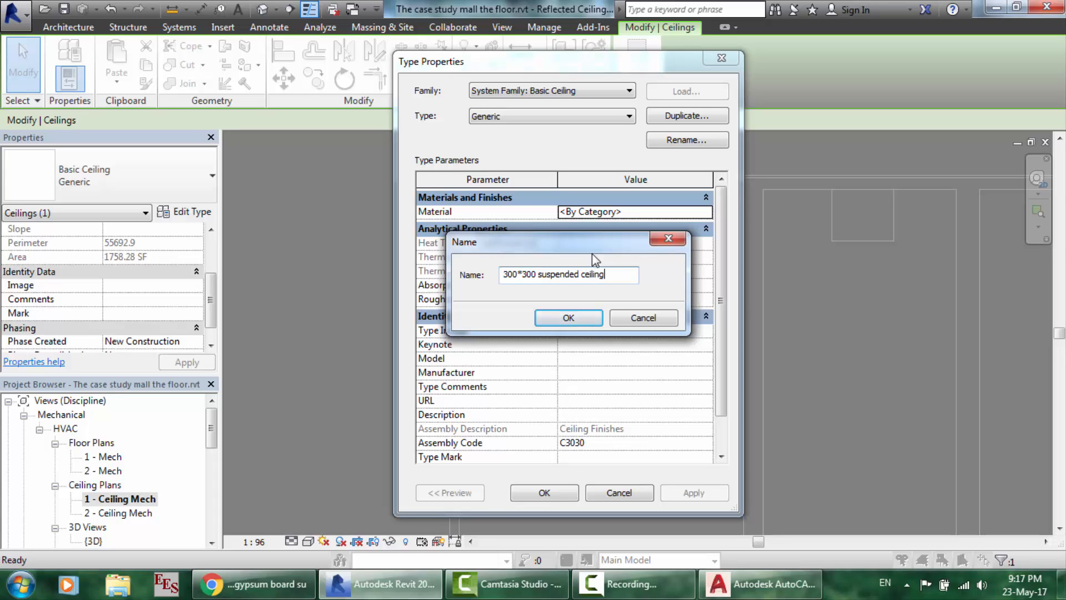
key("Return")
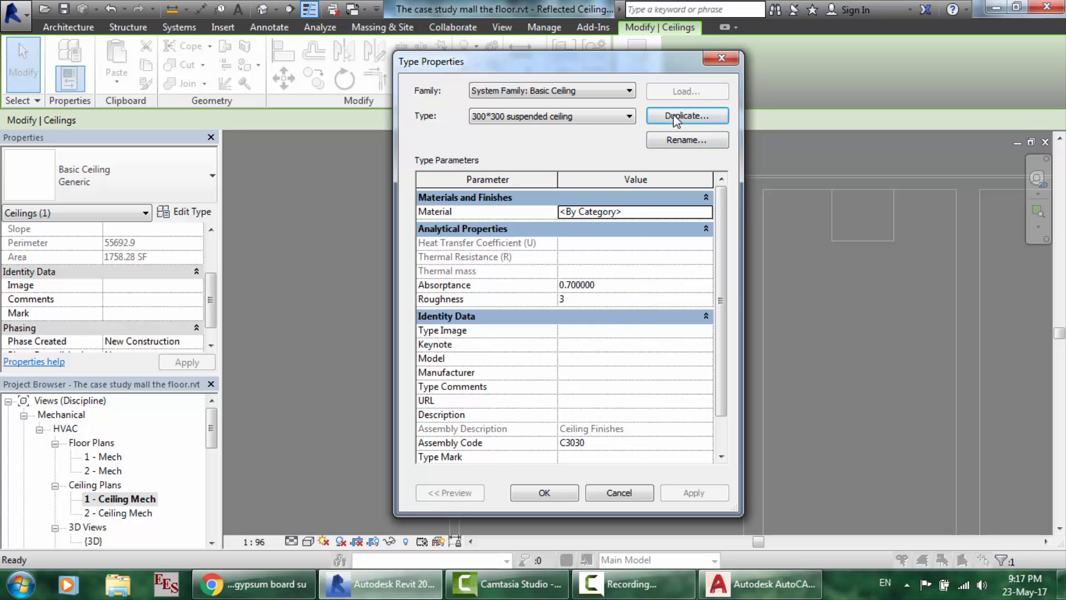
left_click(546, 493)
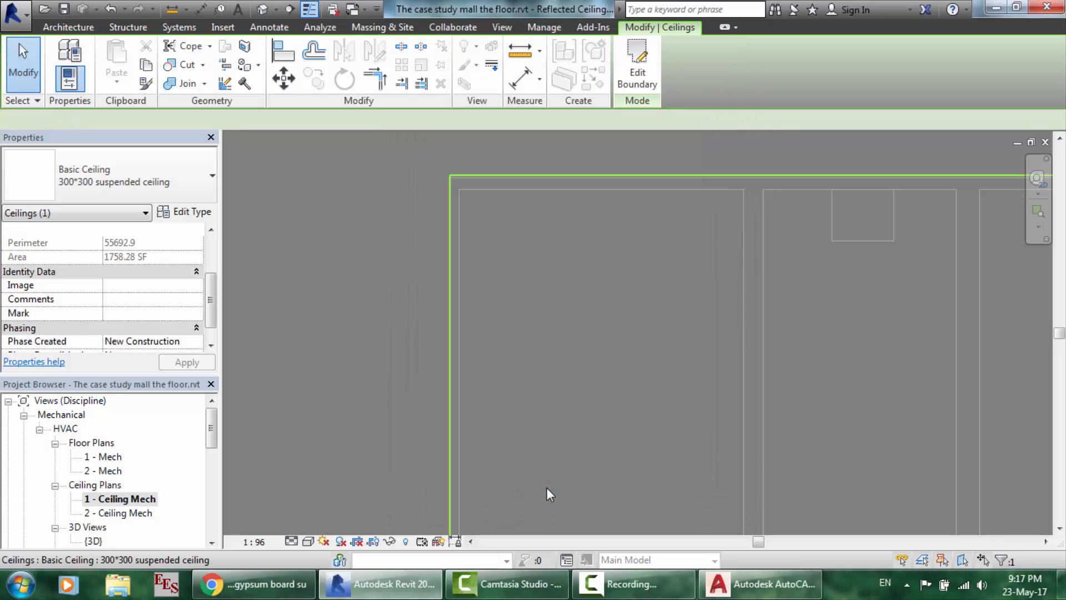
left_click(125, 189)
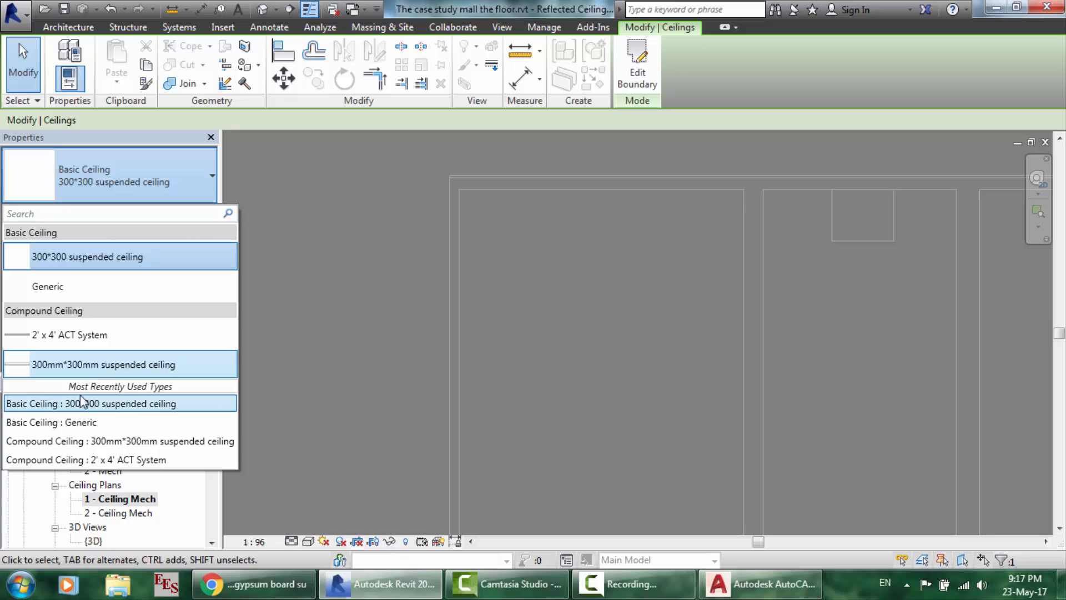
- In the type's Material Browser, duplicate Acoustic Ceiling Tile 24 x 48 and begin naming it '300'
left_click(85, 260)
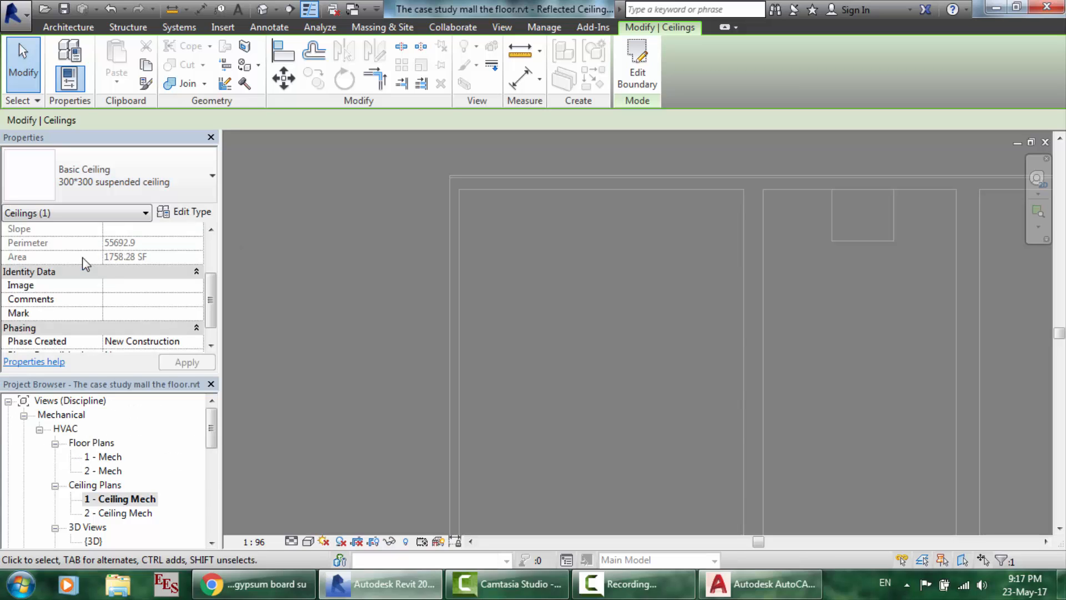
left_click(194, 212)
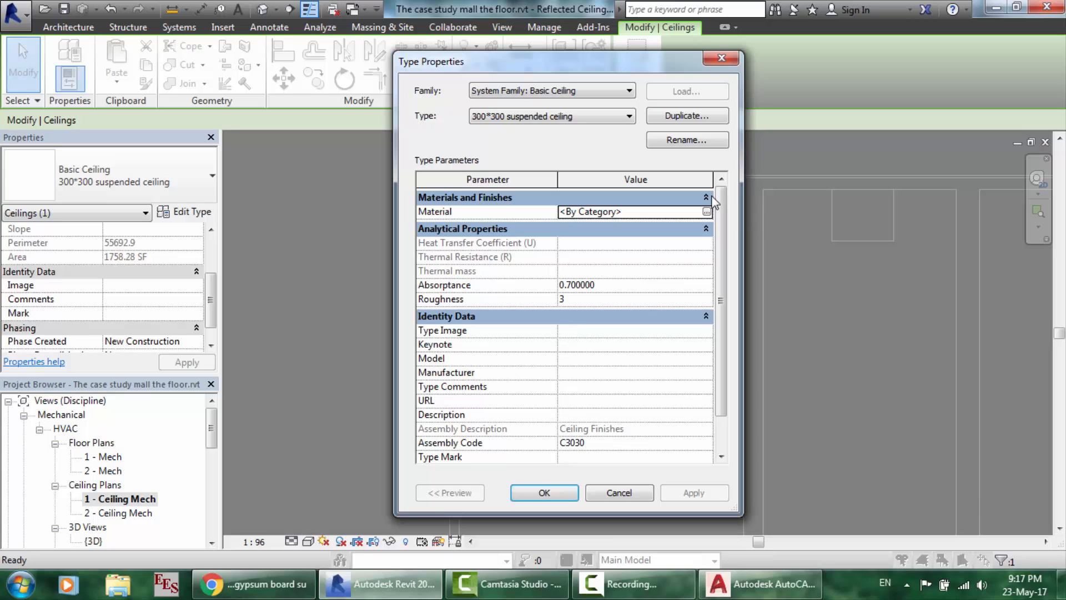
left_click(692, 210)
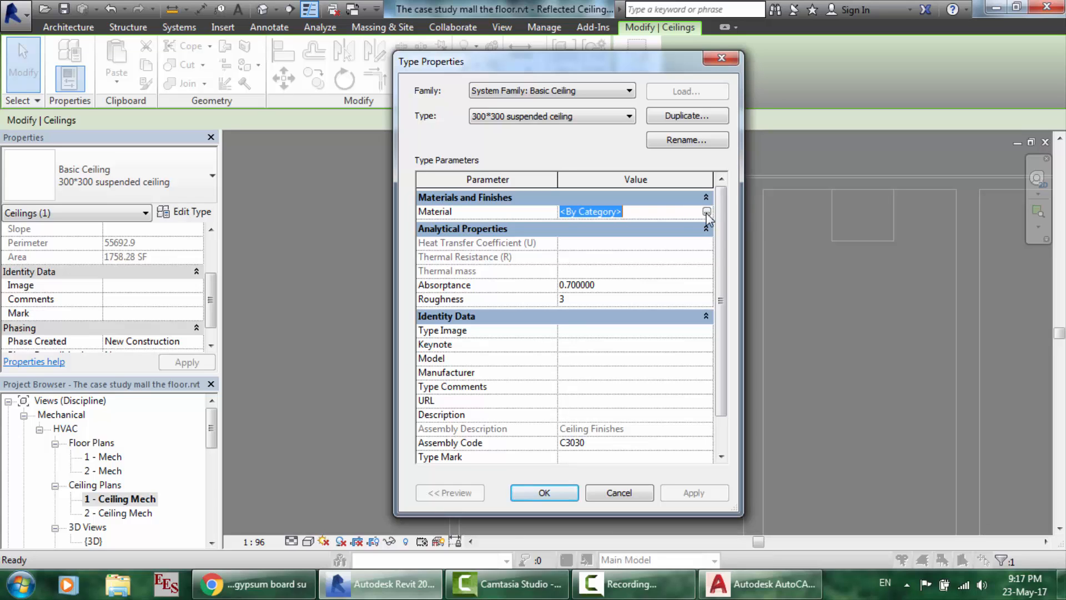
left_click(706, 211)
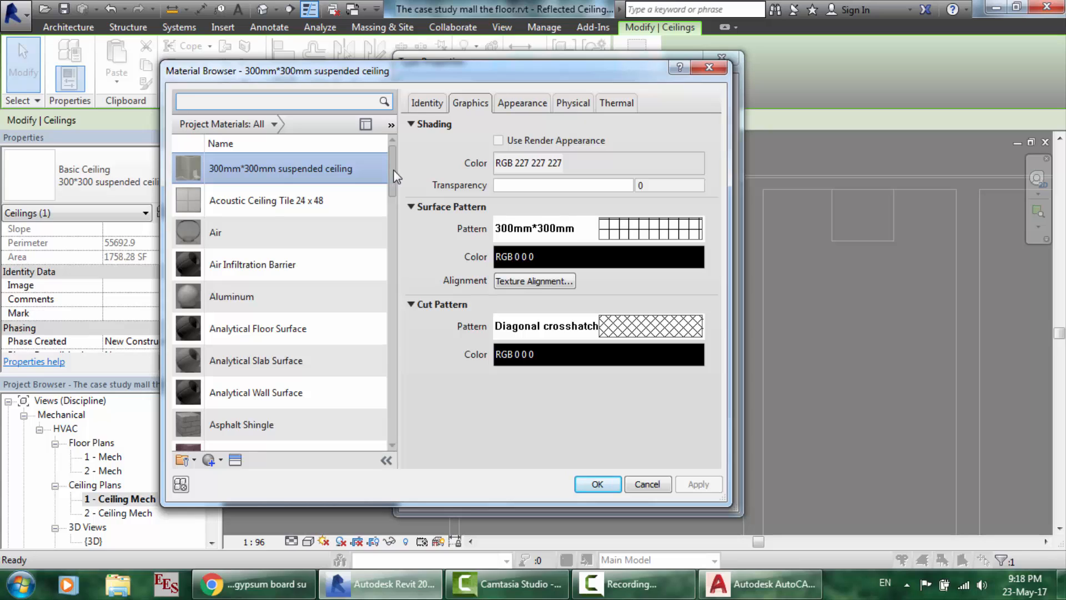
mouse_move(395, 169)
left_mouse_down()
mouse_move(396, 213)
mouse_move(397, 154)
left_mouse_up()
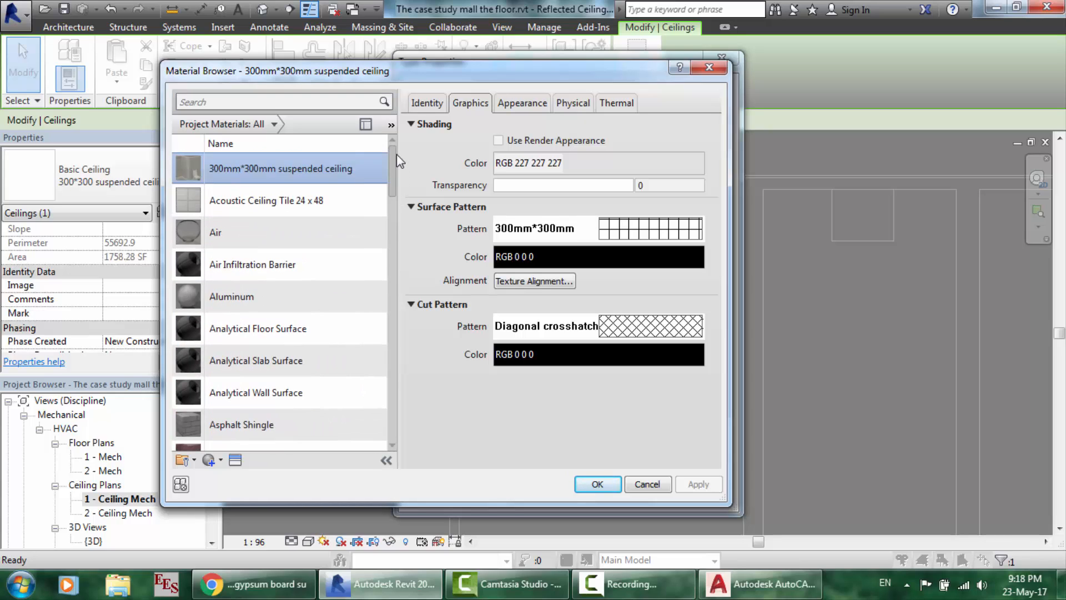
left_click(252, 198)
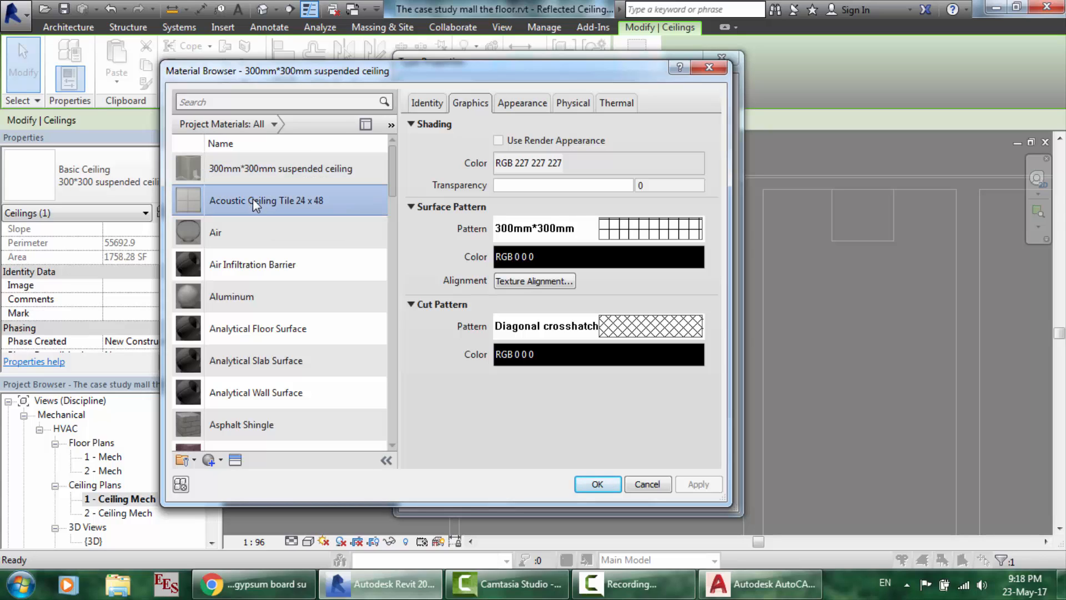
right_click(252, 198)
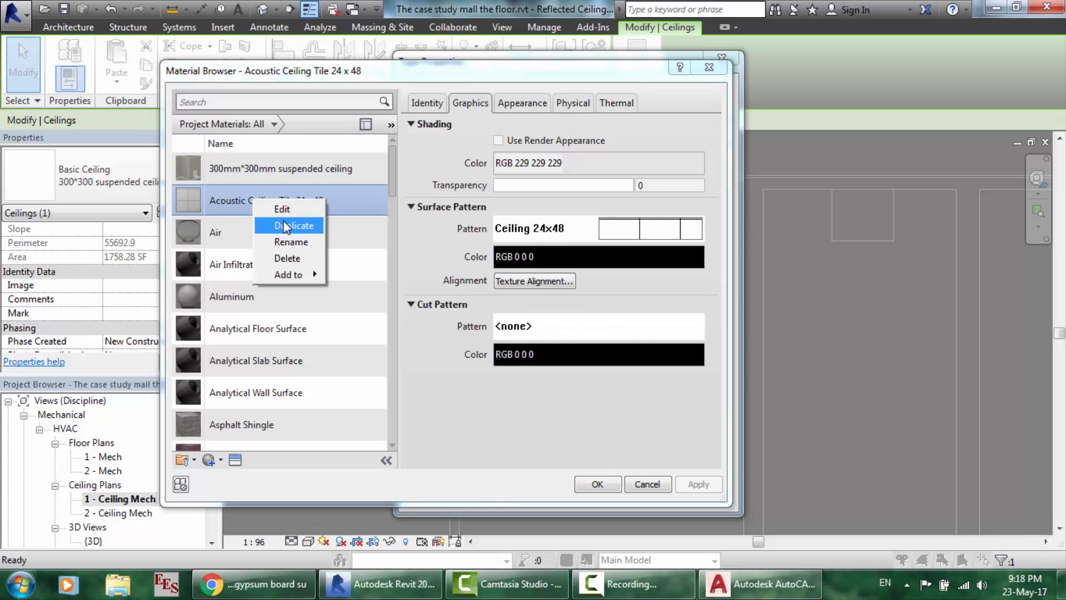
left_click(283, 221)
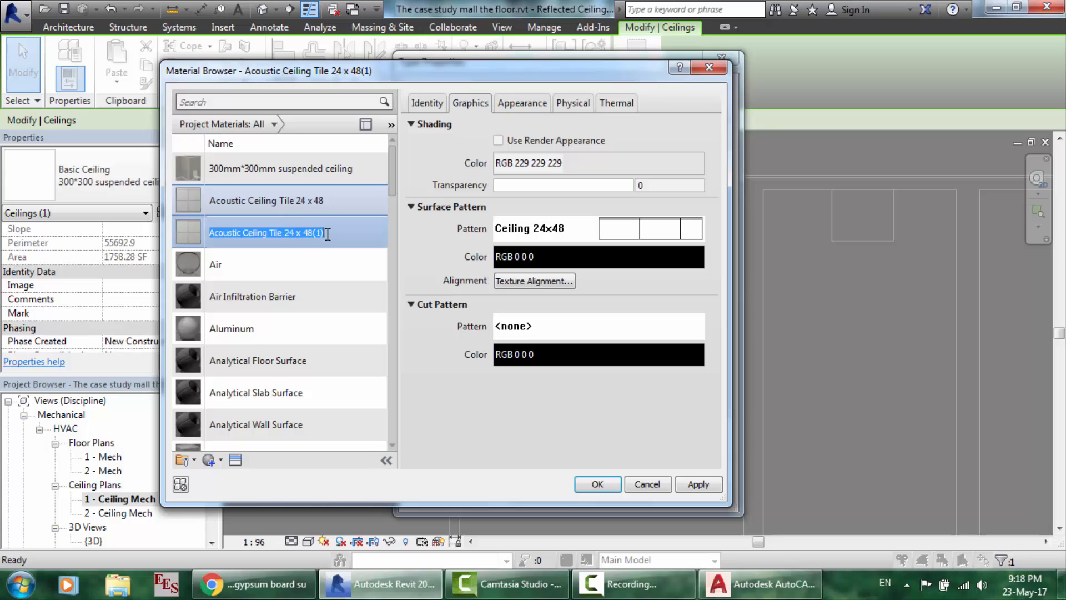
type("300*300 suspended ceiling")
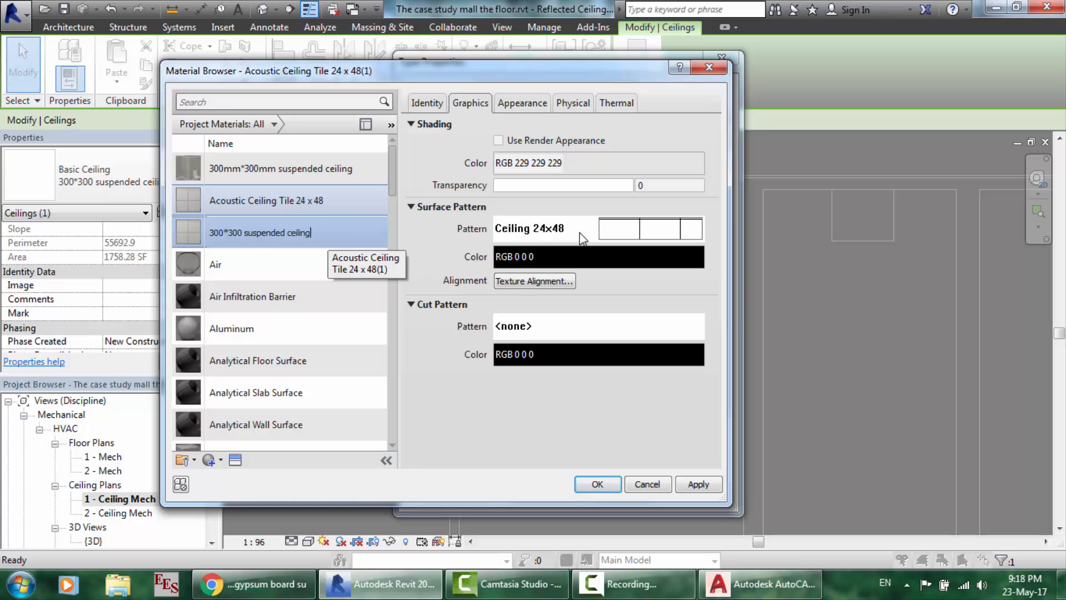
- Edit the Ceiling 24x24 surface pattern and rename it '300*300 suspended ceiling'
left_click(606, 226)
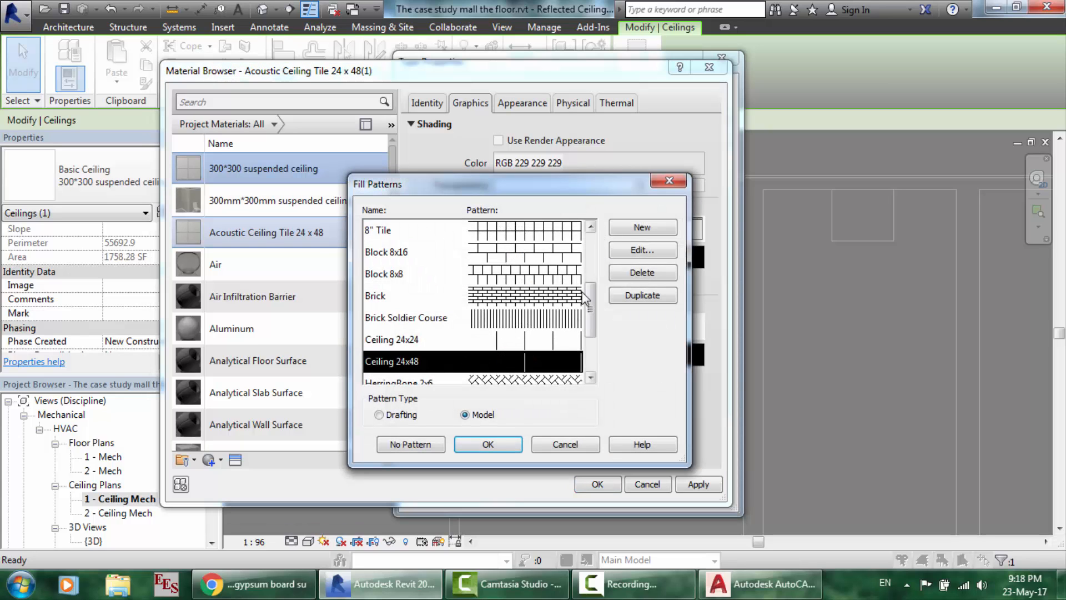
left_click(550, 340)
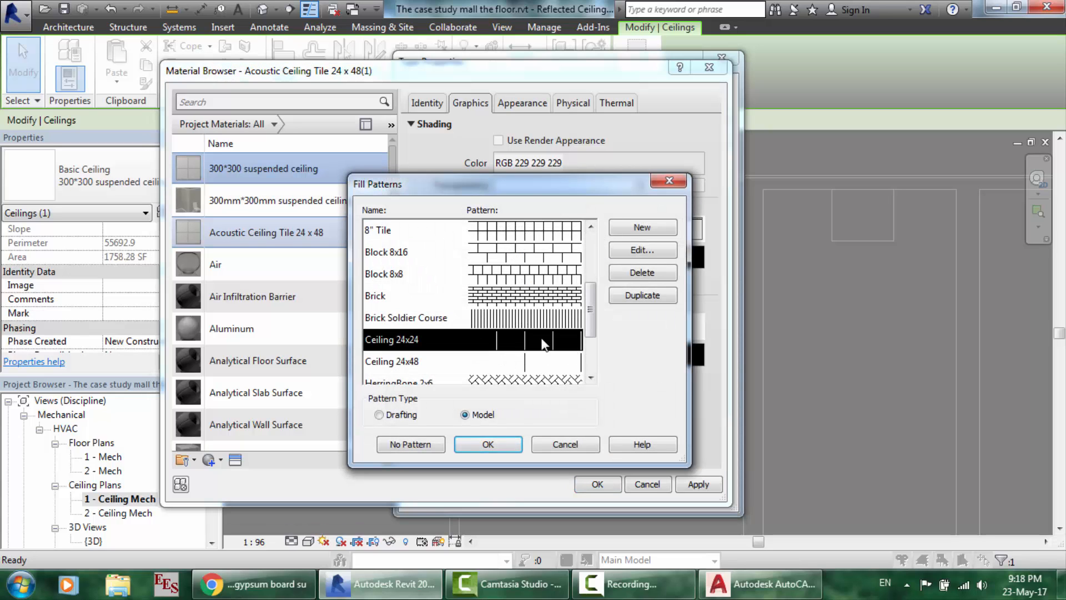
left_click(643, 250)
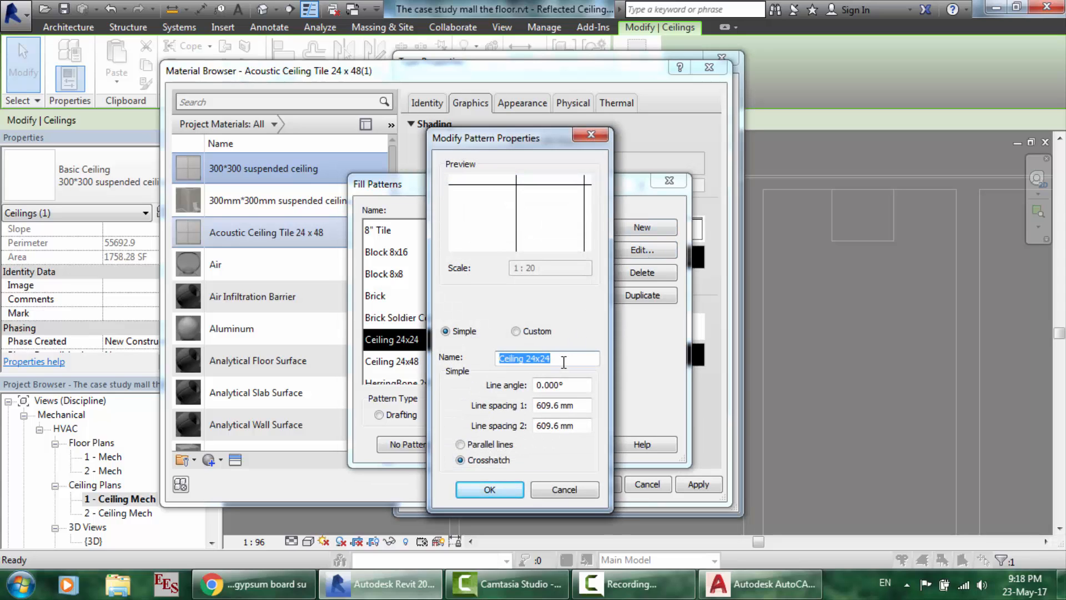
type("300*300 suspended ce")
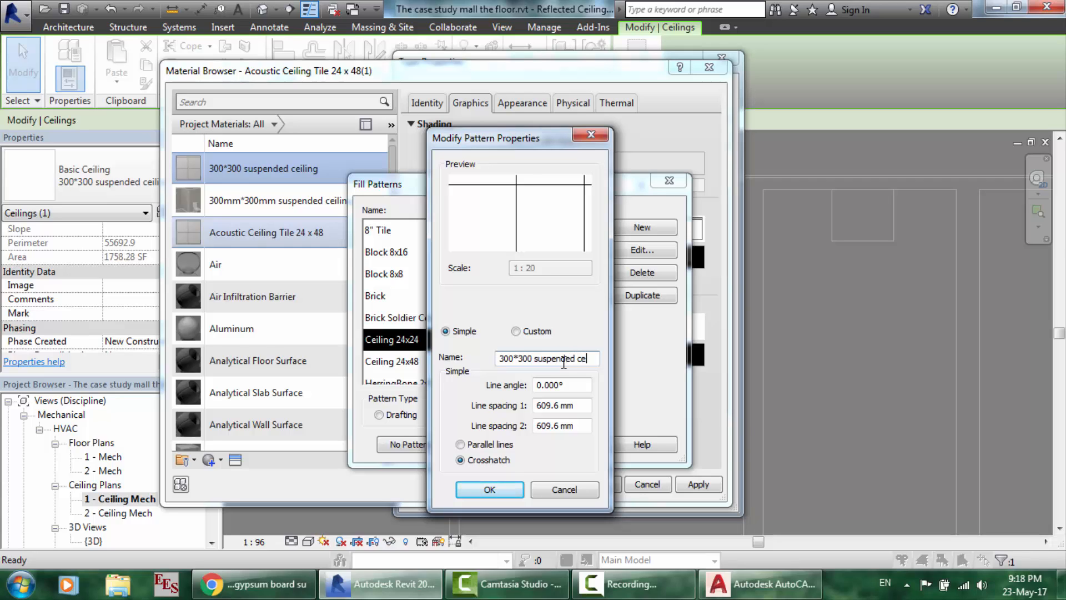
type("iling")
- Set both line spacings to 300 mm, then apply the pattern to the material and confirm
left_click_drag(582, 408, 535, 426)
key("BackSpace")
type("300300")
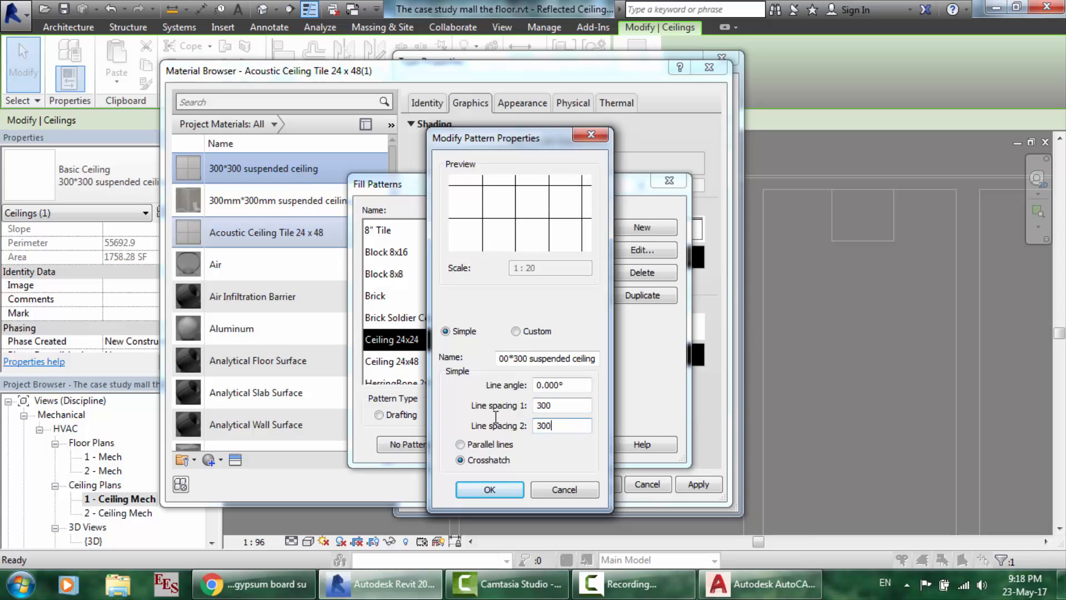
left_click(505, 488)
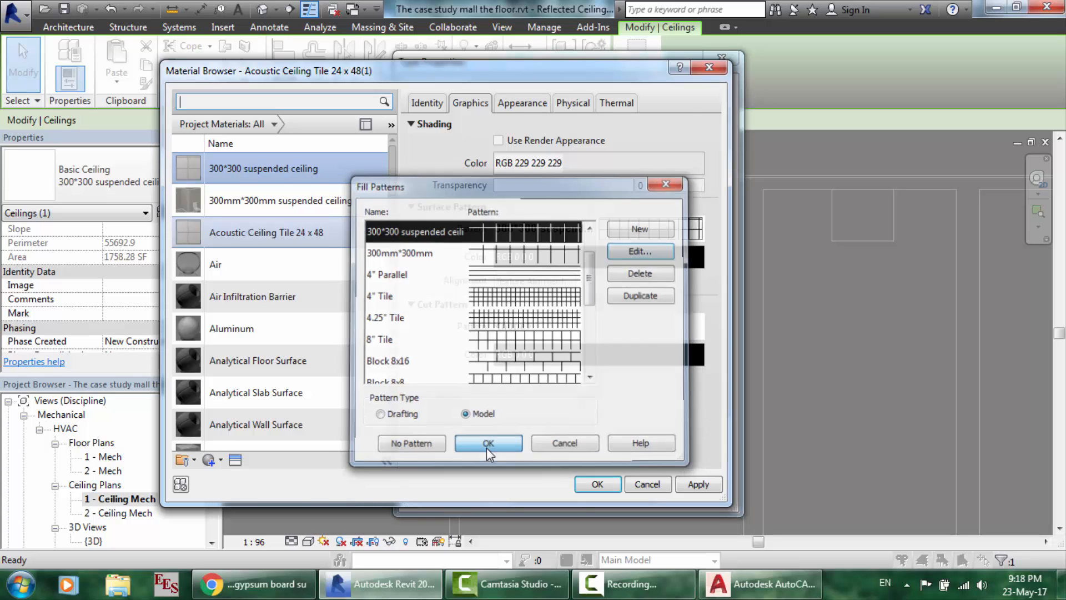
left_click(487, 448)
left_click(611, 482)
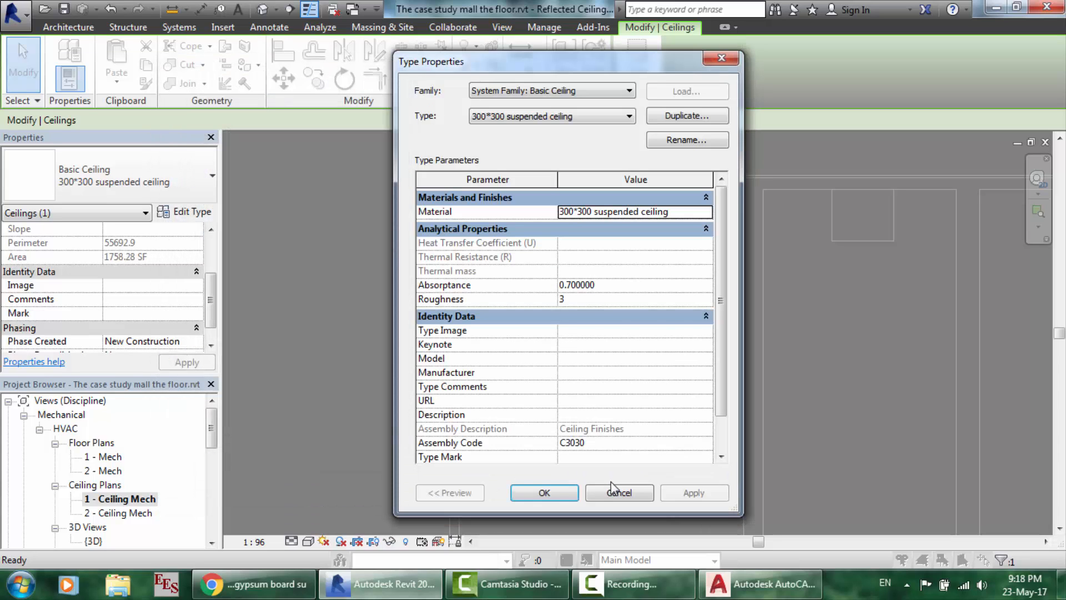
- Confirm the type properties and switch the ceiling to the 300*300 suspended ceiling type
left_click(544, 493)
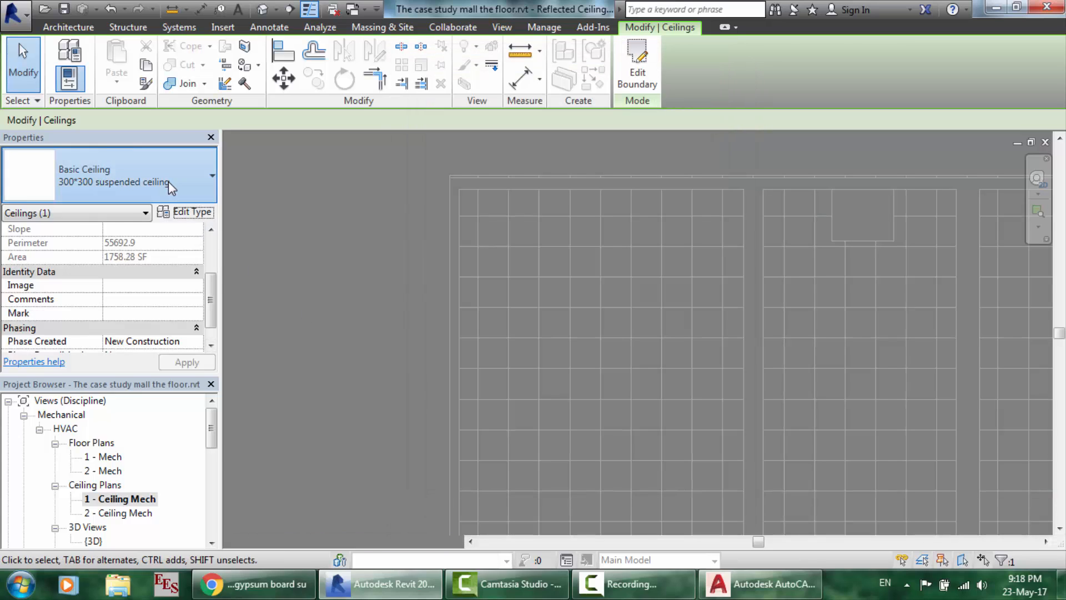
left_click(168, 182)
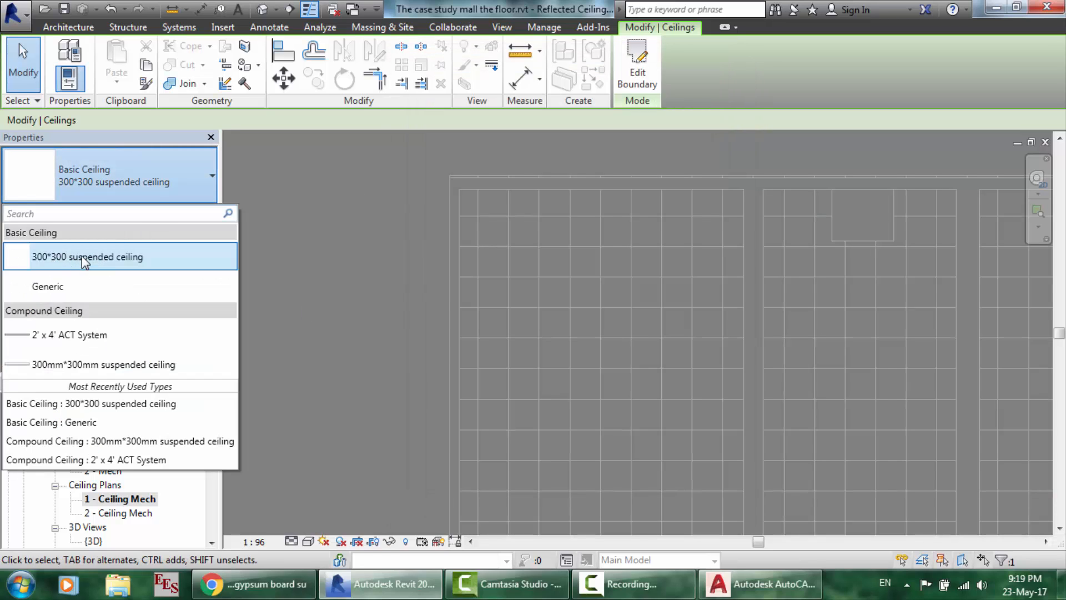
left_click(189, 254)
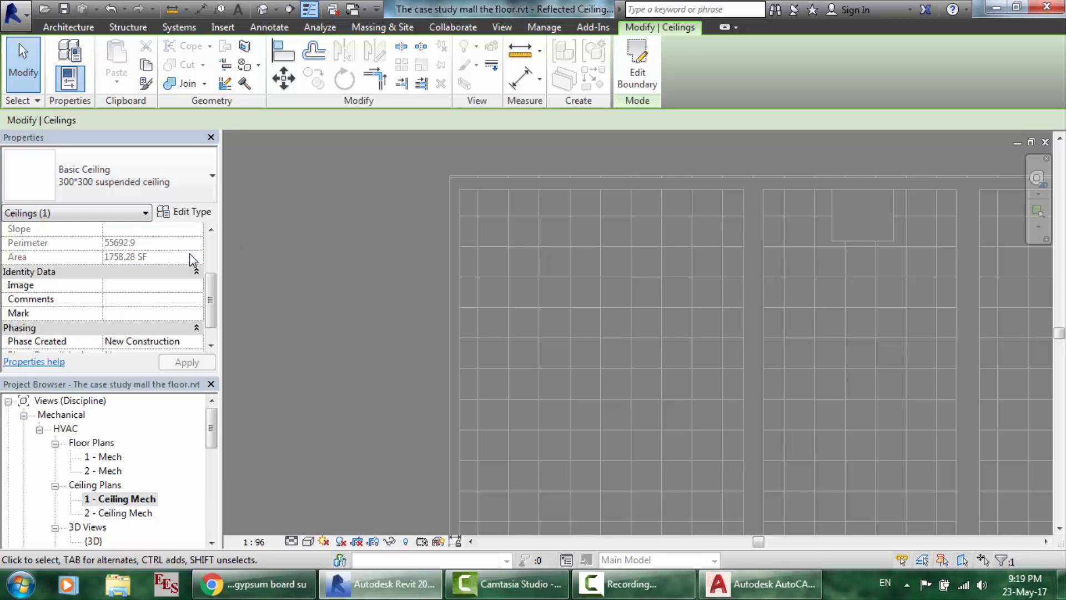
- Start a new sketched ceiling with a rectangular boundary in the Ceiling tool
left_click(68, 27)
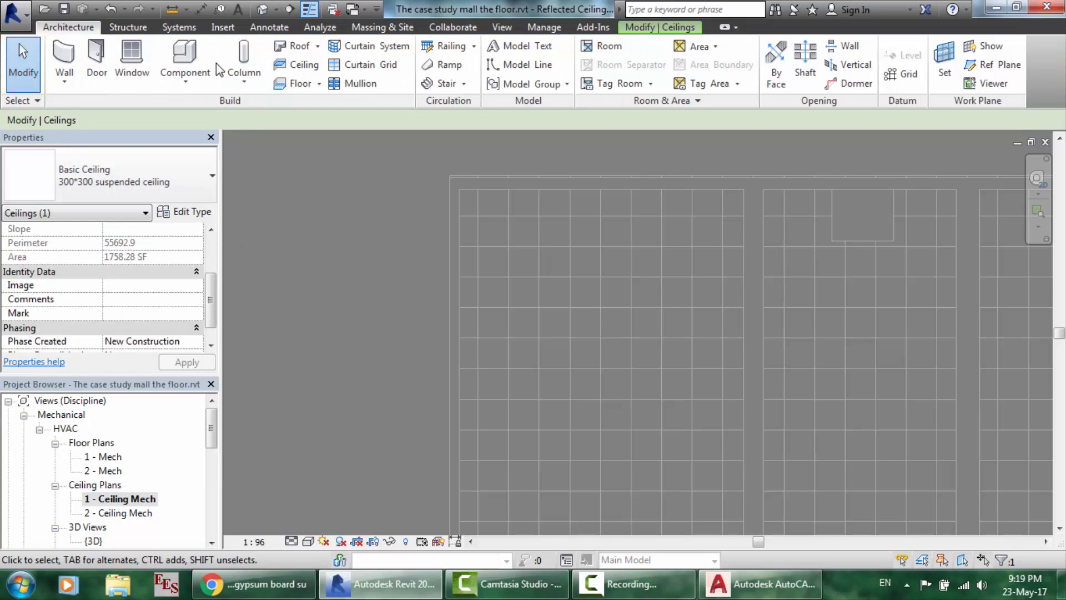
left_click(306, 61)
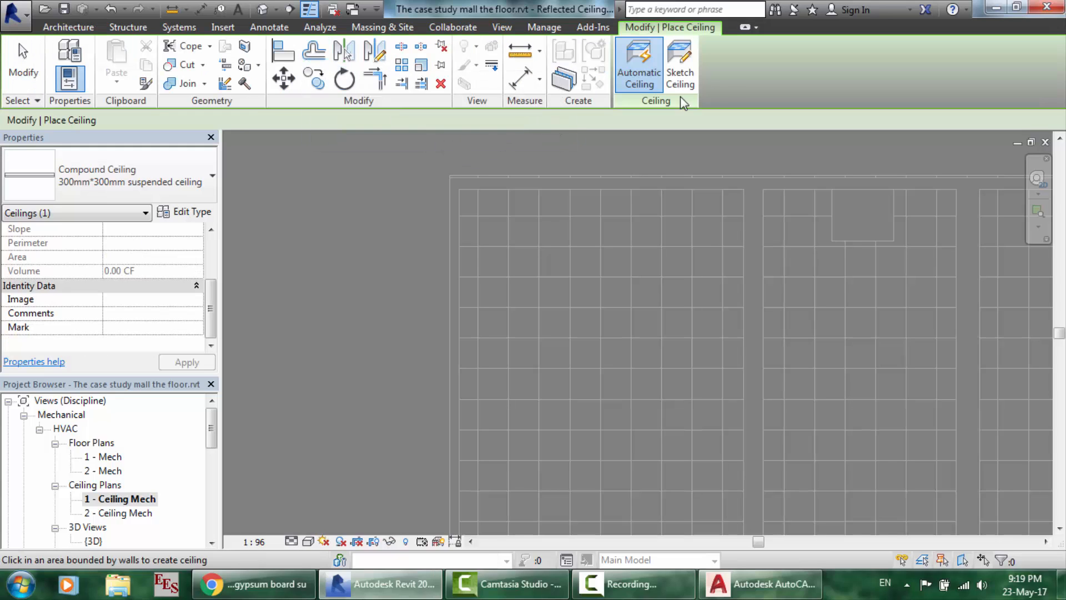
left_click(680, 64)
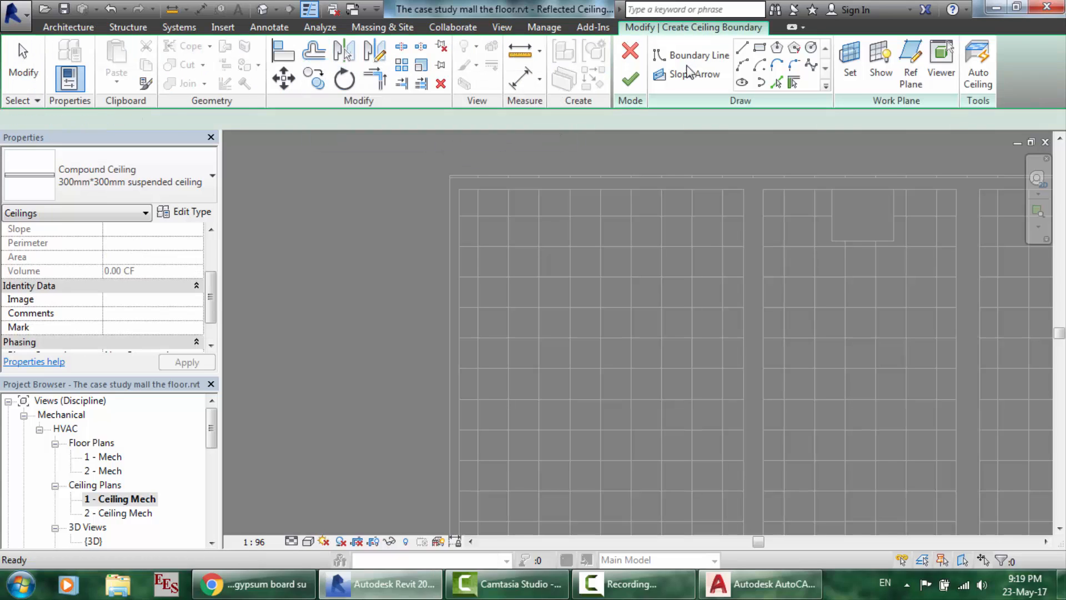
left_click(760, 48)
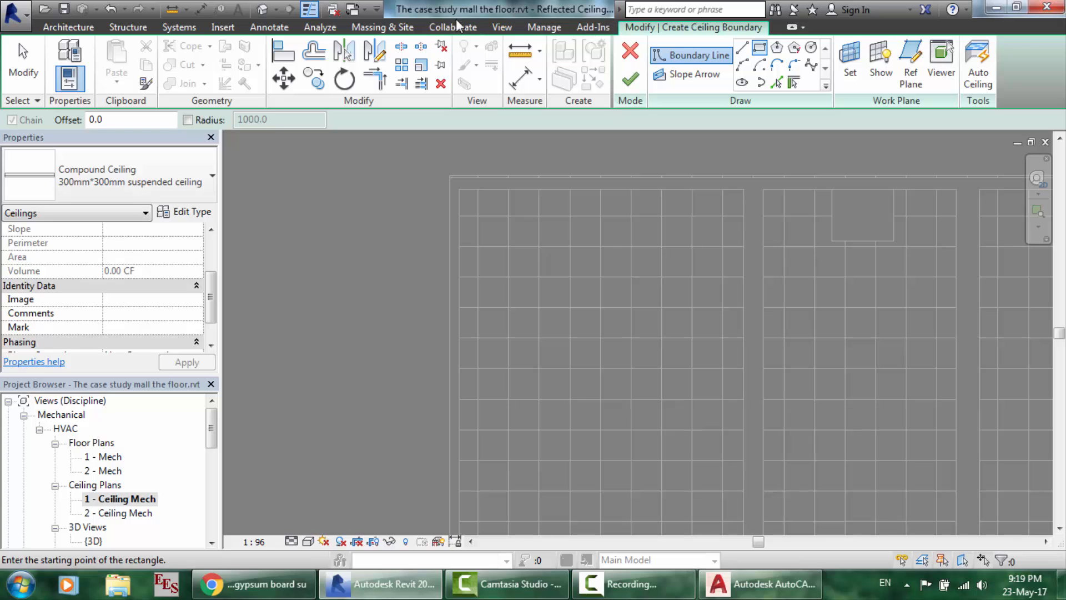
- Turn on ceiling1.dwg under Imported Categories in Visibility/Graphics, then end the rectangle tool
left_click(506, 27)
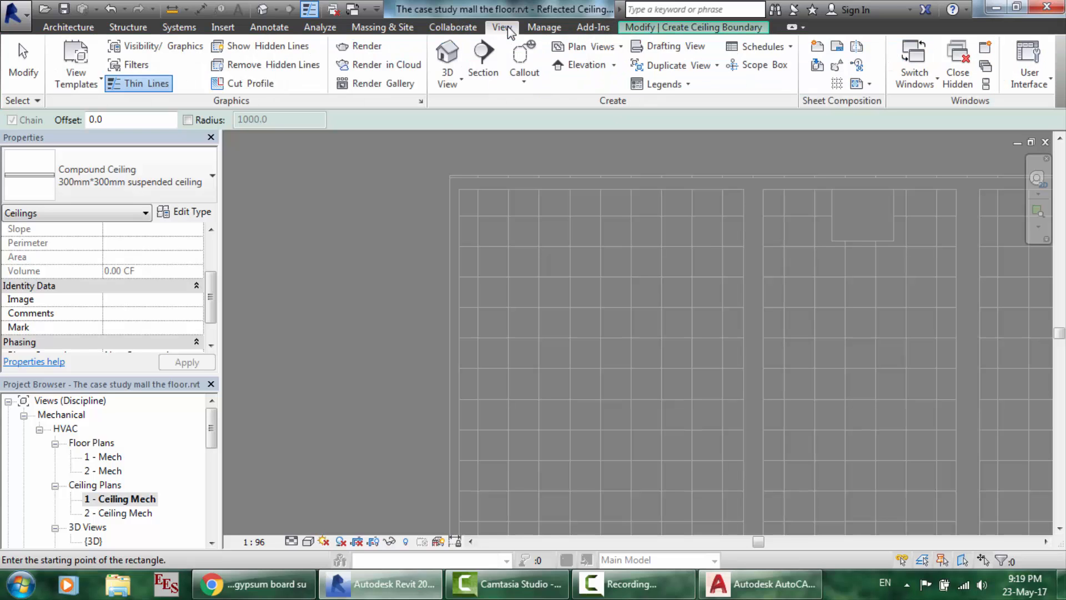
left_click(155, 46)
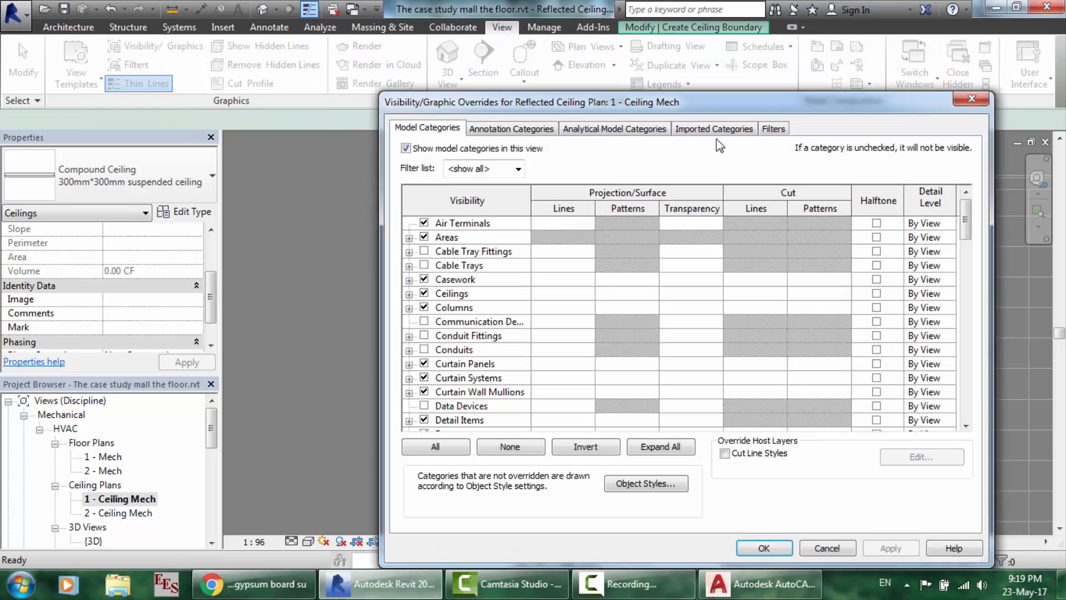
left_click(722, 130)
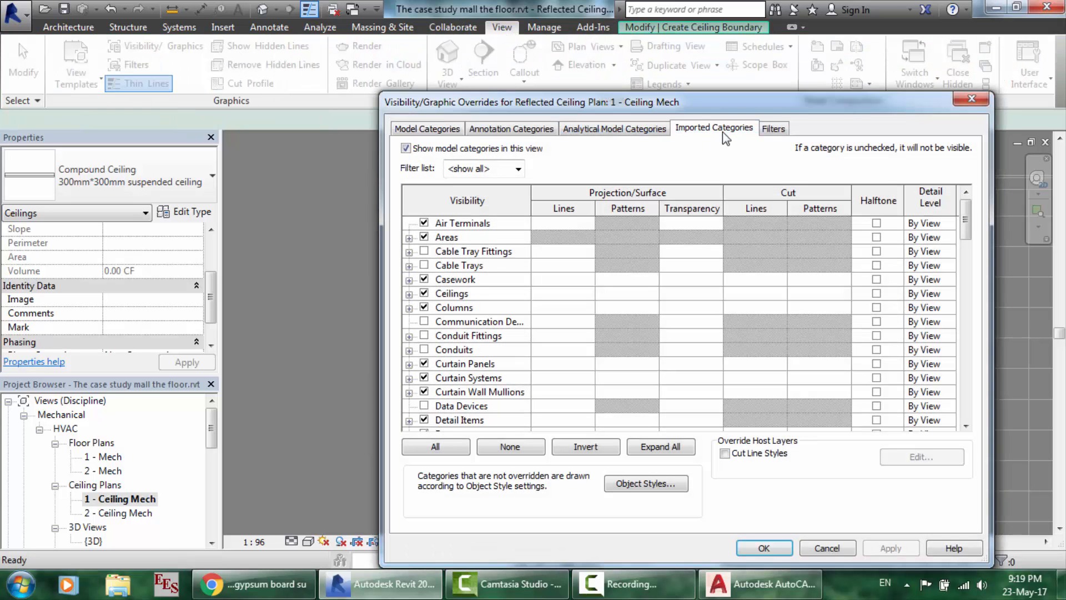
left_click(414, 201)
left_click(424, 199)
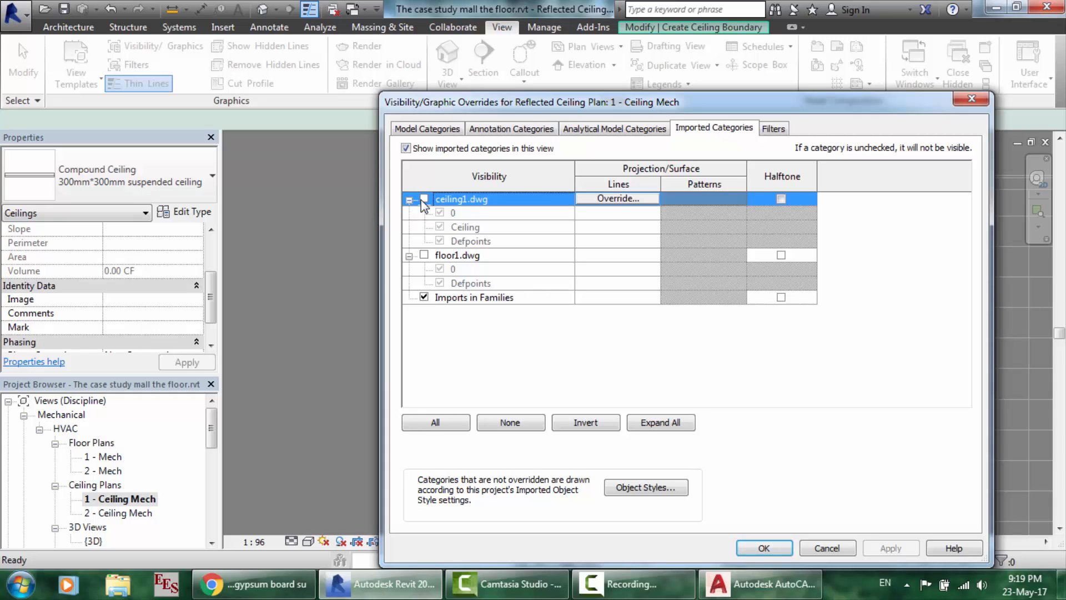
left_click(765, 549)
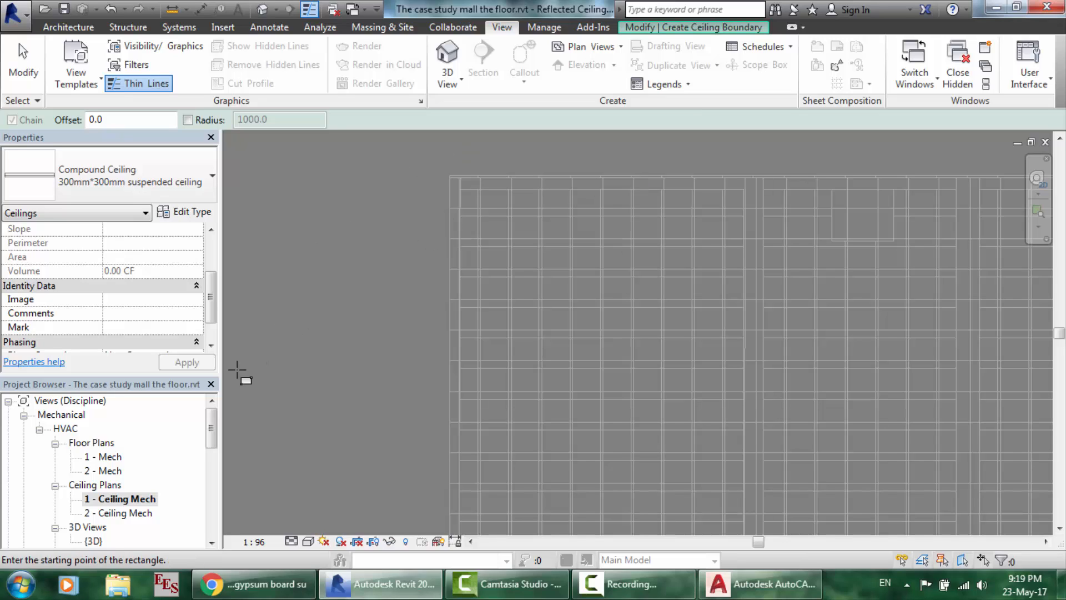
key("Escape")
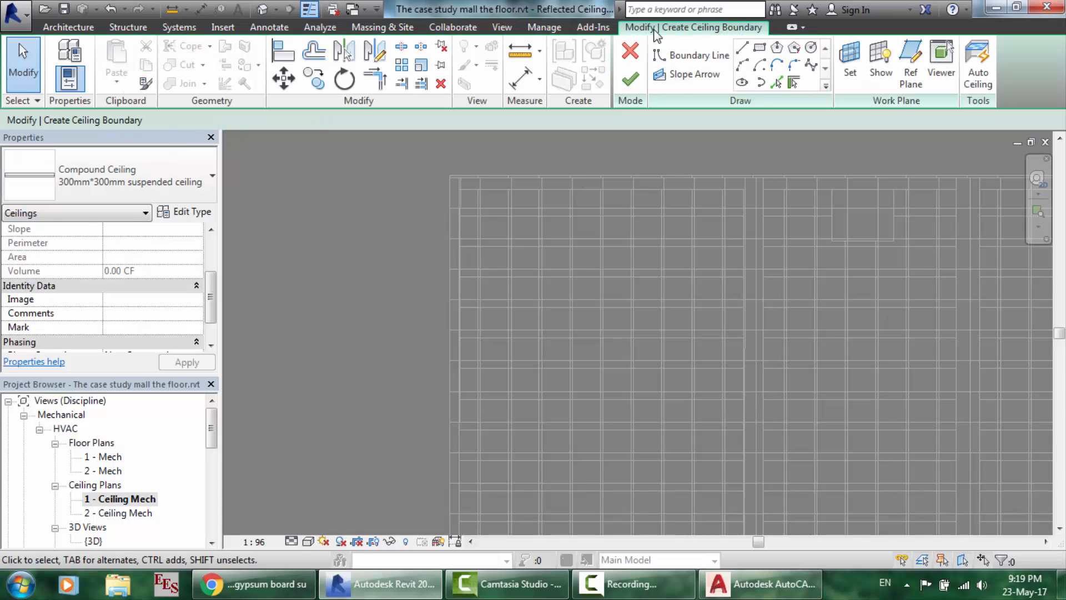
- Discard the unfinished ceiling sketch and delete the existing 300*300 suspended ceiling
left_click(630, 50)
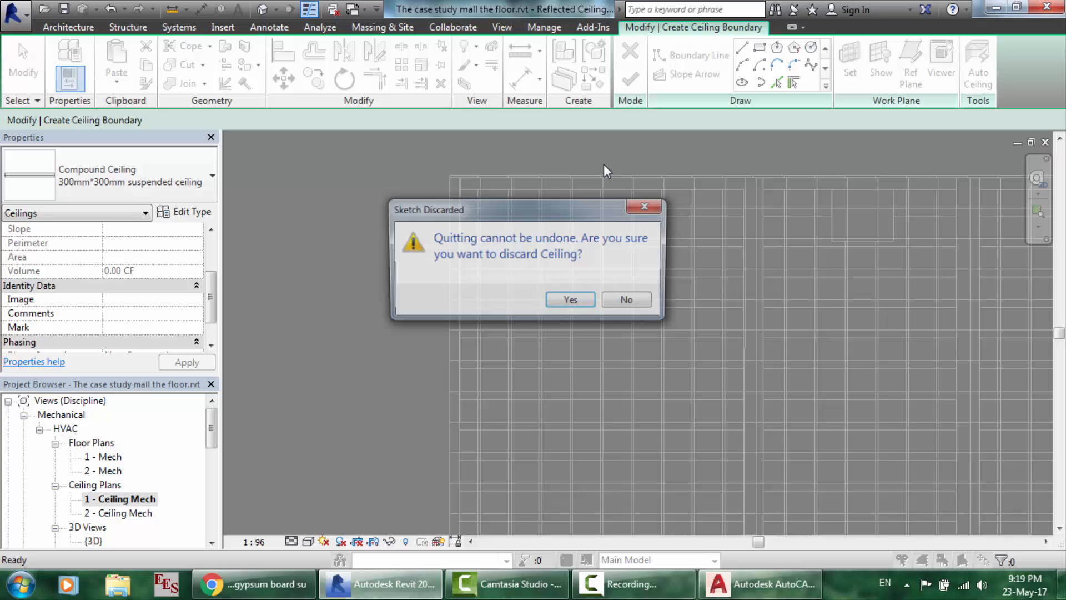
left_click(582, 305)
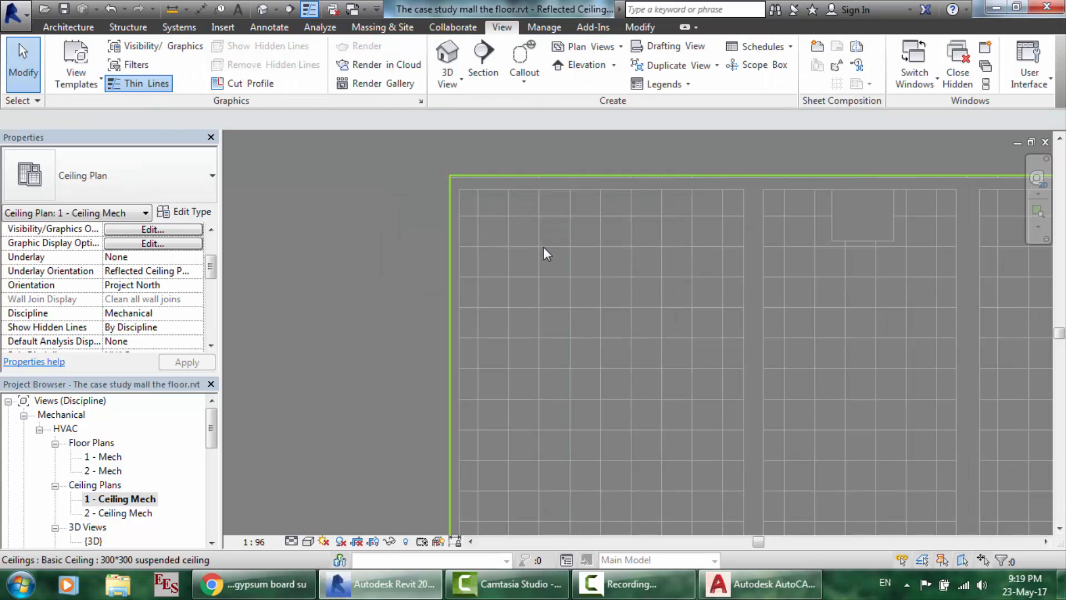
left_click(545, 248)
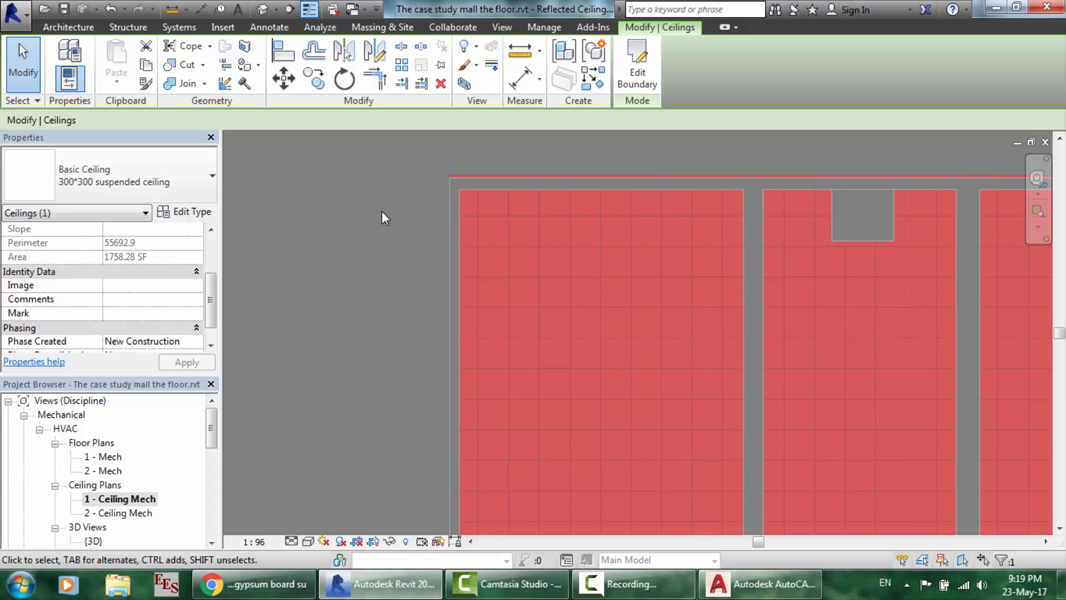
key("Escape")
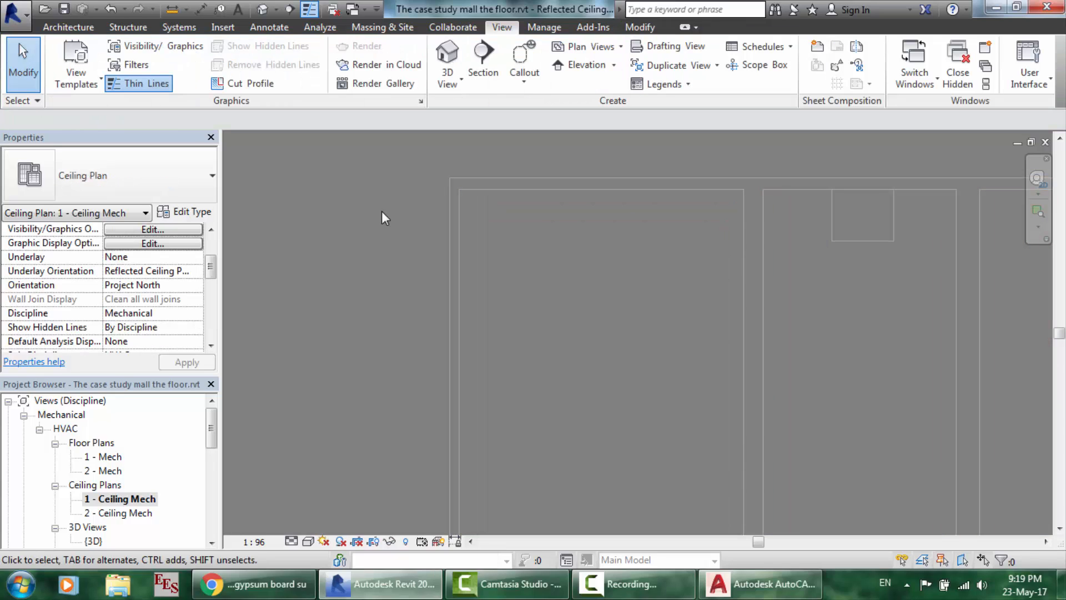
scroll(542, 218, "down", 1)
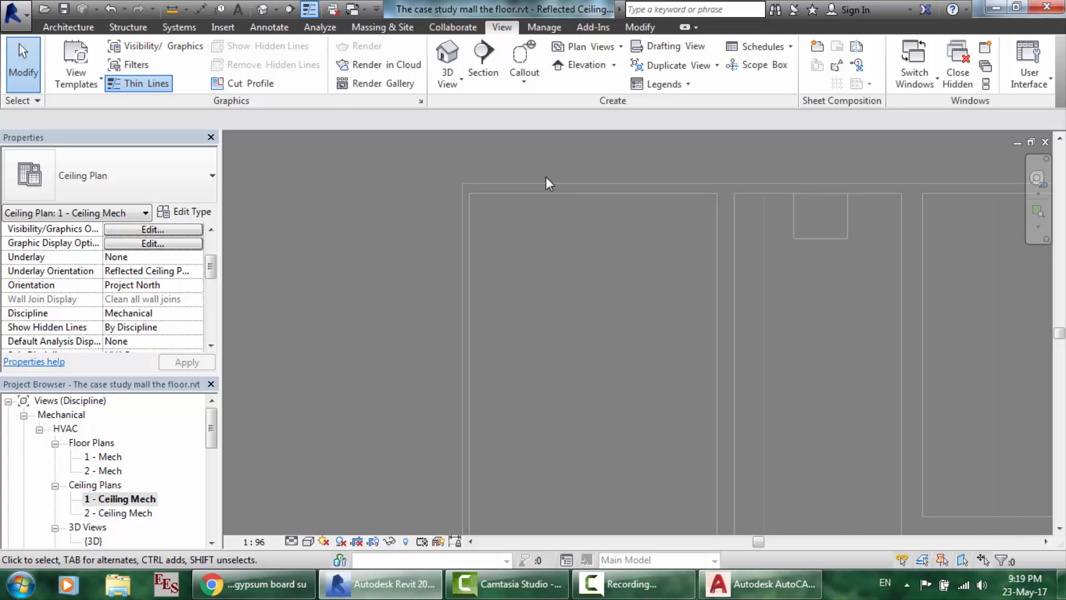
left_click(542, 27)
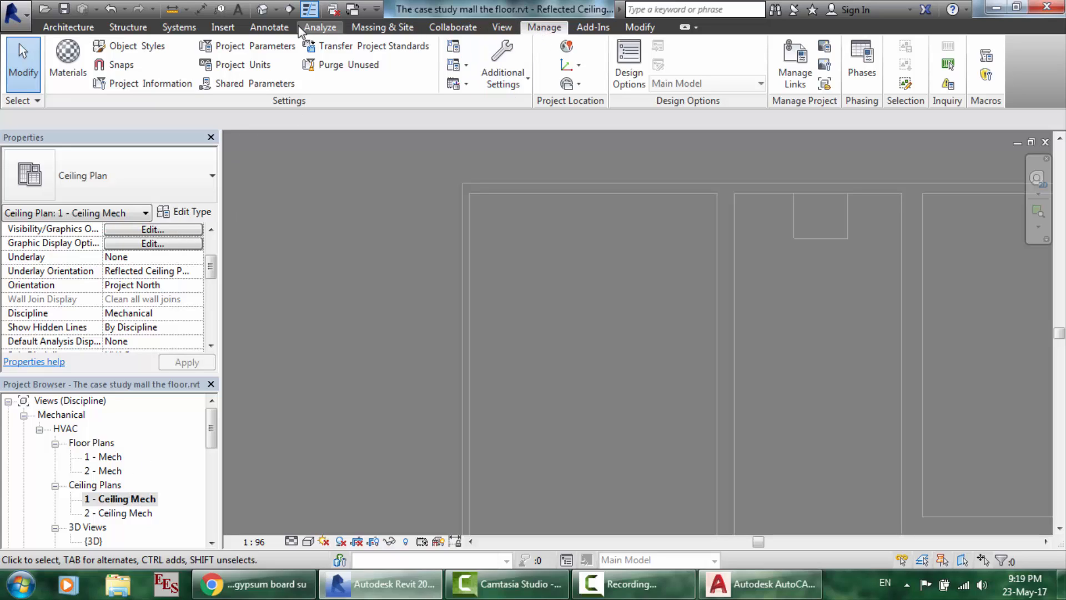
- Start ceiling placement and re-enable ceiling1.dwg under Imported Categories in Visibility/Graphics
left_click(94, 27)
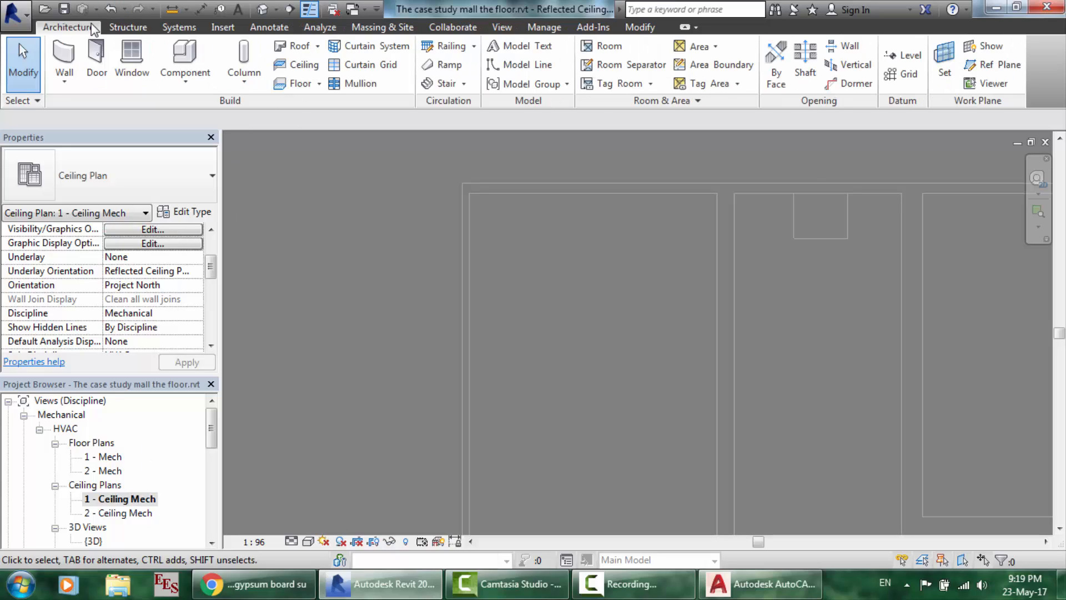
left_click(297, 64)
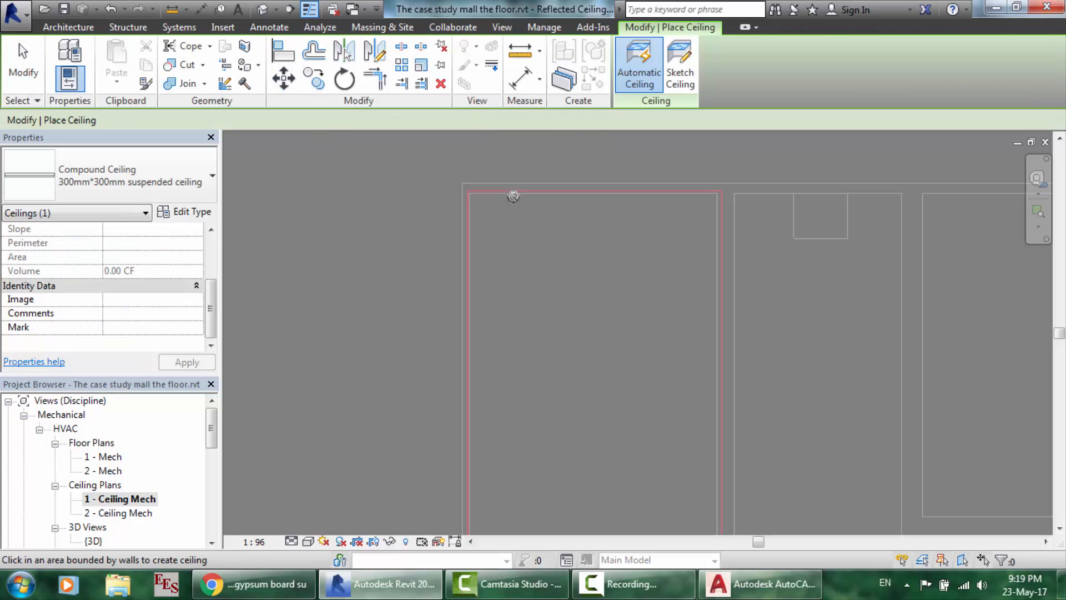
left_click(501, 29)
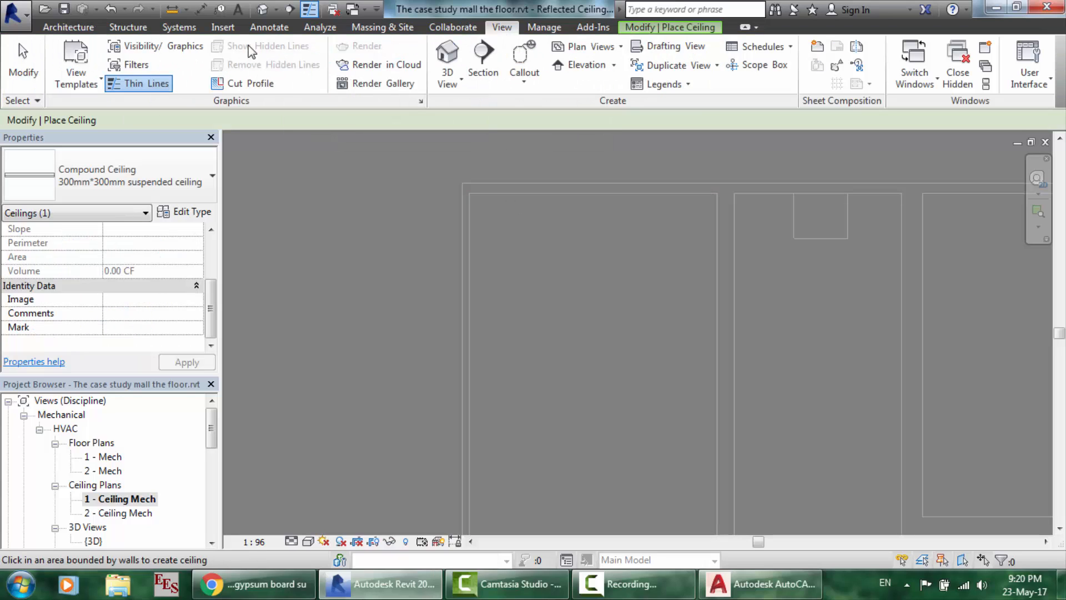
left_click(183, 46)
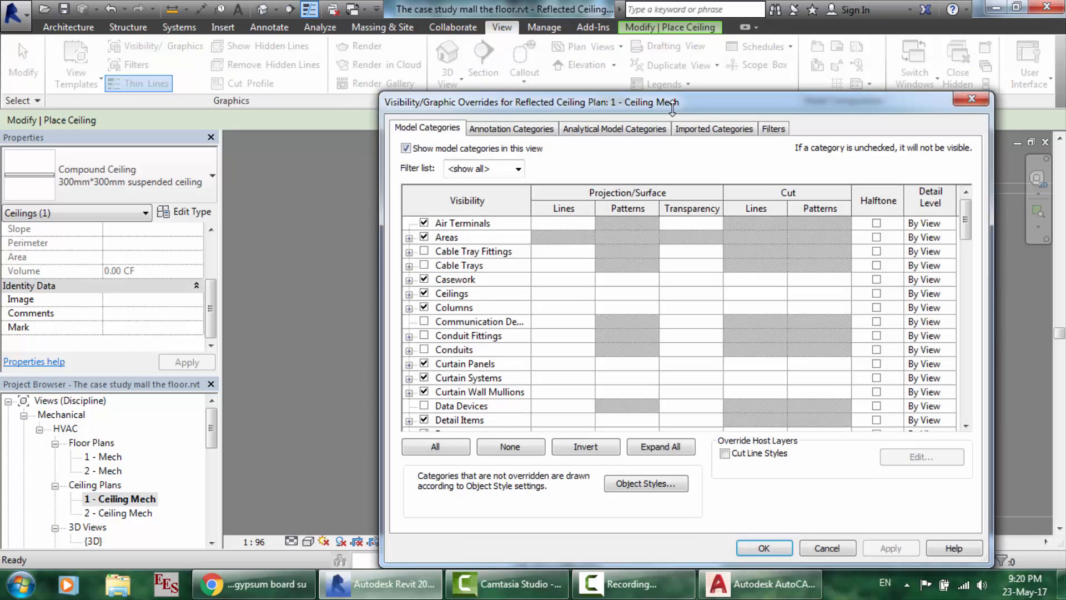
left_click(706, 129)
left_click(424, 199)
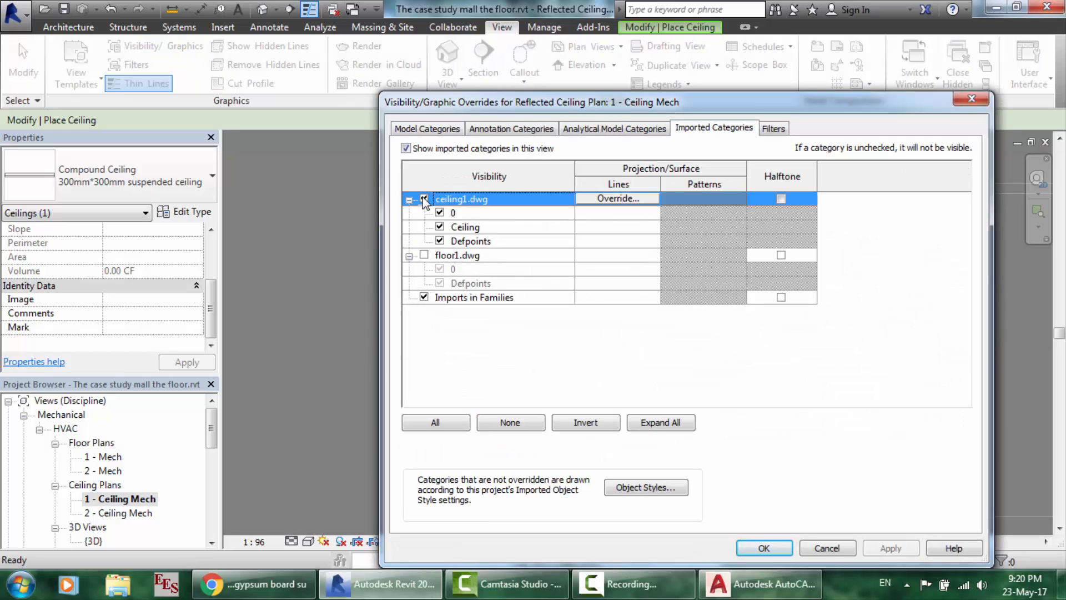
left_click(764, 548)
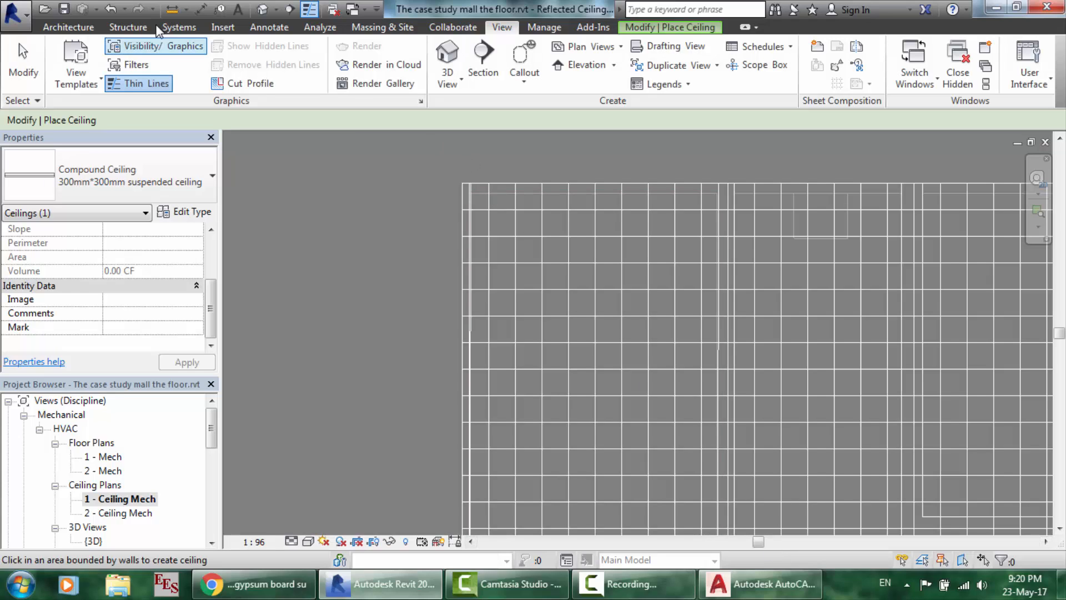
left_click(66, 27)
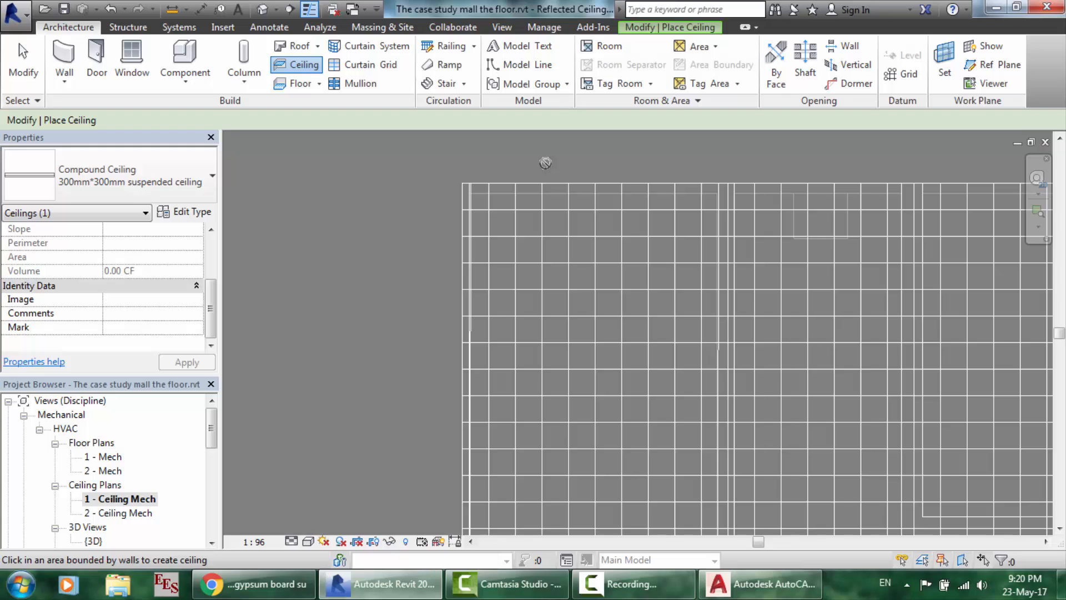
- Restart ceiling placement and choose a sketched rectangular boundary
key("Escape")
key("Escape")
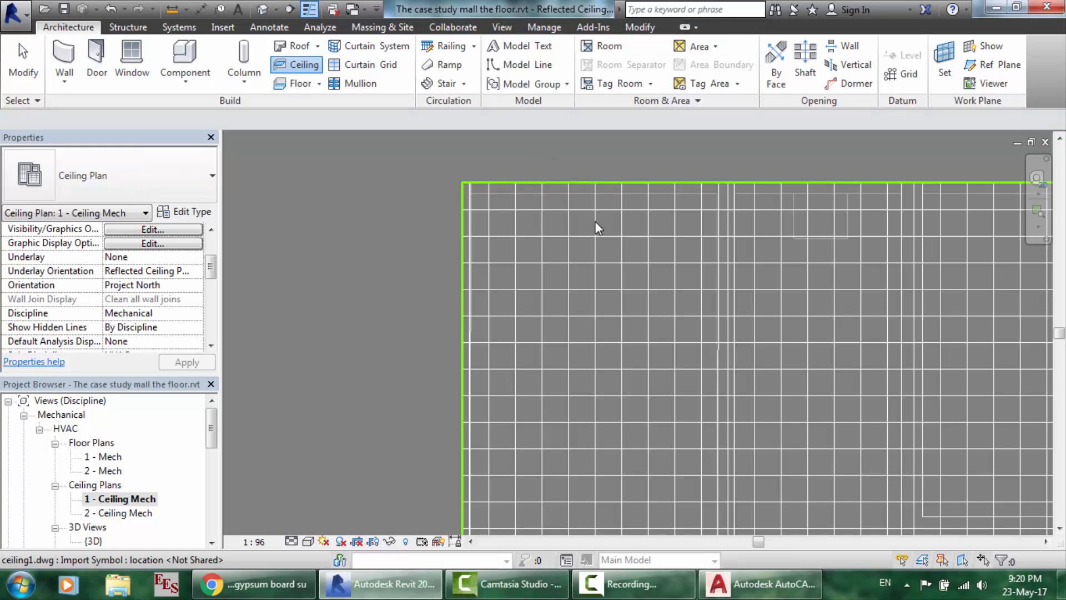
left_click(304, 66)
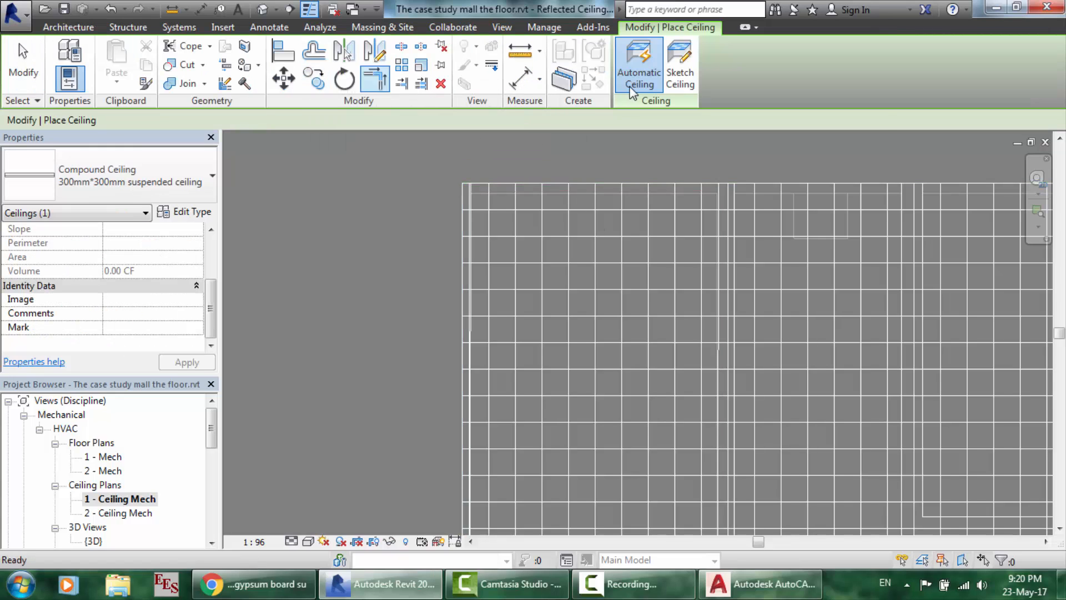
left_click(678, 75)
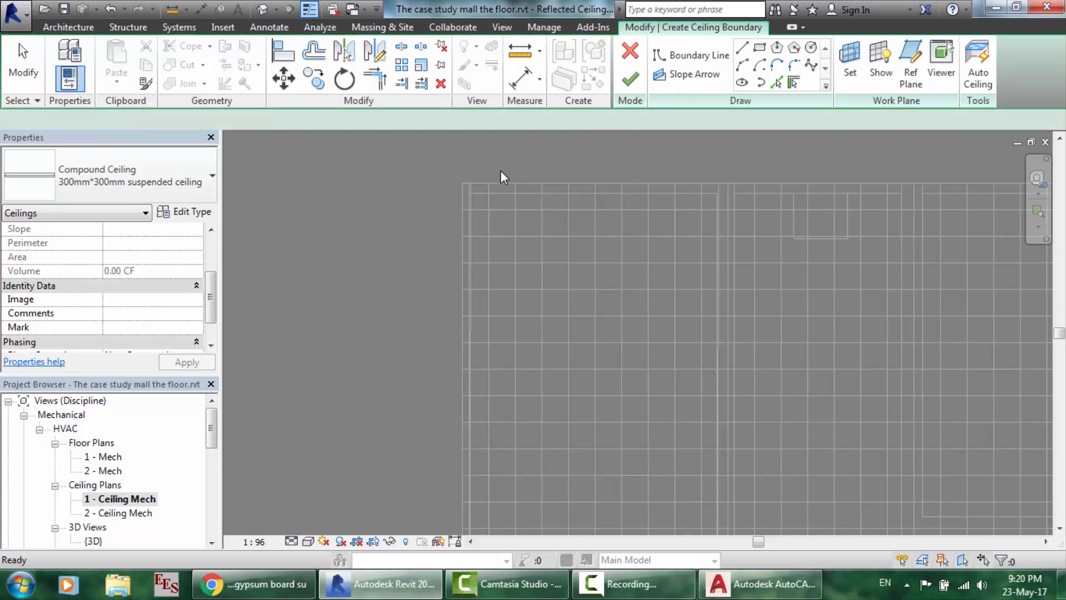
left_click(761, 50)
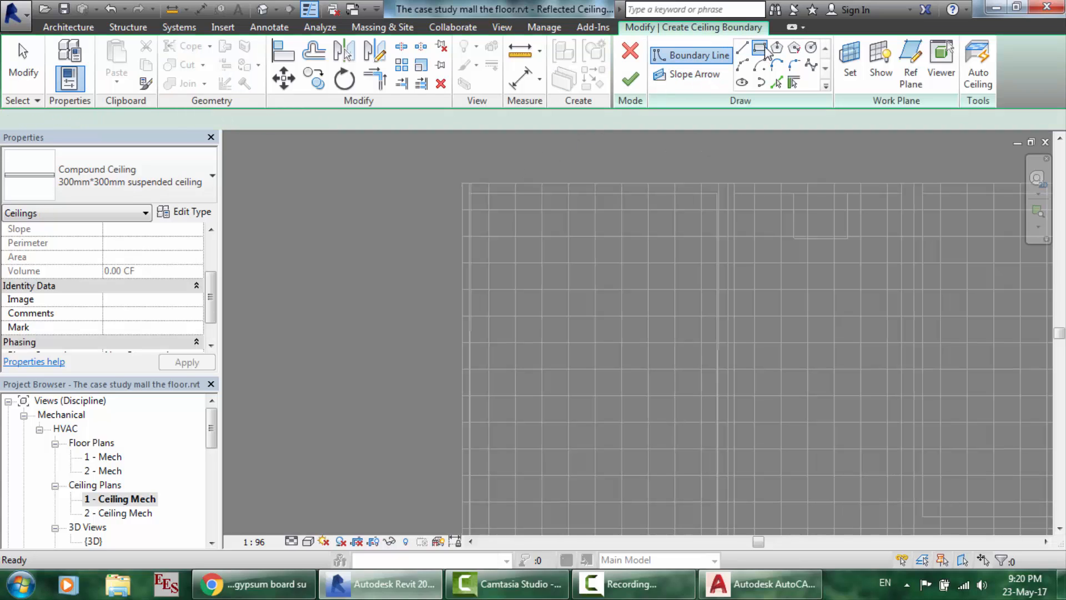
- Draw the rectangle between two wall corners and finish the 300mm*300mm suspended ceiling (about 1758.28 SF)
left_click(463, 183)
scroll(659, 383, "down", 5)
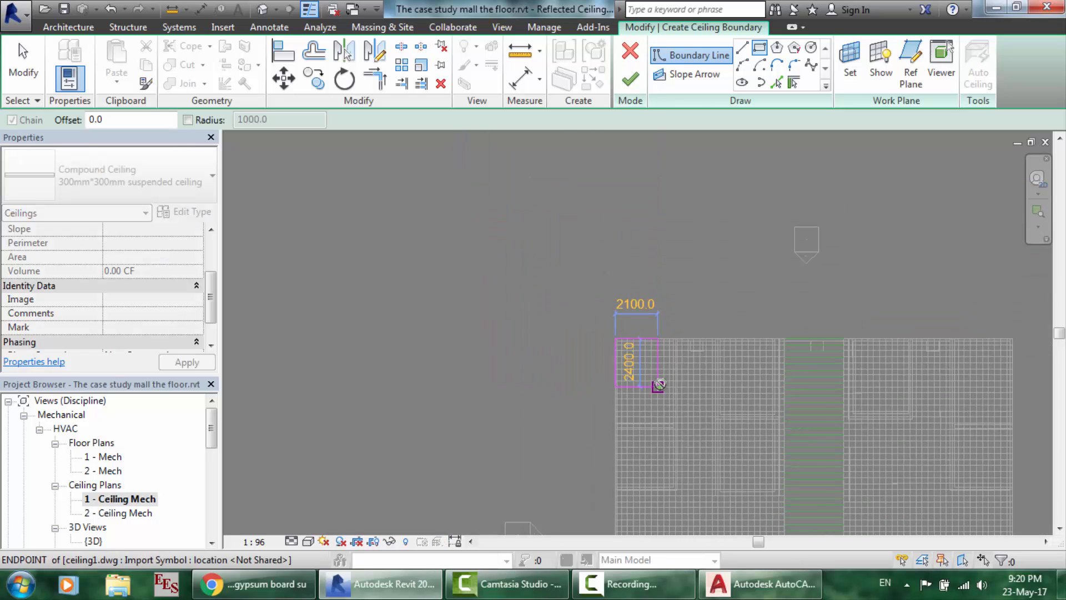
scroll(659, 383, "down", 3)
scroll(707, 516, "down", 2)
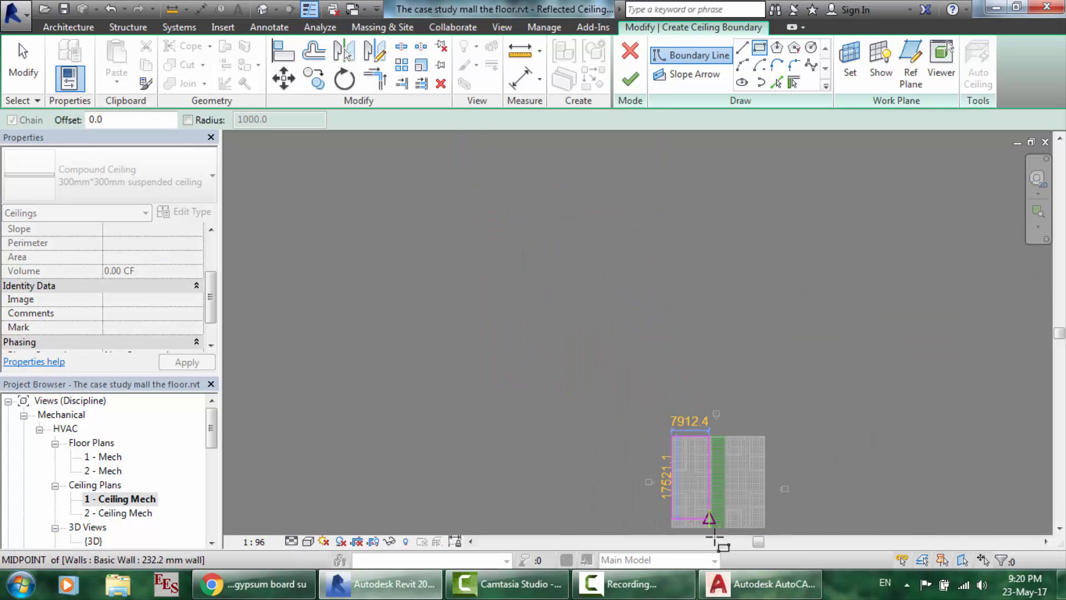
scroll(708, 528, "up", 5)
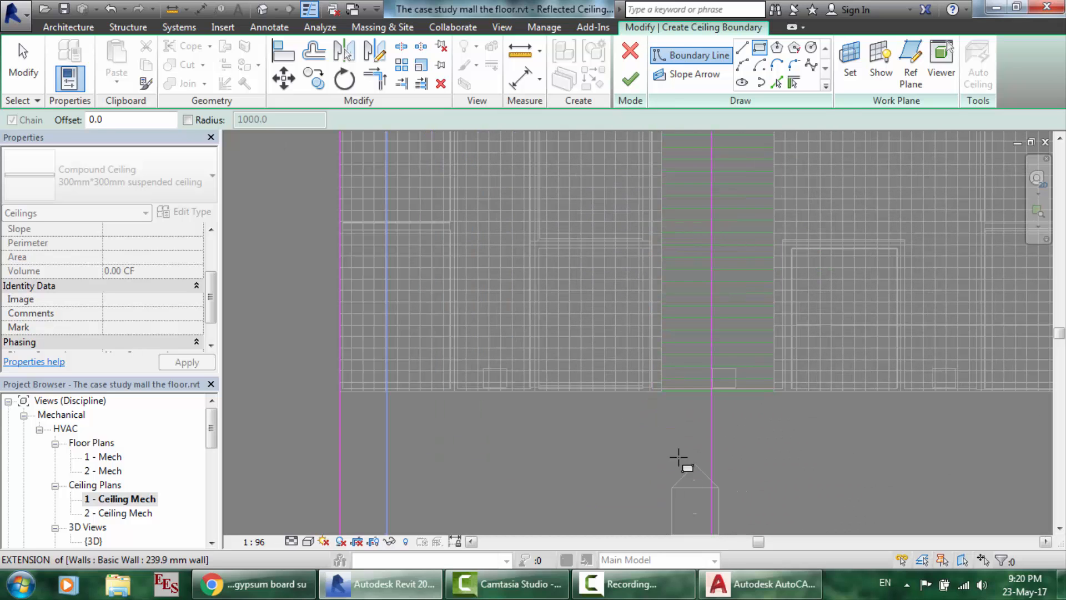
scroll(644, 406, "up", 2)
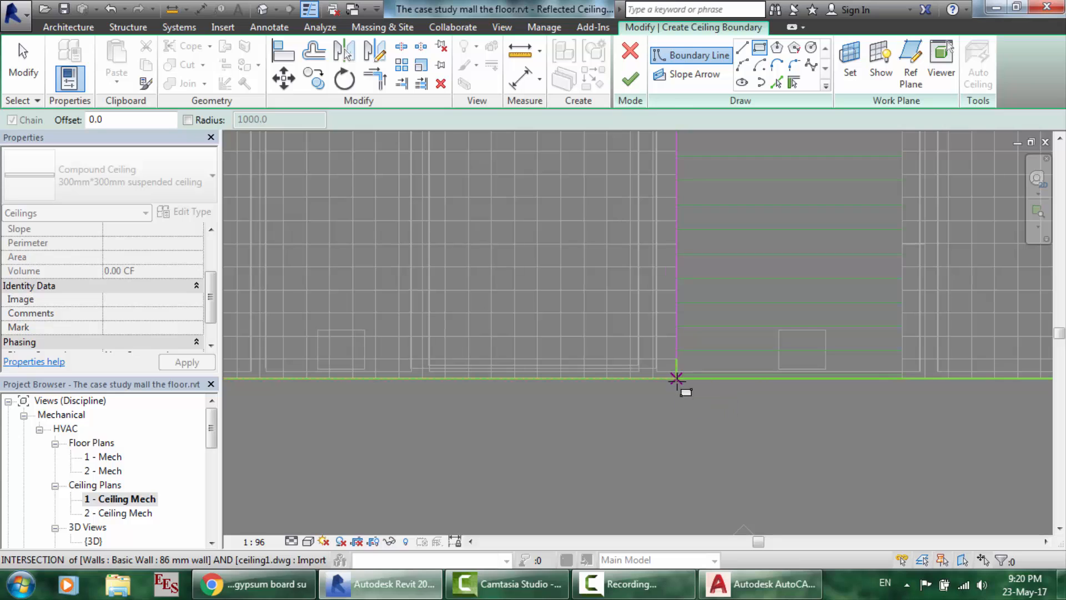
left_click(676, 379)
right_click(675, 379)
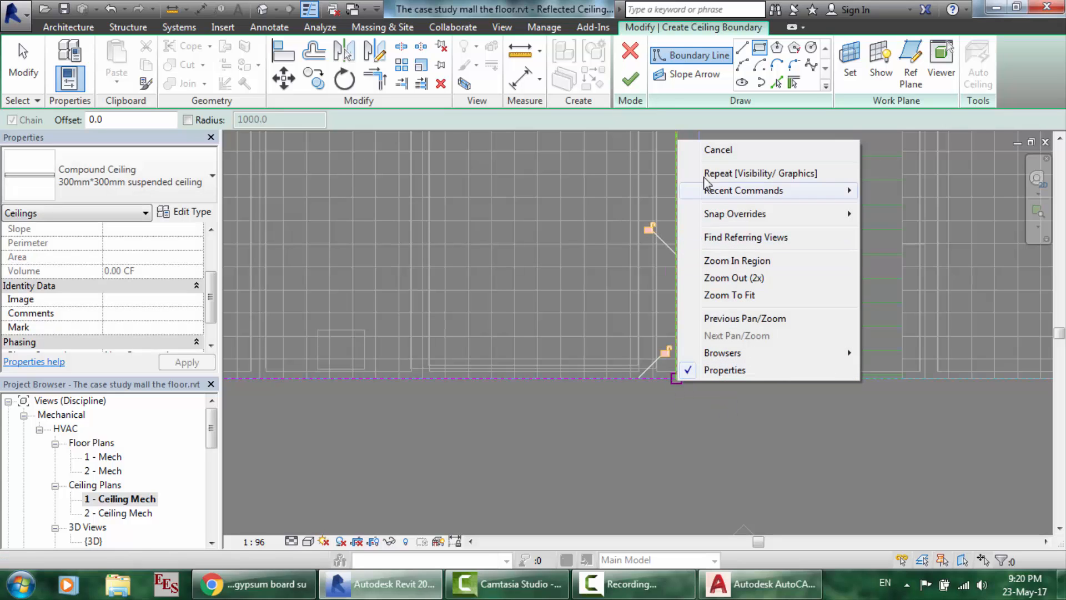
left_click(701, 157)
right_click(698, 151)
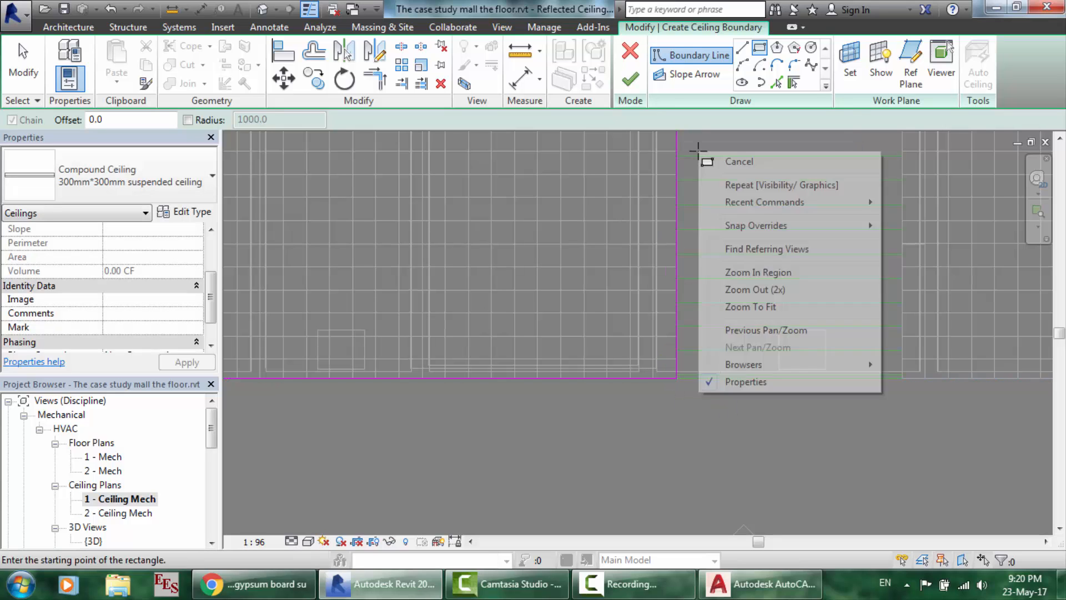
left_click(729, 161)
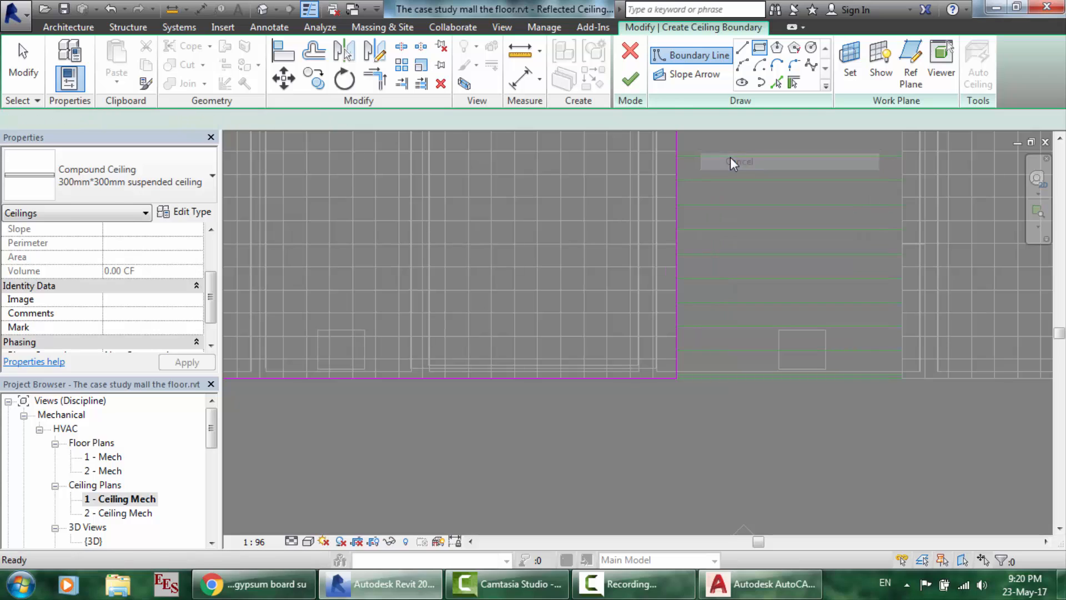
left_click(639, 81)
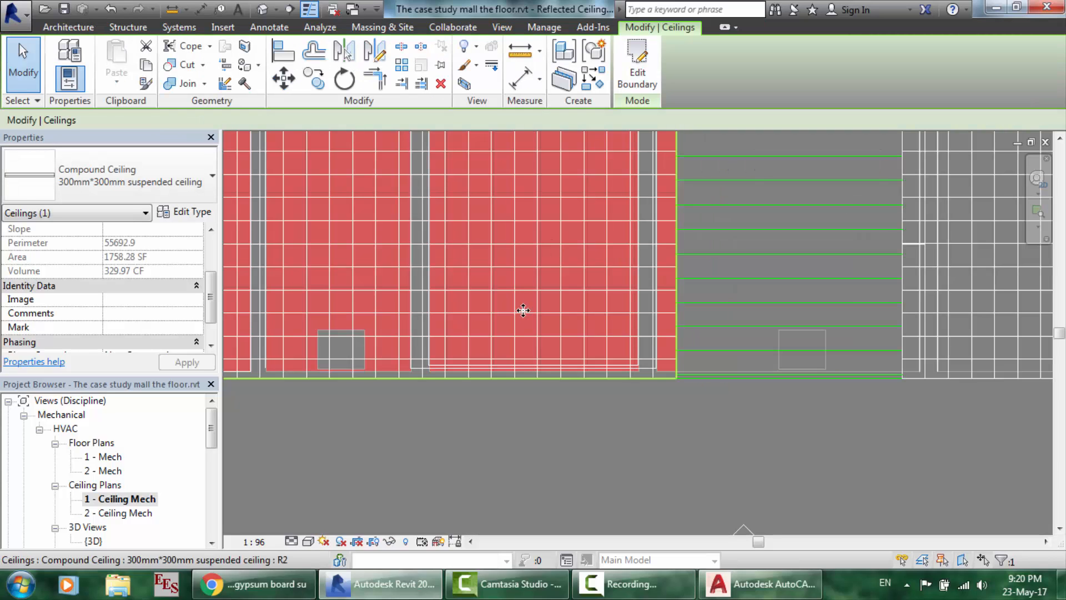
left_click(513, 438)
- Uncheck ceiling1.dwg under Imported Categories in the plan's Visibility/Graphics settings
scroll(514, 438, "down", 2)
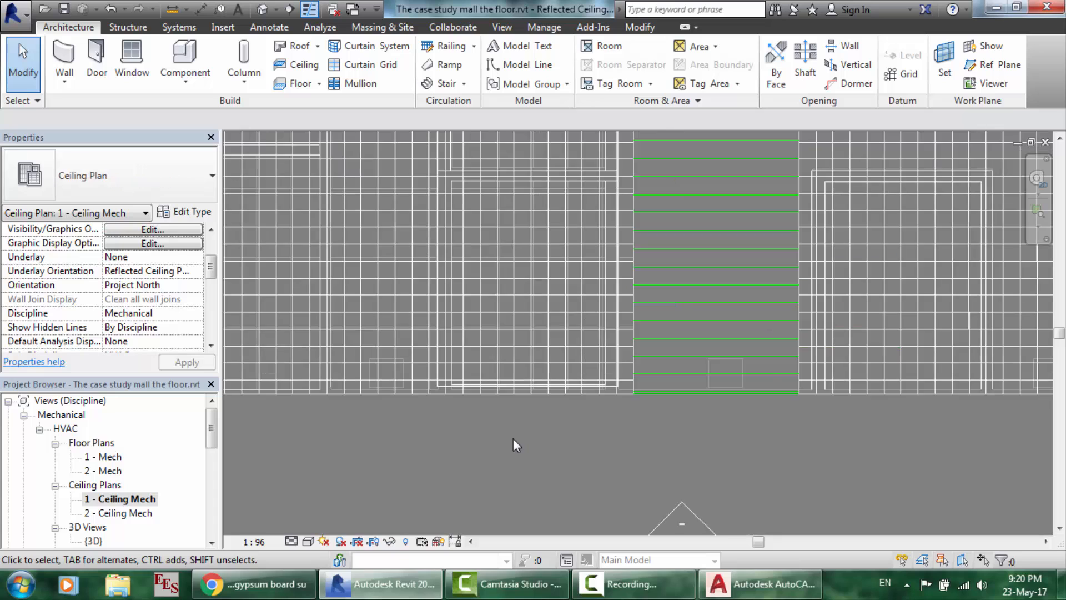
scroll(513, 438, "down", 3)
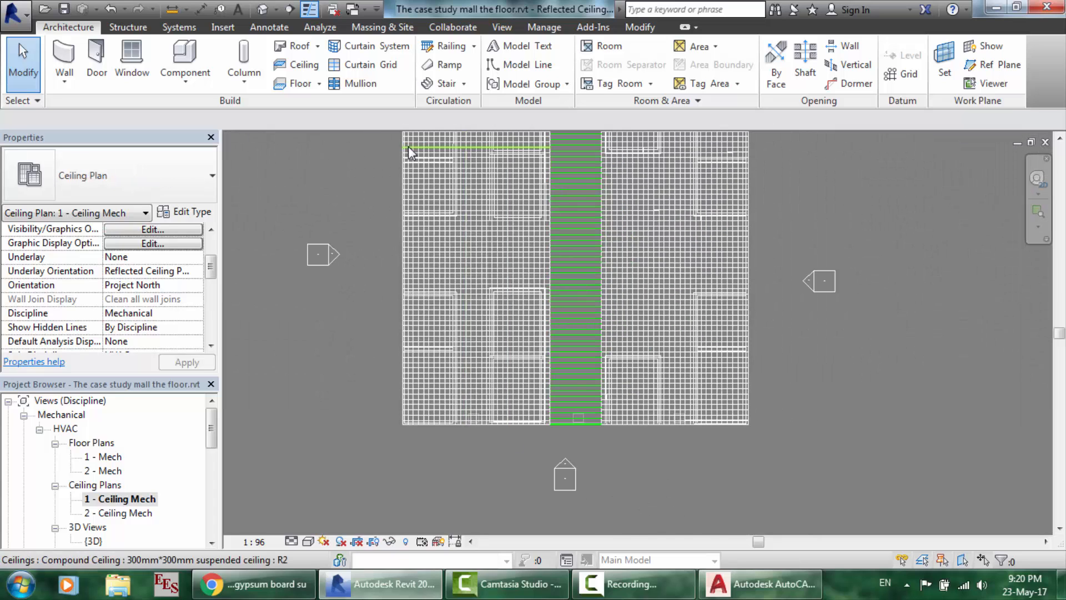
scroll(408, 146, "down", 2)
scroll(399, 95, "up", 5)
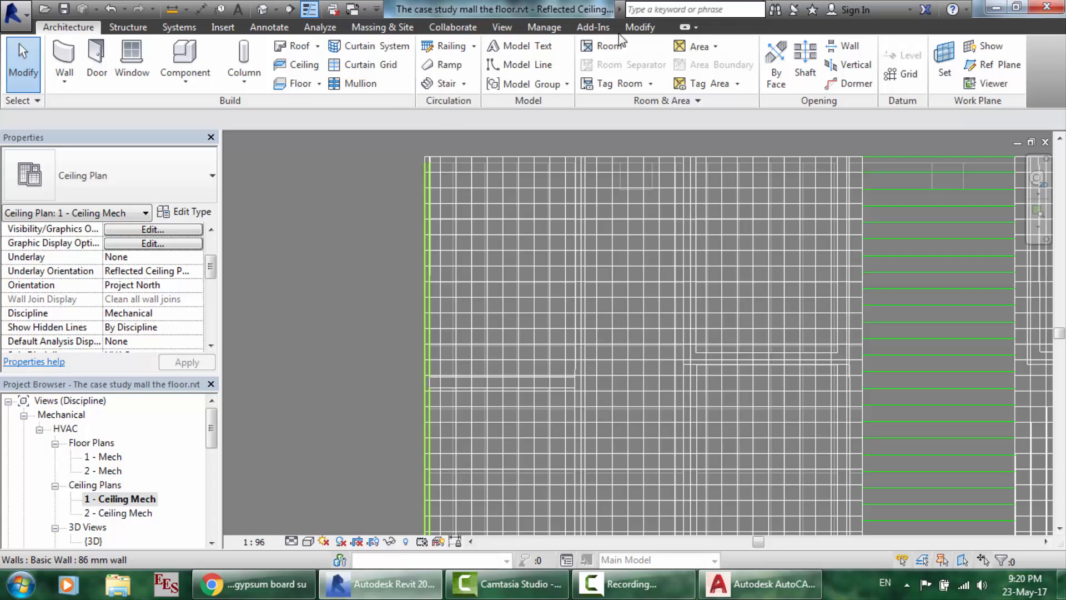
left_click(508, 25)
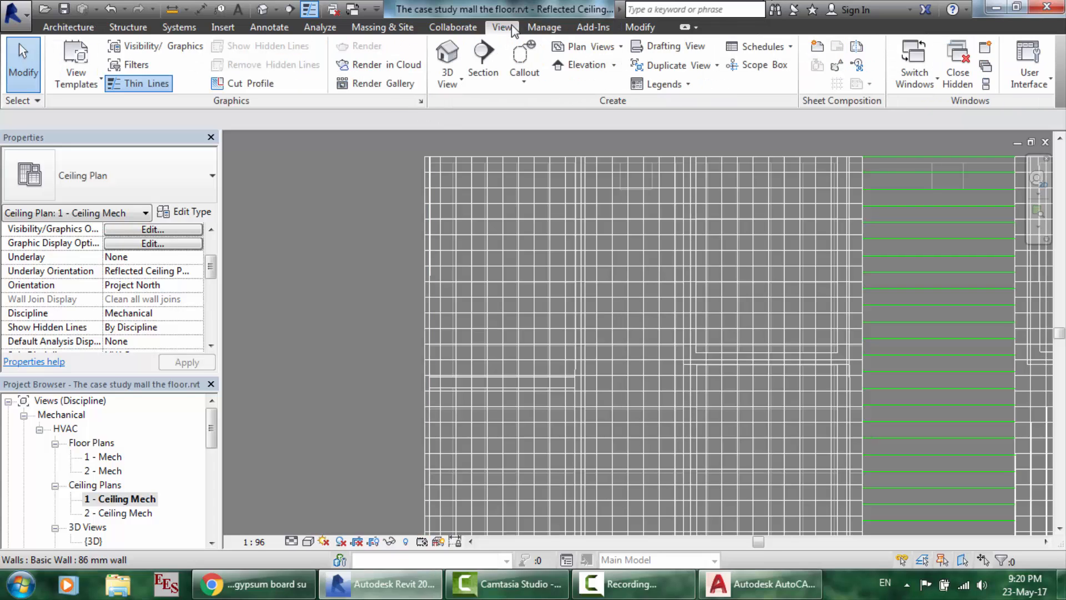
left_click(173, 43)
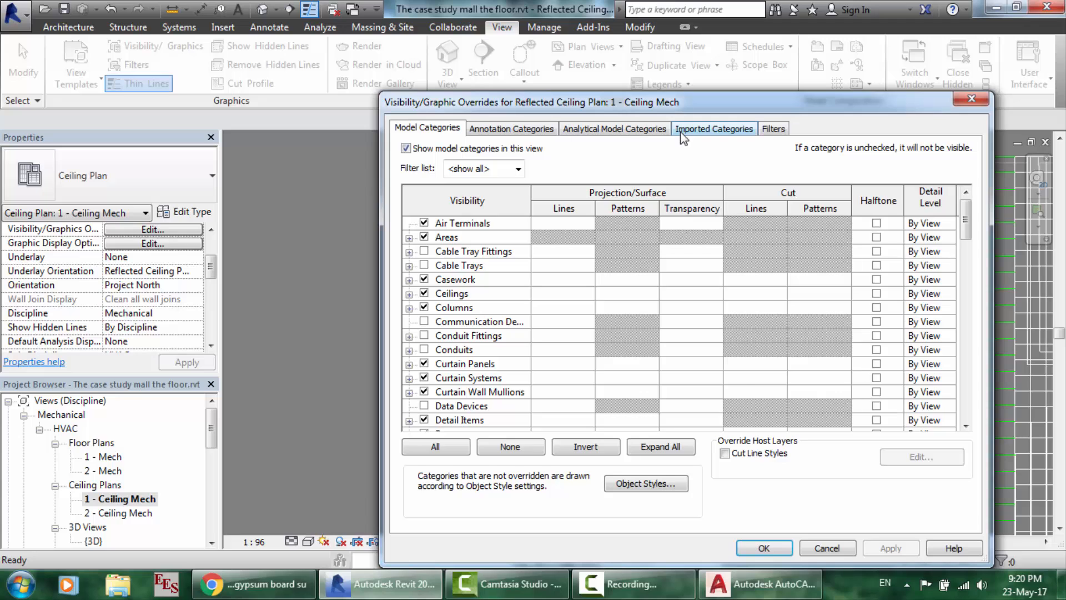
left_click(681, 132)
left_click(423, 198)
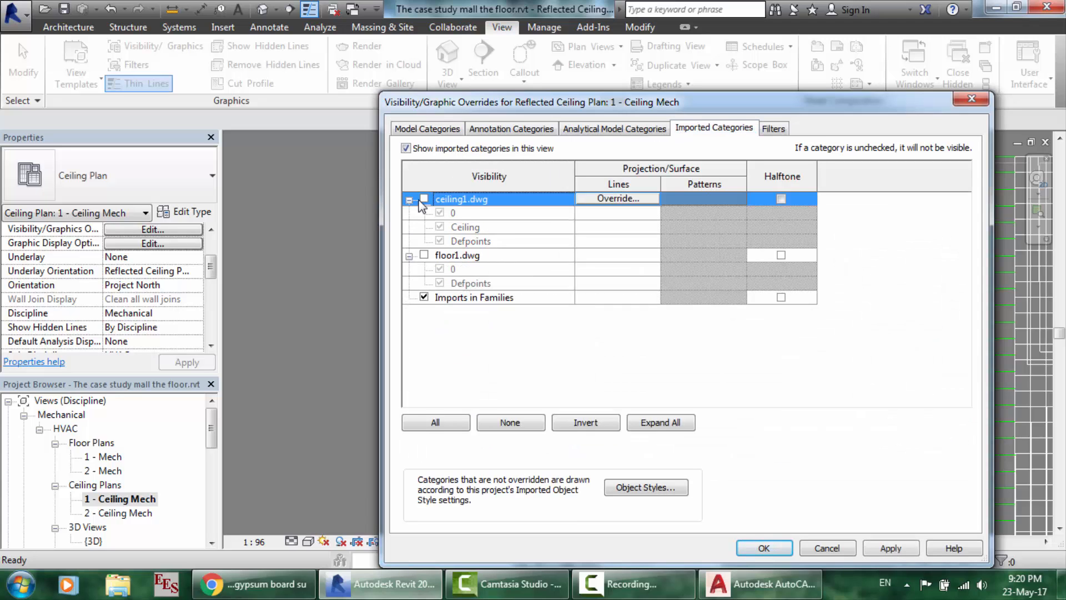
left_click(764, 548)
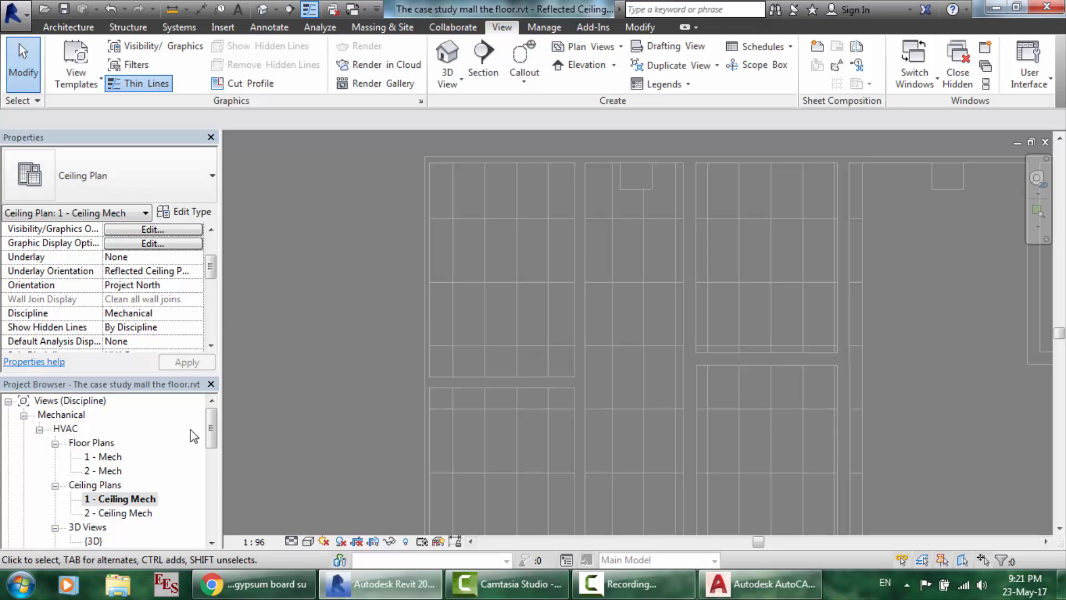
- Change the compound ceiling to Basic Ceiling : 300*300 suspended ceiling
left_click(457, 228)
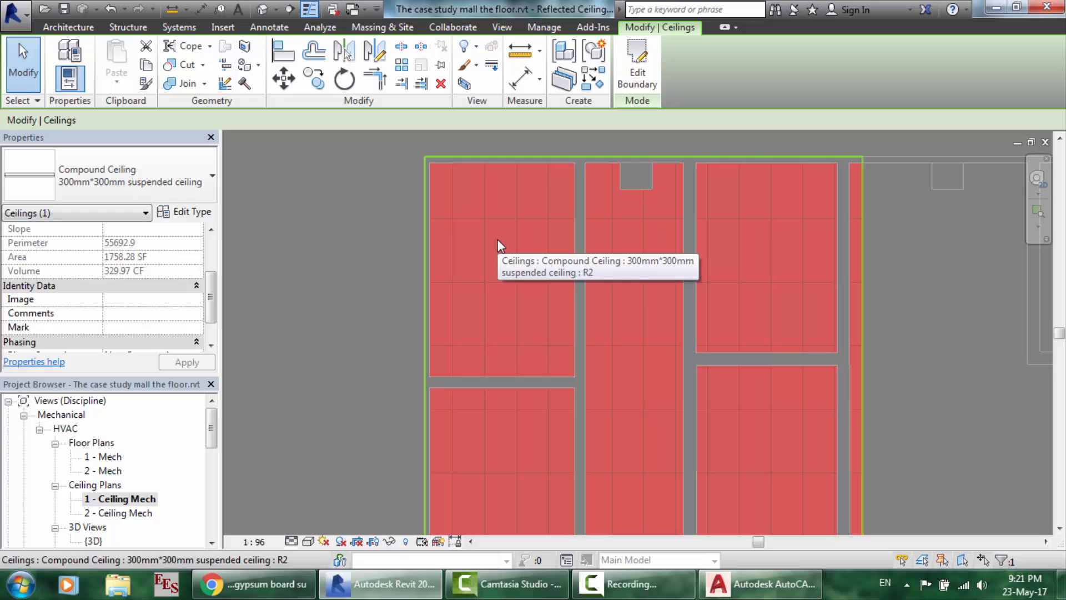
left_click(205, 185)
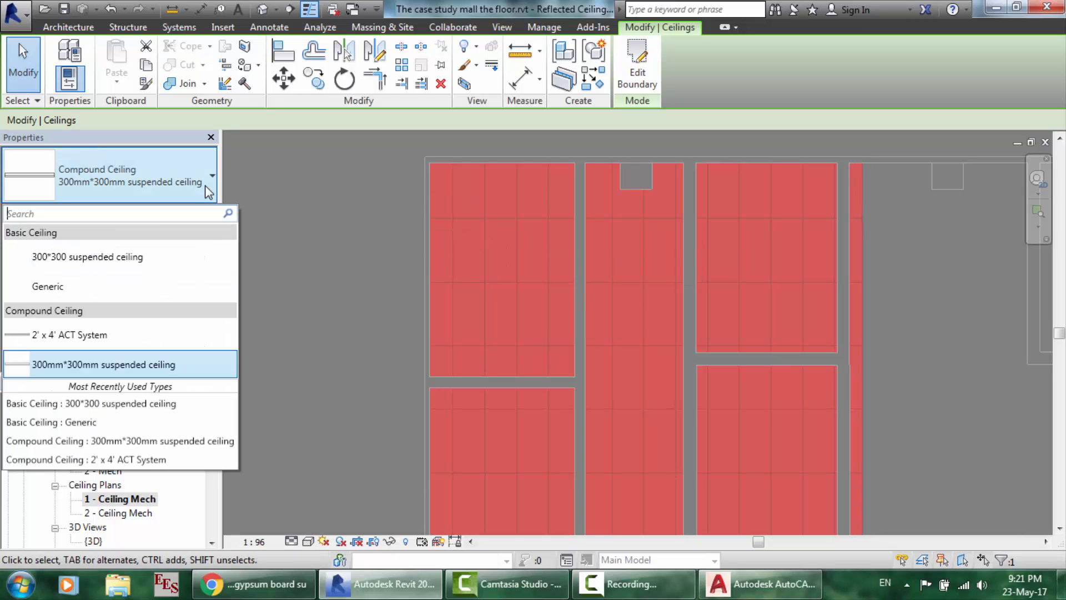
left_click(99, 254)
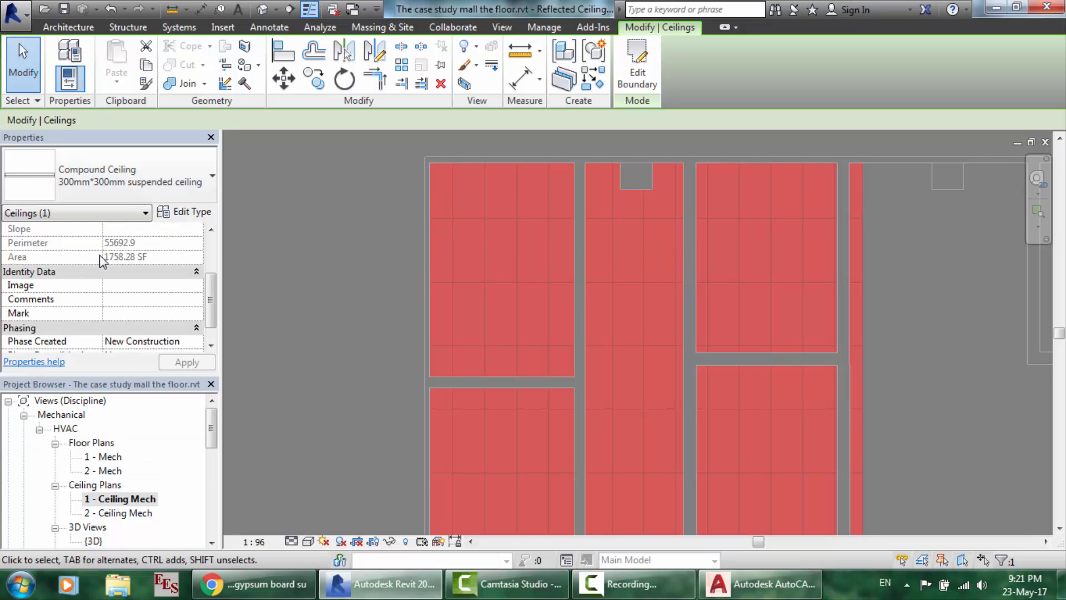
left_click(409, 308)
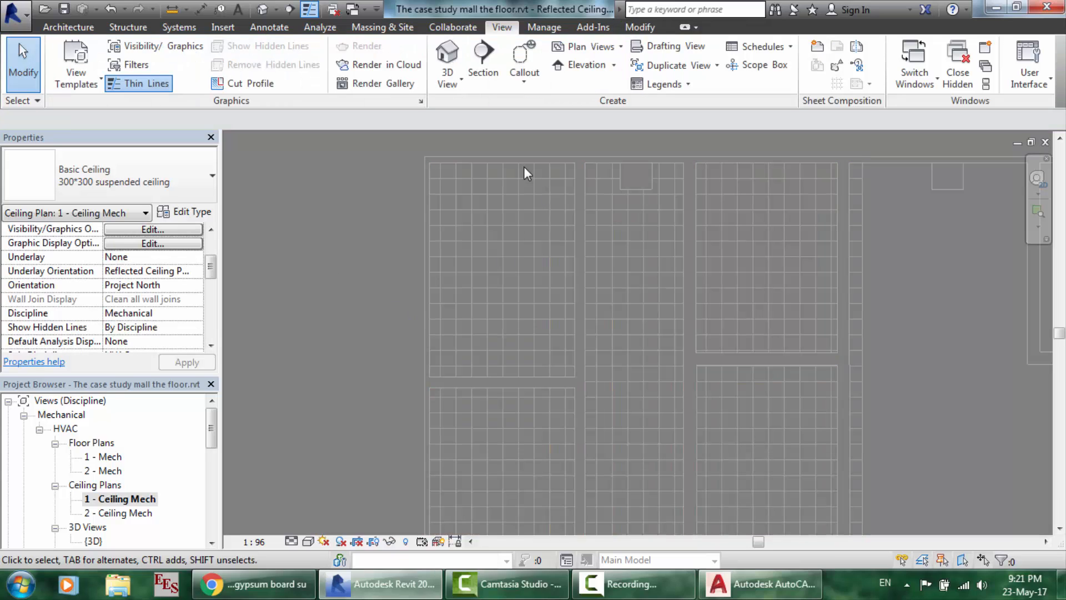
- Open the ceiling's boundary sketch and back out without changes
scroll(781, 258, "down", 1)
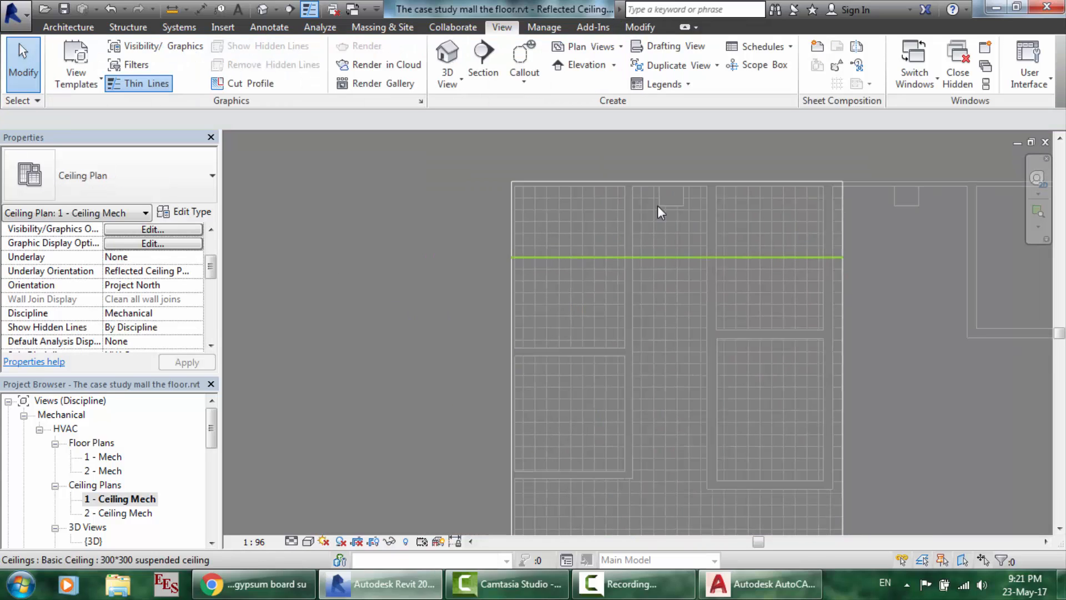
scroll(581, 147, "up", 4)
scroll(492, 300, "up", 2)
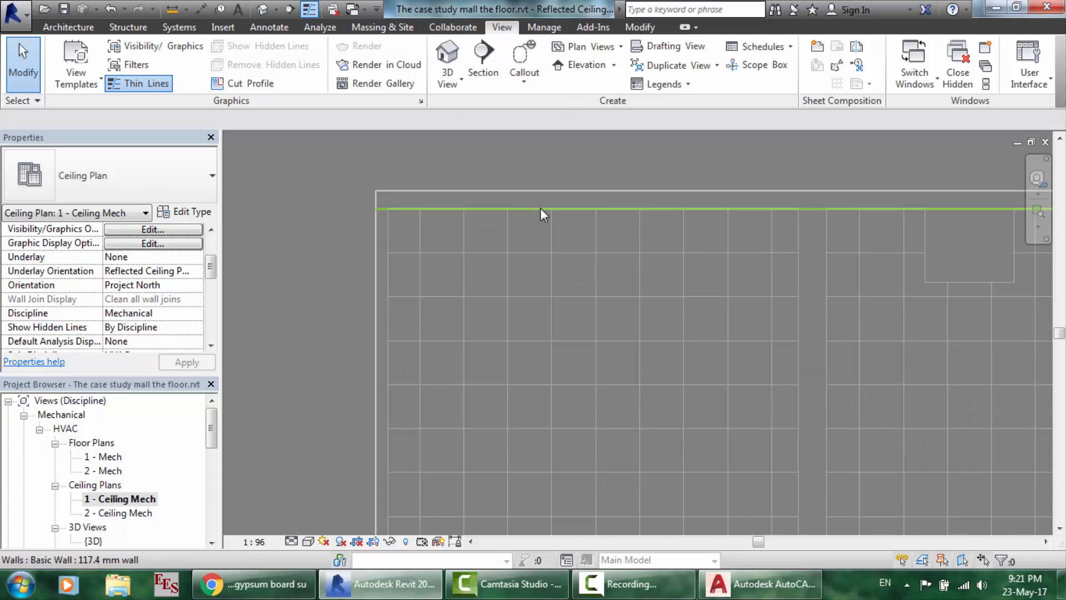
scroll(541, 209, "down", 3)
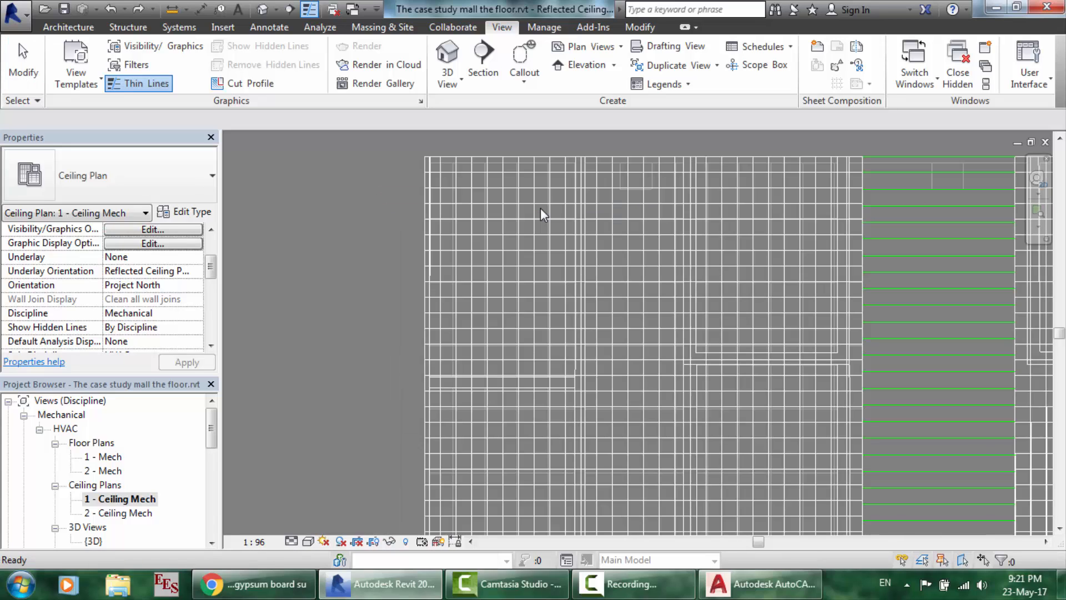
double_click(541, 211)
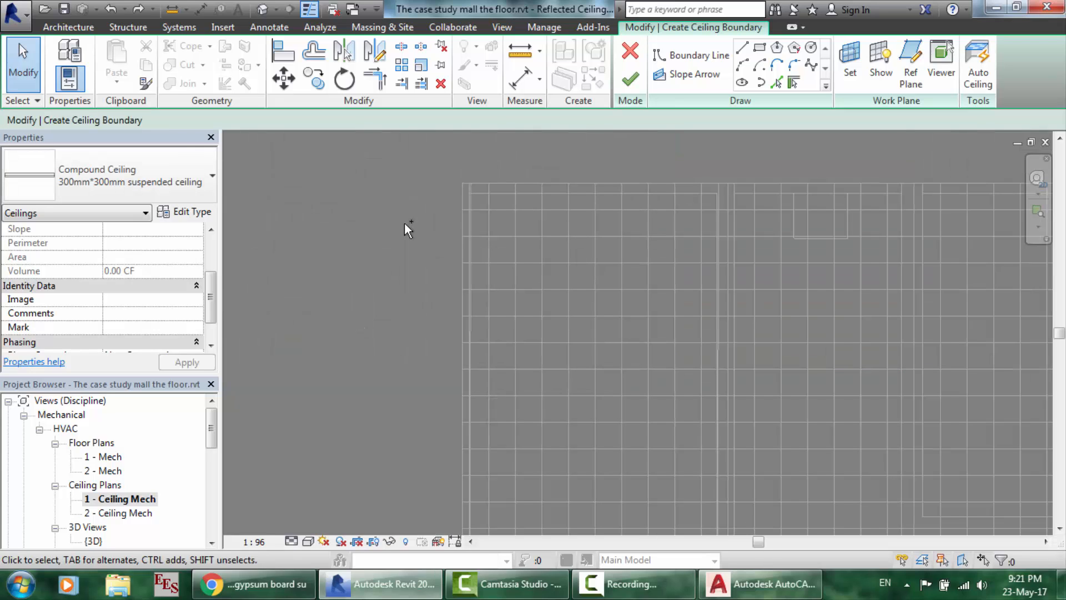
key("ctrl+z")
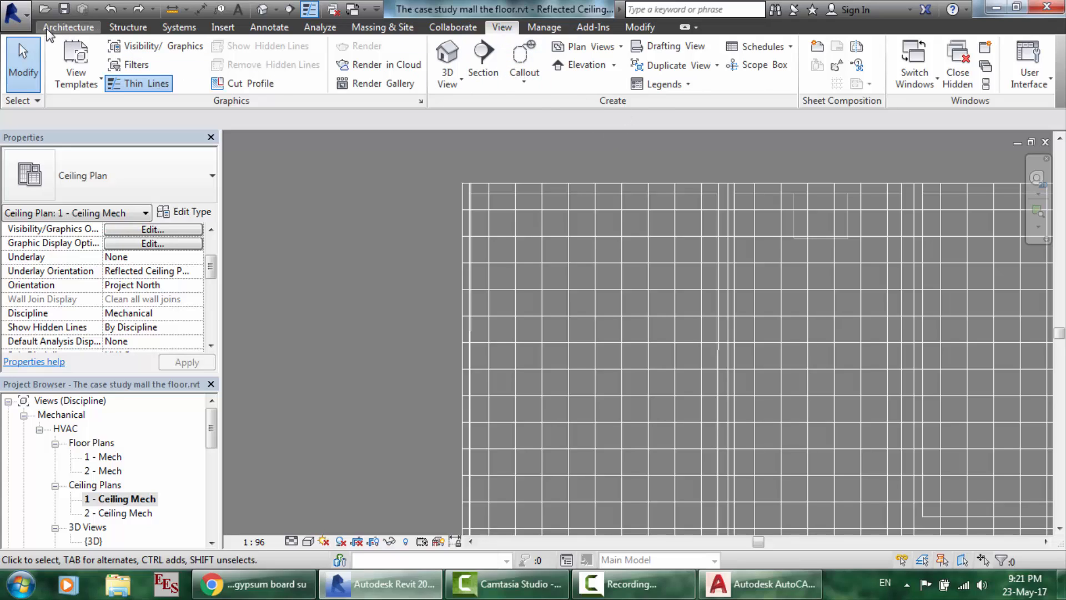
- Start a Basic Ceiling of type 300*300 suspended ceiling using Sketch Ceiling
left_click(69, 27)
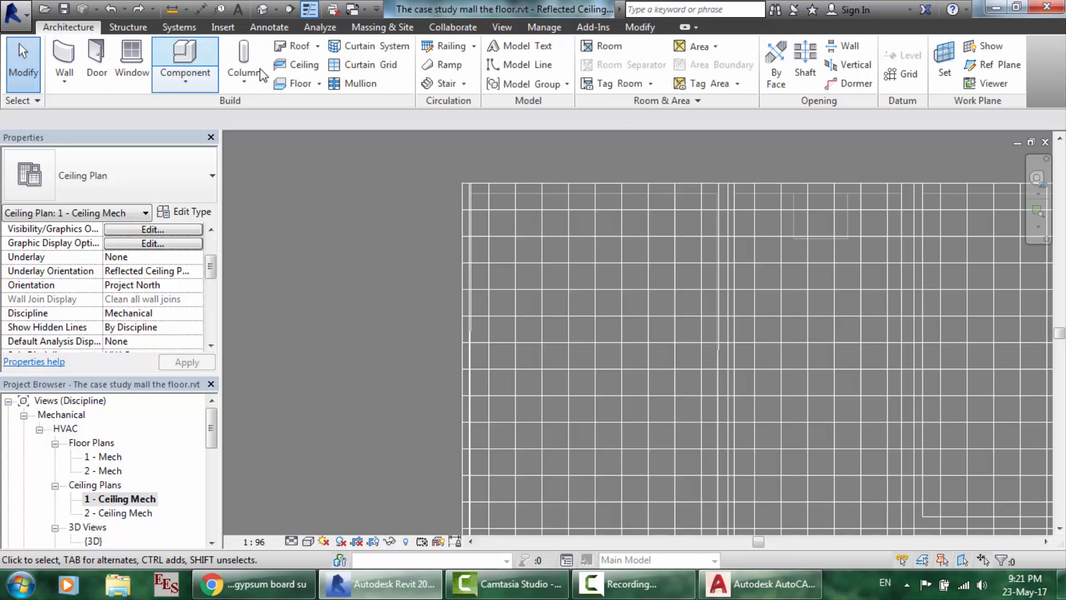
left_click(300, 65)
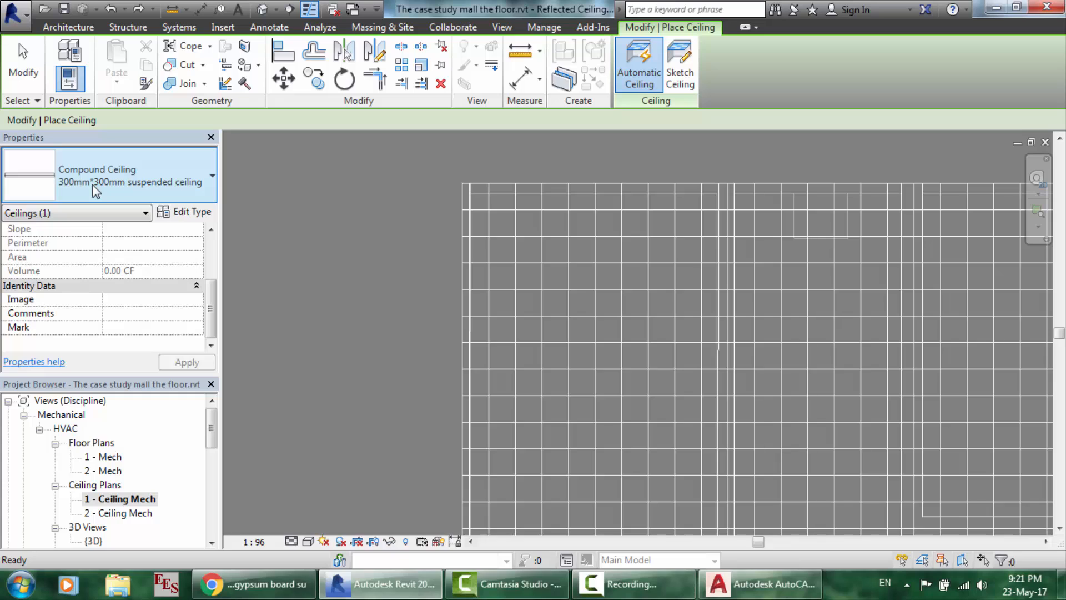
left_click(94, 185)
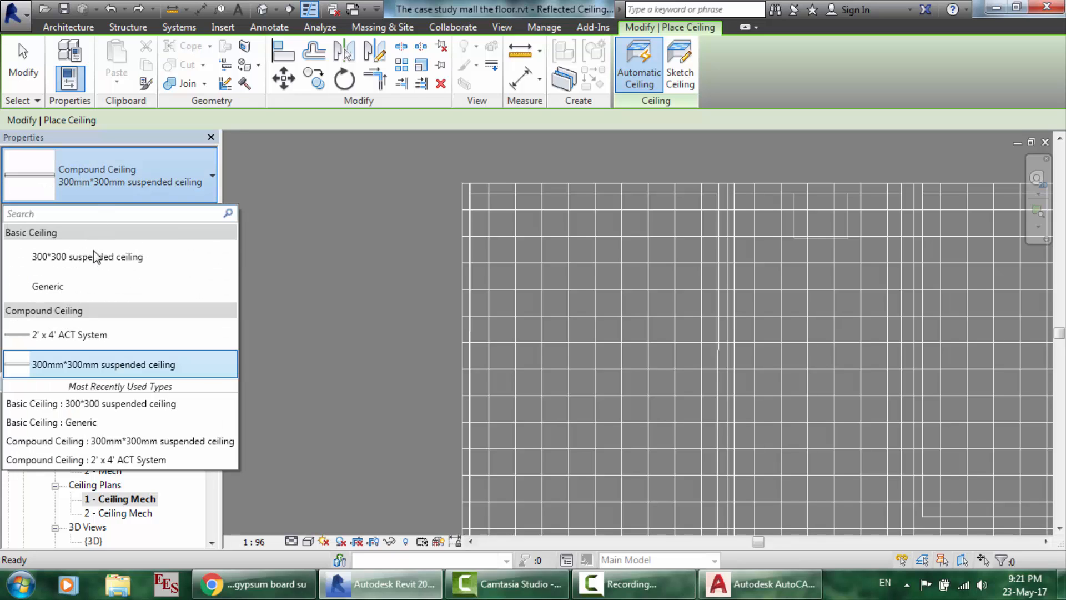
left_click(58, 258)
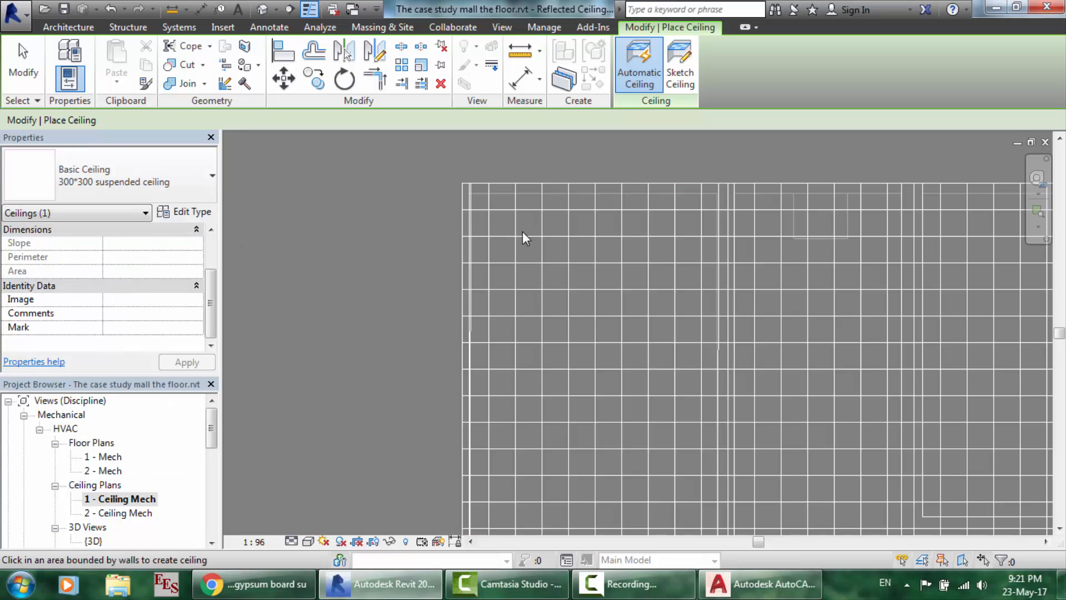
left_click(679, 74)
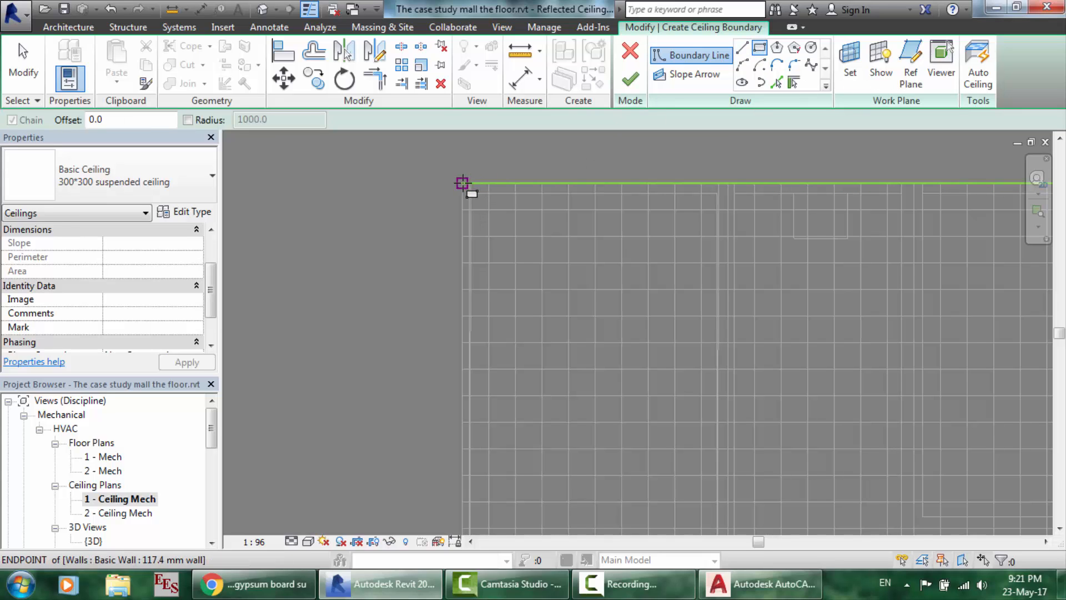
- Snap the rectangle to the wall intersection, exit the tool, and finish the 1758.28 SF ceiling
scroll(659, 377, "down", 6)
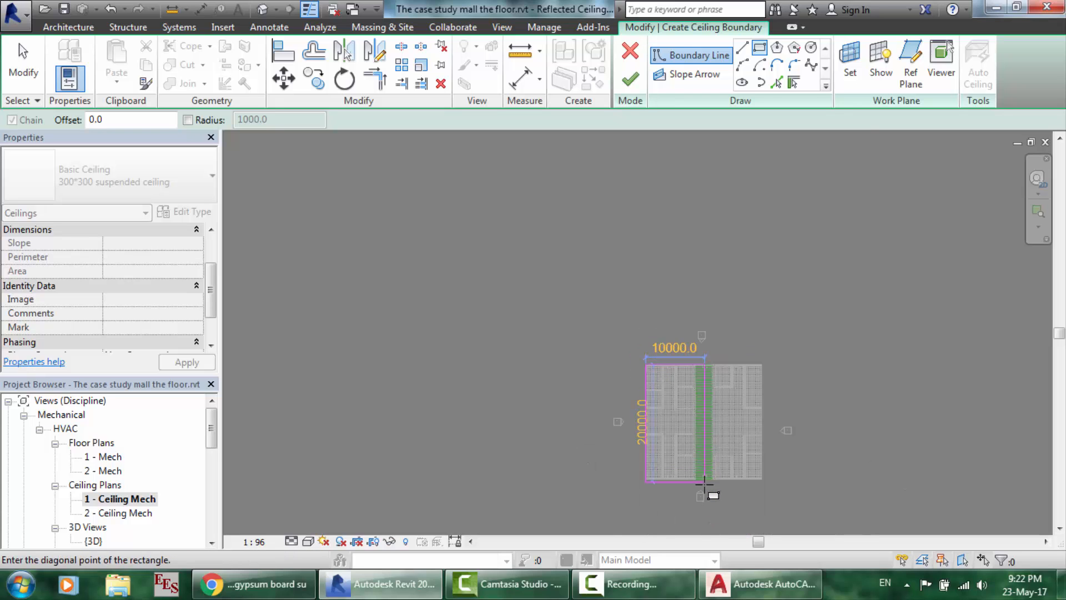
scroll(709, 488, "up", 4)
scroll(589, 427, "up", 2)
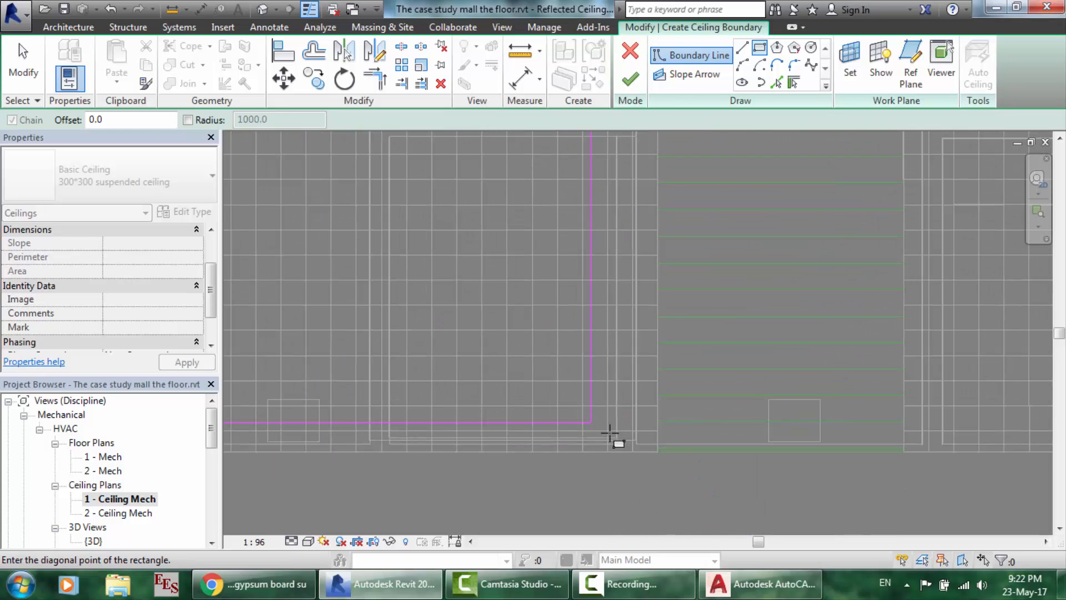
left_click(658, 452)
right_click(658, 453)
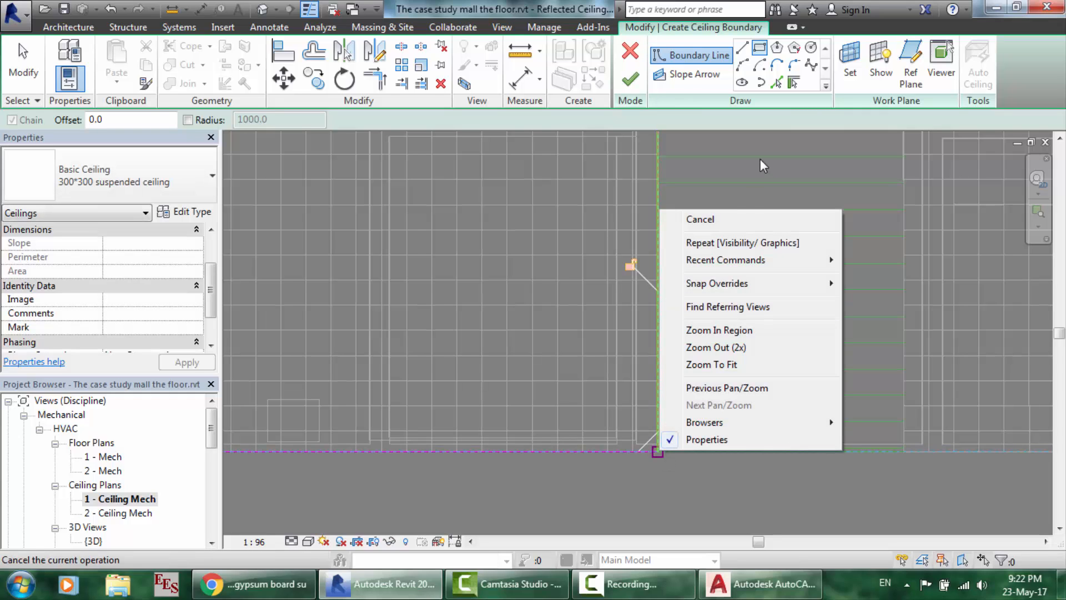
left_click(747, 220)
right_click(747, 218)
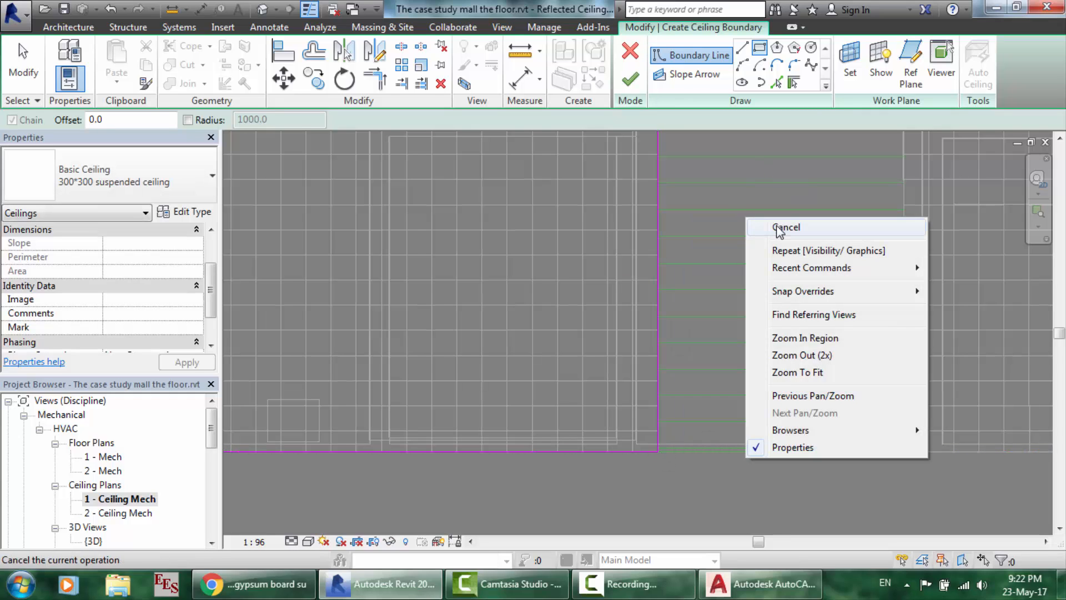
left_click(780, 228)
left_click(631, 80)
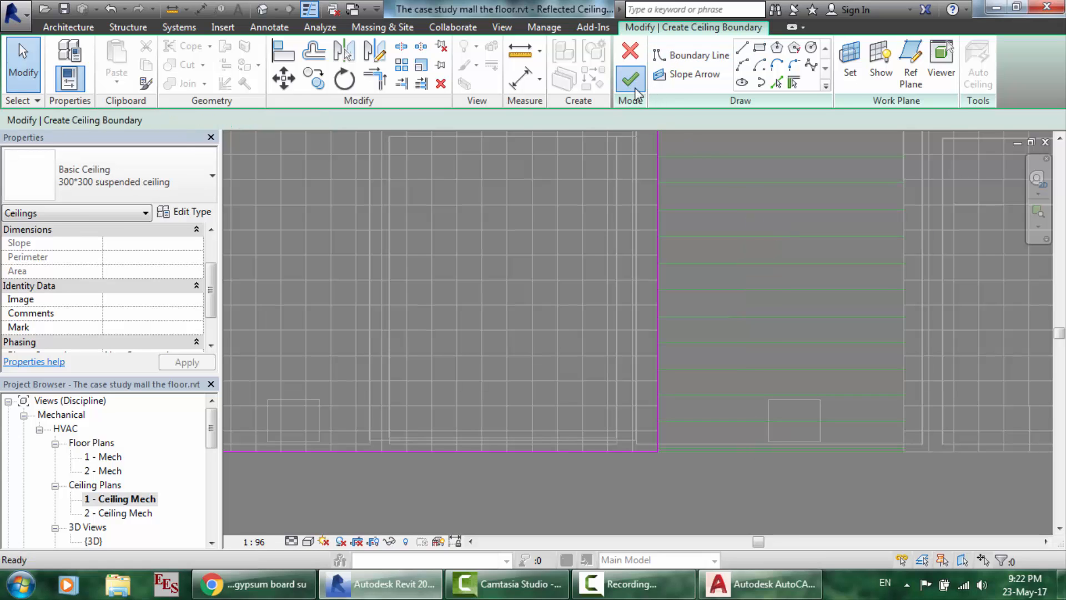
scroll(574, 316, "down", 5)
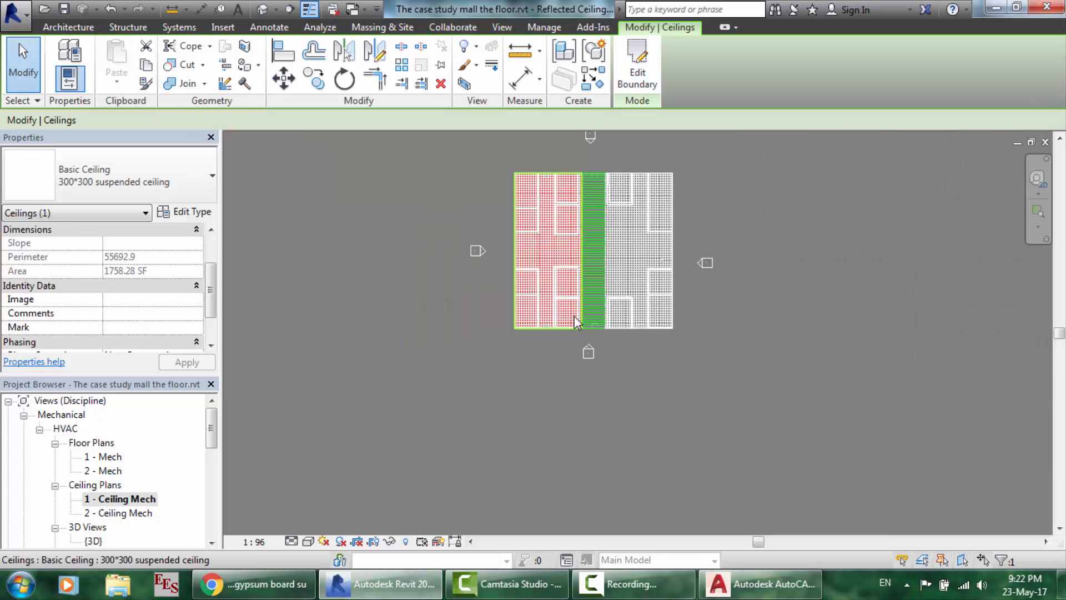
scroll(538, 142, "up", 3)
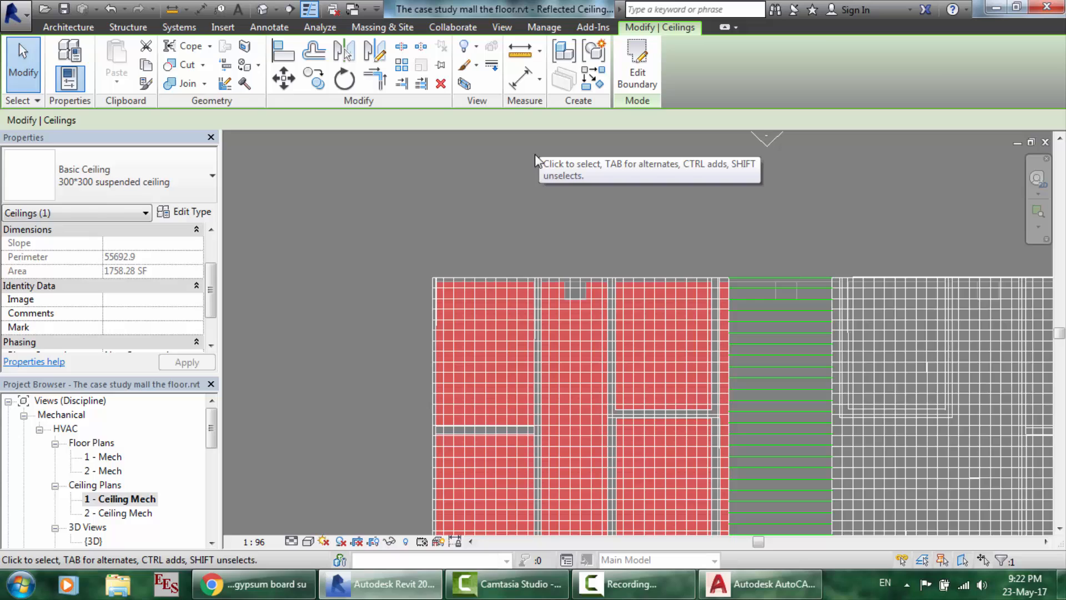
- Select the new ceiling and review its type in the ceiling type list
left_click(511, 225)
scroll(498, 325, "up", 4)
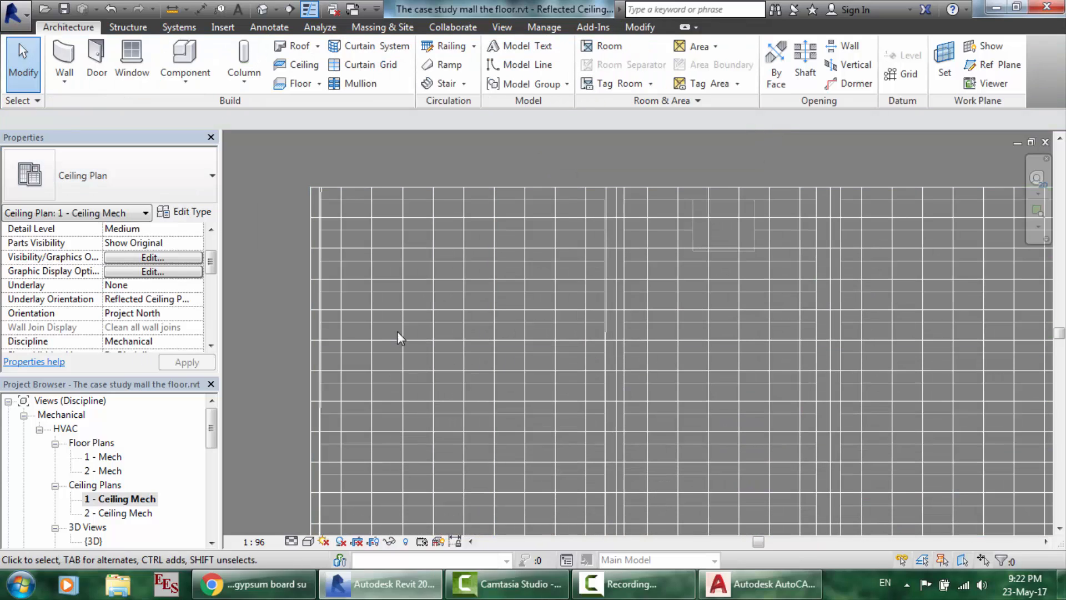
left_click(450, 349)
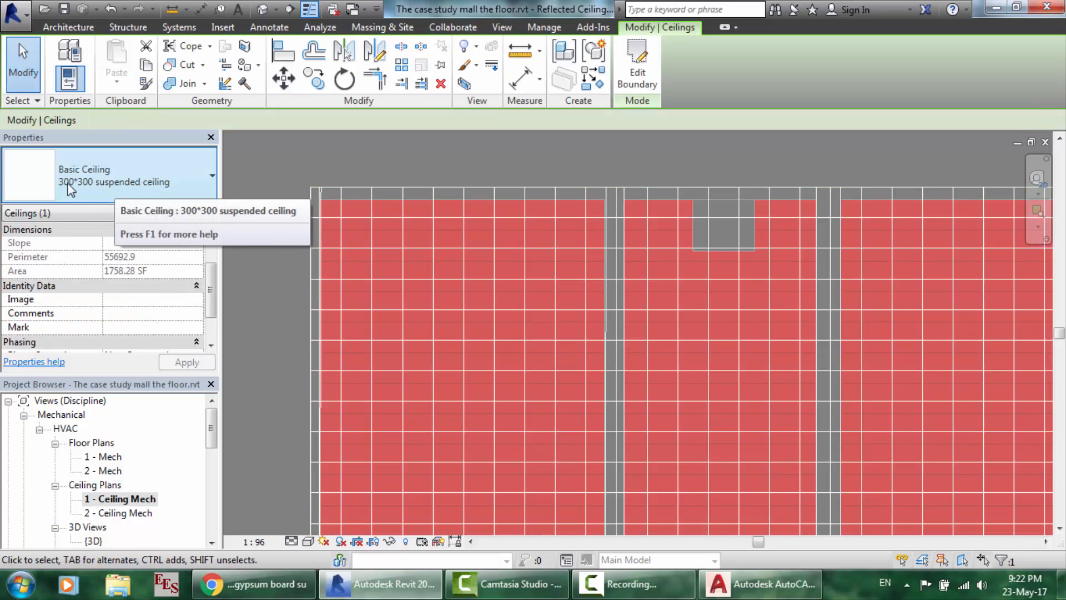
left_click(75, 189)
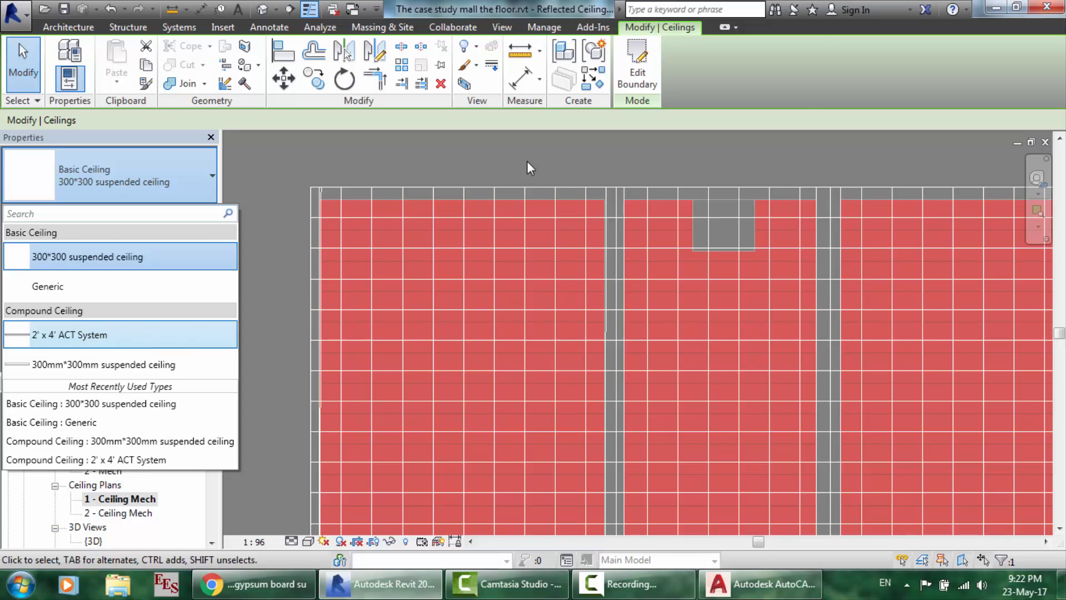
key("Escape")
key("Escape")
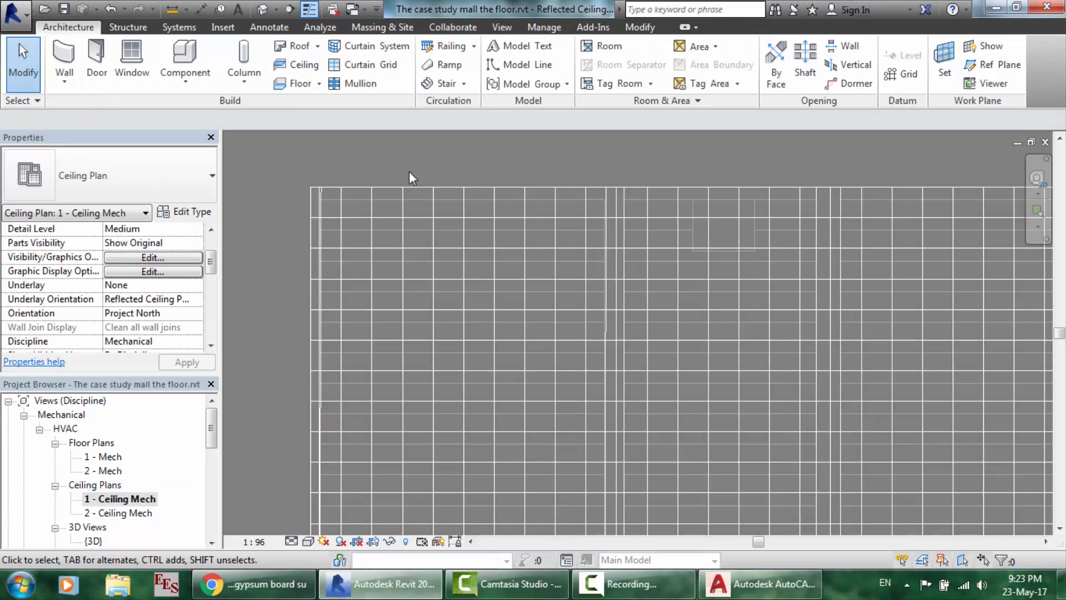
- Drag a horizontal ceiling grid line down onto the imported DWG ceiling line
scroll(394, 165, "up", 3)
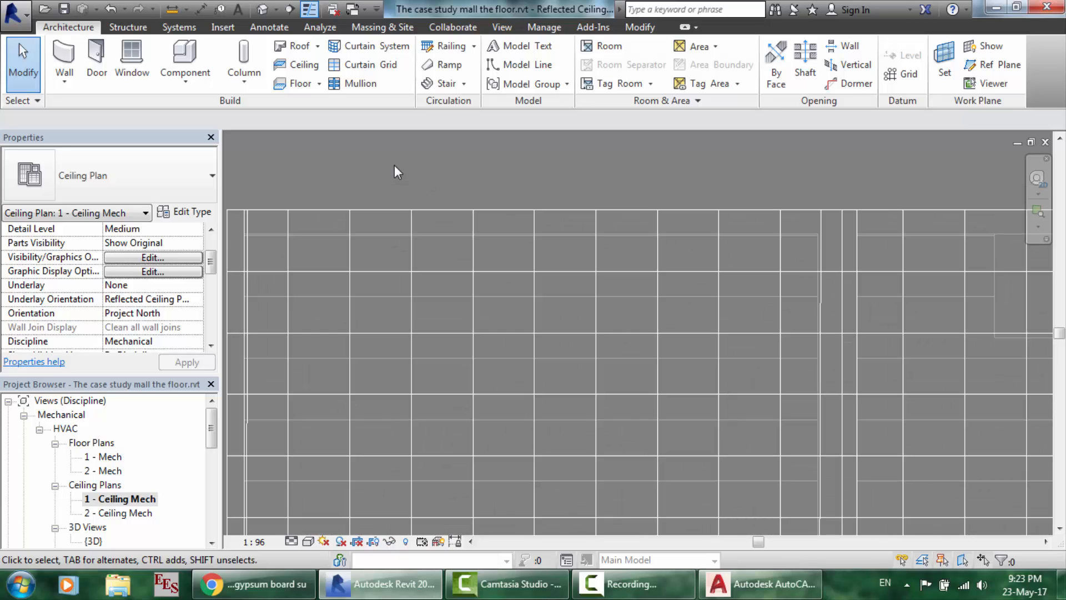
left_click(452, 247)
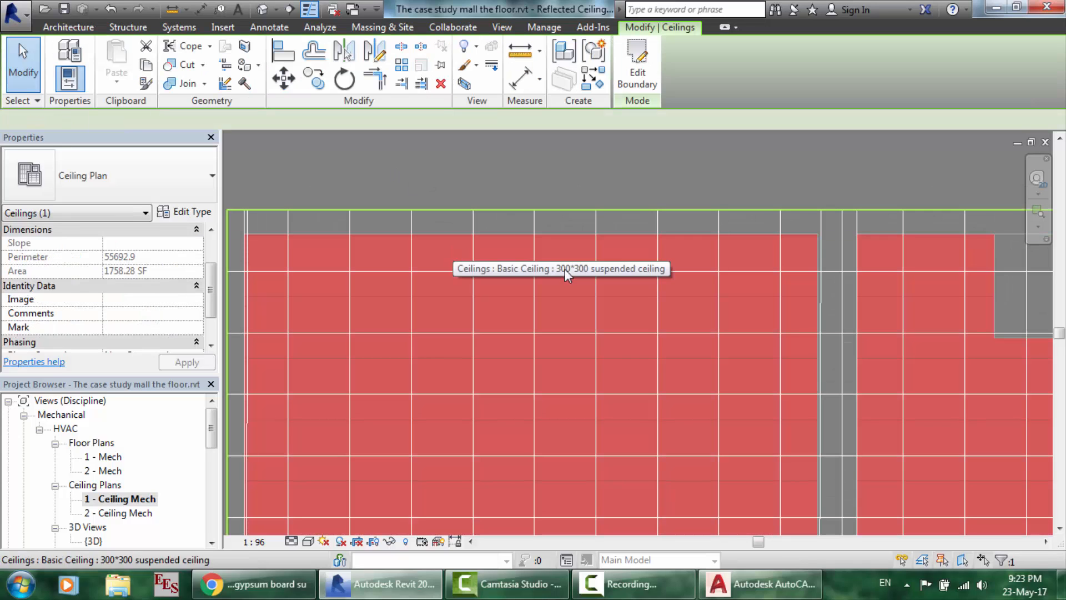
mouse_move(580, 244)
left_mouse_down()
mouse_move(579, 219)
mouse_move(582, 265)
mouse_move(582, 256)
left_mouse_up()
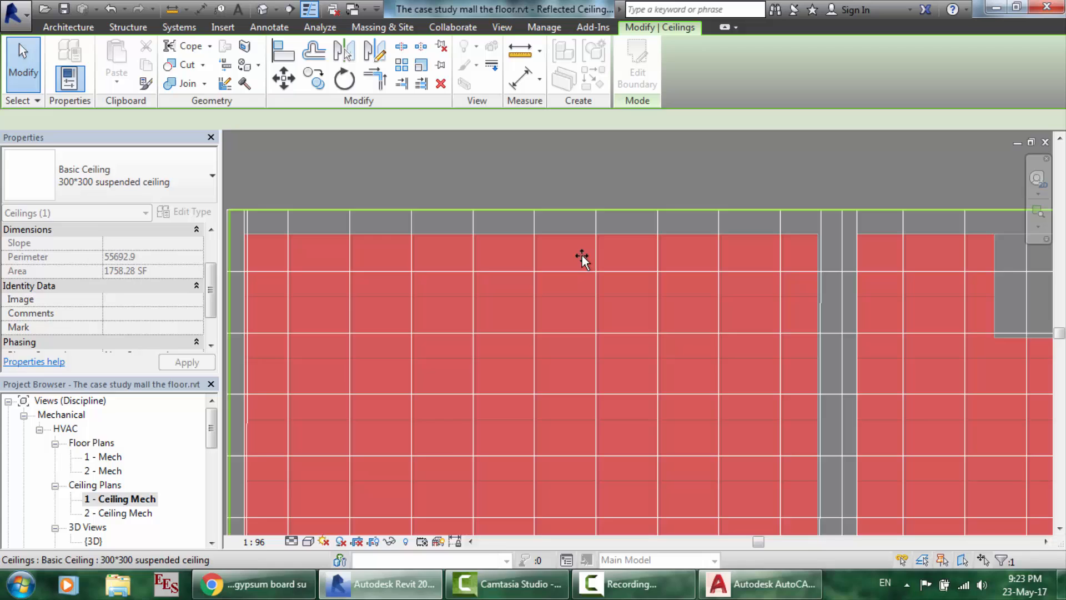
left_click(588, 145)
scroll(573, 312, "up", 2)
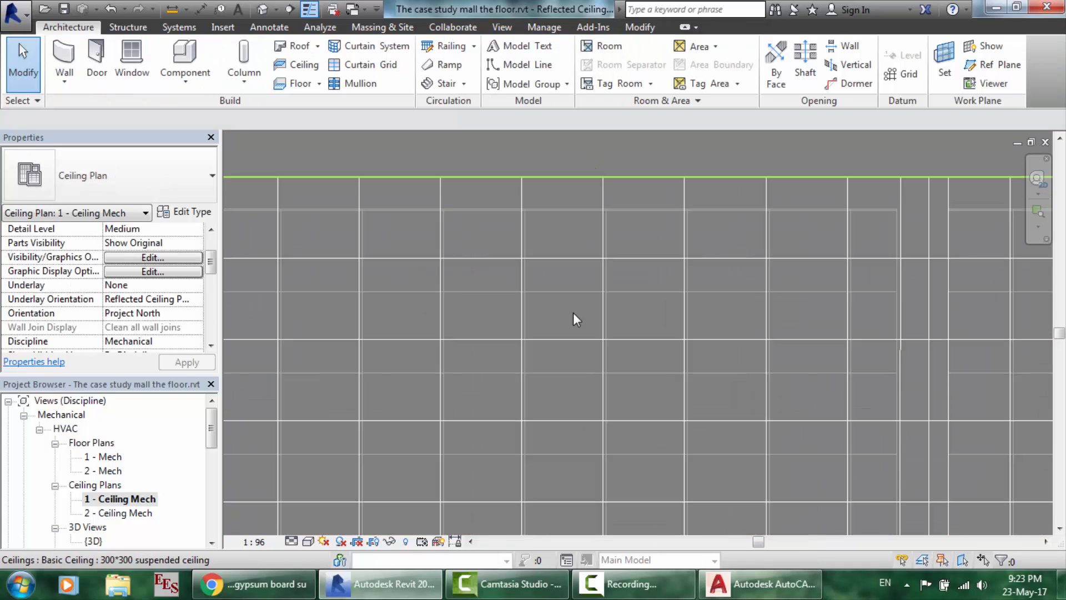
left_click(641, 293)
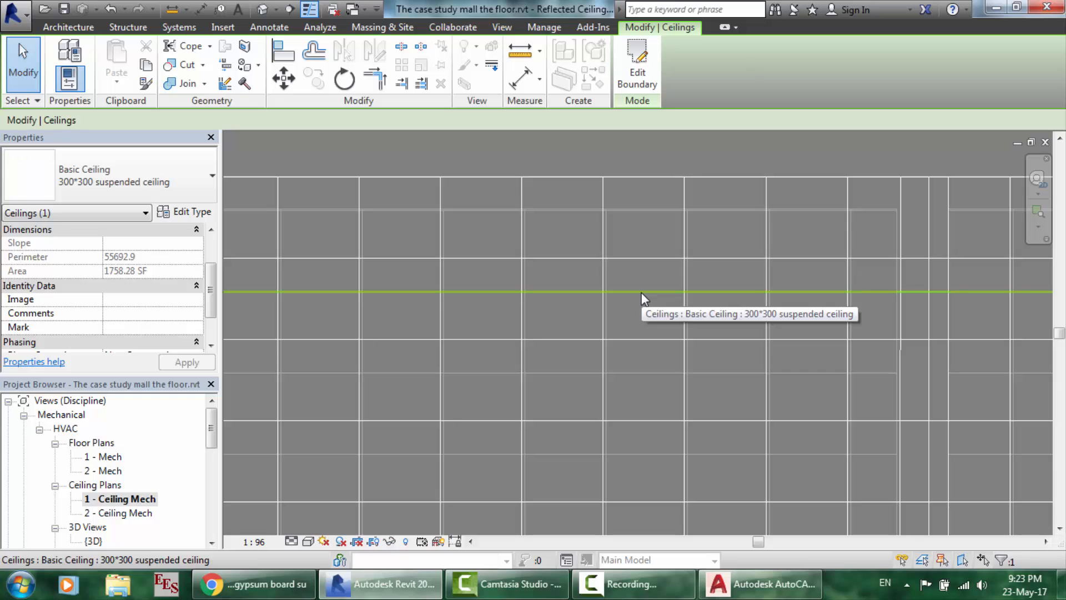
left_click_drag(641, 295, 642, 337)
scroll(605, 319, "up", 2)
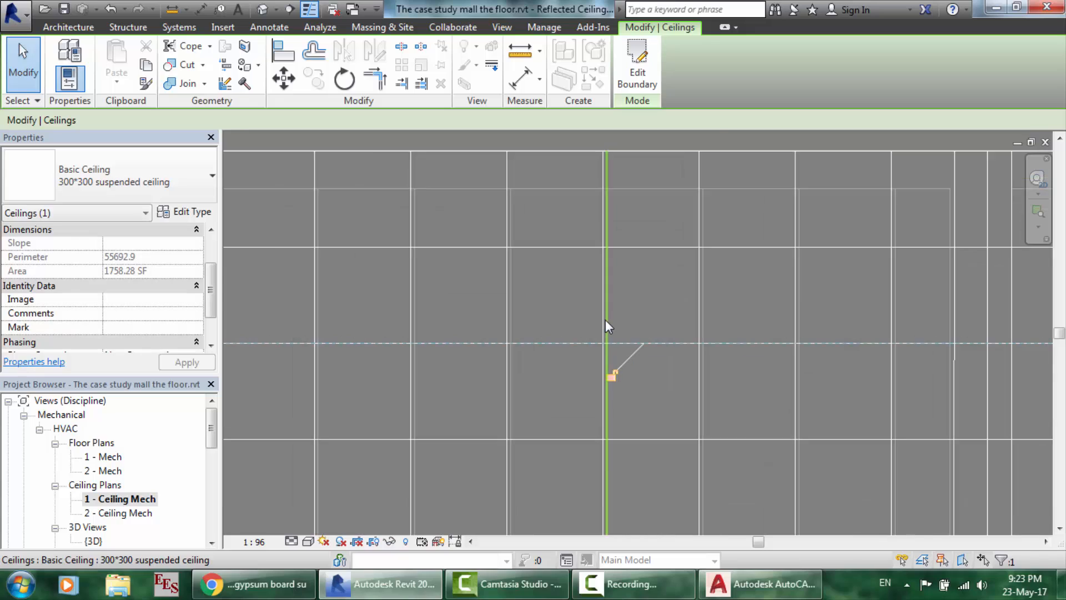
scroll(605, 318, "up", 3)
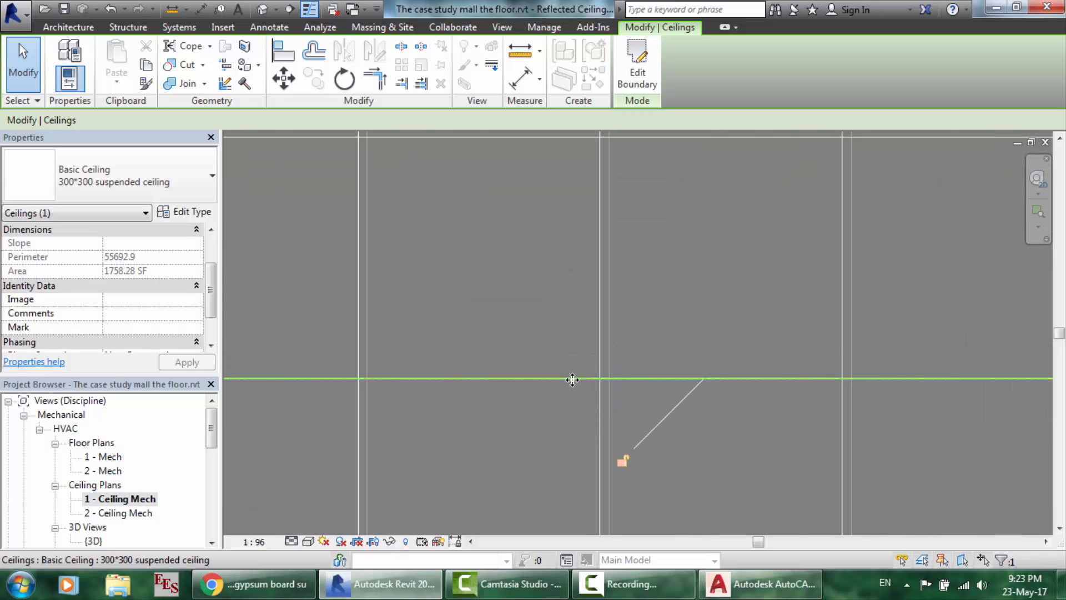
left_click_drag(573, 379, 585, 383)
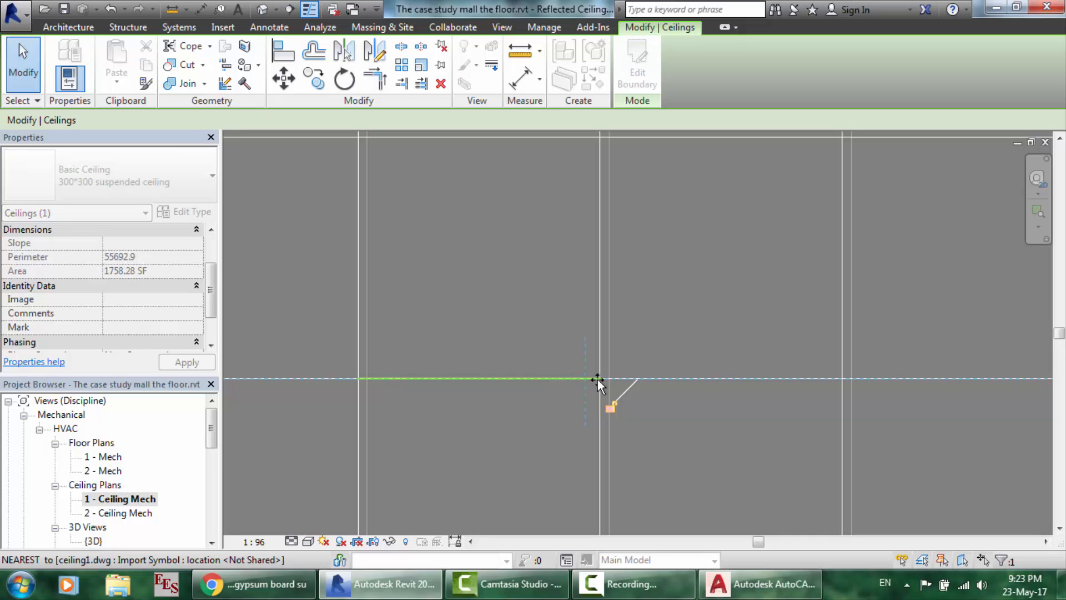
mouse_move(651, 379)
left_mouse_down()
mouse_move(651, 354)
mouse_move(650, 370)
left_mouse_up()
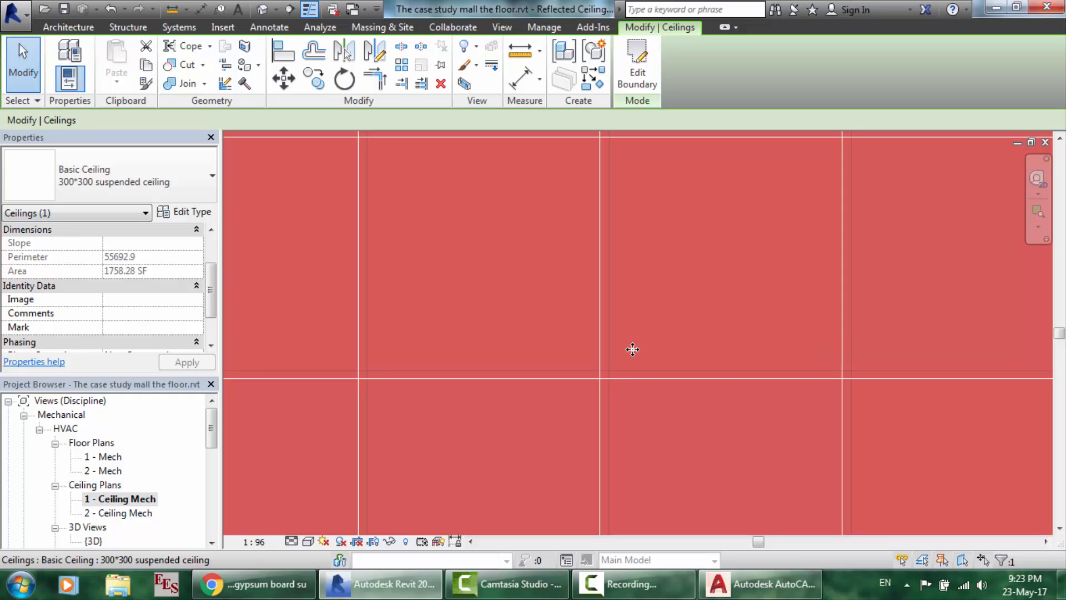
left_click_drag(633, 353, 634, 365)
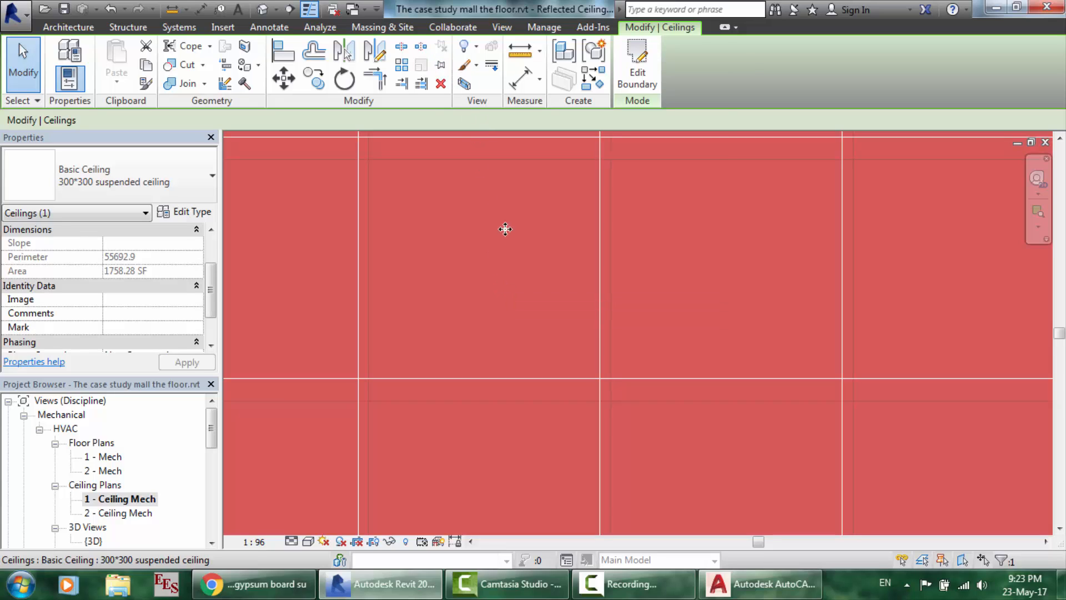
left_click_drag(643, 366, 635, 342)
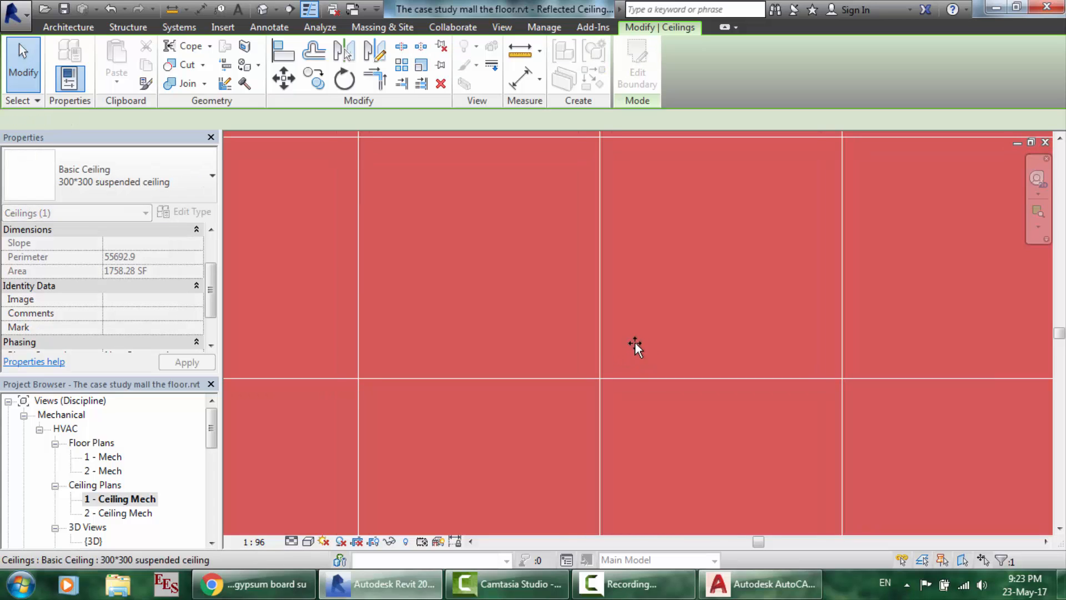
scroll(657, 394, "up", 3)
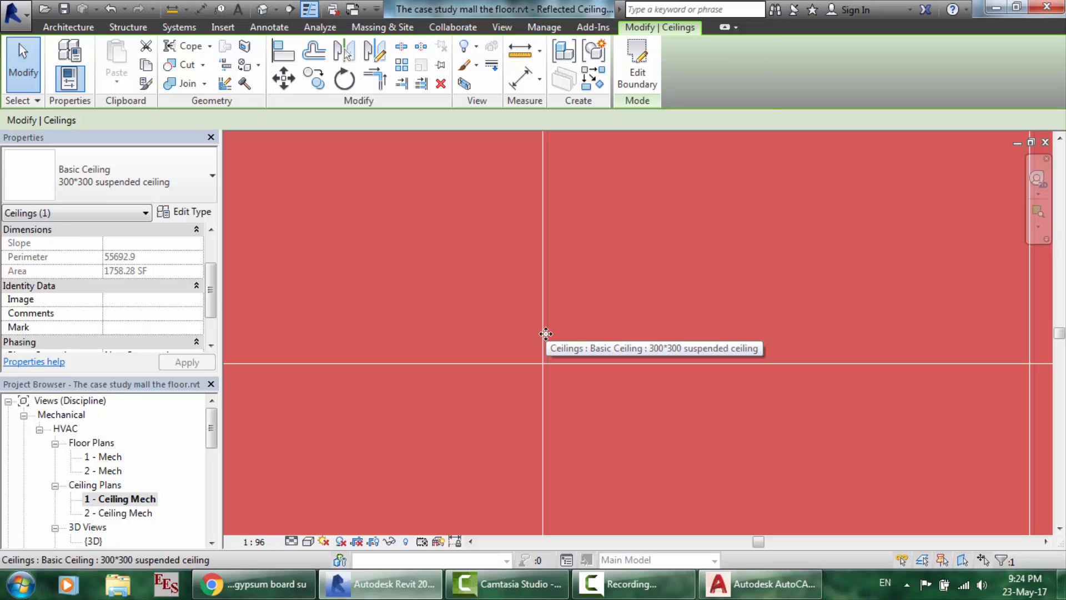
scroll(540, 334, "down", 3)
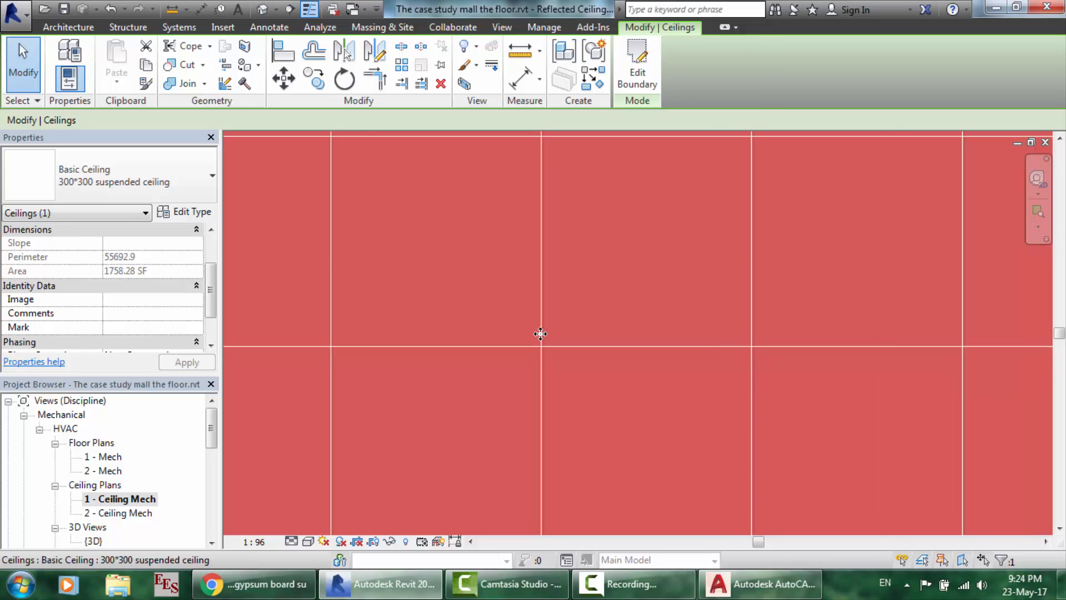
key("Escape")
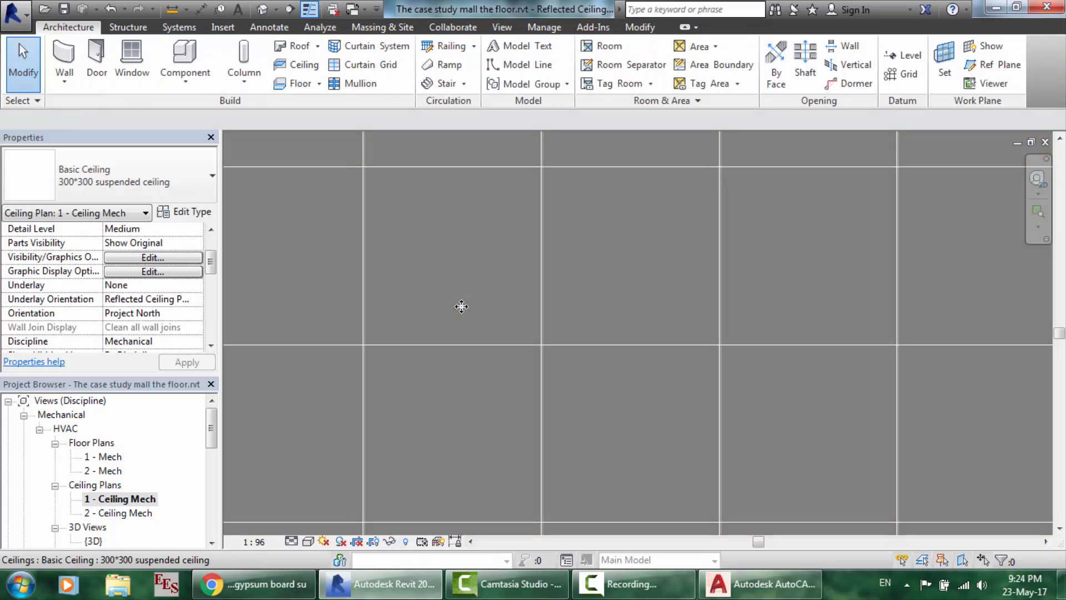
scroll(462, 306, "up", 2)
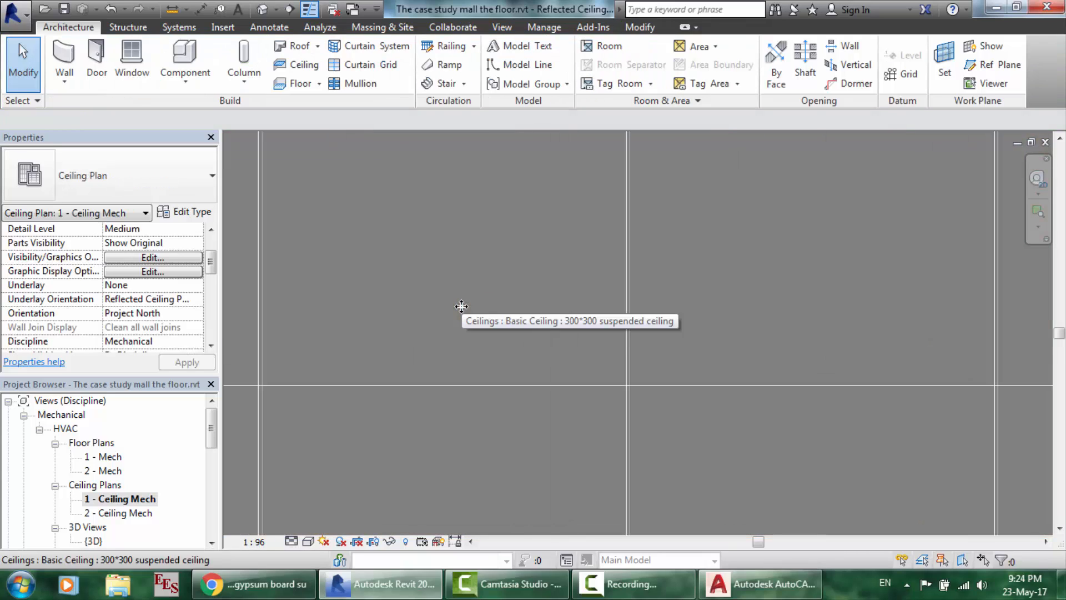
left_click(631, 395)
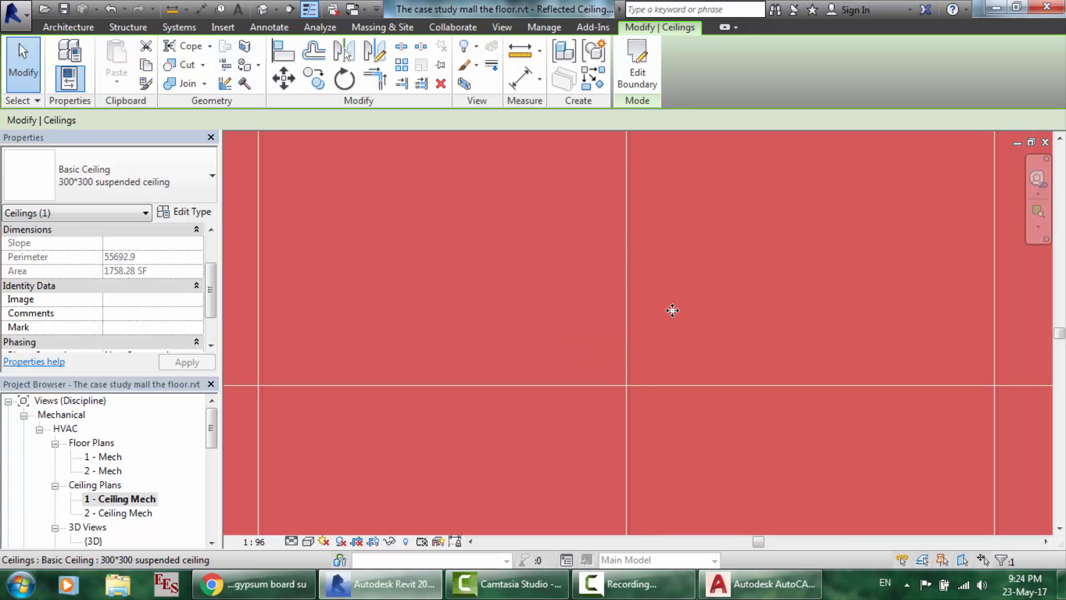
key("Escape")
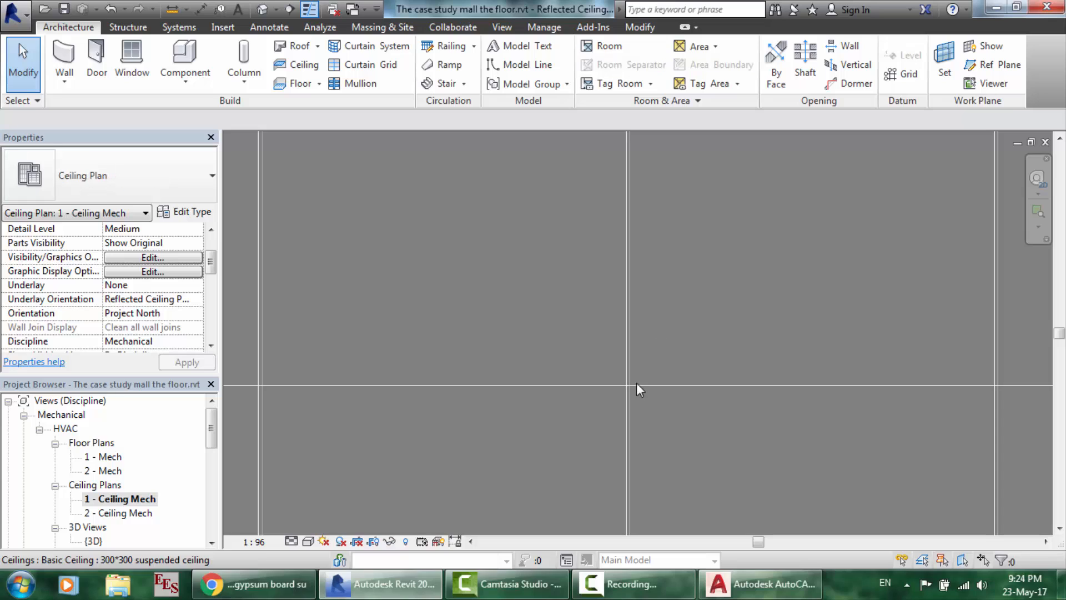
left_click(632, 390)
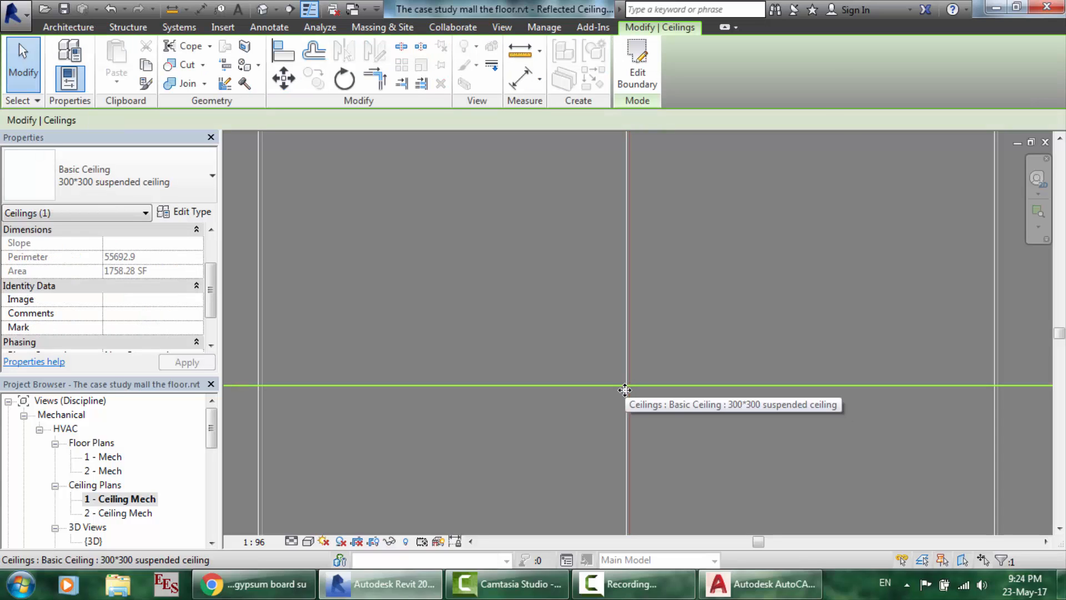
left_click(624, 364)
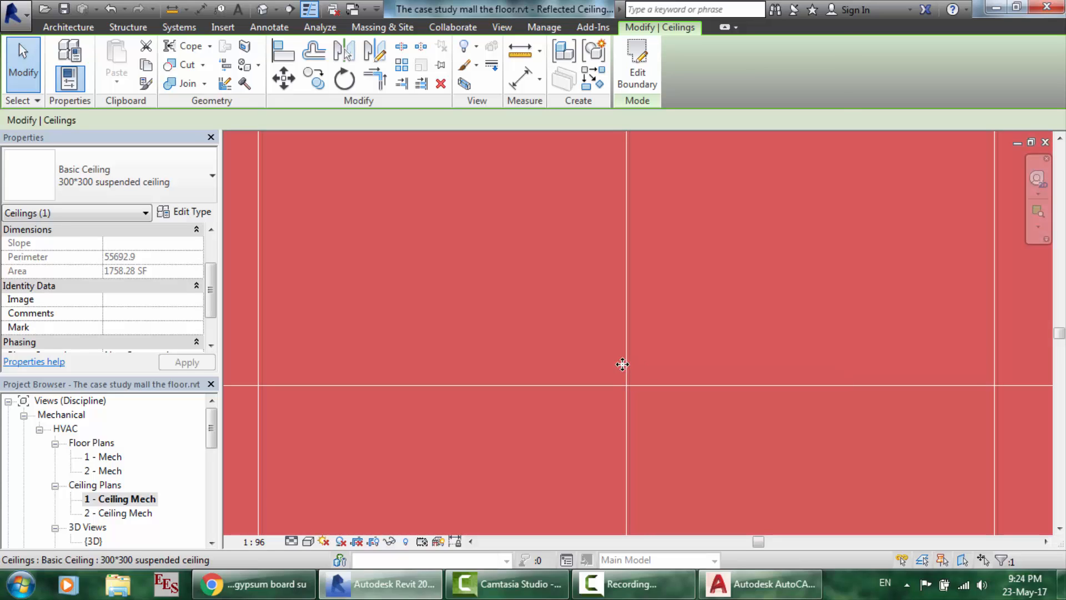
scroll(626, 364, "down", 5)
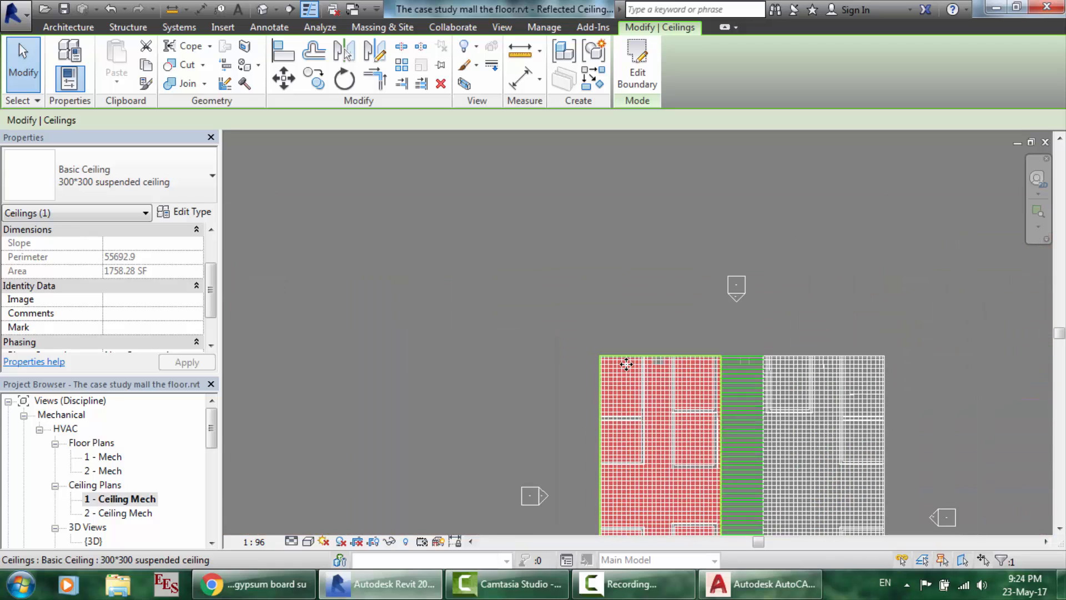
left_click(628, 331)
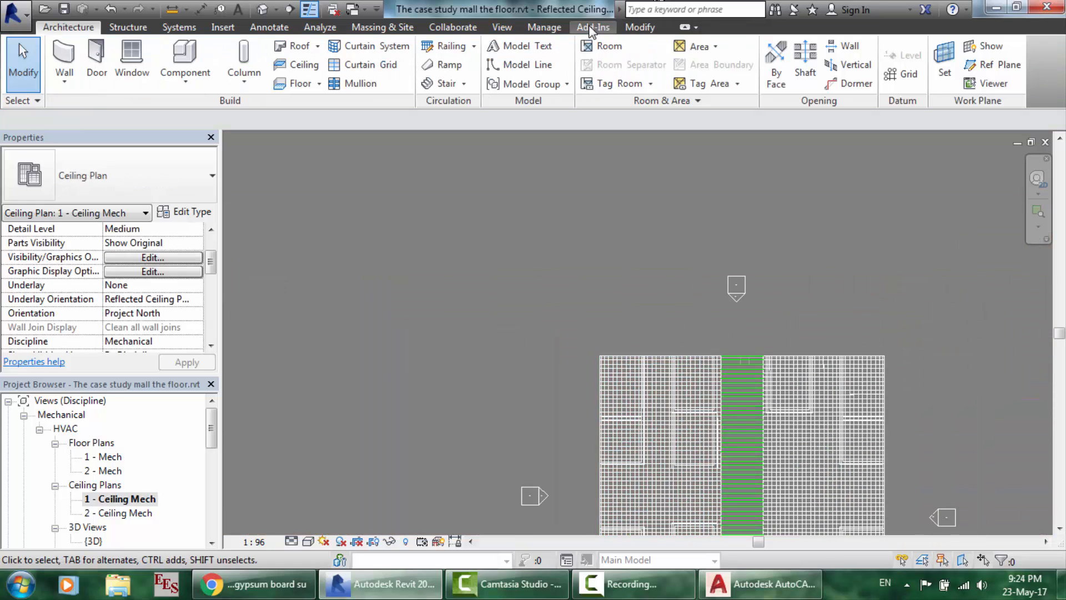
- Hide ceiling1.dwg under Imported Categories in the view's Visibility/Graphics settings
left_click(502, 28)
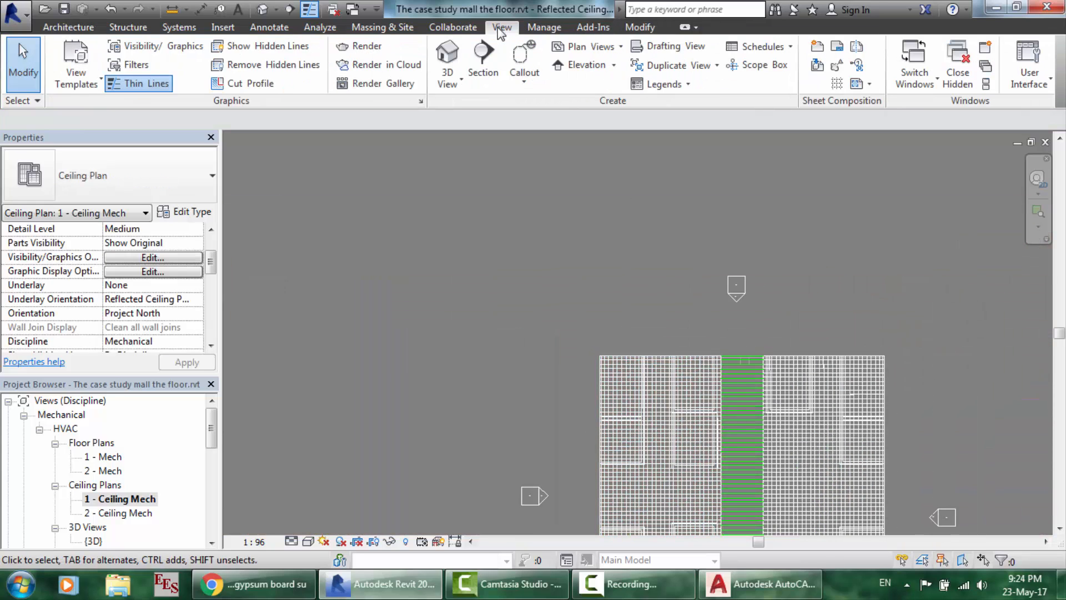
left_click(131, 50)
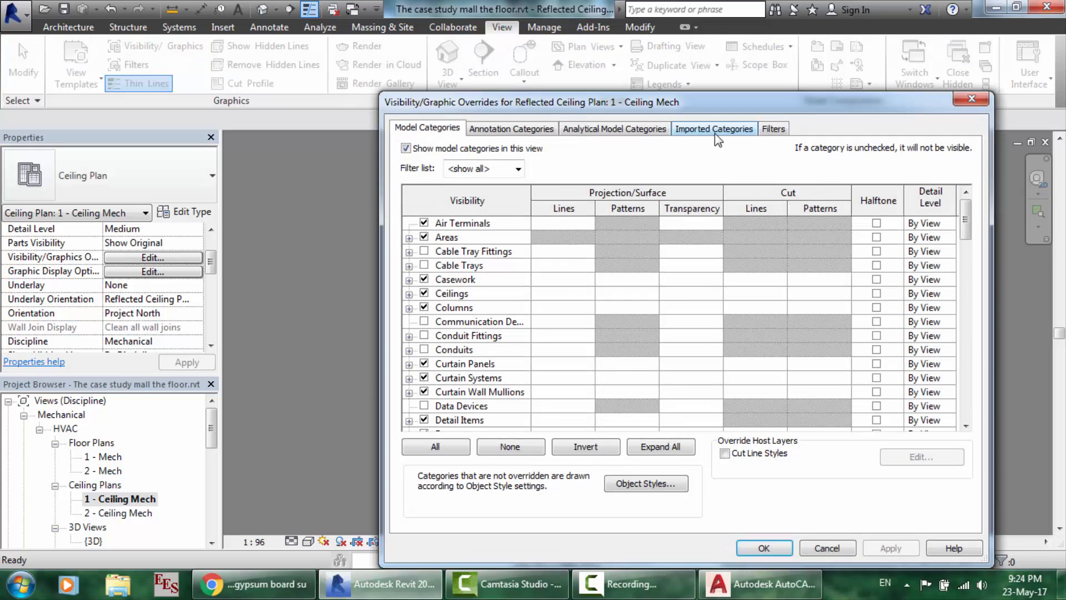
left_click(716, 133)
left_click(452, 201)
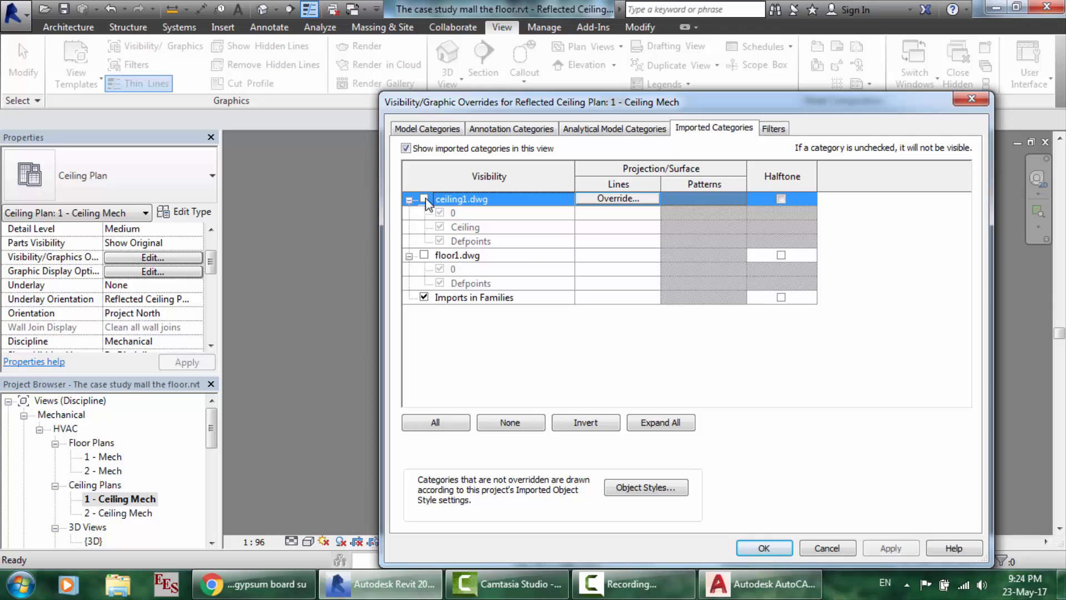
left_click(765, 548)
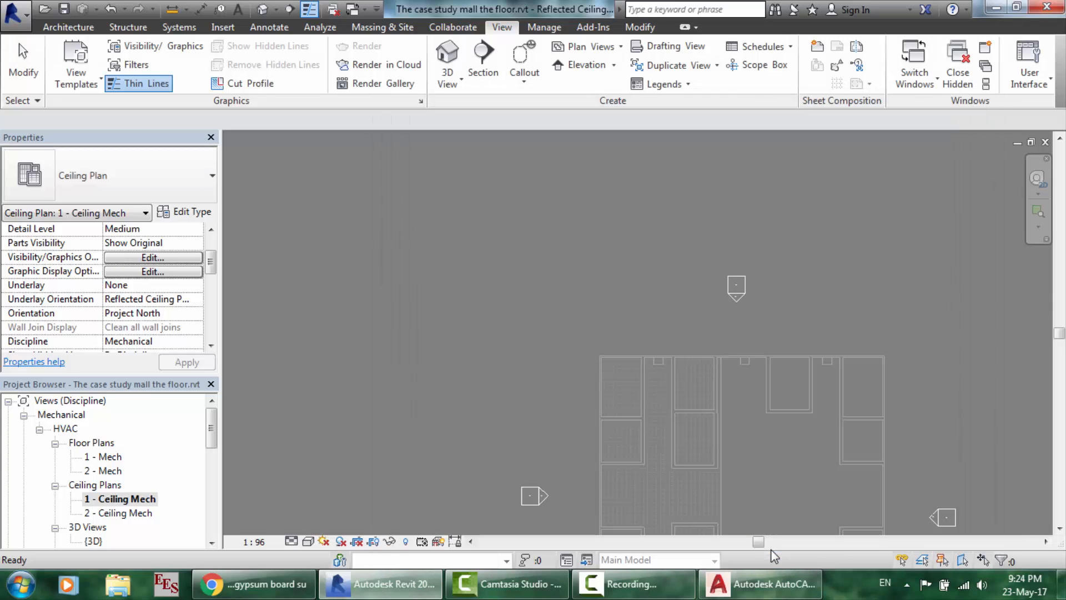
- Zoom in and select the 300*300 suspended ceiling to inspect its grid
scroll(745, 475, "up", 4)
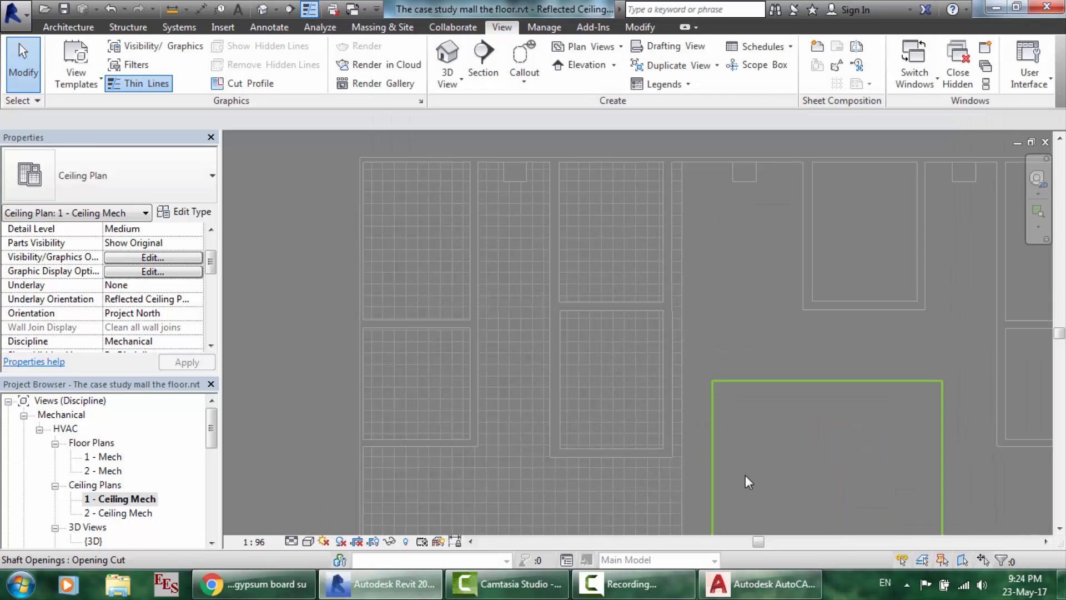
scroll(371, 140, "up", 1)
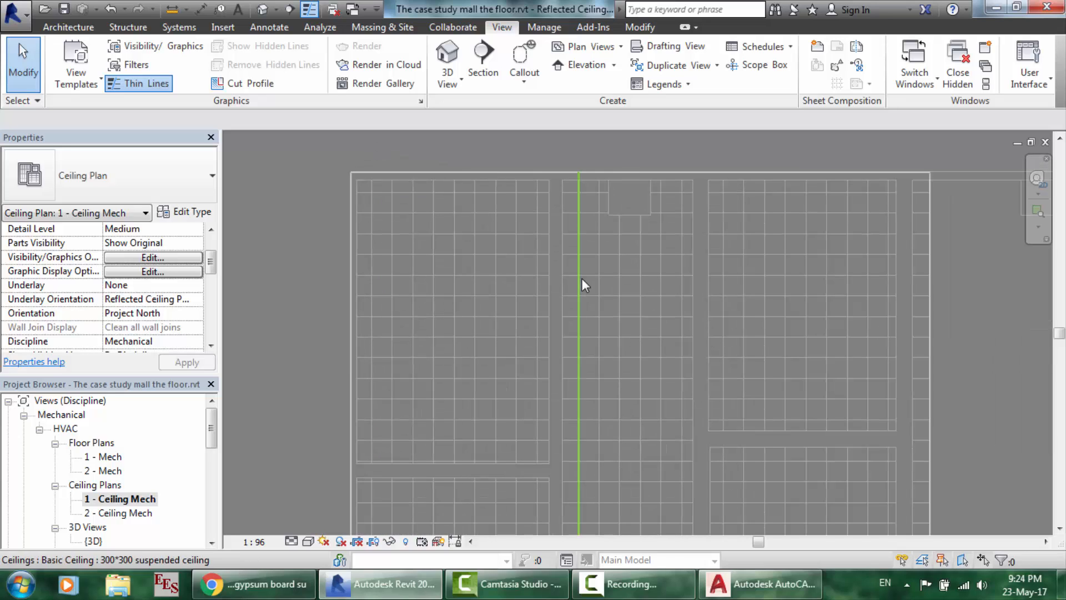
left_click(633, 583)
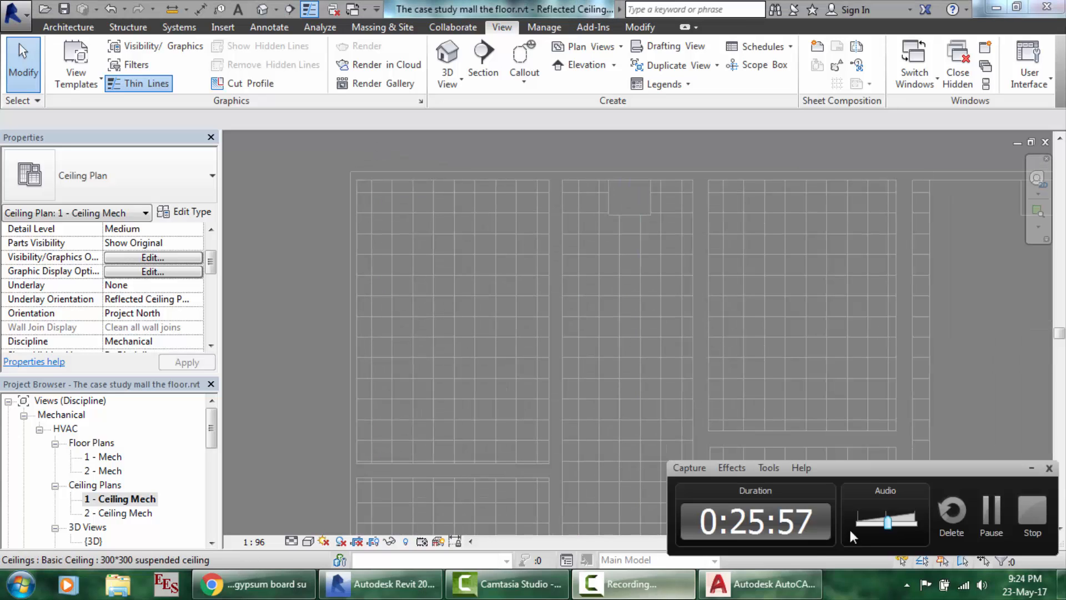
left_click(993, 522)
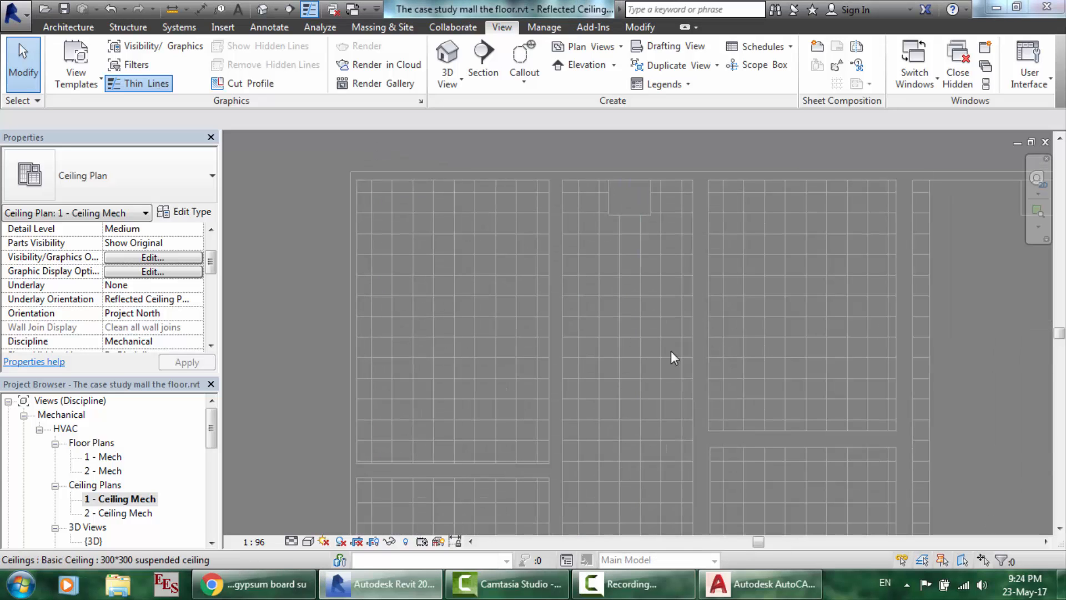
left_click(468, 204)
scroll(468, 204, "up", 2)
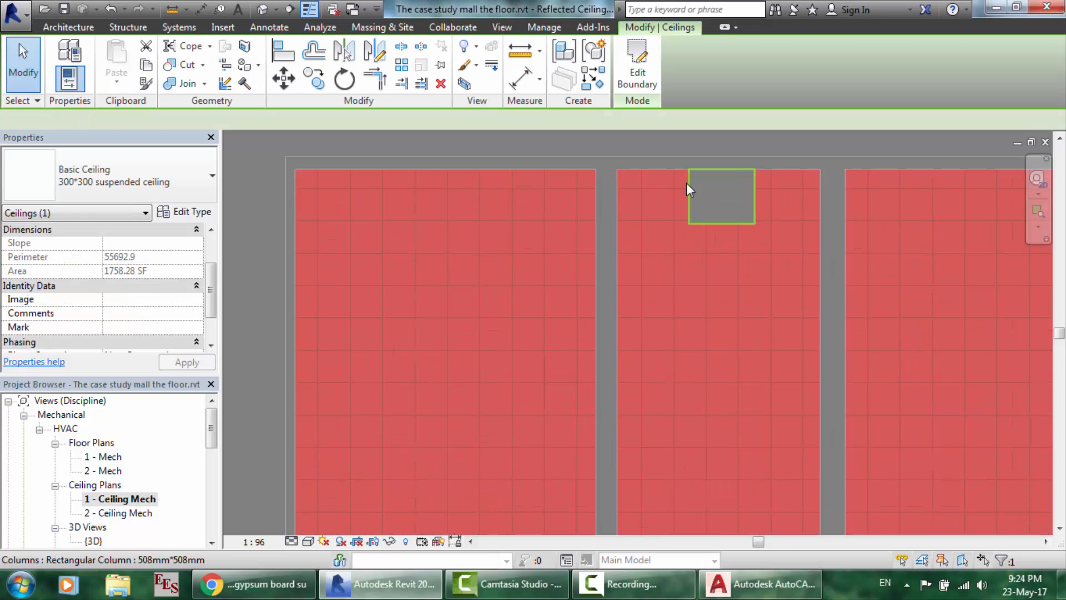
scroll(712, 200, "down", 5)
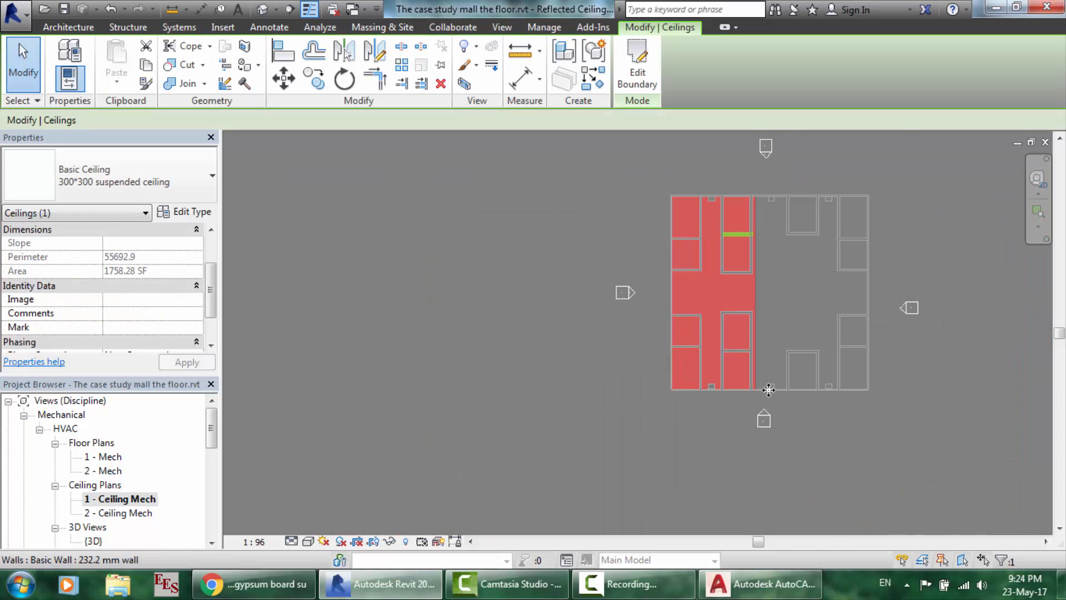
scroll(768, 390, "up", 1)
scroll(614, 369, "up", 5)
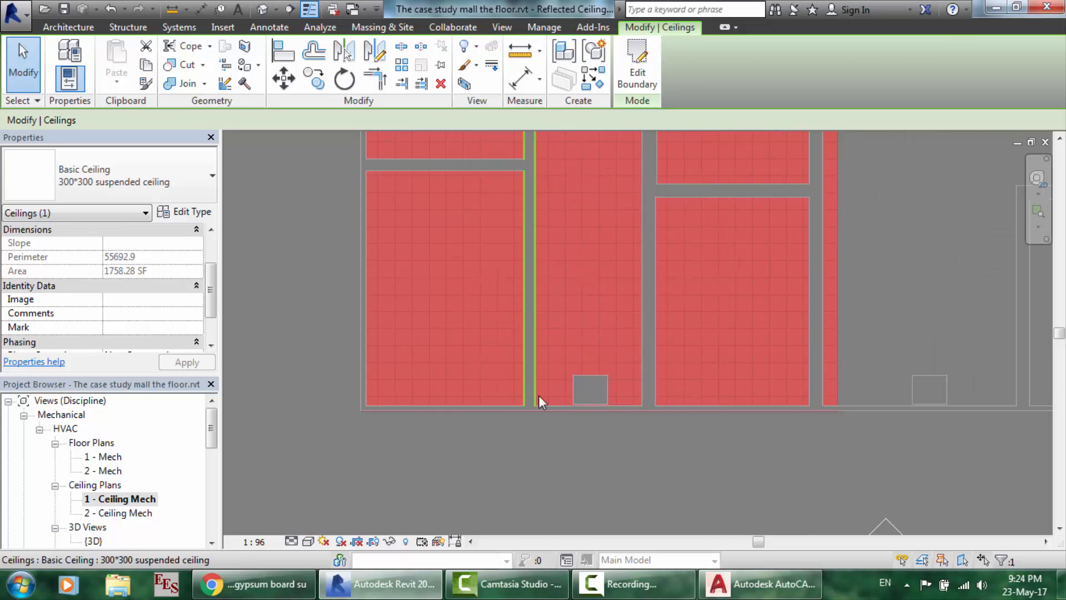
scroll(591, 380, "down", 4)
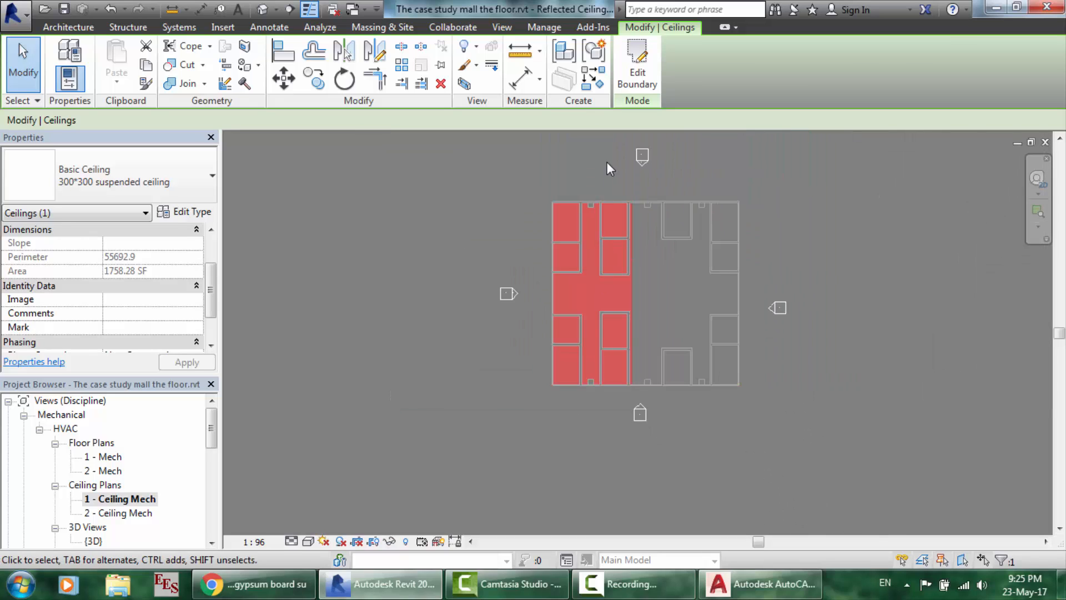
scroll(607, 162, "up", 1)
scroll(607, 162, "up", 3)
- Reselect the ceiling and pick a vertical and a horizontal grid line to check them
left_click(573, 268)
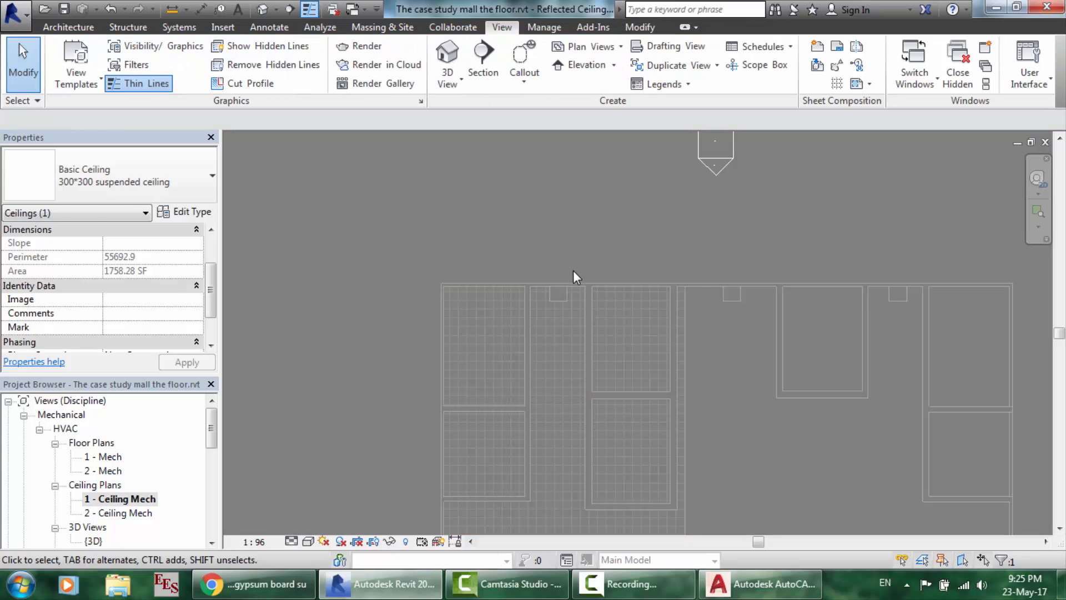
scroll(548, 366, "up", 2)
left_click(541, 337)
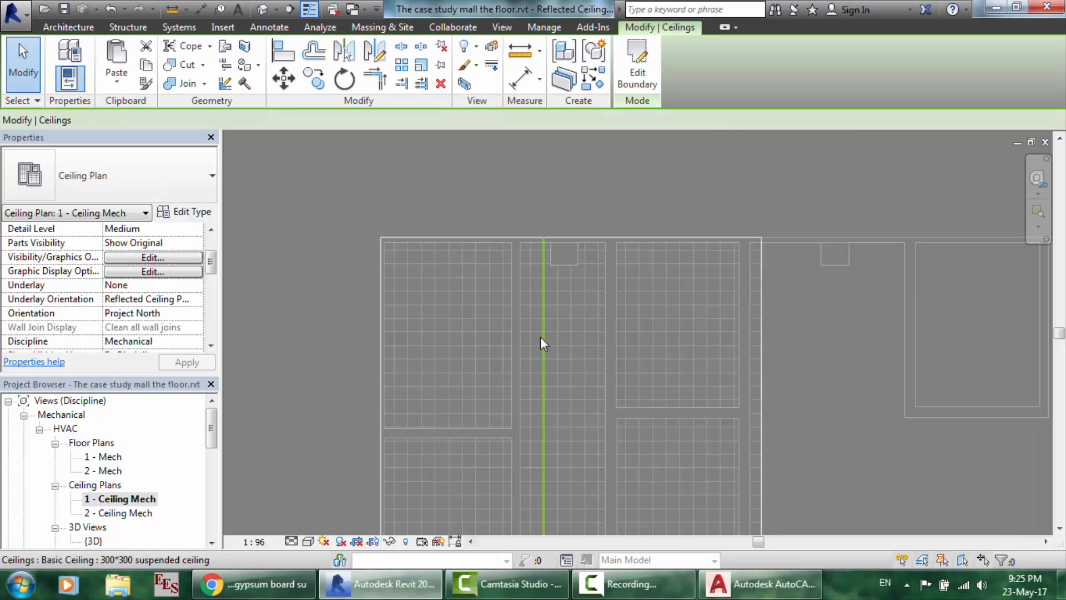
left_click(505, 333)
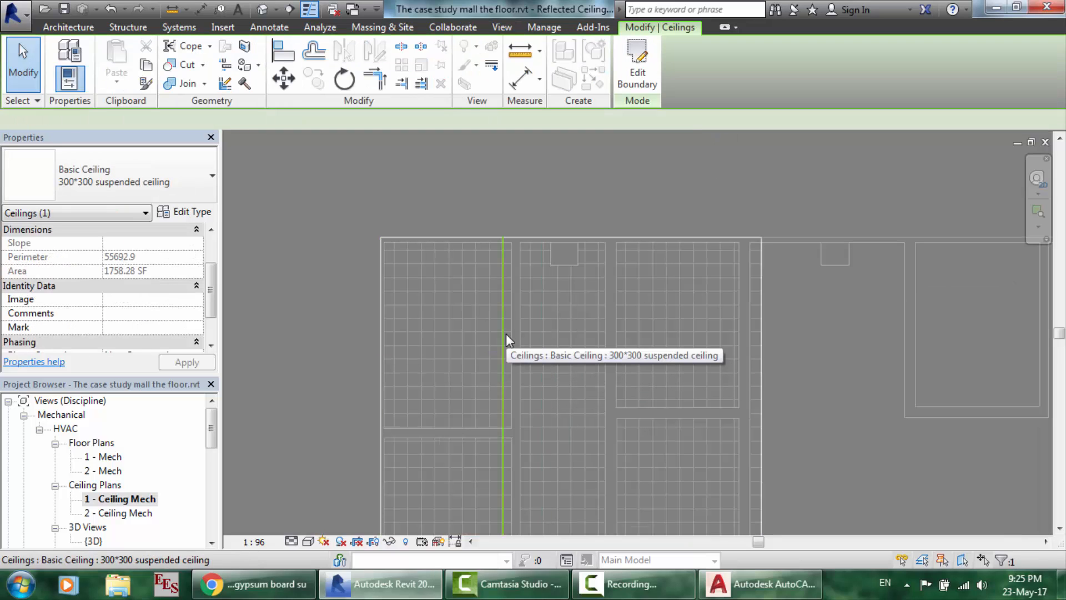
left_click(445, 306)
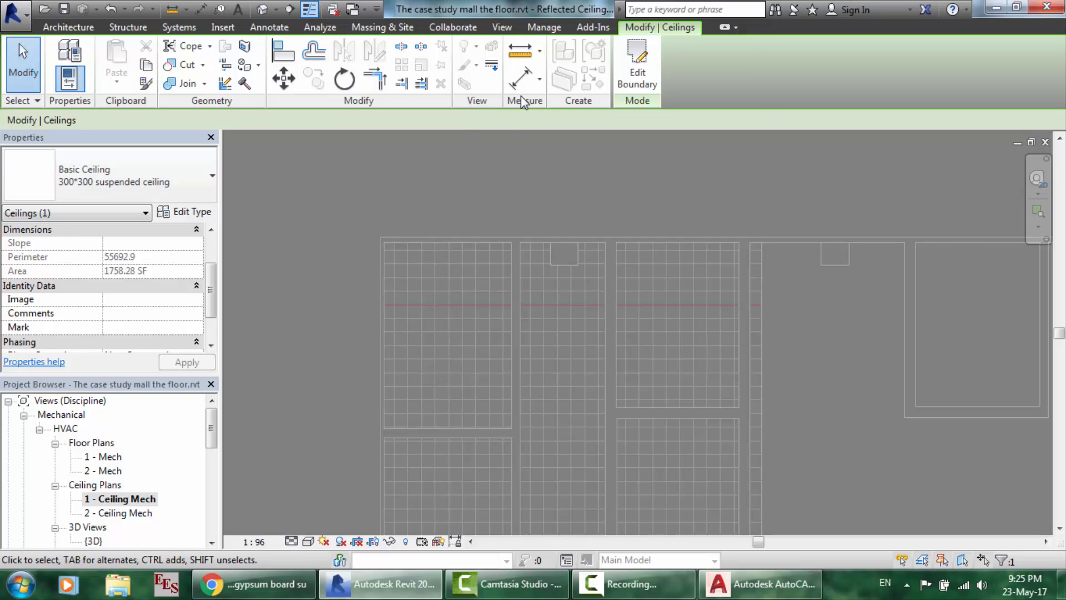
- Check the ceiling type list, then deselect the ceiling
left_click(161, 167)
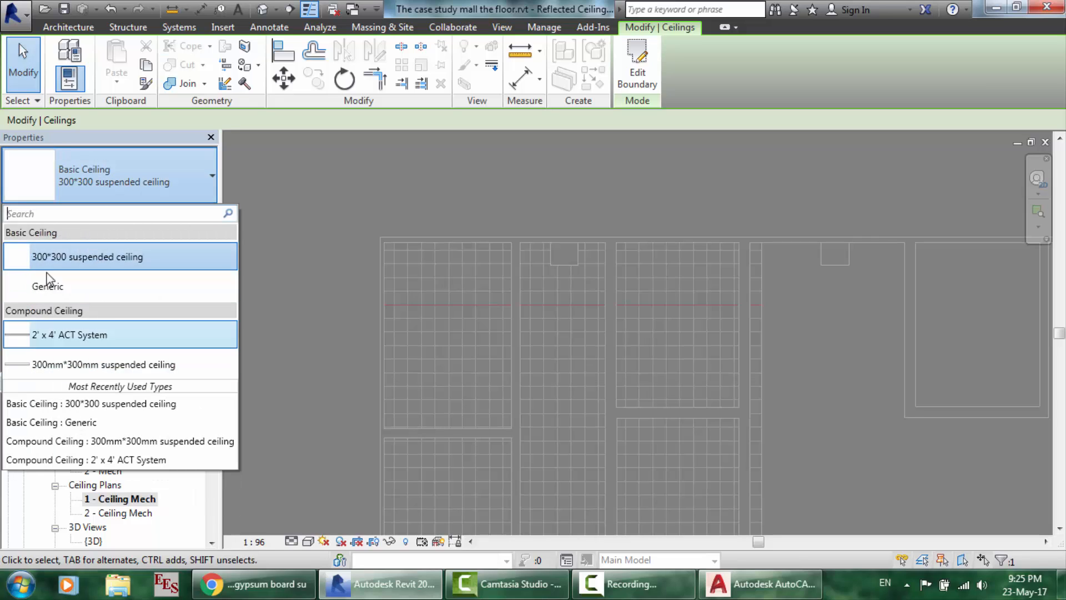
left_click(296, 315)
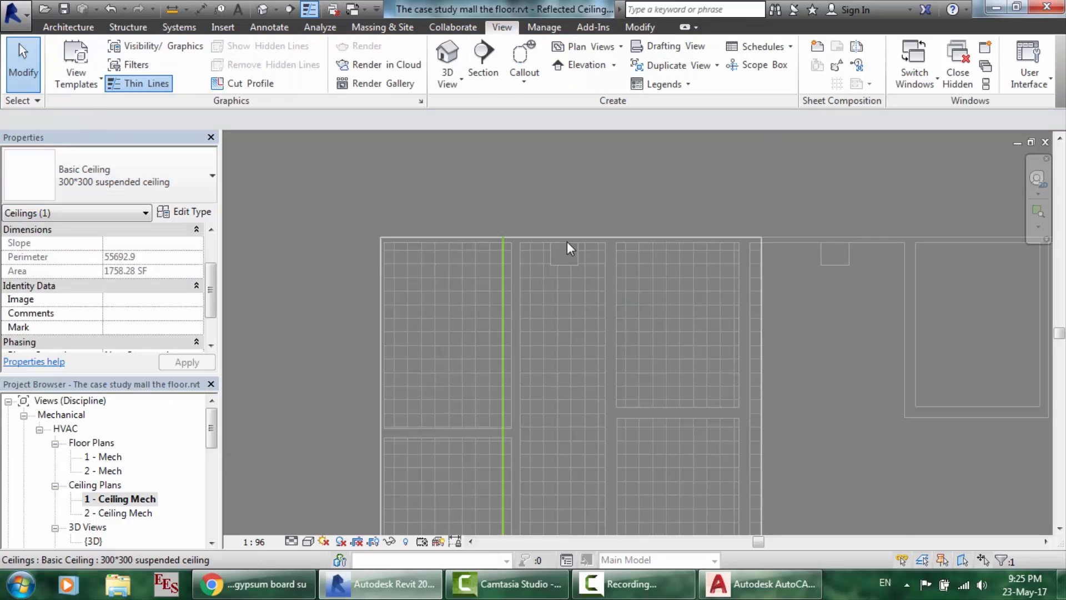
left_click(547, 28)
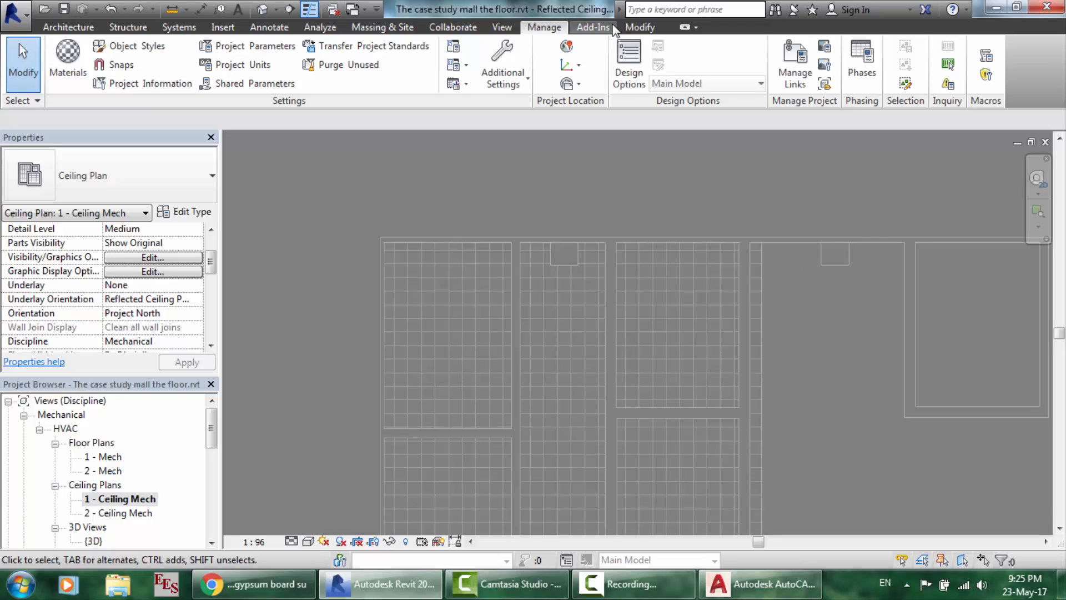
- Turn ceiling1.dwg back on under Imported Categories in Visibility/Graphics
left_click(511, 28)
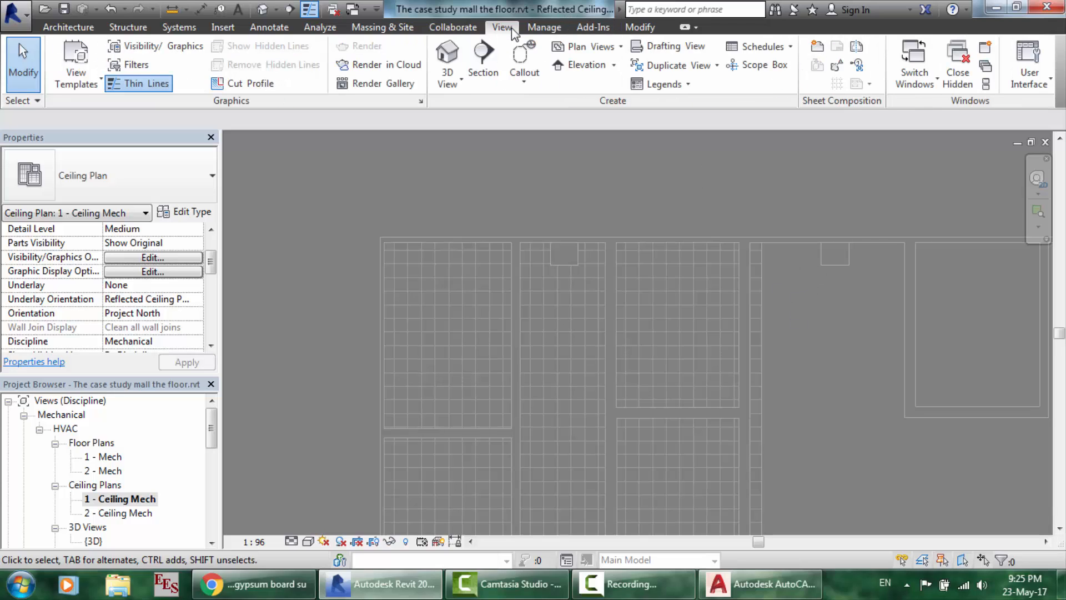
left_click(179, 46)
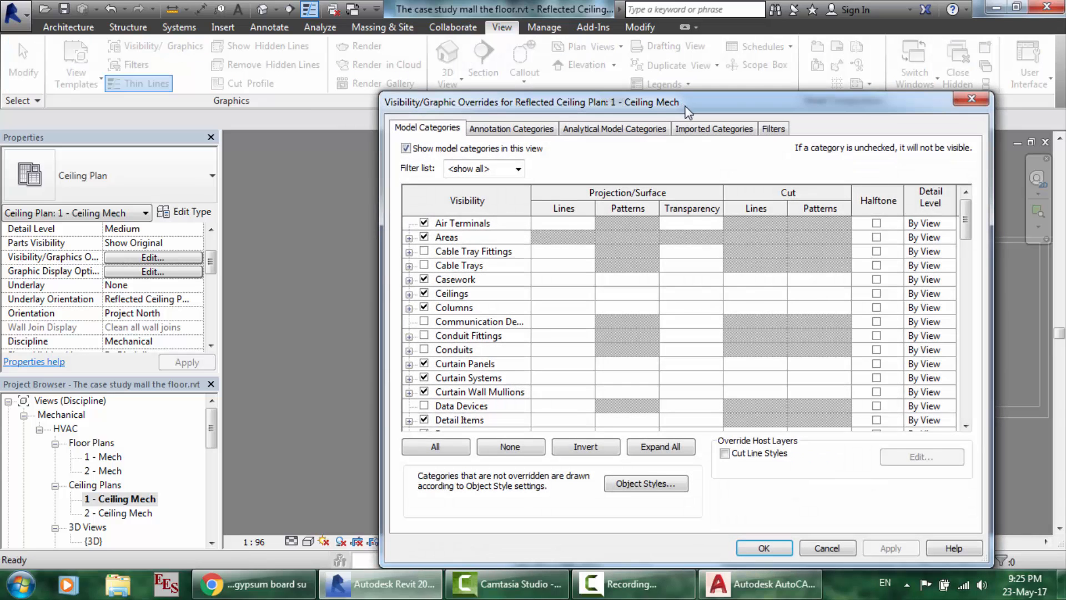
left_click(719, 131)
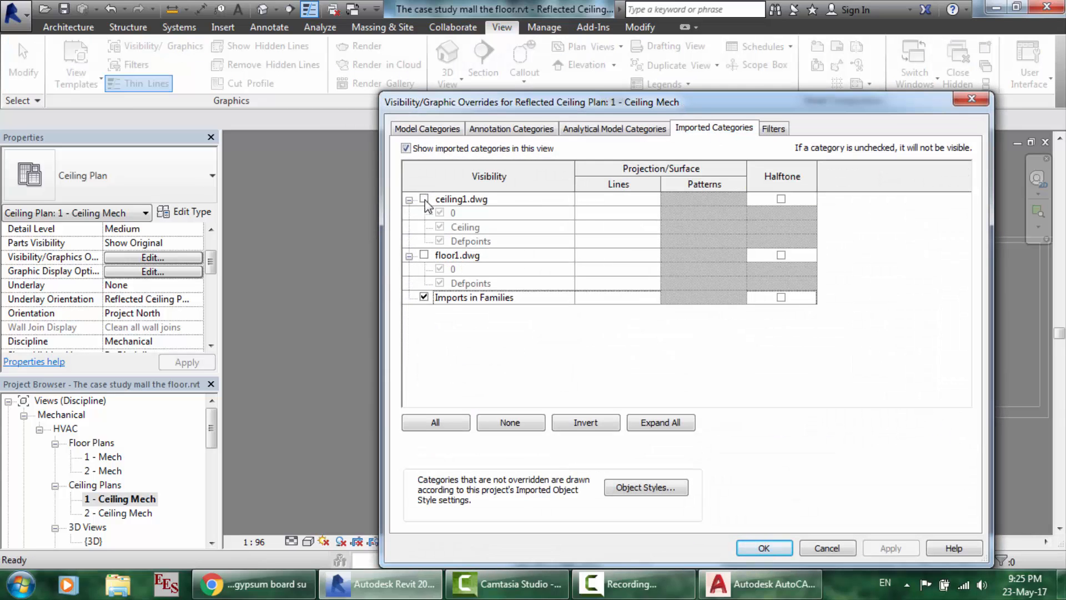
left_click(425, 199)
left_click(777, 548)
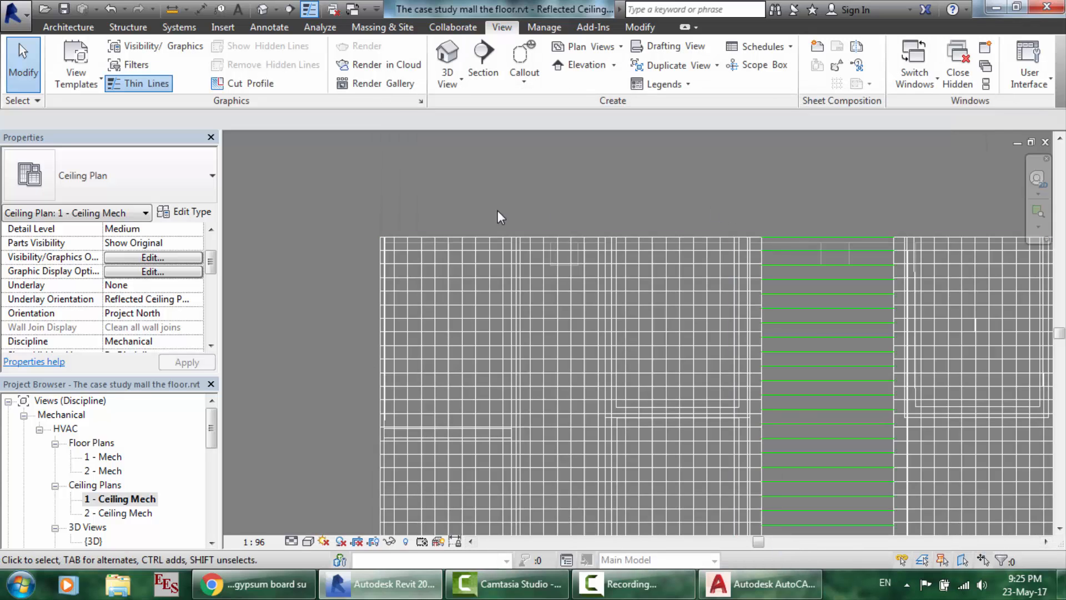
- Drag the 300*300 ceiling's boundary edge onto the reference line, then deselect it
scroll(491, 399, "up", 8)
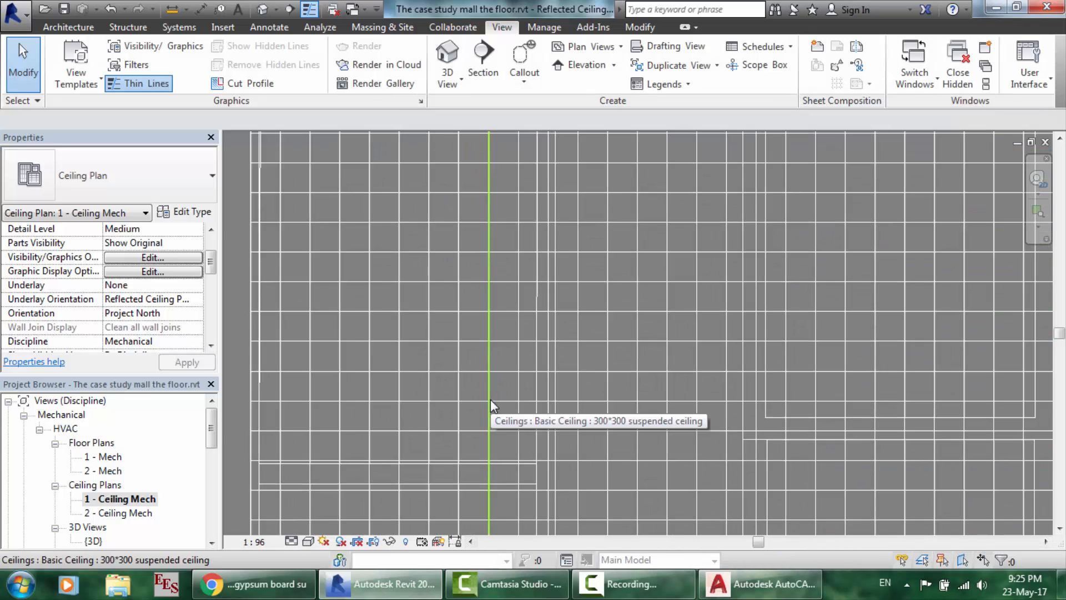
scroll(412, 364, "up", 6)
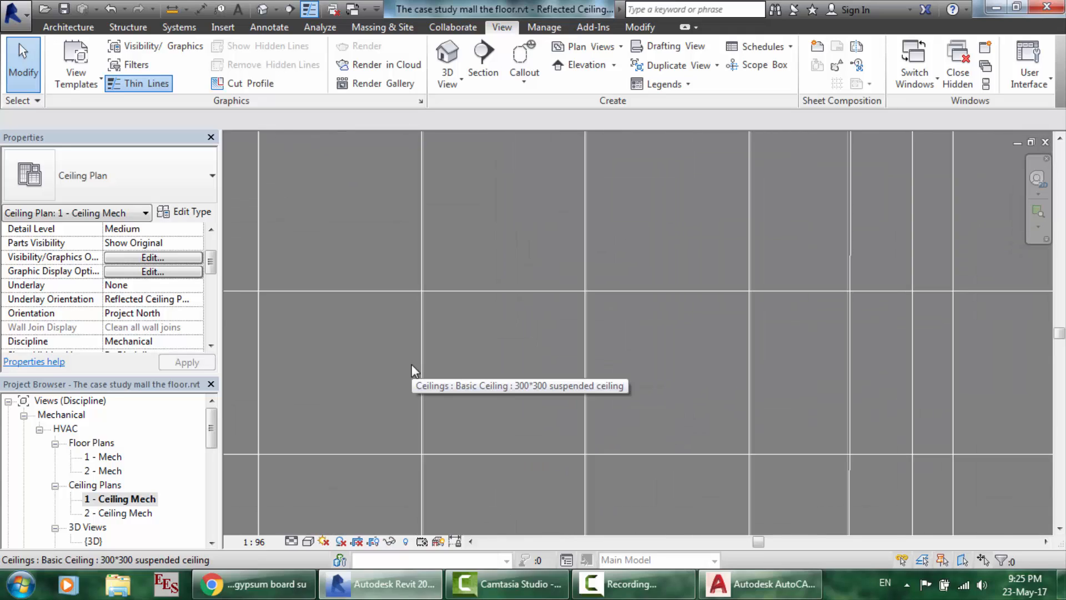
scroll(456, 224, "down", 1)
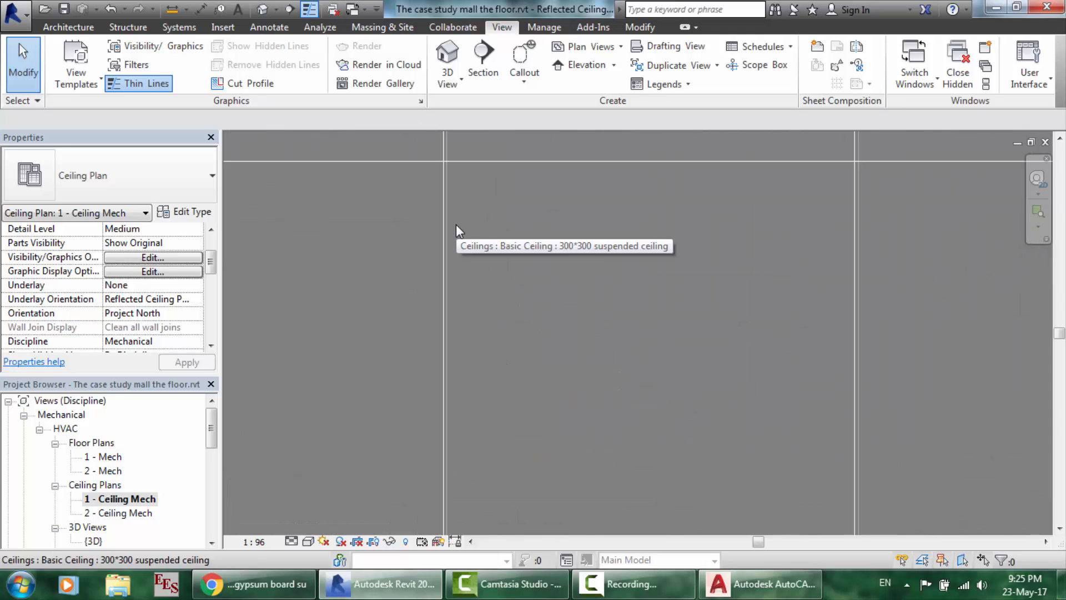
left_click(449, 218)
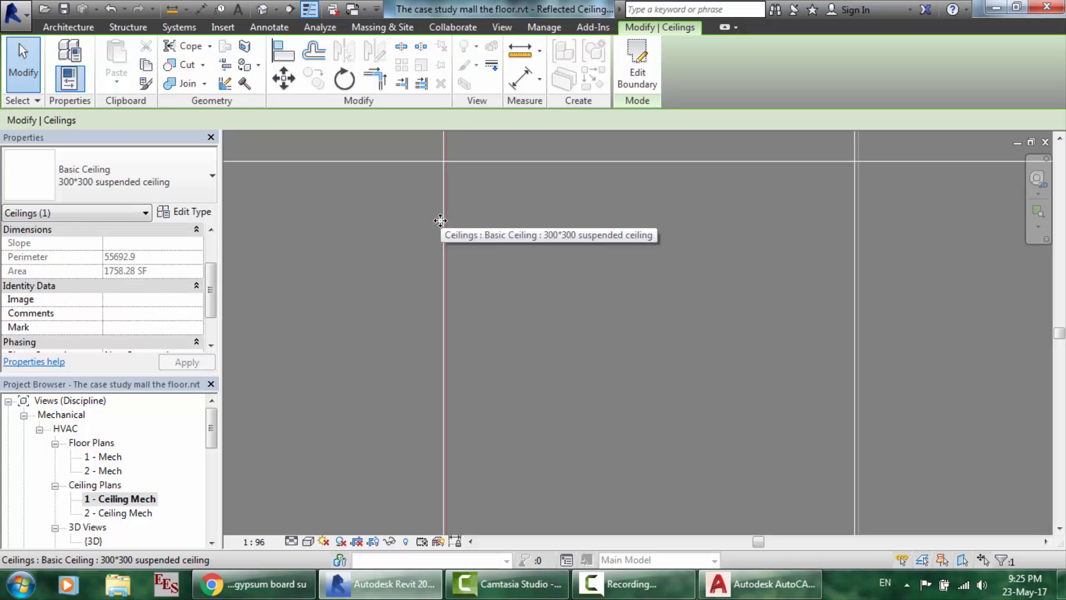
scroll(431, 141, "up", 7)
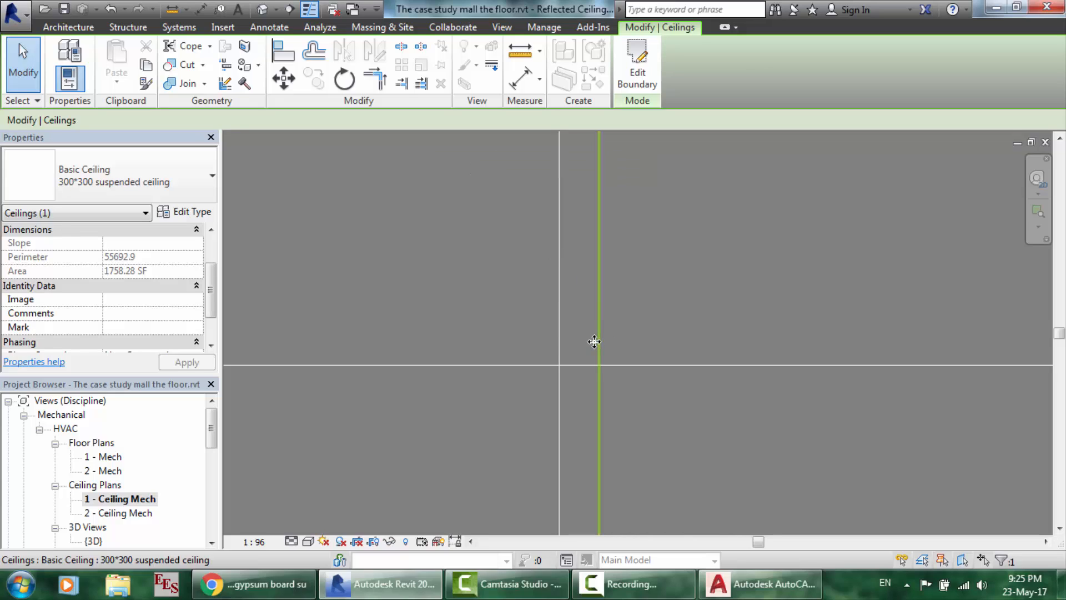
left_click_drag(594, 341, 577, 379)
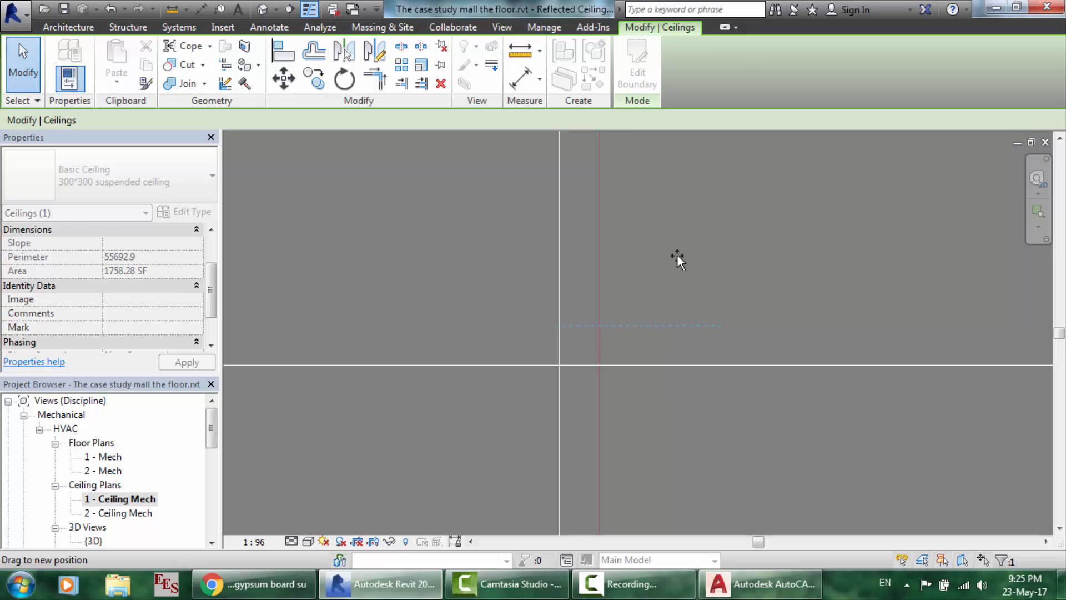
left_click_drag(562, 334, 559, 323)
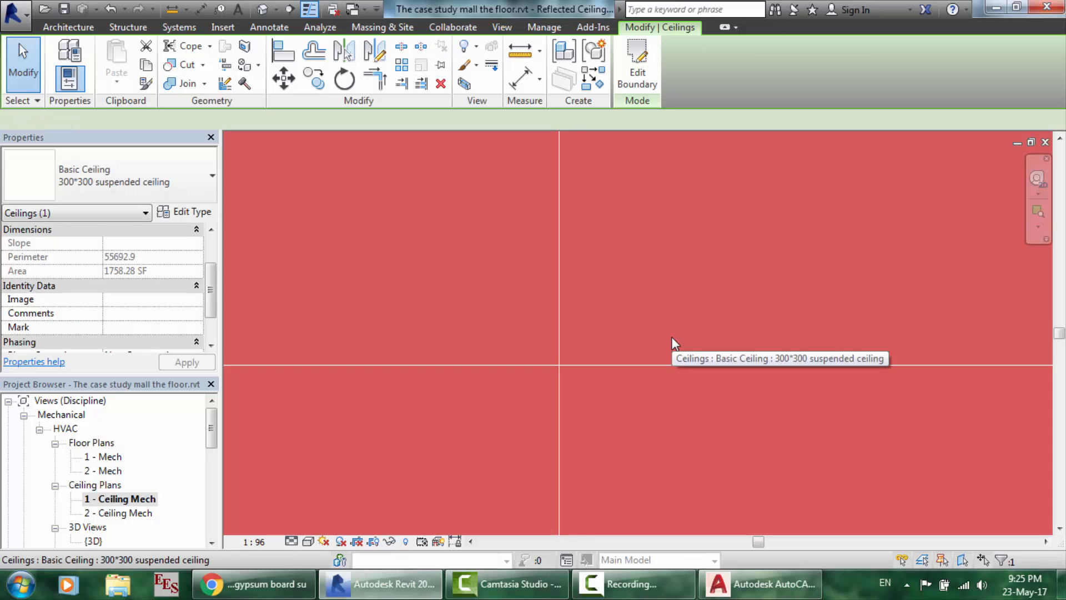
scroll(672, 336, "down", 5)
scroll(671, 336, "down", 6)
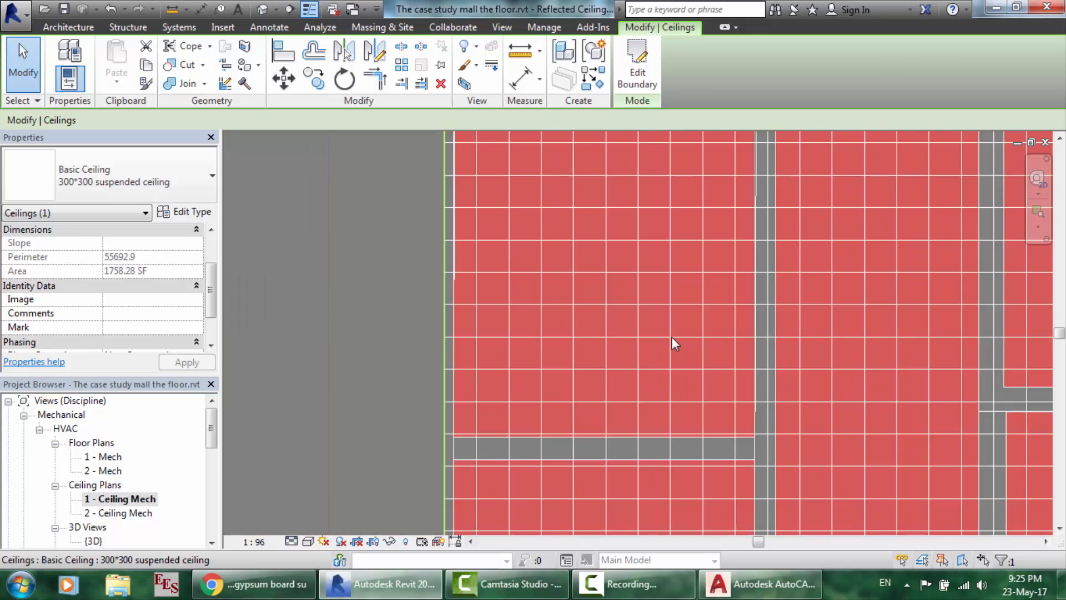
left_click(808, 216)
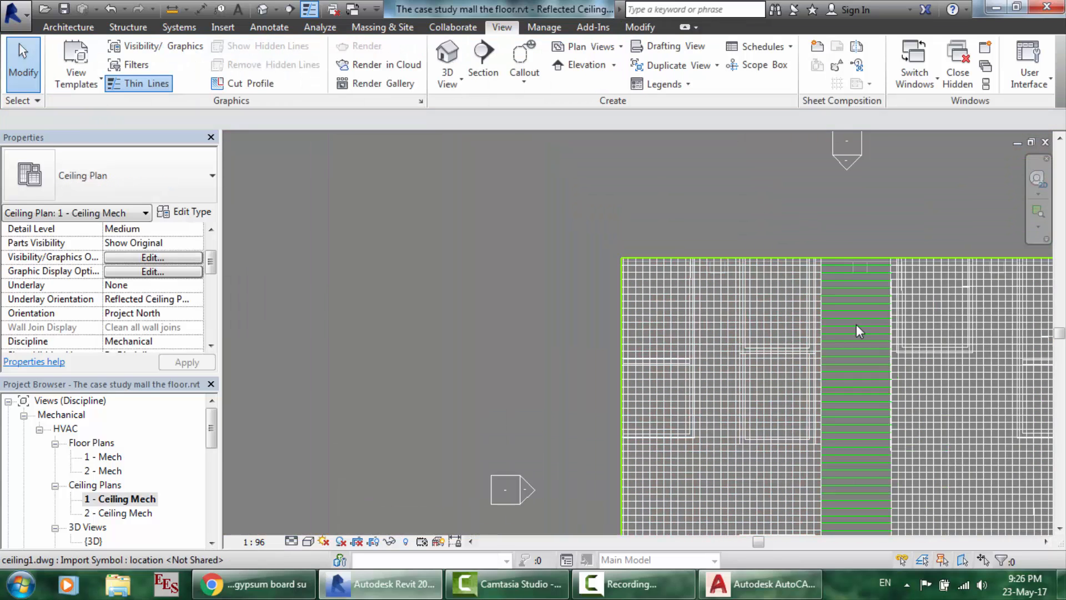
- Compare the ceiling strips against ceiling1.dwg in AutoCAD, switching between both programs
scroll(867, 324, "down", 2)
scroll(937, 239, "up", 5)
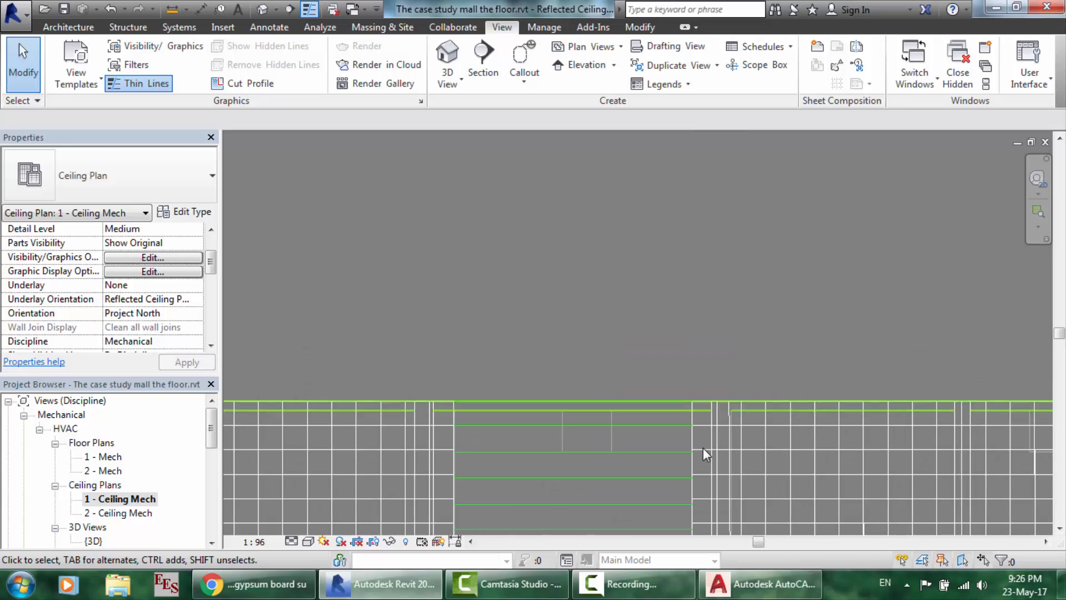
scroll(514, 484, "up", 3)
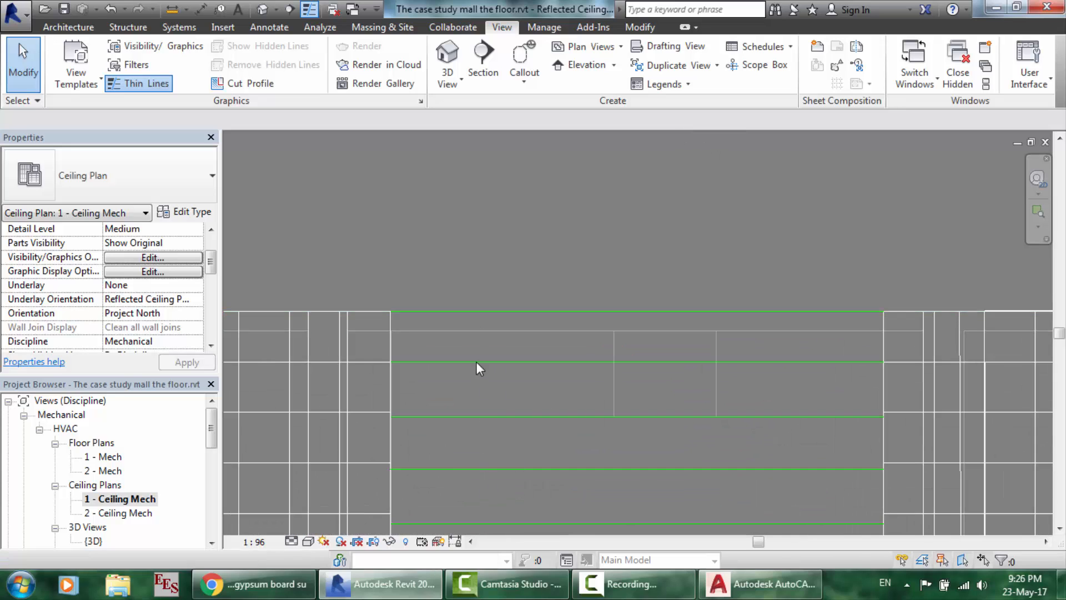
left_click(760, 584)
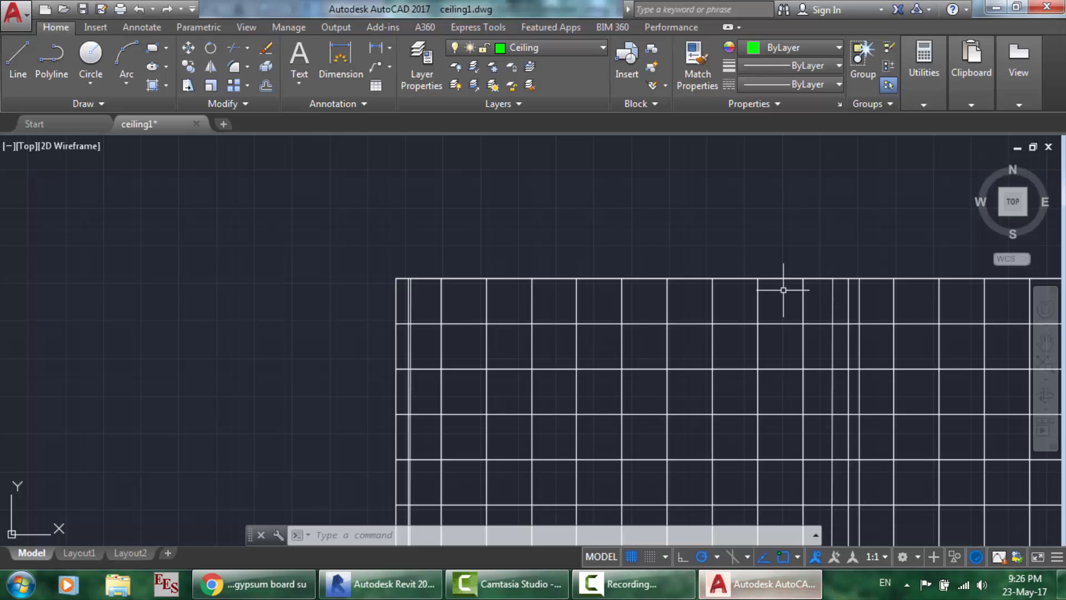
scroll(853, 392, "down", 3)
scroll(910, 302, "up", 10)
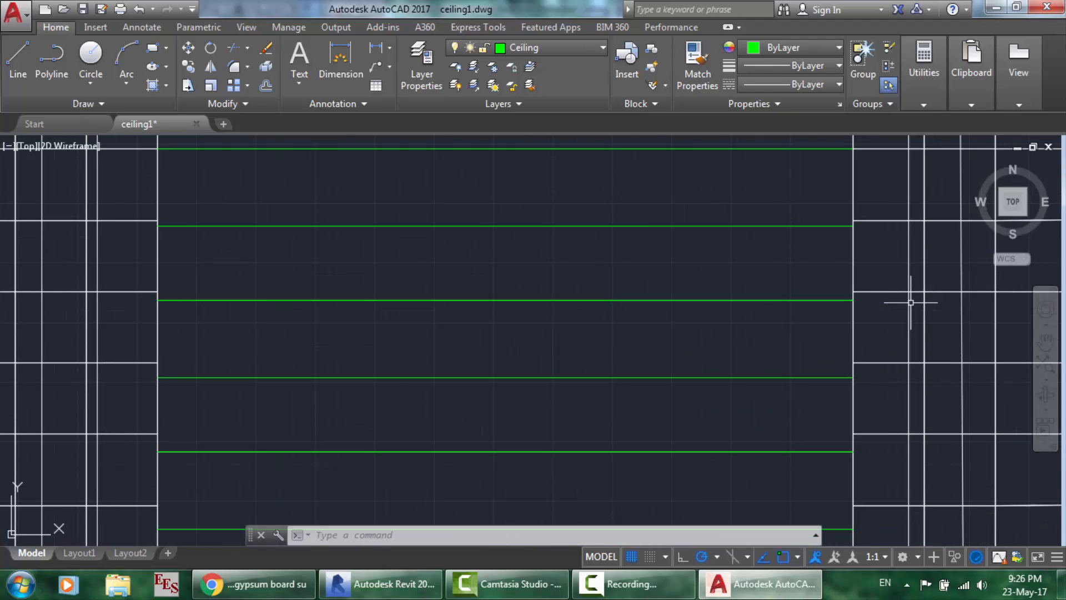
left_click(380, 584)
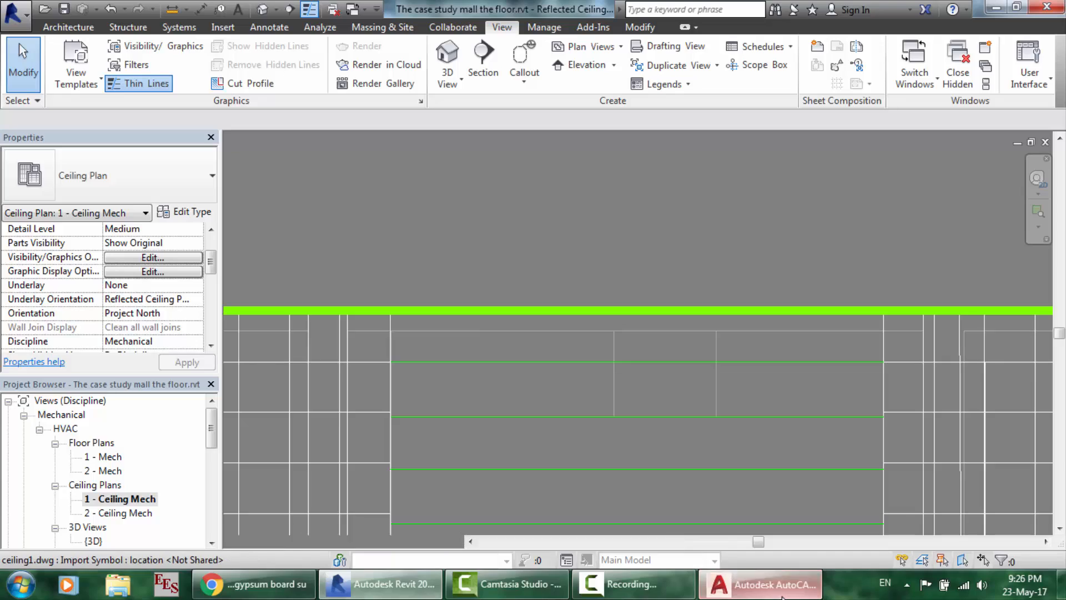
left_click(759, 584)
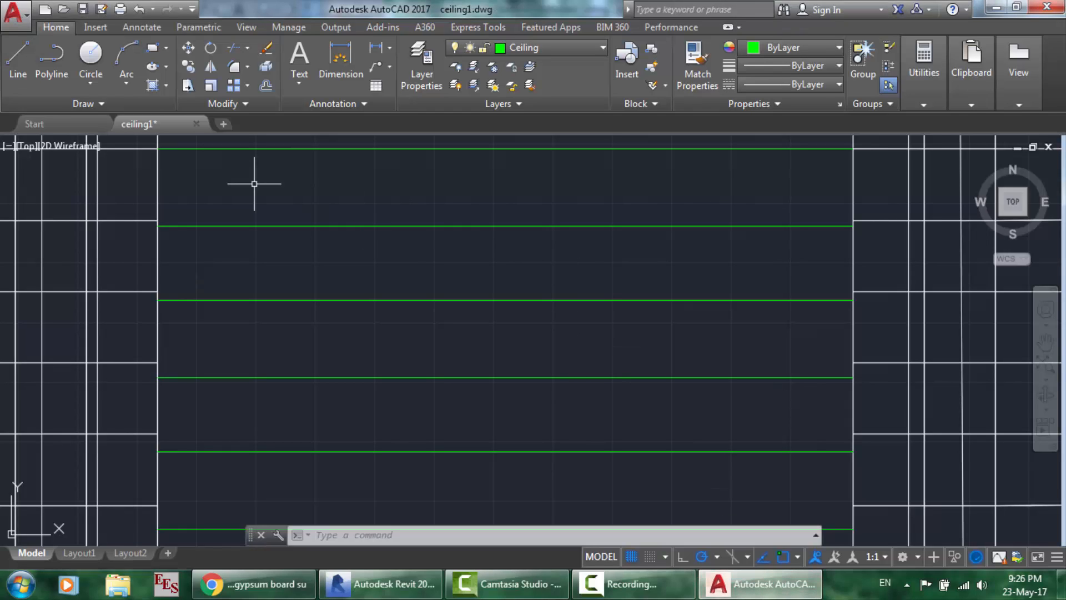
- Snap a LINE start to the green strip edge in AutoCAD, cancel it, and return to Revit
key("Return")
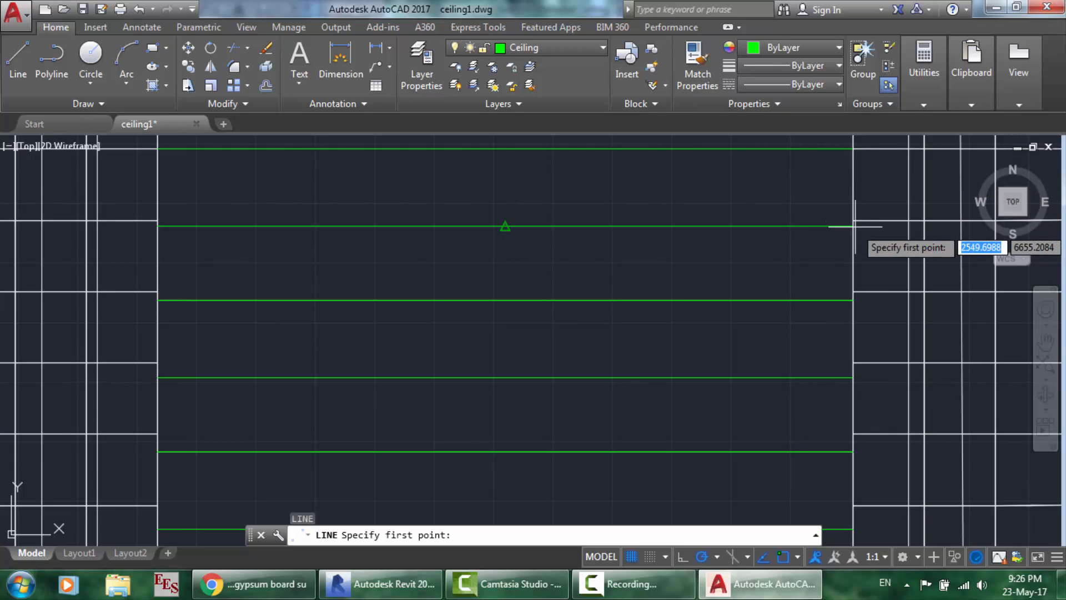
left_click(853, 201)
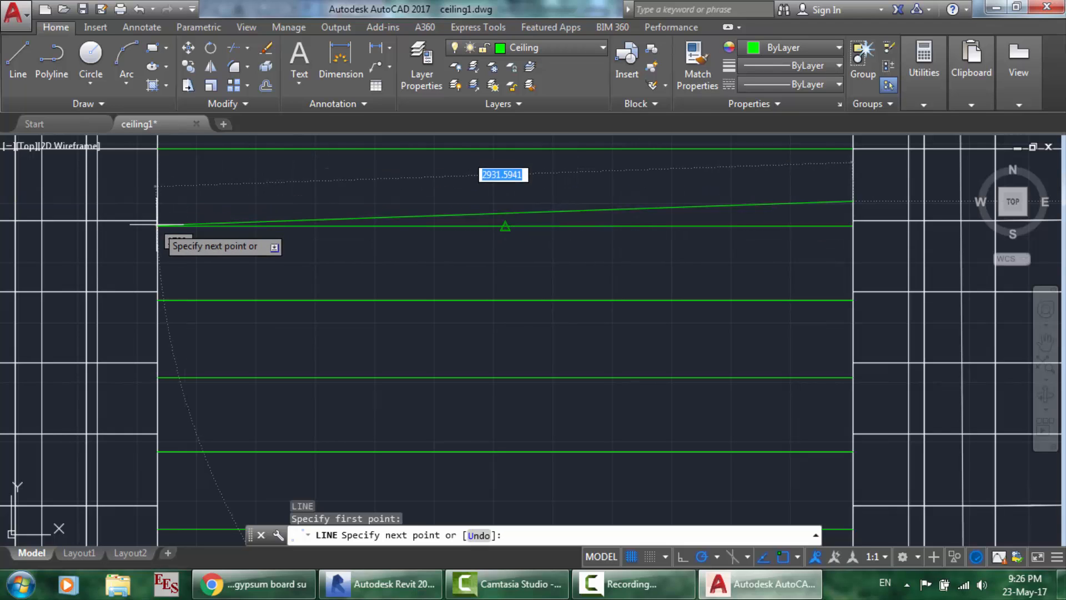
key("Escape")
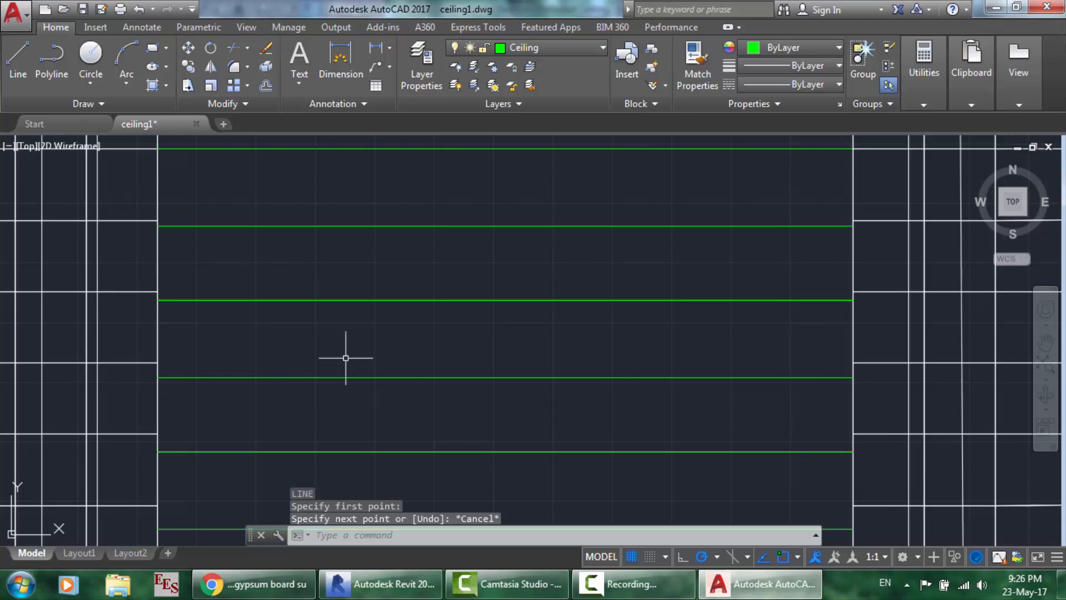
left_click(382, 583)
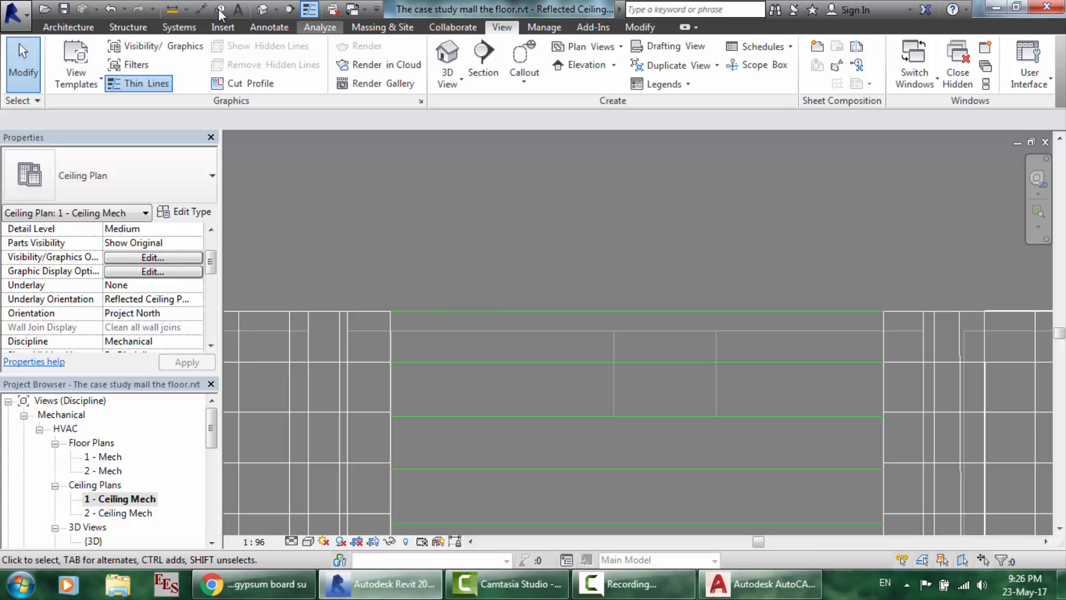
- Measure from the wall corner to the strip's far end, giving 2924.4
left_click(176, 11)
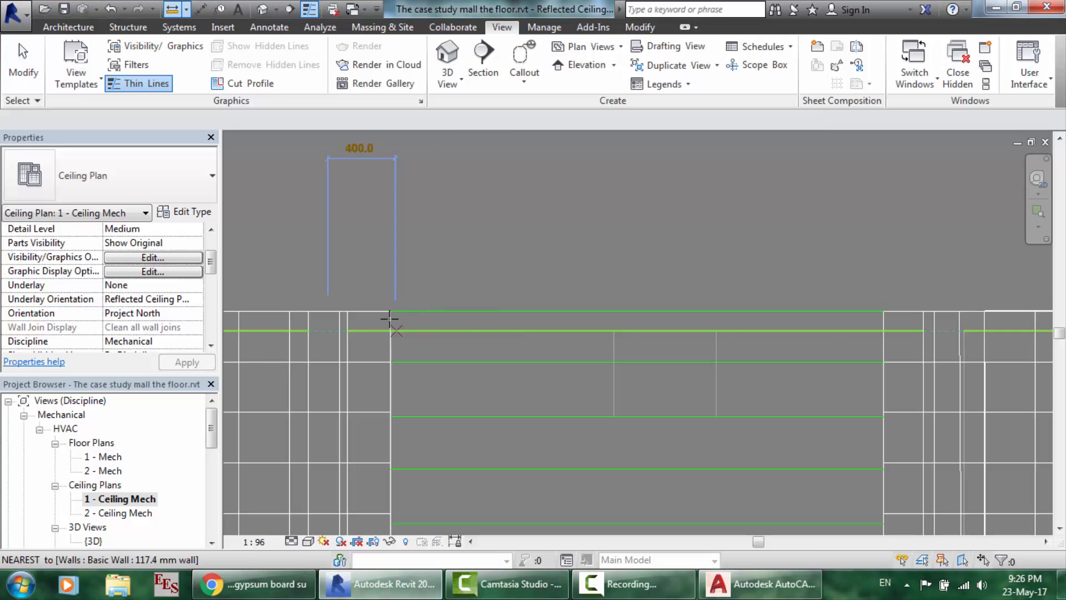
scroll(391, 313, "up", 5)
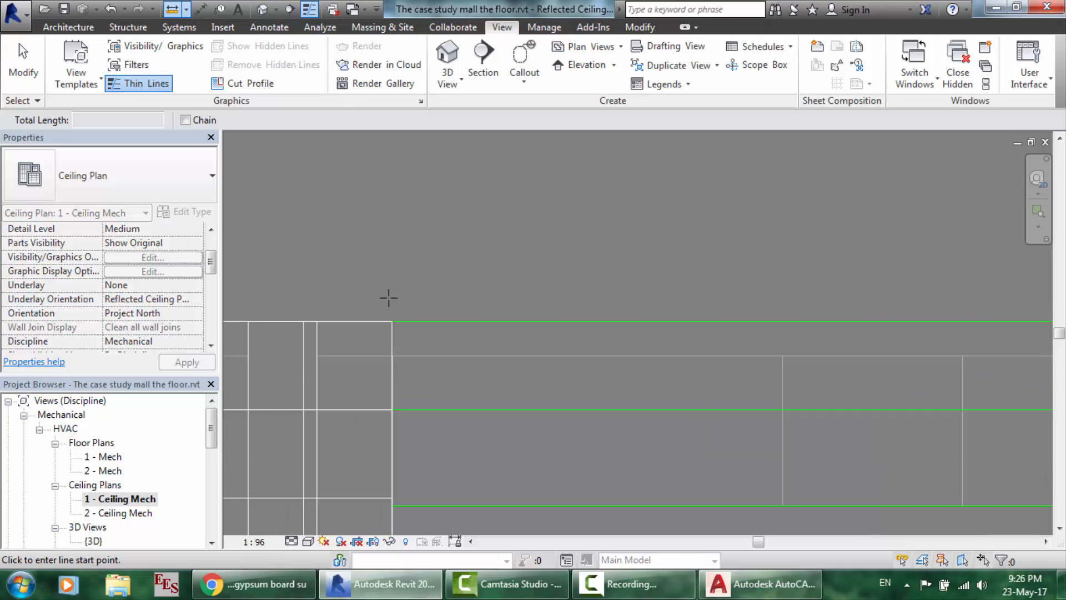
left_click(397, 348)
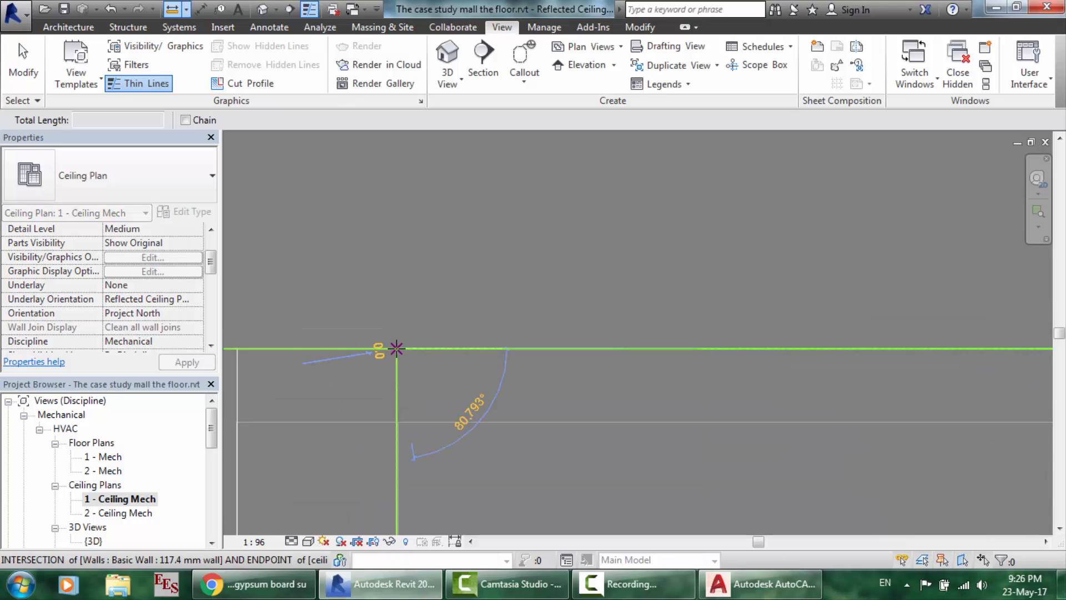
scroll(399, 296, "down", 3)
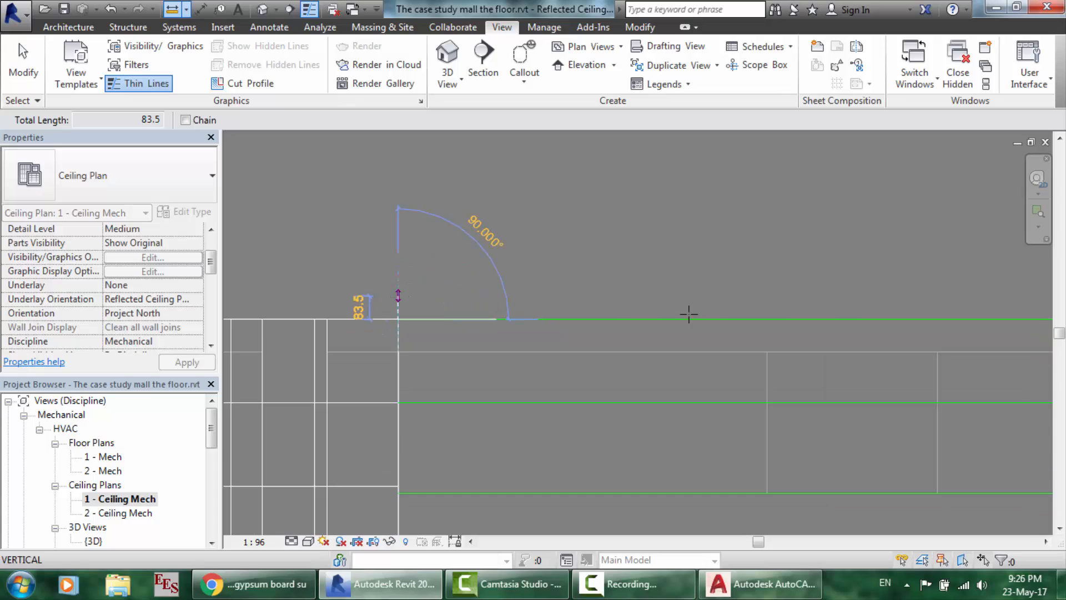
scroll(876, 324, "down", 4)
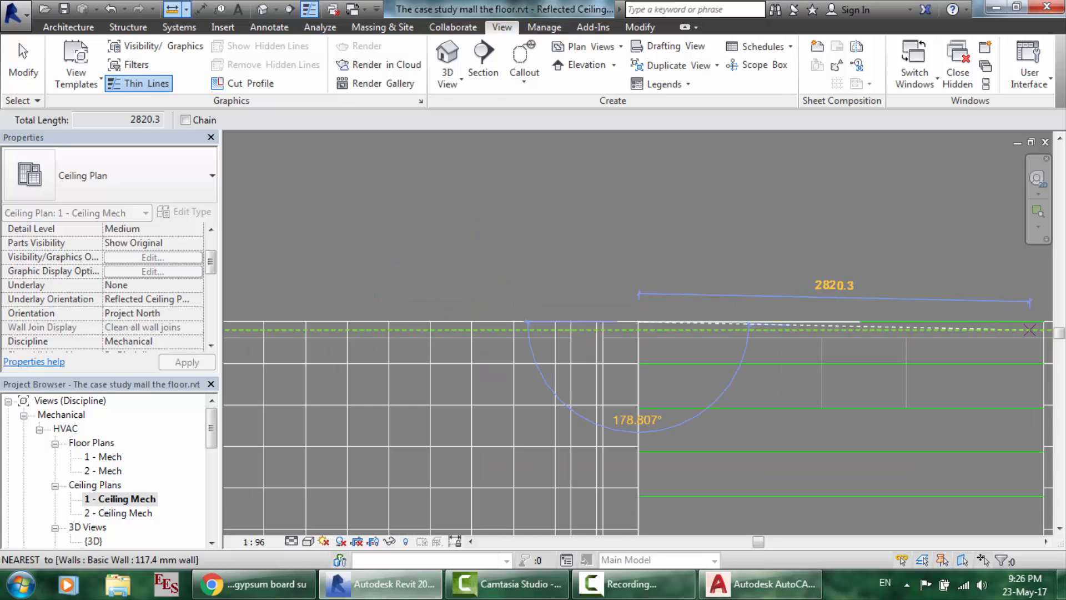
scroll(1064, 330, "up", 7)
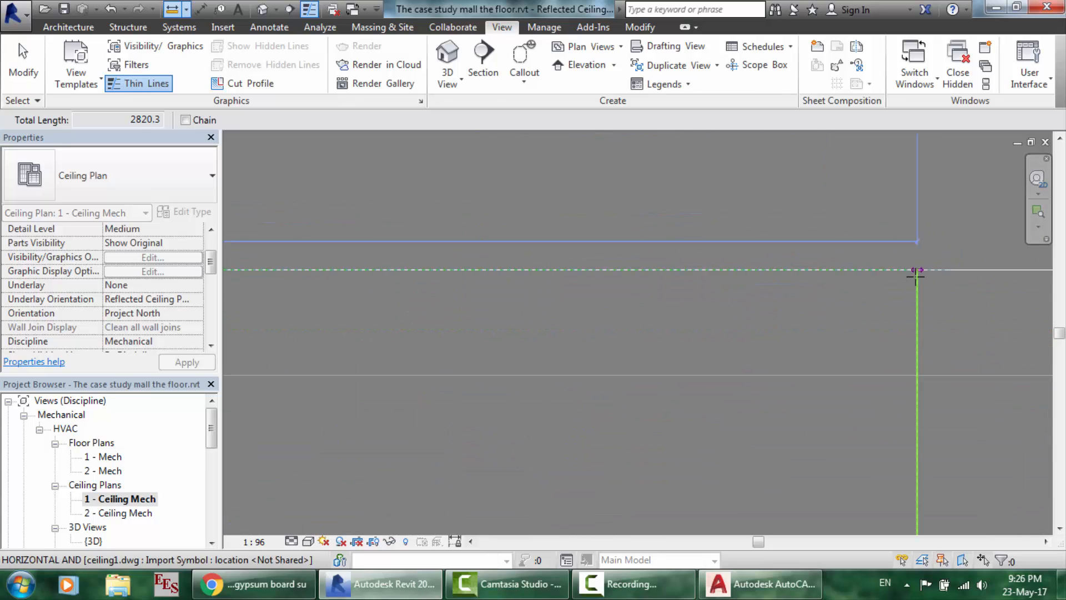
scroll(916, 270, "down", 3)
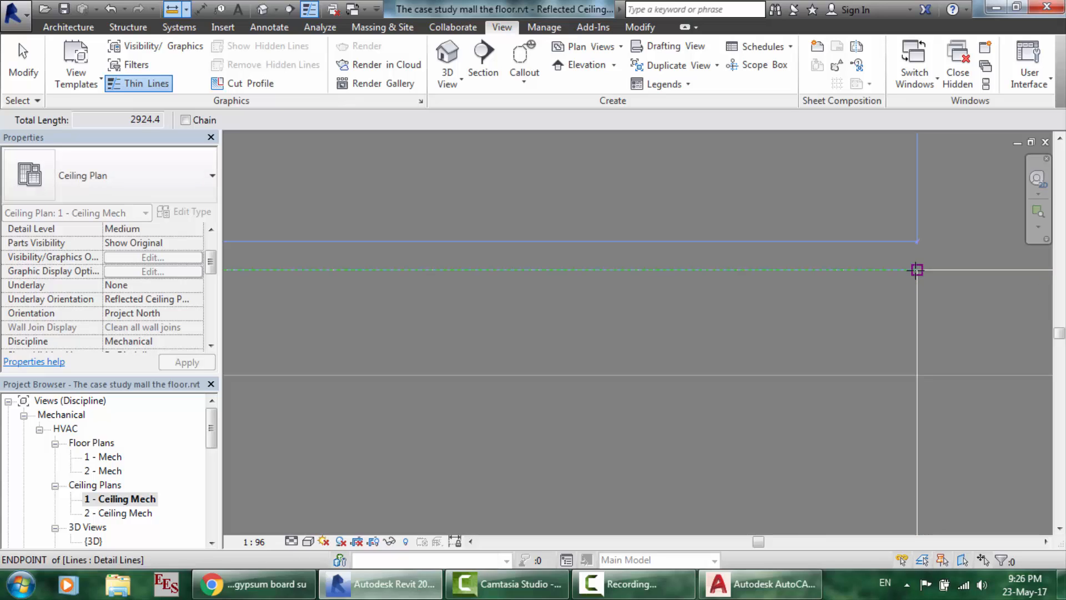
scroll(916, 270, "down", 1)
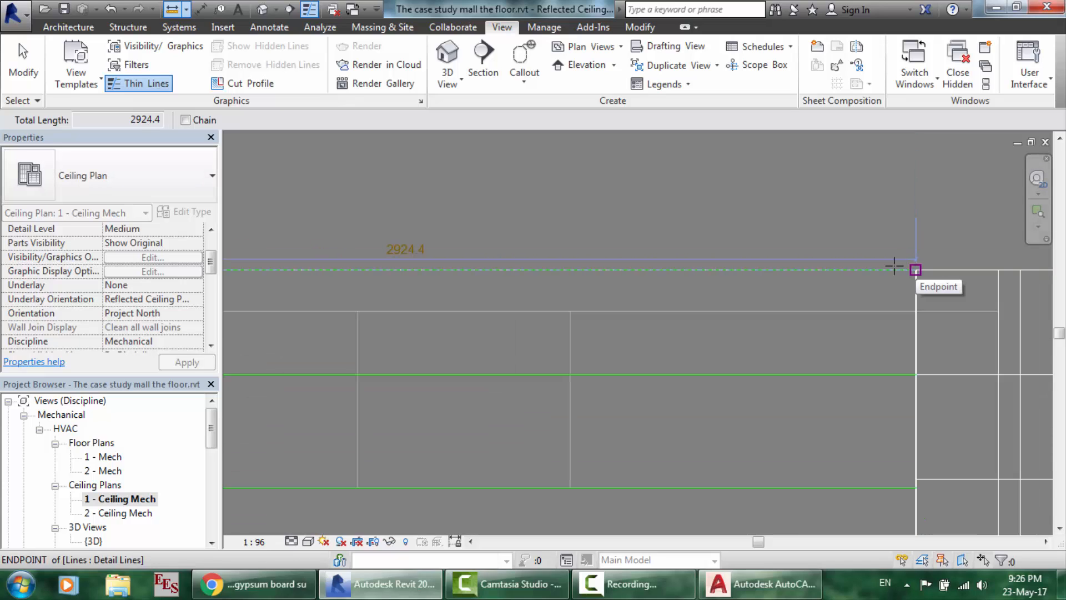
left_click(916, 270)
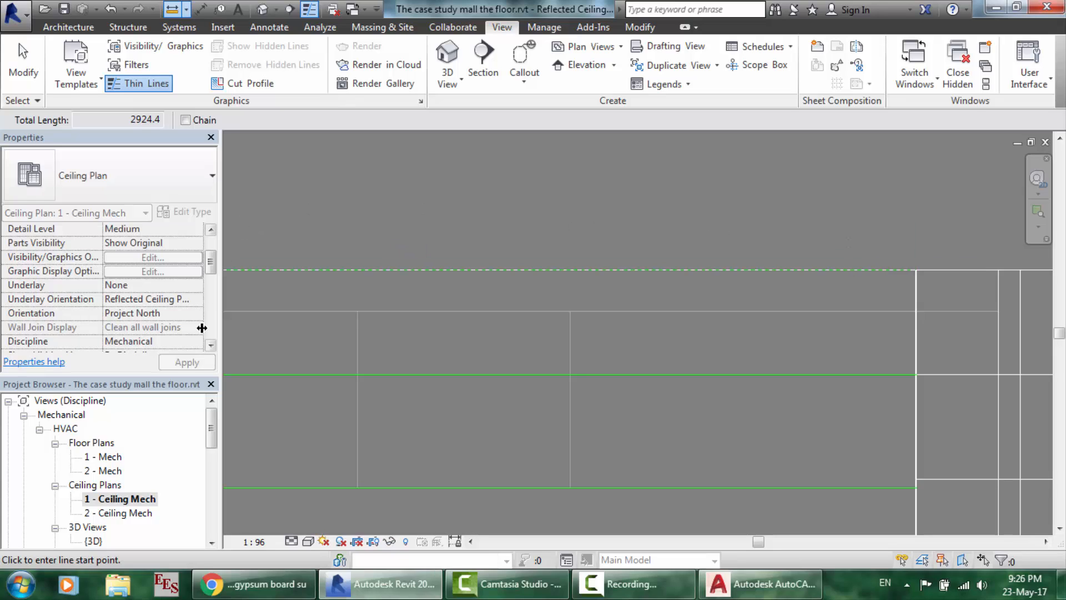
- Start a Basic Ceiling Generic and duplicate its type as '2924.4*300 suspended ceiling'
left_click(80, 28)
left_click(314, 64)
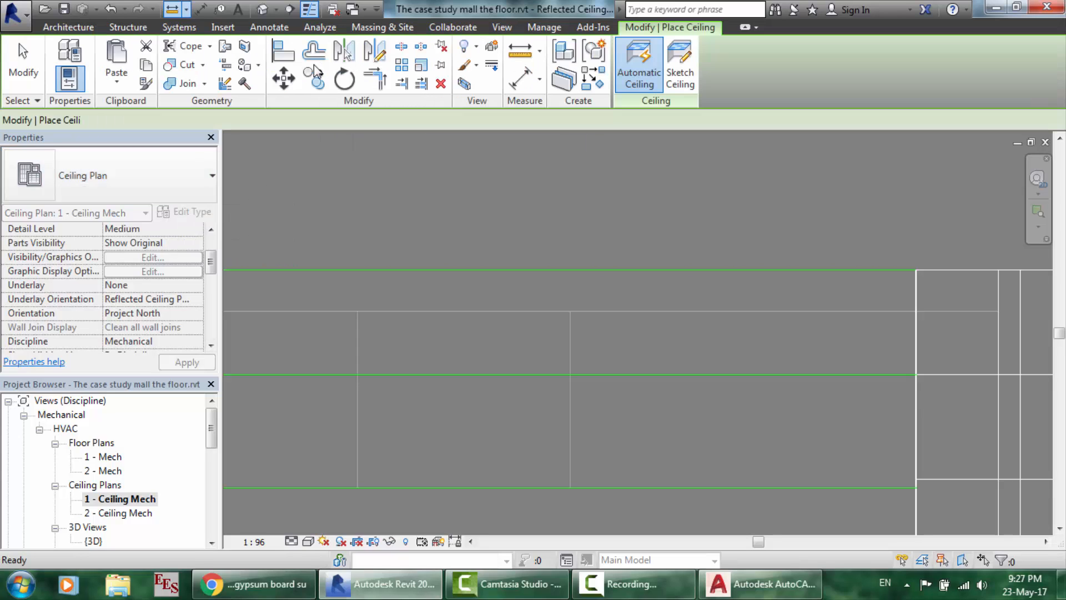
left_click(189, 188)
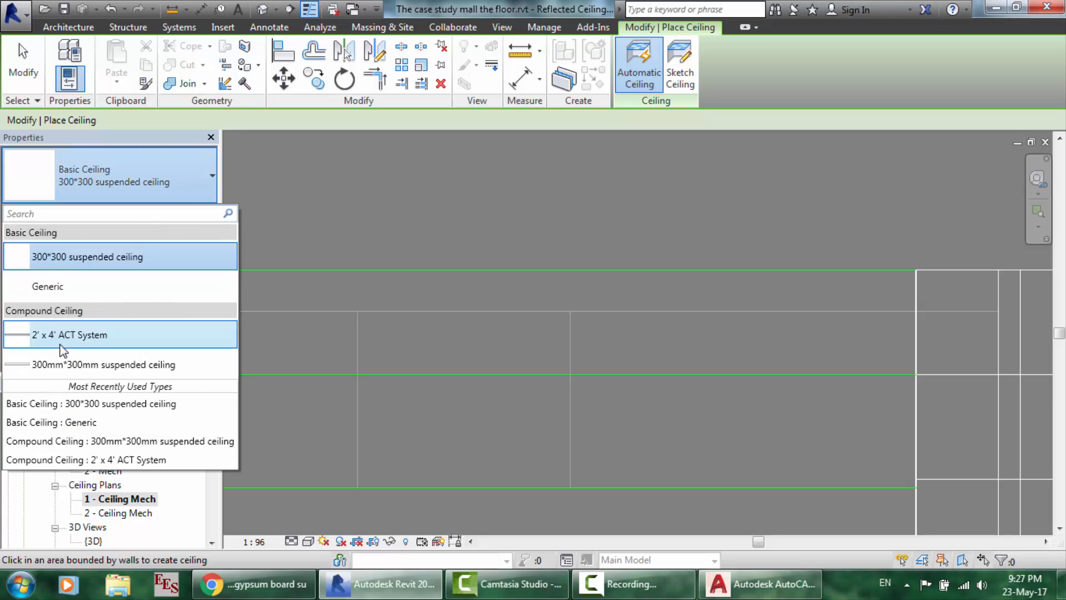
left_click(49, 288)
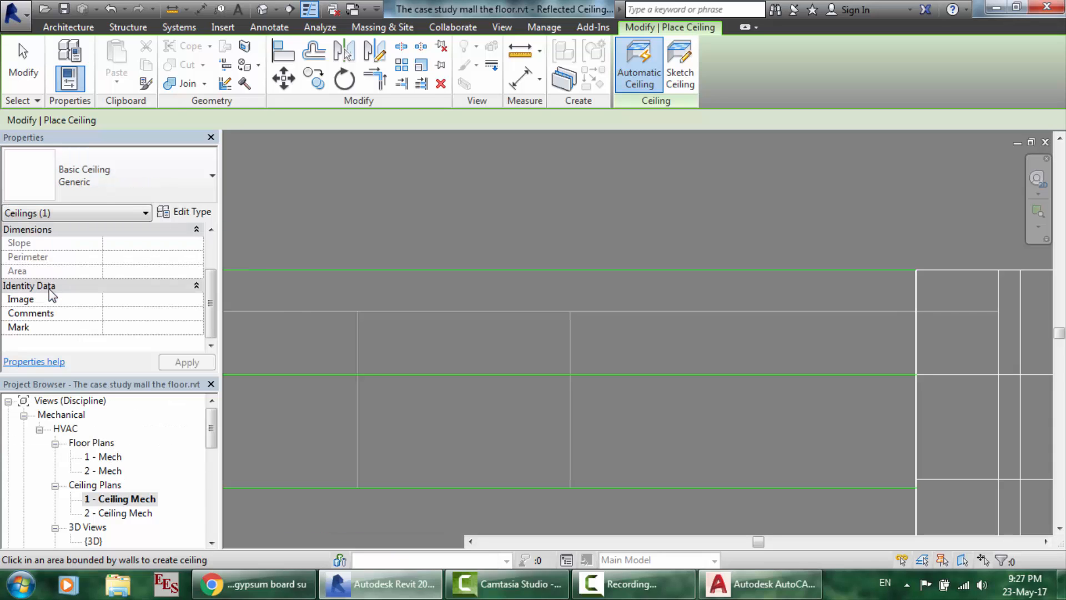
left_click(194, 213)
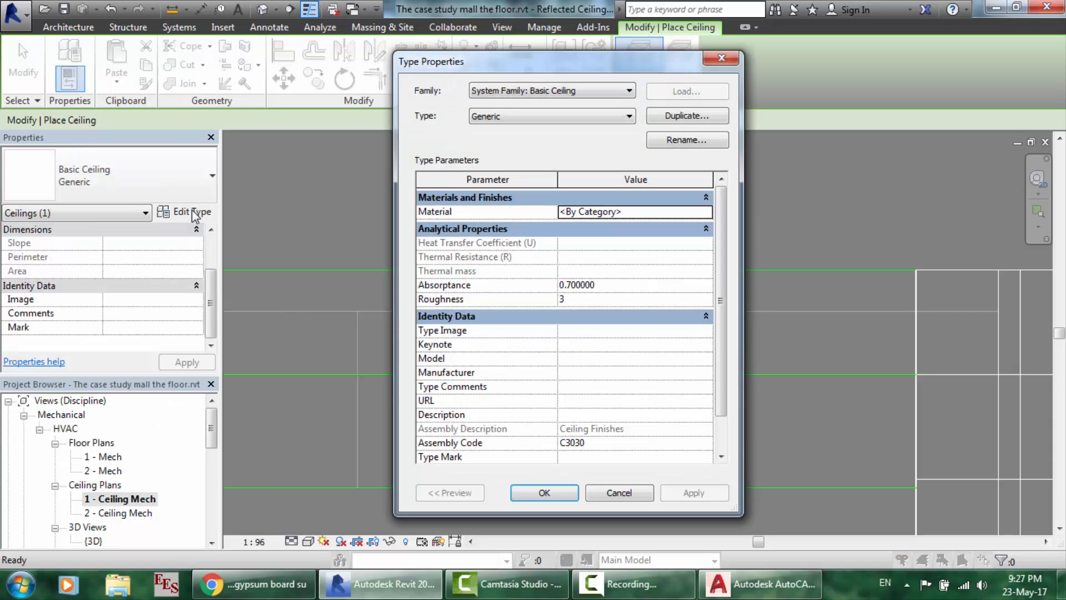
left_click(670, 119)
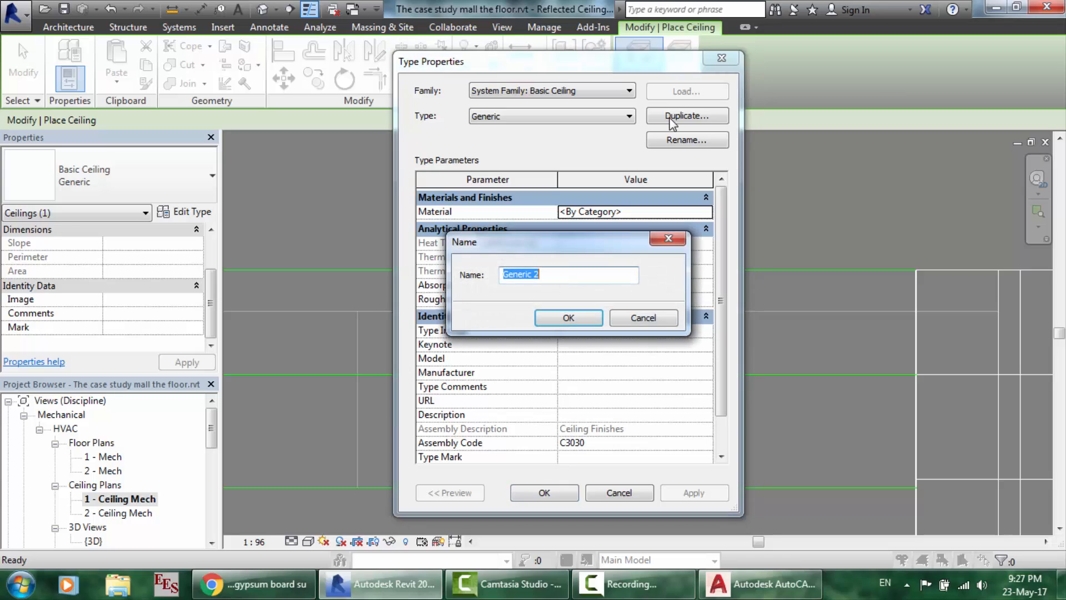
type("2924.4*300 suspended ceiling")
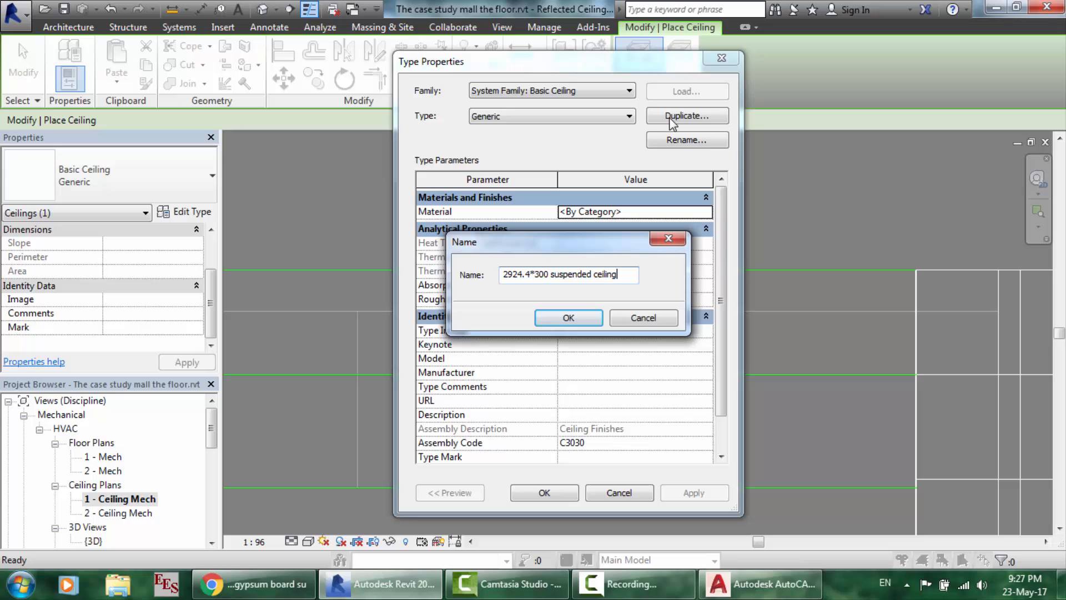
key("Return")
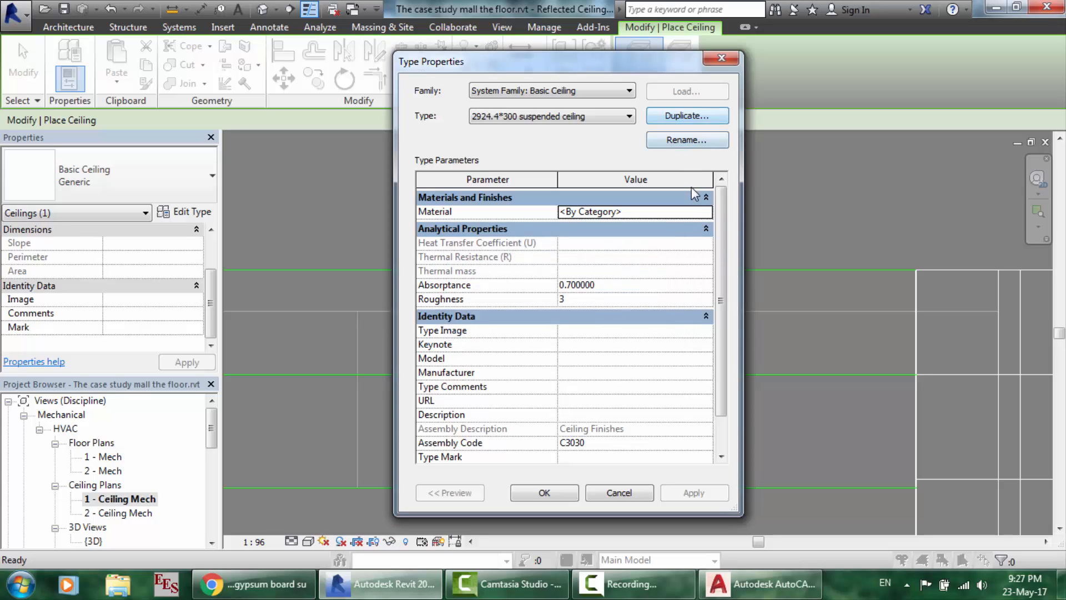
- Duplicate the Acoustic Ceiling Tile 24 x 48 material and name it '2924.4 *300 suspended ceiling'
left_click(700, 212)
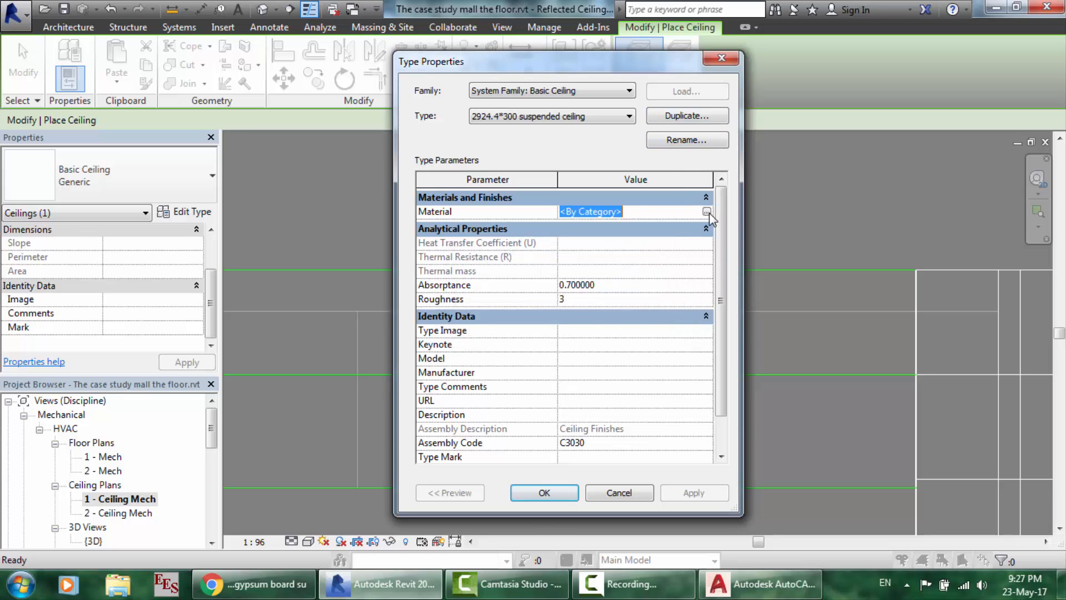
left_click(707, 212)
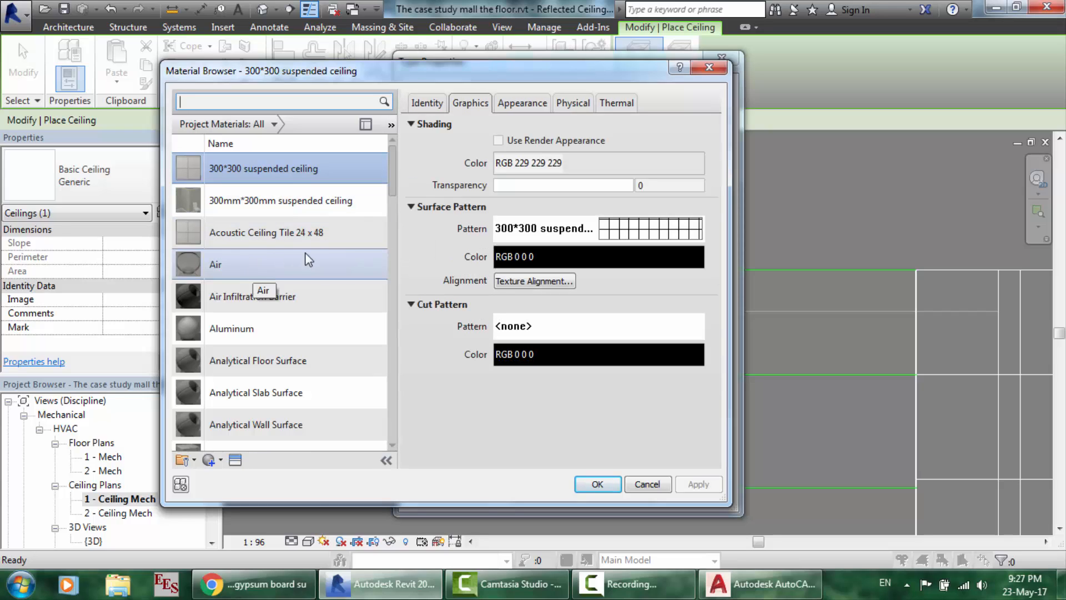
left_click(287, 245)
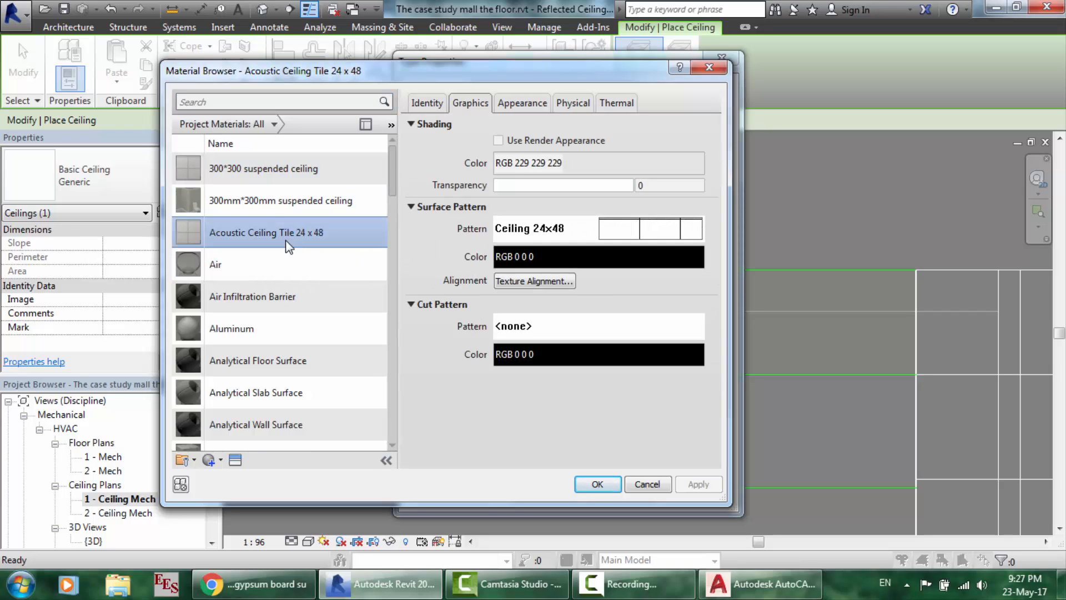
right_click(288, 244)
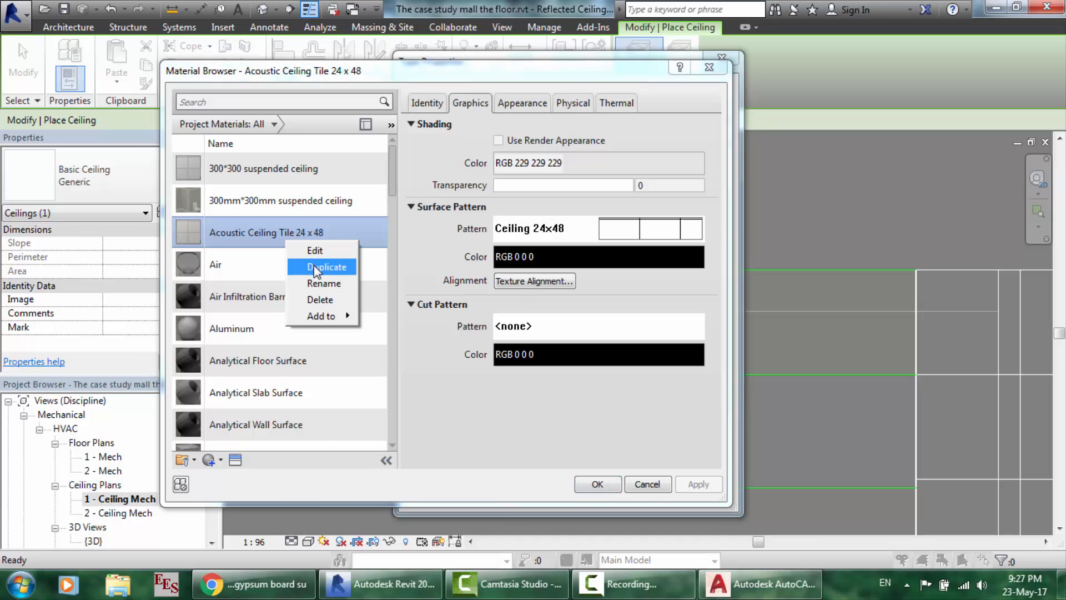
left_click(333, 264)
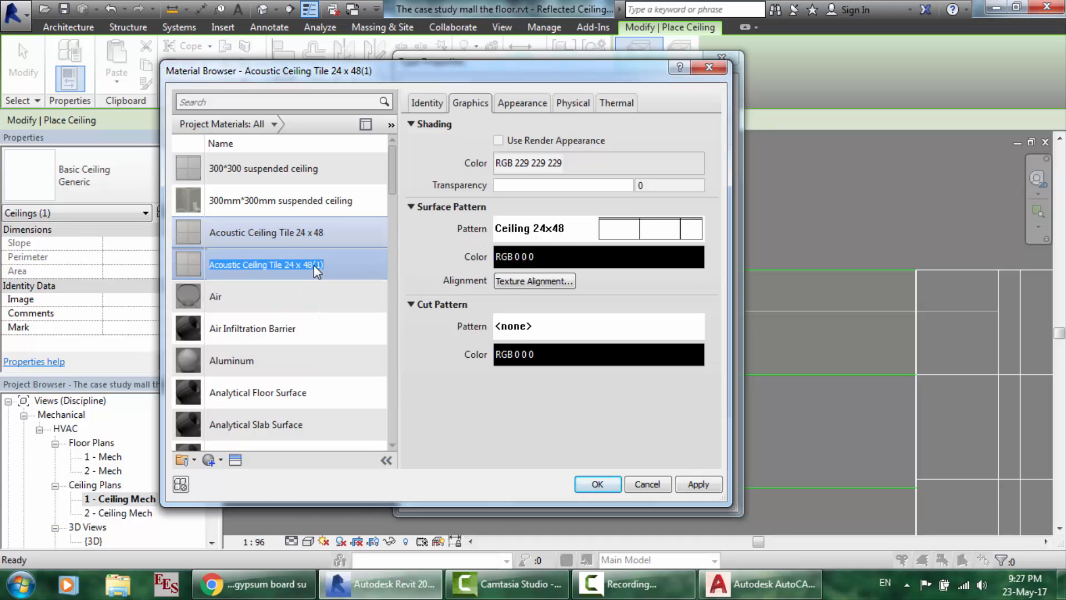
type("2")
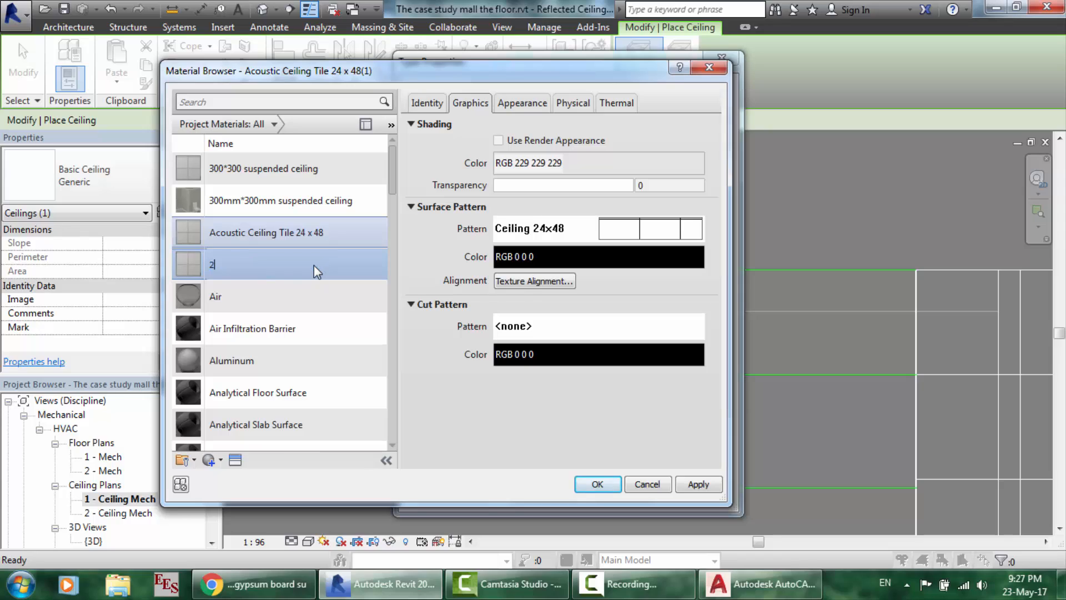
type("924.4 *300 suspended ceiling")
- Turn the Ceiling 24x48 surface pattern into parallel lines 300 apart, named '2429.4*300 suspended ceiling'
left_click(686, 228)
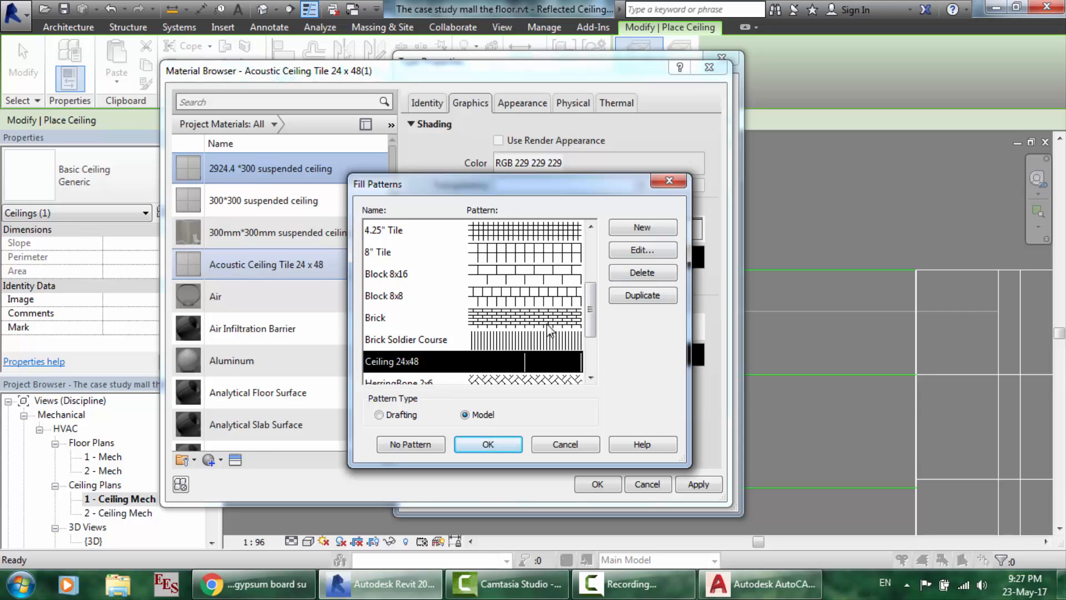
left_click(653, 251)
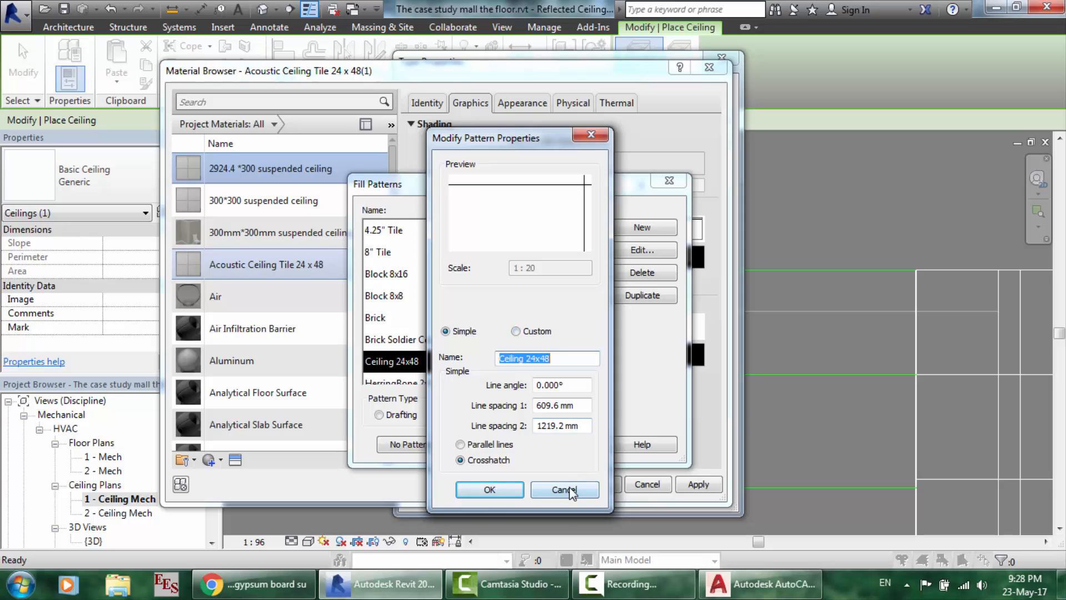
left_click(483, 445)
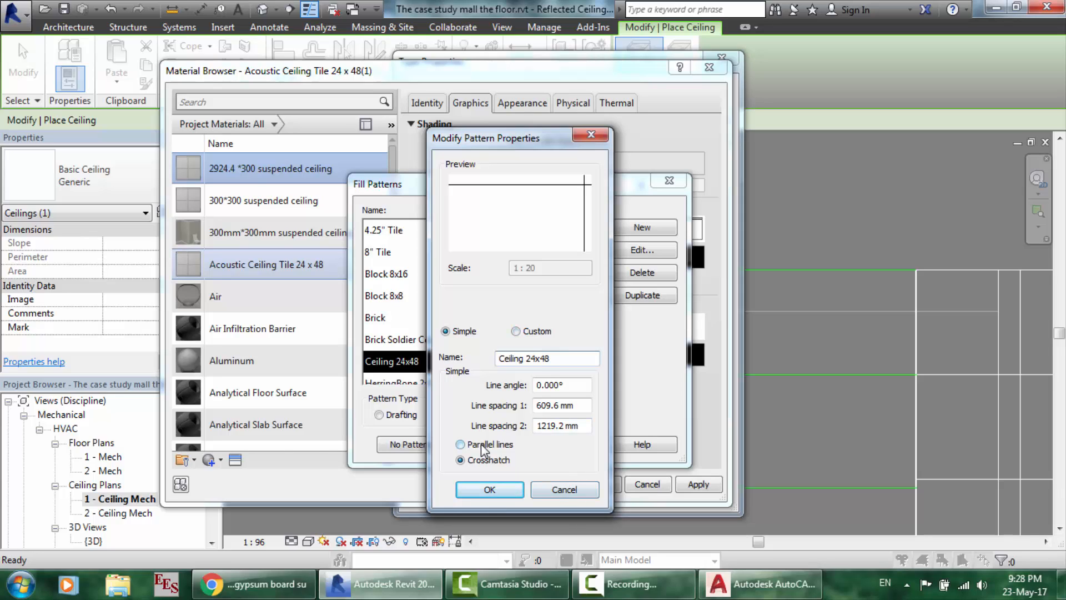
left_click_drag(561, 363, 451, 360)
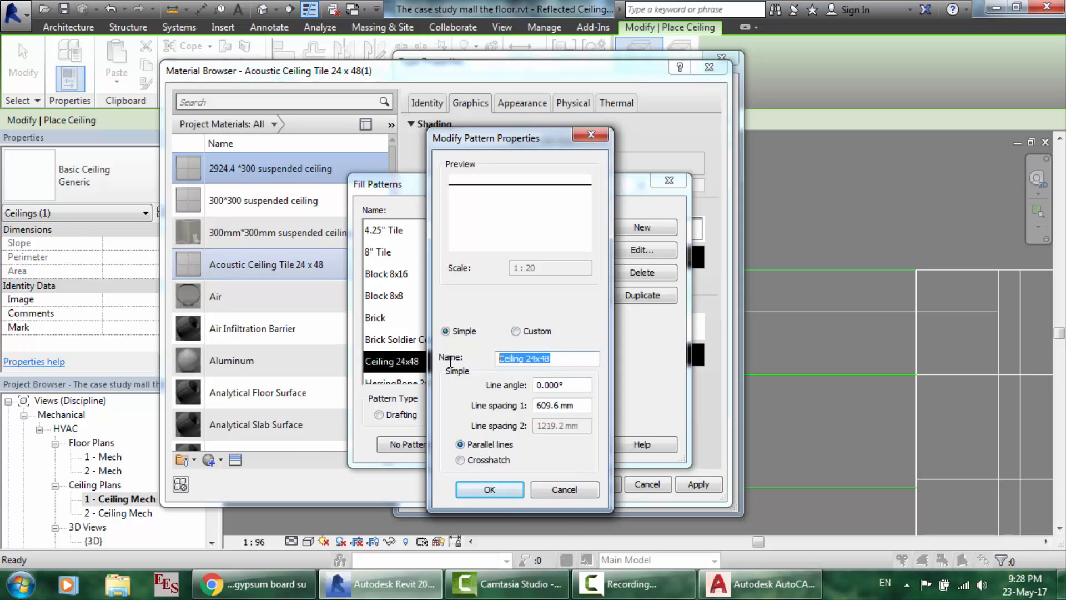
type("2429.4*300 supe")
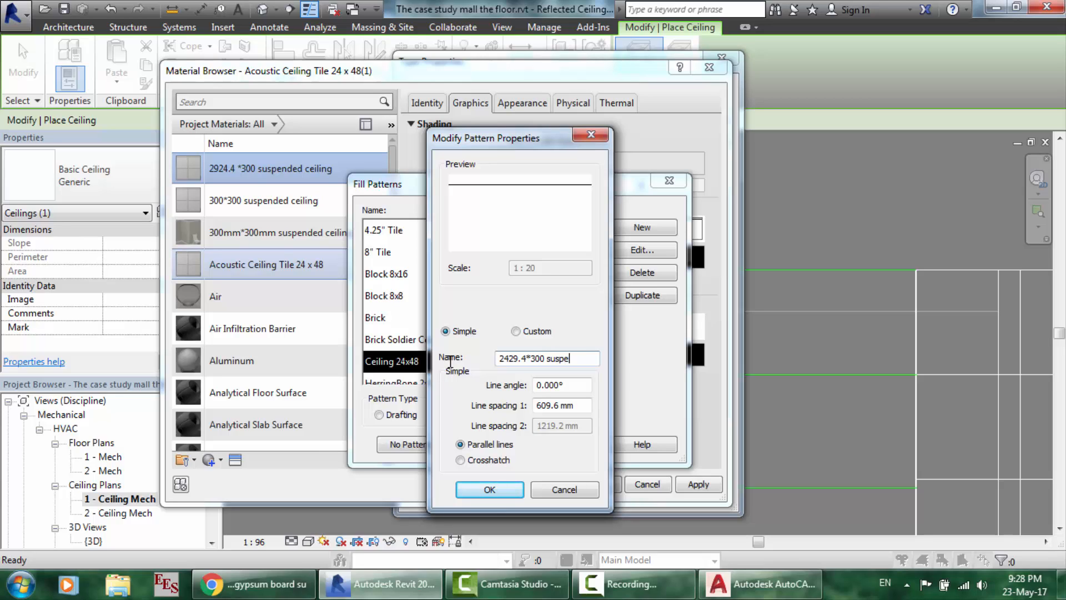
type("ceiling")
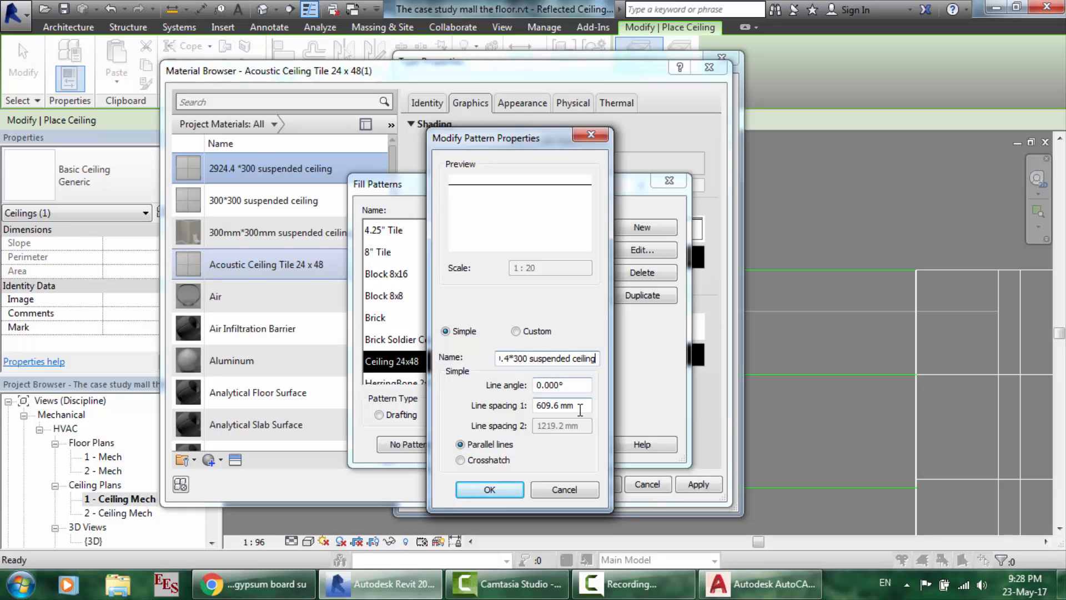
double_click(552, 405)
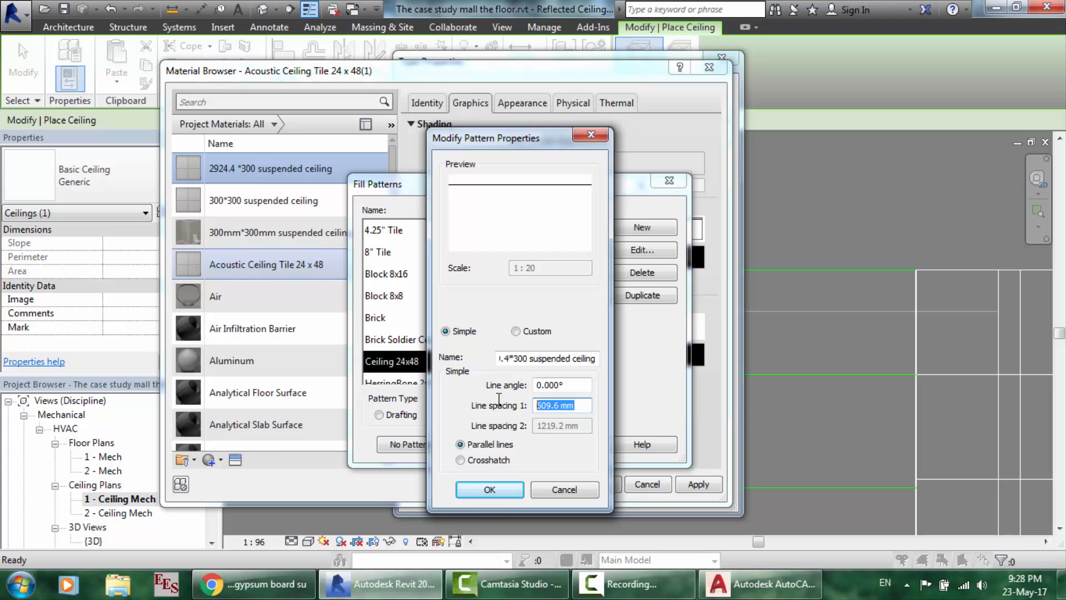
type("300")
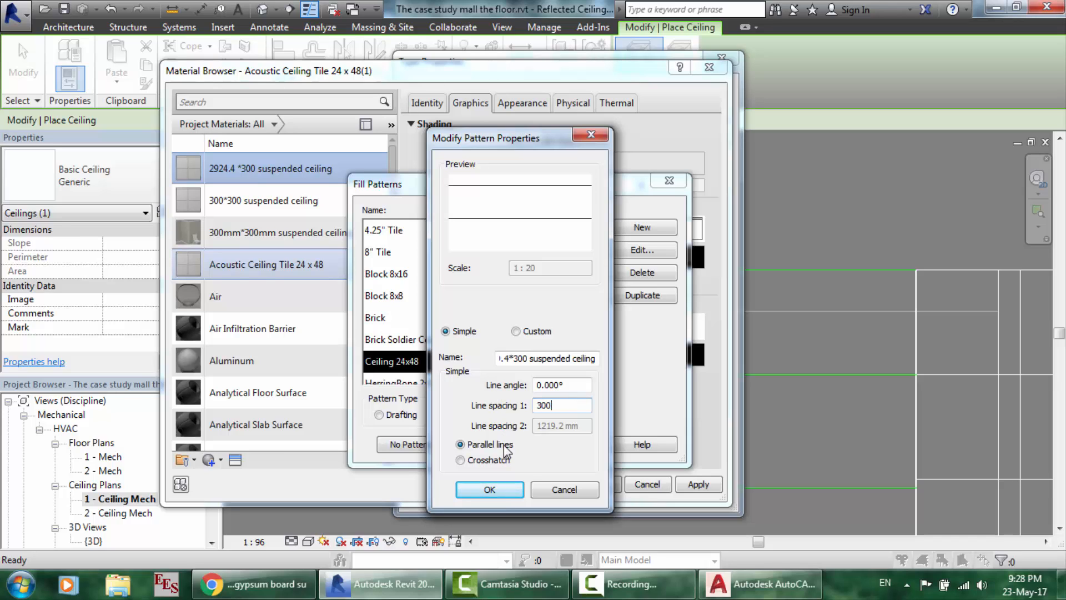
left_click(490, 489)
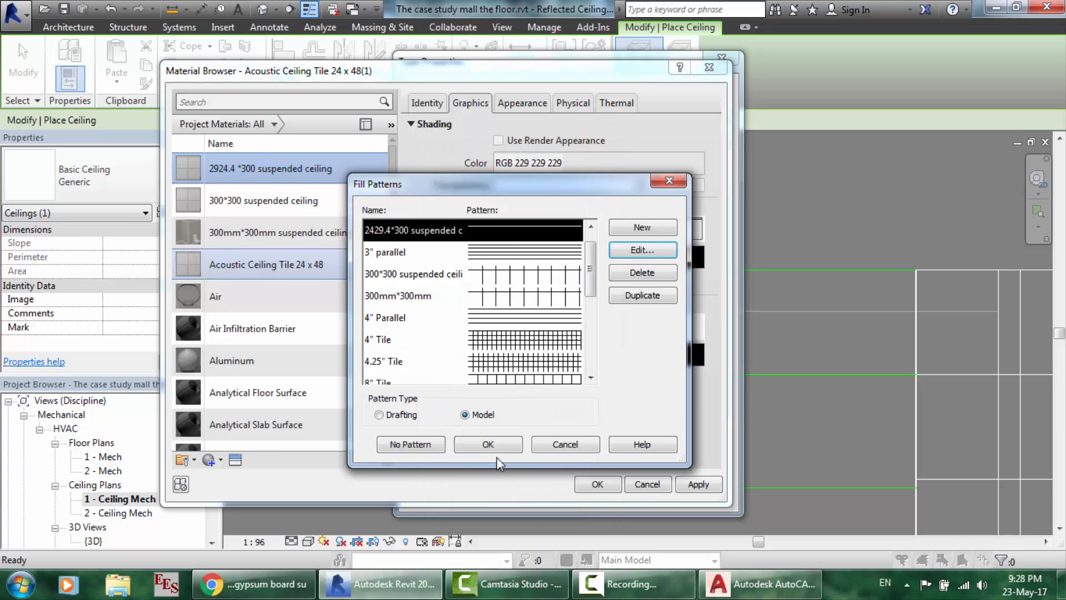
left_click(482, 446)
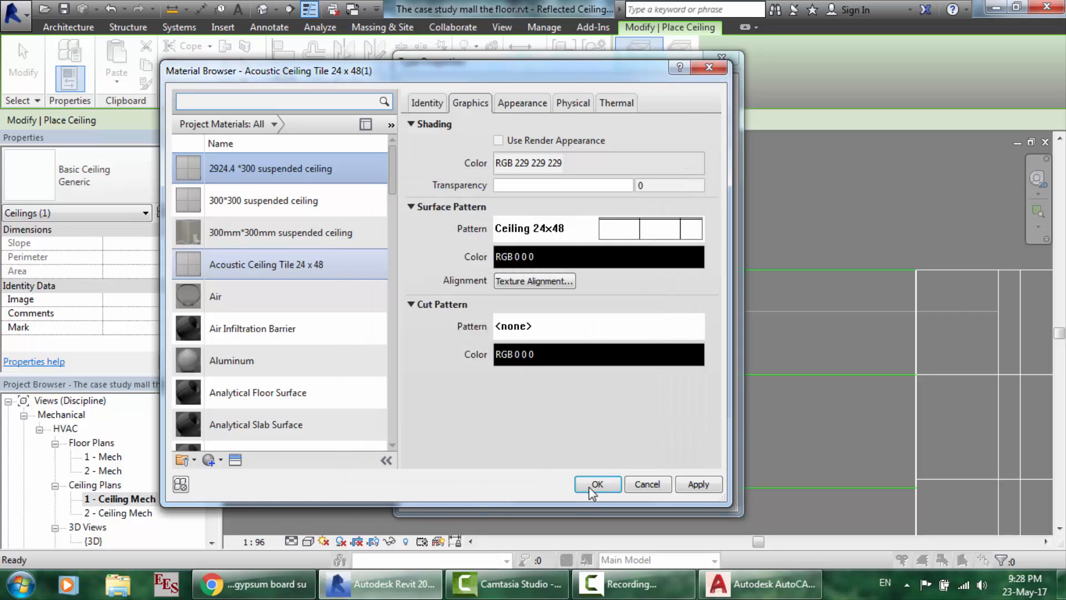
- Accept the material and save the 2924.4*300 suspended ceiling type as the active ceiling type
left_click(588, 484)
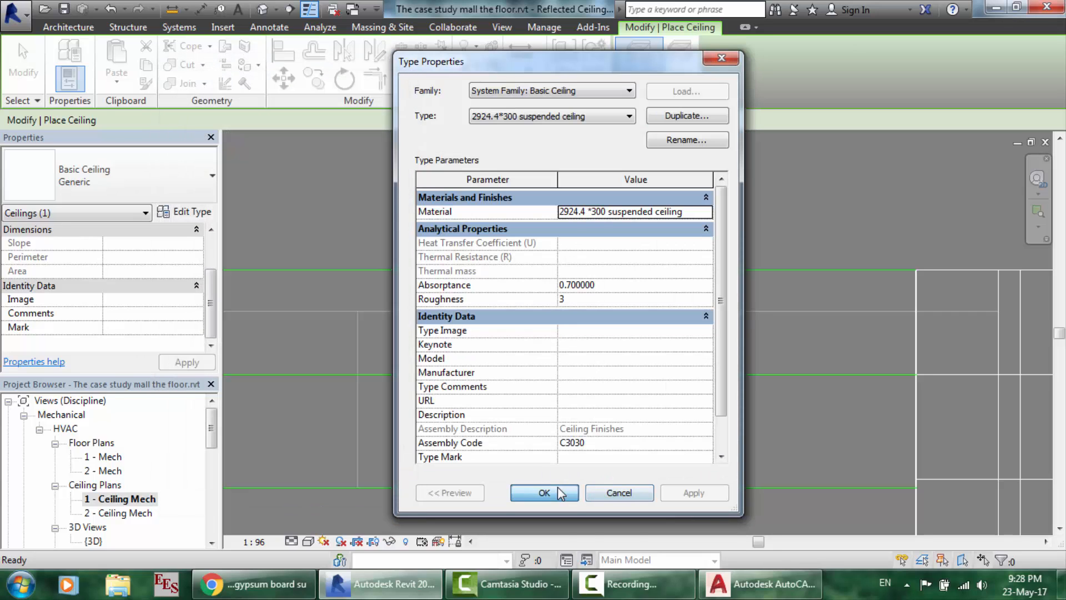
left_click(557, 487)
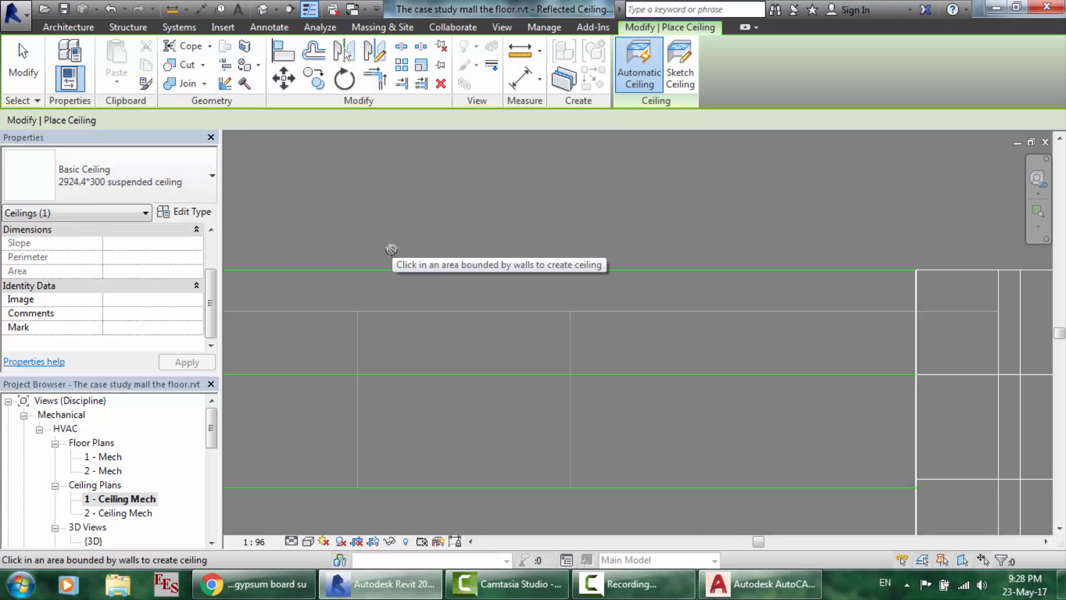
scroll(392, 249, "down", 4)
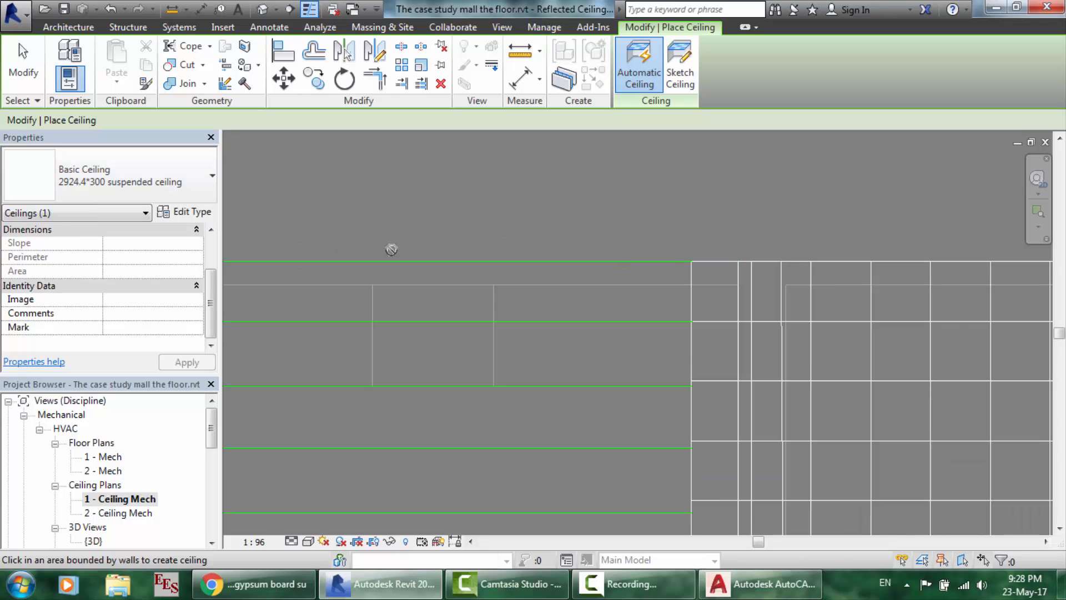
- Start a rectangular ceiling boundary at the top-left wall intersection
left_click(688, 83)
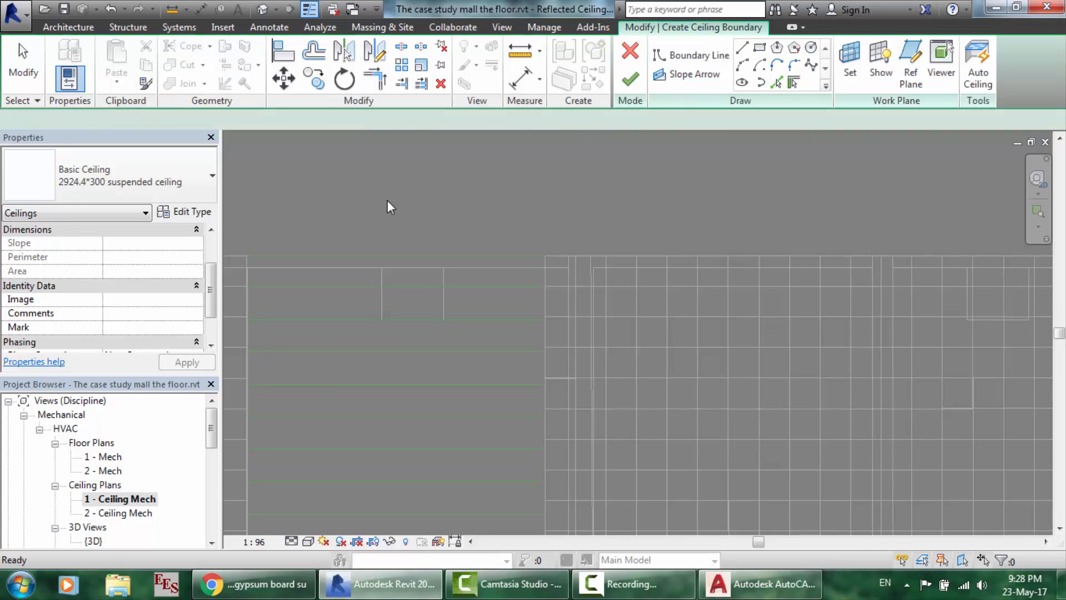
scroll(388, 208, "down", 4)
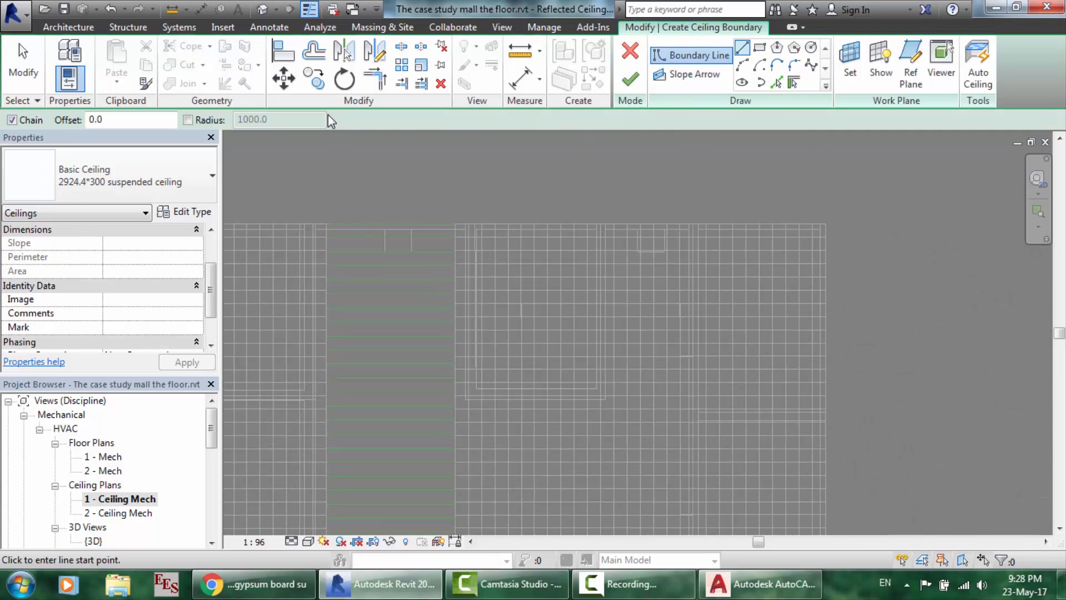
scroll(330, 228, "up", 5)
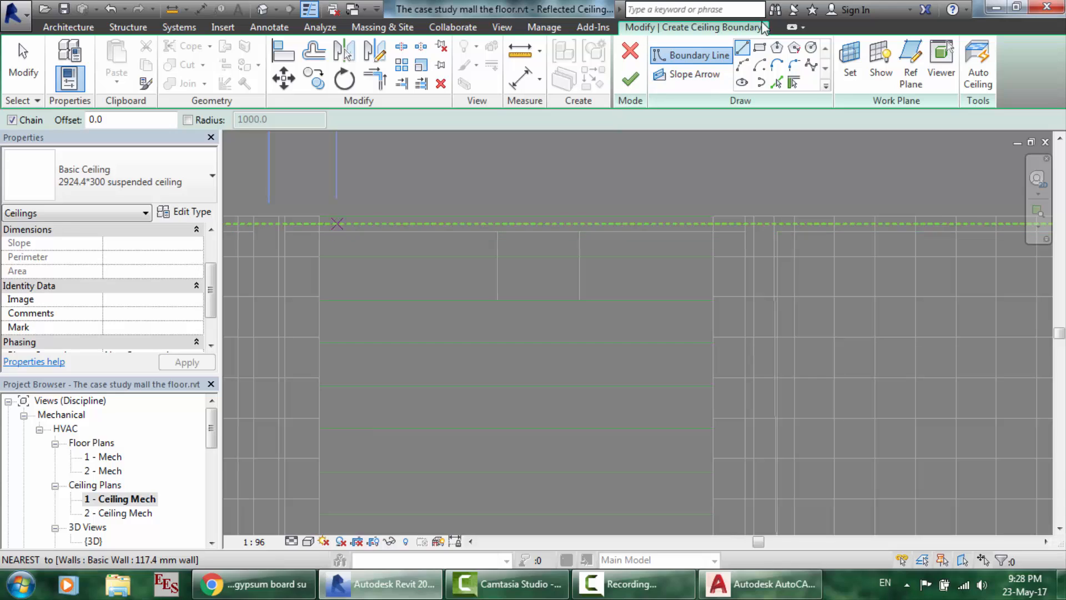
left_click(759, 47)
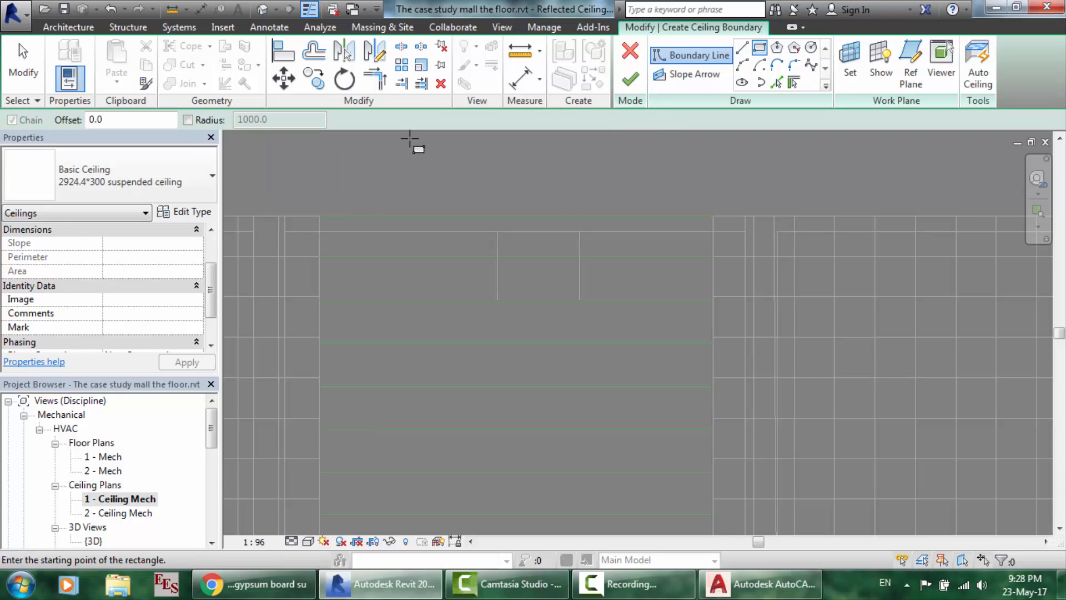
left_click(319, 216)
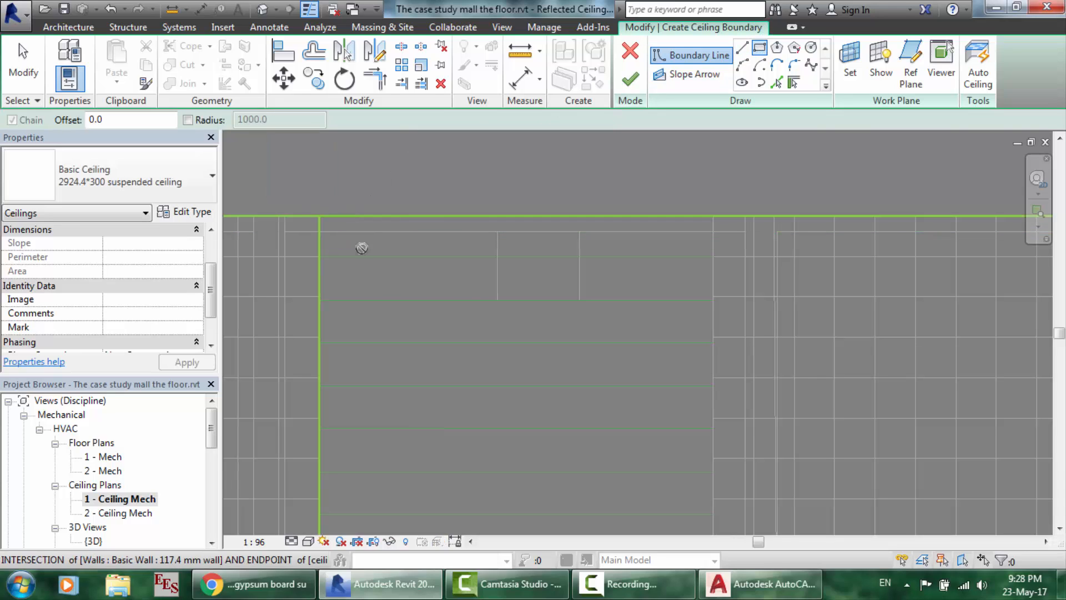
- Complete the boundary rectangle at the opposite wall corner and exit the rectangle tool
scroll(541, 411, "down", 6)
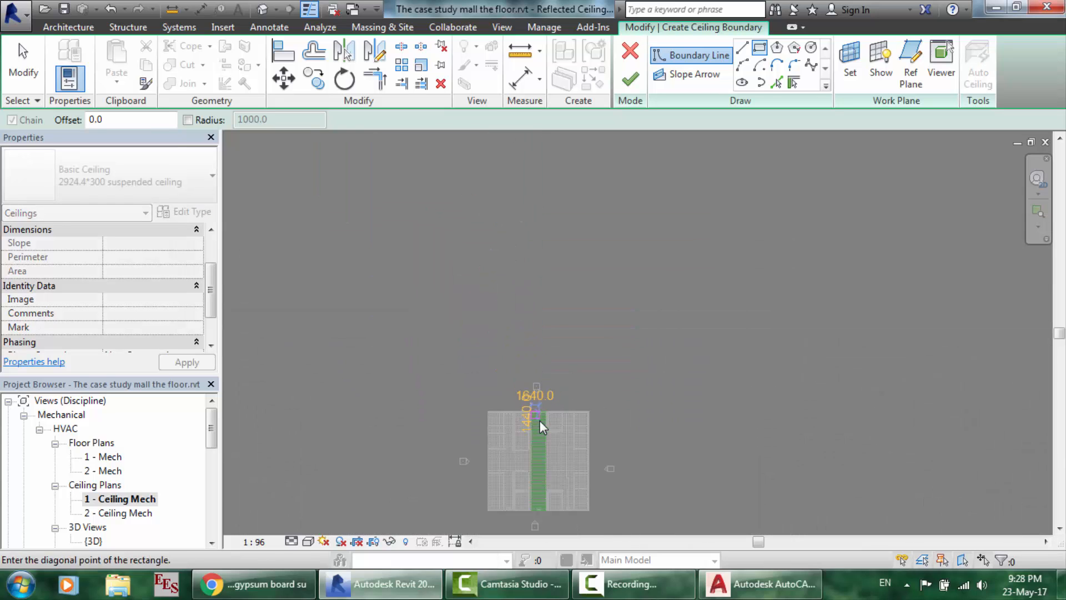
scroll(543, 478, "up", 4)
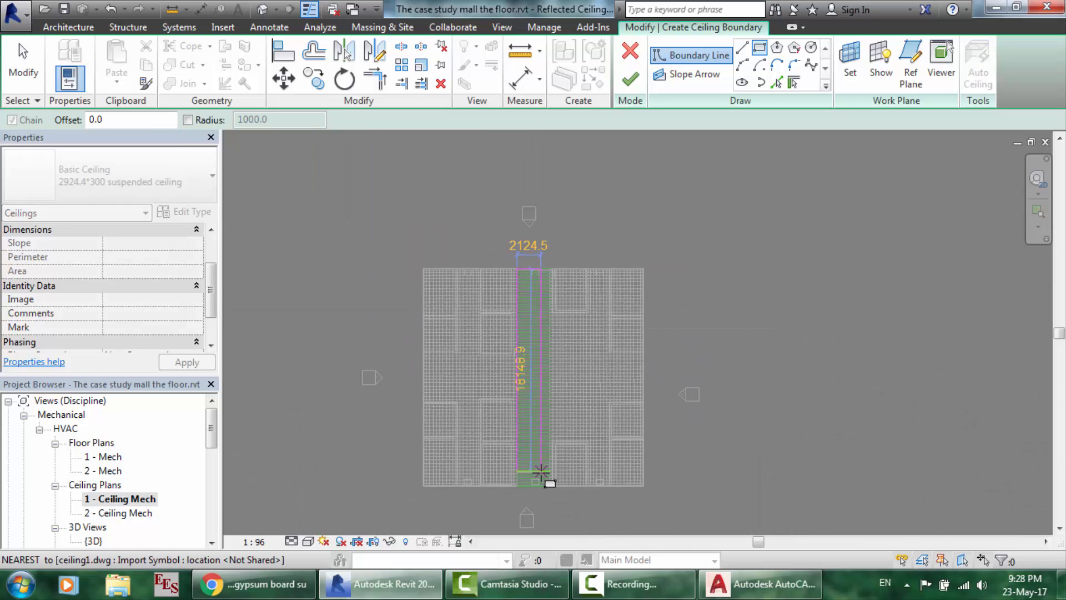
scroll(540, 472, "up", 3)
scroll(559, 510, "up", 3)
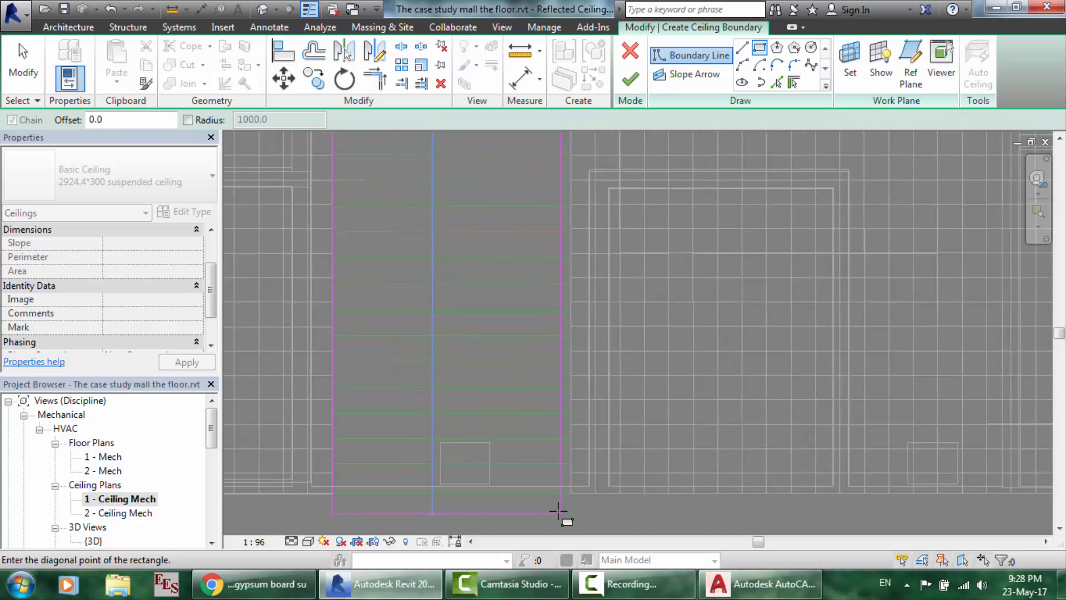
scroll(559, 512, "up", 2)
scroll(574, 499, "up", 3)
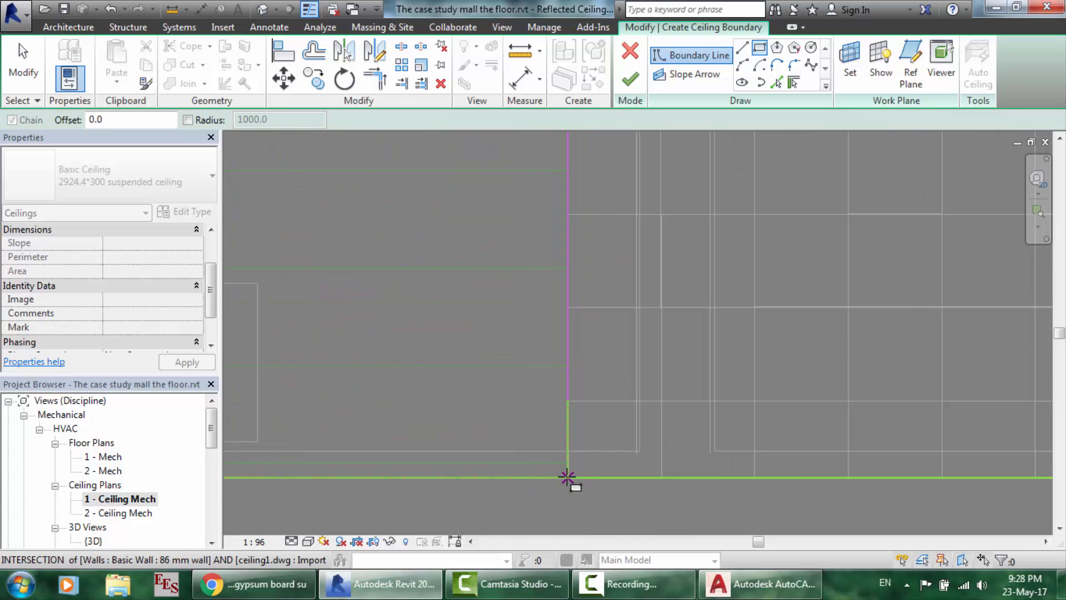
left_click(567, 477)
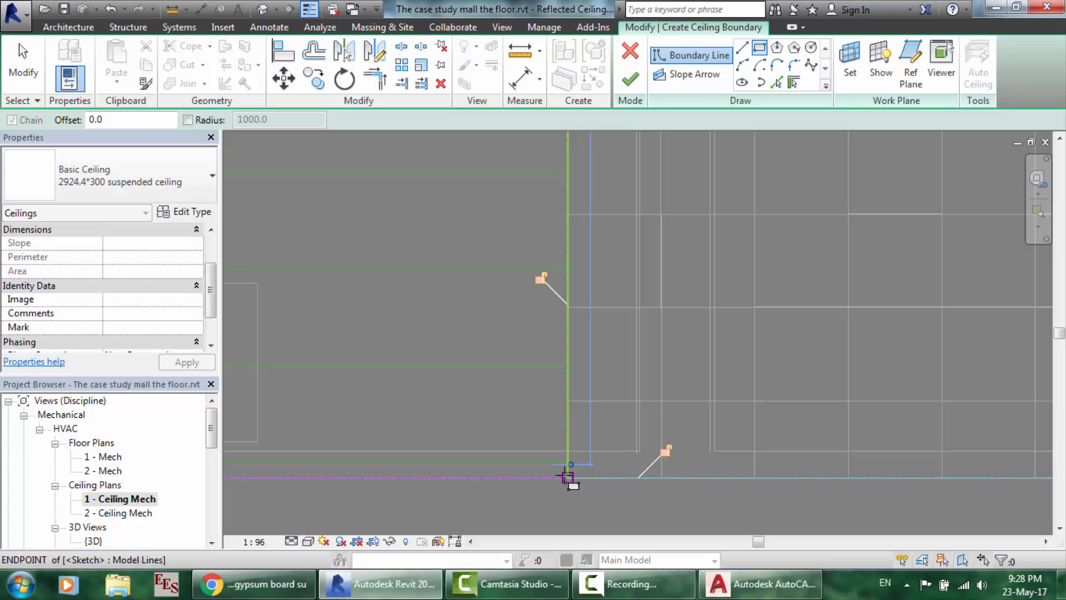
right_click(566, 476)
left_click(631, 244)
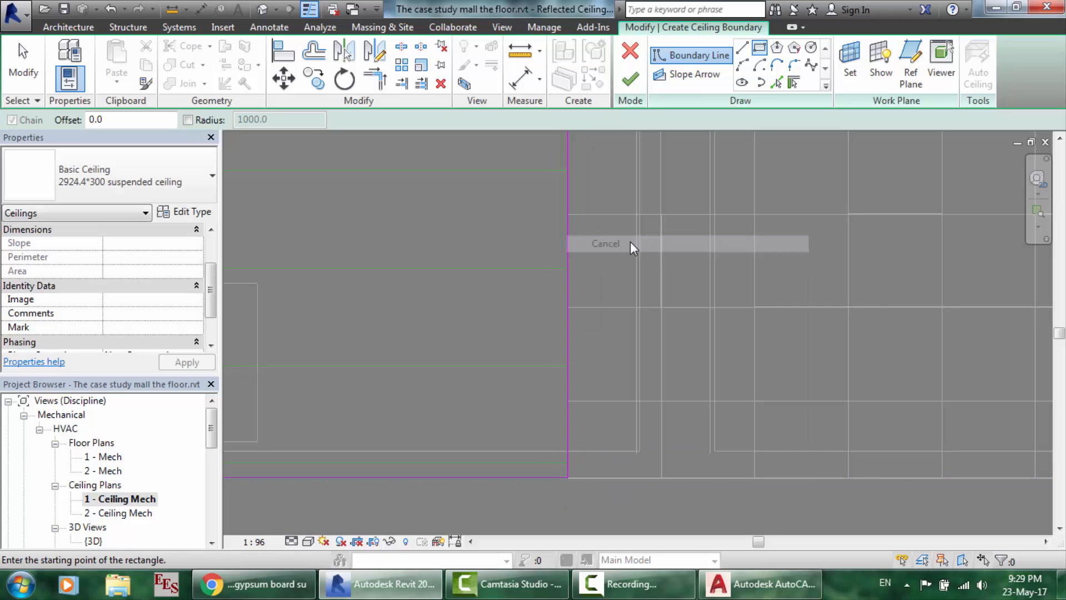
right_click(631, 243)
left_click(633, 244)
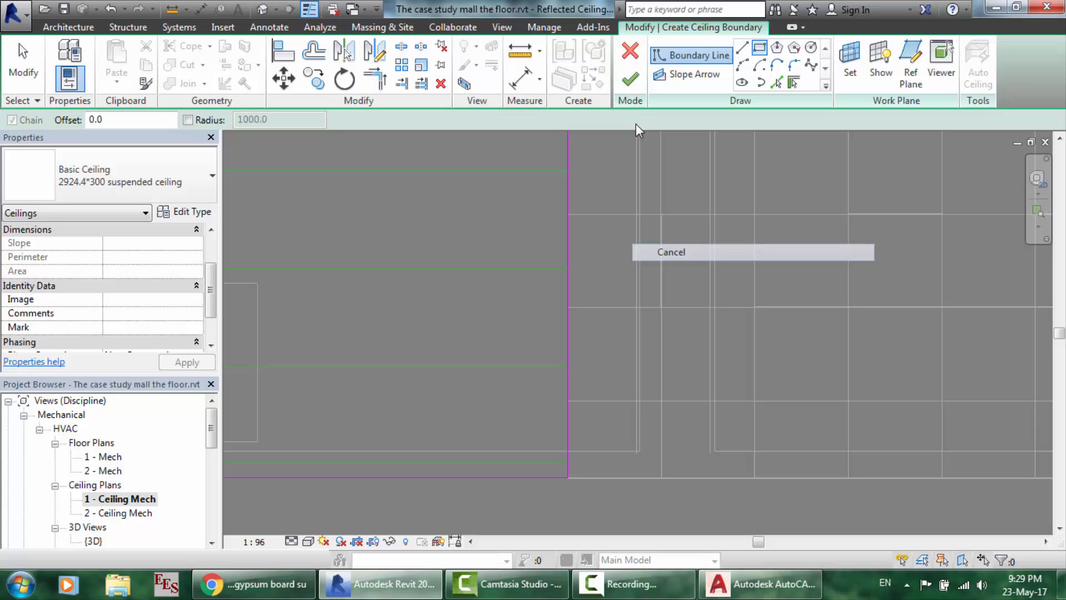
- Finish the 2924.4*300 ceiling sketch and uncheck ceiling1.dwg under Imported Categories in Visibility/Graphics
left_click(628, 88)
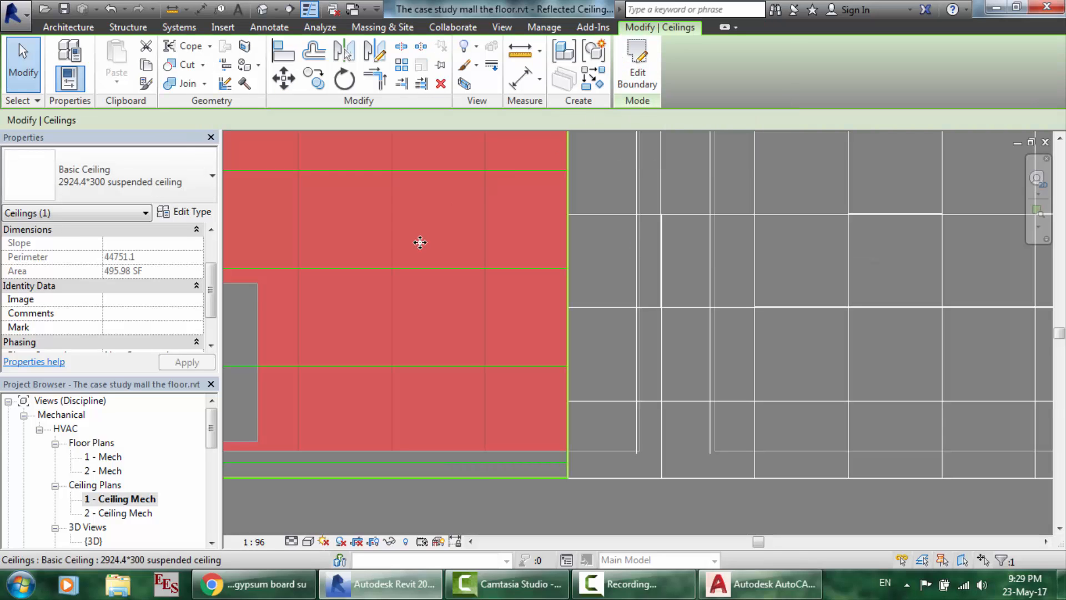
scroll(420, 242, "down", 5)
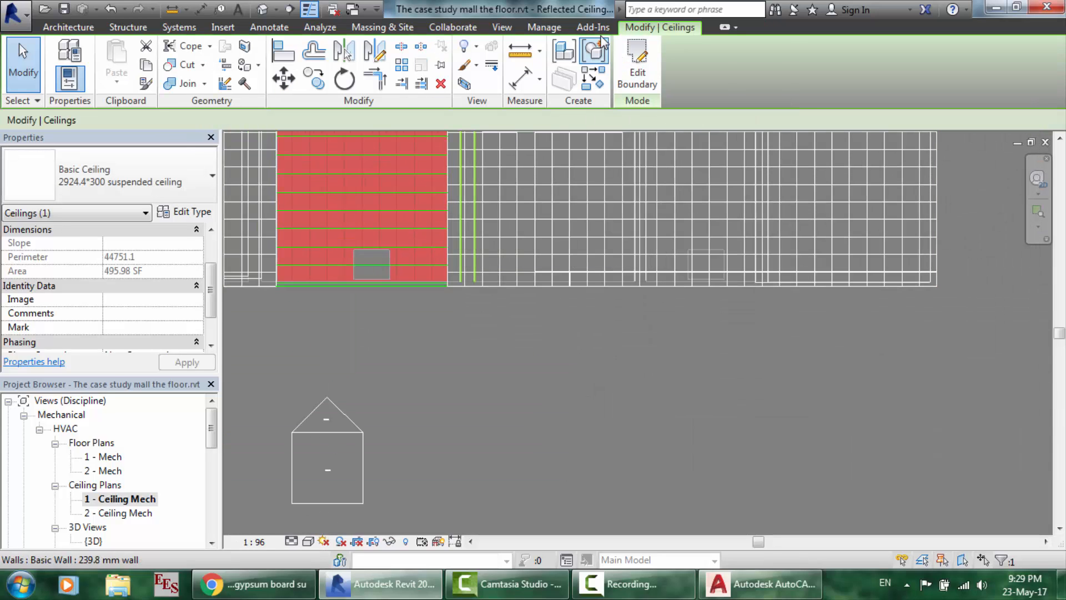
left_click(499, 28)
left_click(153, 50)
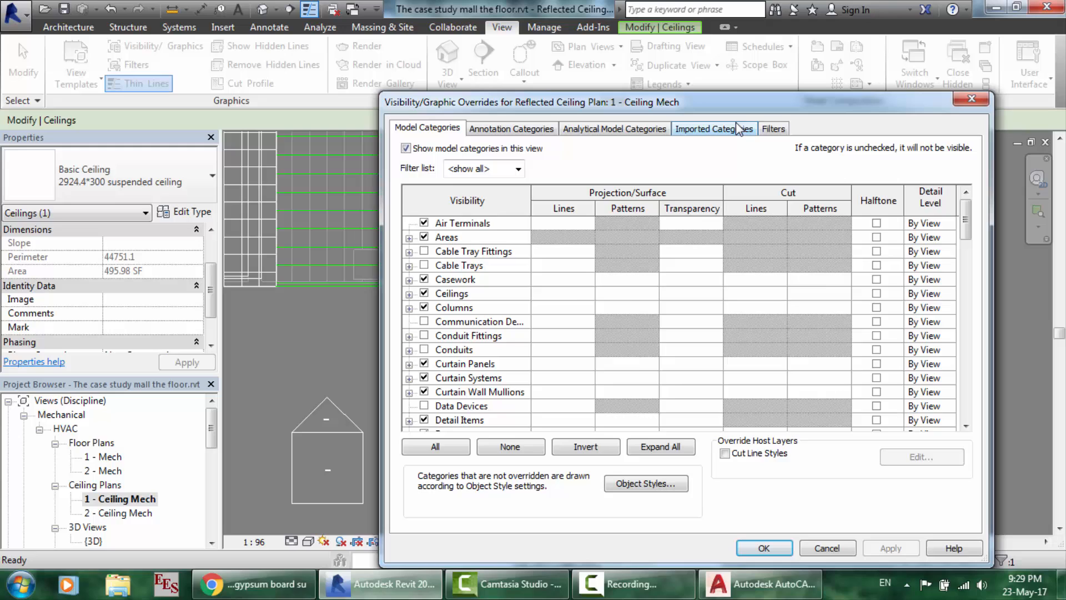
left_click(738, 129)
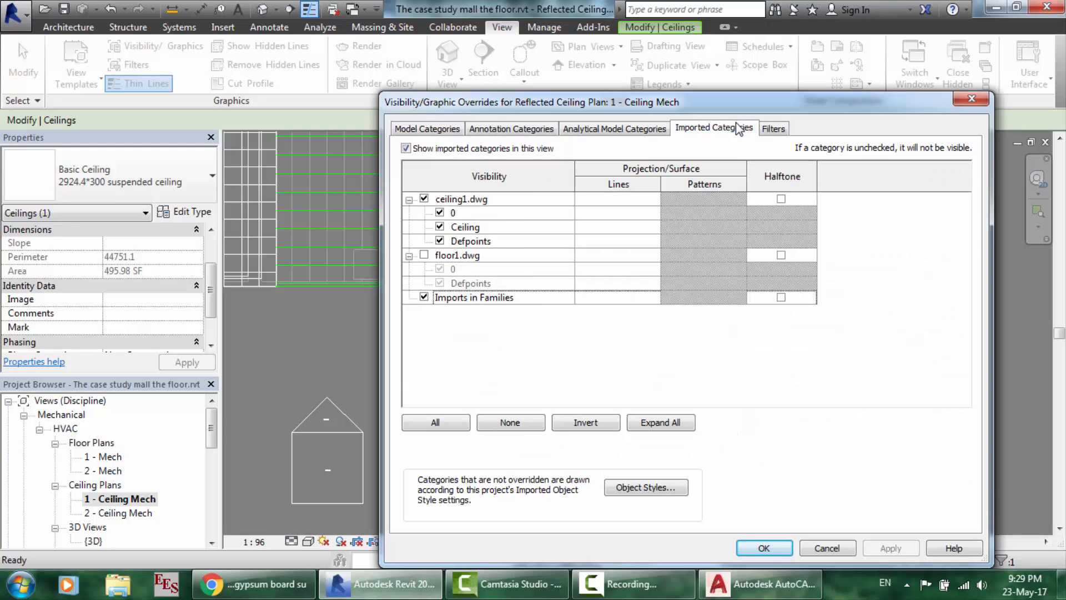
left_click(424, 199)
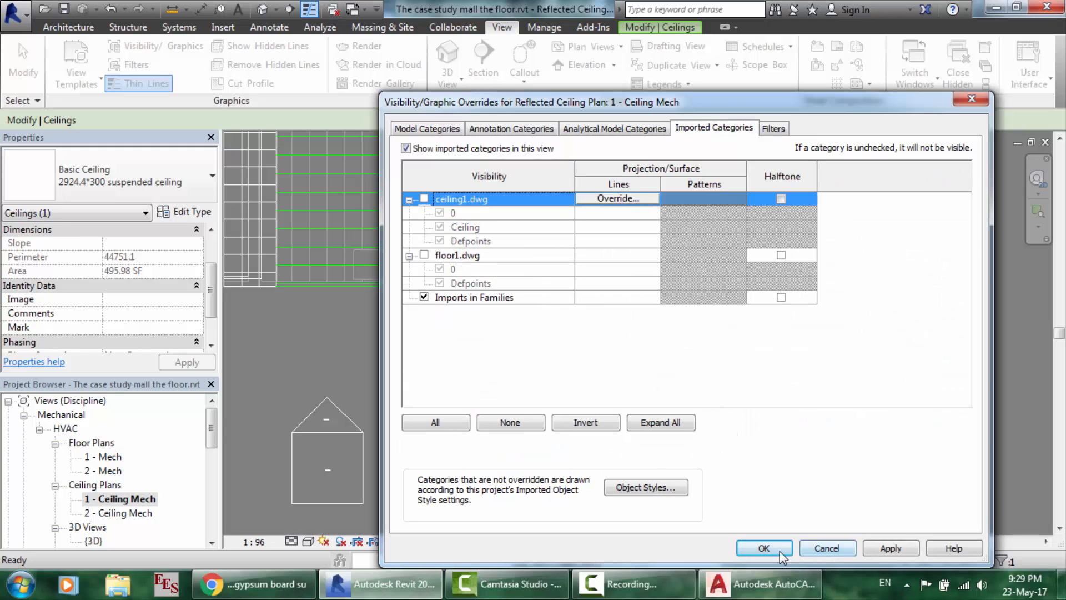
left_click(764, 548)
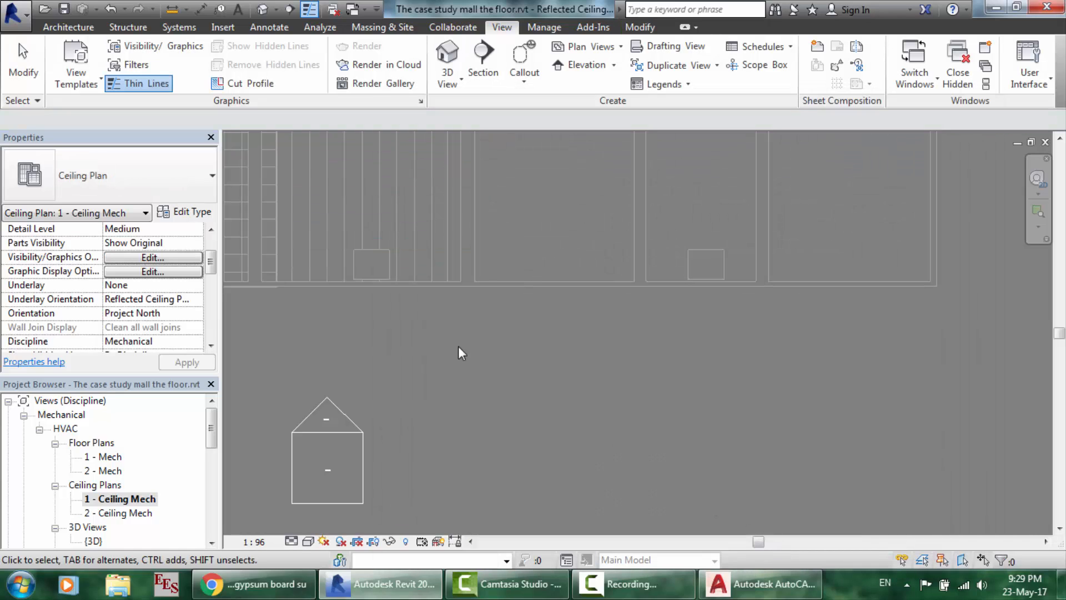
scroll(282, 221, "down", 6)
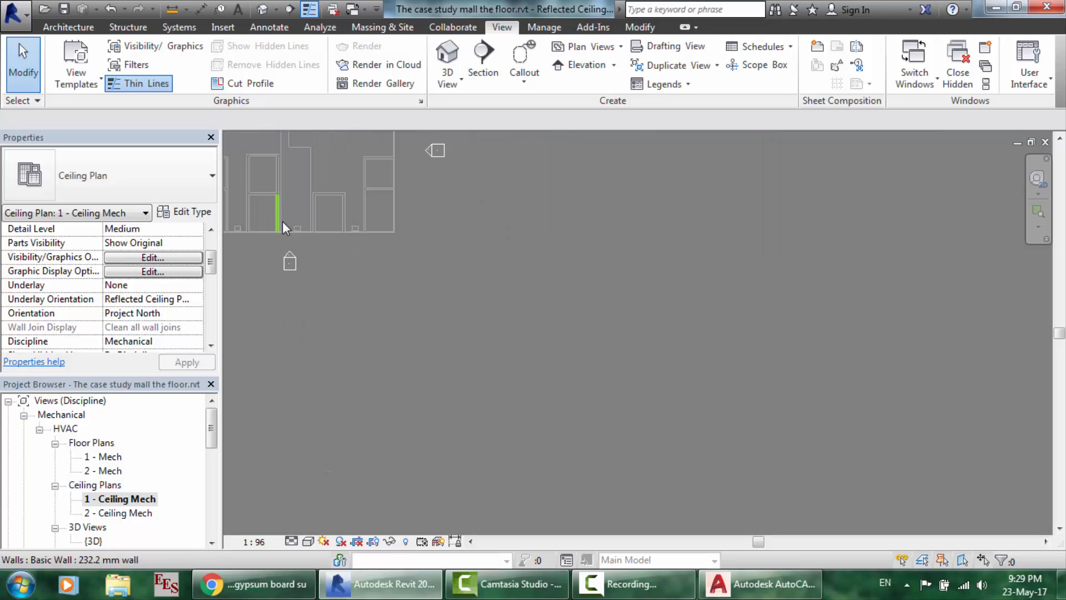
scroll(272, 194, "up", 2)
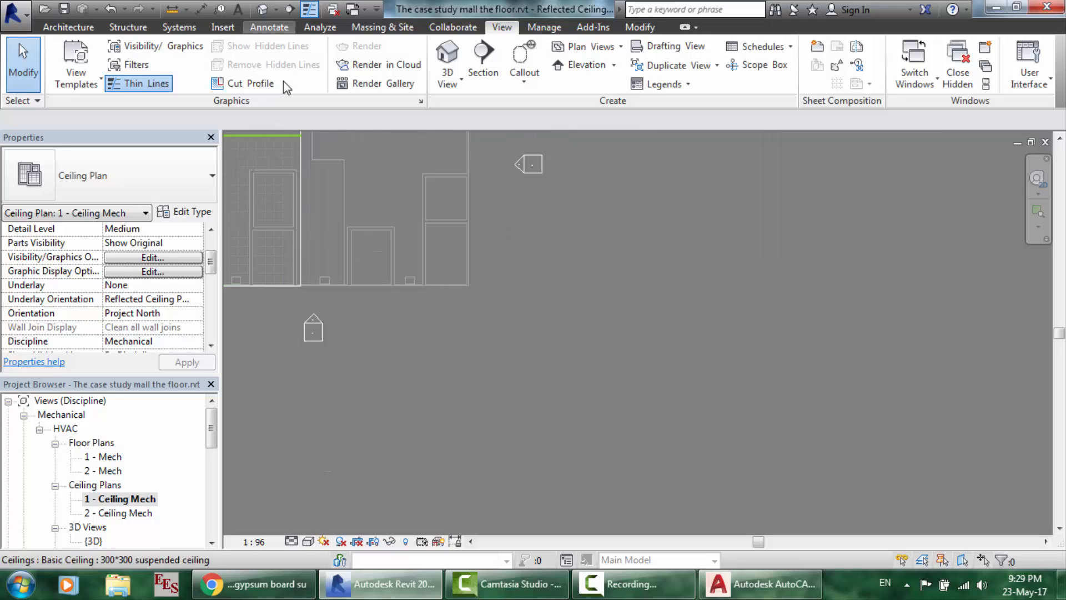
scroll(325, 222, "up", 5)
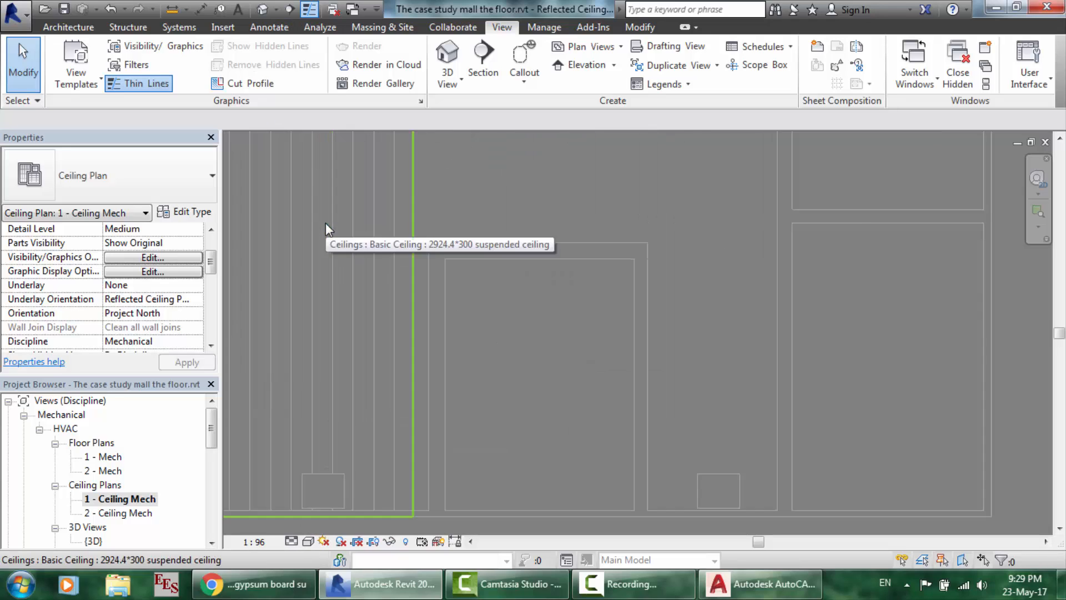
- Set the ceiling material's parallel-line surface pattern angle to 90° and apply it
left_click(362, 258)
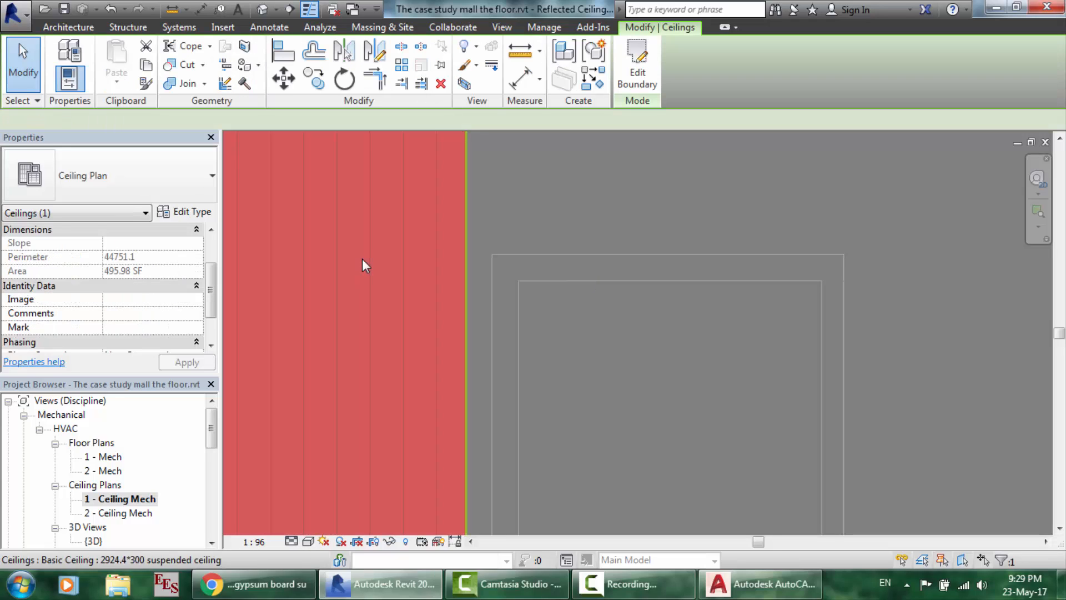
left_click(192, 212)
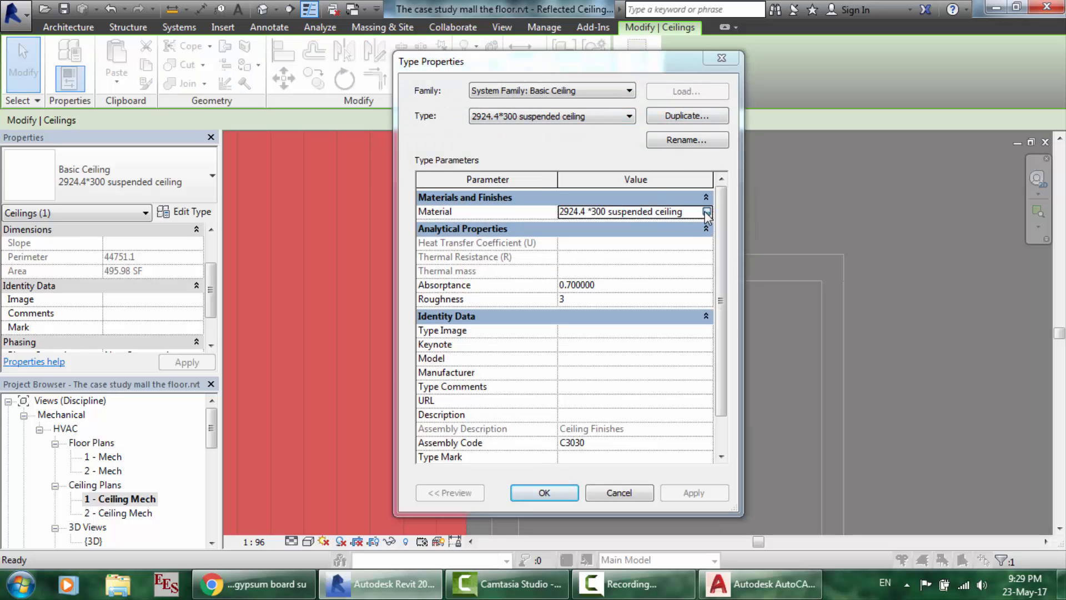
left_click(706, 212)
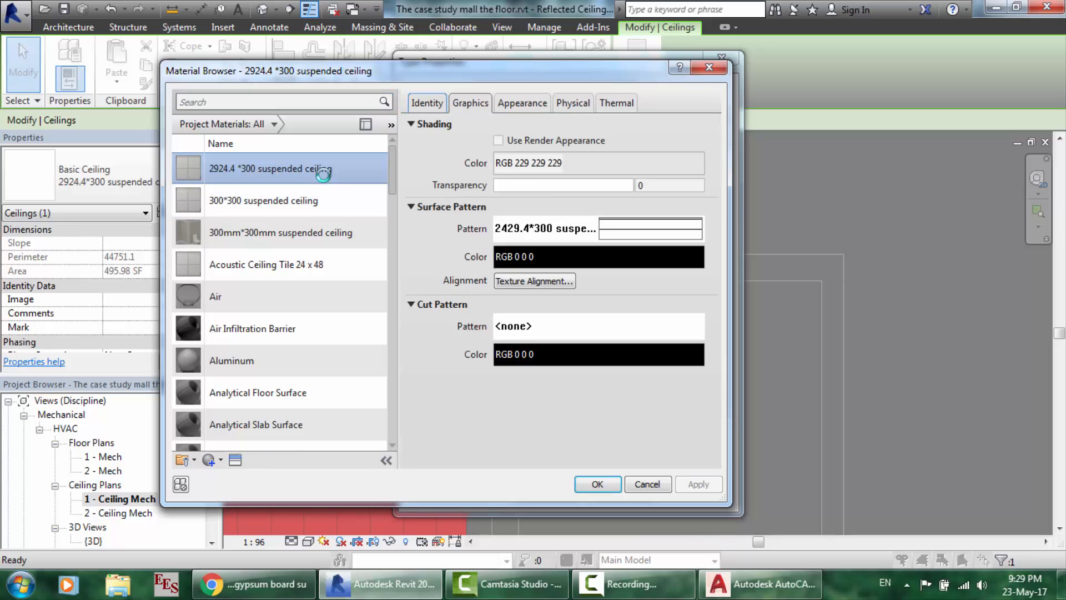
left_click(622, 225)
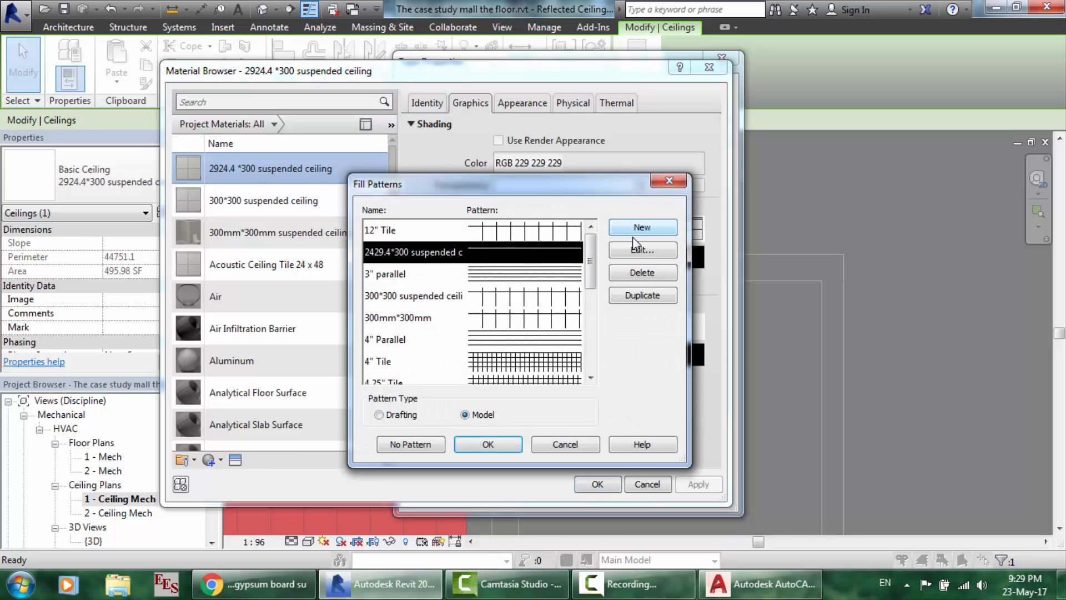
left_click(638, 251)
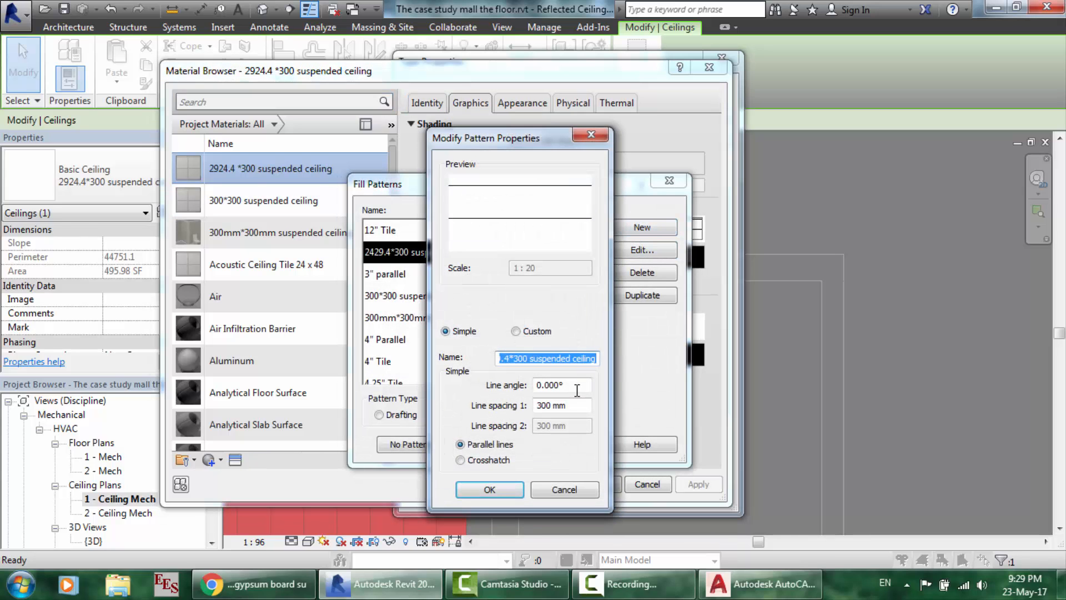
double_click(539, 385)
type("90")
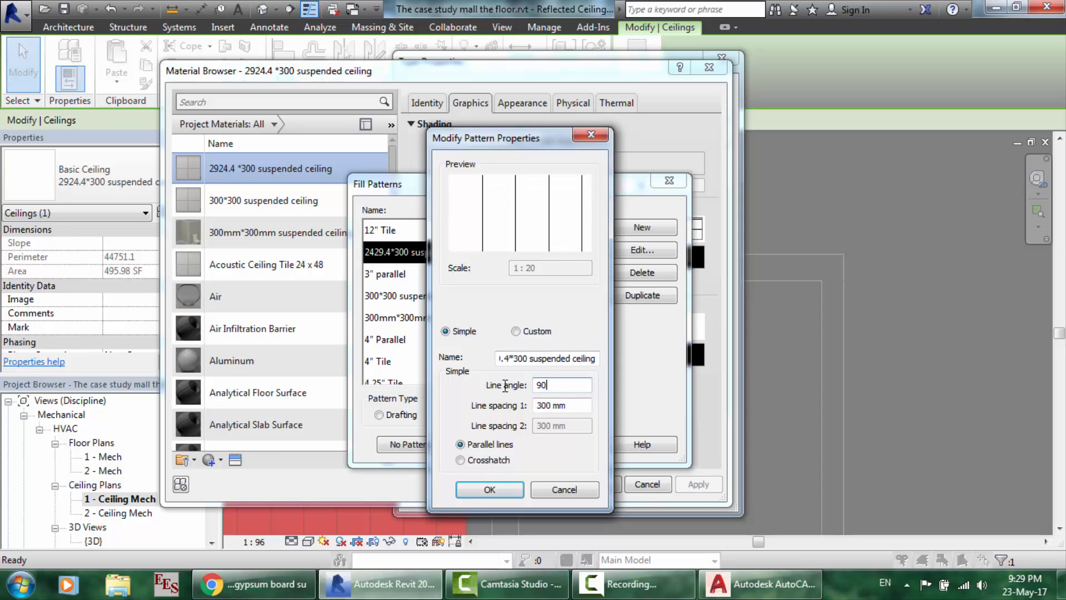
key("Return")
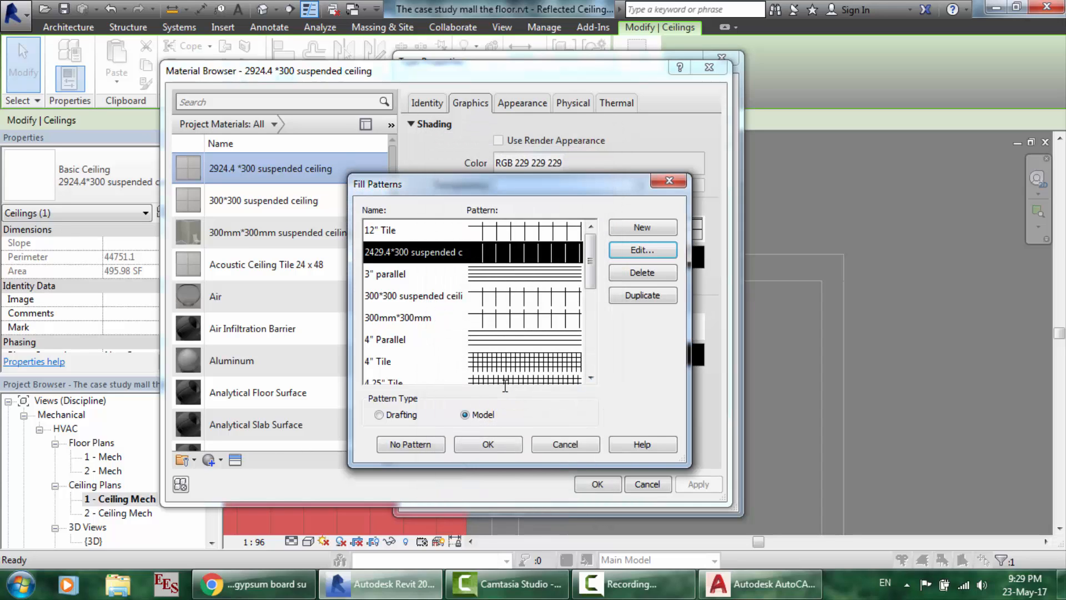
left_click(500, 442)
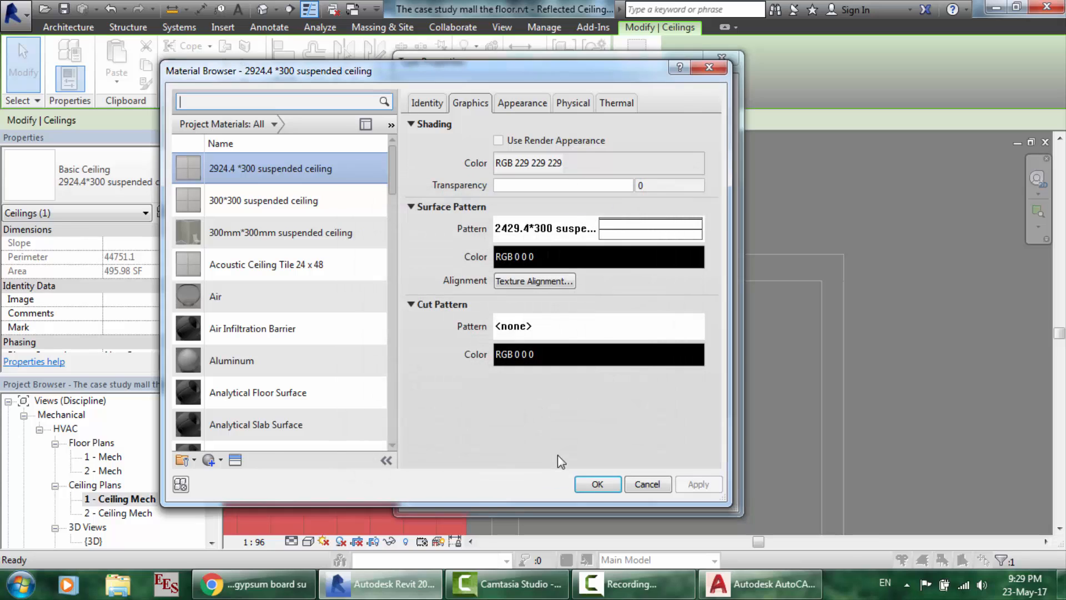
left_click(597, 485)
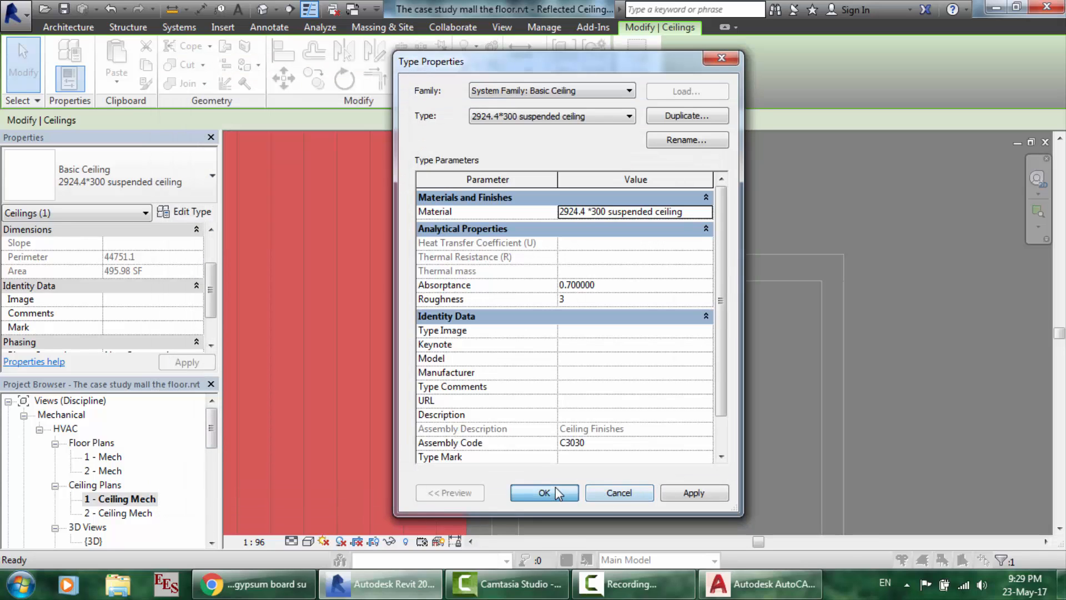
left_click(556, 488)
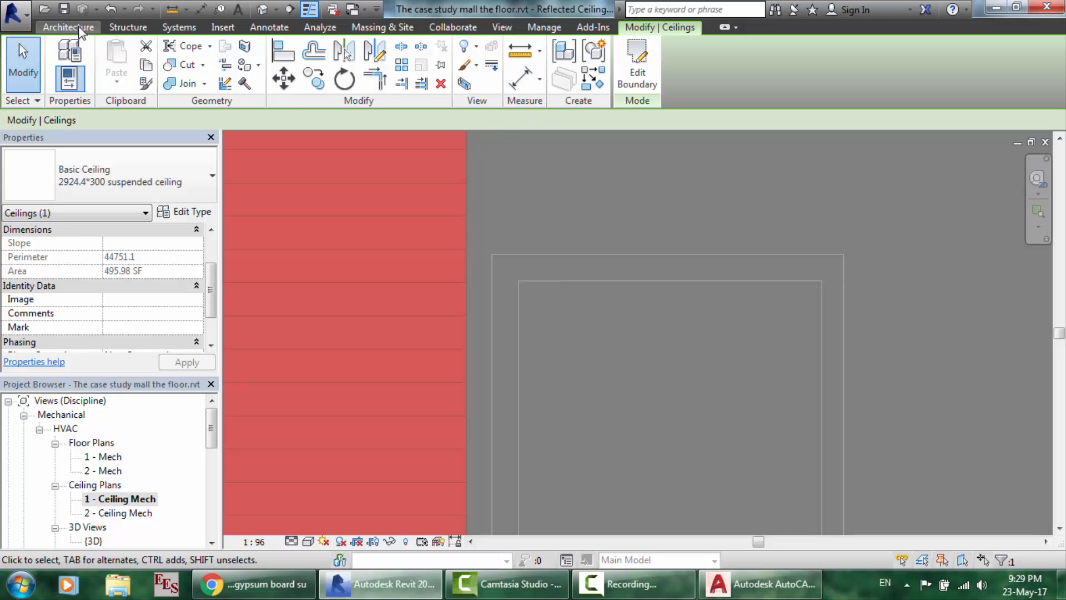
- Make the imported ceiling1.dwg visible again in Visibility/Graphics
key("Escape")
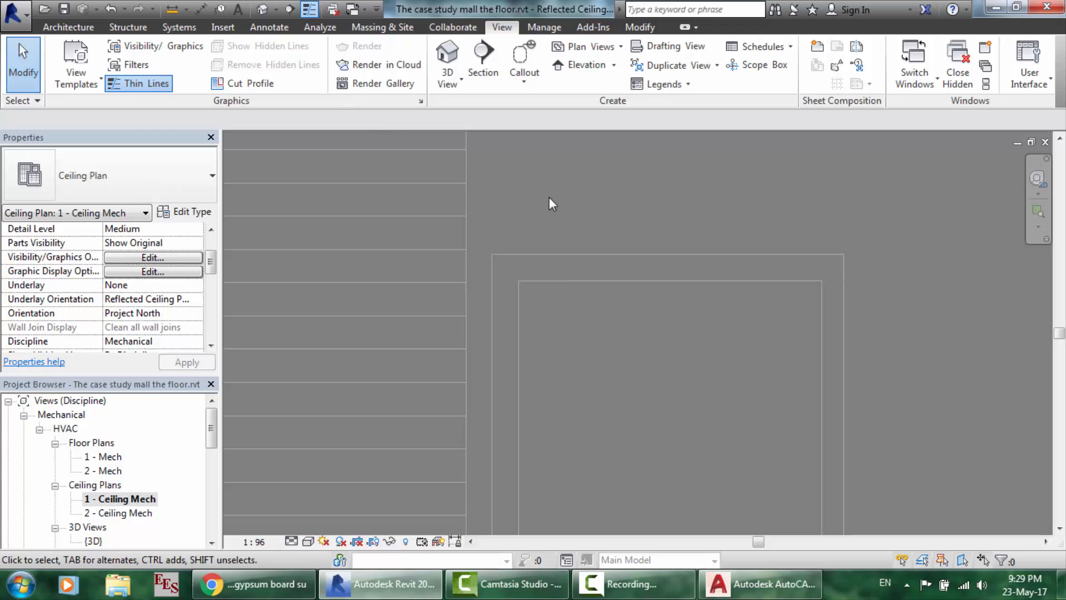
left_click(168, 51)
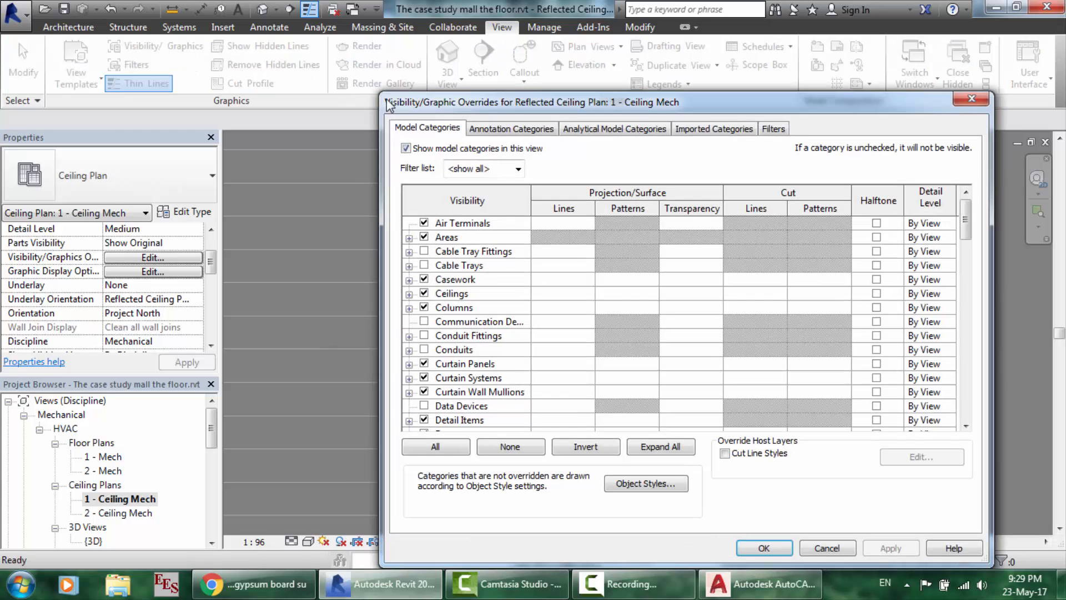
left_click(742, 130)
left_click(424, 199)
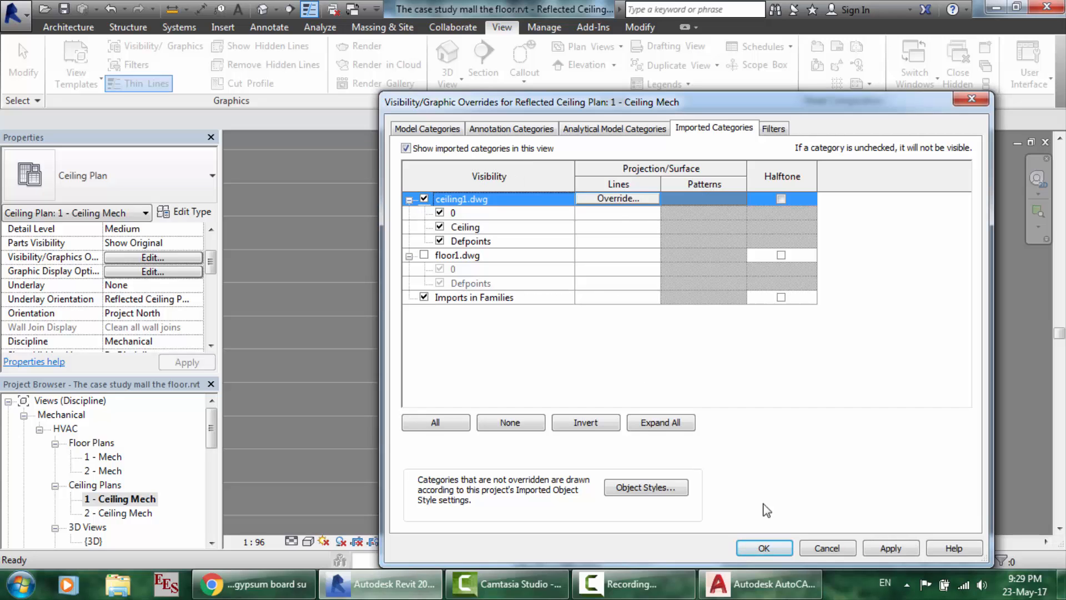
left_click(780, 549)
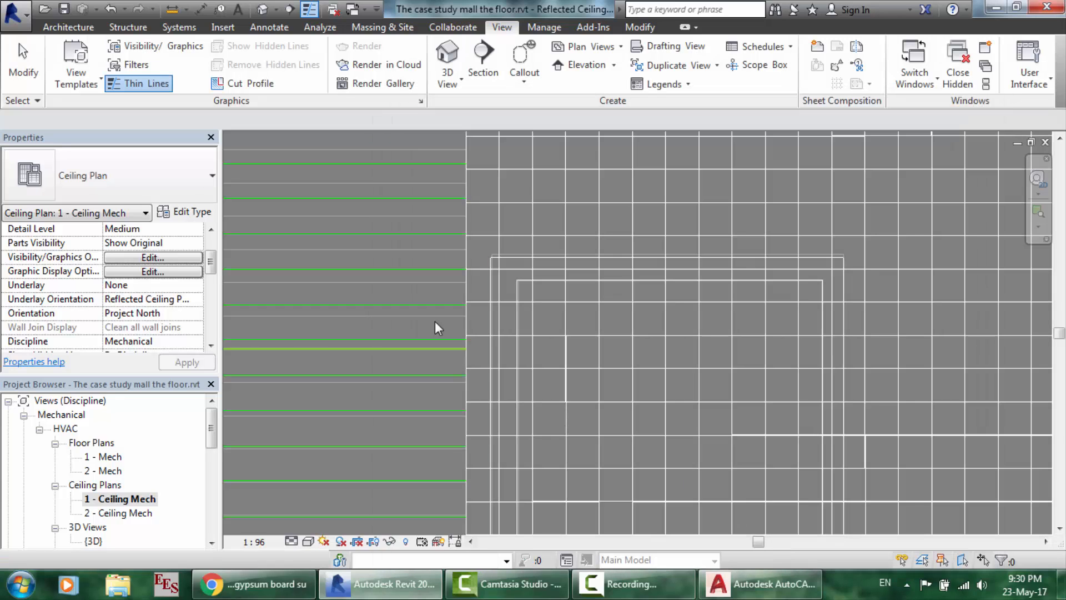
scroll(357, 215, "up", 4)
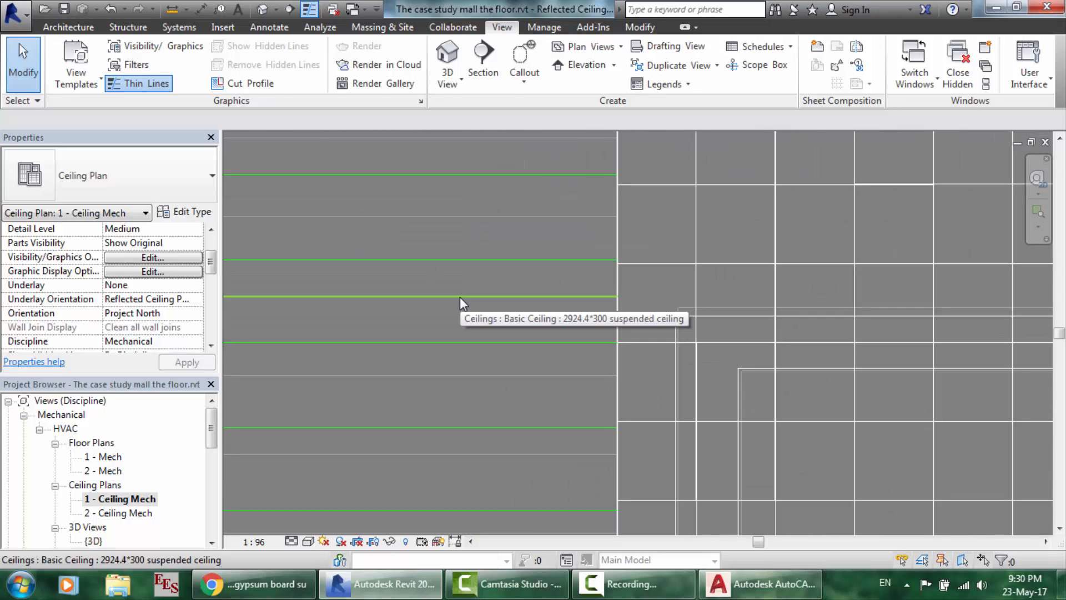
- Move the suspended ceiling down, then drag its top edge up onto the DWG strip line
left_click(459, 296)
left_click_drag(460, 314, 460, 342)
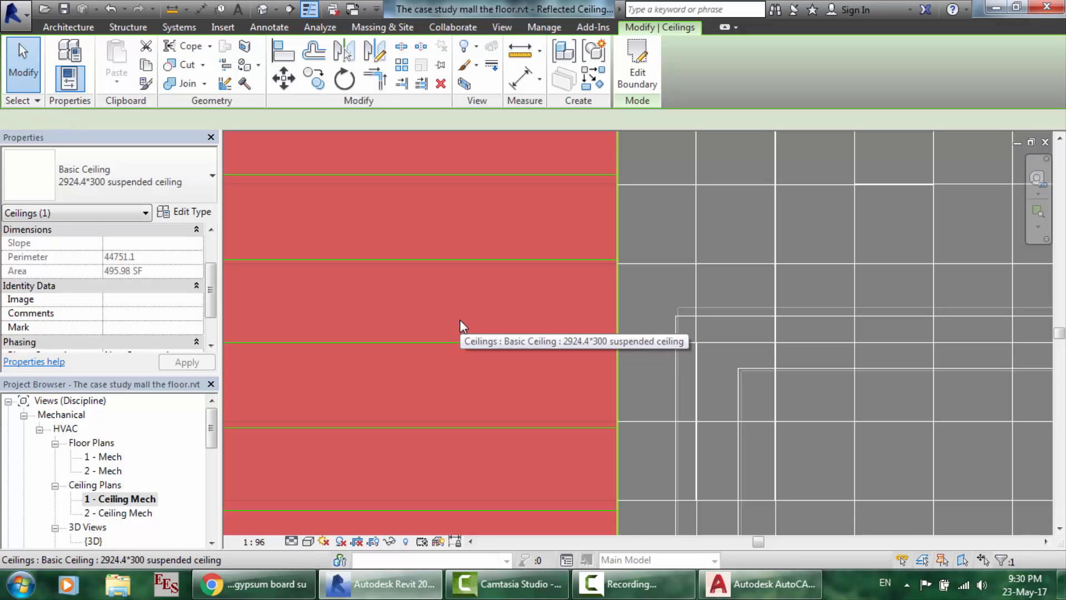
scroll(460, 318, "up", 3)
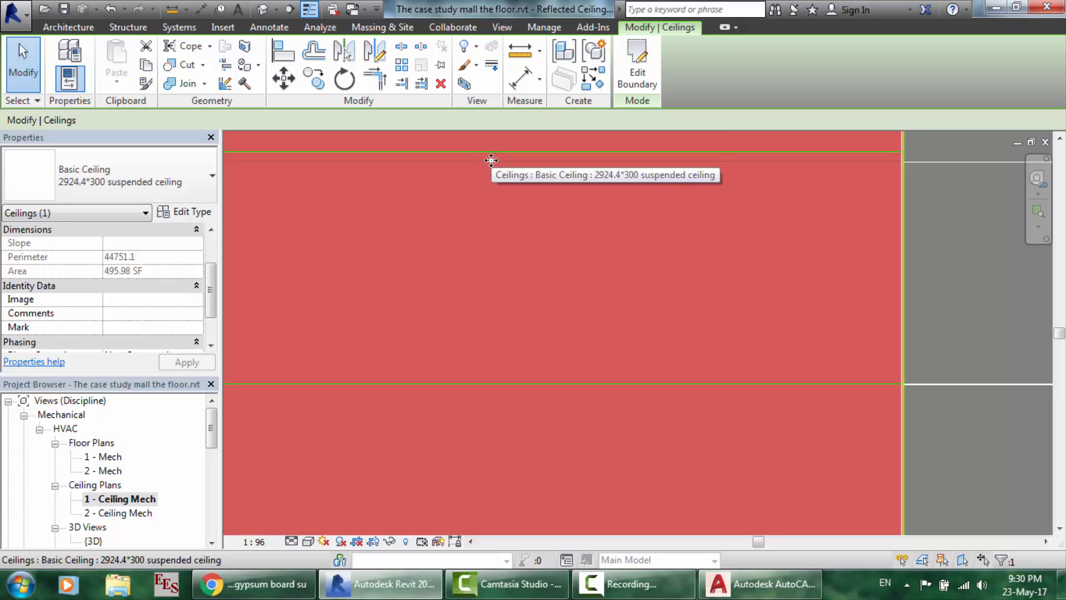
key("Escape")
left_click(491, 161)
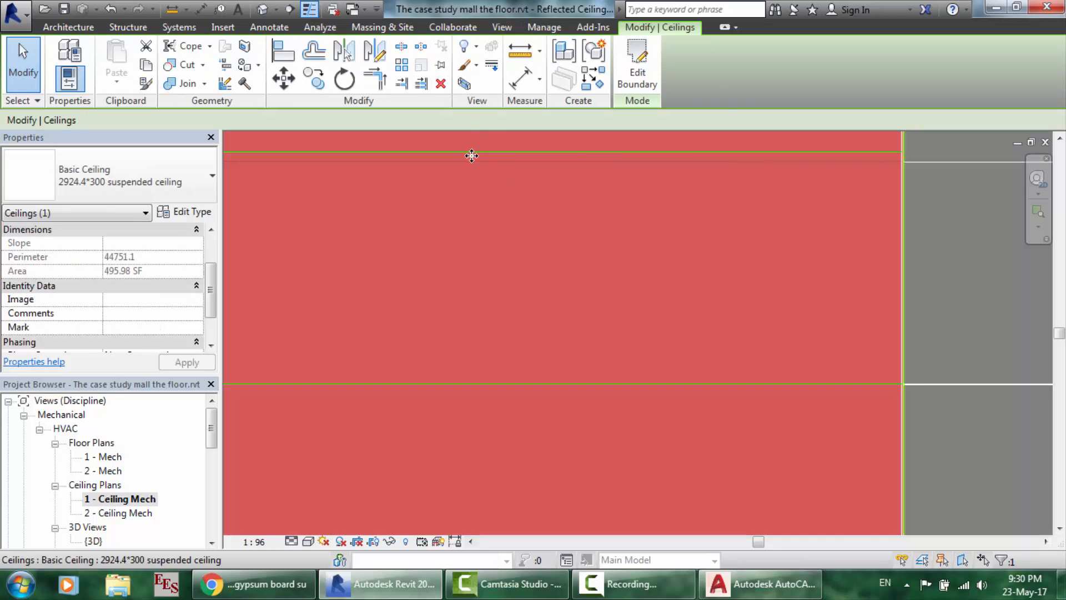
left_click_drag(469, 161, 471, 147)
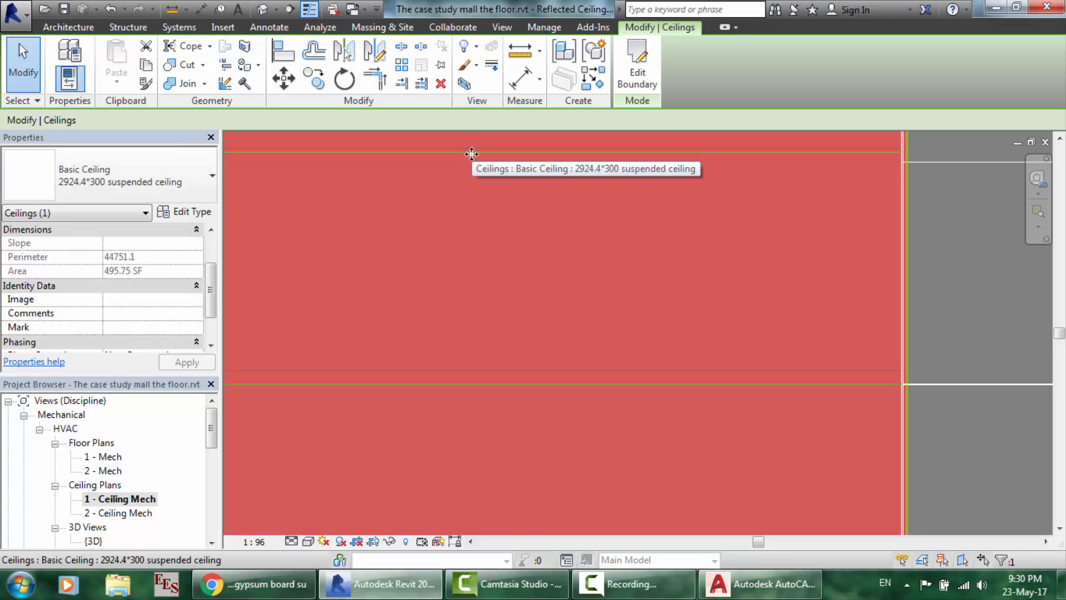
- Drag the ceiling's lower edge onto the DWG strip line and zoom to check the strip
left_click(1022, 291)
scroll(591, 258, "up", 2)
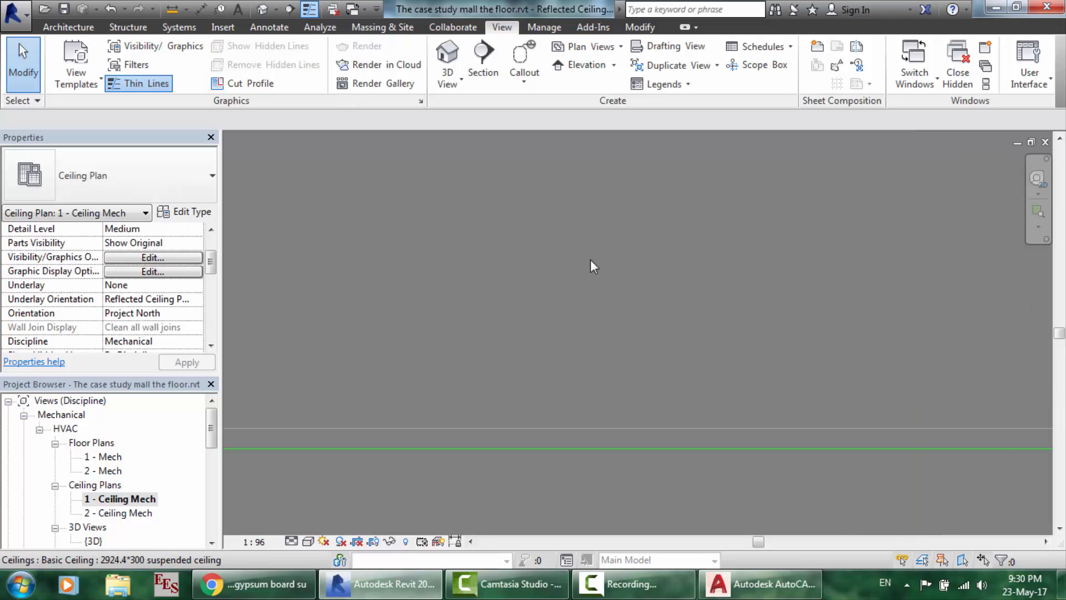
left_click(561, 428)
left_click_drag(562, 444, 564, 448)
scroll(564, 447, "down", 3)
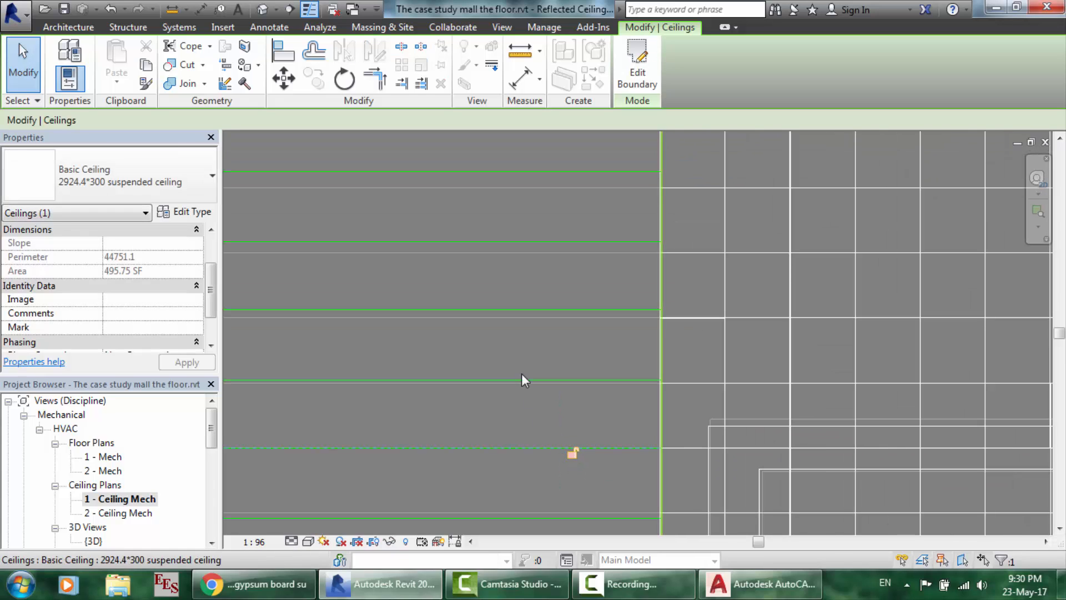
scroll(521, 373, "down", 5)
scroll(419, 365, "up", 4)
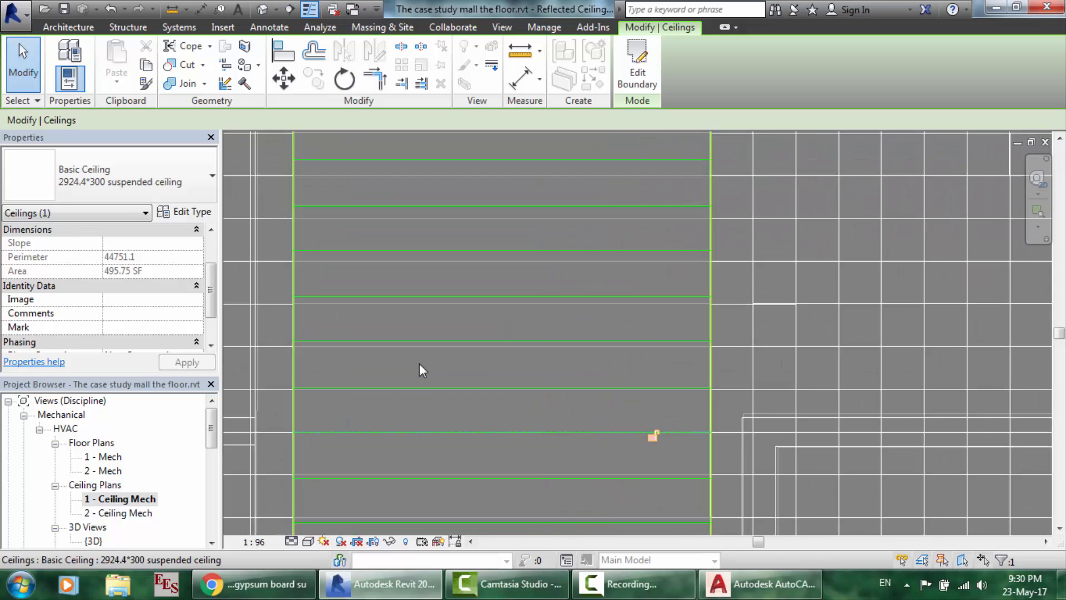
scroll(368, 291, "down", 5)
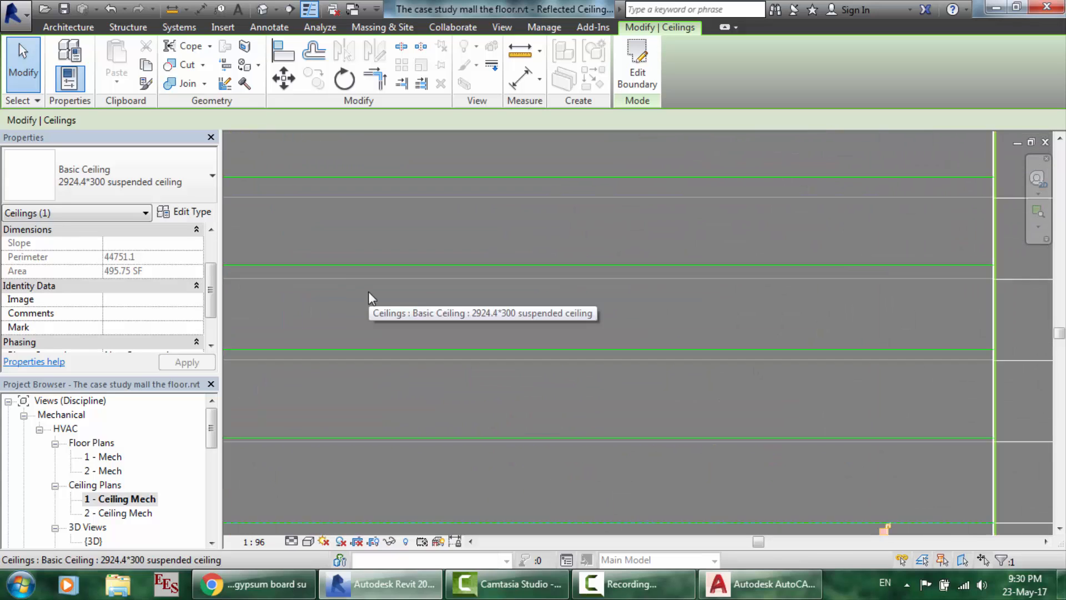
scroll(368, 291, "down", 5)
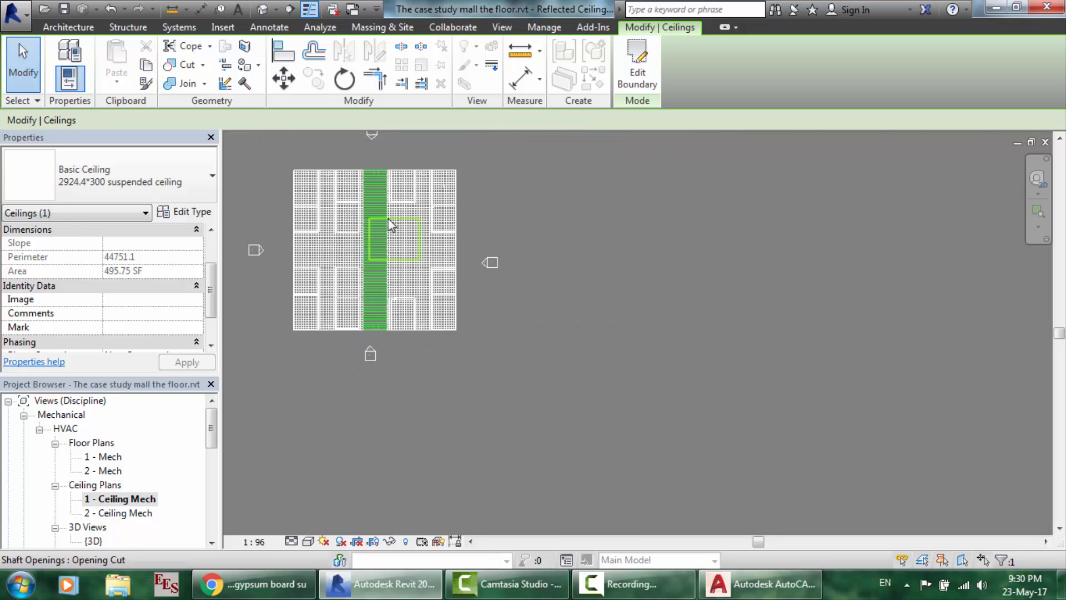
scroll(417, 213, "up", 5)
scroll(348, 164, "down", 3)
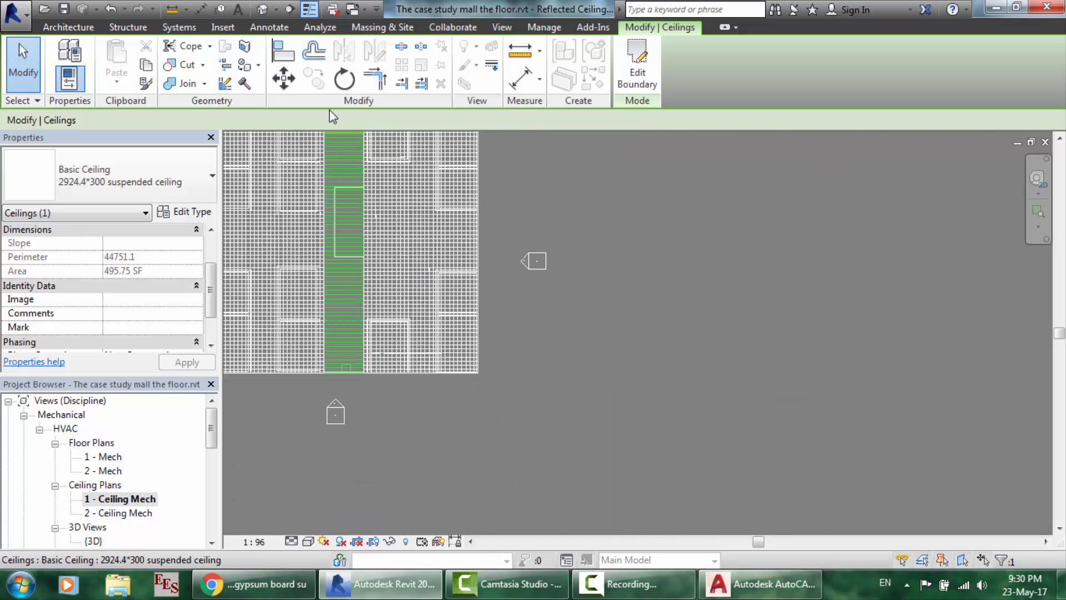
scroll(328, 110, "up", 9)
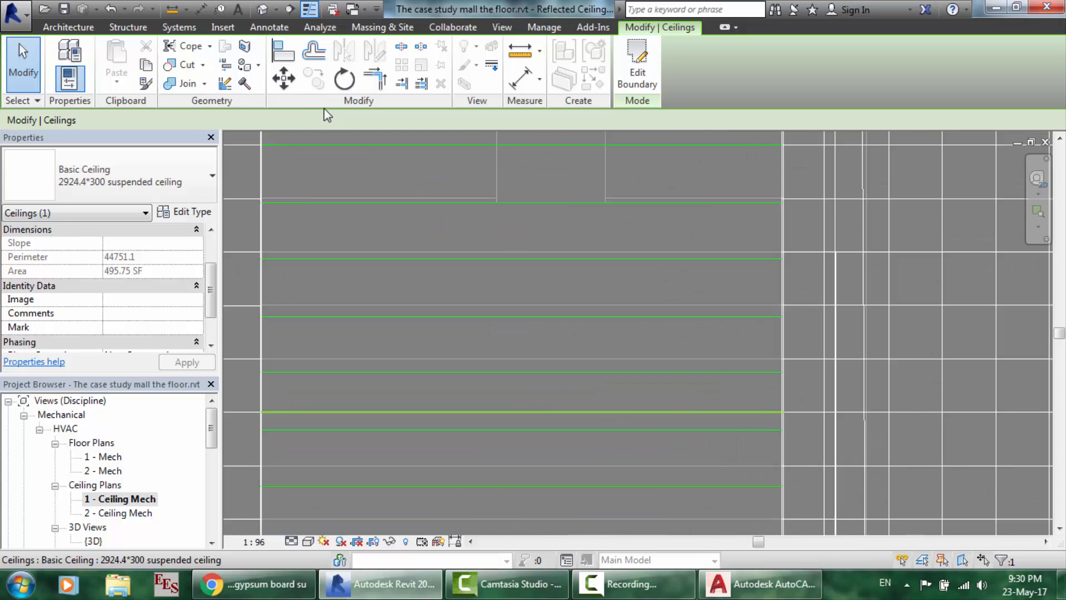
left_click(185, 10)
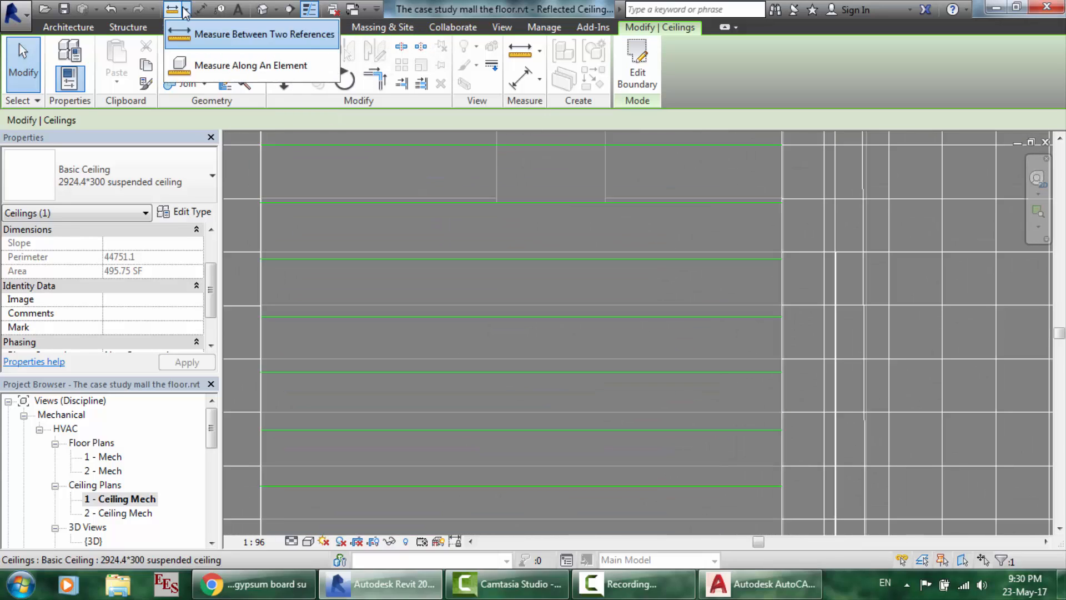
left_click(180, 34)
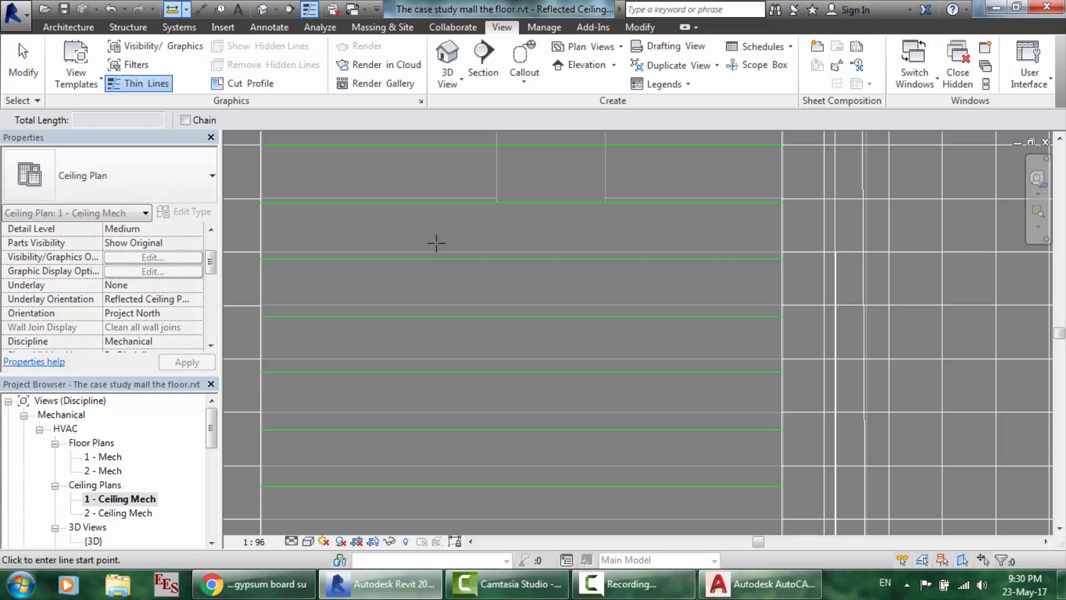
left_click(457, 251)
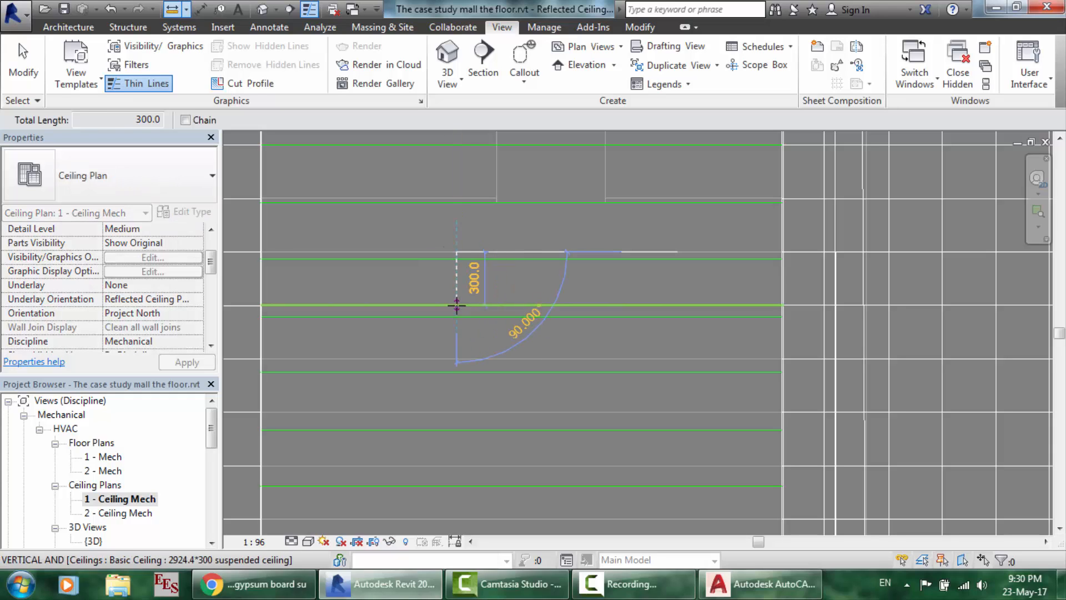
key("Escape")
key("Escape")
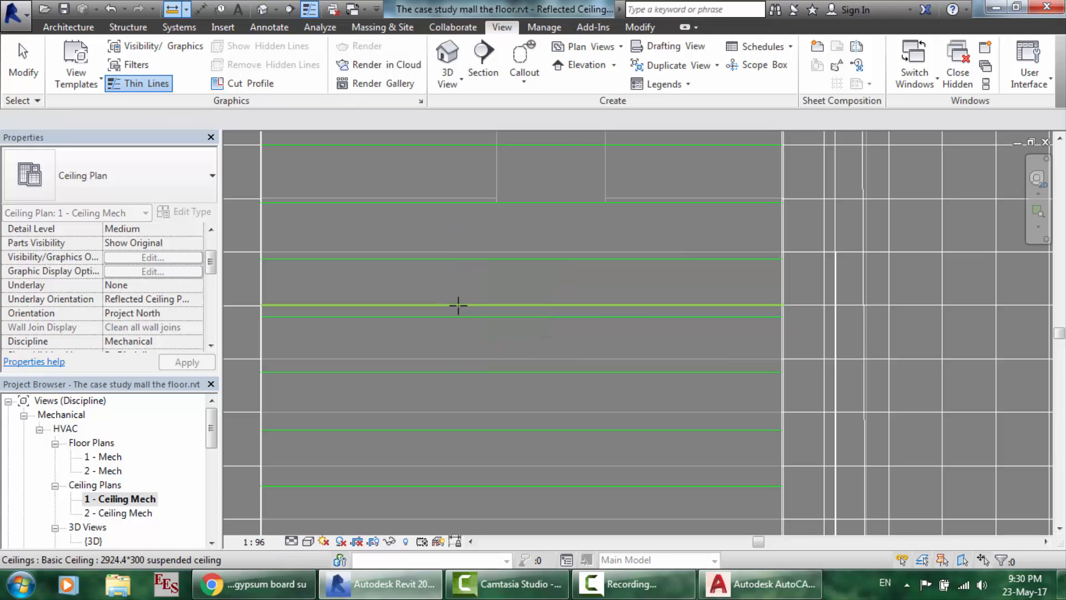
left_click(172, 10)
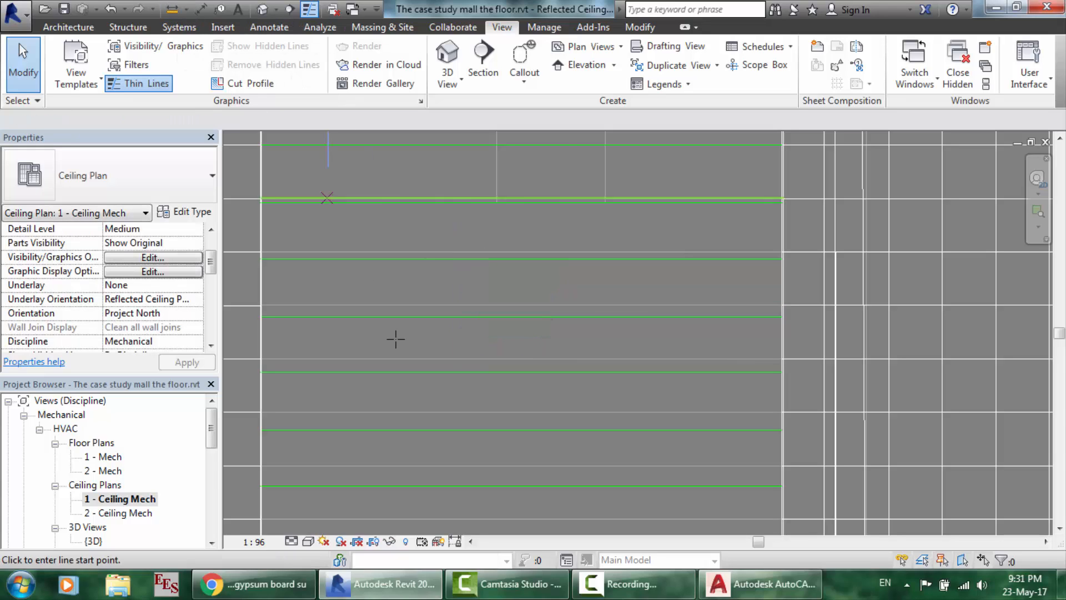
left_click(403, 316)
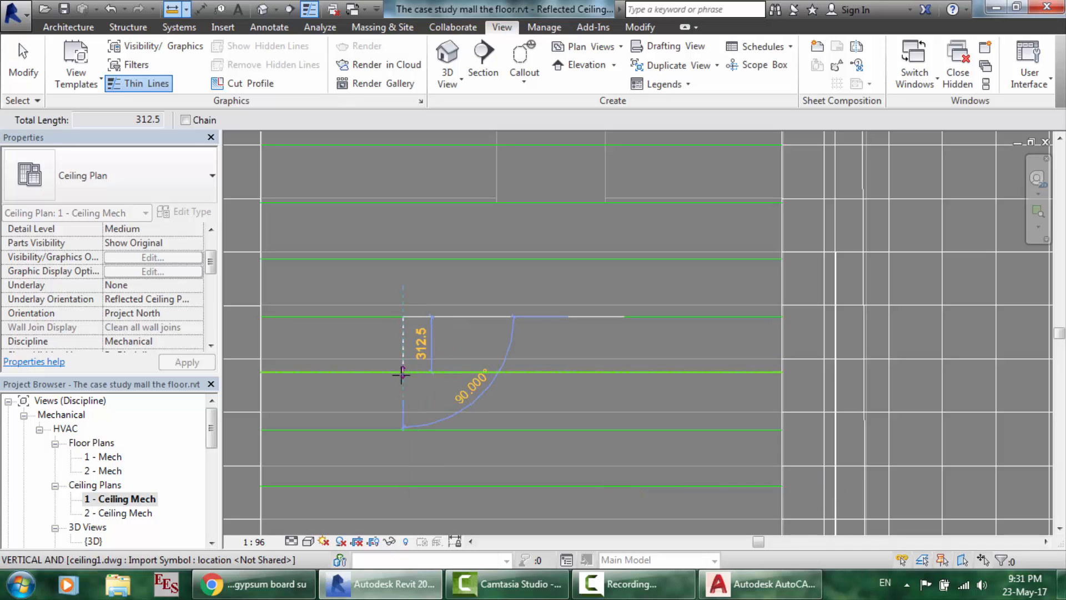
key("Escape")
key("Escape")
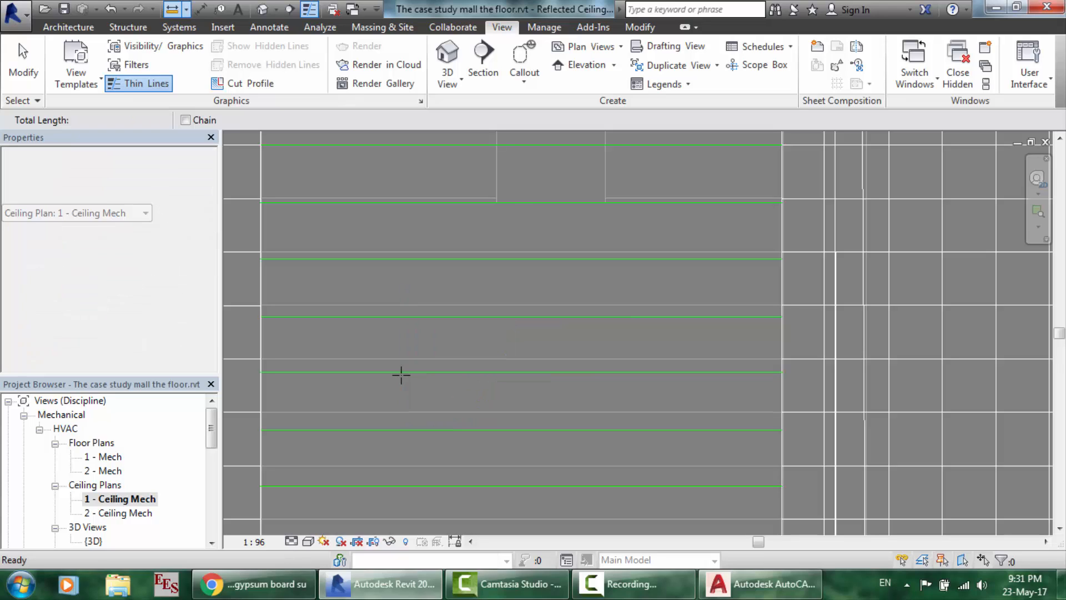
left_click(173, 11)
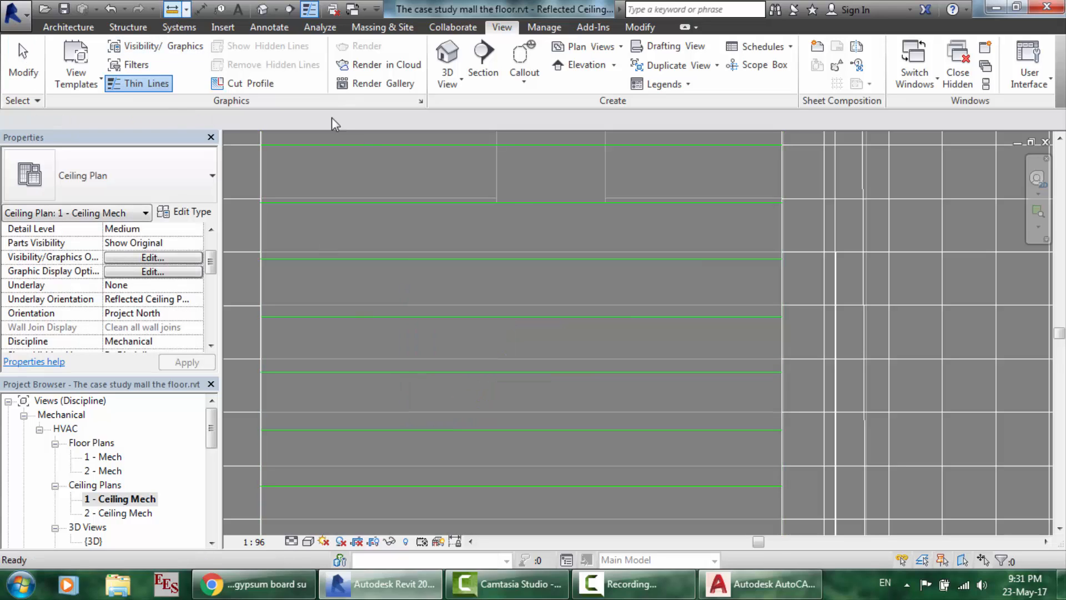
left_click(409, 163)
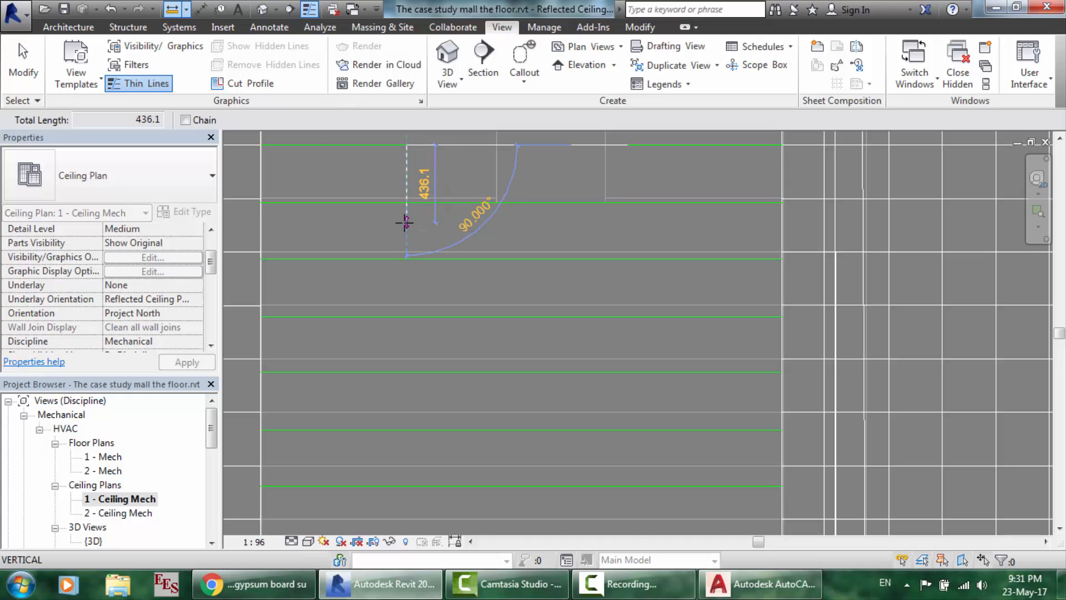
key("Escape")
key("Escape")
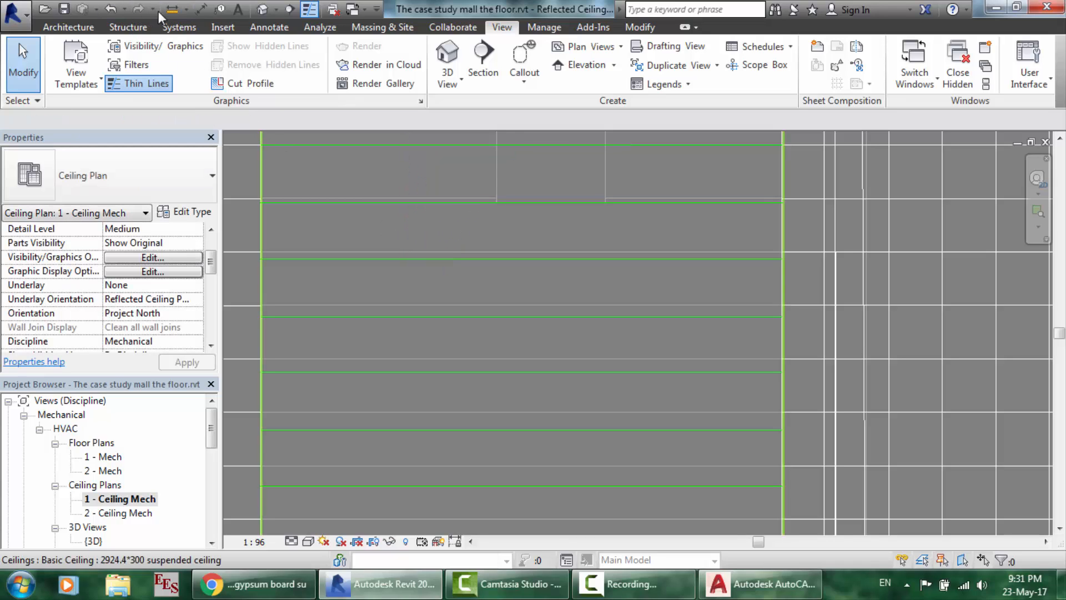
key("Return")
left_click(482, 317)
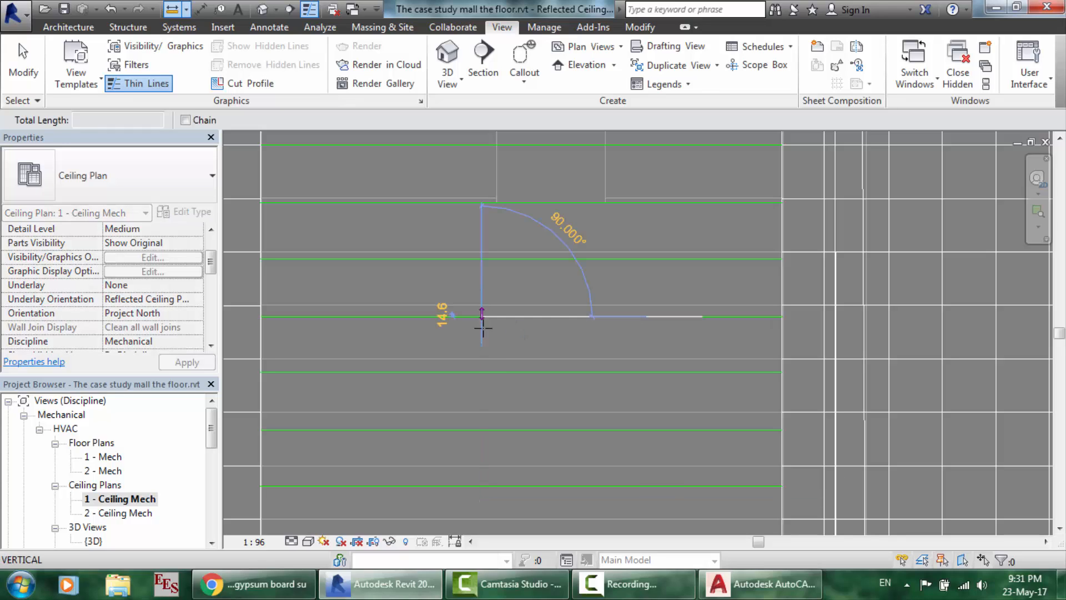
left_click(483, 372)
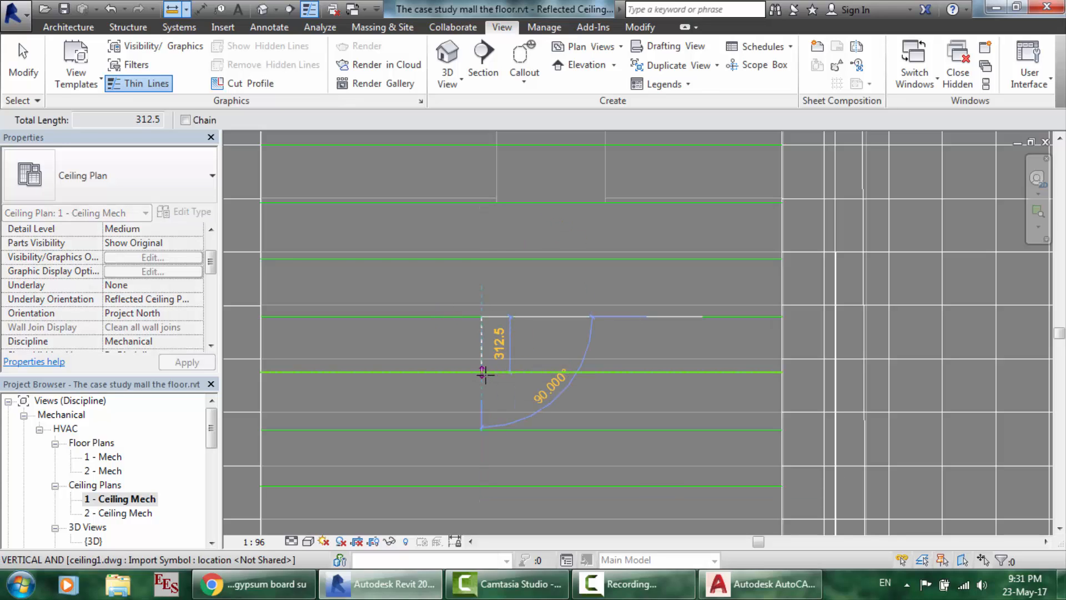
left_click(485, 374)
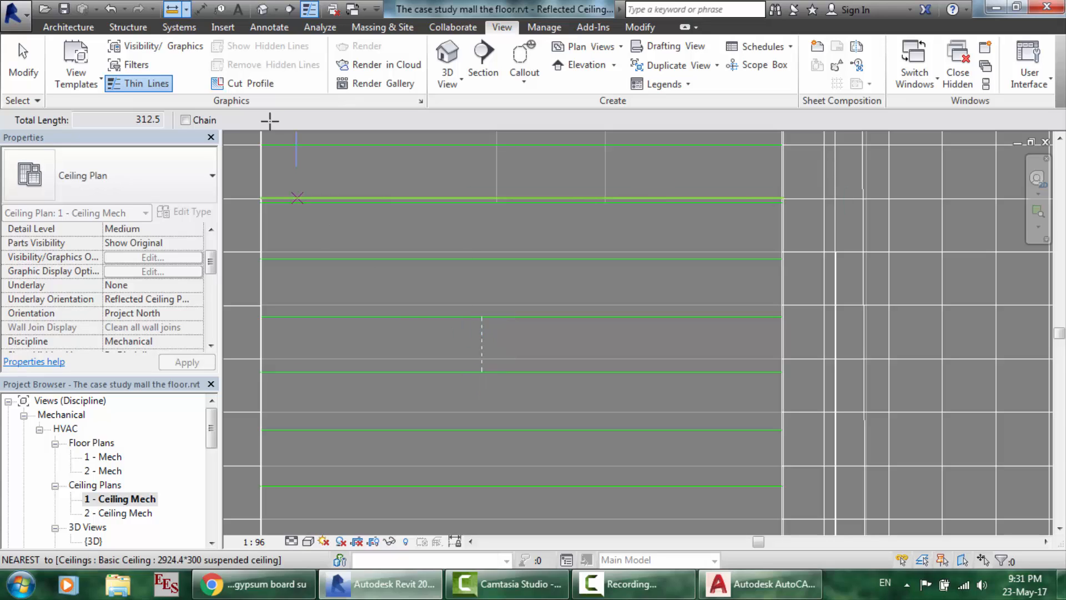
left_click(165, 13)
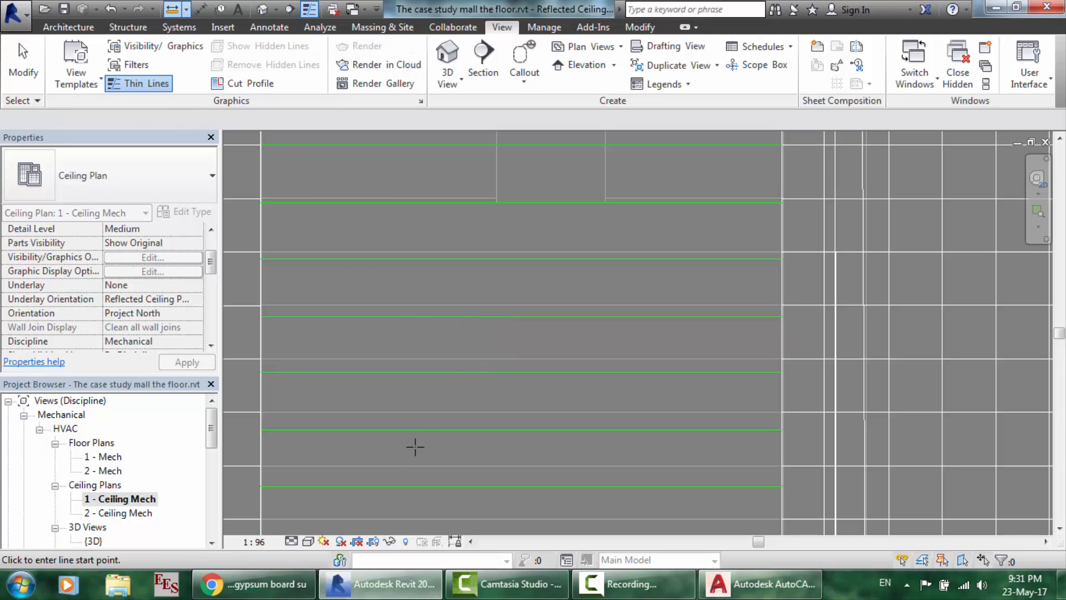
left_click(418, 430)
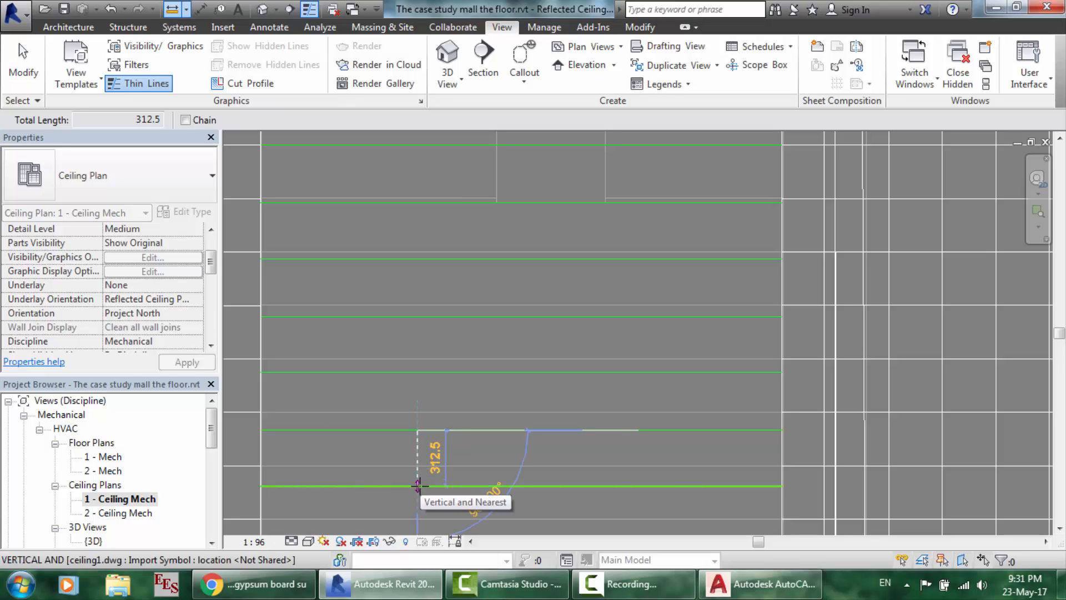
key("Escape")
key("Escape")
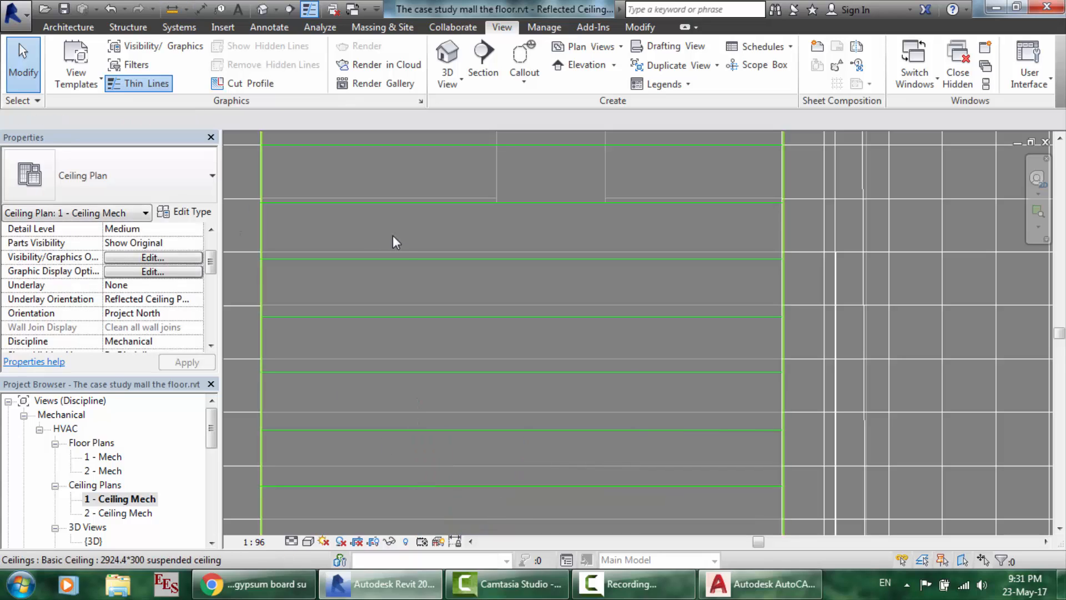
- Change the ceiling material's surface pattern line spacing from 300 mm to 312.5 mm
left_click(396, 248)
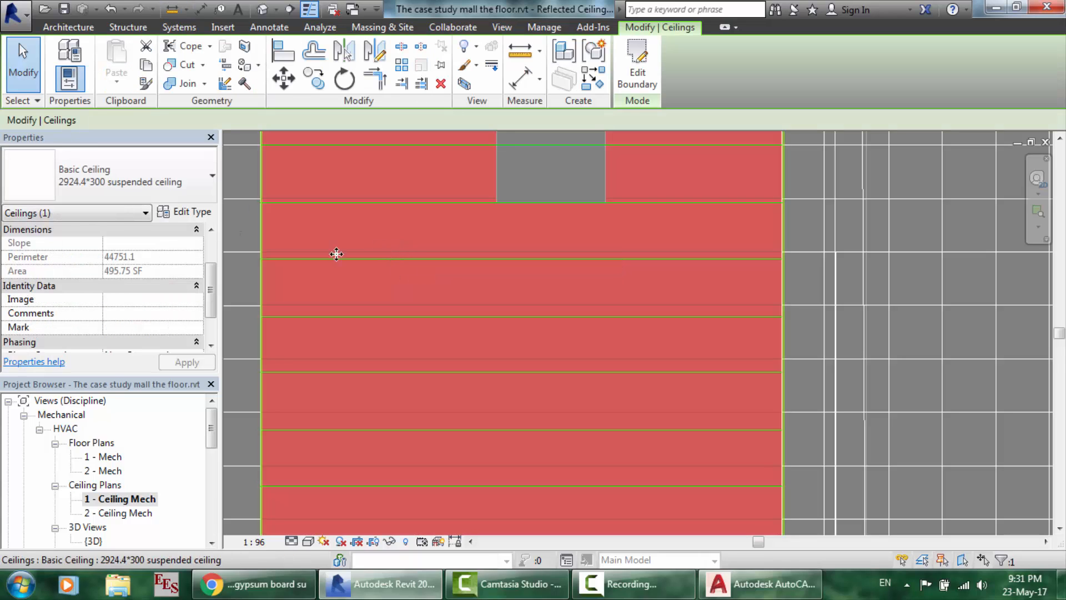
left_click(185, 215)
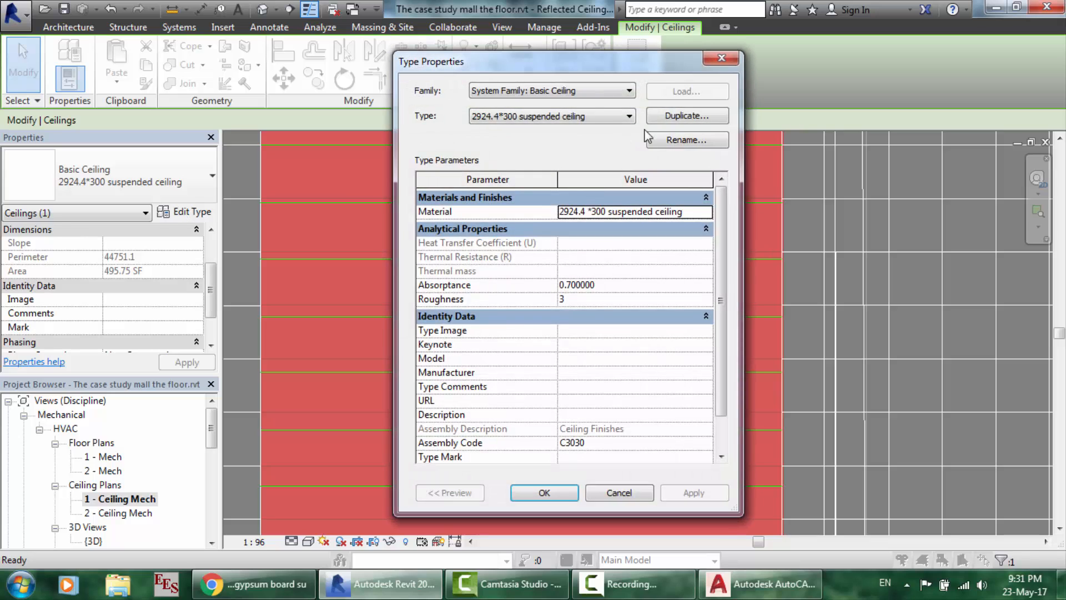
left_click(694, 213)
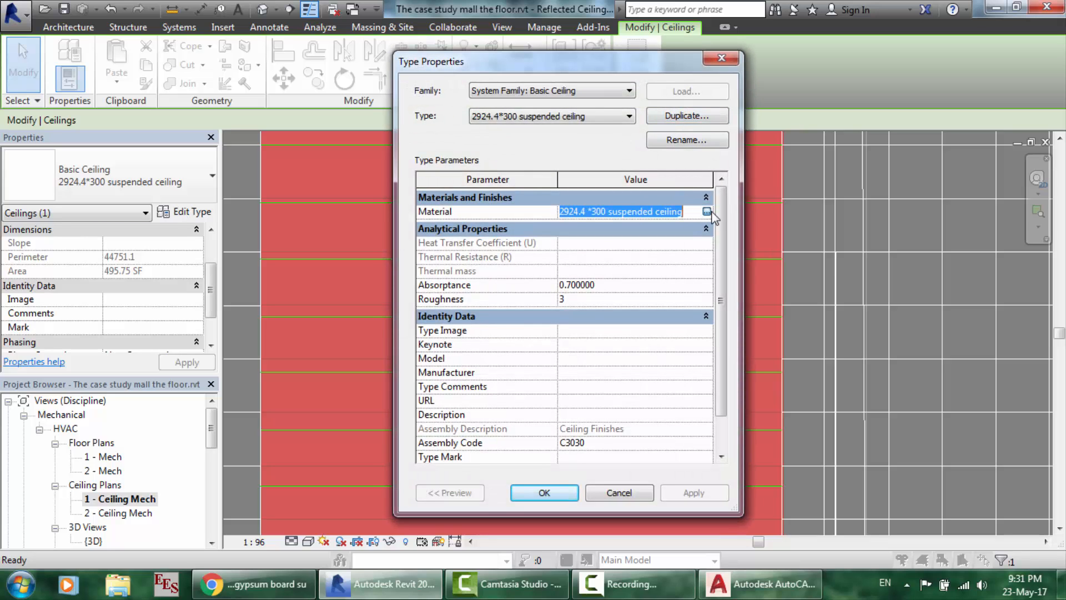
left_click(707, 212)
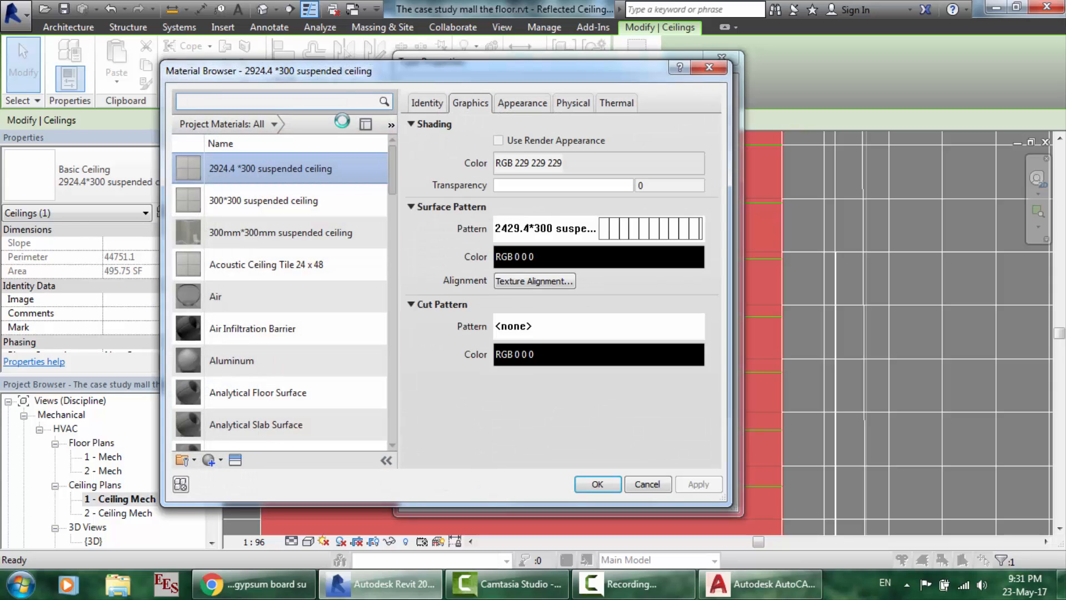
left_click(665, 232)
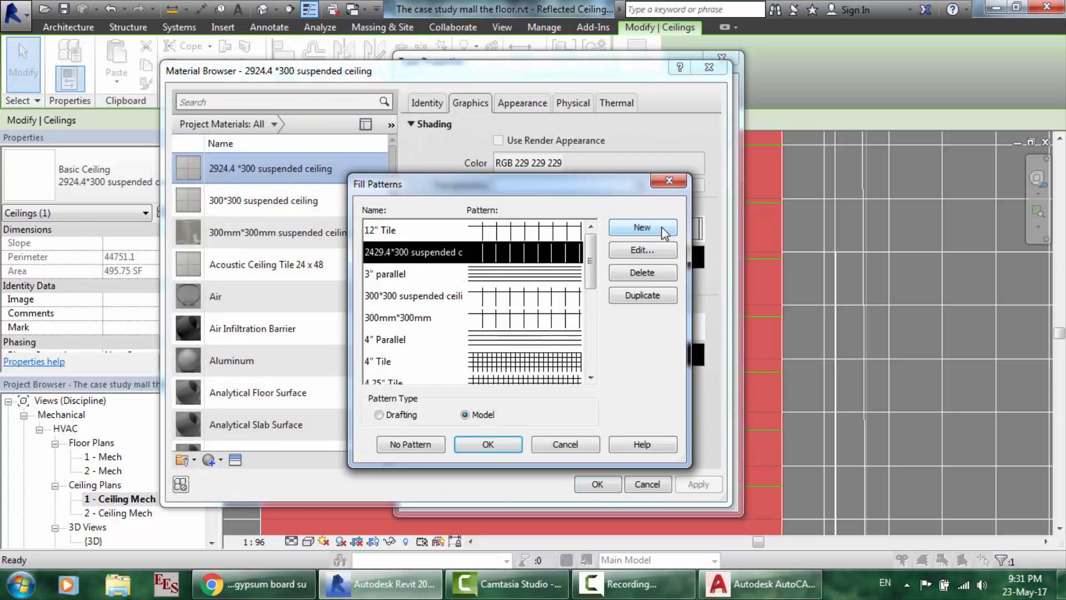
left_click(634, 251)
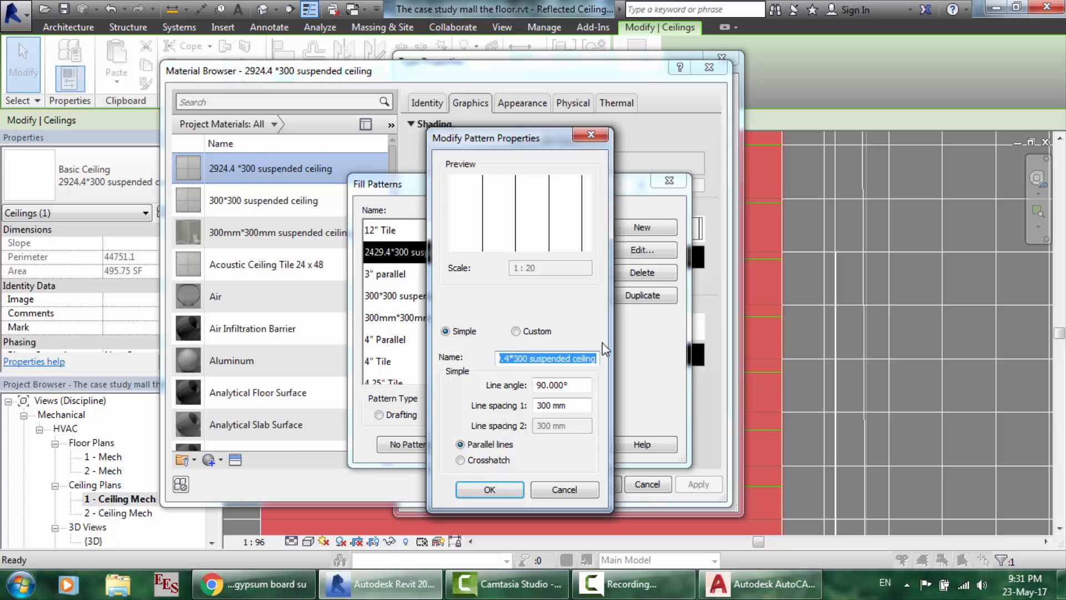
left_click(577, 410)
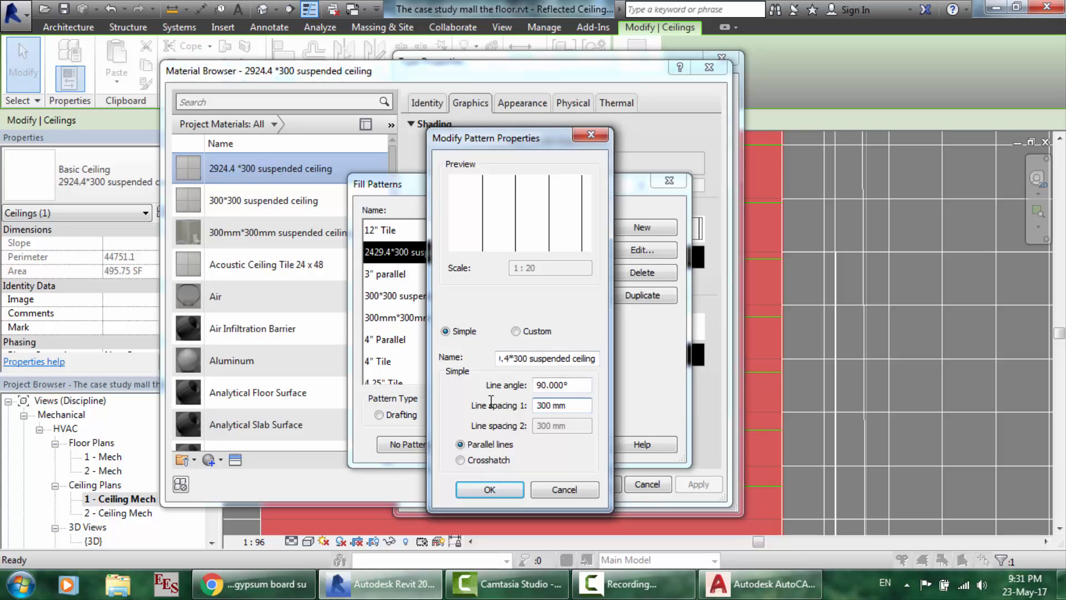
type("312.5")
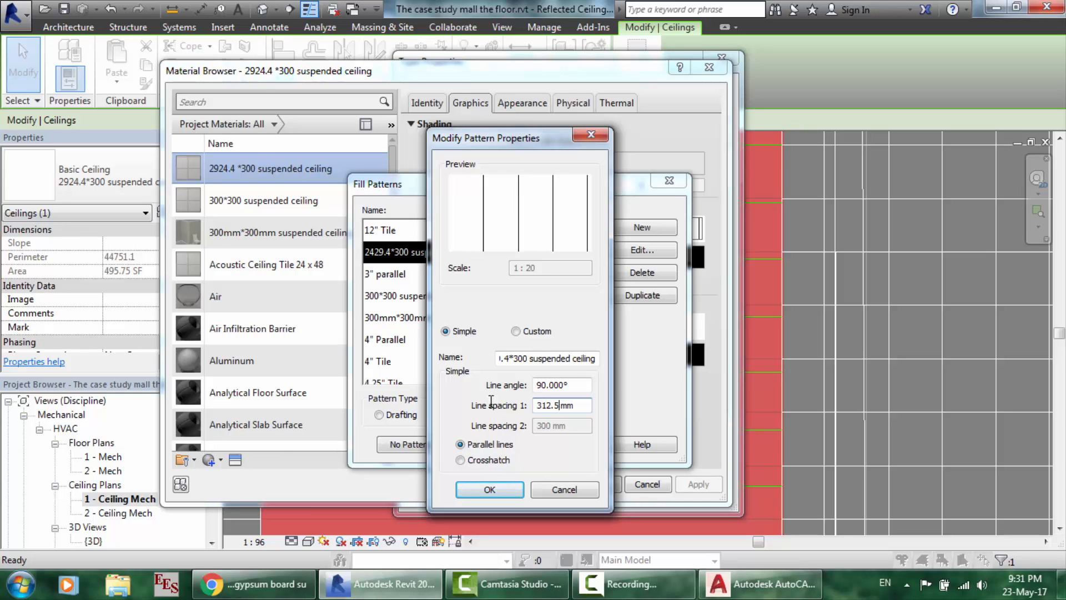
left_click(488, 491)
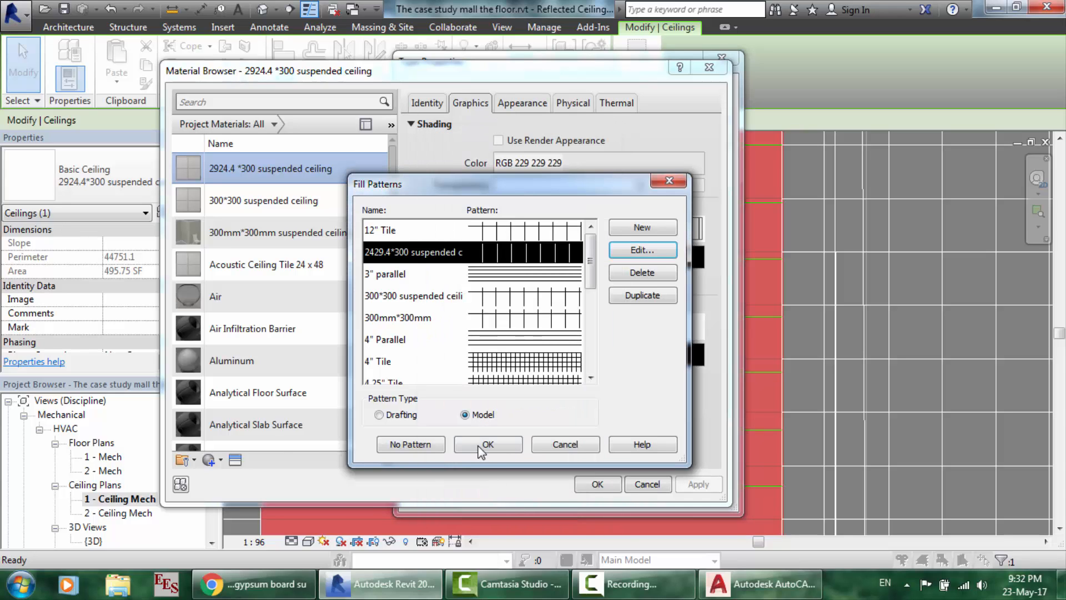
left_click(482, 445)
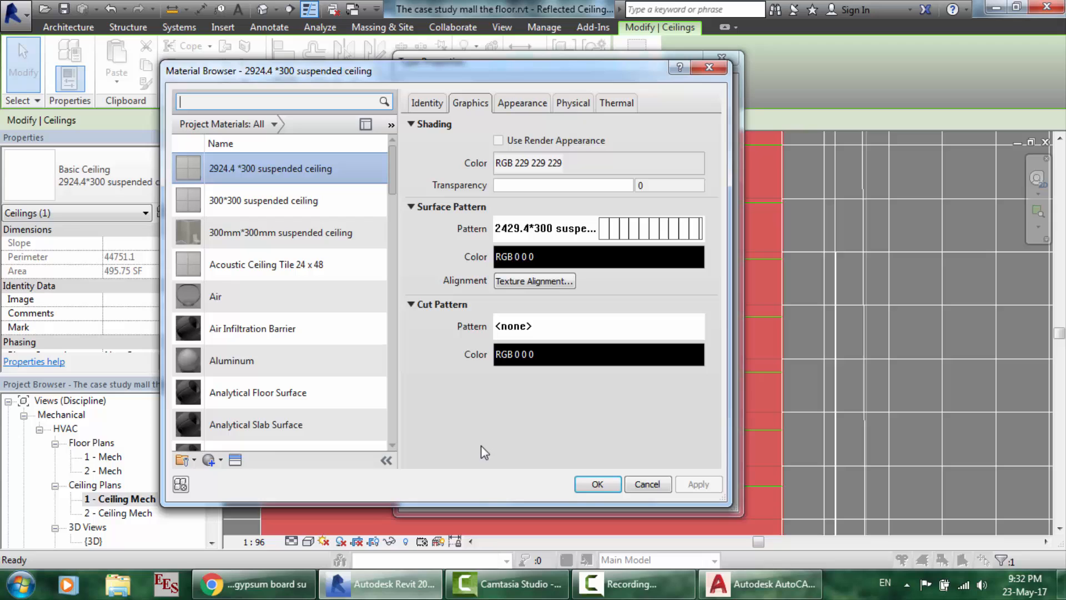
left_click(598, 487)
- Apply the type changes and shift the ceiling pattern toward the green DWG strips
left_click(550, 496)
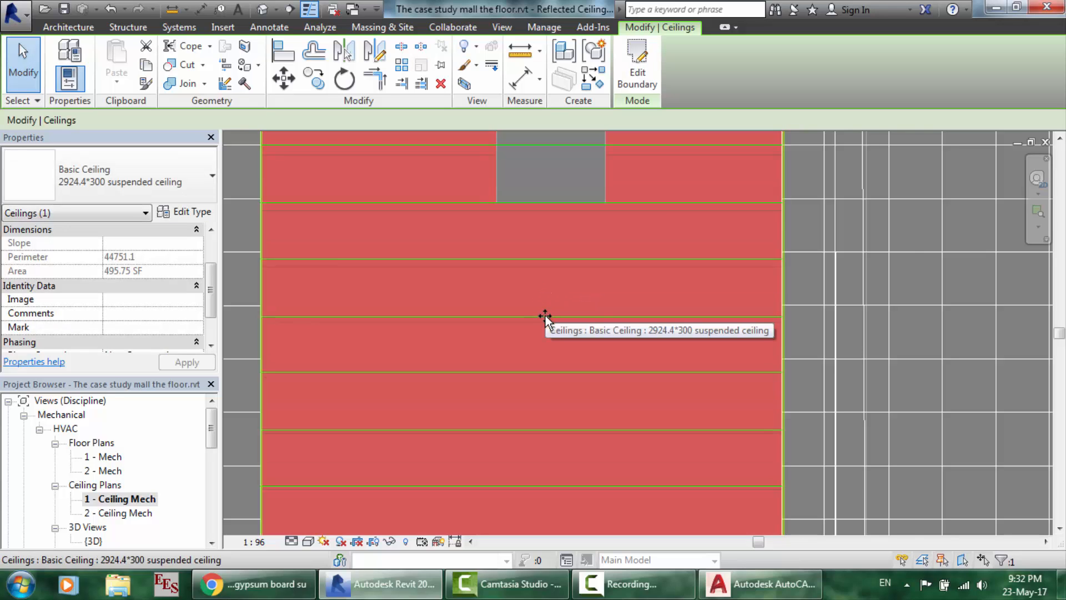
scroll(545, 315, "up", 4)
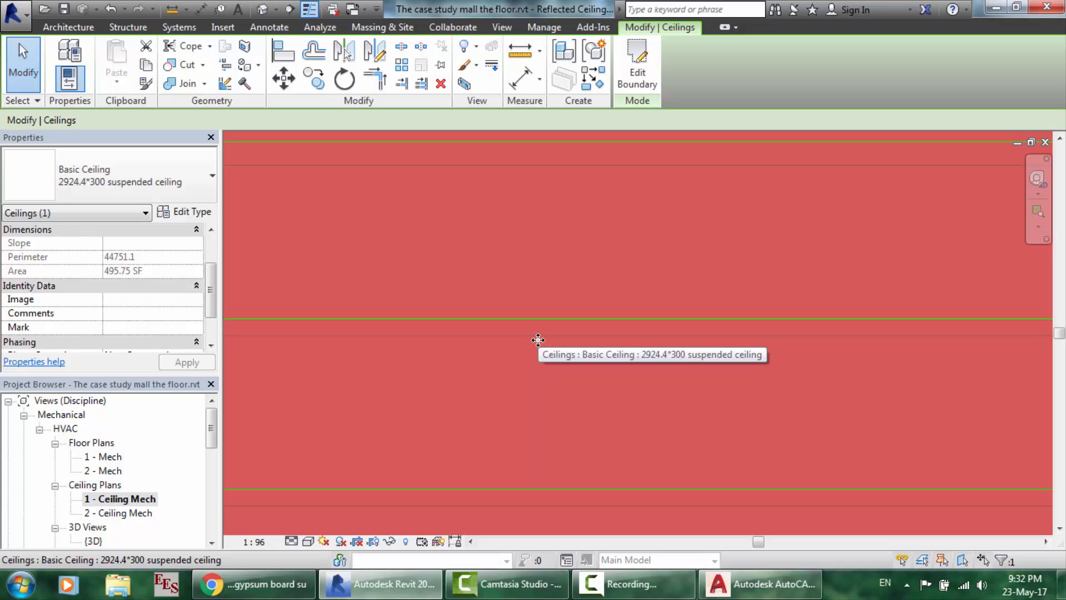
key("Escape")
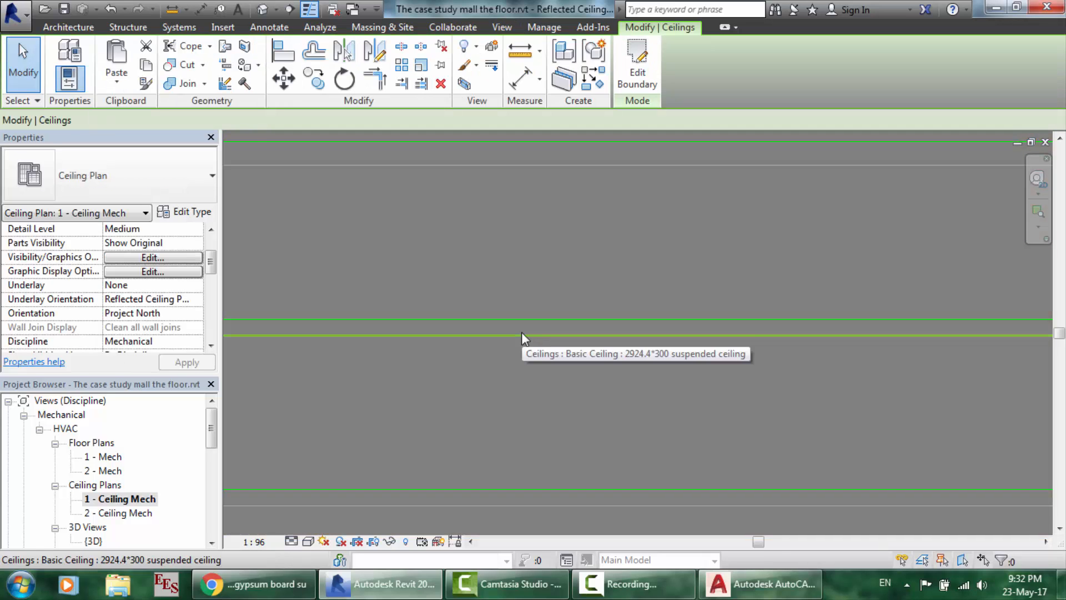
left_click_drag(522, 335, 522, 317)
scroll(522, 318, "down", 5)
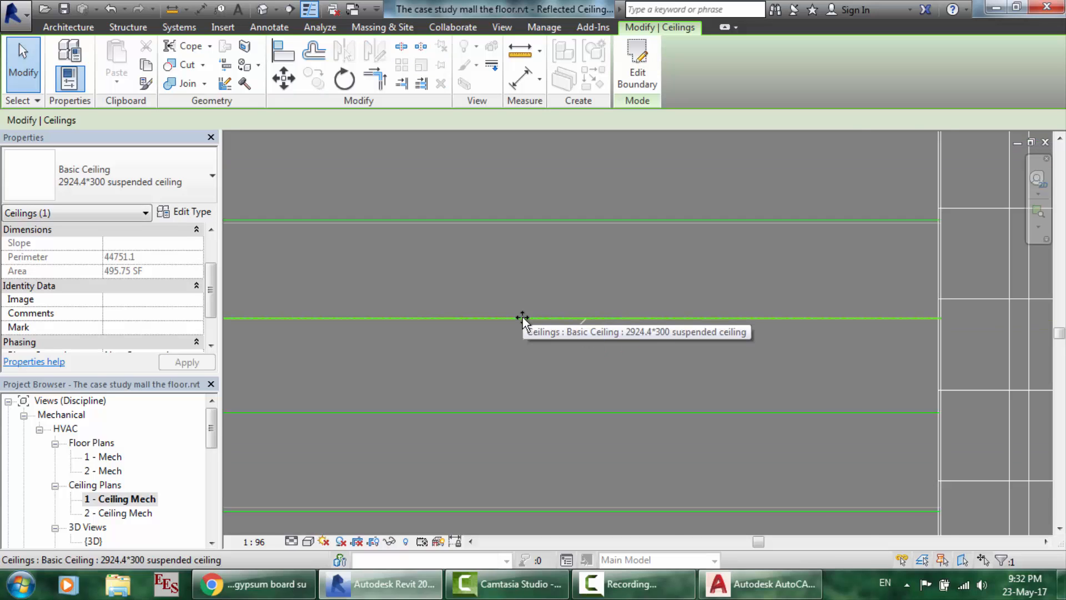
scroll(511, 466, "up", 6)
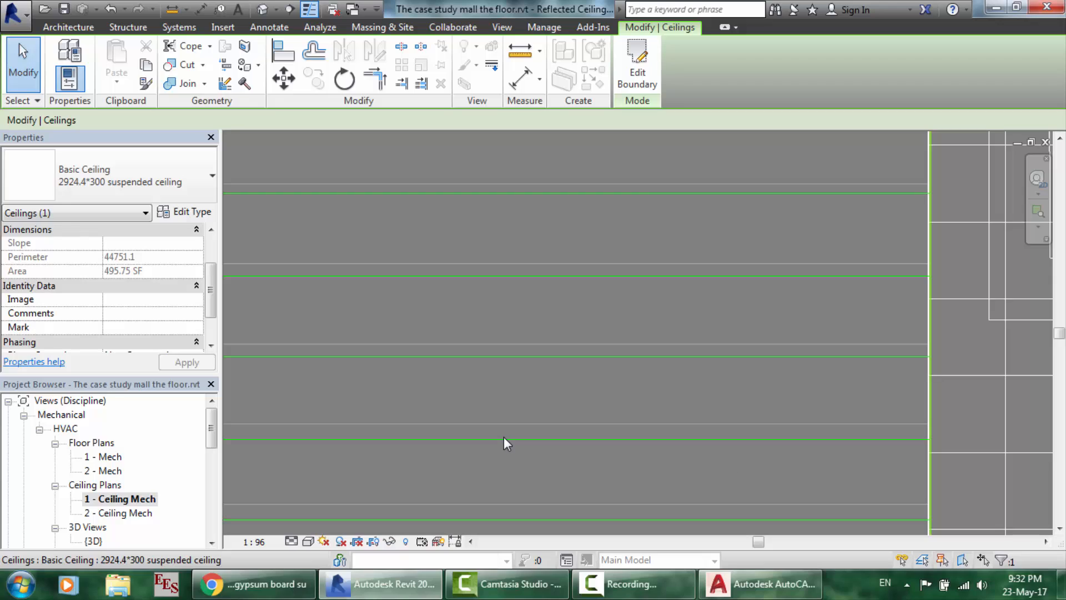
scroll(504, 436, "up", 2)
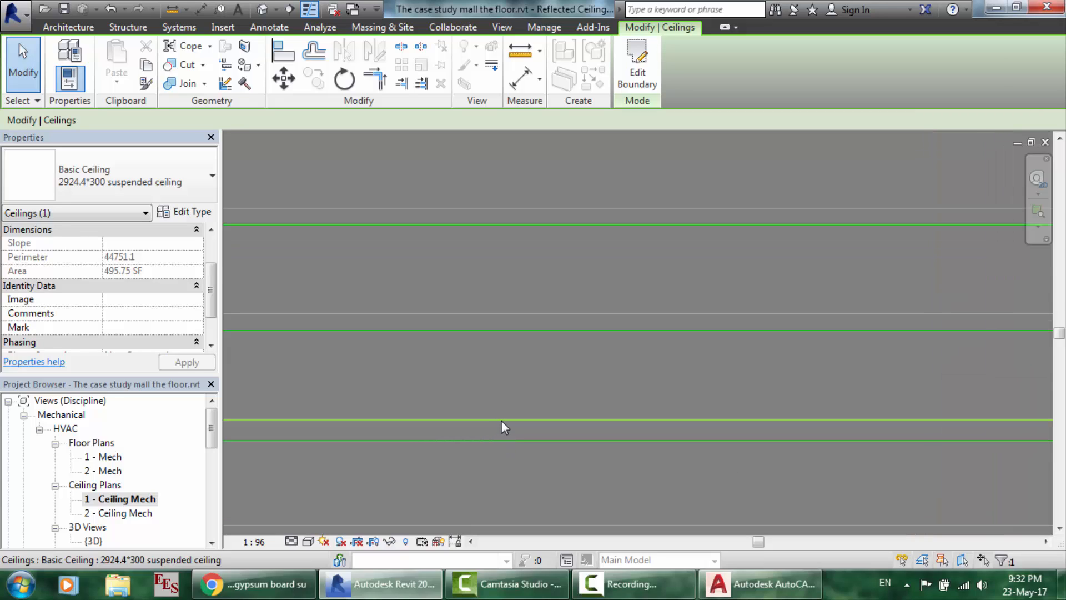
- Snap a pattern line onto a green DWG strip, then bring up ceiling1.dwg in AutoCAD
left_click_drag(502, 420, 501, 439)
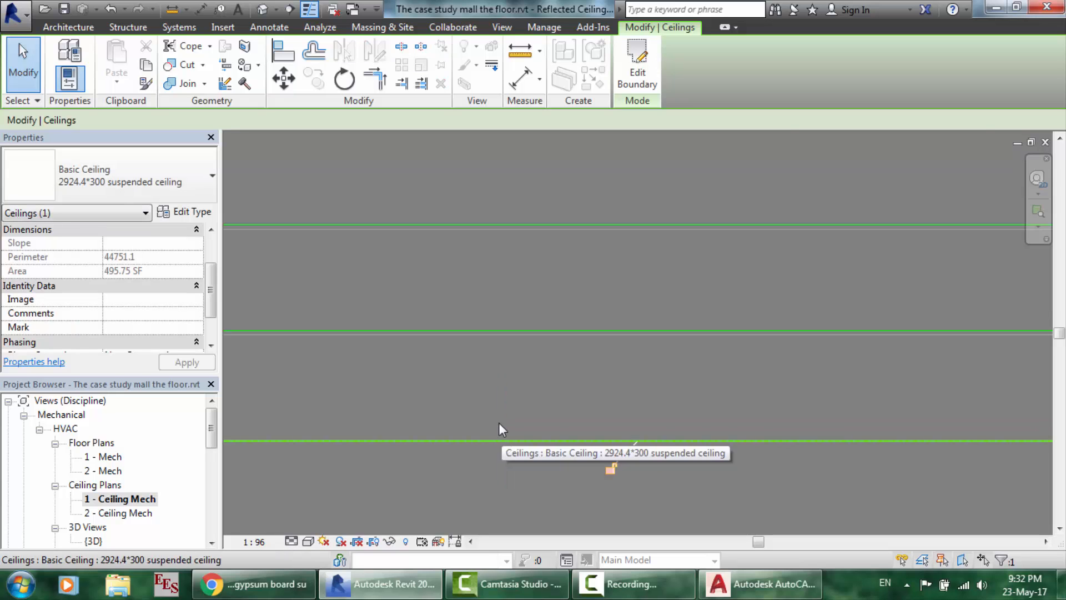
scroll(502, 362, "down", 5)
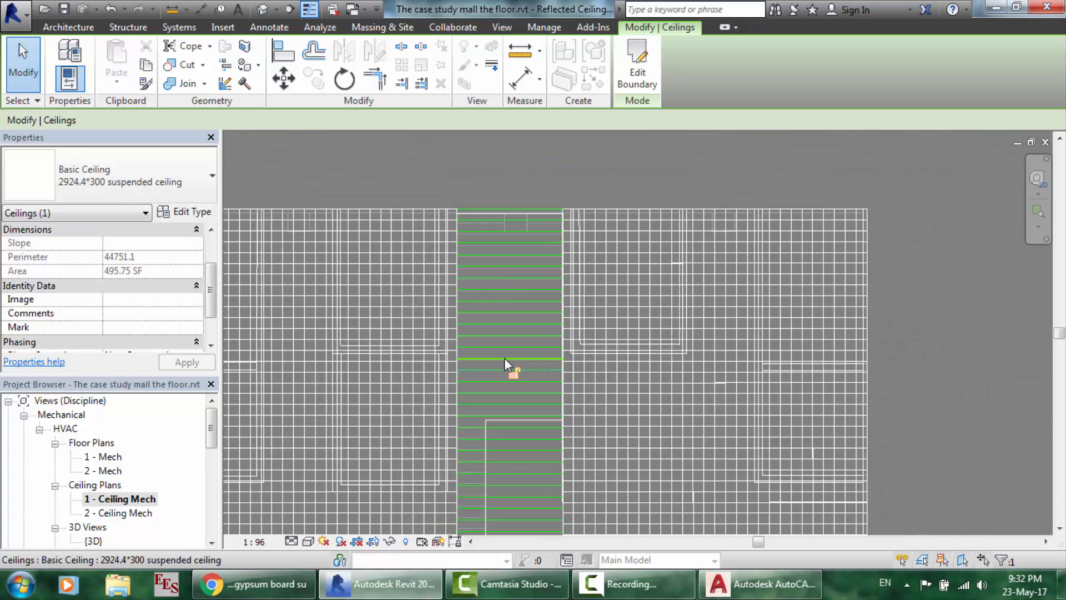
scroll(510, 260, "up", 5)
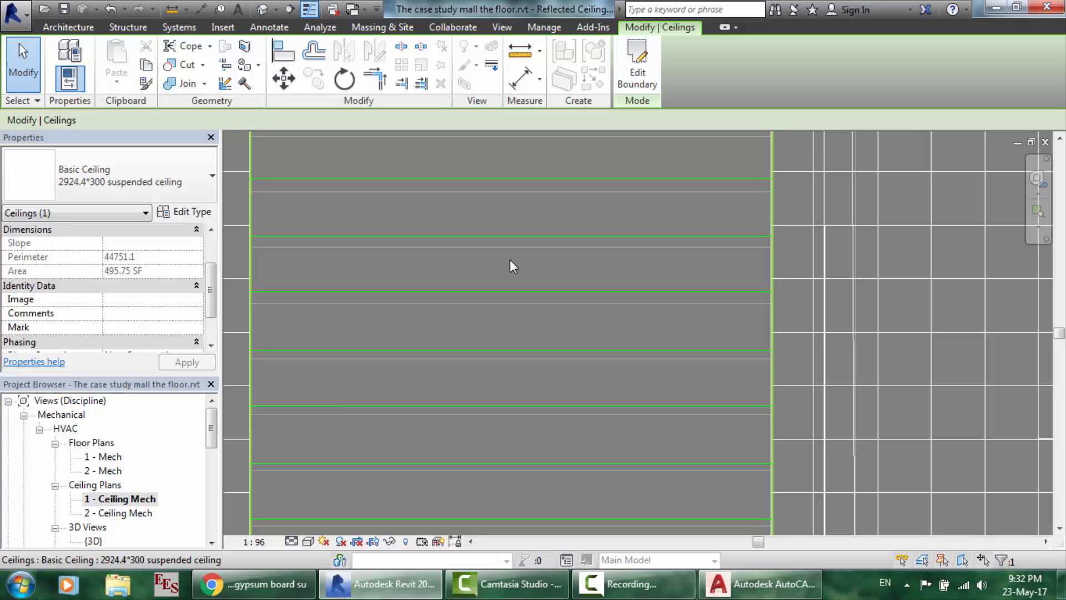
scroll(510, 259, "up", 3)
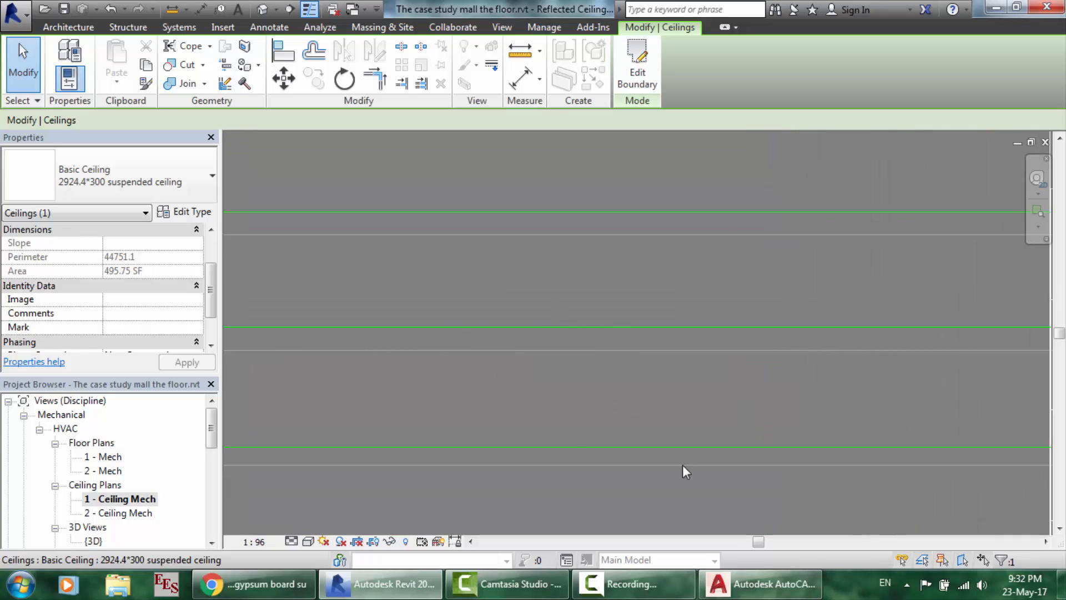
left_click(760, 584)
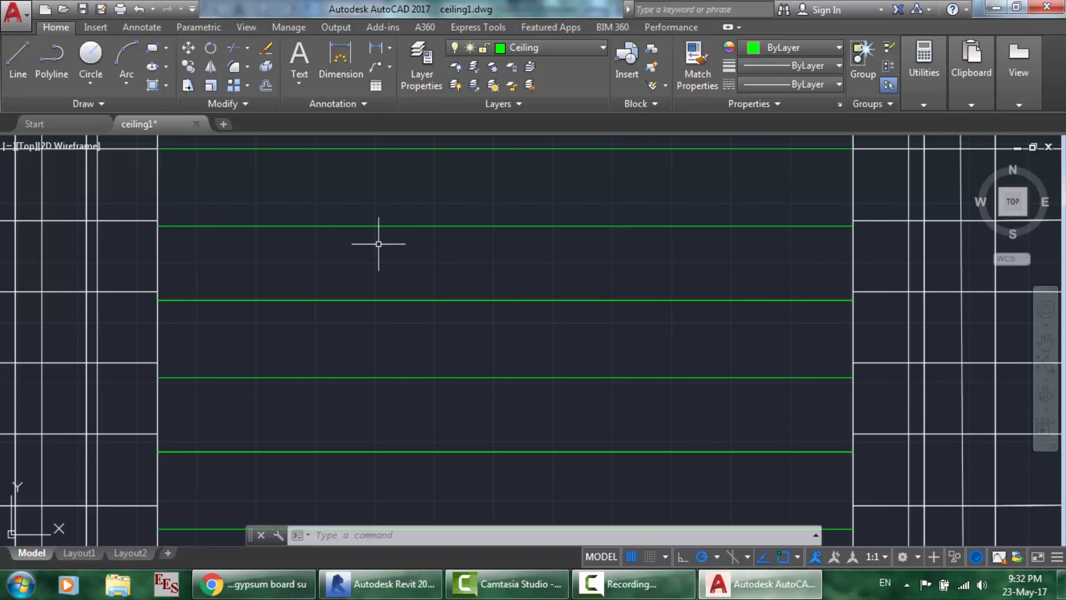
scroll(378, 244, "down", 10)
scroll(360, 212, "up", 10)
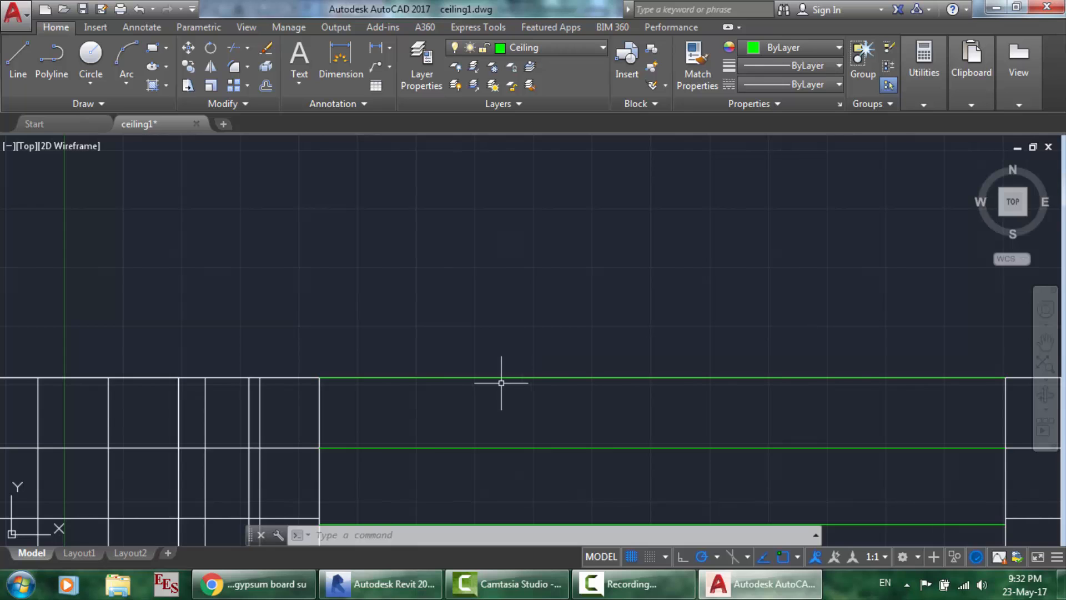
scroll(502, 378, "down", 8)
scroll(518, 432, "up", 10)
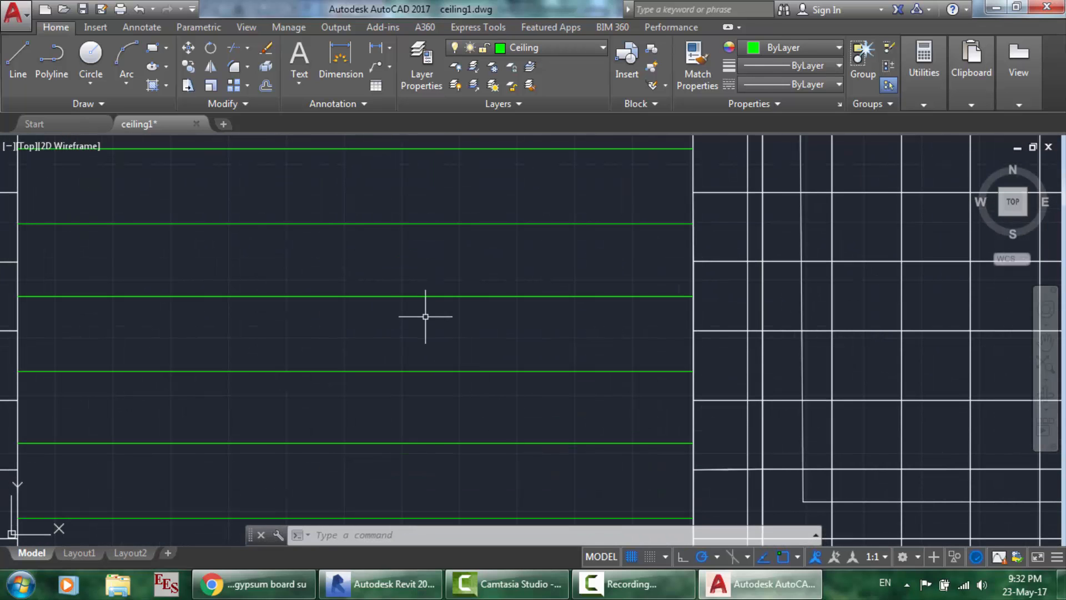
scroll(412, 390, "down", 10)
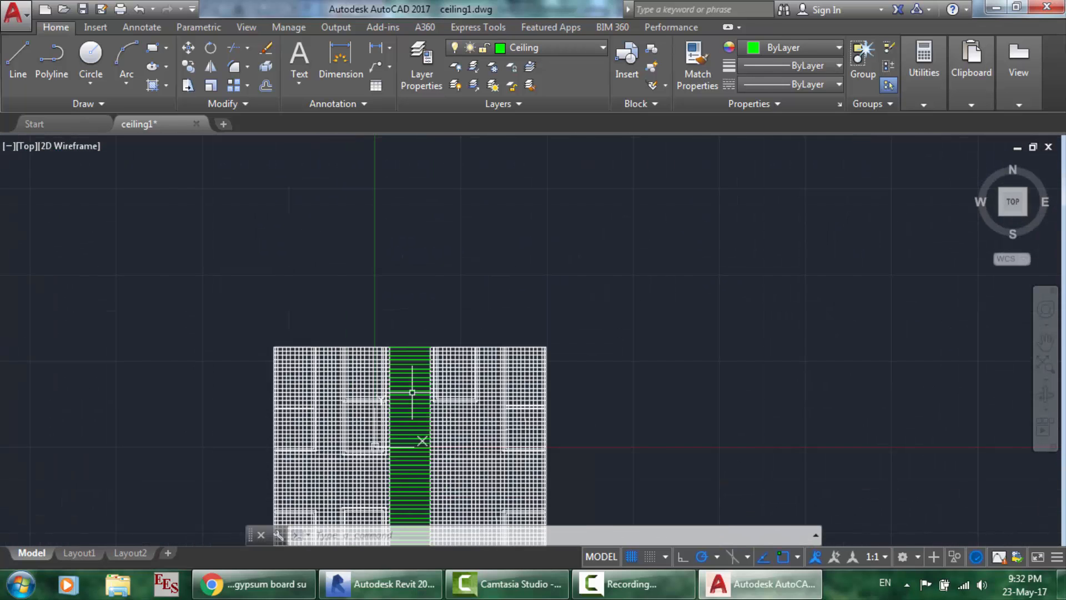
scroll(417, 445, "up", 8)
scroll(359, 502, "up", 3)
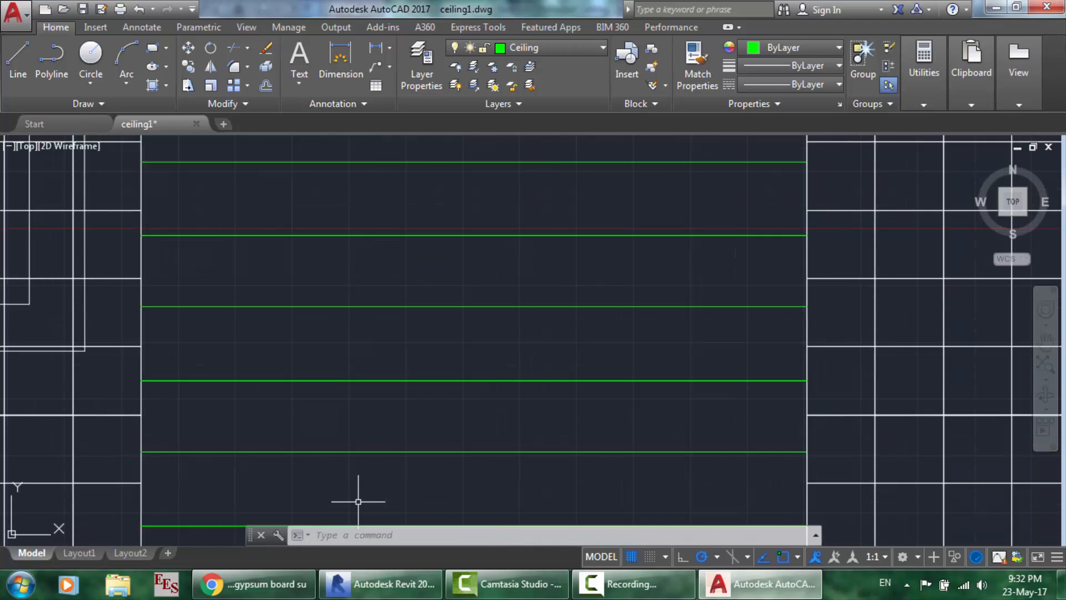
scroll(358, 502, "up", 2)
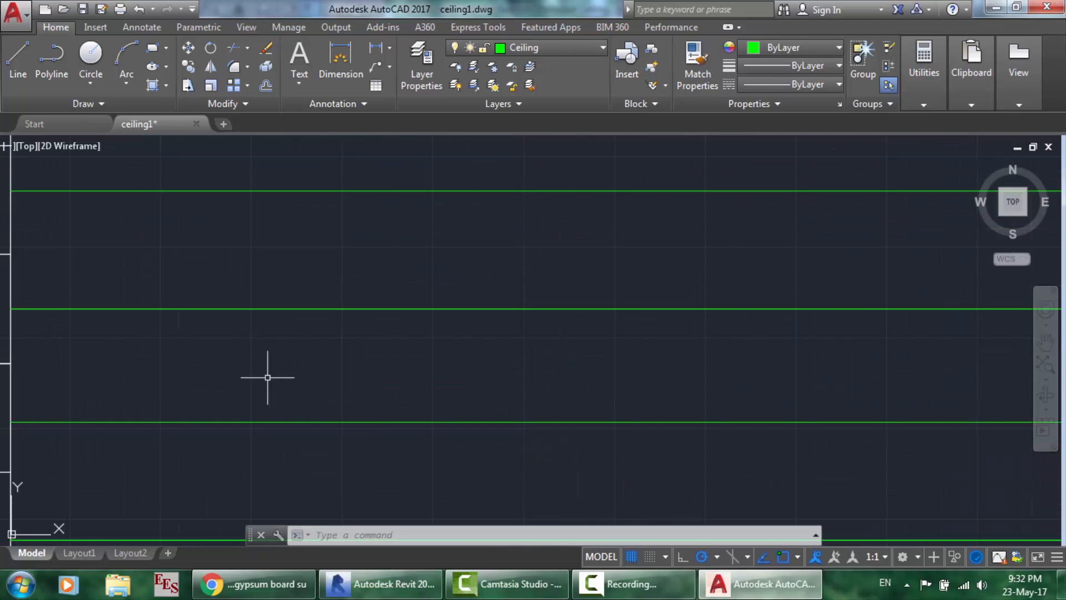
scroll(439, 290, "down", 4)
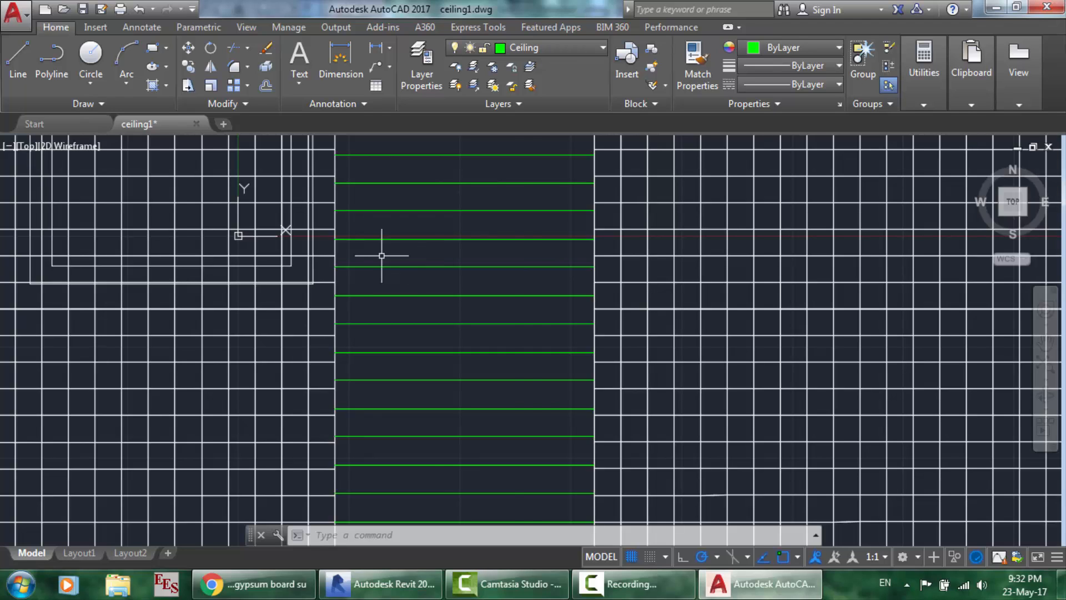
scroll(382, 253, "down", 2)
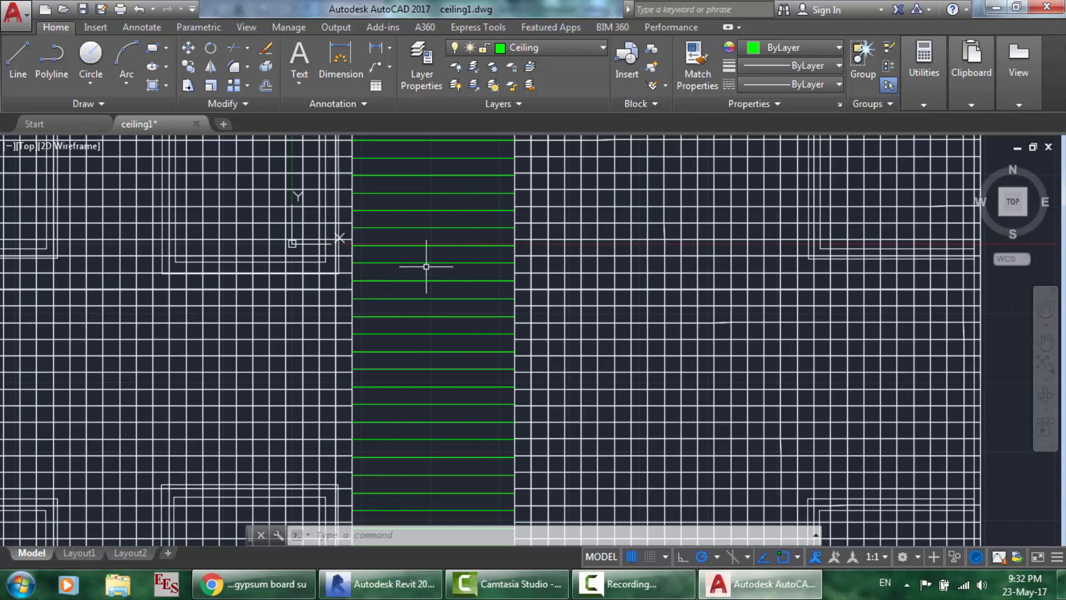
scroll(426, 266, "down", 5)
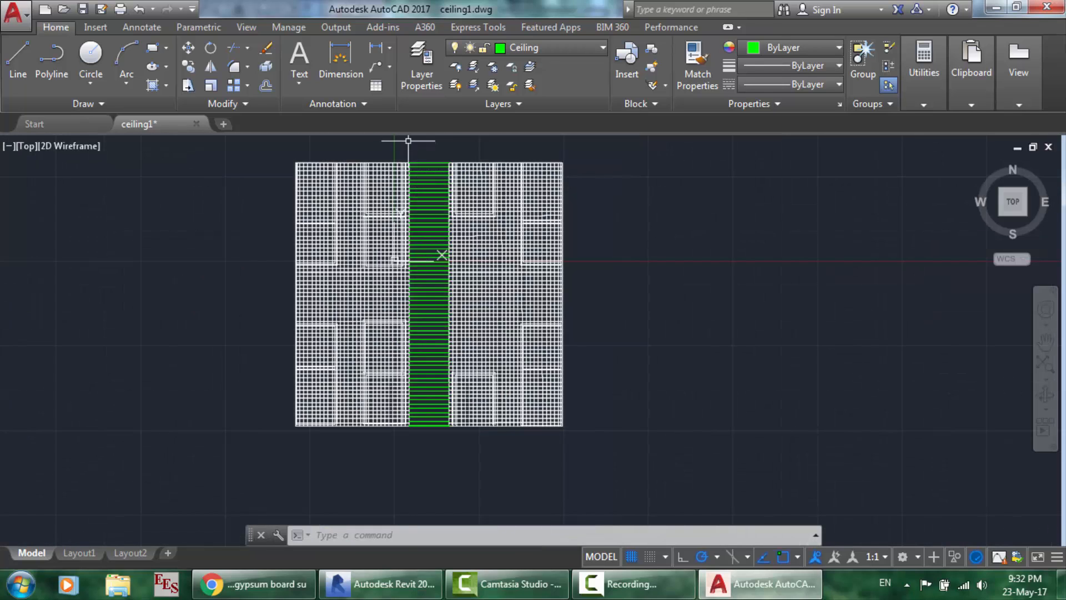
scroll(408, 140, "up", 8)
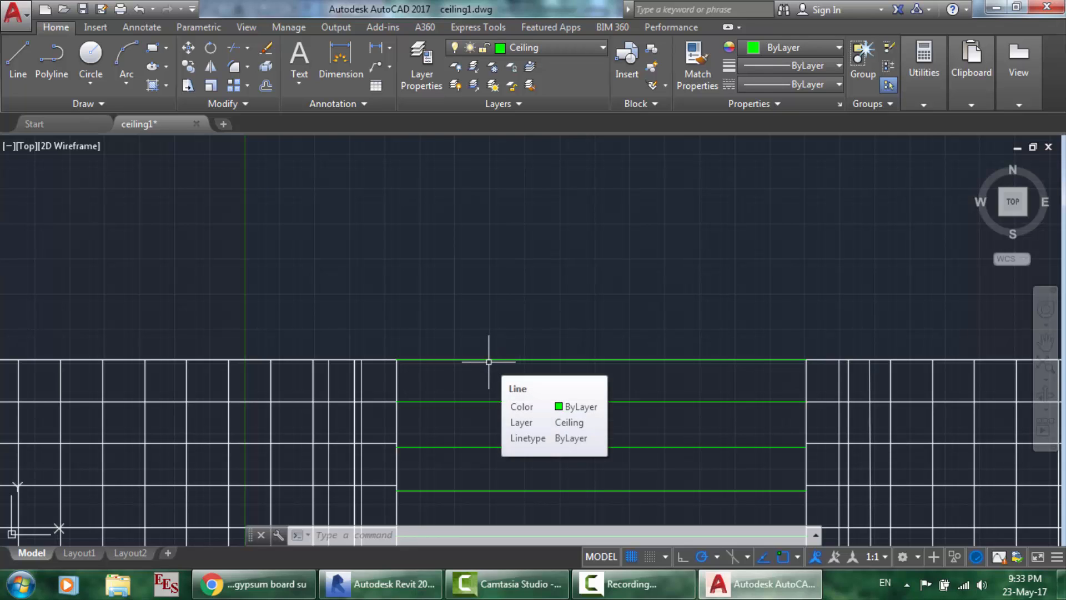
scroll(519, 377, "down", 6)
scroll(547, 428, "up", 6)
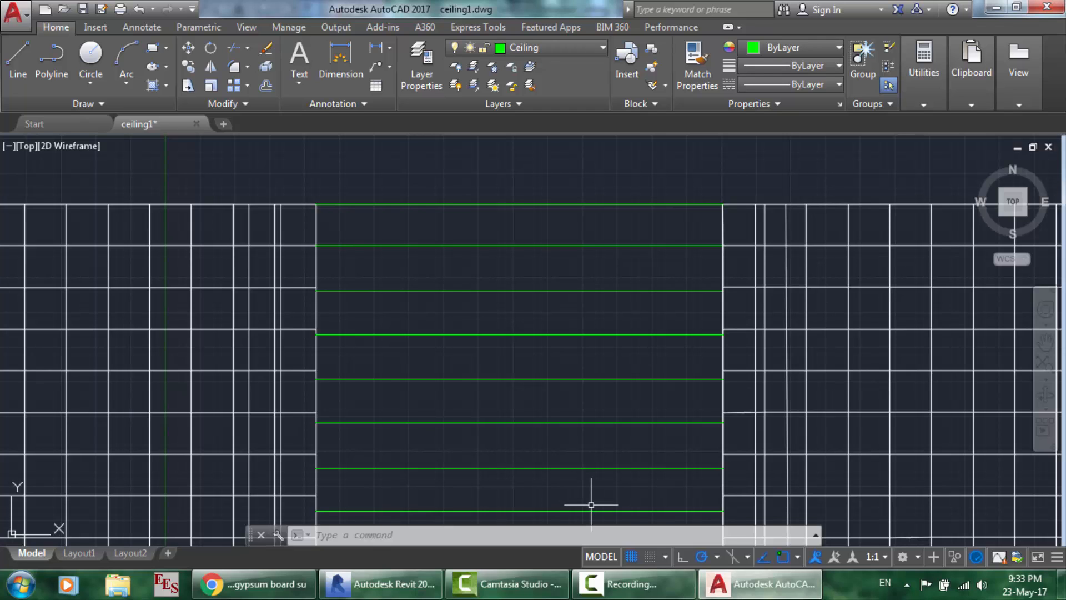
- Switch from AutoCAD's ceiling1.dwg back to Revit's 1 - Ceiling Mech reflected ceiling plan
key("alt+Tab")
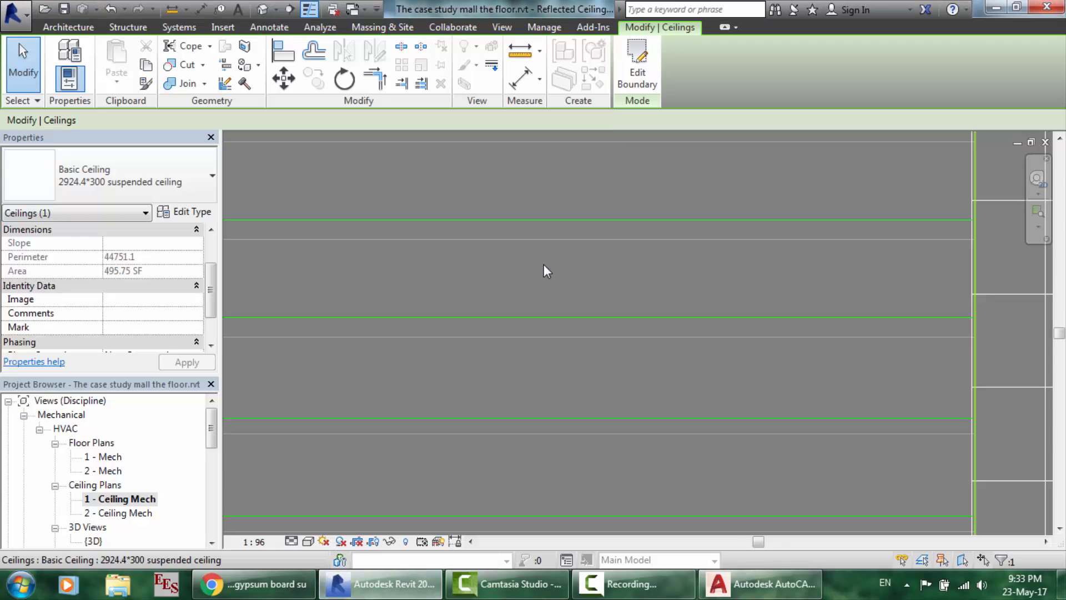
scroll(544, 265, "down", 5)
left_click(522, 208)
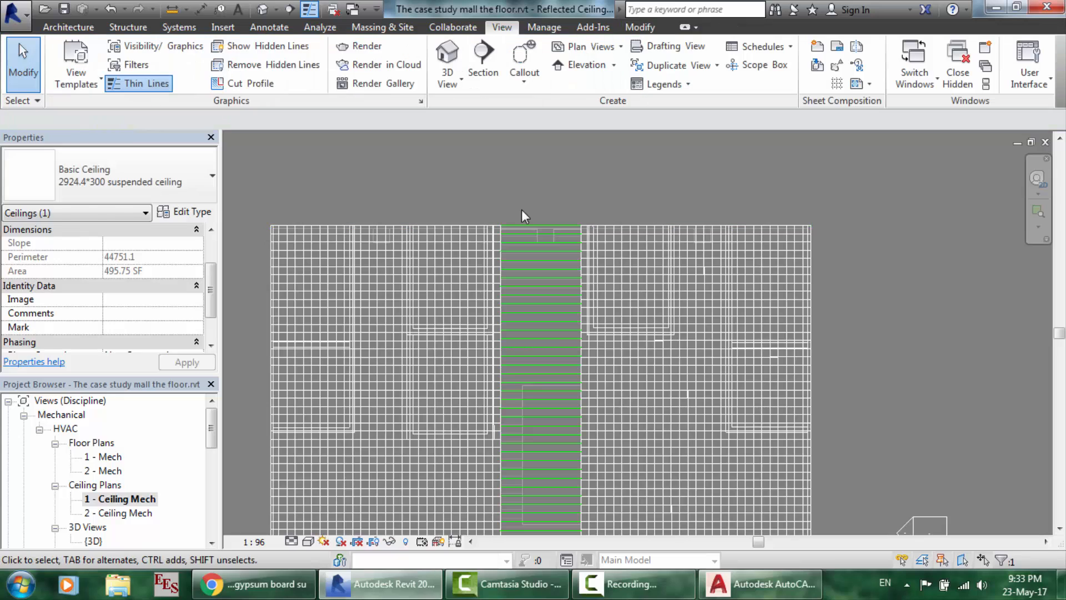
scroll(521, 208, "up", 4)
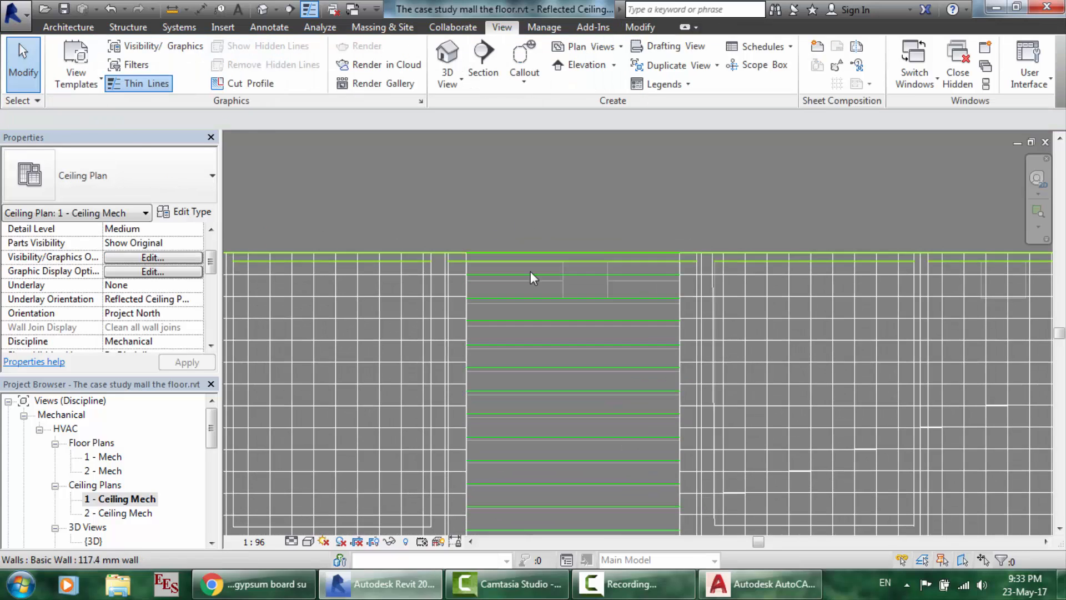
scroll(531, 272, "up", 3)
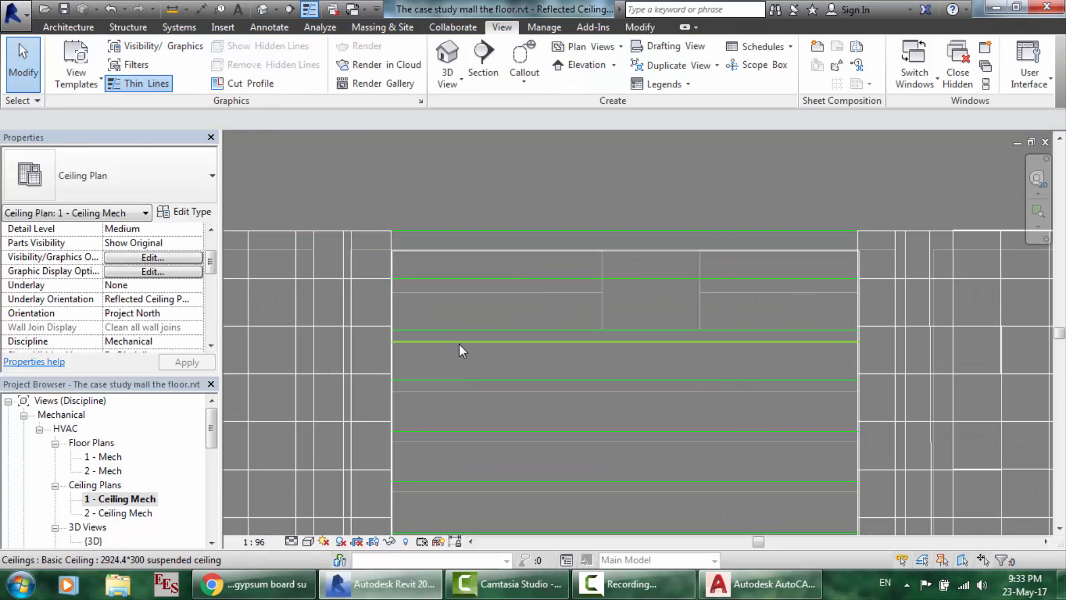
scroll(459, 344, "up", 2)
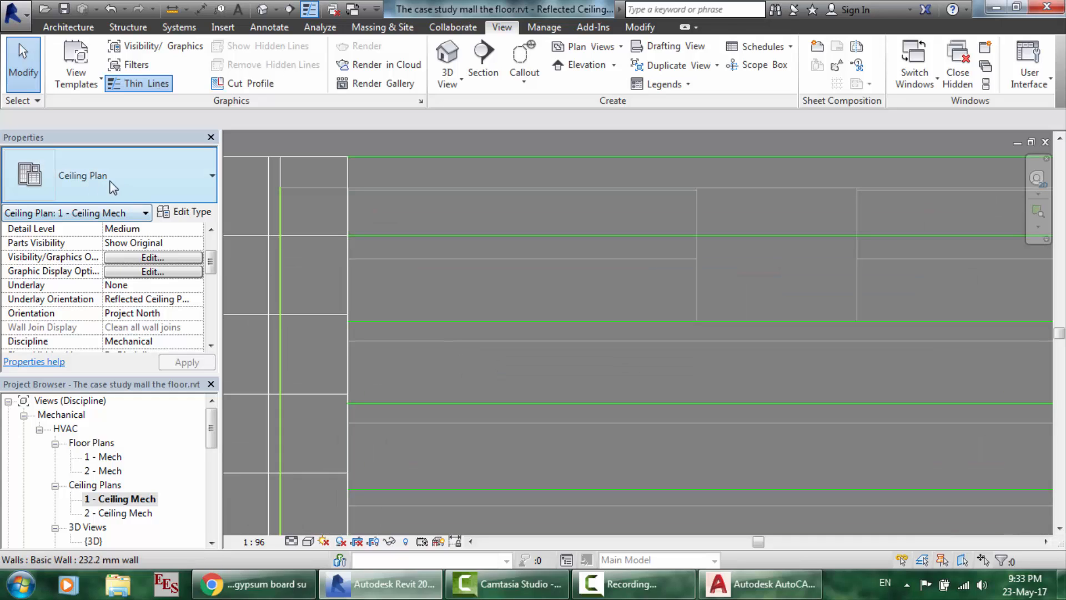
left_click(421, 301)
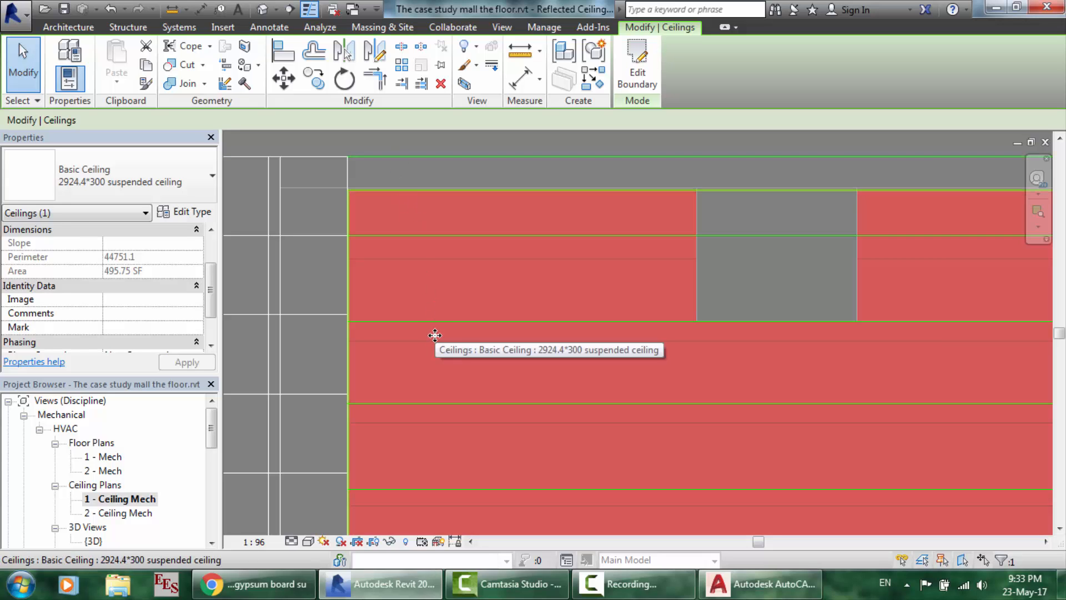
scroll(558, 357, "down", 5)
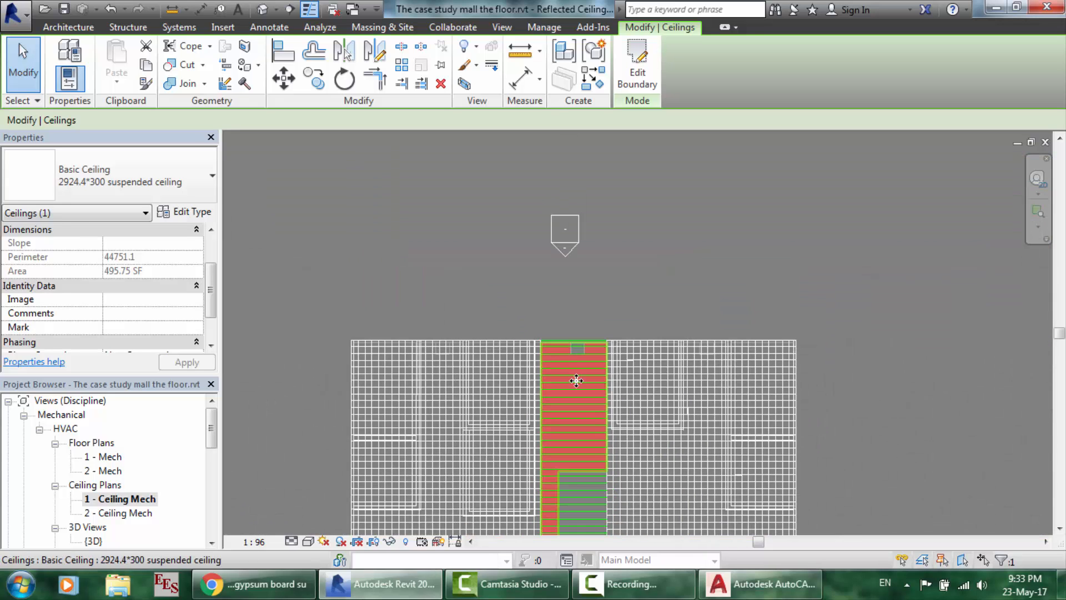
scroll(576, 381, "up", 4)
scroll(508, 278, "up", 3)
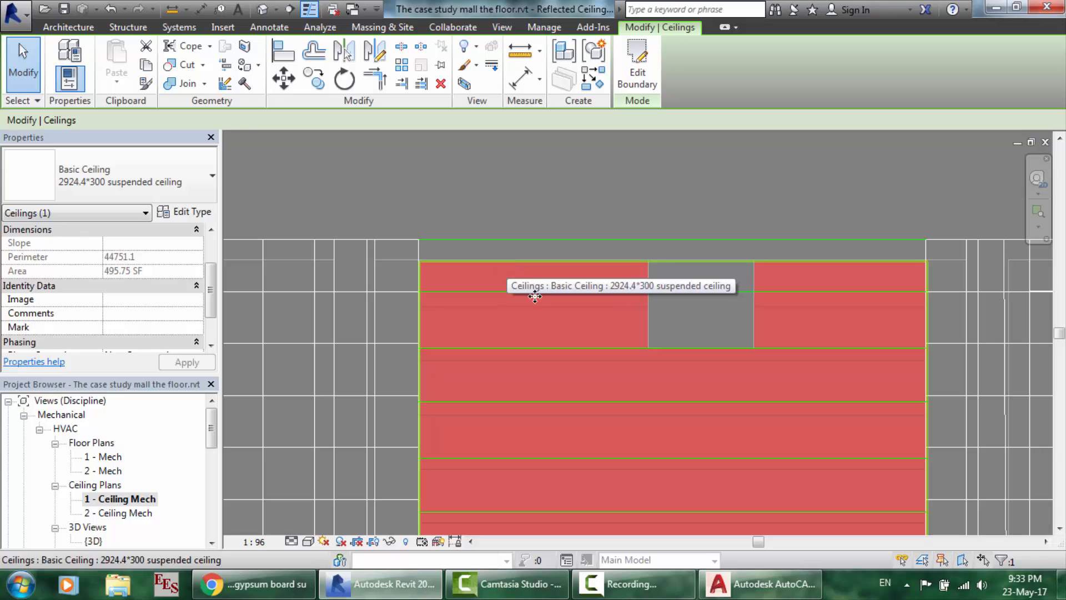
left_click(750, 580)
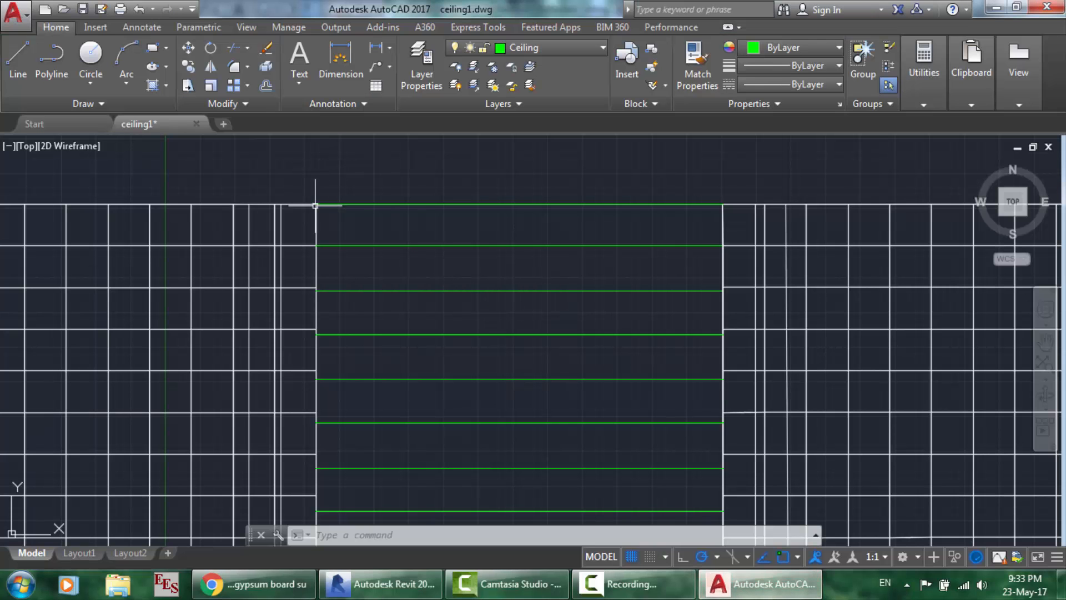
left_click(383, 583)
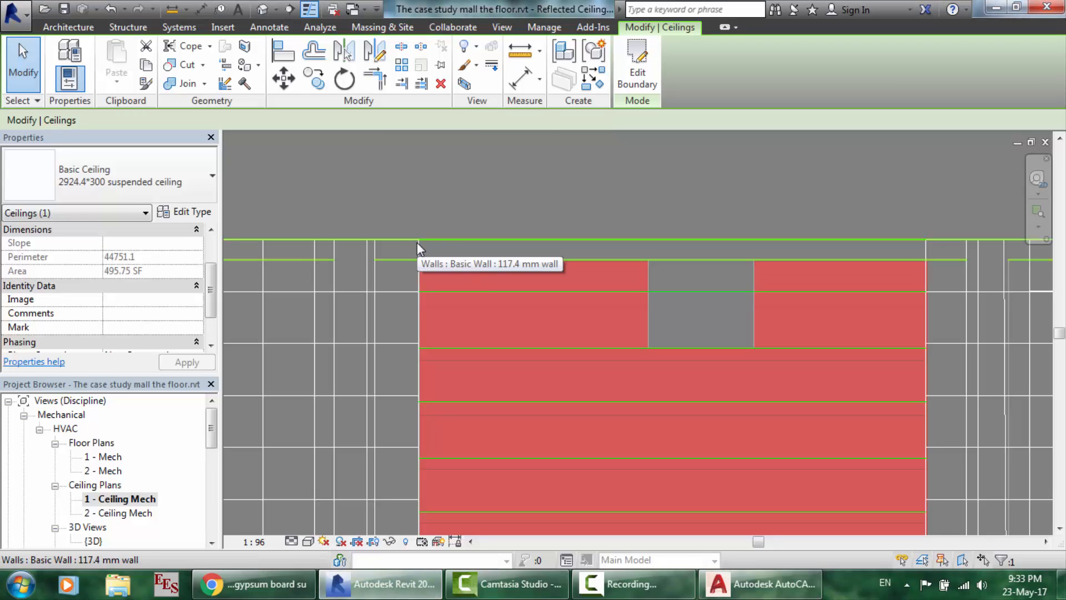
left_click(82, 181)
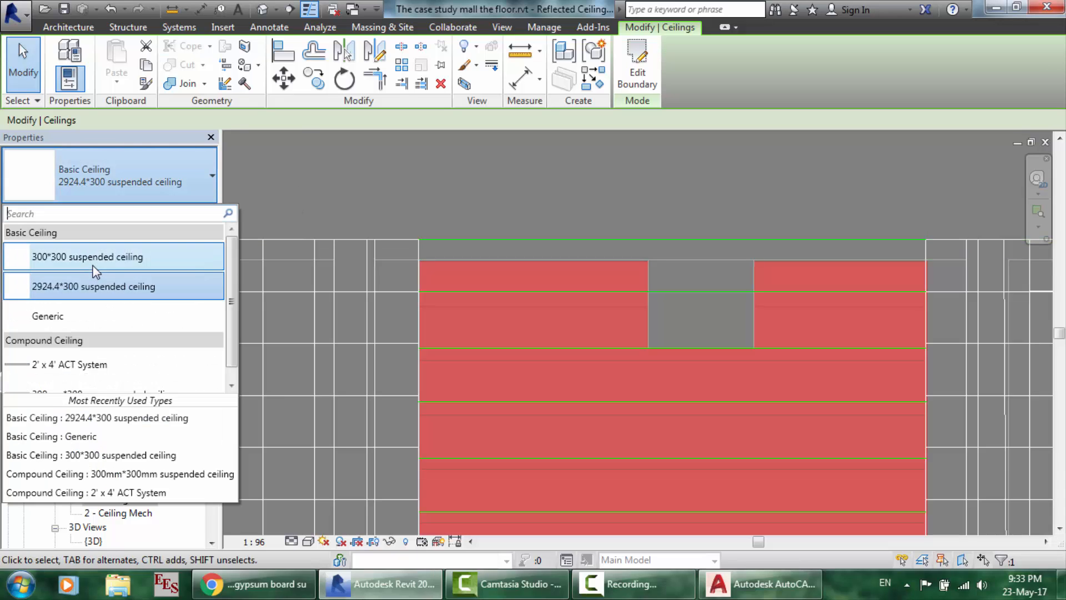
left_click(502, 195)
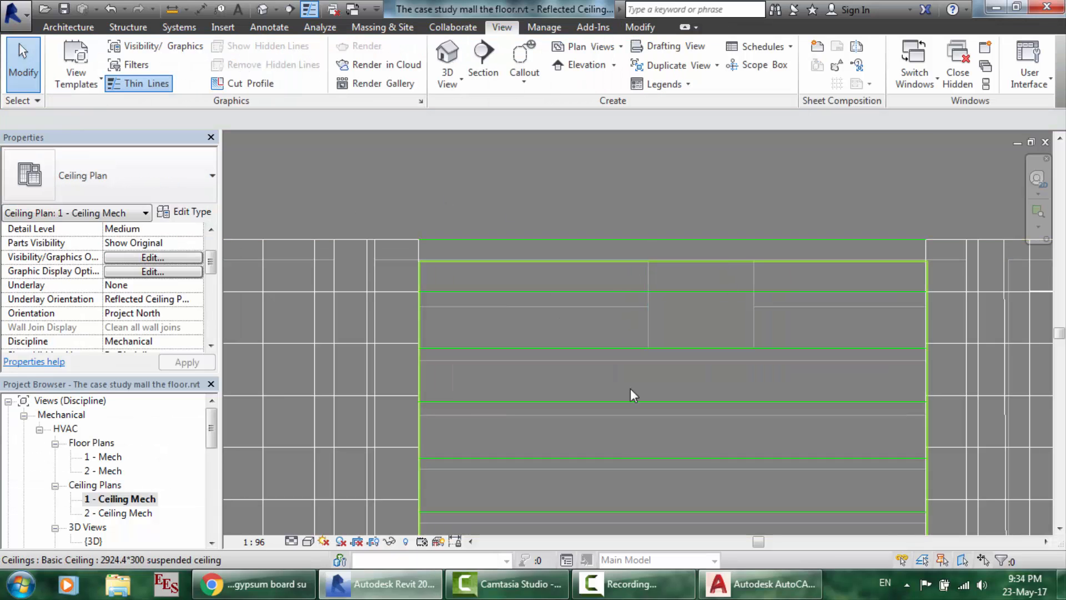
scroll(635, 458, "down", 8)
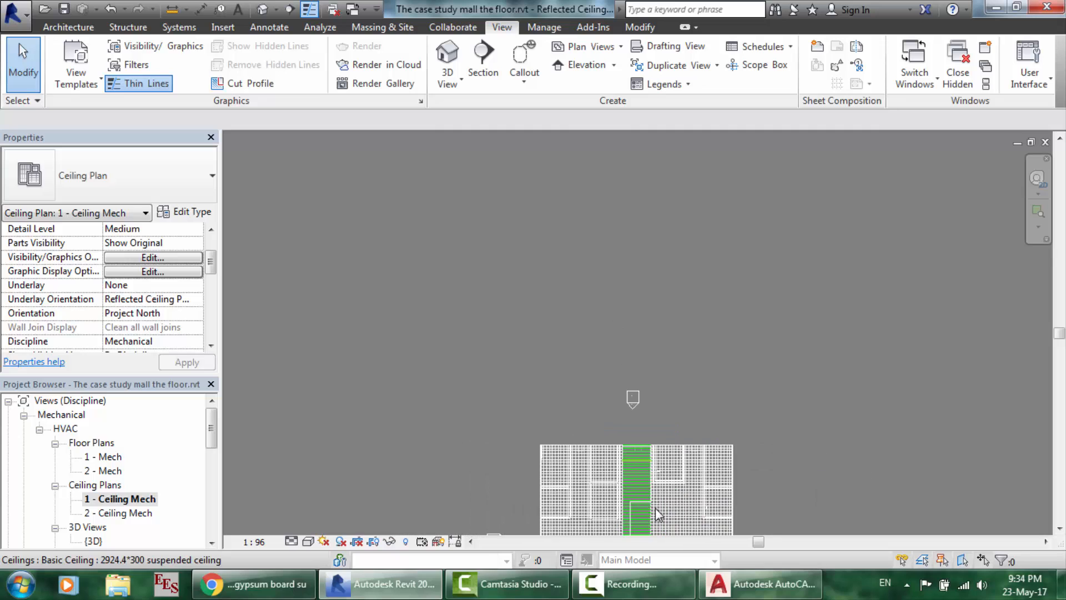
scroll(660, 533, "up", 10)
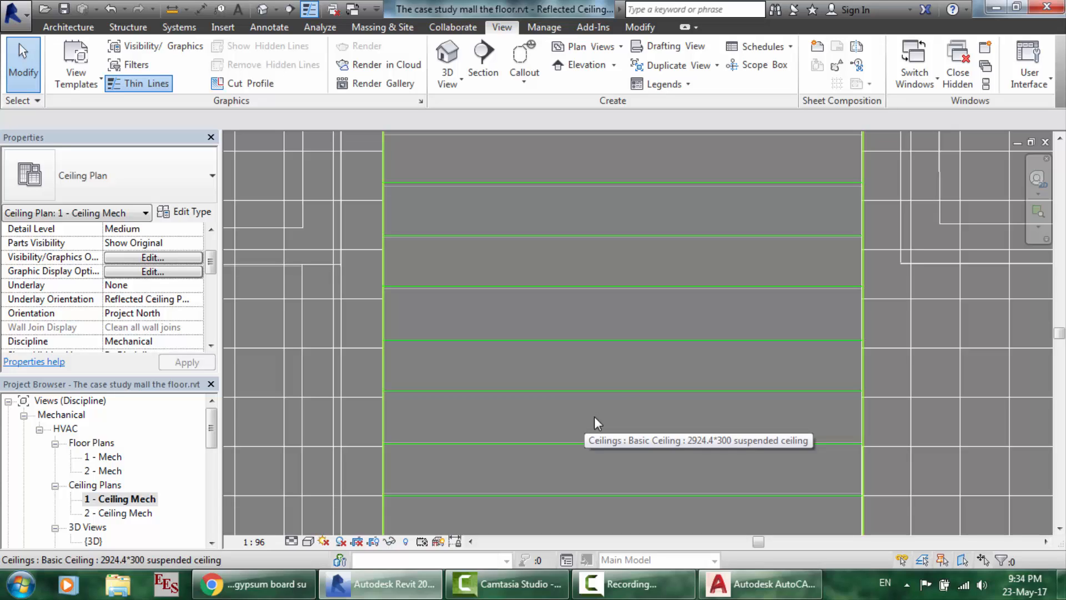
scroll(731, 323, "up", 1)
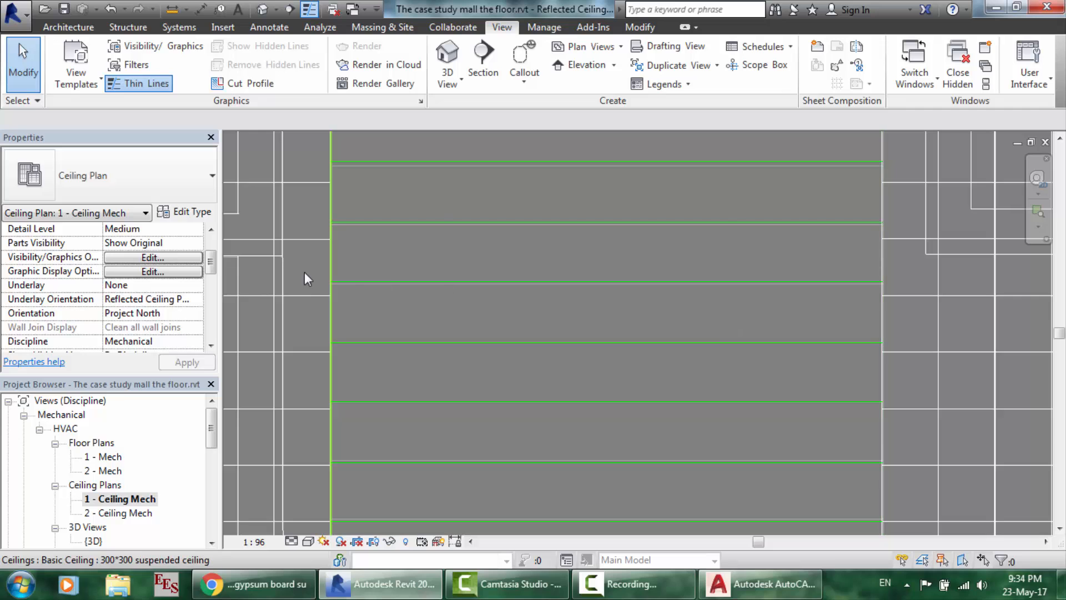
scroll(304, 272, "down", 10)
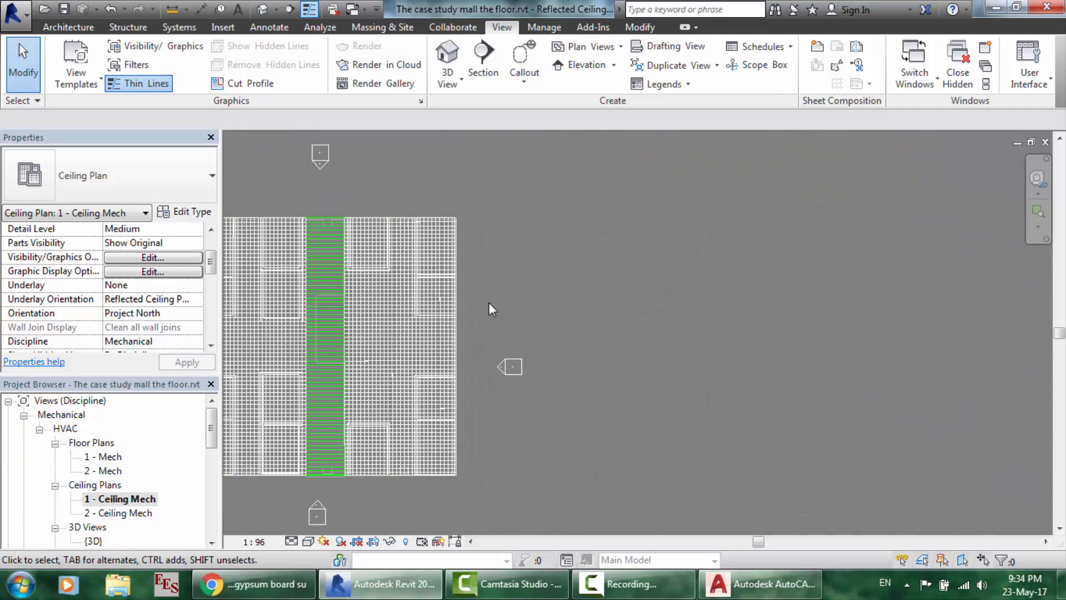
scroll(357, 279, "down", 3)
scroll(321, 257, "up", 5)
scroll(319, 251, "up", 3)
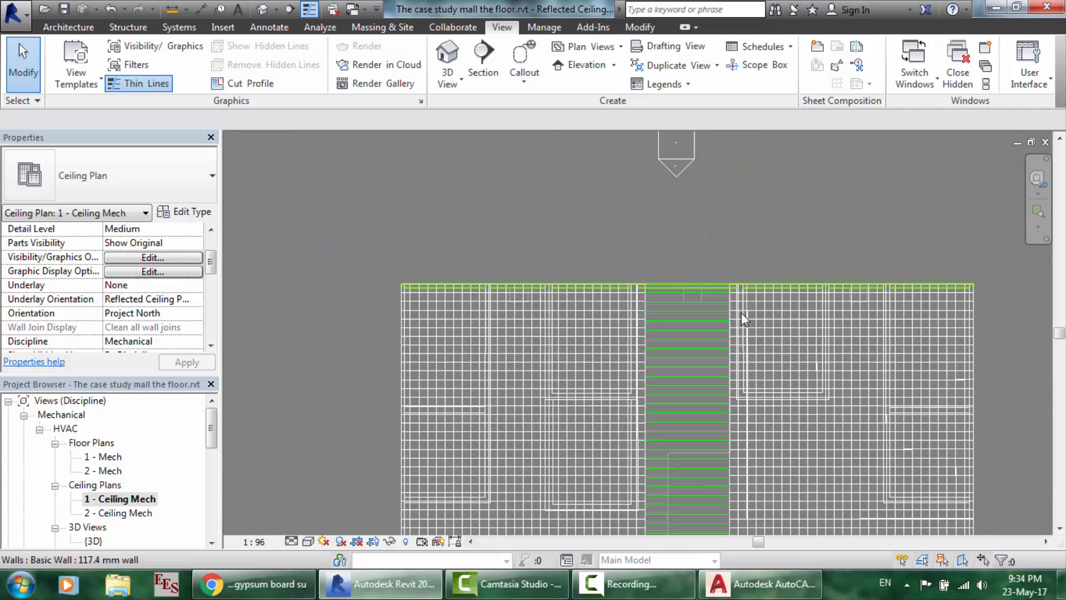
scroll(860, 291, "up", 3)
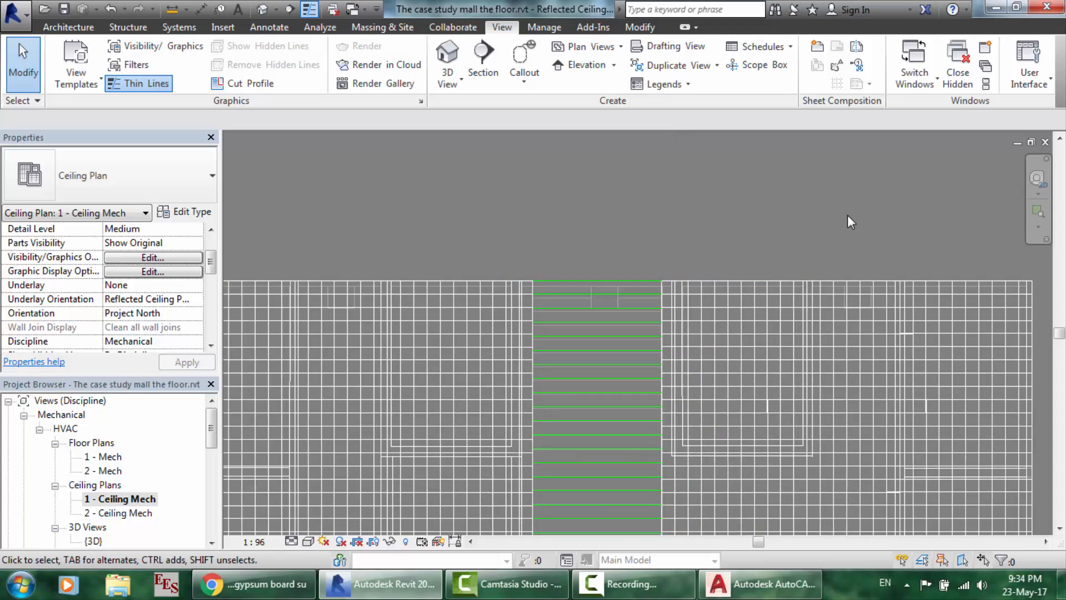
scroll(847, 215, "up", 1)
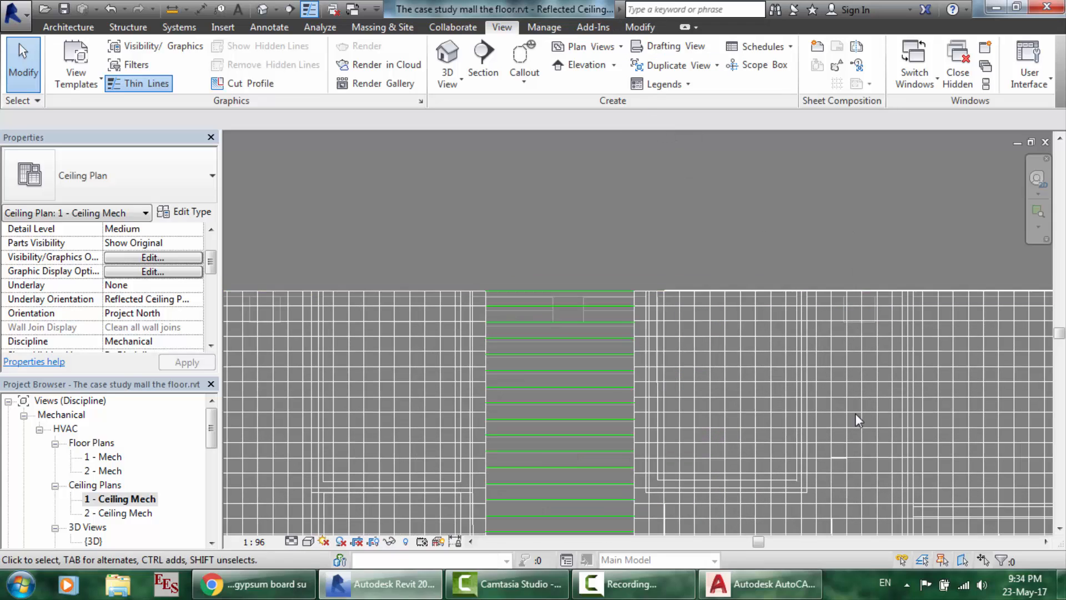
scroll(800, 341, "up", 3)
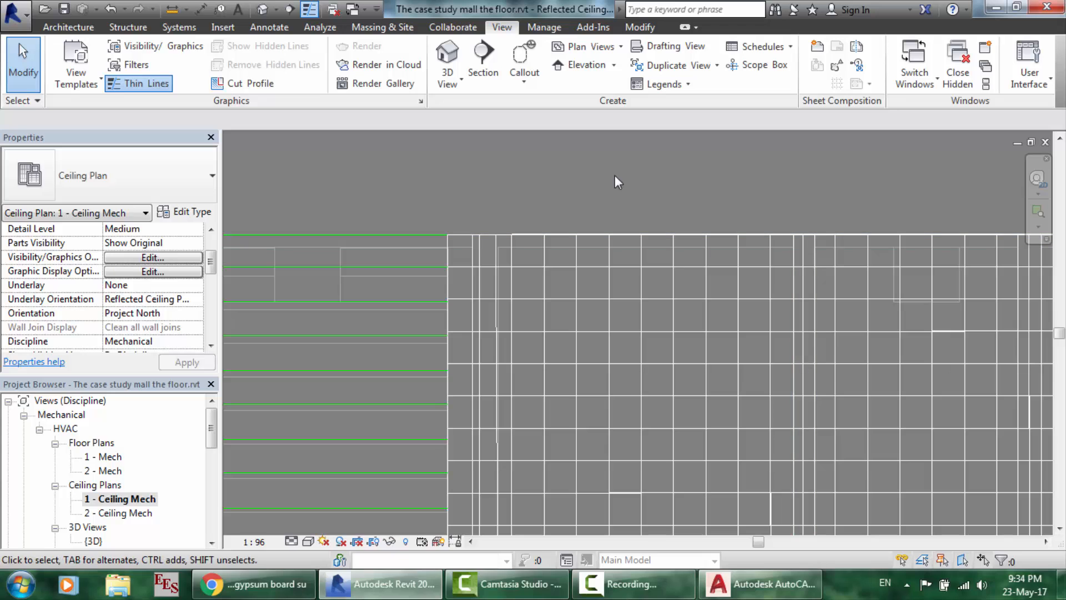
scroll(534, 187, "down", 5)
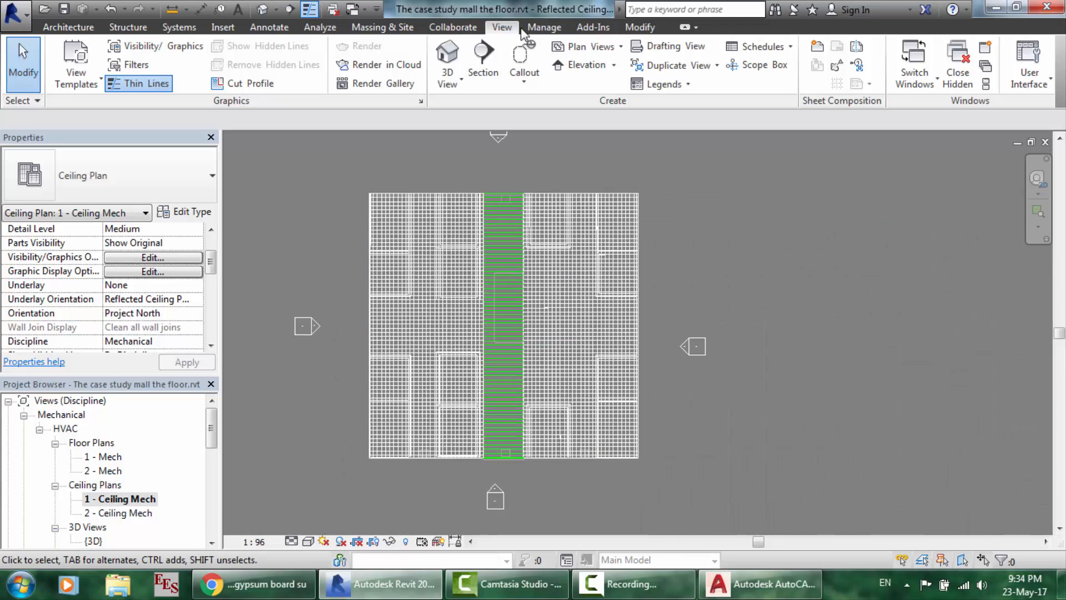
- Uncheck ceiling1.dwg under Imported Categories in this view's Visibility/Graphics overrides
left_click(156, 47)
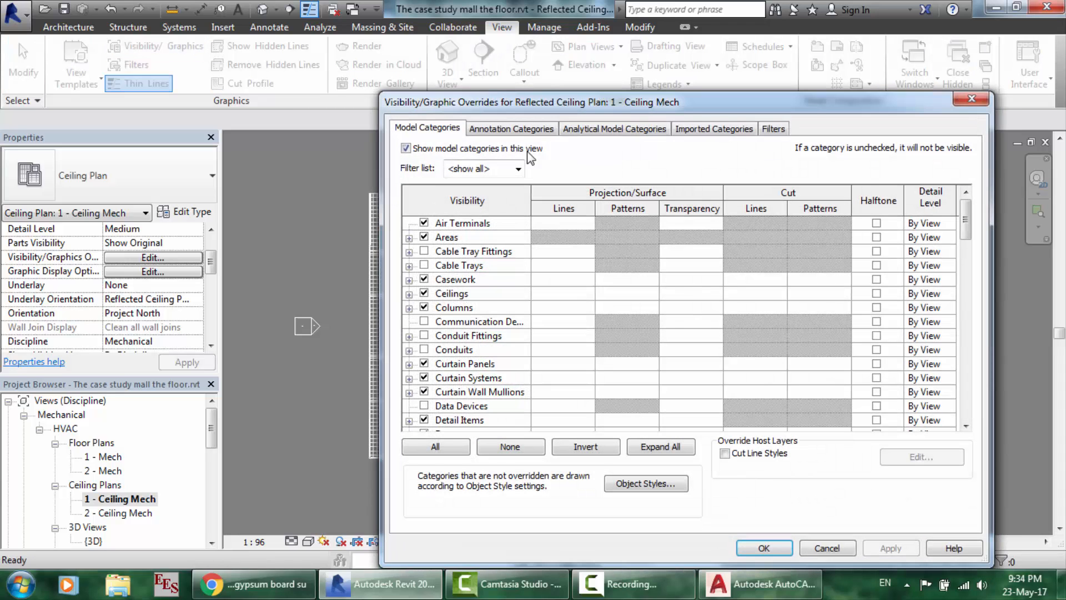
left_click(750, 129)
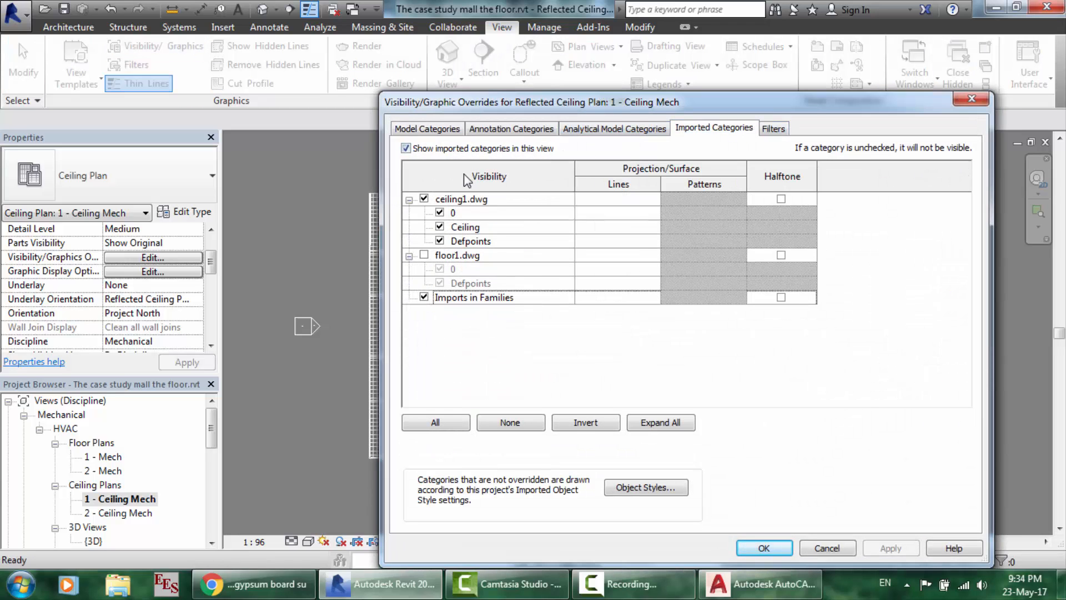
left_click(424, 199)
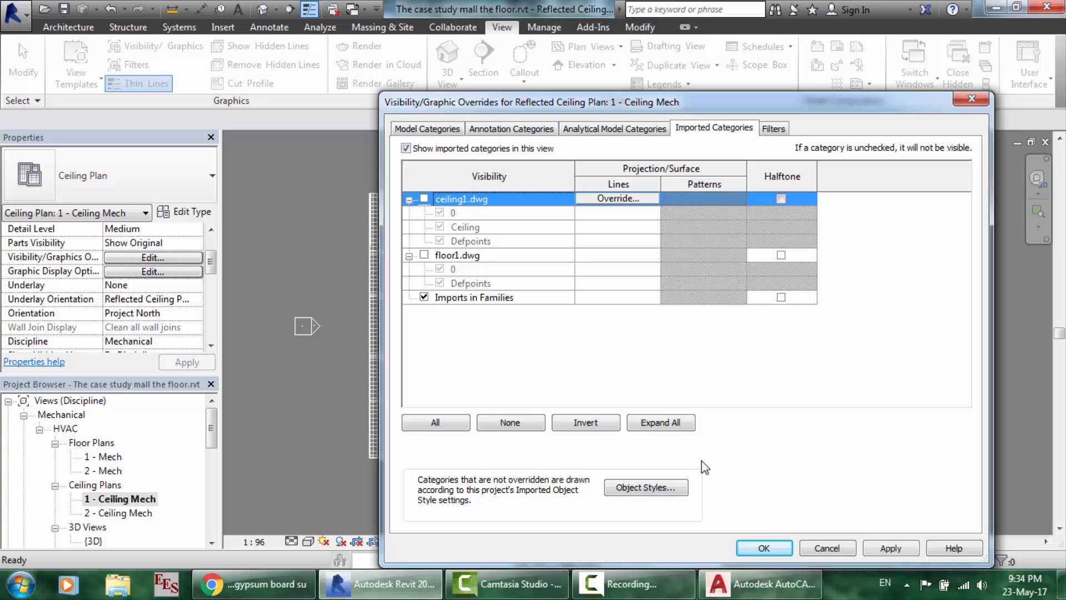
left_click(777, 546)
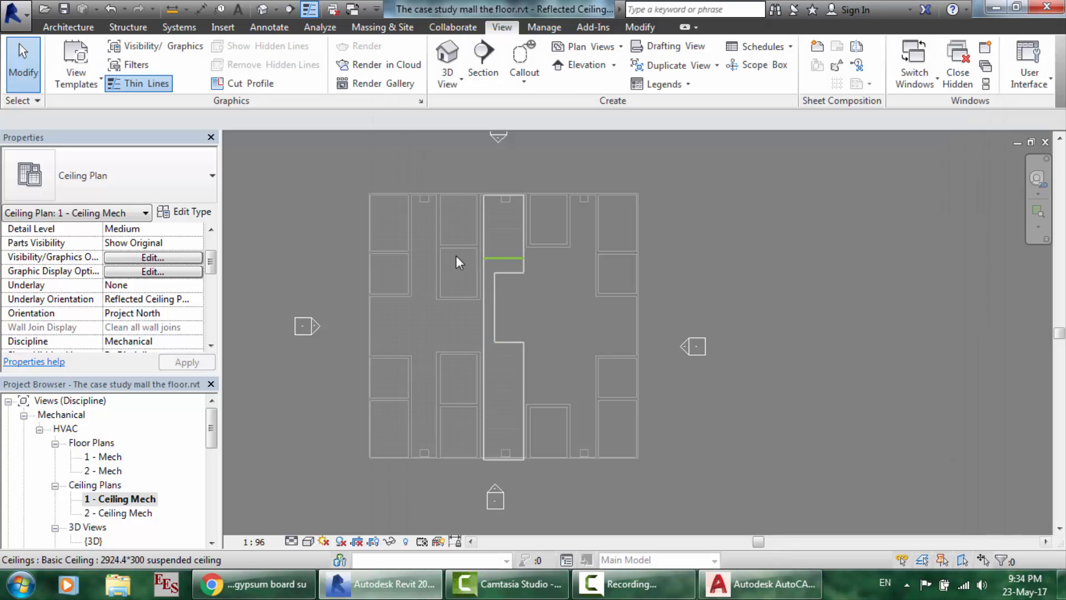
scroll(450, 352, "up", 2)
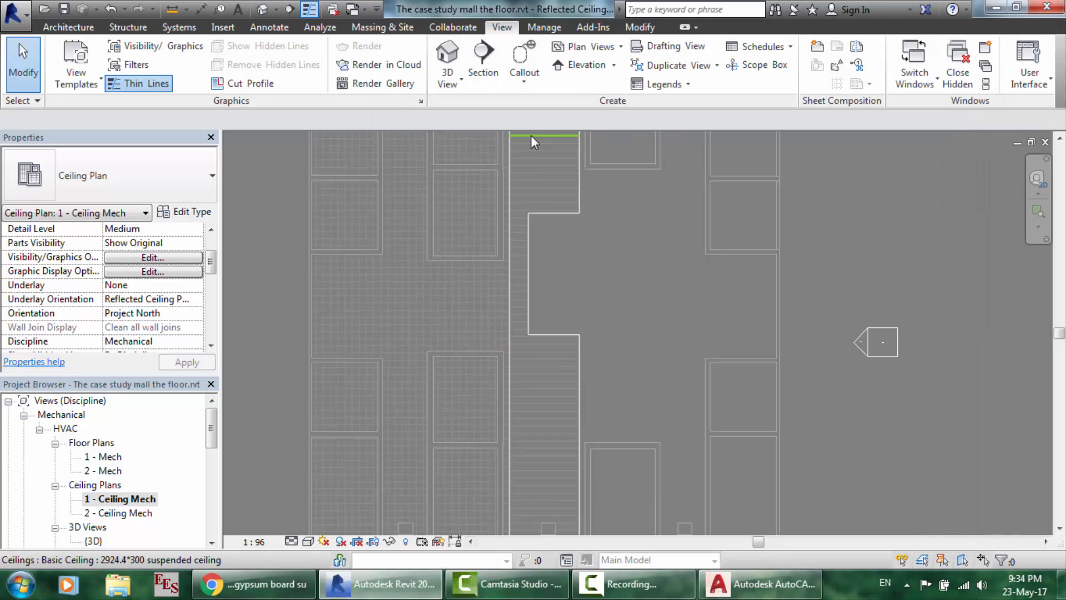
scroll(531, 135, "down", 3)
scroll(529, 89, "up", 3)
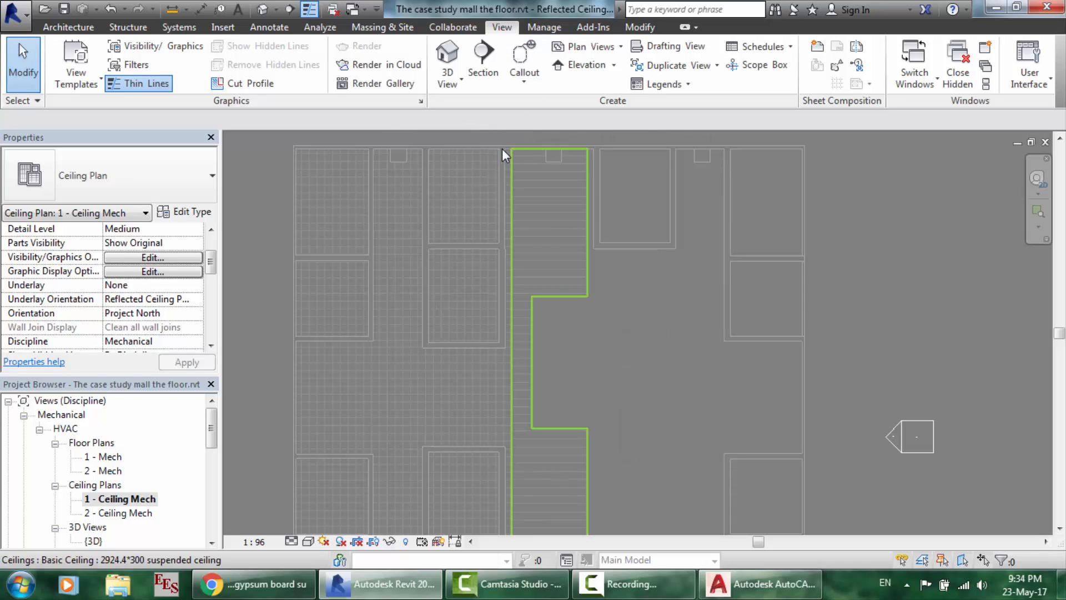
scroll(586, 421, "down", 3)
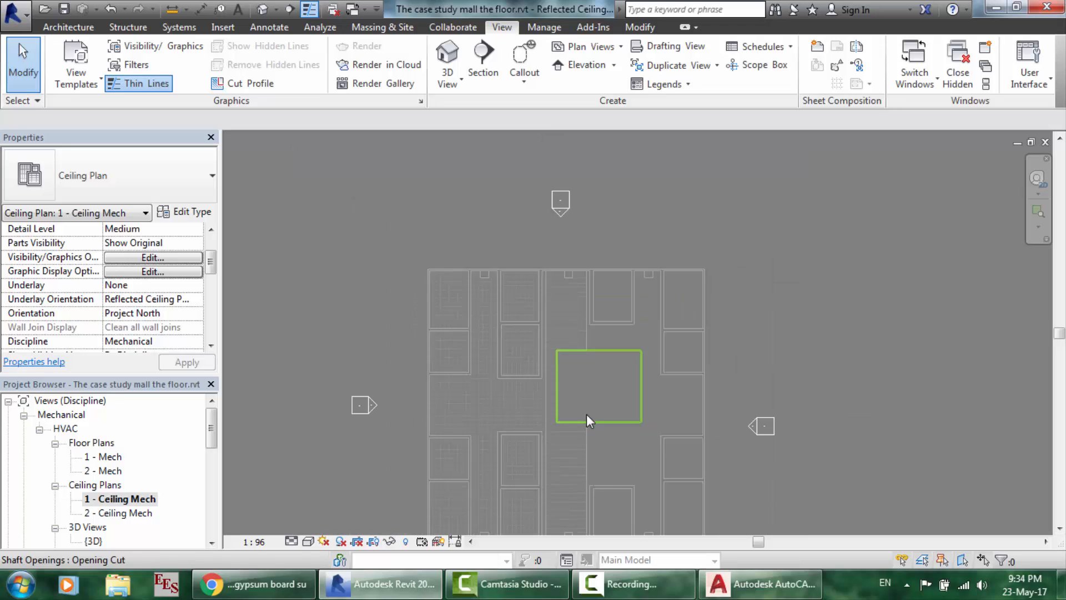
scroll(615, 489, "down", 2)
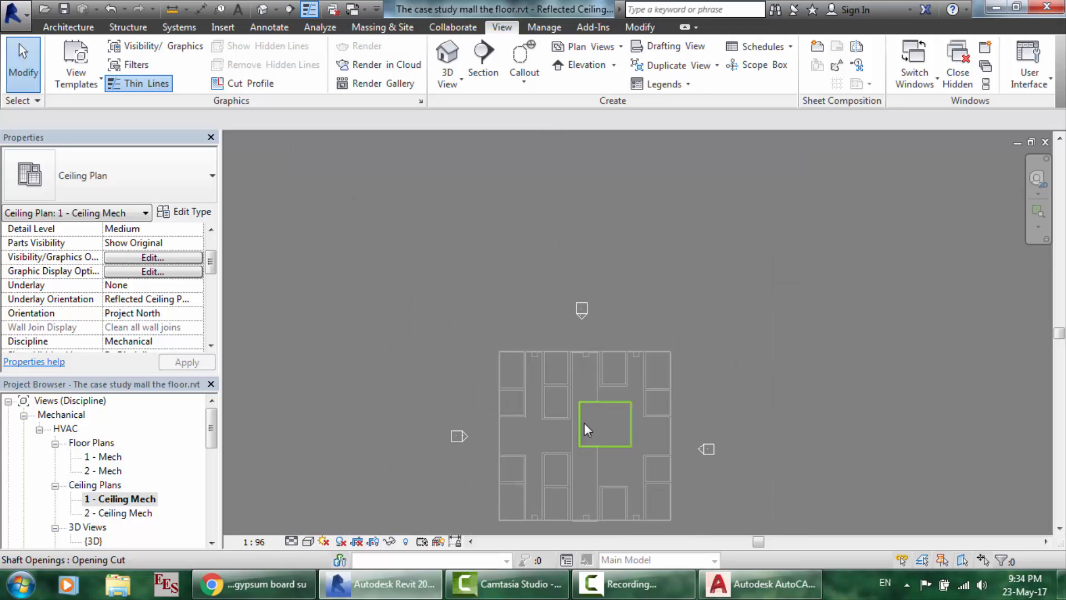
scroll(584, 422, "up", 5)
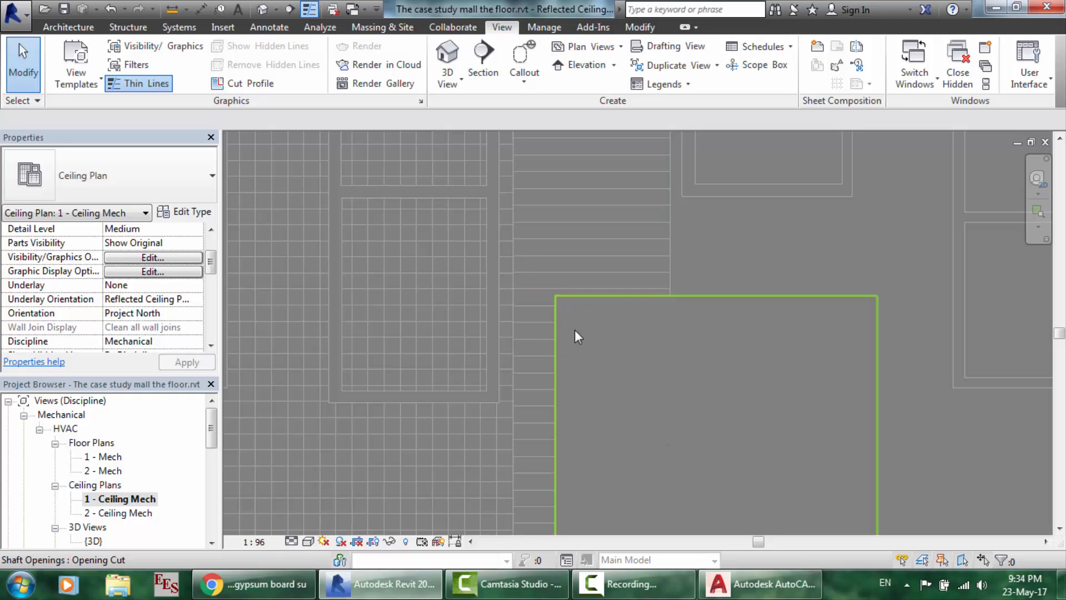
scroll(648, 332, "down", 3)
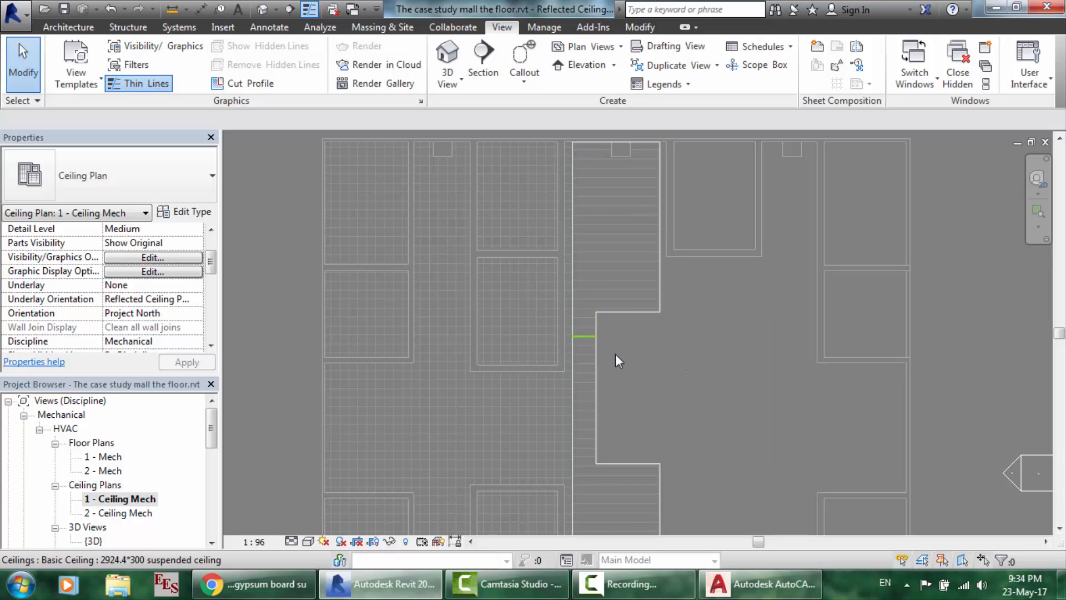
double_click(105, 456)
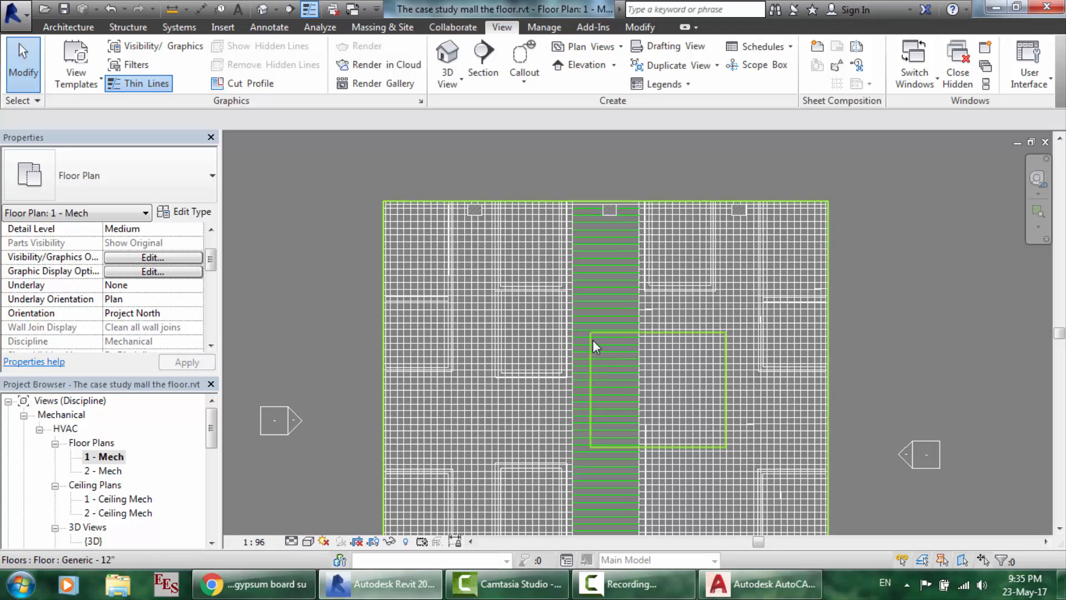
double_click(111, 500)
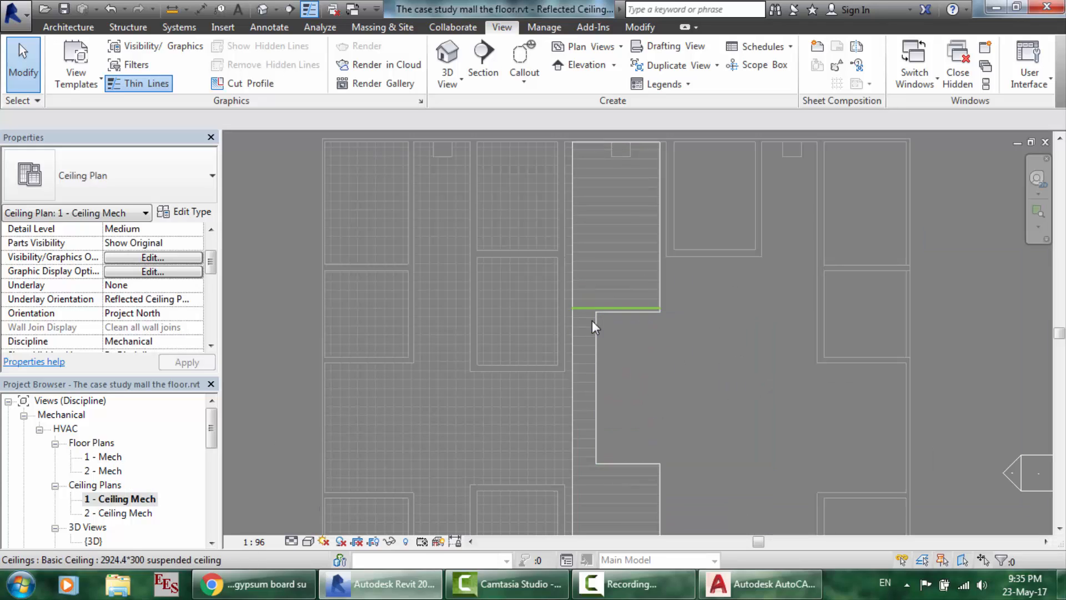
scroll(652, 444, "up", 2)
scroll(634, 208, "up", 3)
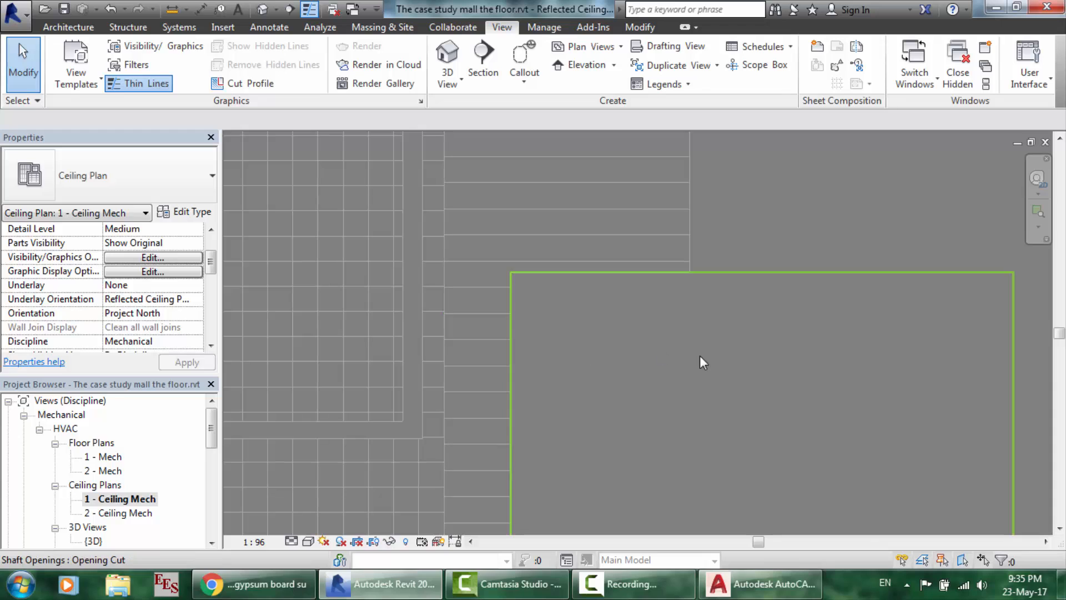
scroll(701, 347, "down", 4)
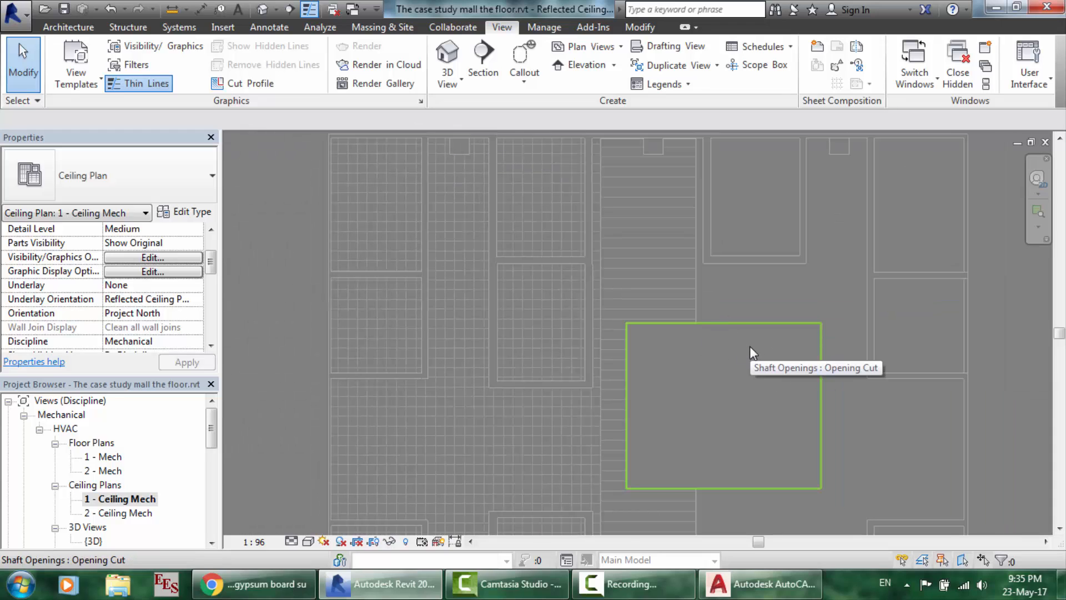
scroll(749, 346, "up", 2)
scroll(750, 345, "down", 5)
scroll(738, 505, "up", 3)
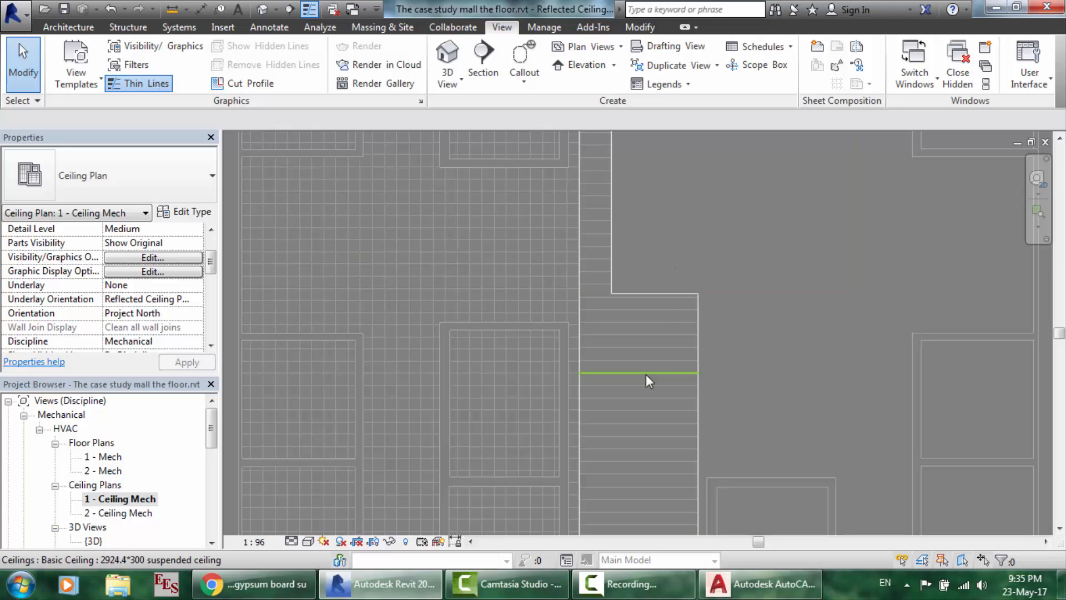
scroll(621, 322, "down", 5)
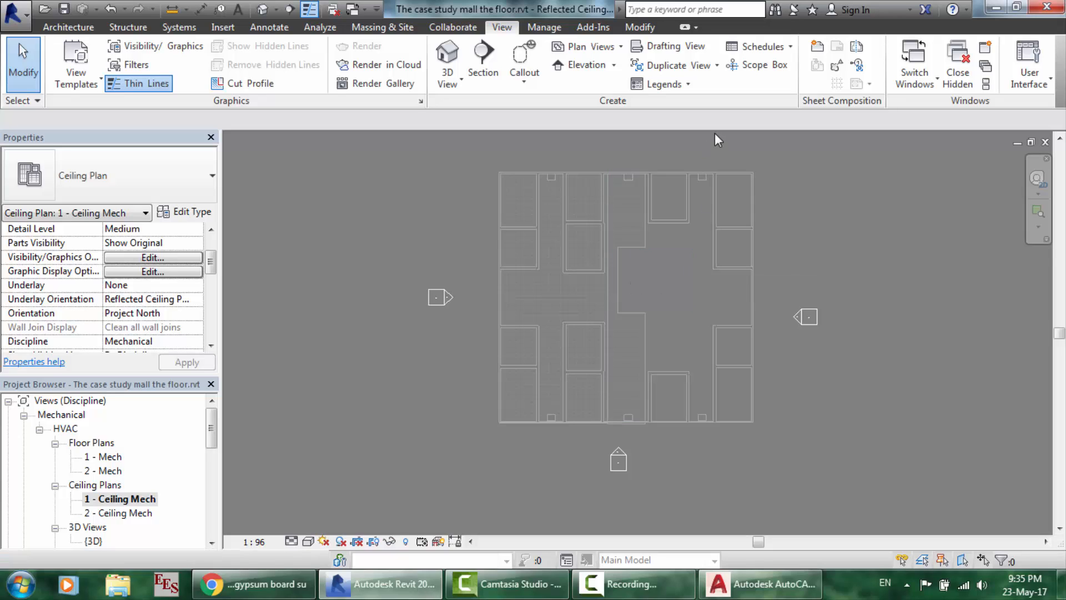
scroll(715, 133, "up", 3)
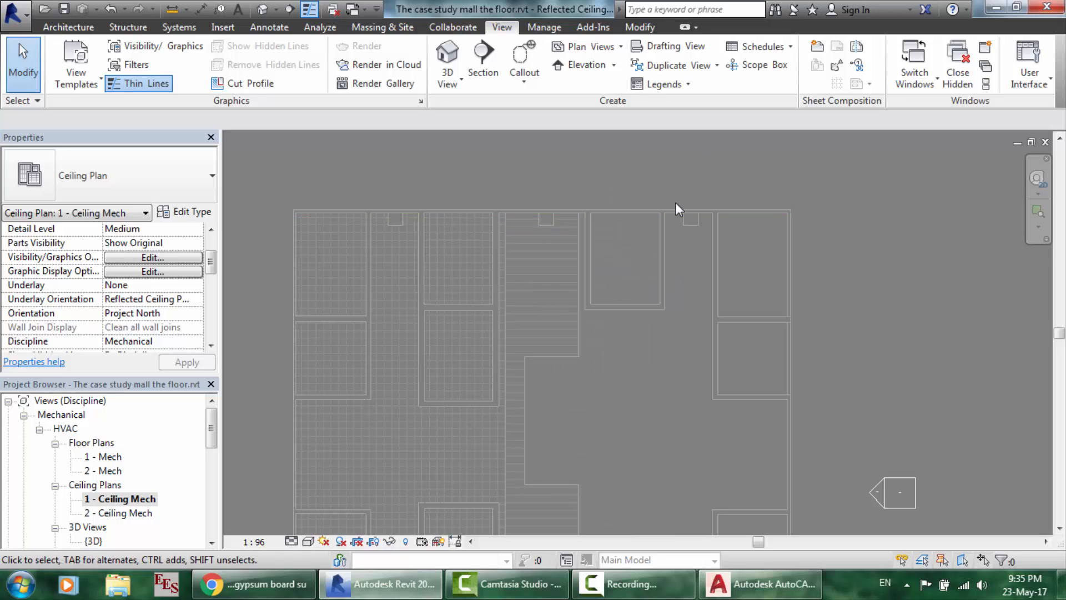
scroll(675, 202, "up", 2)
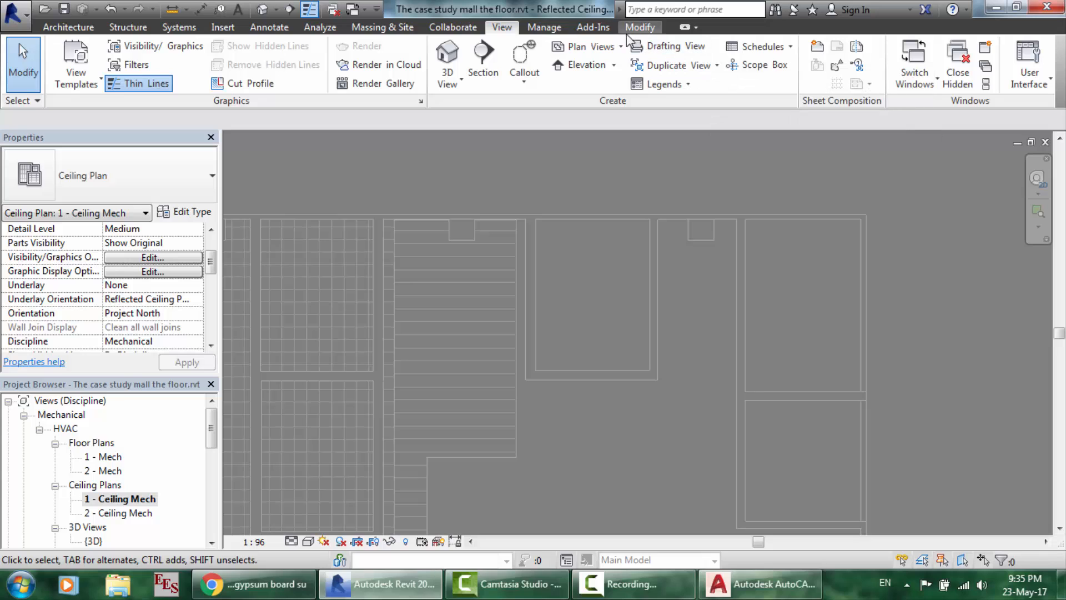
- Turn ceiling1.dwg back on under Imported Categories in Visibility/Graphics
left_click(181, 45)
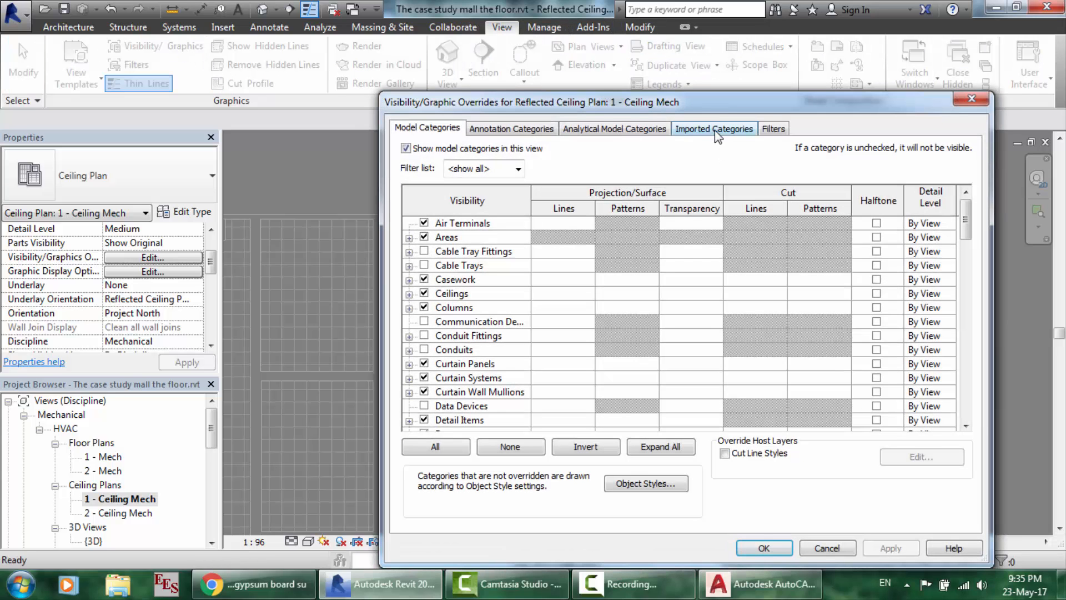
left_click(716, 133)
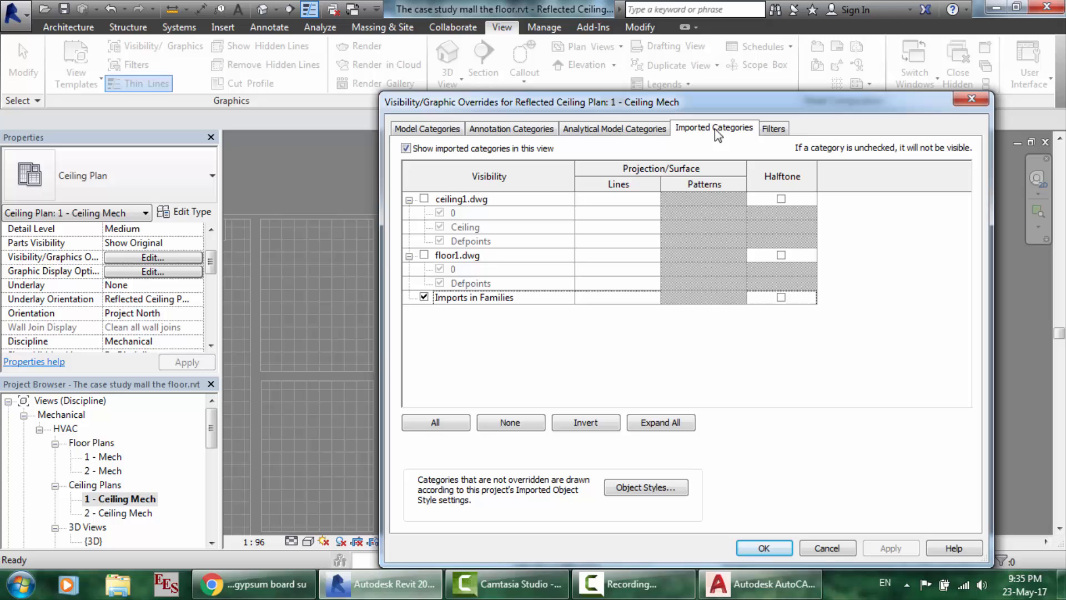
left_click(424, 200)
left_click(780, 548)
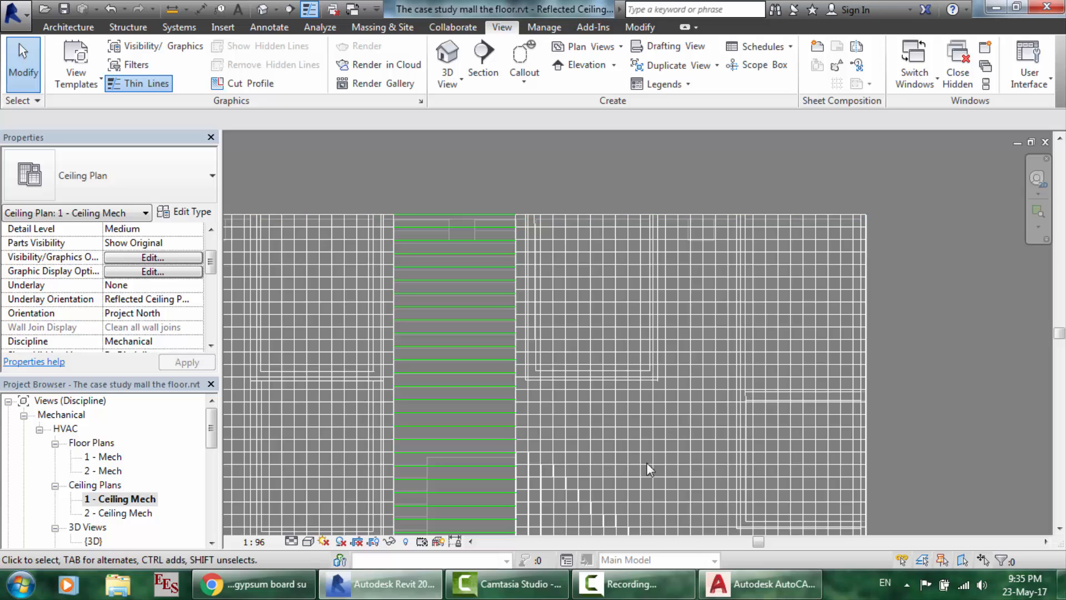
left_click(633, 584)
left_click(998, 525)
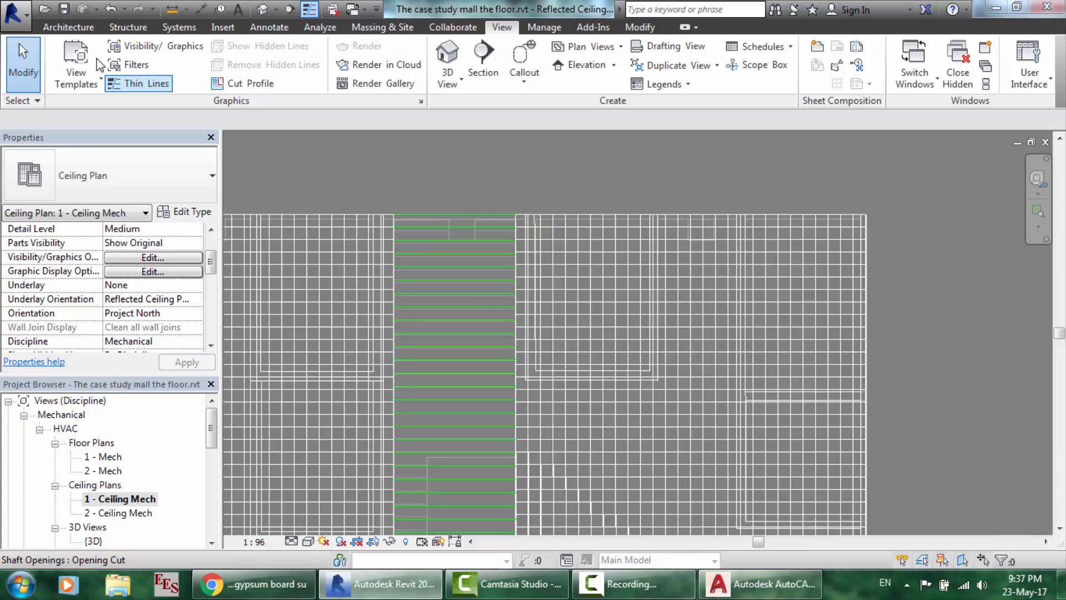
- Start a new ceiling using the 300*300 suspended ceiling type
left_click(68, 27)
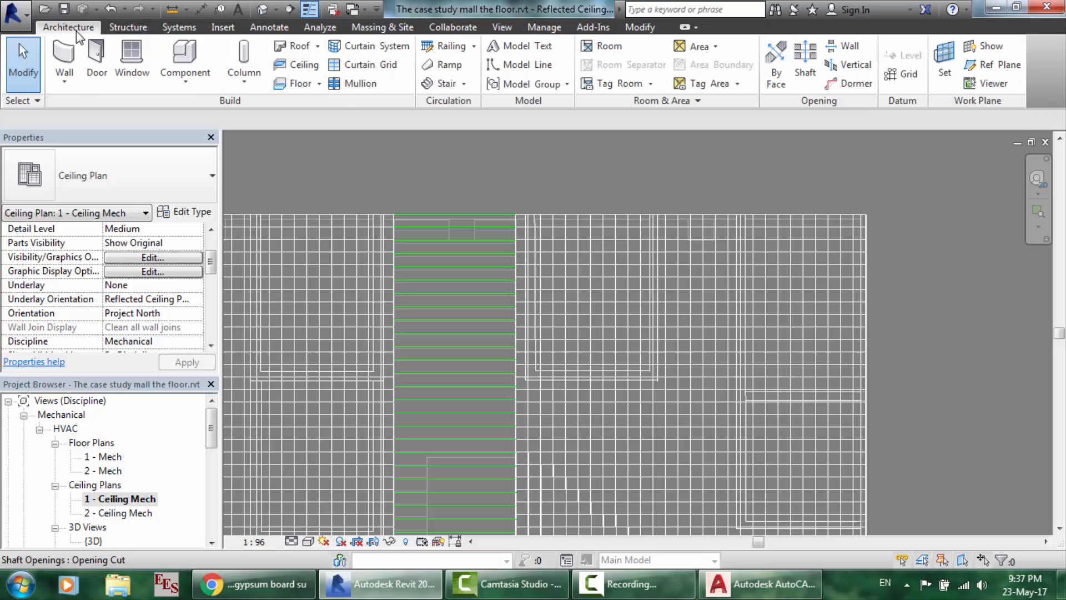
left_click(295, 65)
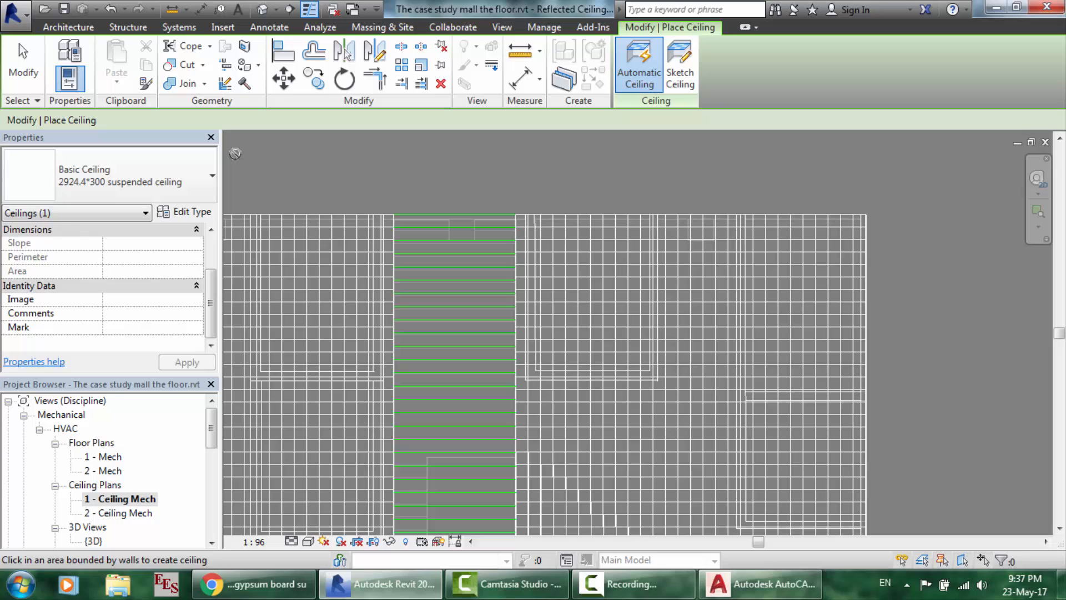
left_click(189, 169)
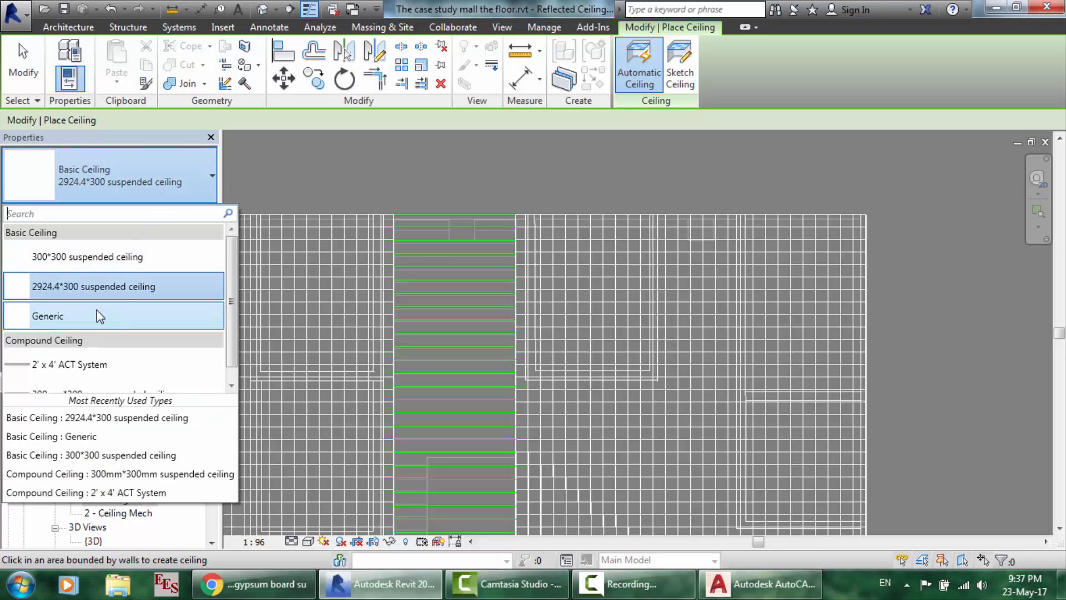
left_click(65, 256)
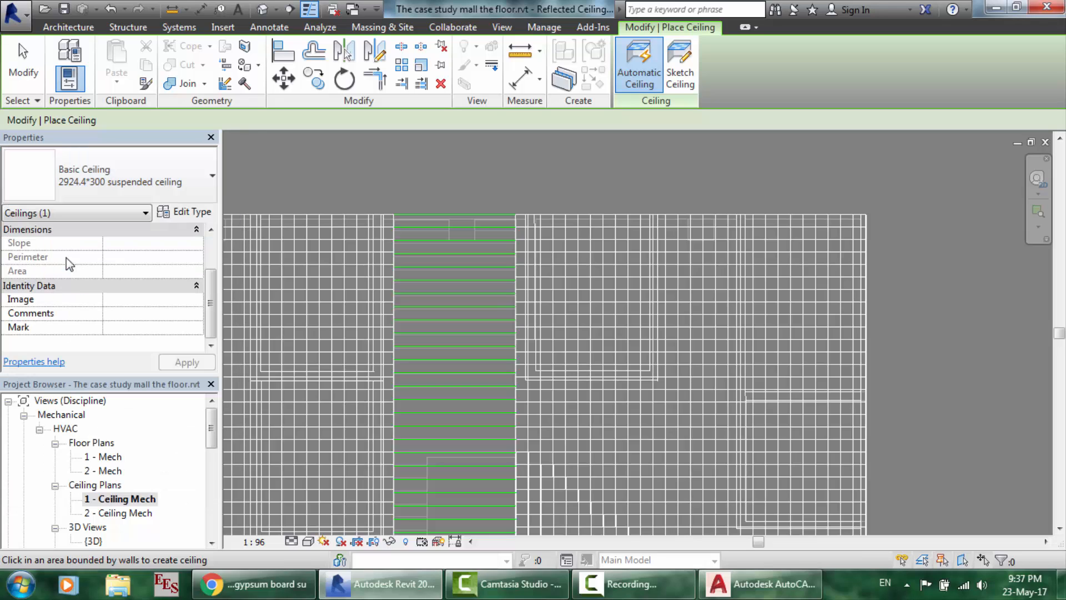
- Sketch a rectangular ceiling boundary snapped between the two wall corners
left_click(674, 71)
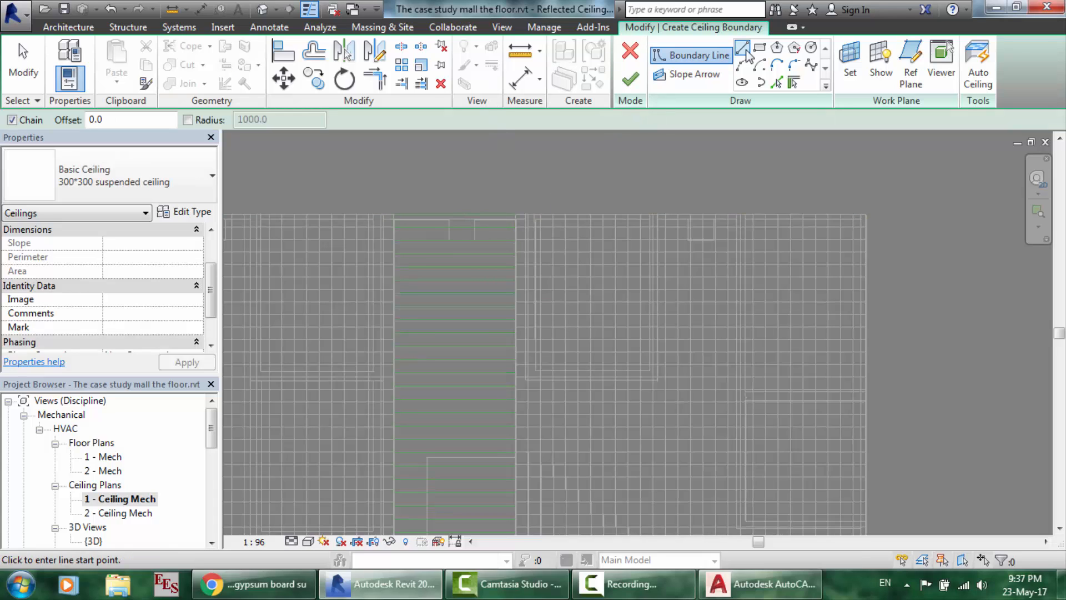
left_click(766, 52)
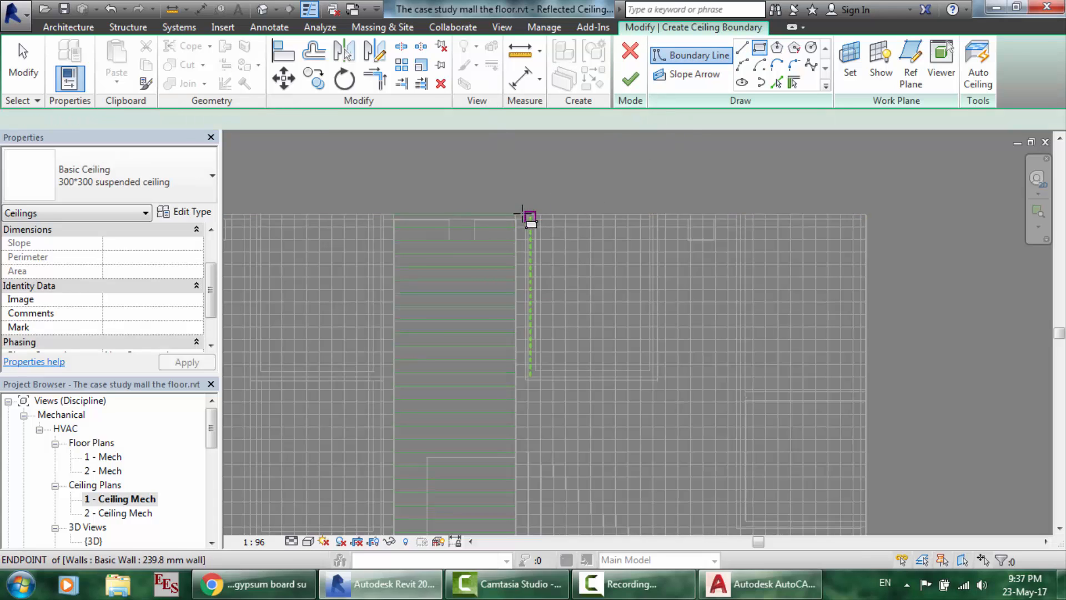
left_click(516, 212)
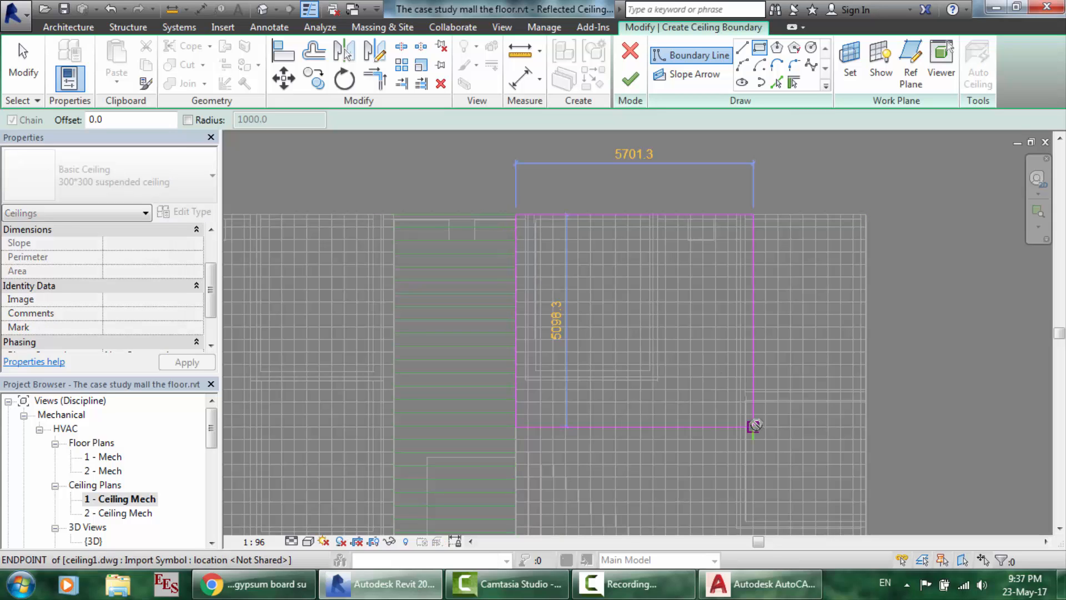
scroll(761, 524, "down", 1)
scroll(760, 524, "down", 5)
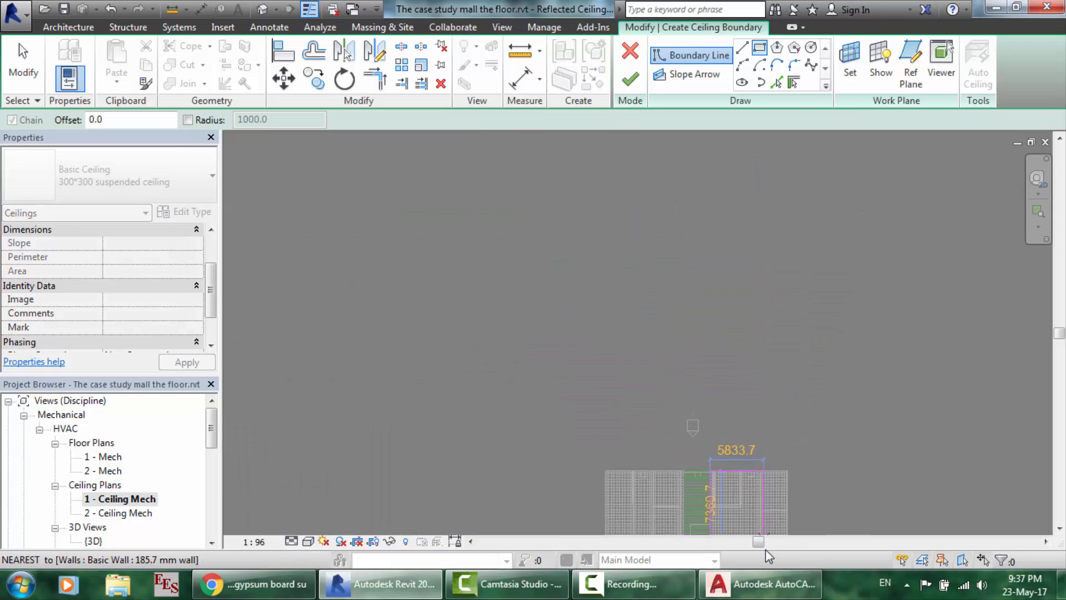
scroll(758, 527, "up", 6)
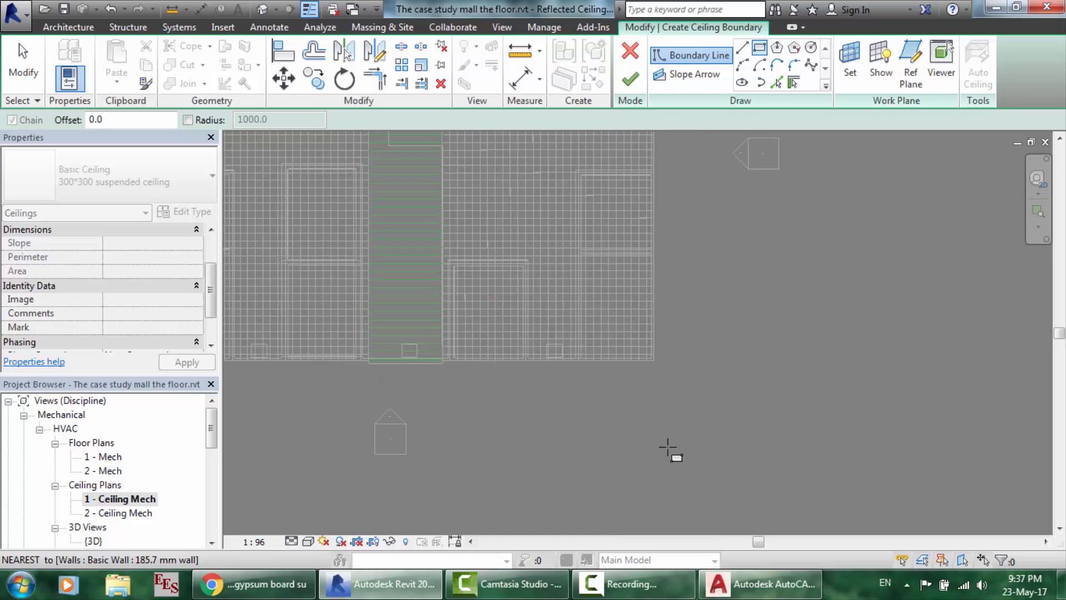
scroll(642, 376, "up", 2)
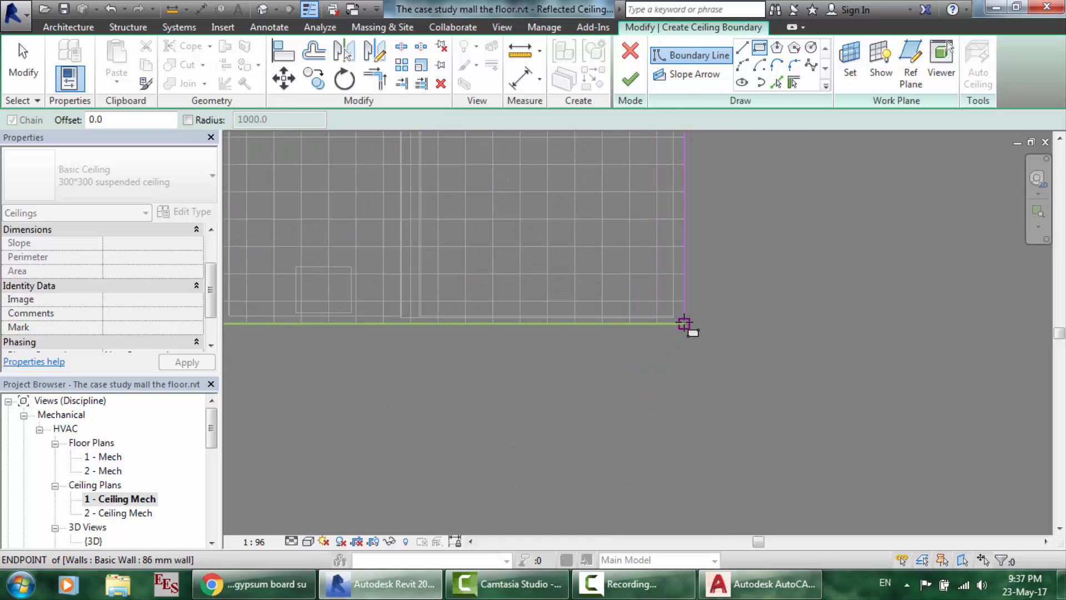
left_click(684, 323)
- Stop drawing and finish the sketch, creating the 1546.71 SF suspended ceiling
right_click(684, 323)
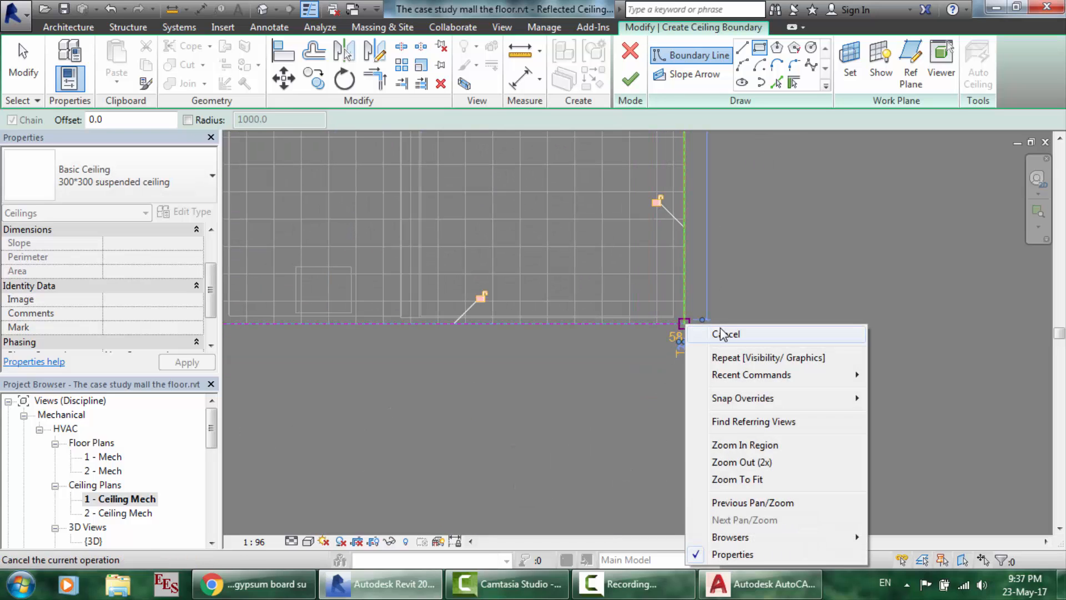
left_click(721, 337)
right_click(730, 334)
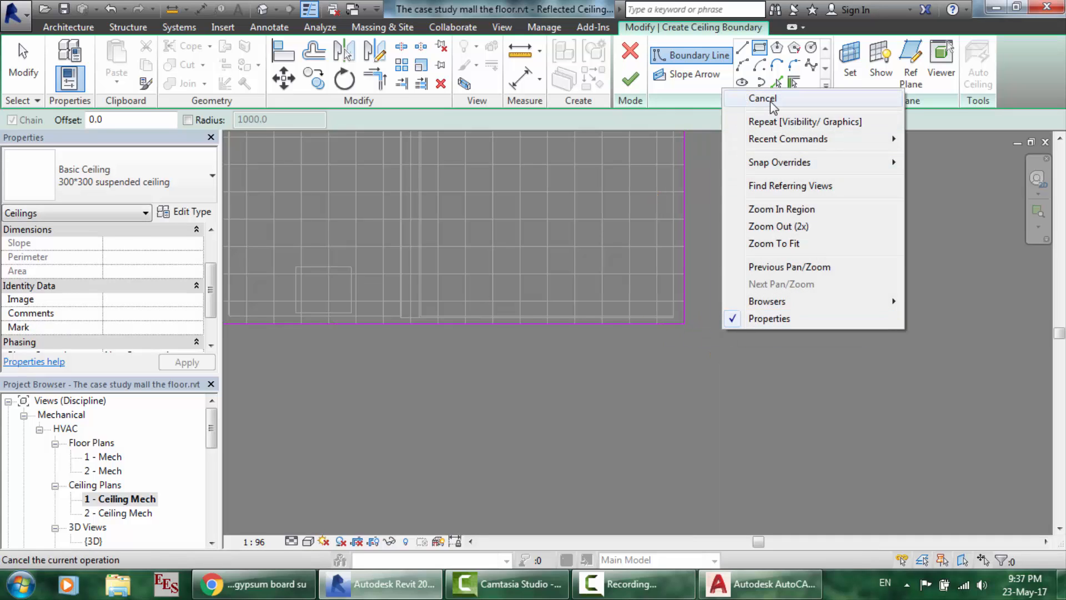
left_click(763, 98)
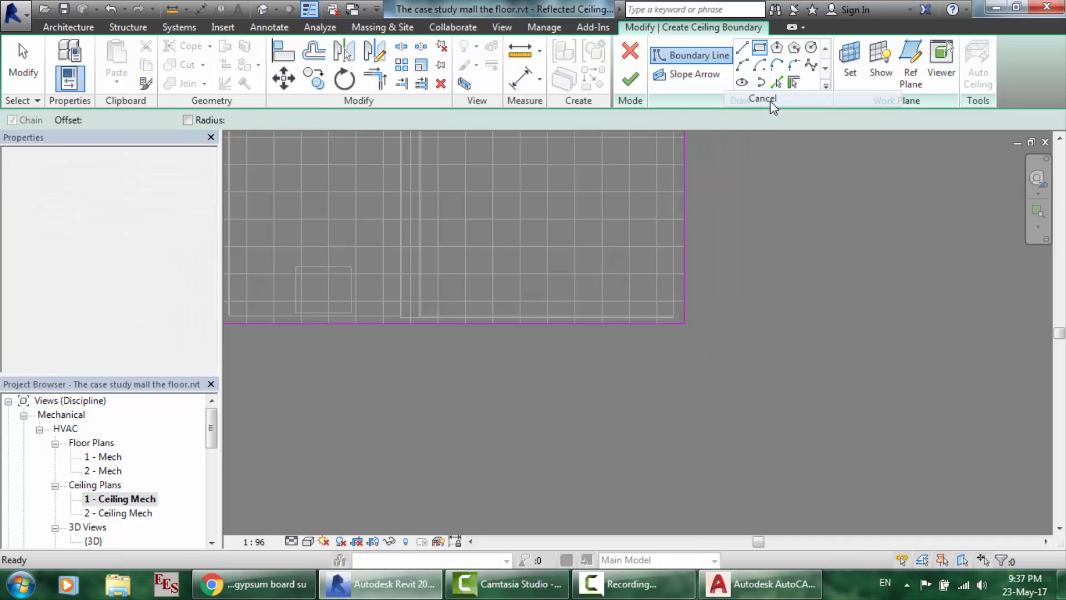
left_click(635, 84)
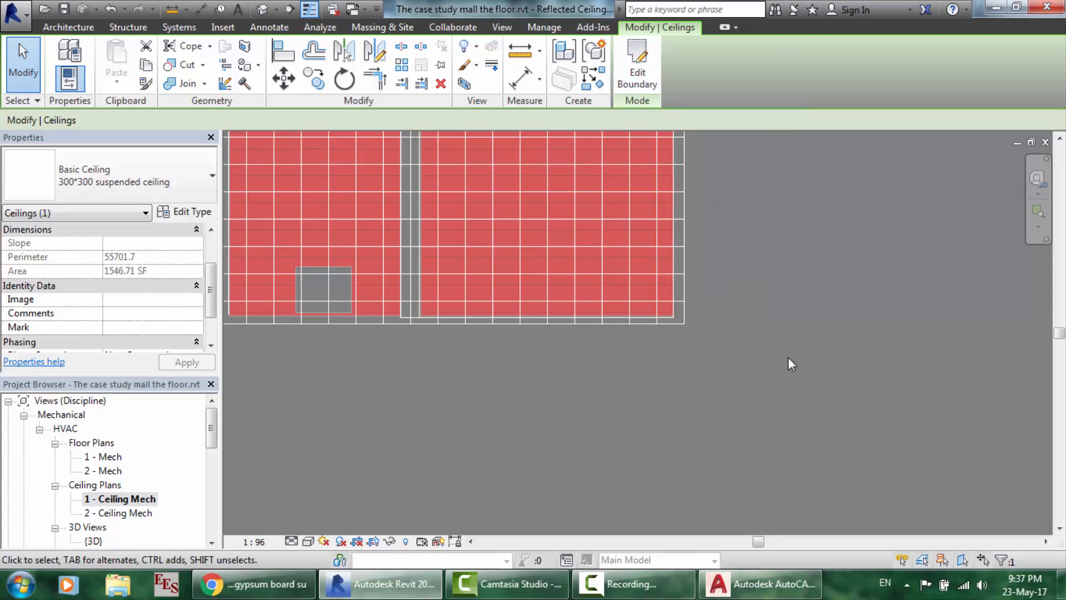
left_click(739, 325)
scroll(671, 265, "up", 5)
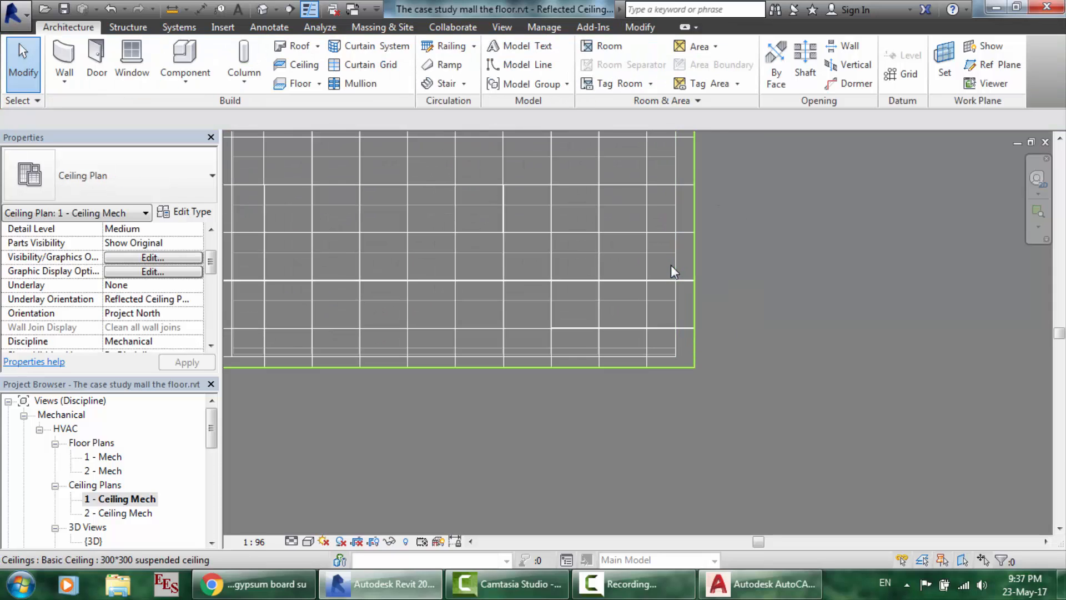
scroll(671, 264, "down", 1)
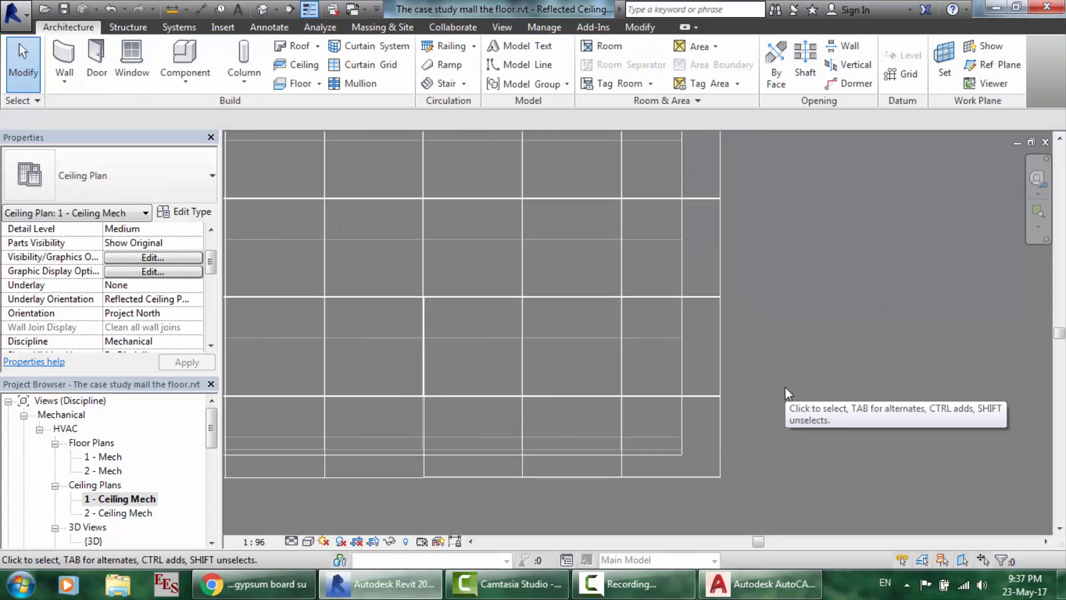
scroll(785, 386, "down", 2)
scroll(785, 387, "down", 8)
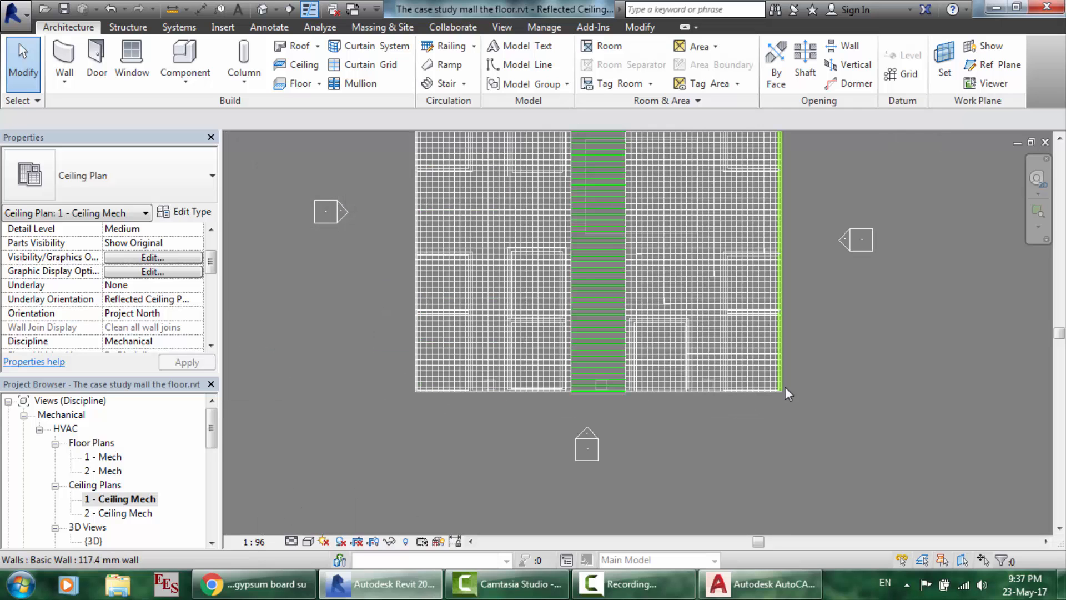
scroll(751, 231, "up", 10)
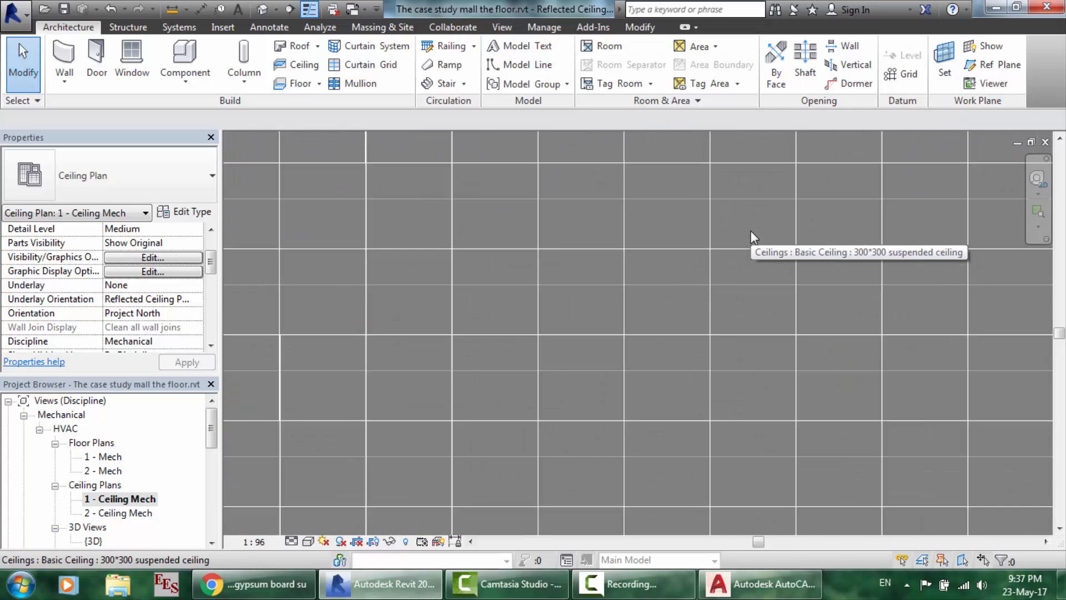
scroll(738, 299, "up", 2)
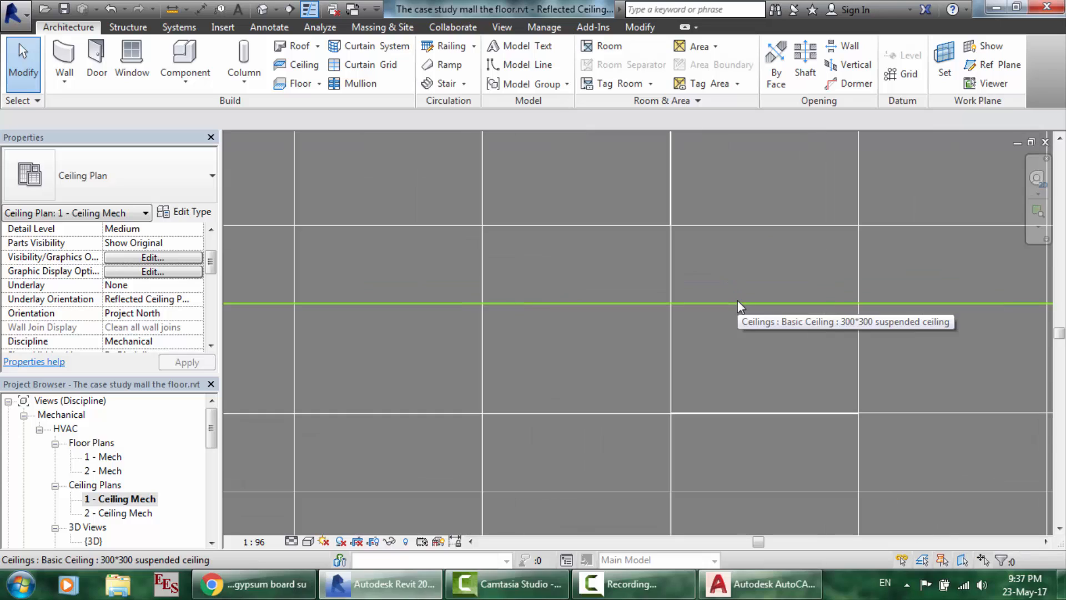
left_click(737, 300)
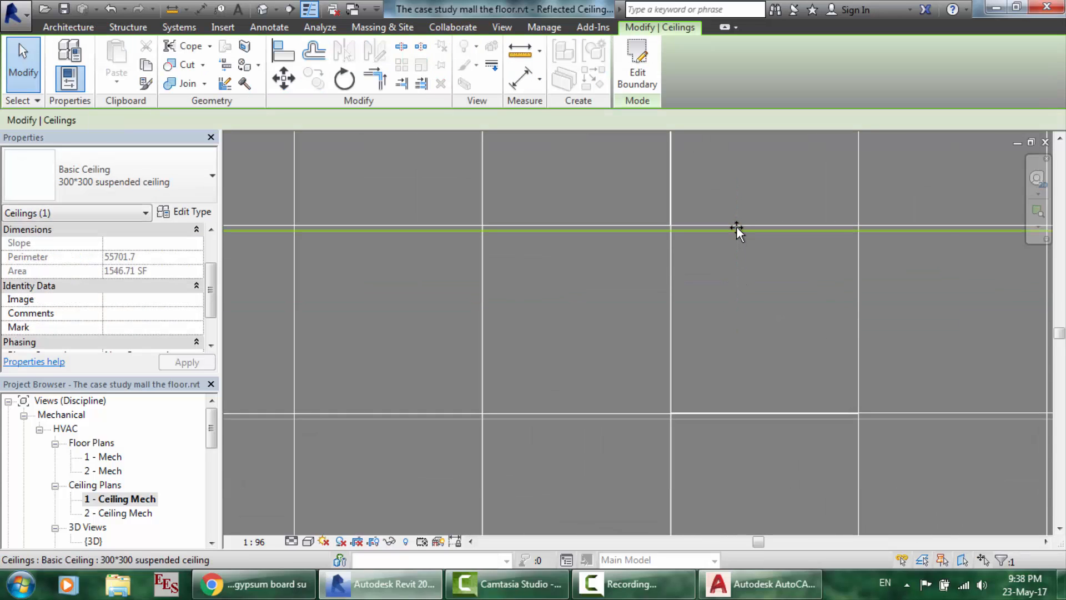
left_click(725, 247)
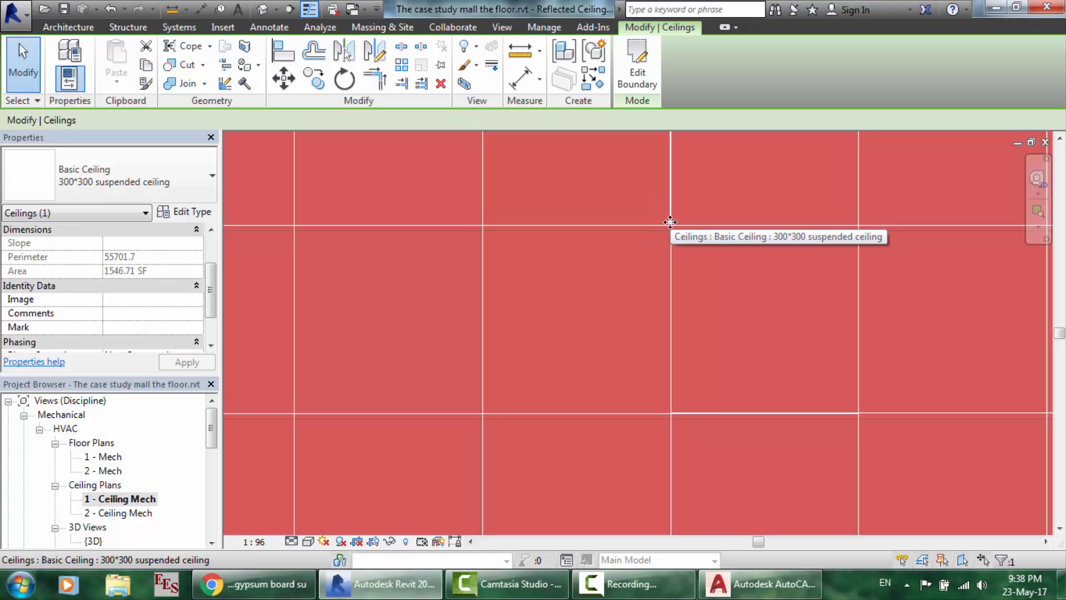
key("Escape")
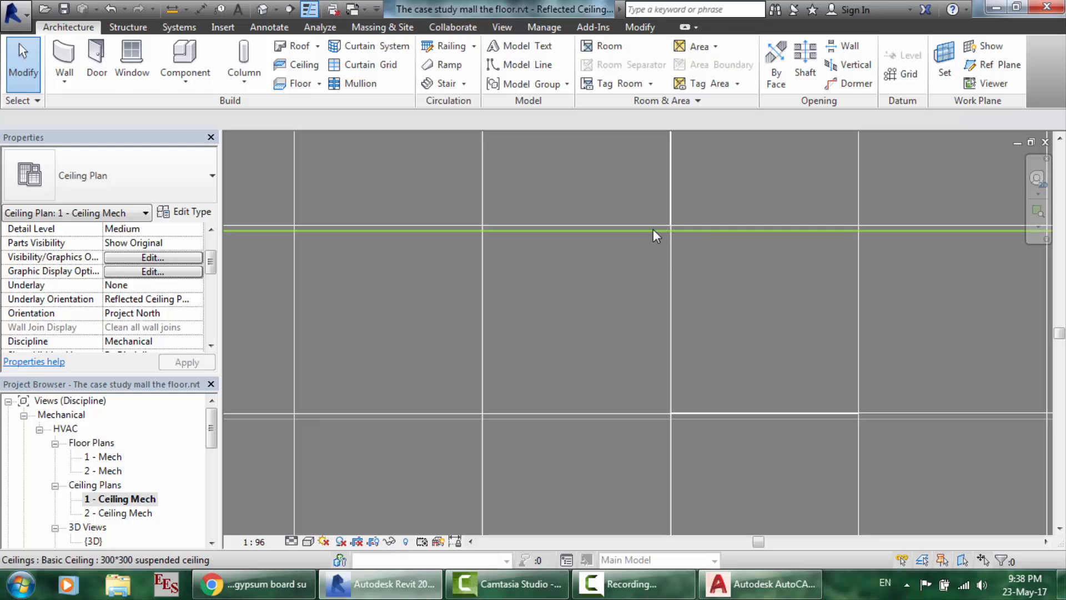
left_click(654, 230)
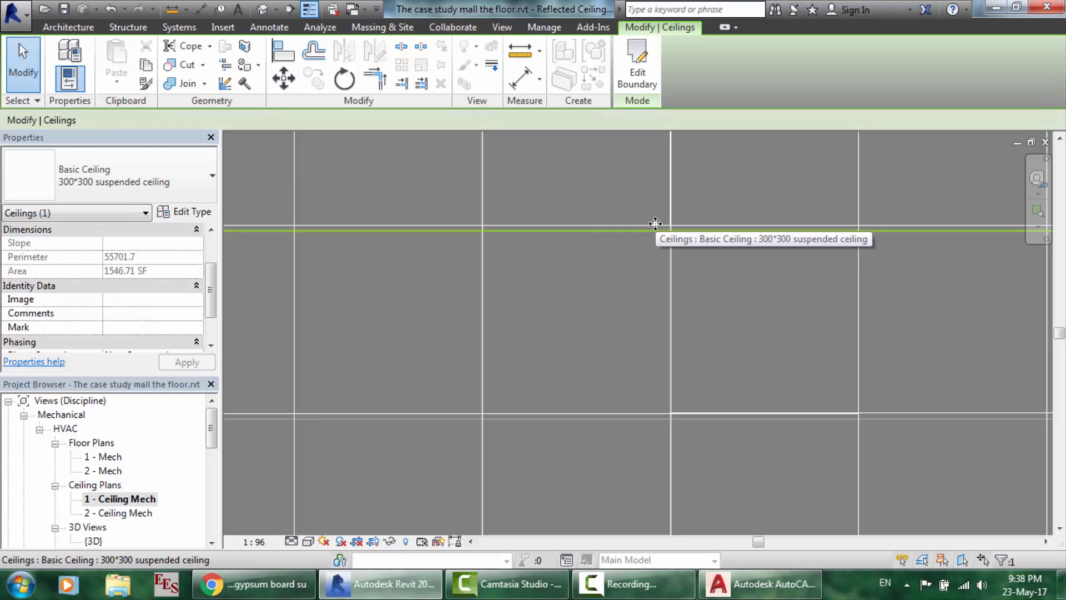
left_click_drag(655, 213, 634, 223)
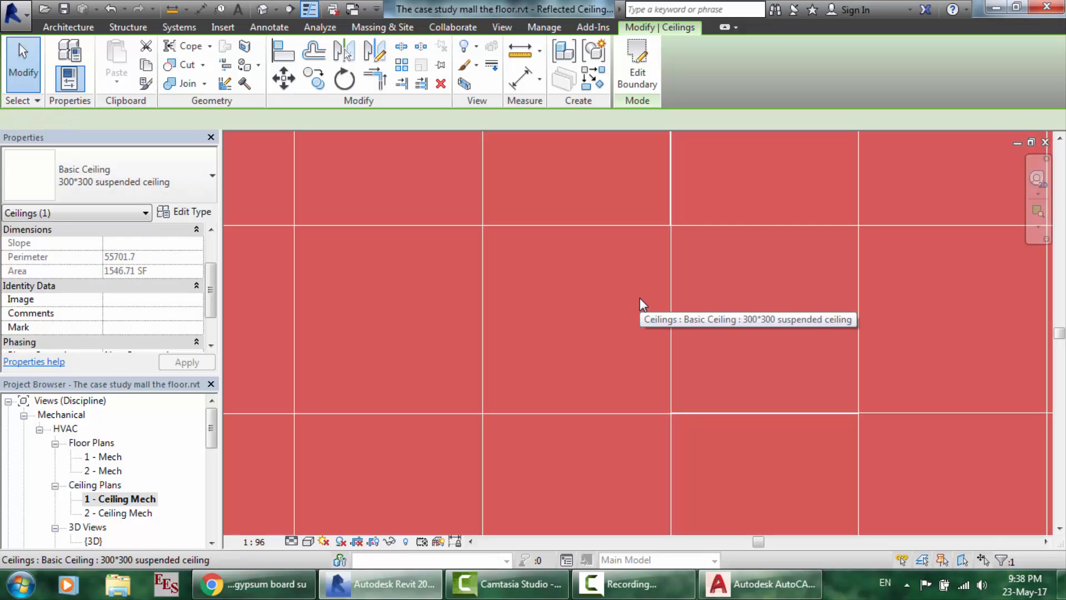
scroll(639, 298, "down", 3)
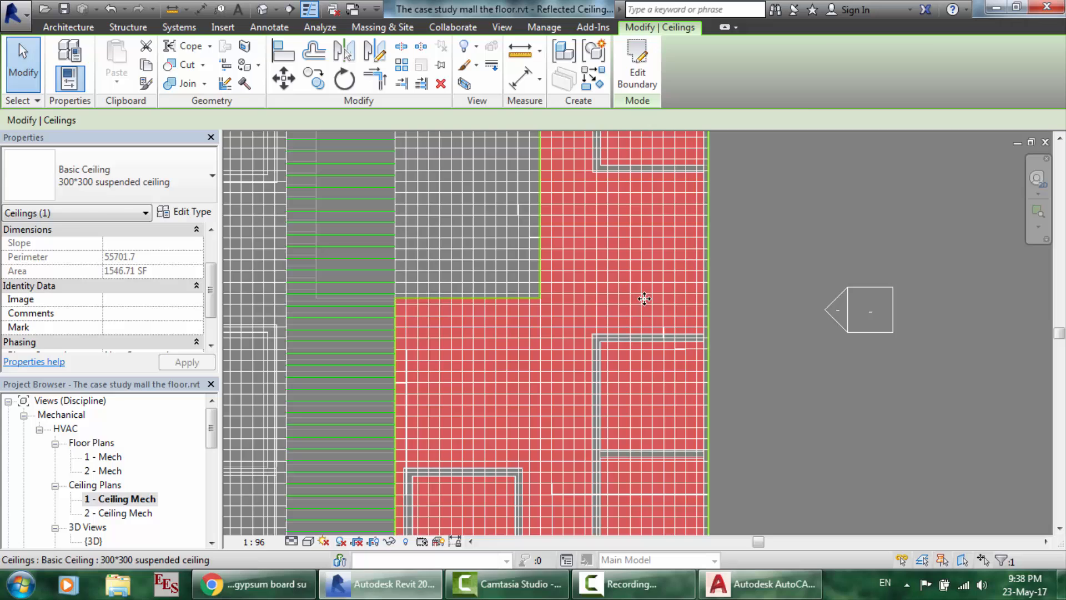
left_click(775, 334)
scroll(775, 334, "down", 3)
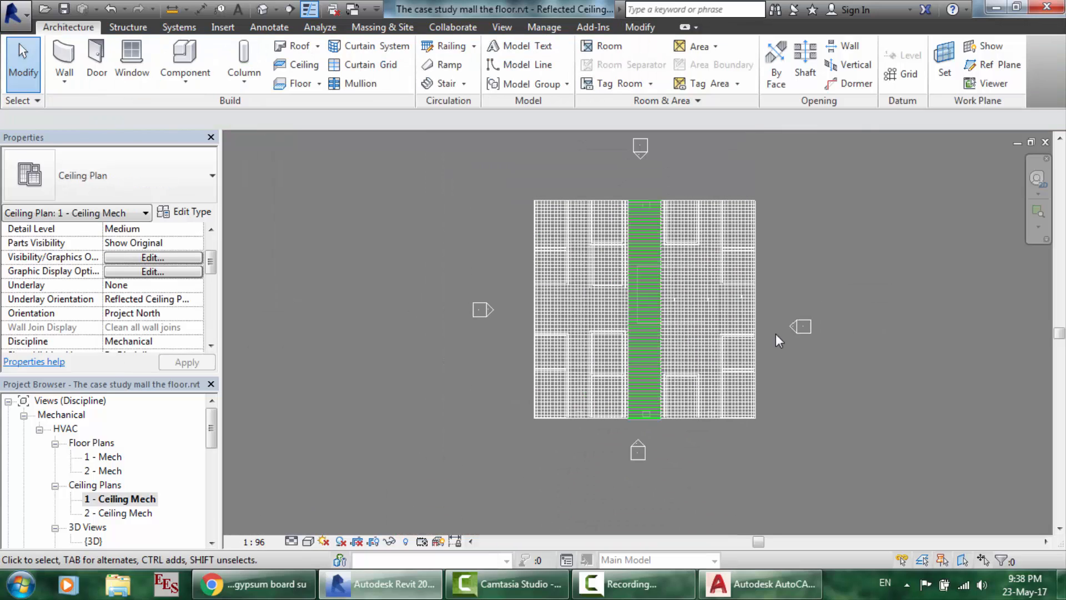
- Uncheck ceiling1.dwg in Visibility/Graphics Imported Categories, then apply and confirm
left_click(546, 28)
left_click(502, 27)
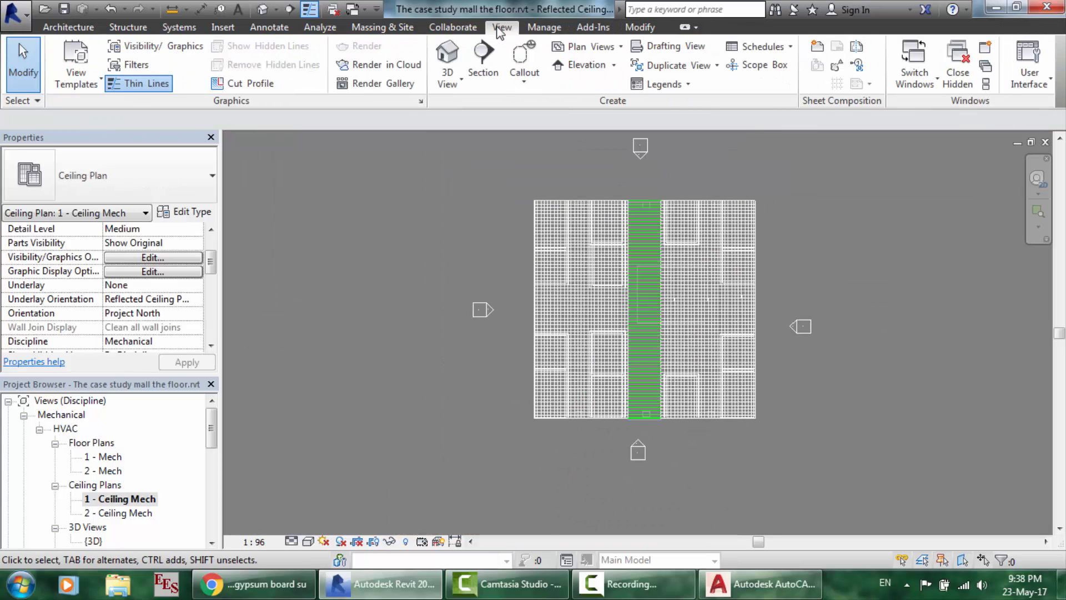
left_click(185, 49)
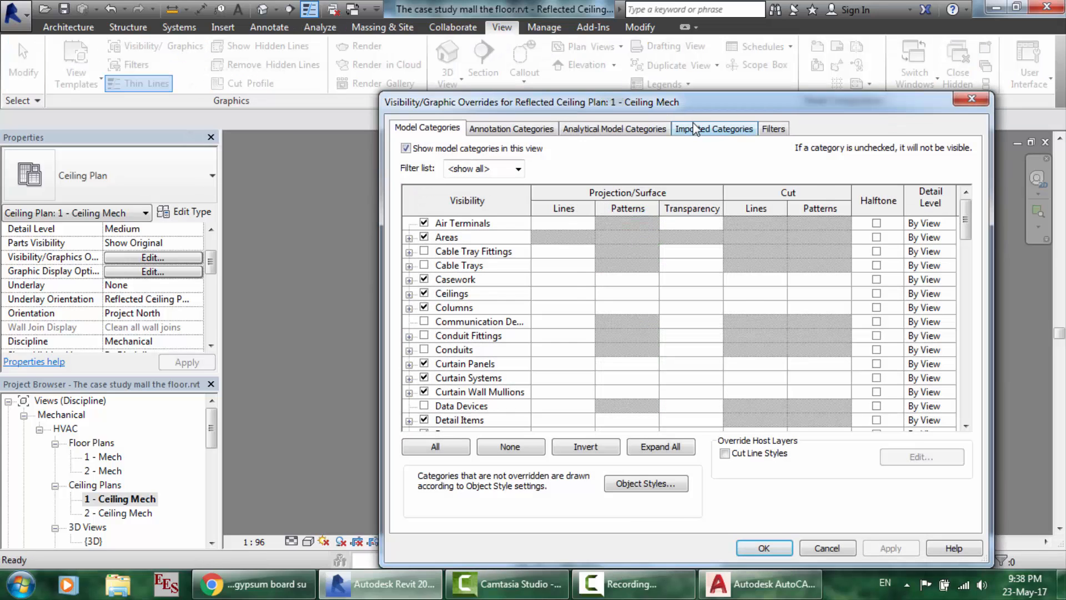
left_click(695, 129)
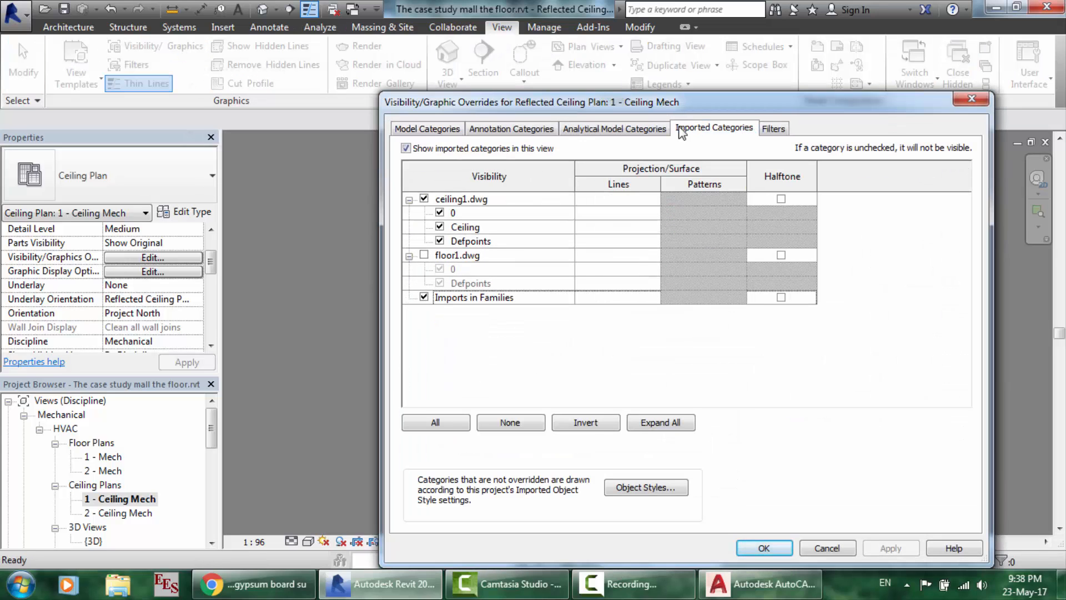
left_click(424, 198)
left_click(888, 549)
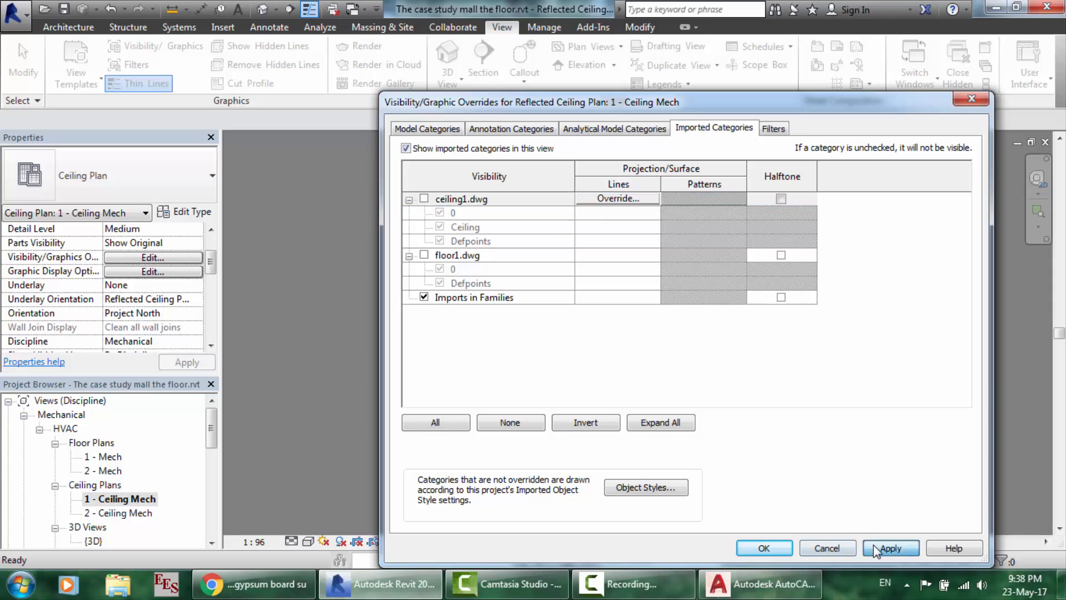
left_click(788, 548)
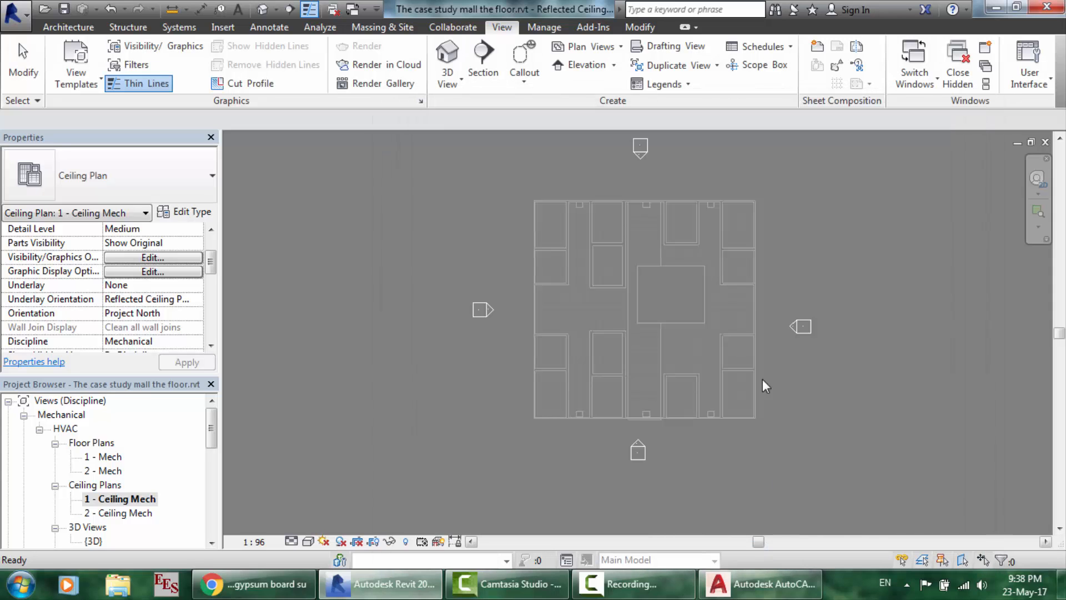
- Zoom the ceiling plan, then switch to the ceiling1 drawing in AutoCAD
scroll(792, 214, "up", 4)
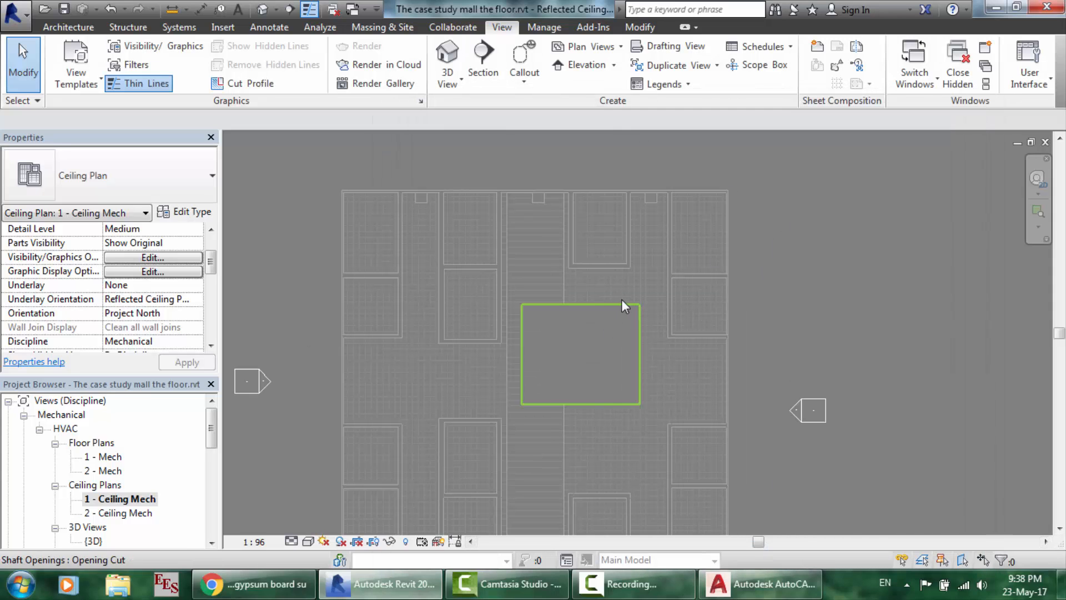
scroll(602, 346, "up", 4)
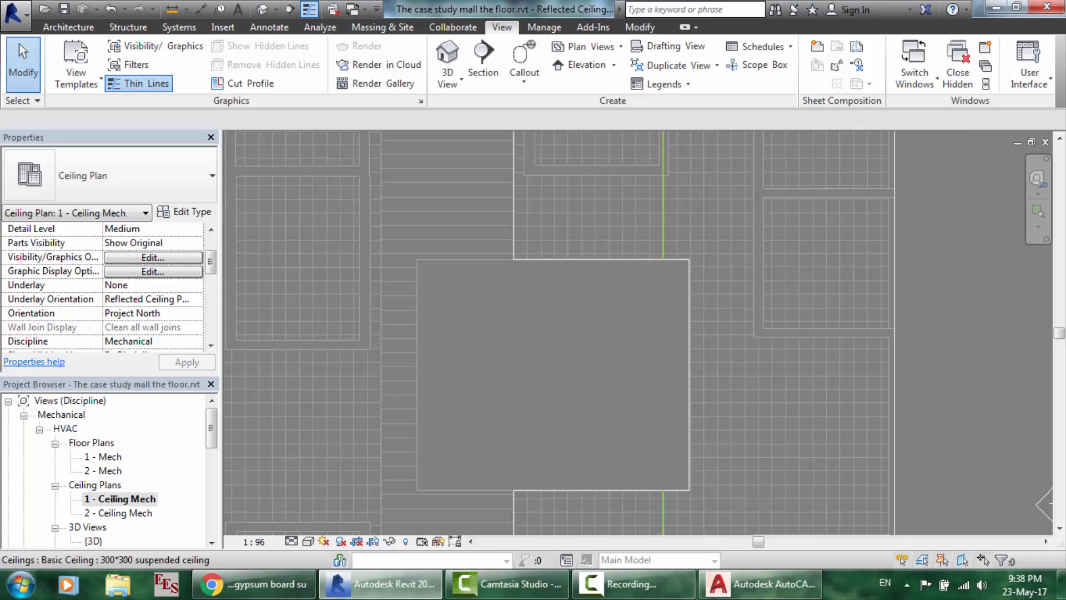
left_click(761, 583)
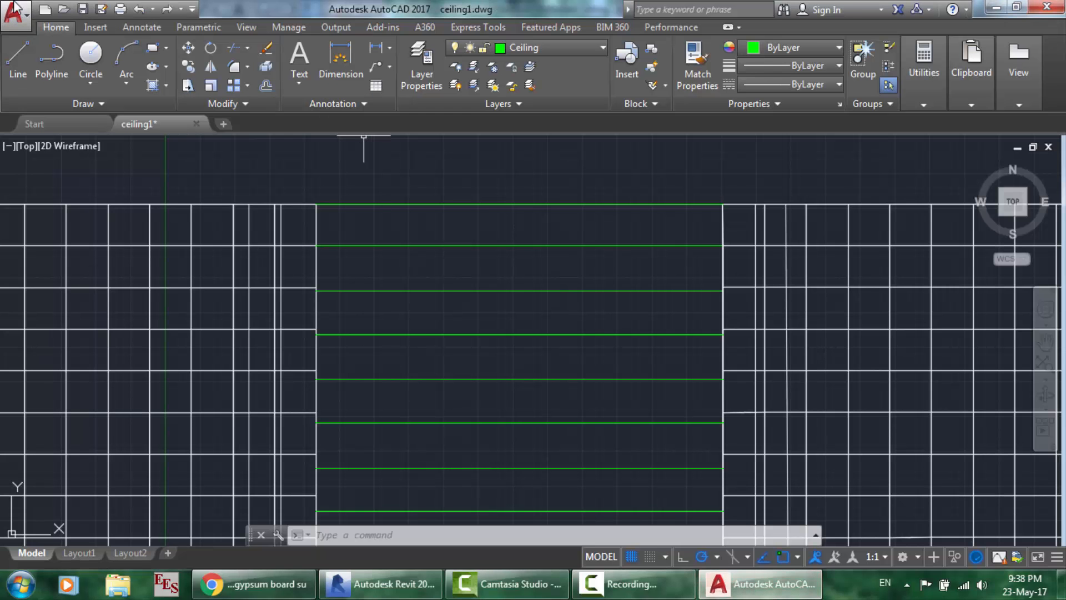
- Open Office2 from Recent Documents on the AutoCAD start page
left_click(68, 121)
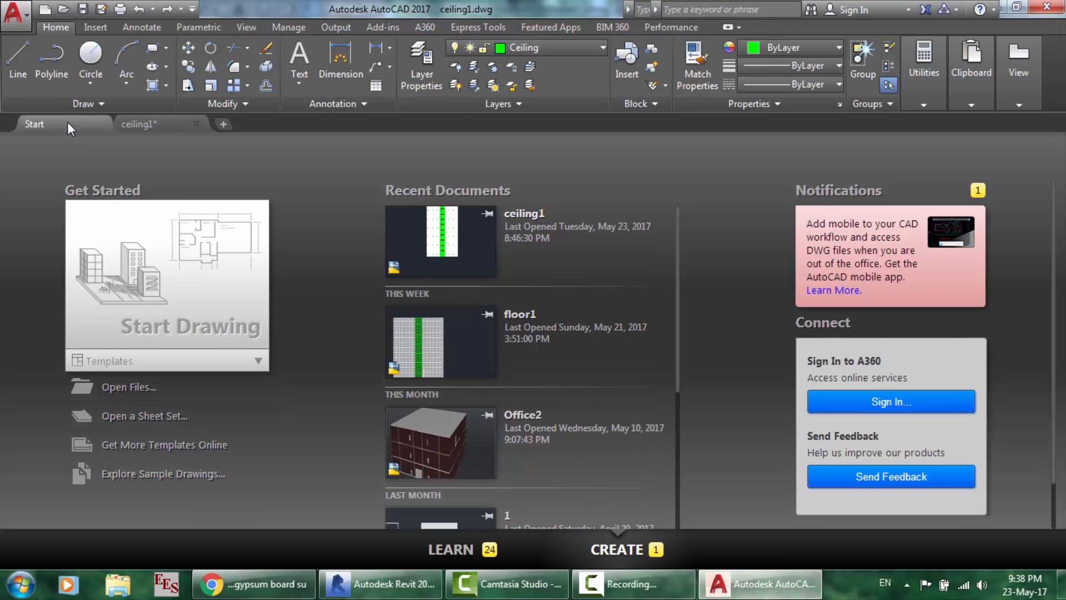
left_click(525, 417)
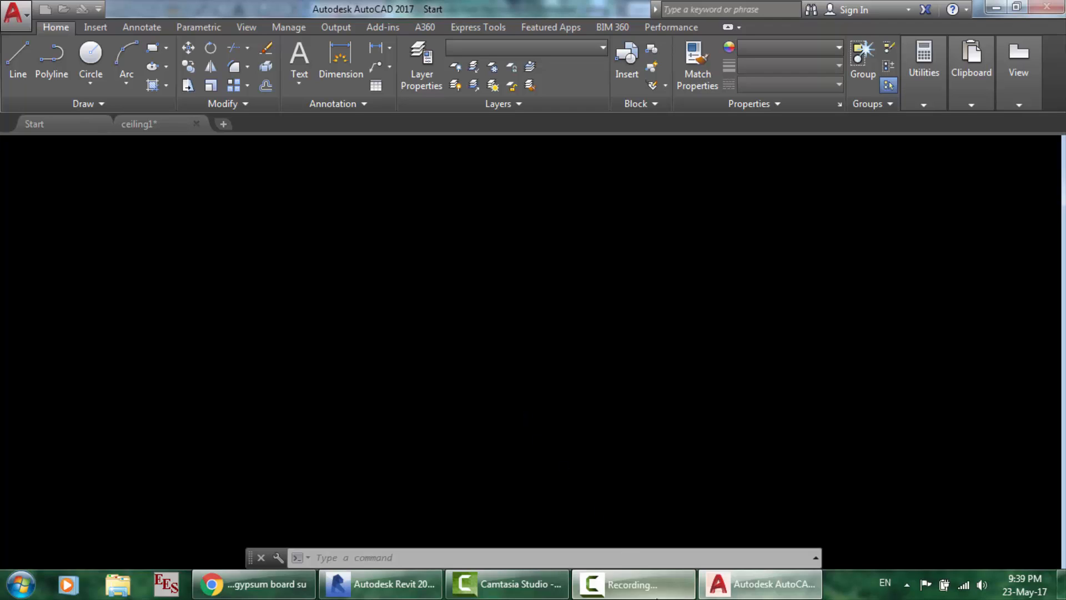
left_click(593, 583)
left_click(991, 511)
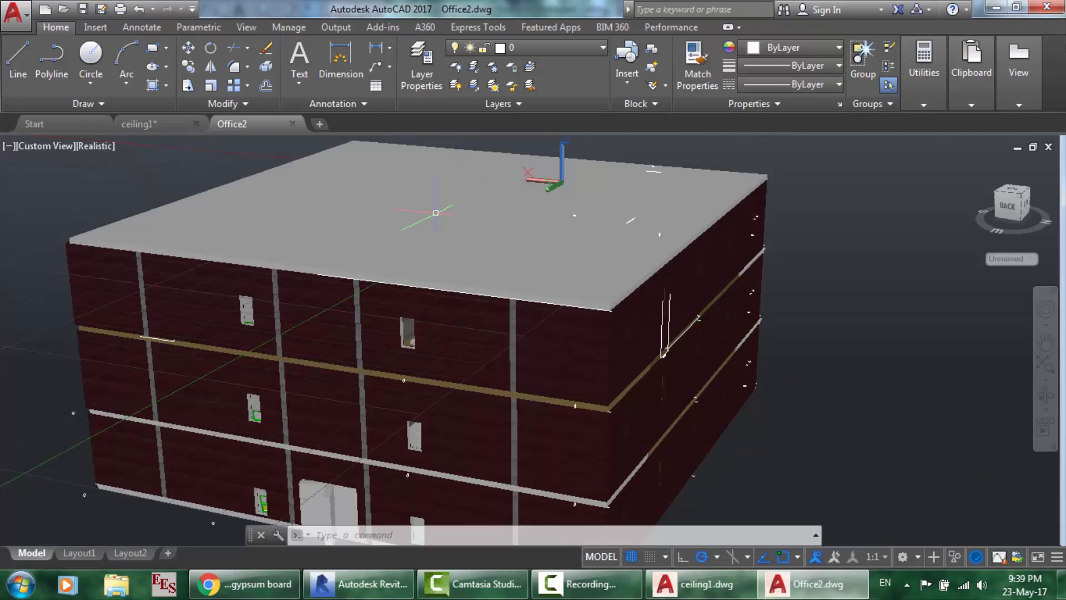
- Select the Office2 building's roof slab and hide it to reveal the interior
scroll(436, 212, "down", 2)
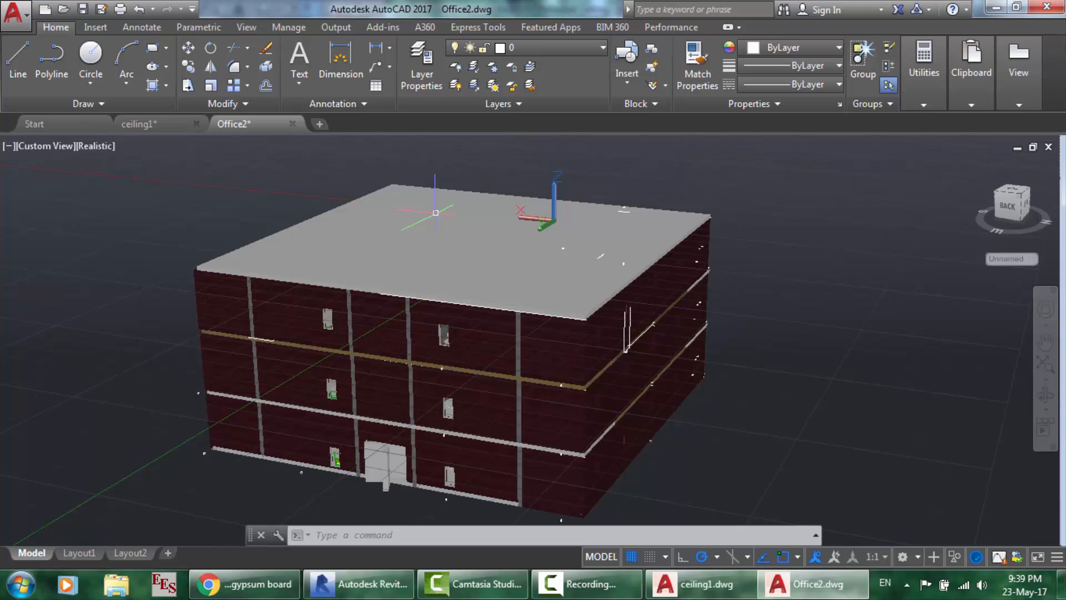
left_click(451, 244)
right_click(453, 244)
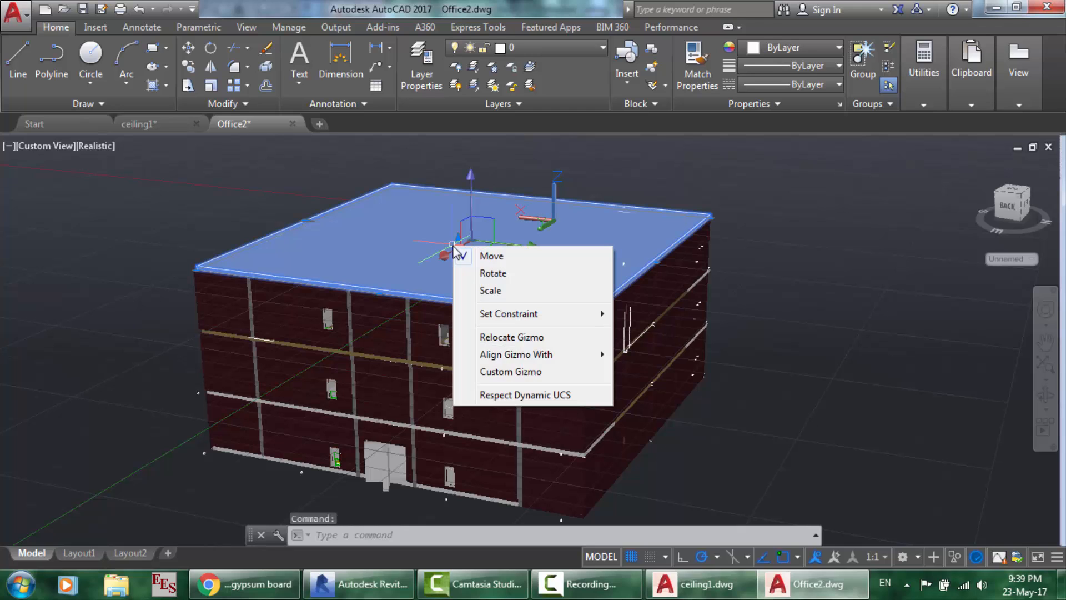
left_click(396, 231)
left_click(396, 230)
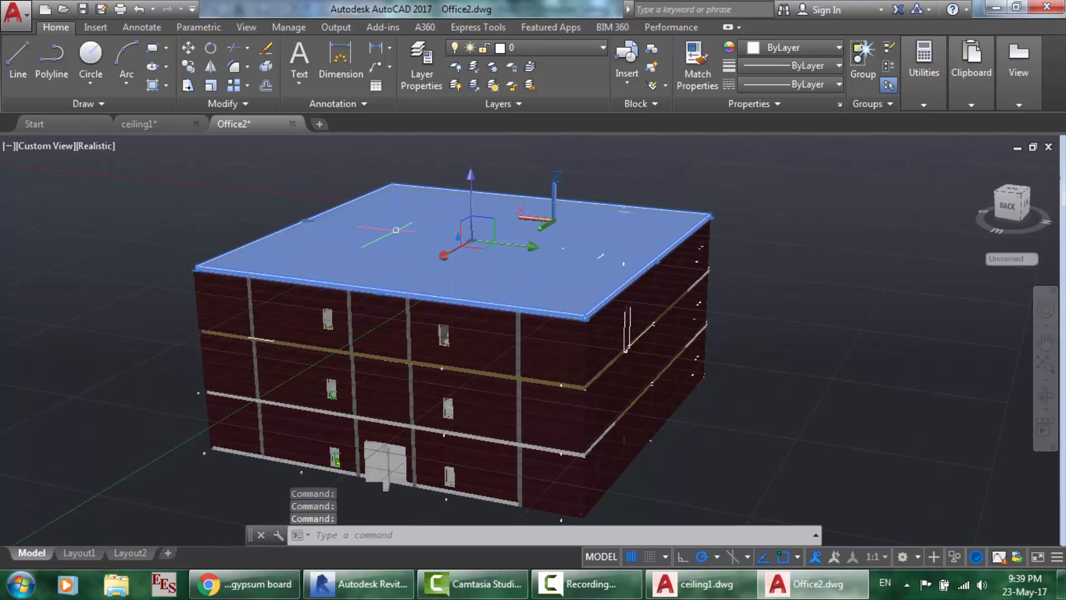
right_click(396, 231)
mouse_move(444, 257)
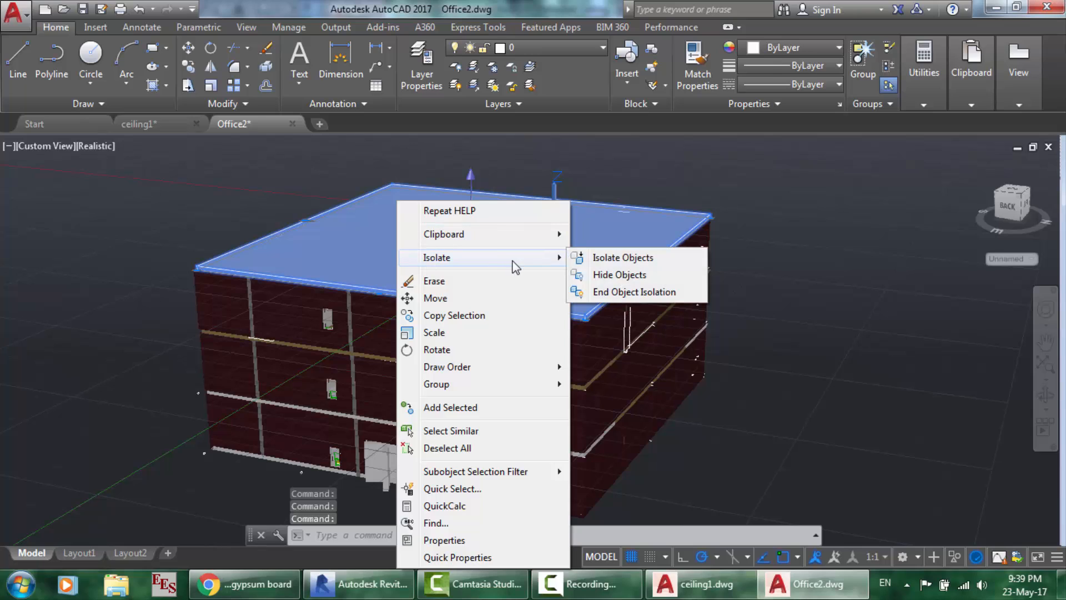
left_click(597, 276)
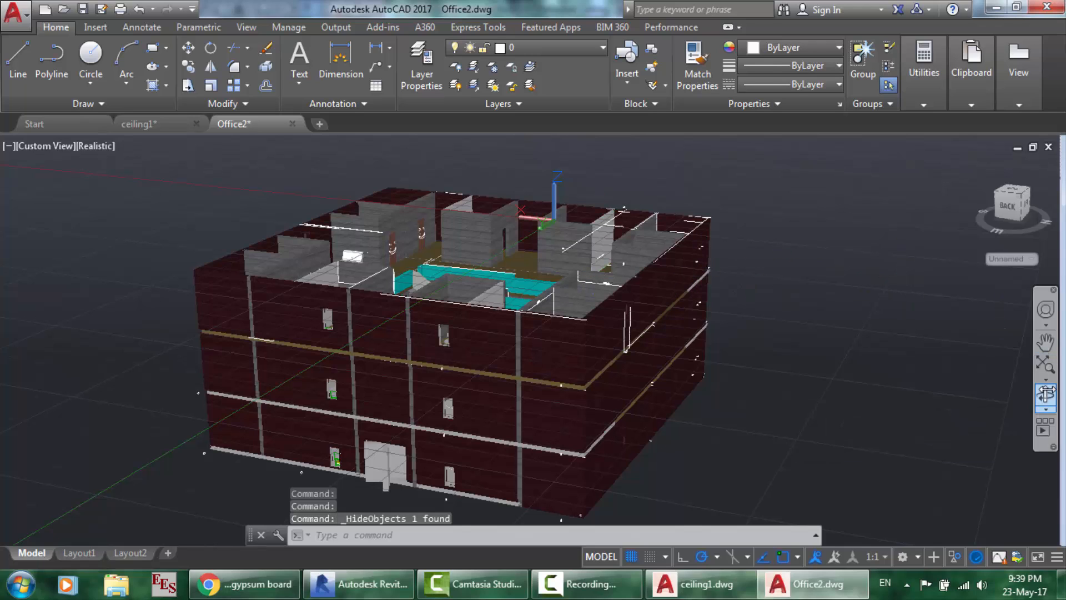
- Orbit the building through top-down, stair-wall and low exterior views
left_click(1046, 394)
left_click_drag(657, 302, 665, 329)
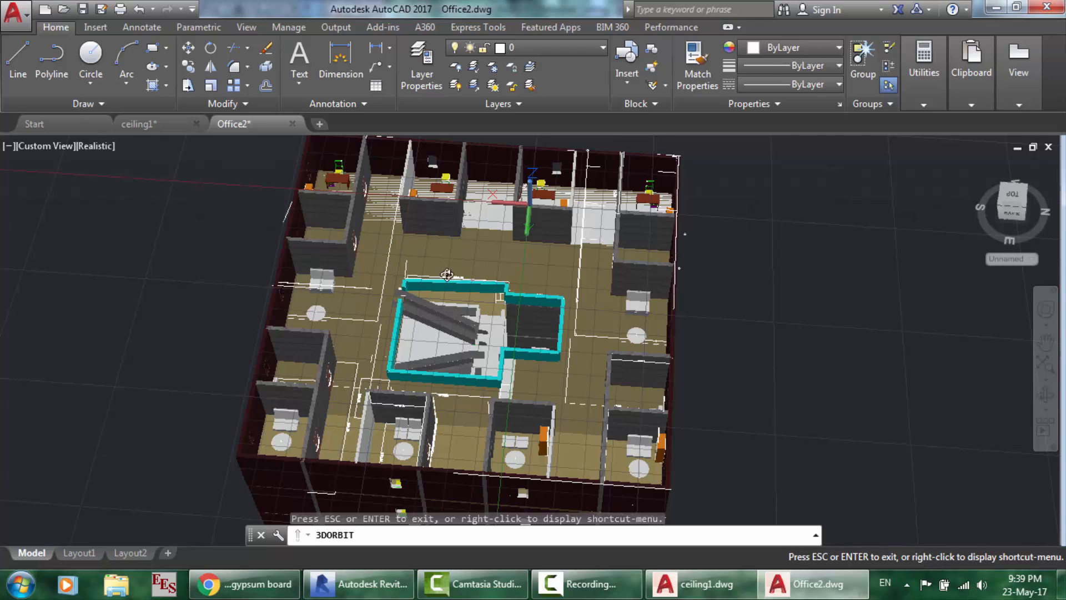
scroll(447, 274, "up", 4)
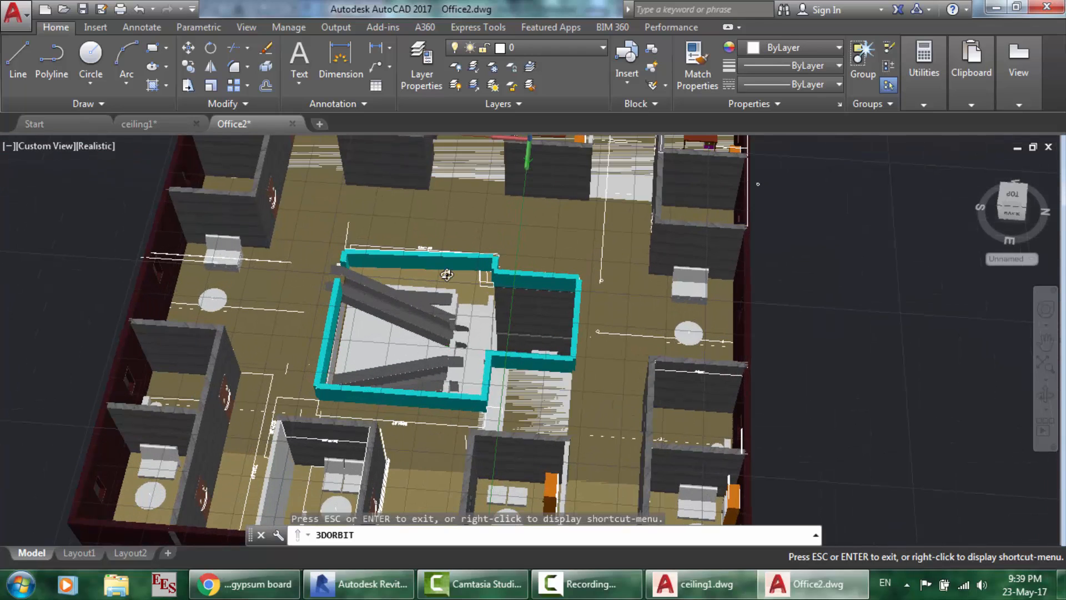
scroll(447, 274, "up", 2)
left_click_drag(447, 274, 465, 307)
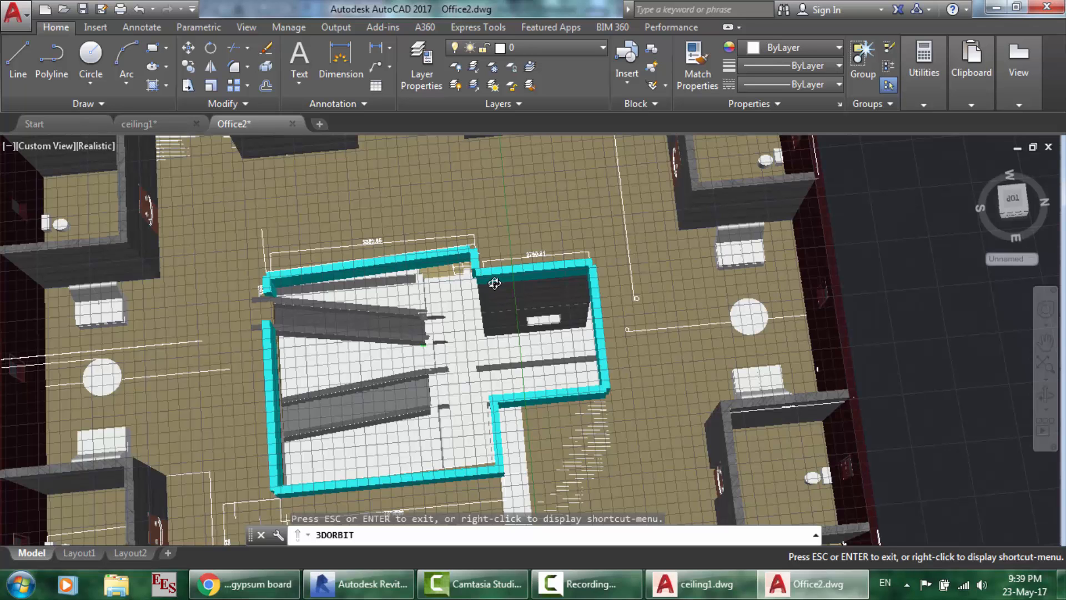
scroll(494, 283, "up", 1)
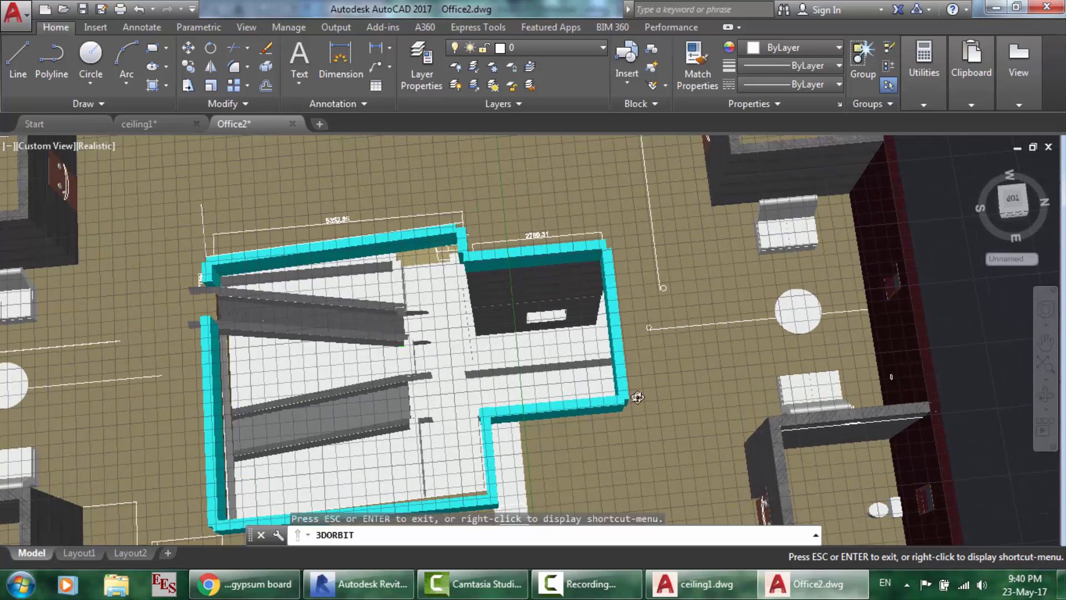
left_click_drag(393, 321, 430, 282)
scroll(430, 282, "down", 5)
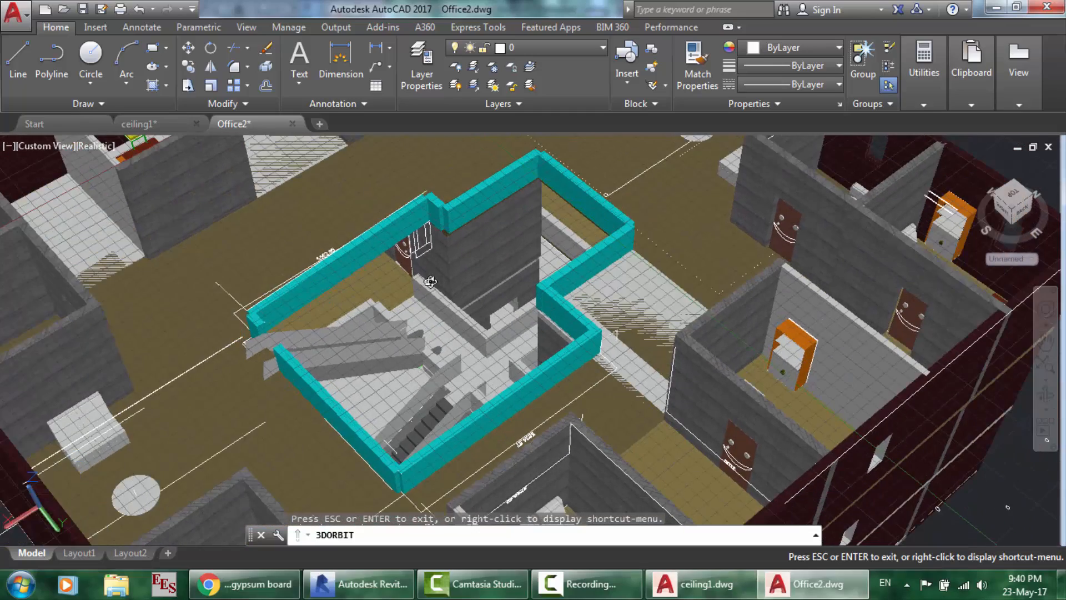
left_click_drag(523, 384, 583, 298)
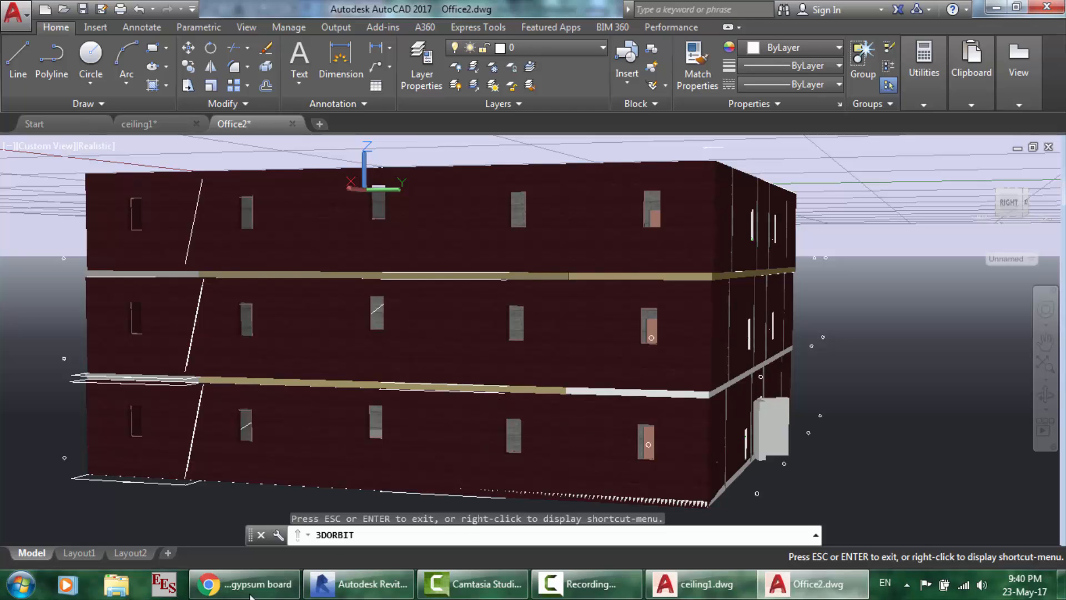
- Return to ceiling1.dwg, end the orbit, then switch back to the Revit project
left_click(699, 594)
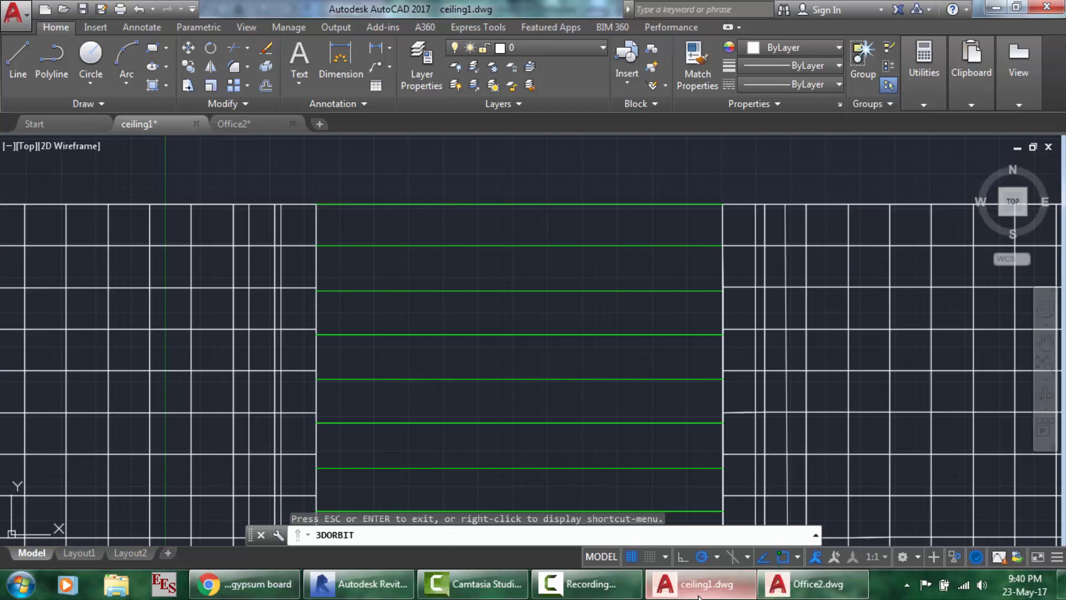
key("Escape")
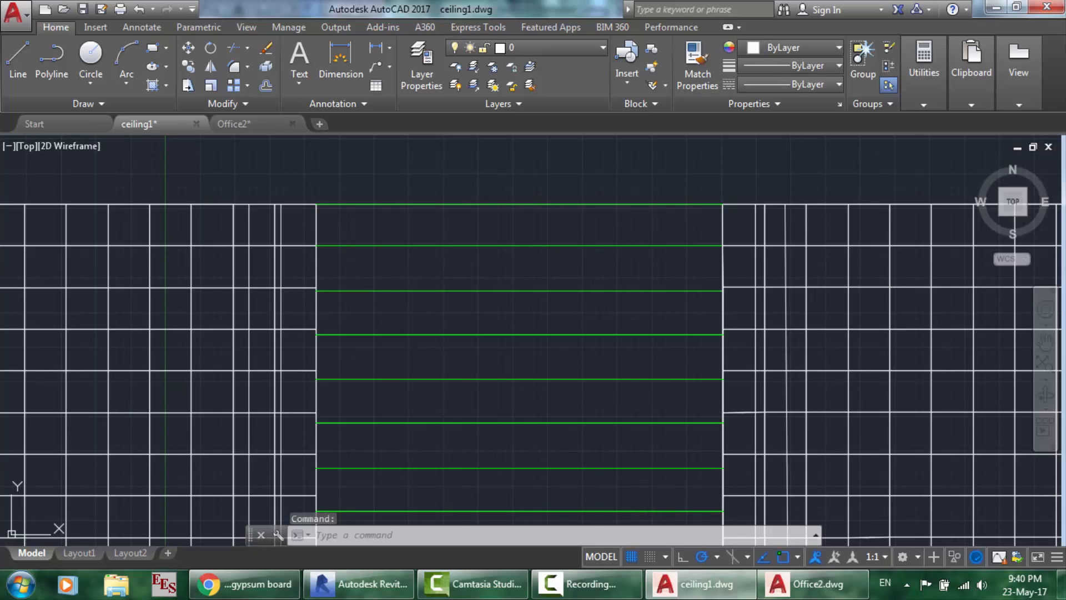
left_click(632, 317)
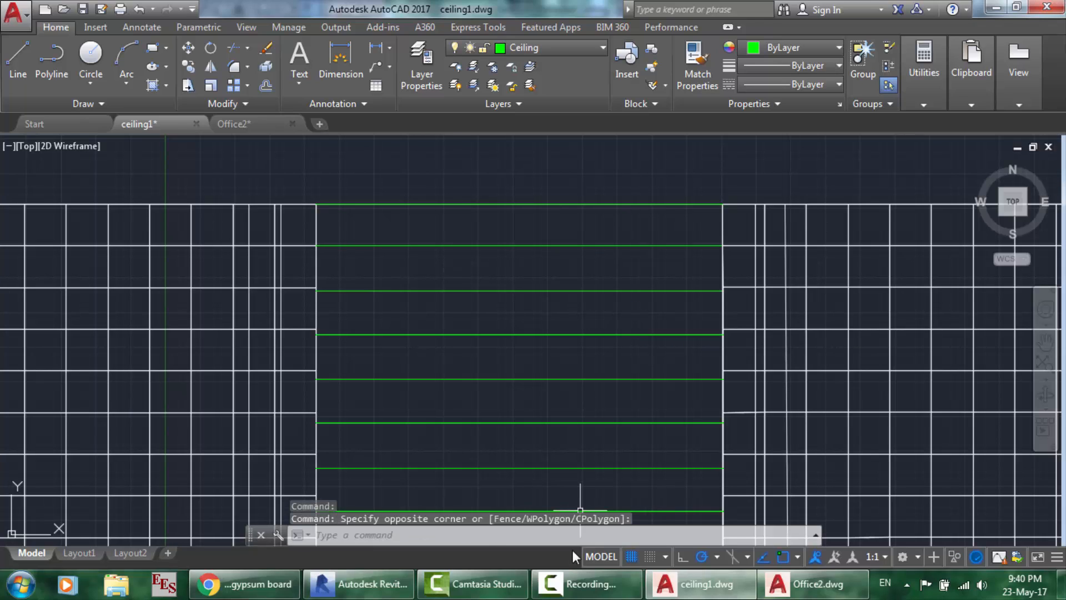
left_click(360, 584)
scroll(578, 279, "down", 5)
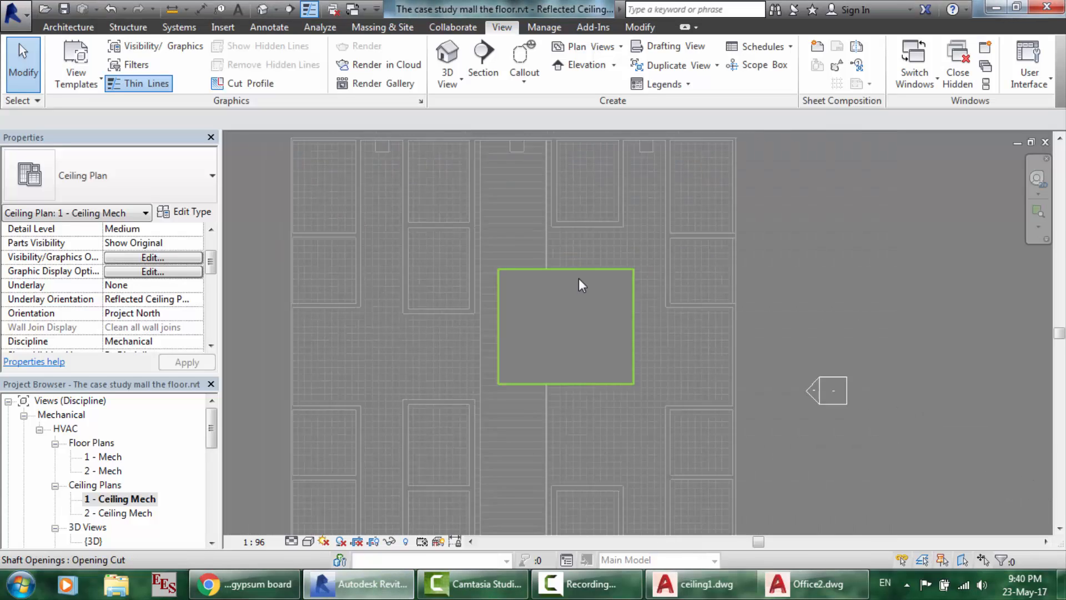
scroll(649, 209, "up", 2)
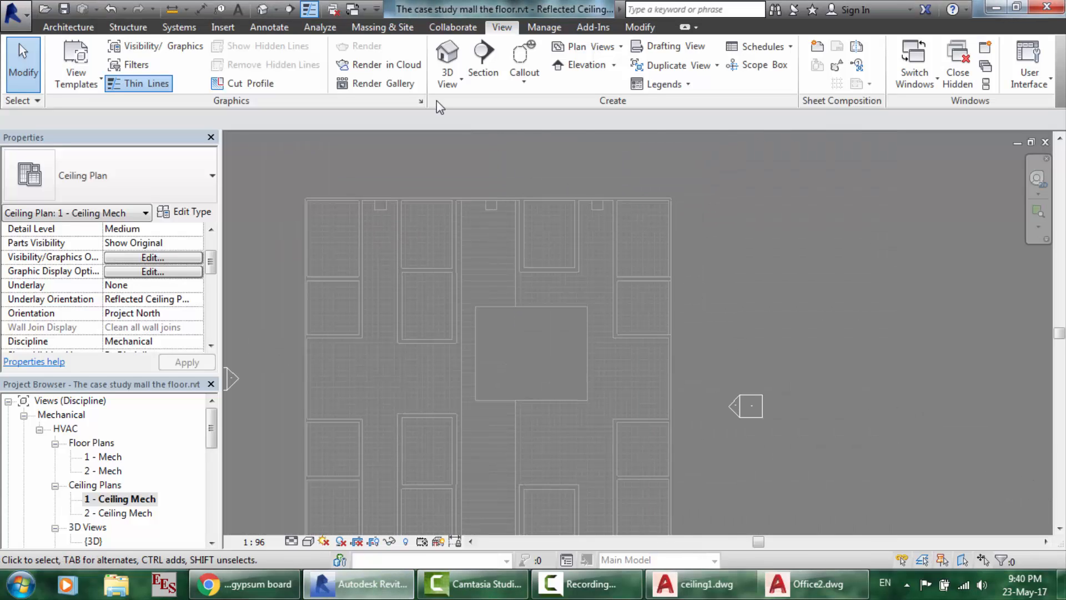
left_click(261, 10)
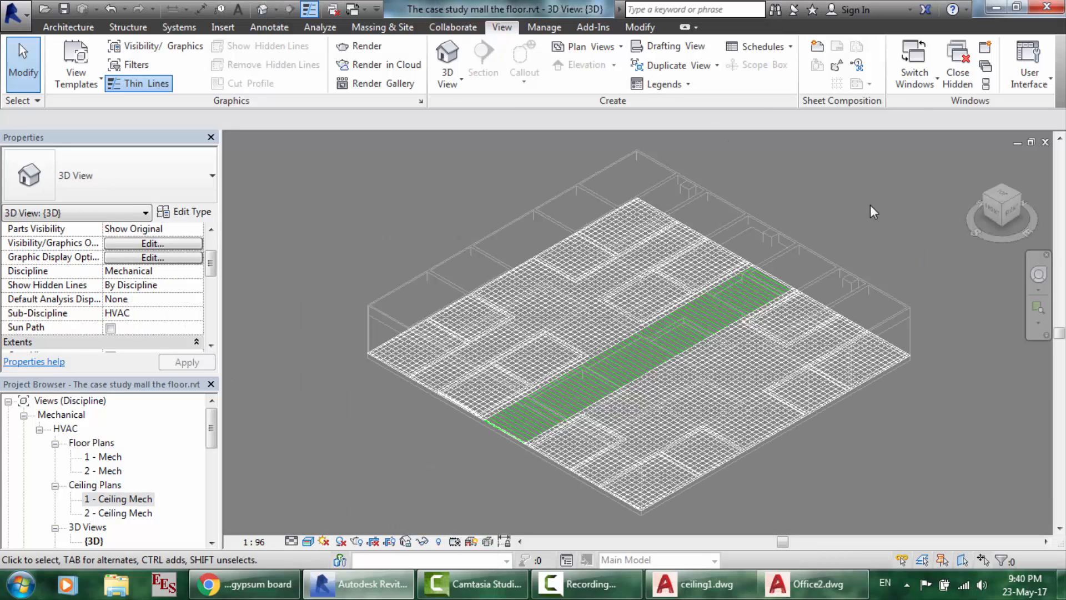
left_click(591, 585)
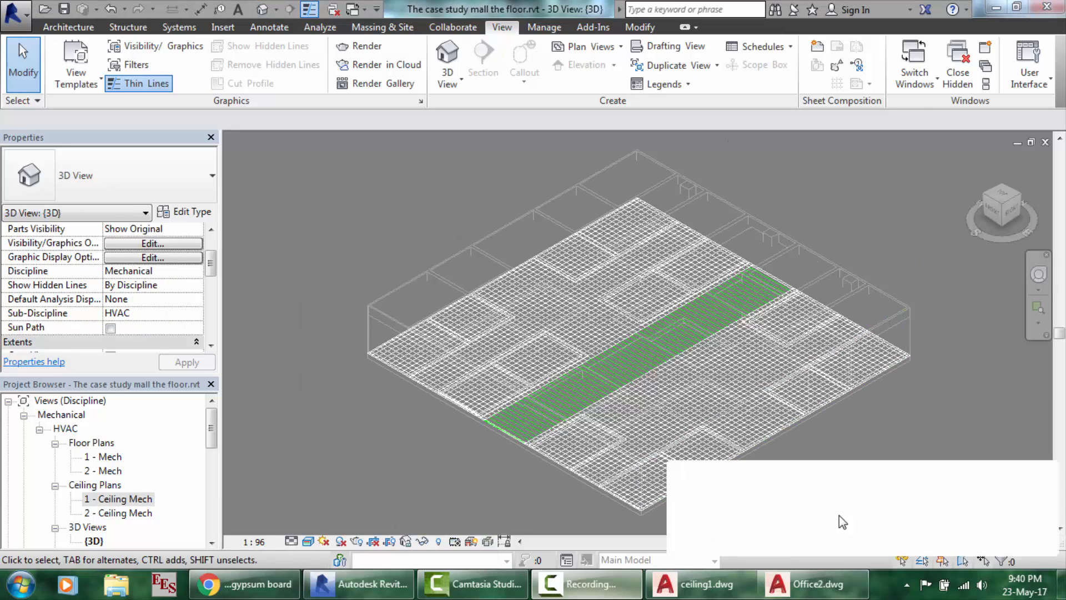
left_click(991, 515)
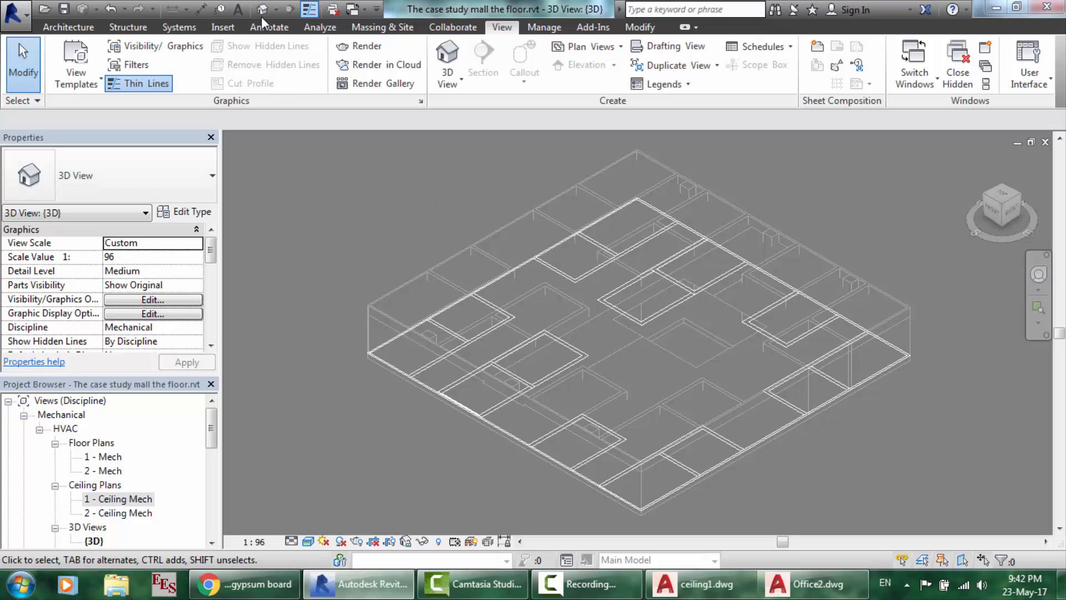
double_click(119, 499)
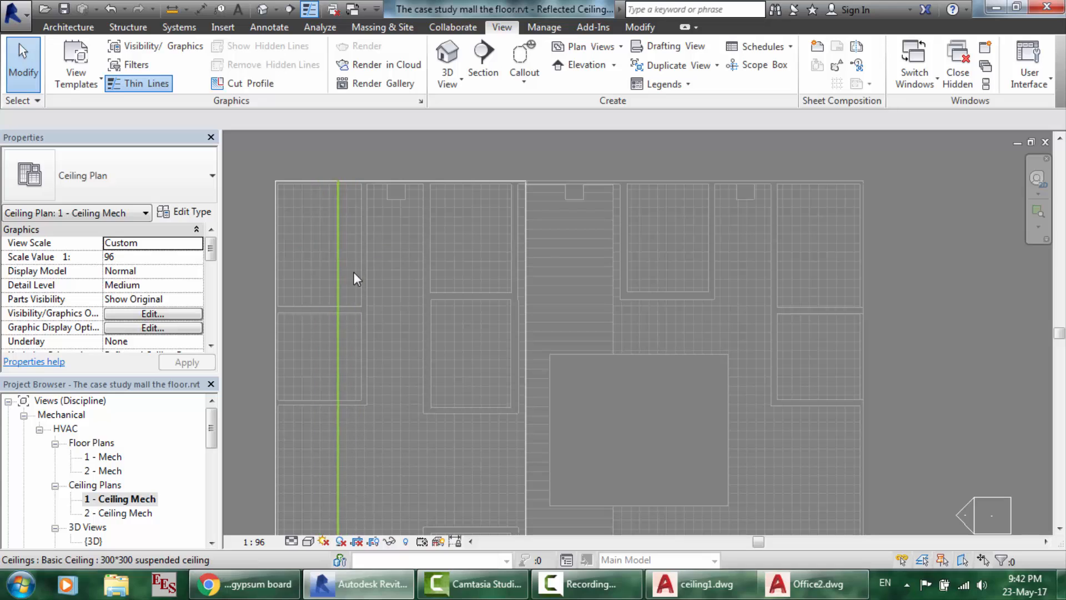
- Set the left suspended ceiling's Height Offset From Level to 2000
left_click(334, 246)
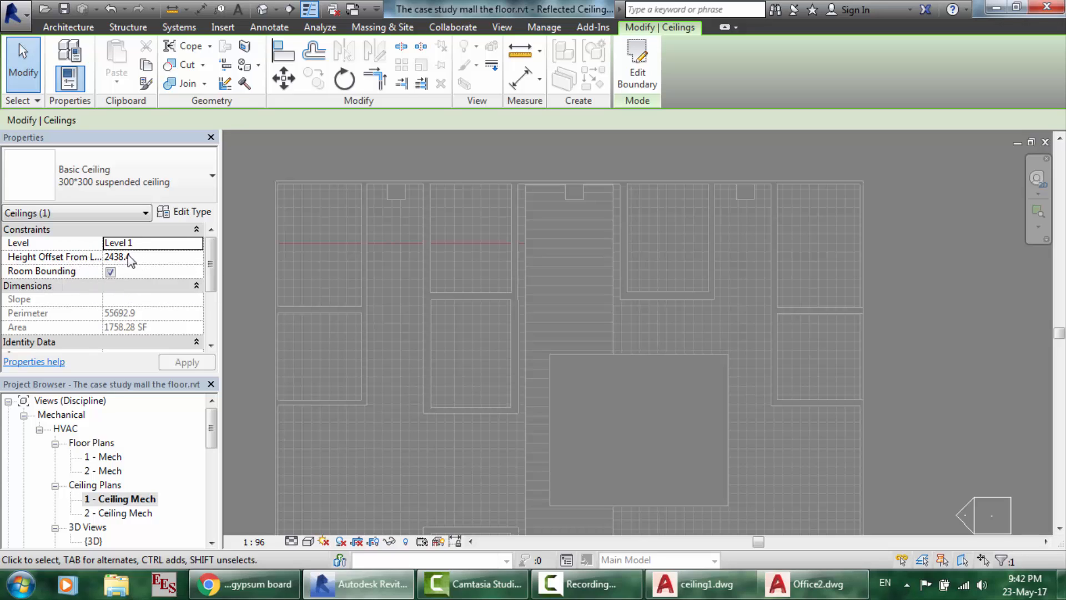
left_click(85, 255)
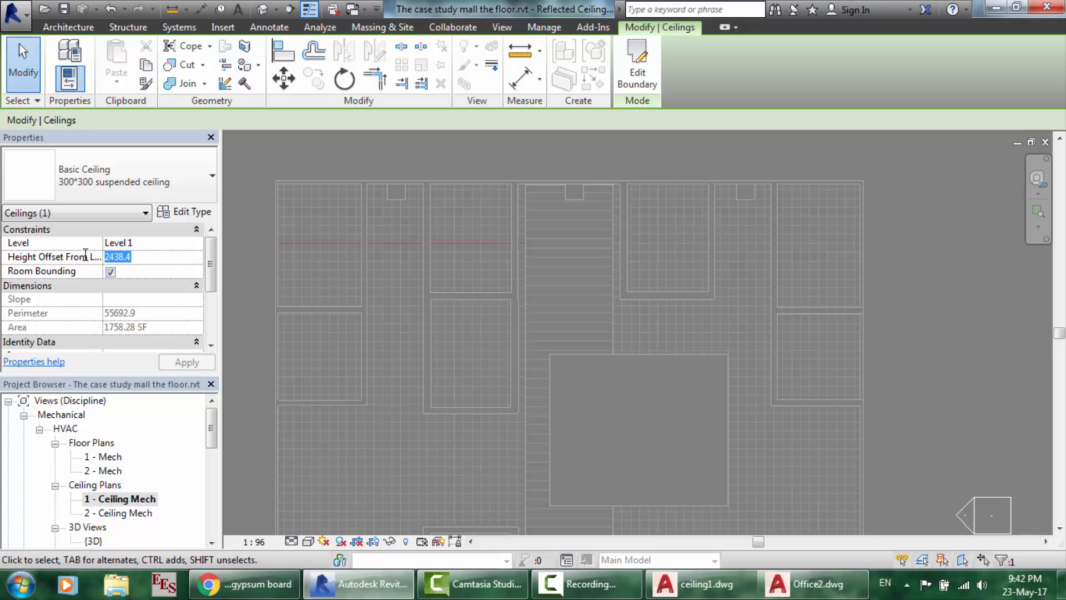
type("2000")
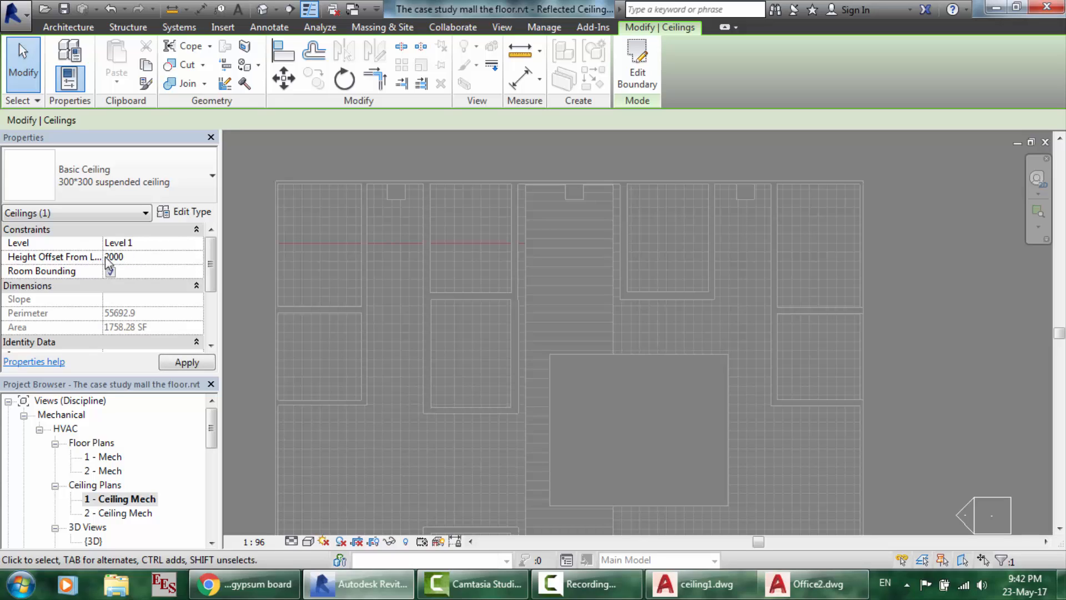
left_click(191, 365)
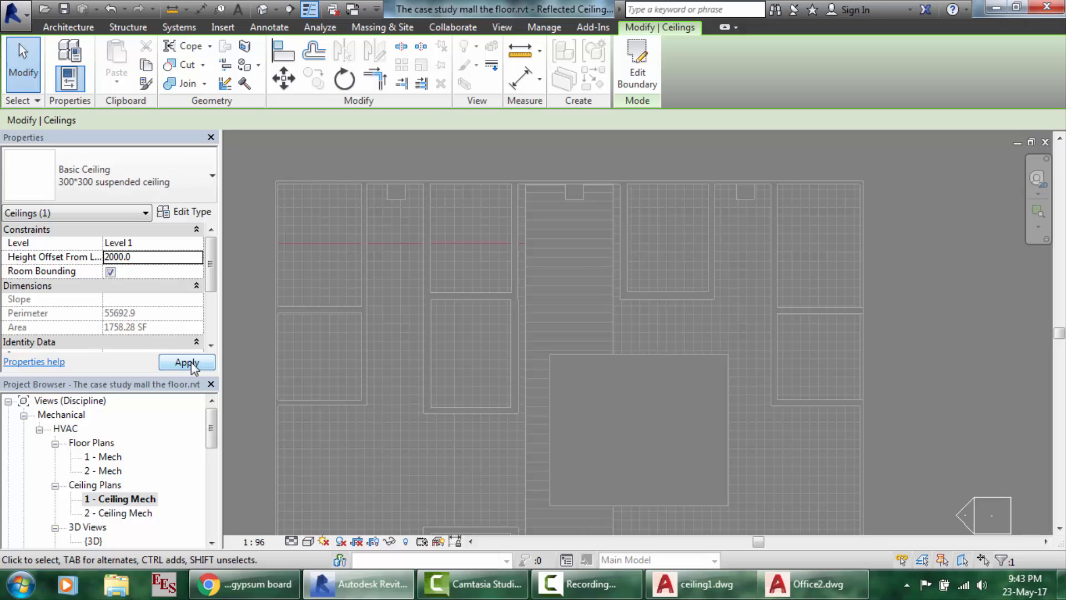
- Set the central 2924.4*300 strip ceiling's height offset to 2000 and finish edit mode
left_click(583, 268)
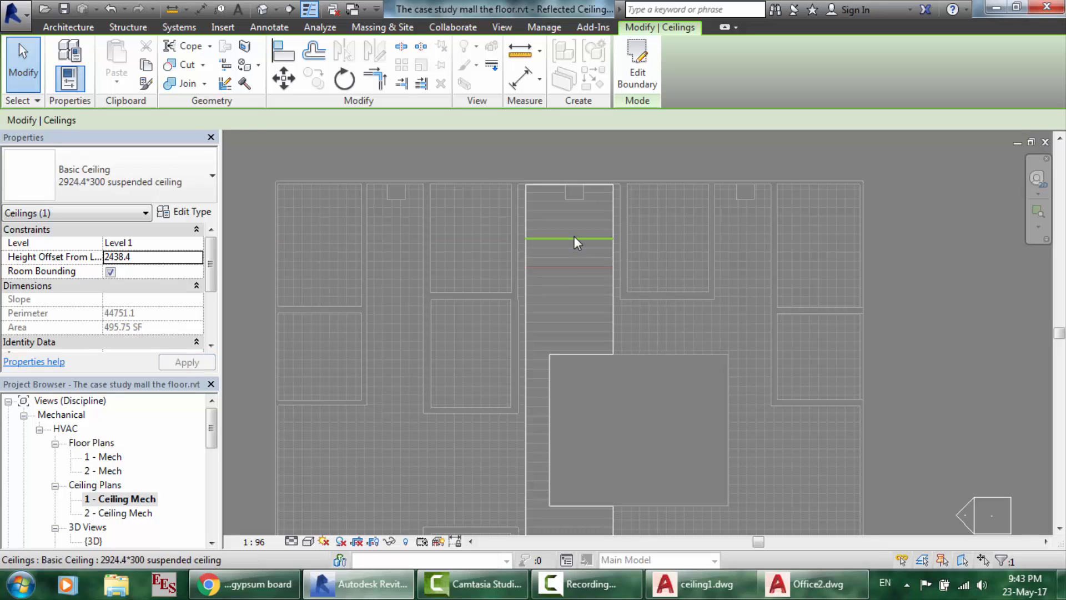
double_click(544, 238)
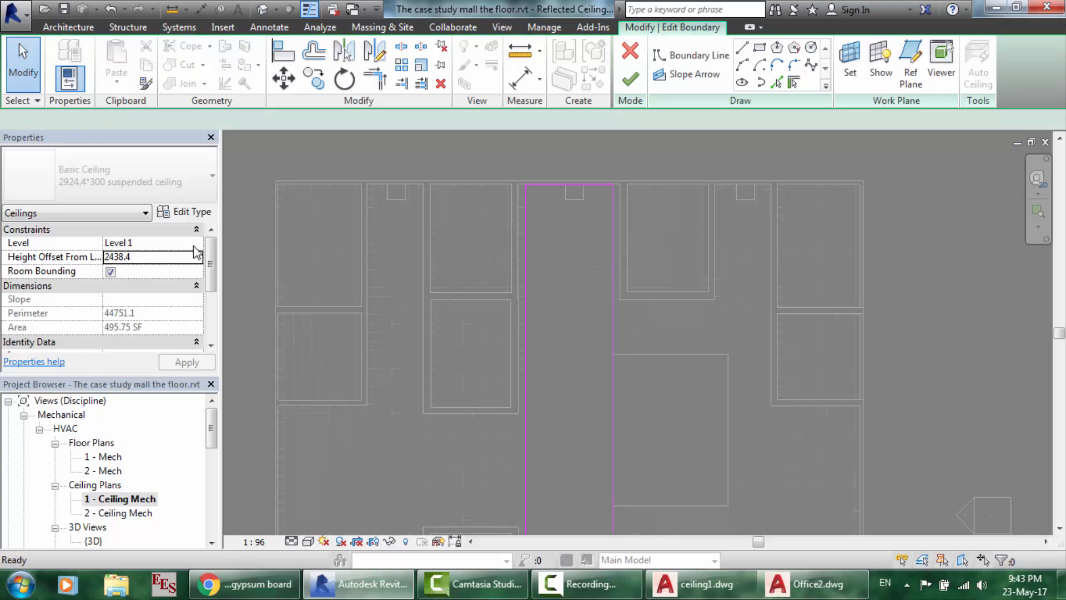
left_click(144, 258)
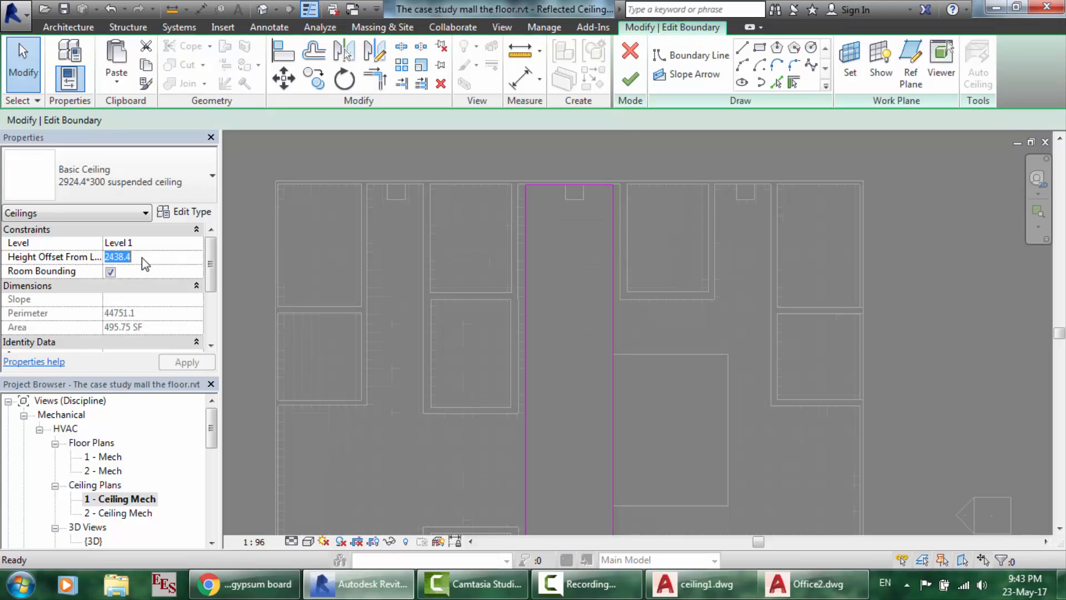
type("2000")
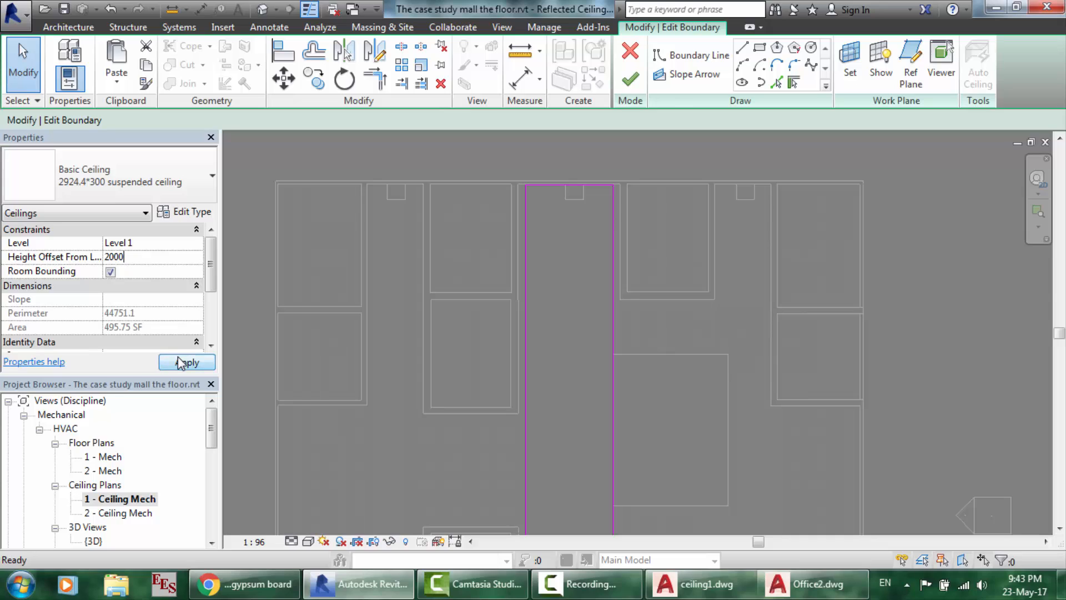
left_click(178, 358)
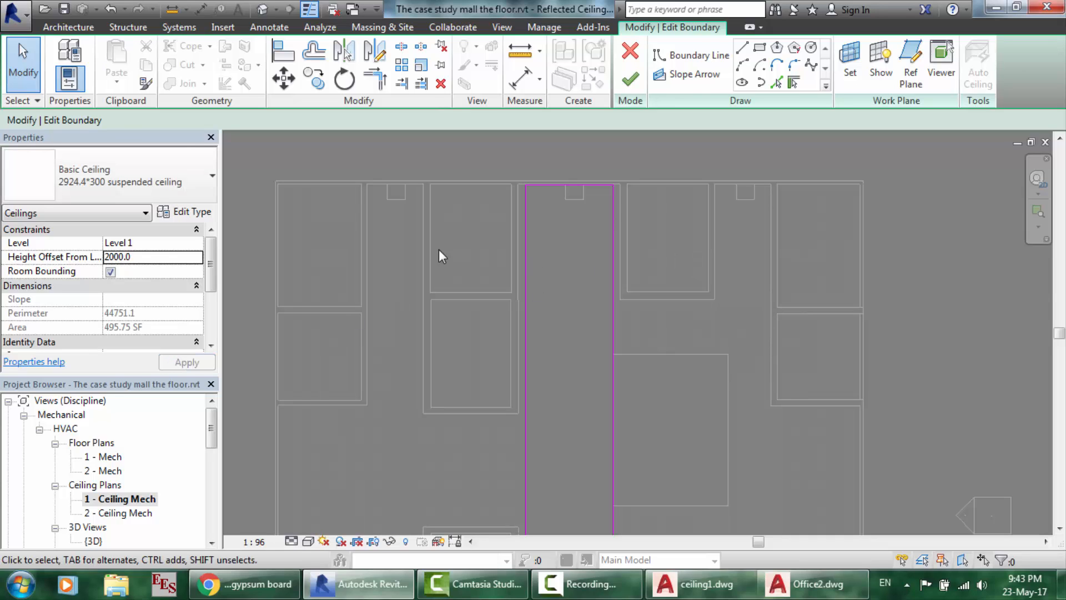
left_click(630, 79)
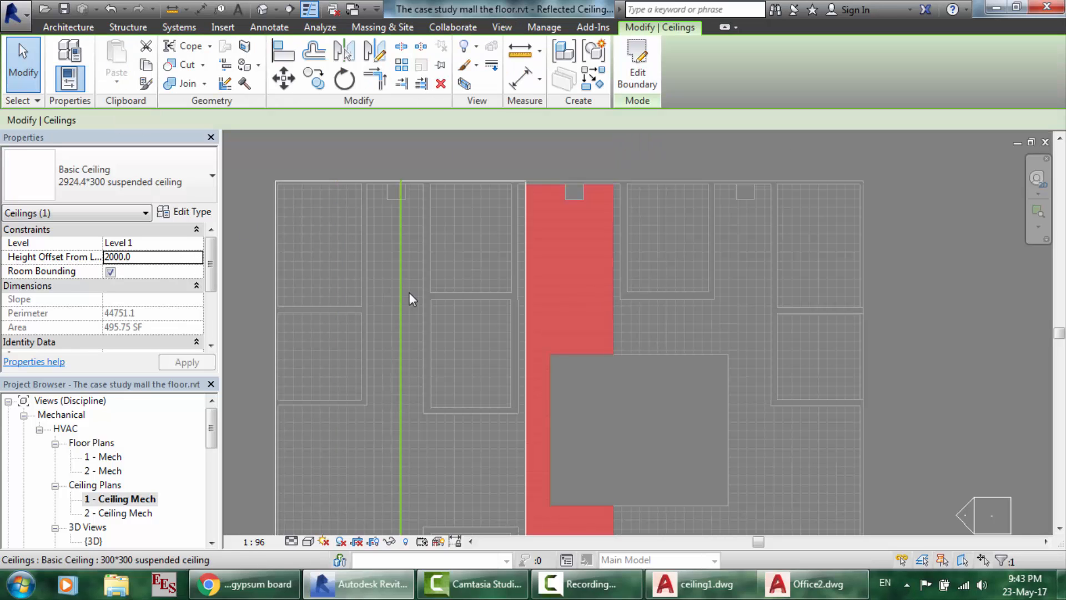
- Check the left ceiling, then set the right suspended ceiling's height offset to 2000
left_click(495, 247)
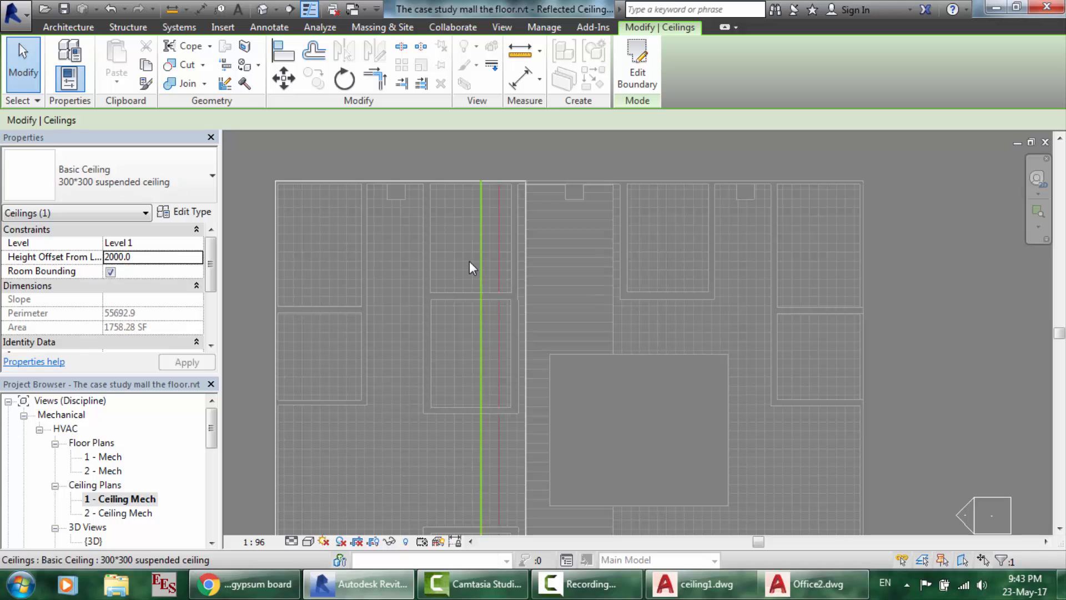
left_click(364, 281)
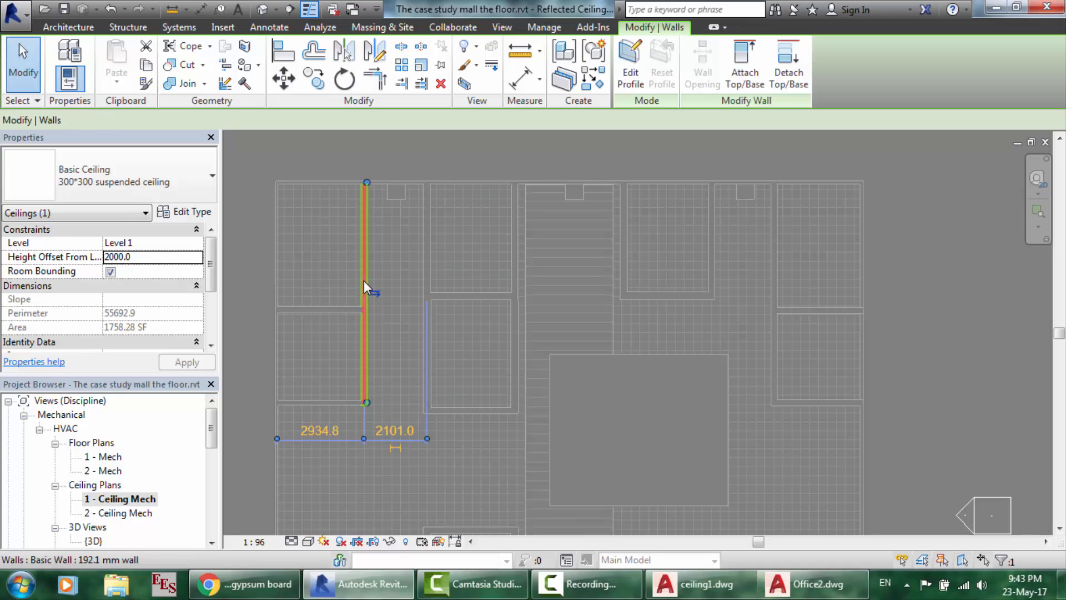
left_click(333, 277)
left_click(724, 316)
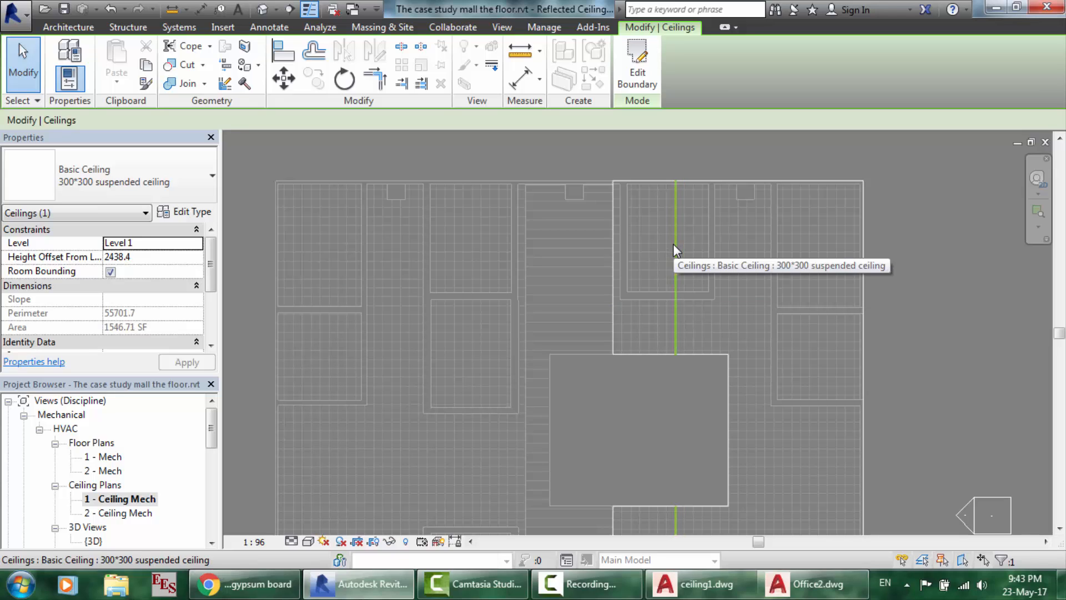
left_click(145, 260)
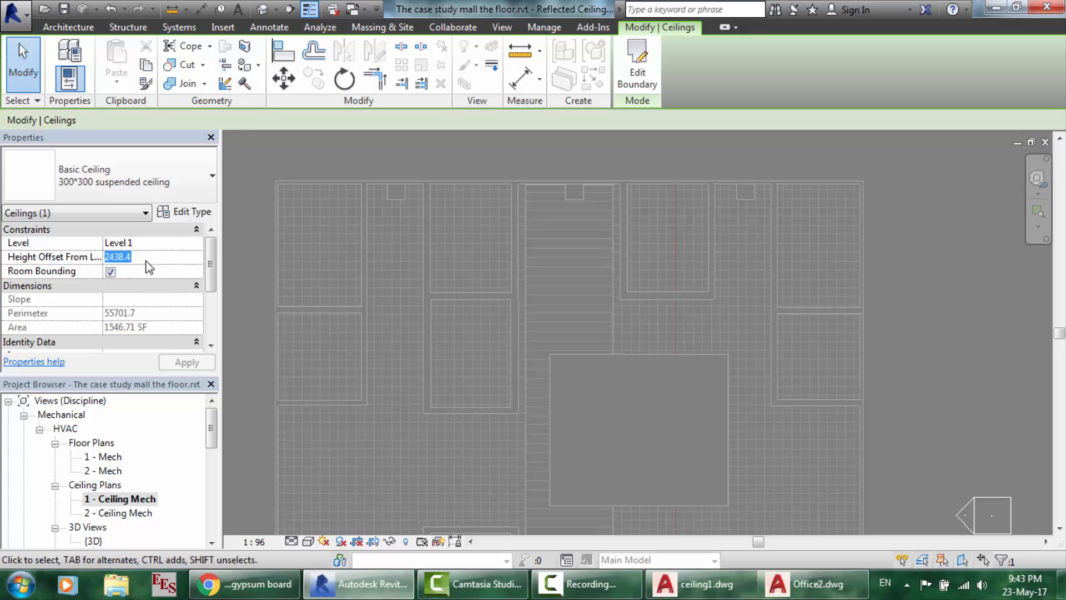
type("2000")
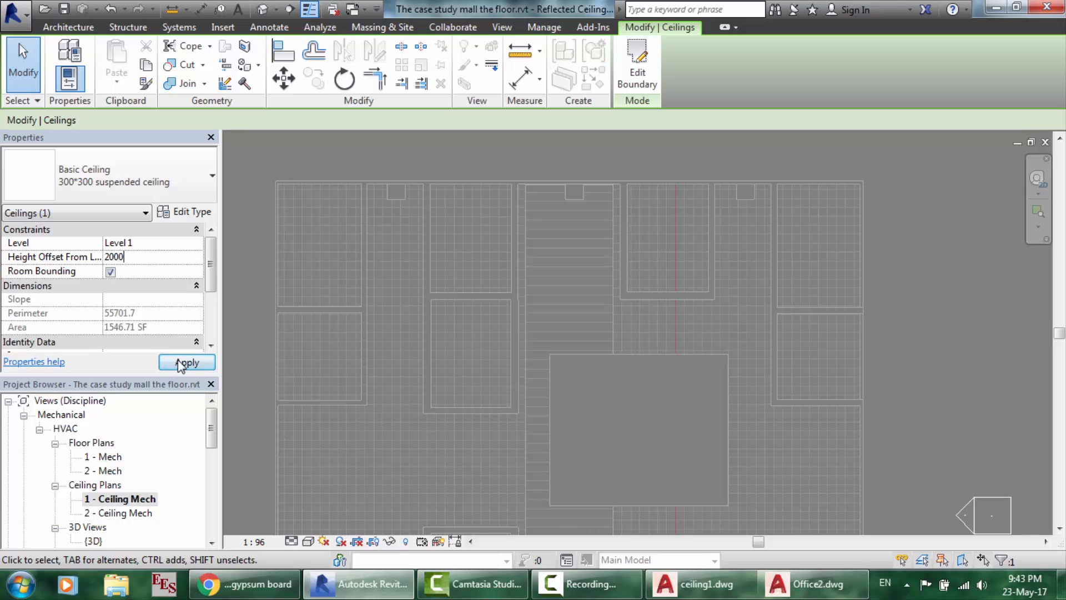
left_click(178, 362)
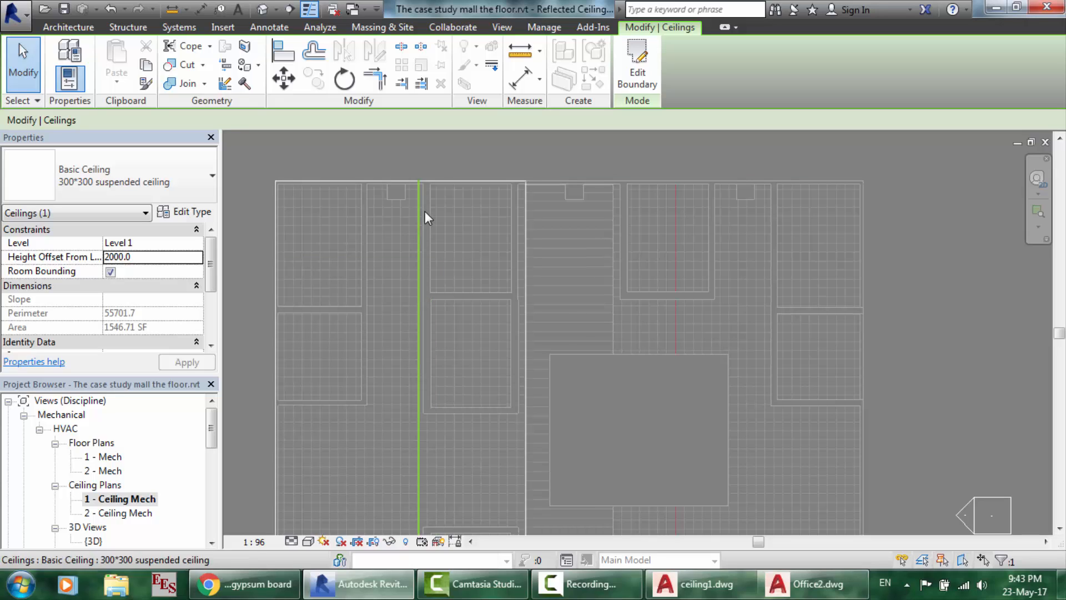
- Open the default {3D} view, zoom in, and switch to the ViewCube's Top view
left_click(263, 10)
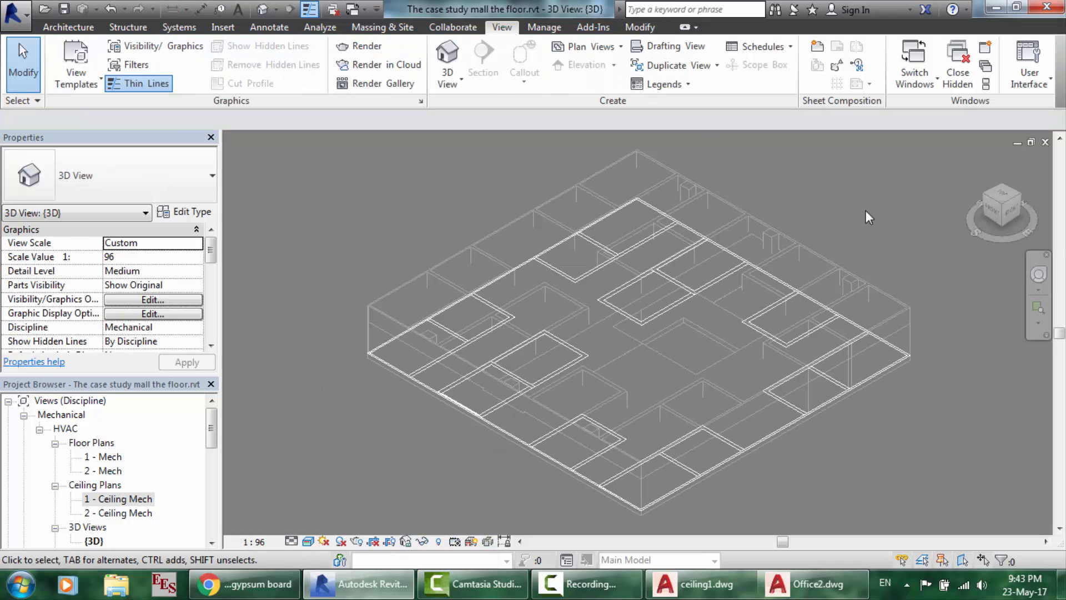
scroll(888, 438, "up", 3)
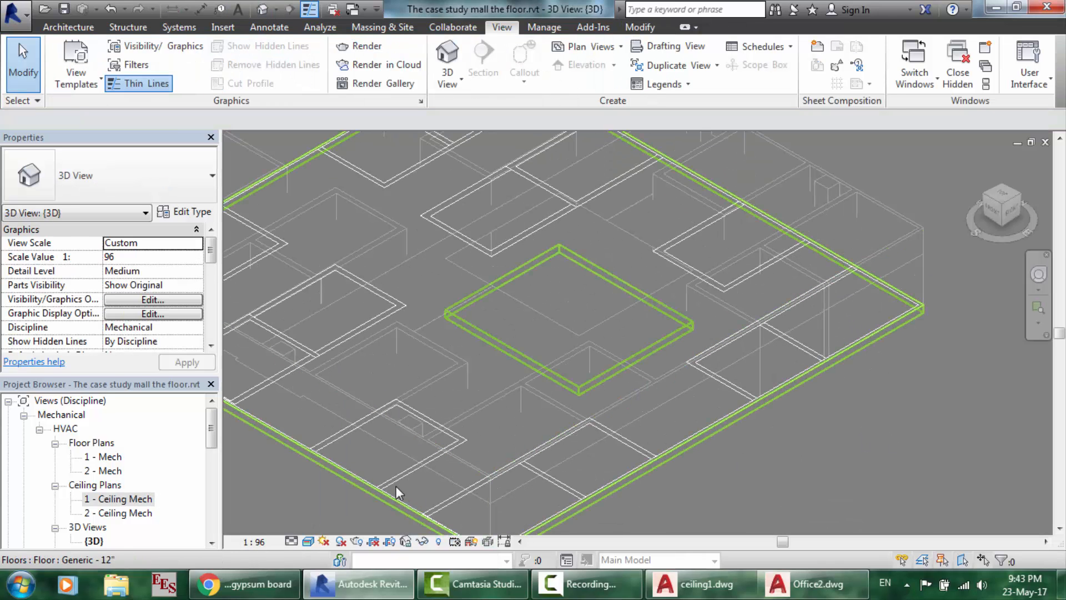
scroll(380, 463, "up", 2)
scroll(380, 463, "up", 2)
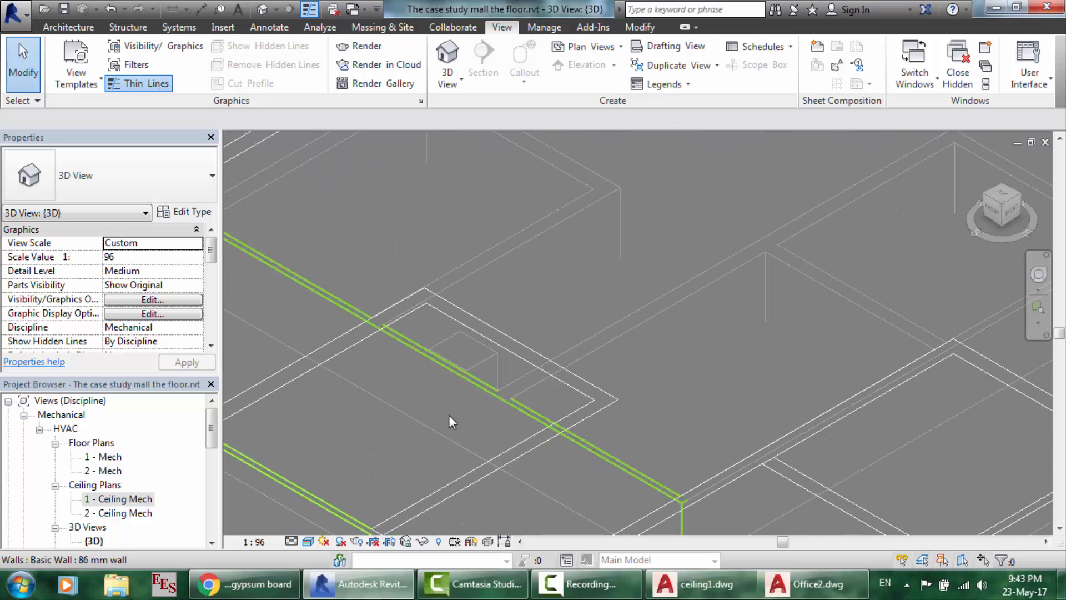
scroll(874, 247, "down", 6)
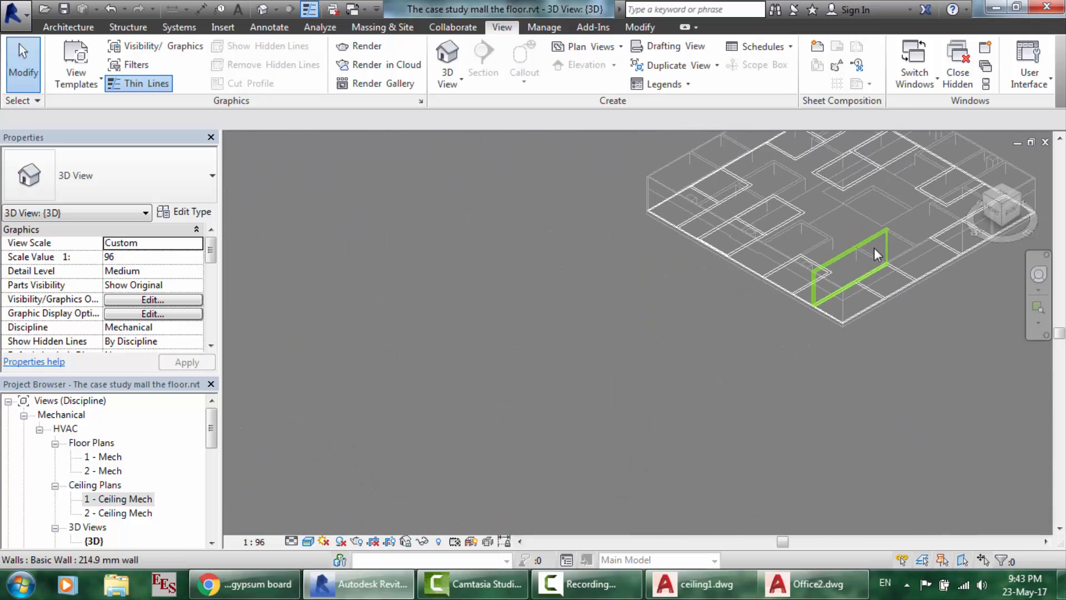
left_click(1002, 197)
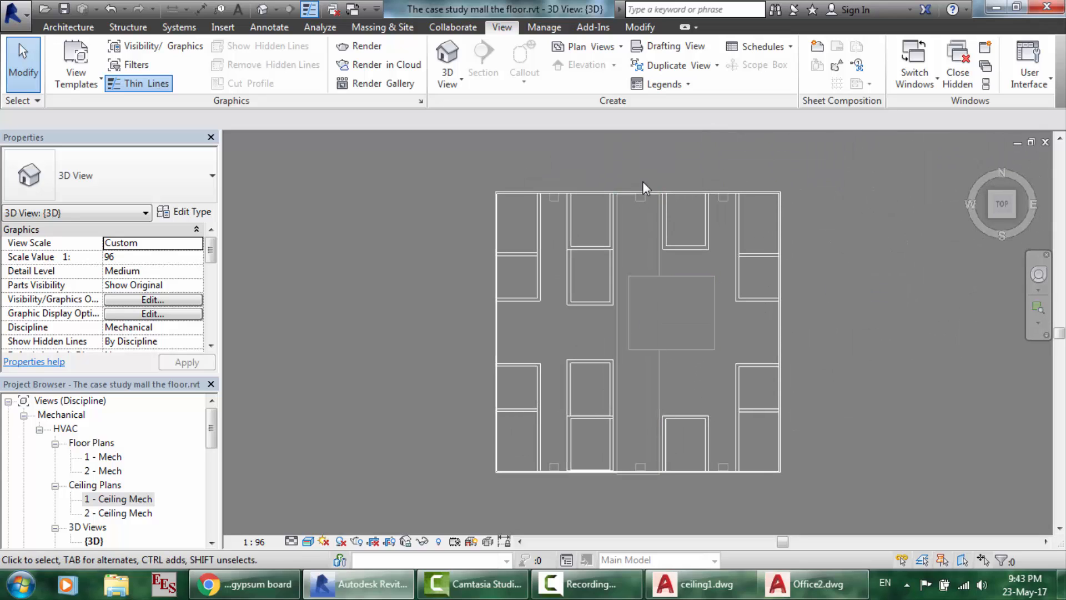
double_click(102, 529)
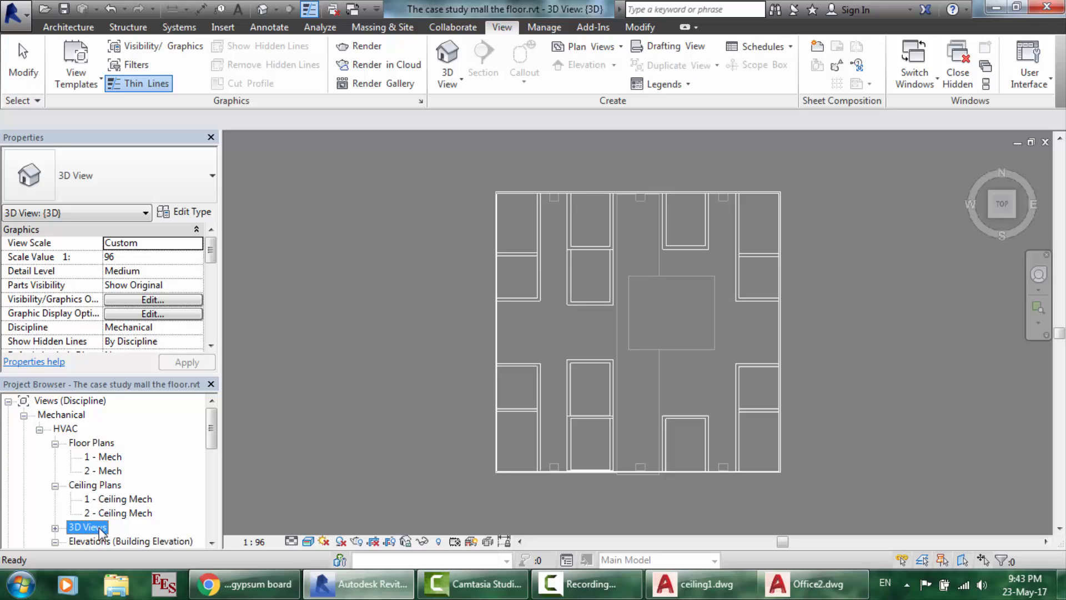
double_click(100, 528)
scroll(98, 542, "down", 1)
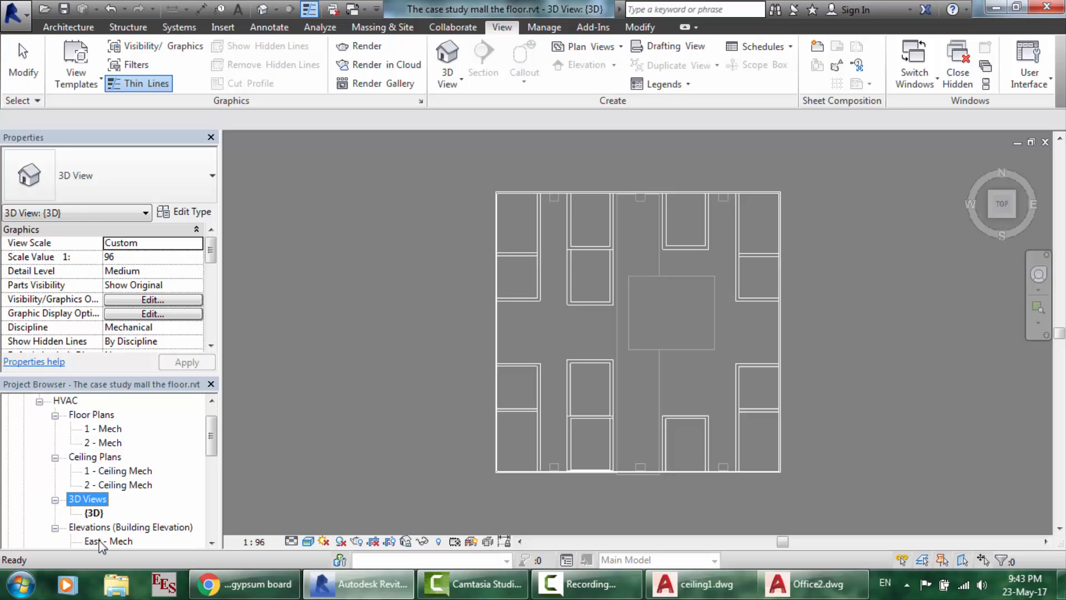
double_click(99, 541)
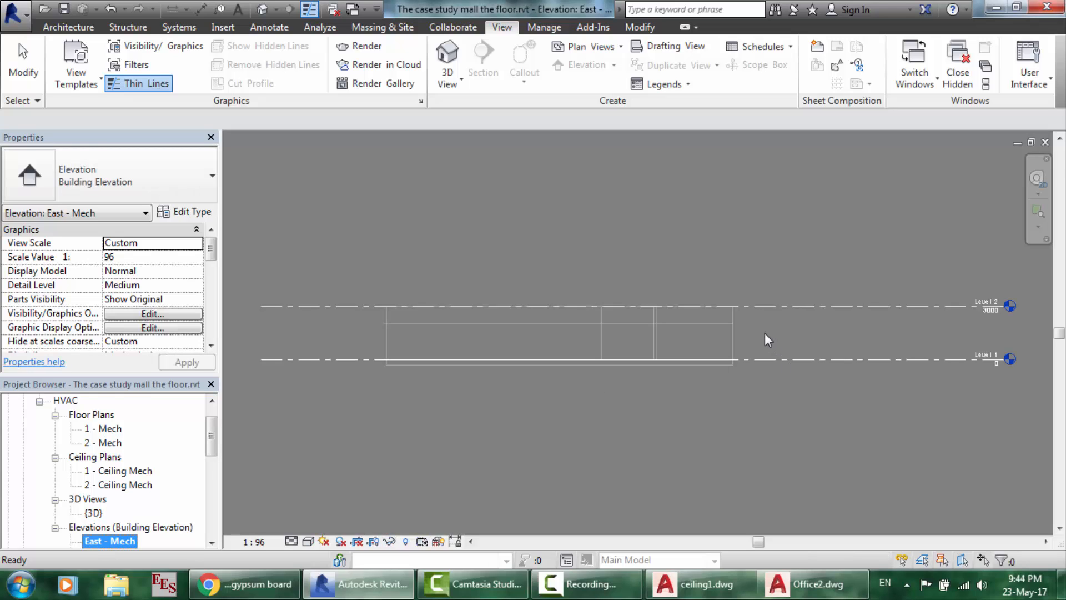
scroll(765, 332, "up", 2)
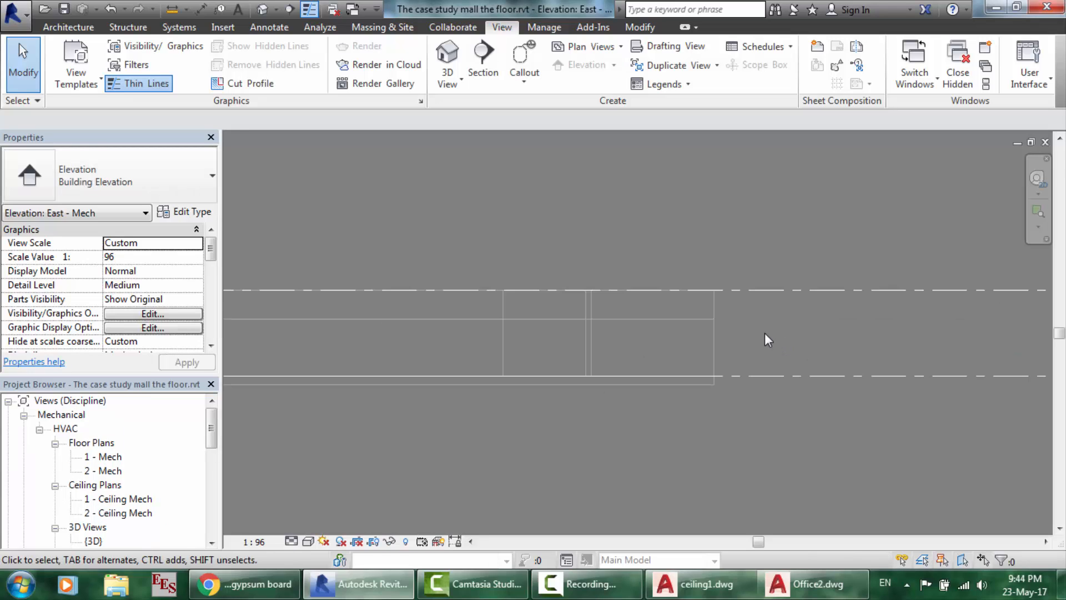
scroll(764, 332, "up", 1)
scroll(764, 332, "up", 1)
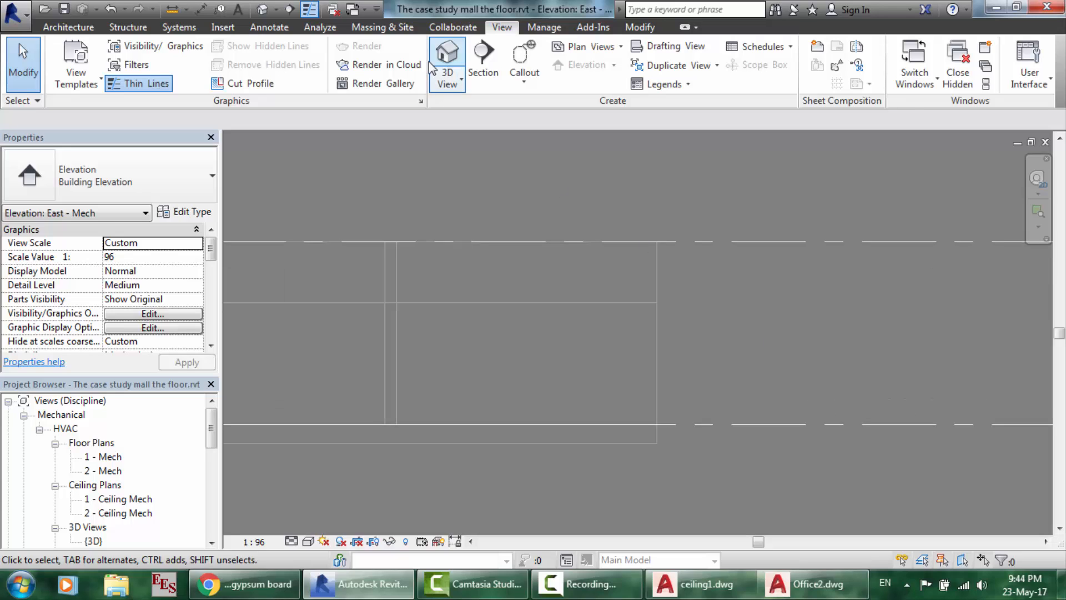
left_click(174, 15)
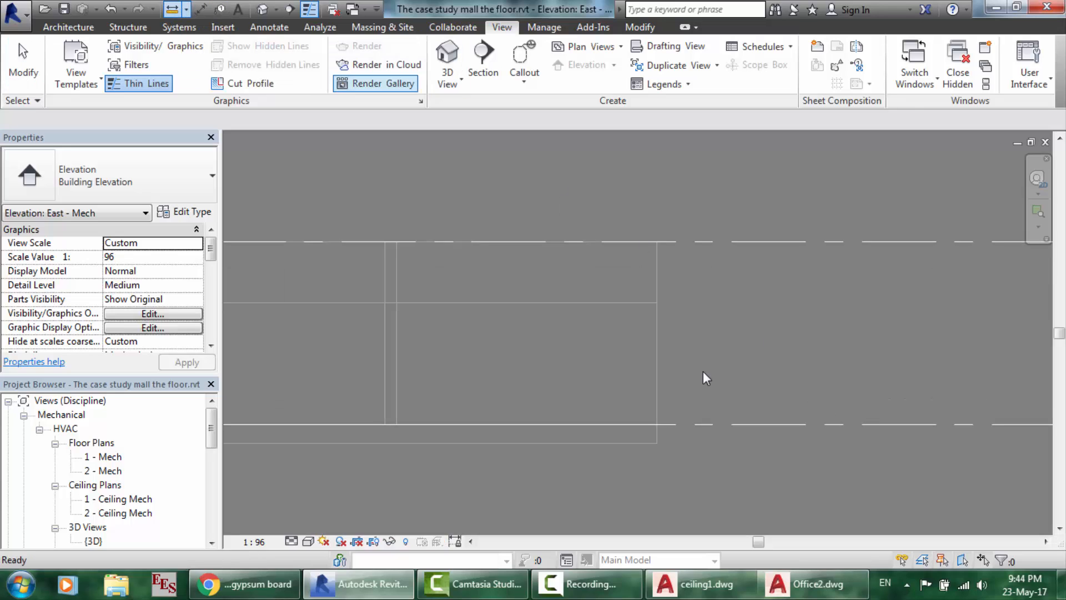
left_click(657, 443)
left_click(656, 303)
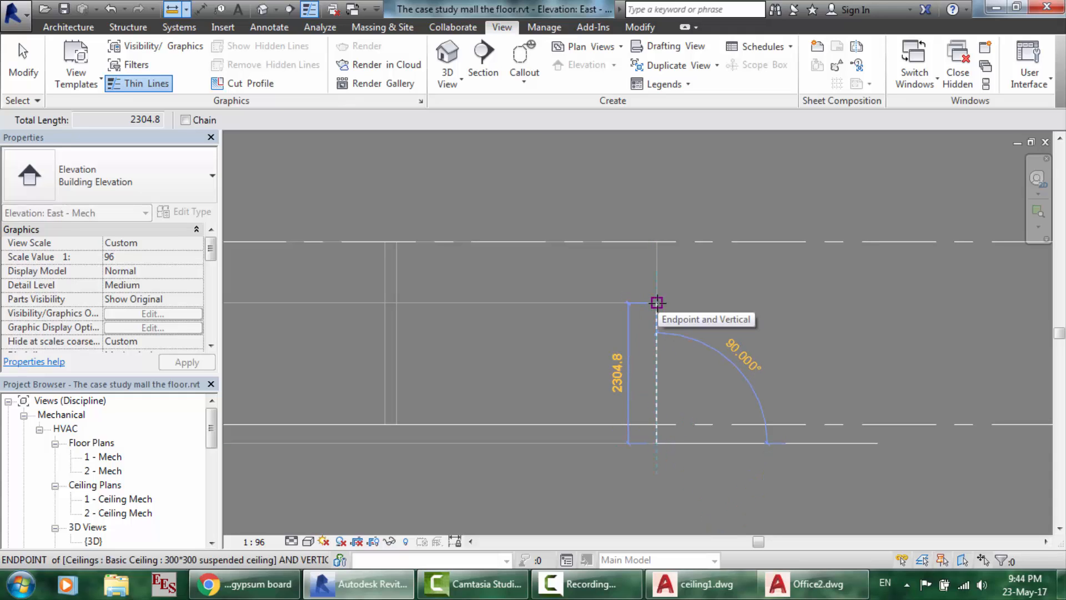
left_click(657, 303)
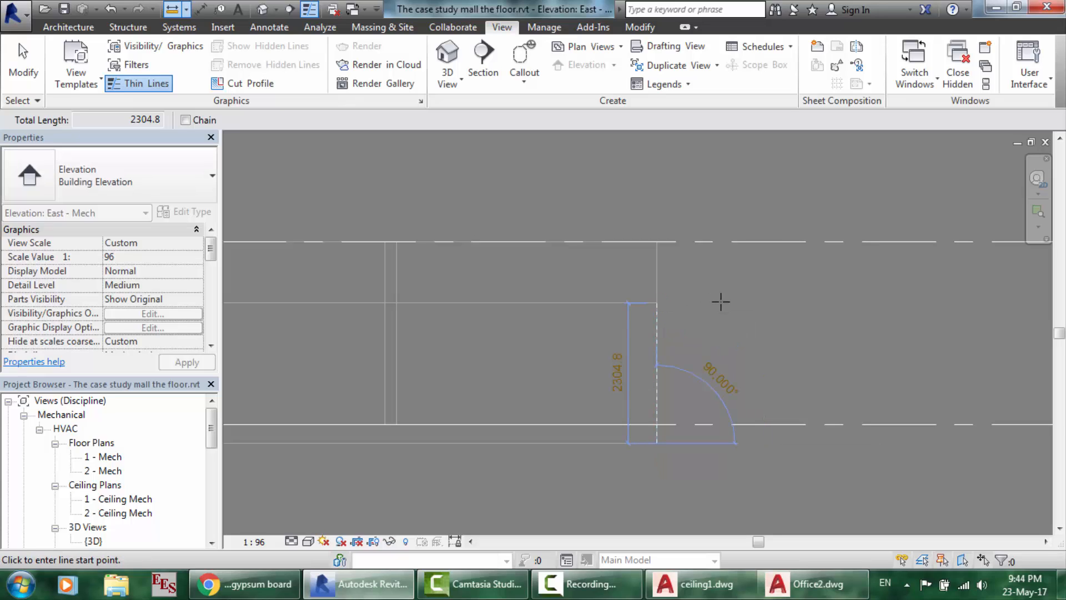
left_click(657, 242)
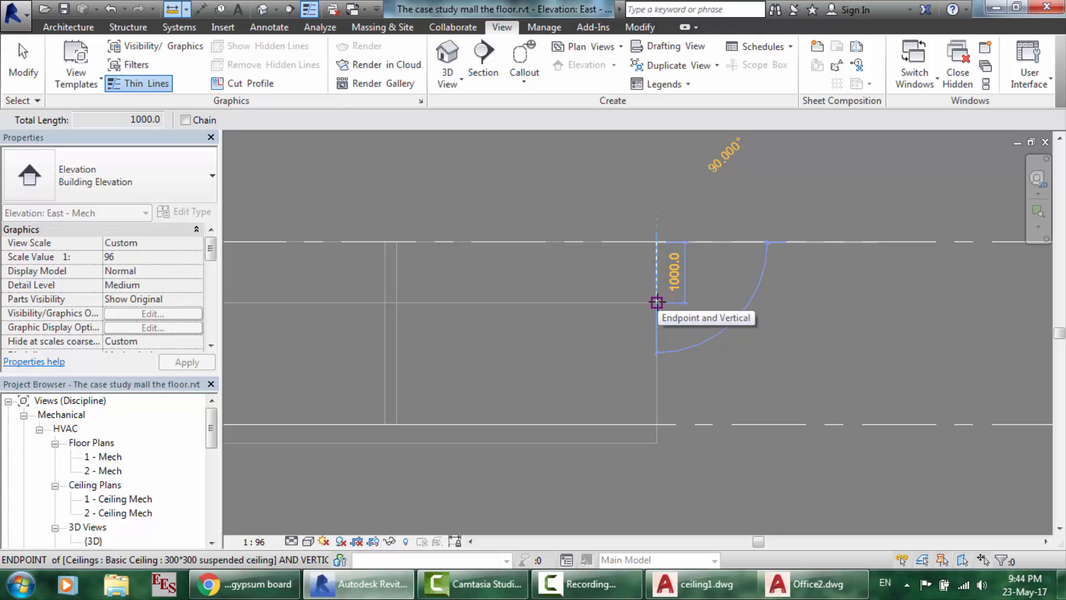
key("Escape")
key("Escape")
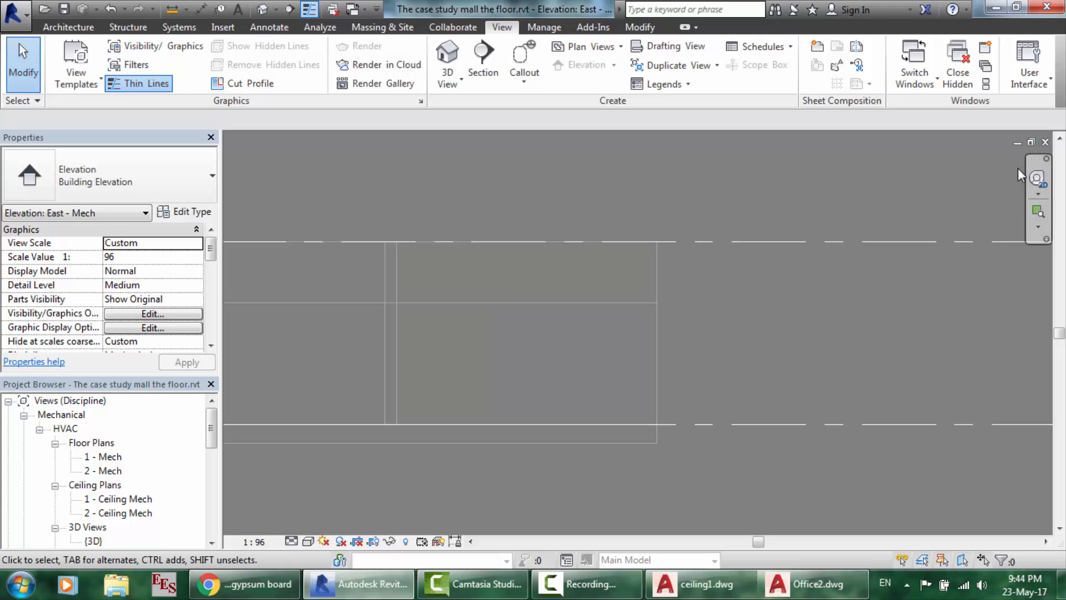
left_click(1034, 181)
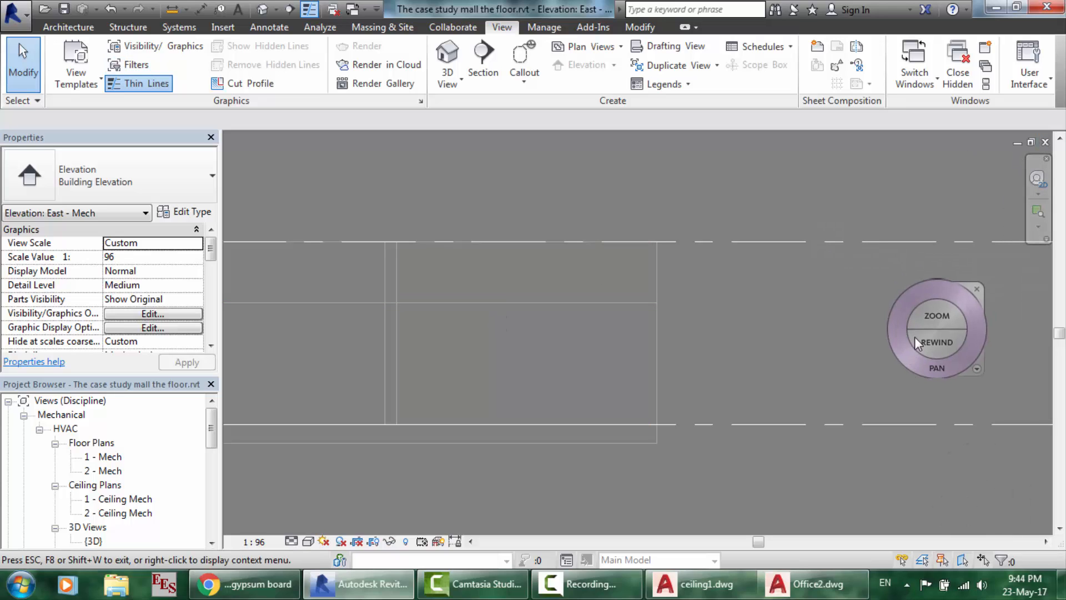
left_click(934, 365)
left_click_drag(723, 286, 723, 320)
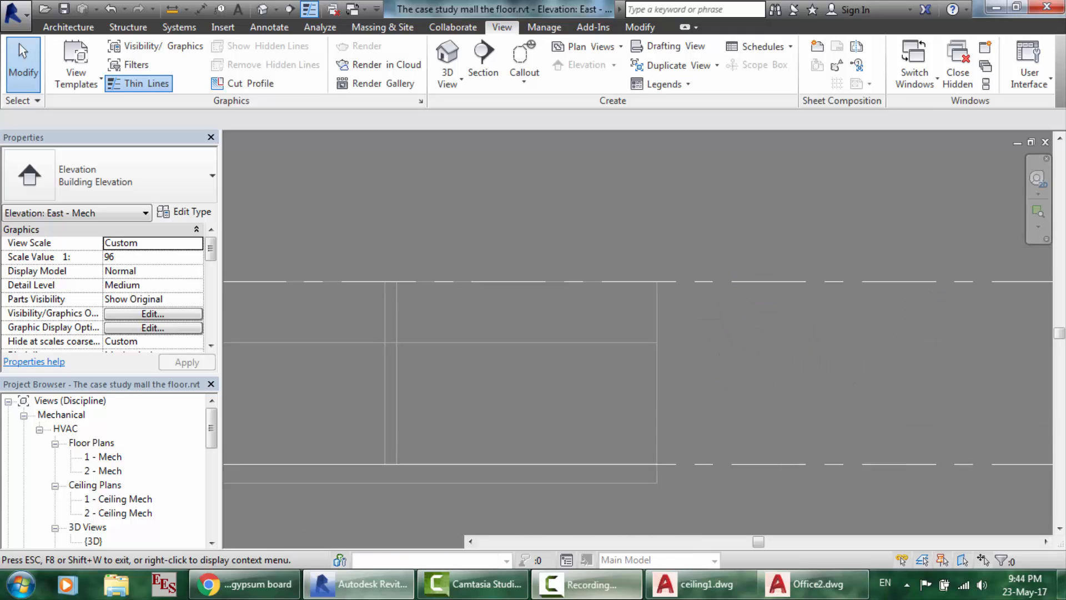
left_click(597, 584)
left_click(992, 511)
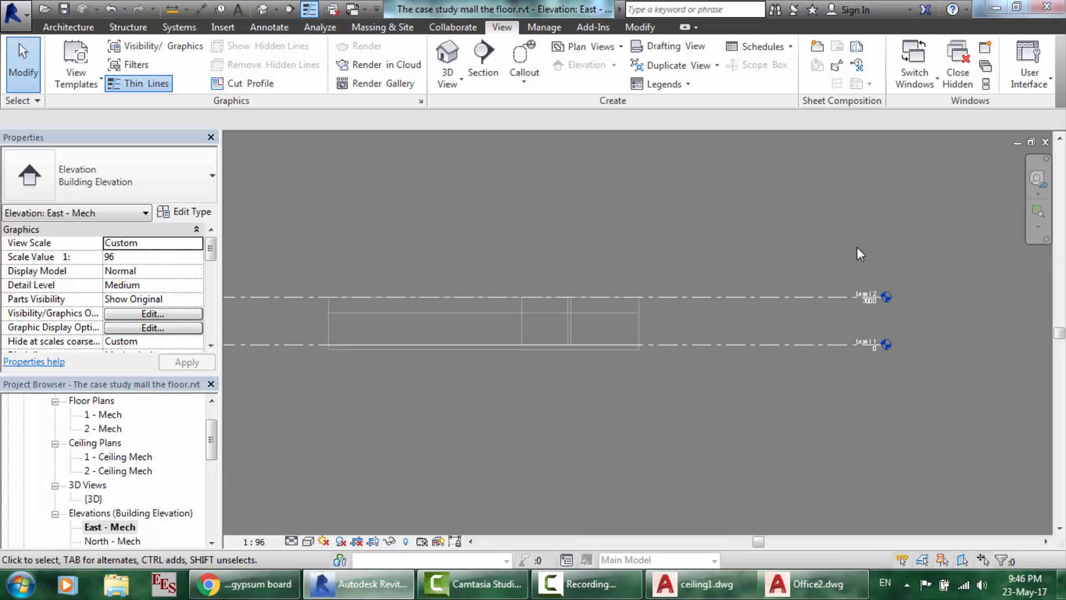
scroll(858, 247, "up", 2)
scroll(858, 247, "up", 1)
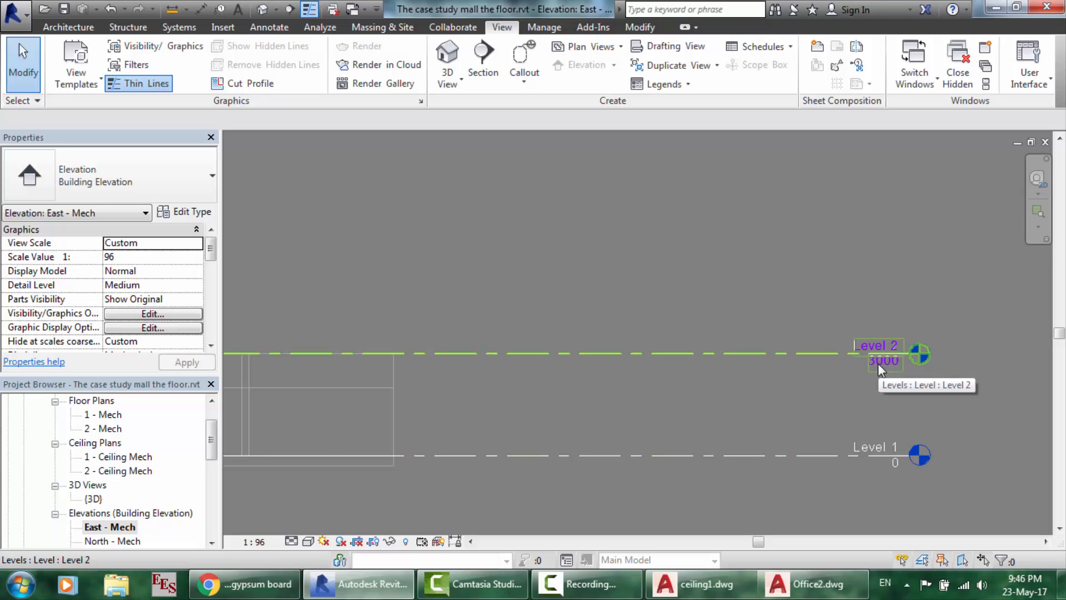
scroll(878, 364, "down", 1)
scroll(877, 363, "down", 1)
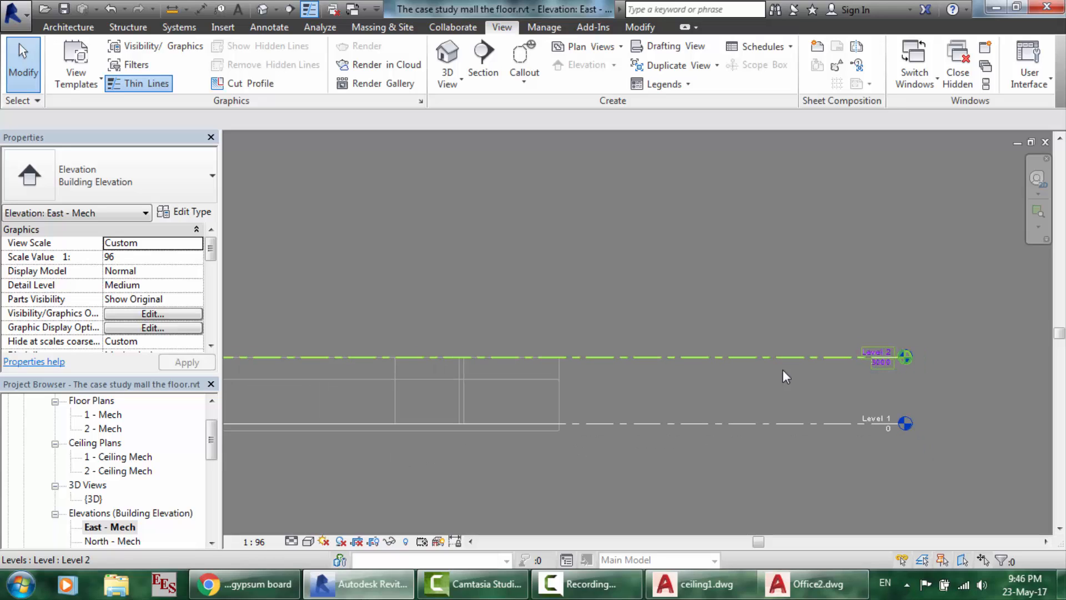
scroll(537, 432, "down", 1)
scroll(538, 432, "up", 5)
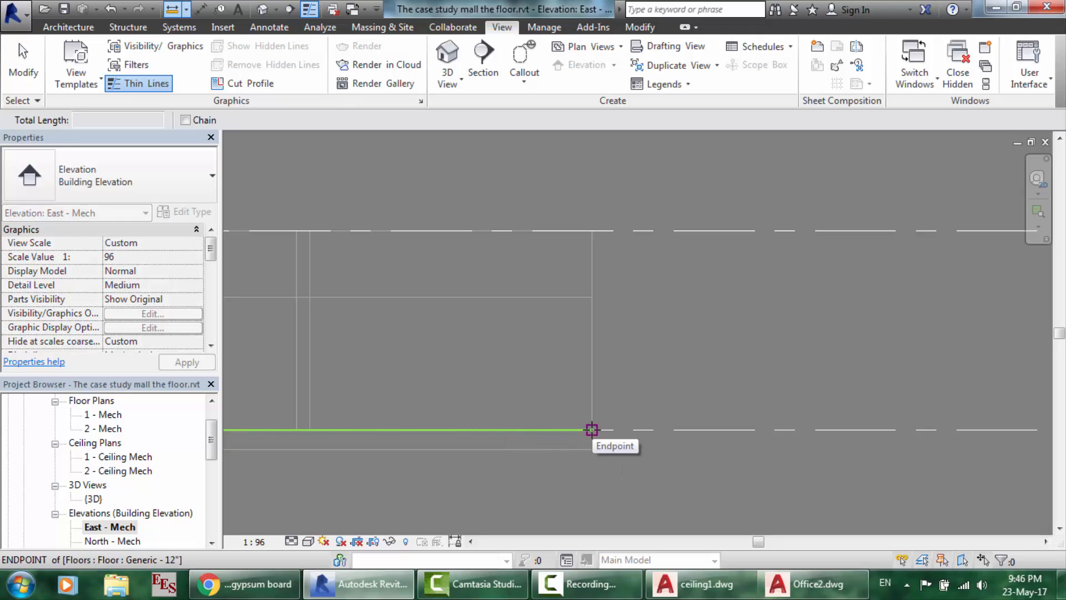
left_click(591, 429)
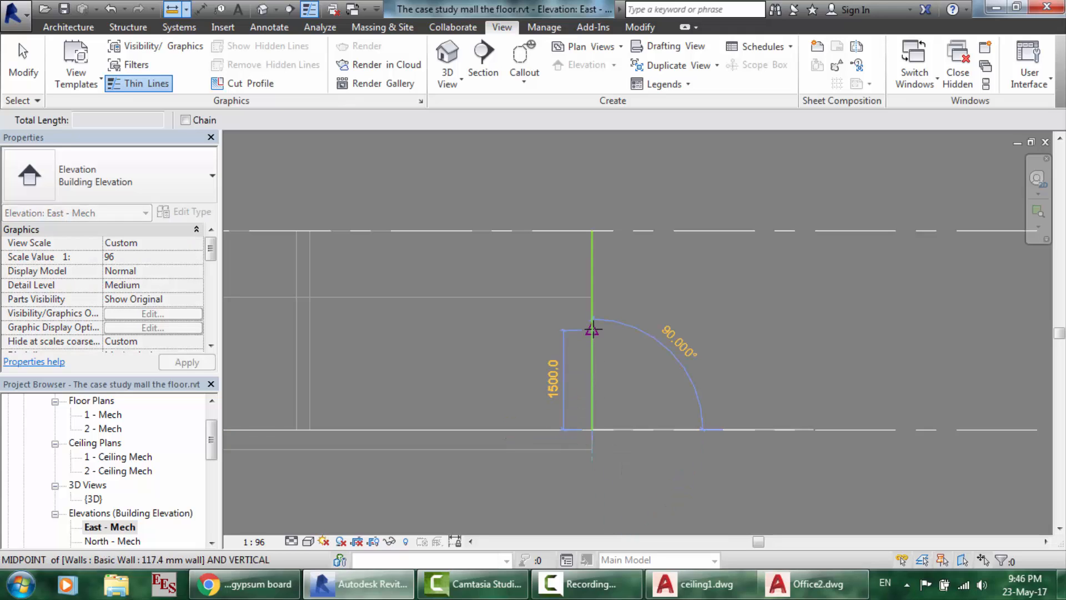
left_click(592, 297)
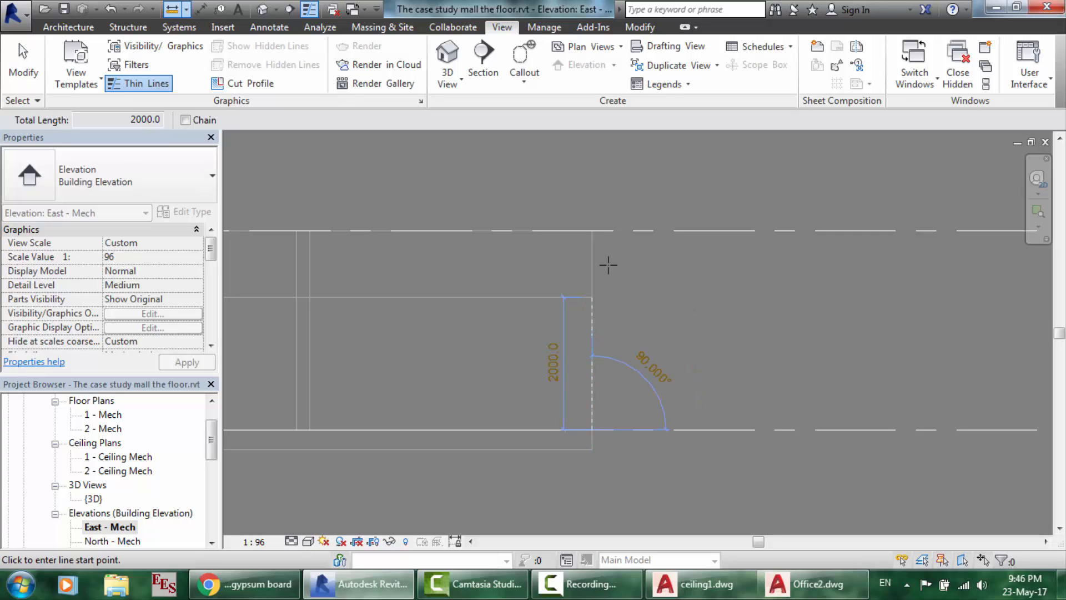
left_click(592, 230)
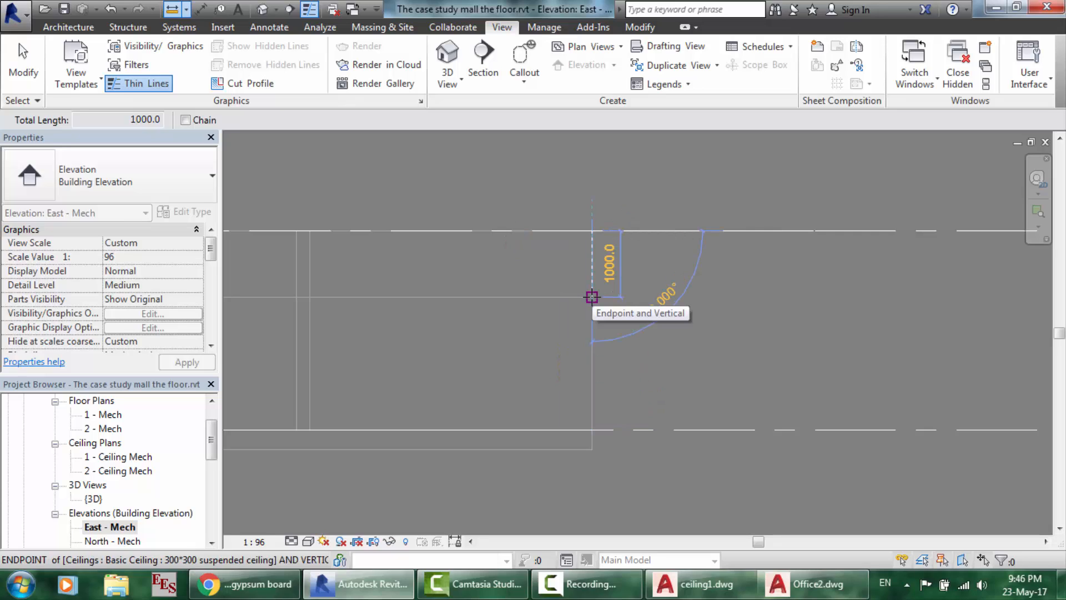
key("Escape")
key("Escape")
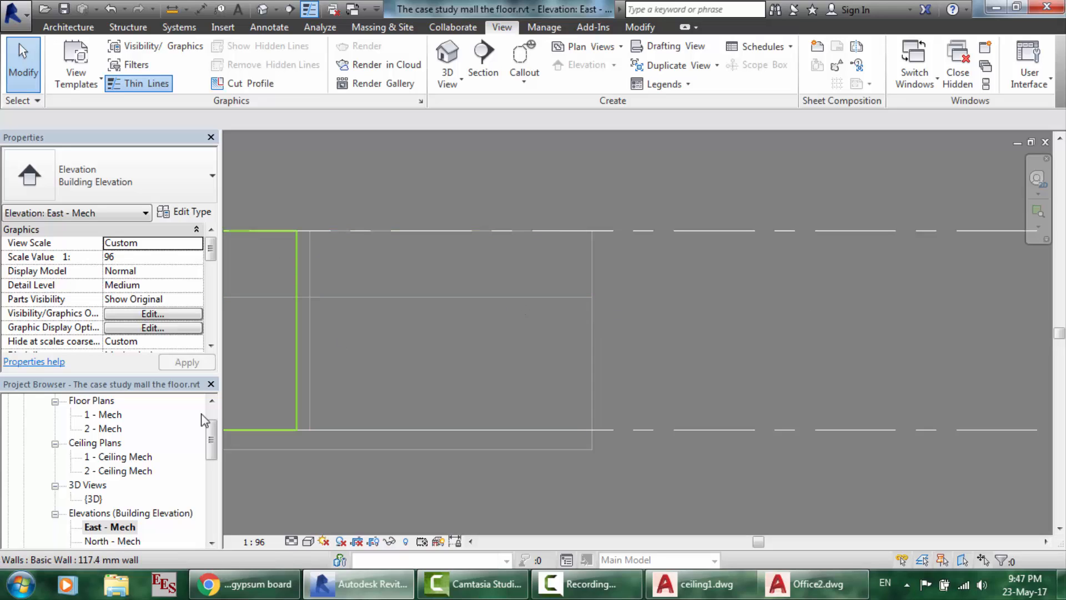
- Open 1 - Ceiling Mech and set the first 300*300 ceiling's height offset to 1500
double_click(121, 459)
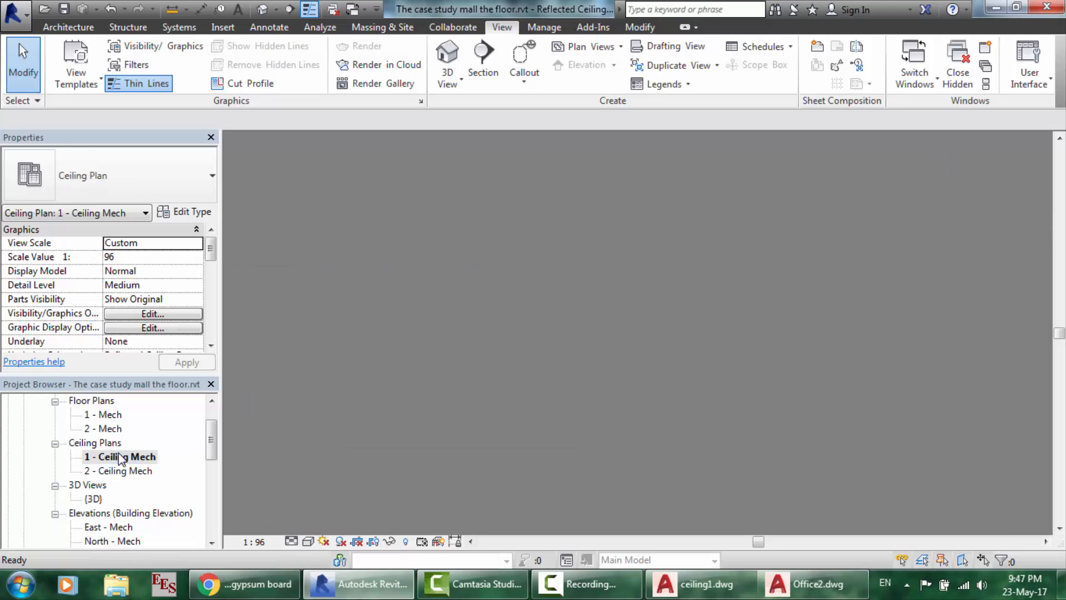
left_click(453, 255)
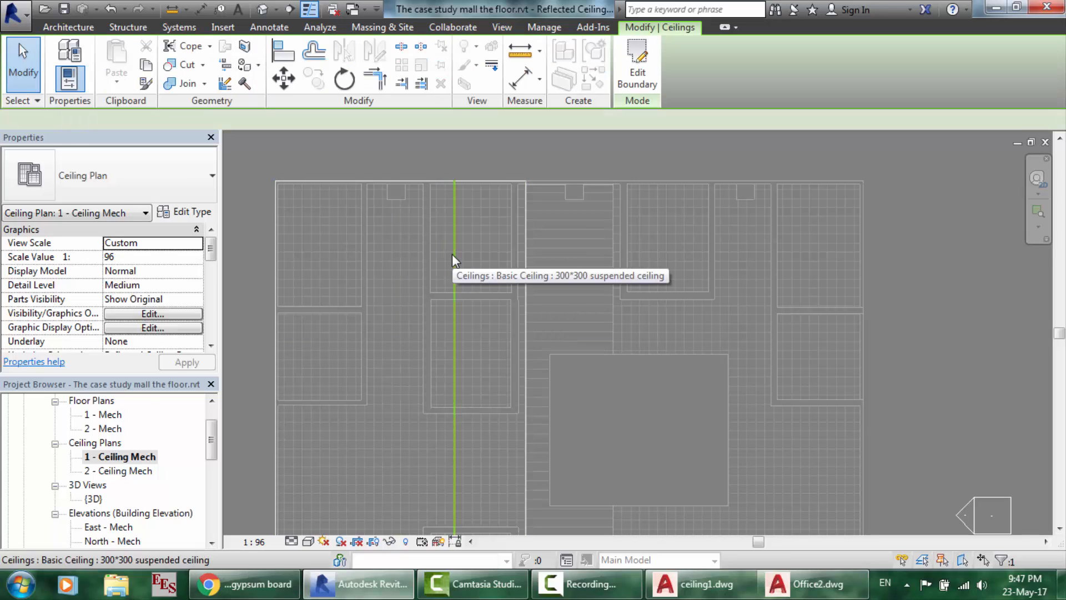
left_click(138, 258)
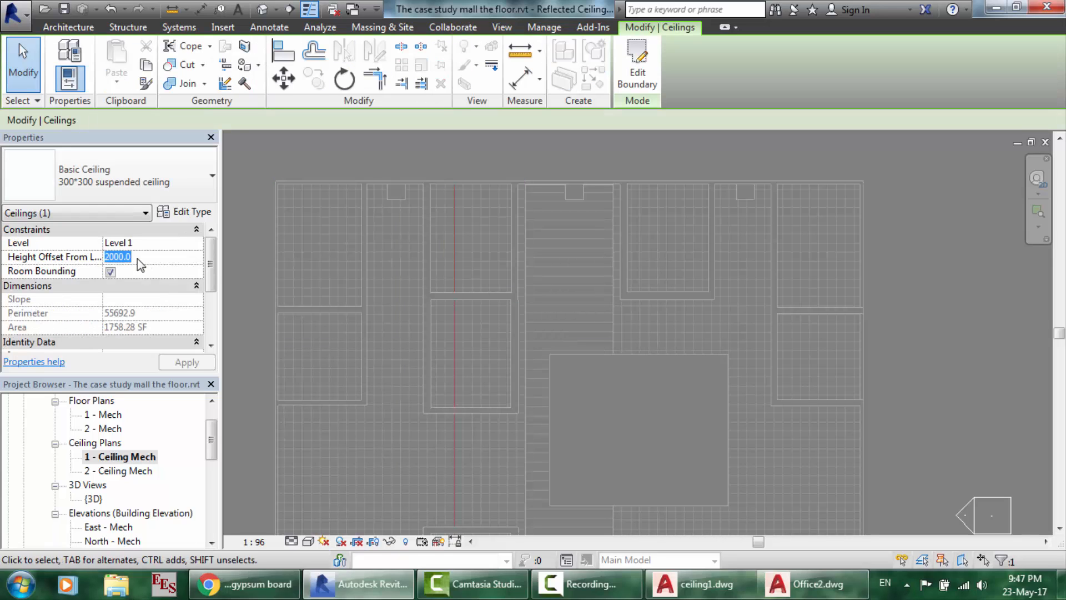
type("1500")
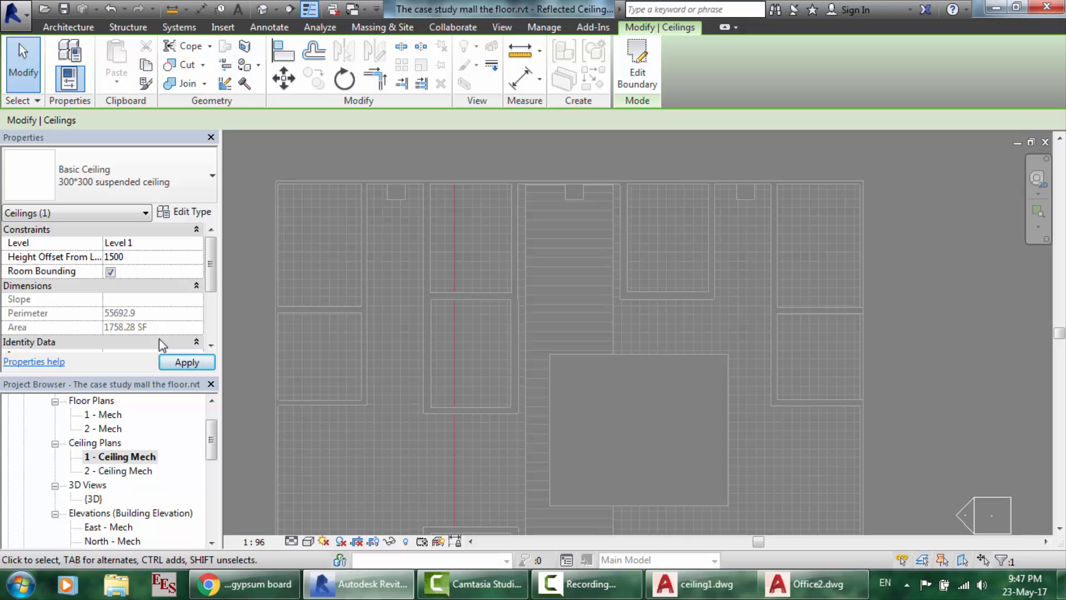
left_click(173, 363)
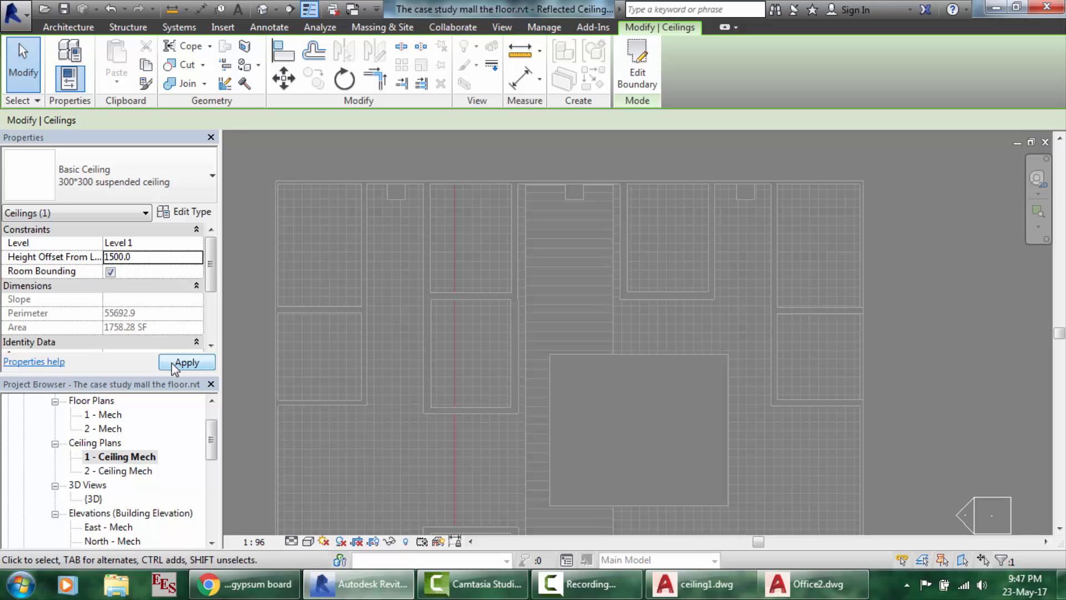
- Set the 2924.4*300 strip and the larger 300*300 ceiling to a 1500 height offset
left_click(568, 294)
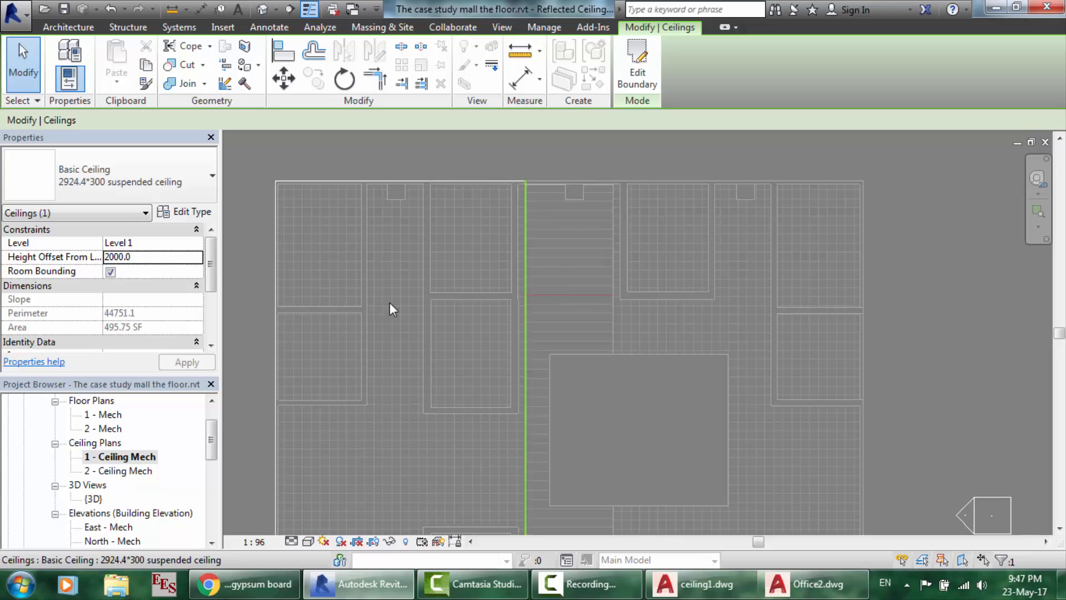
left_click(143, 257)
type("150")
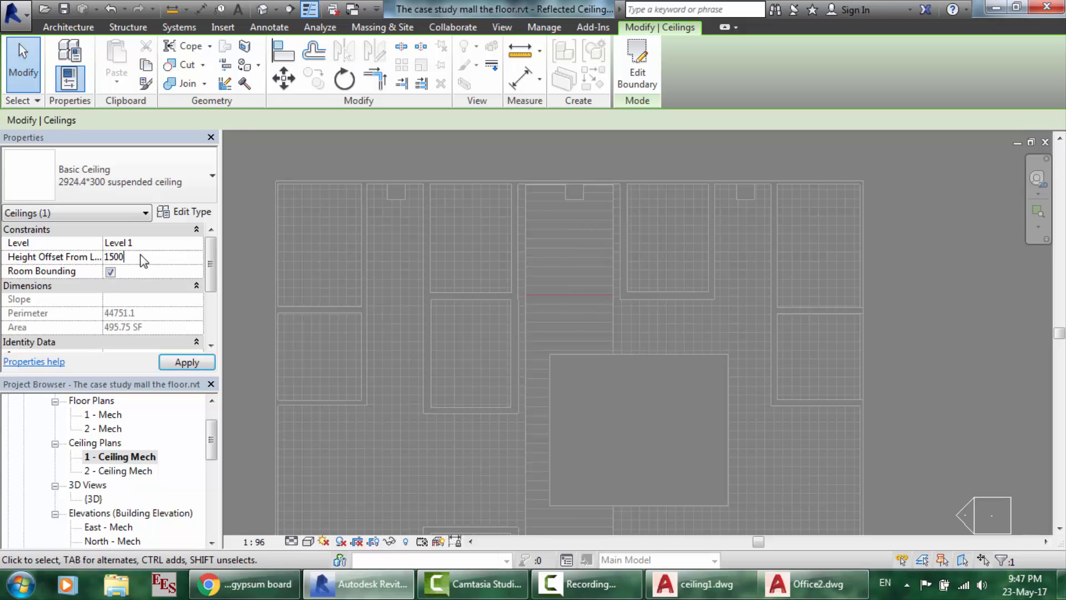
type("0")
left_click(188, 362)
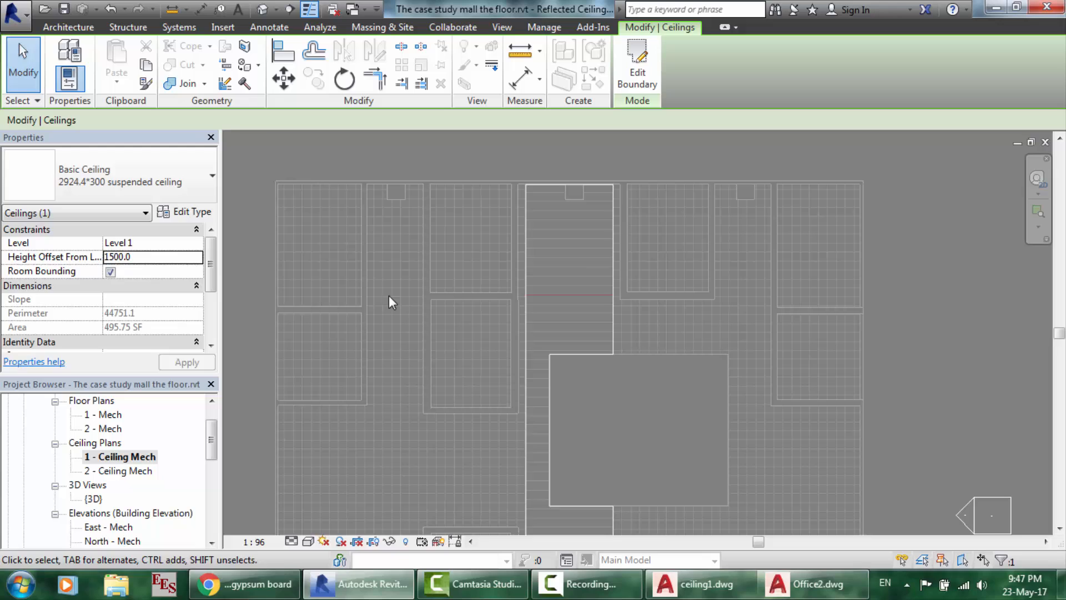
left_click(698, 242)
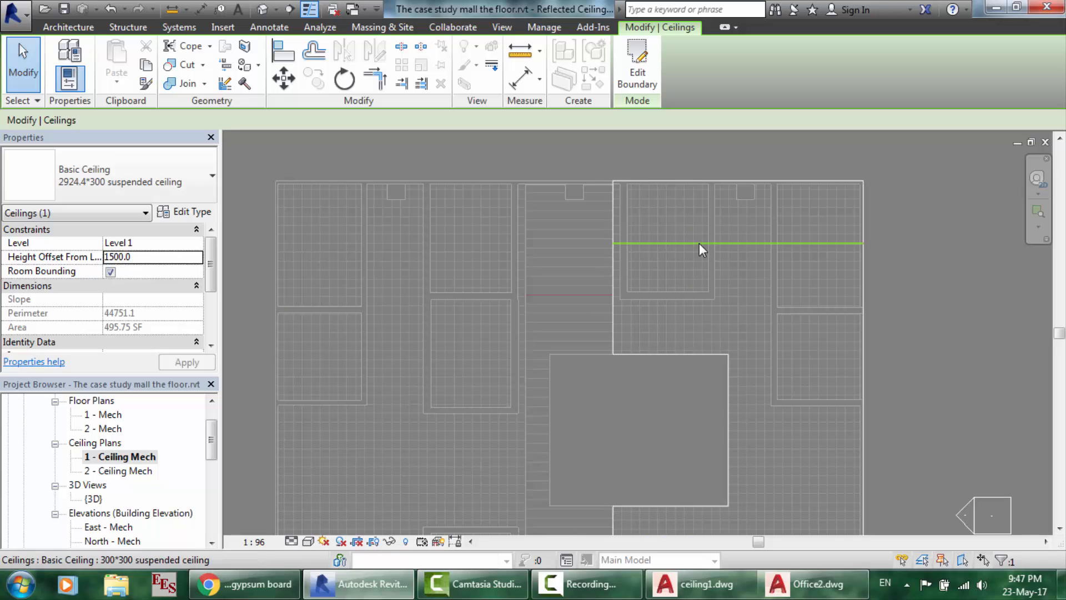
left_click(151, 258)
type("1500")
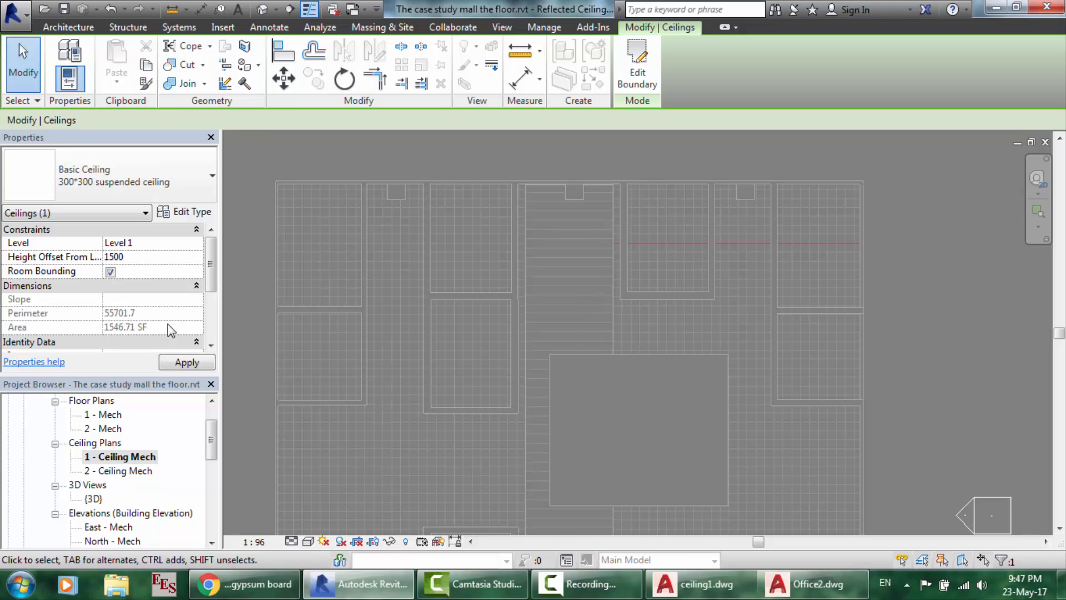
left_click(178, 364)
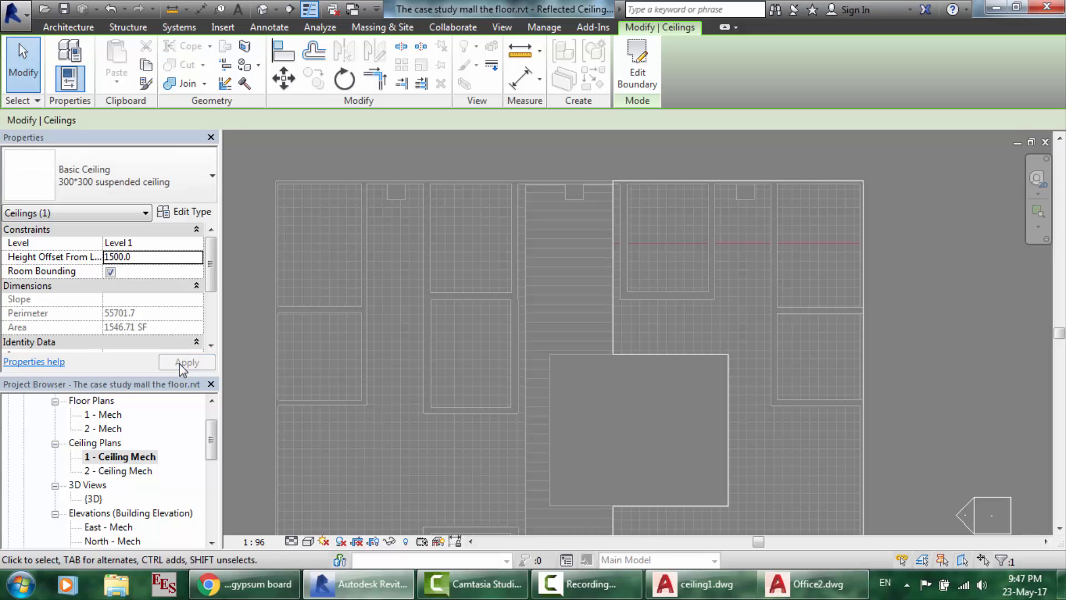
- In the East - Mech elevation, measure the lowered ceiling at 1500 above the floor
double_click(114, 527)
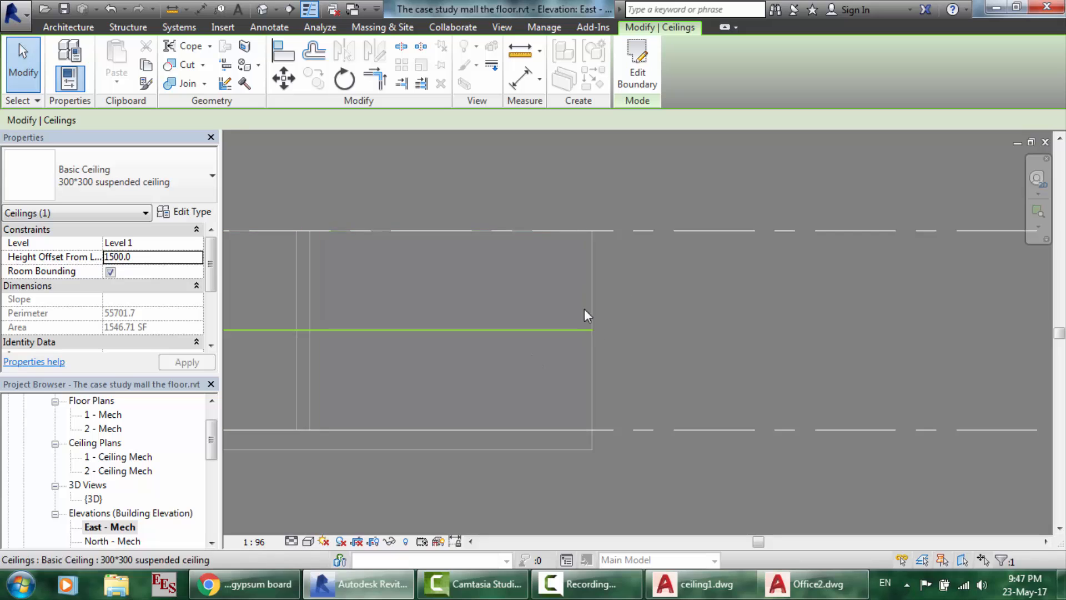
left_click(174, 11)
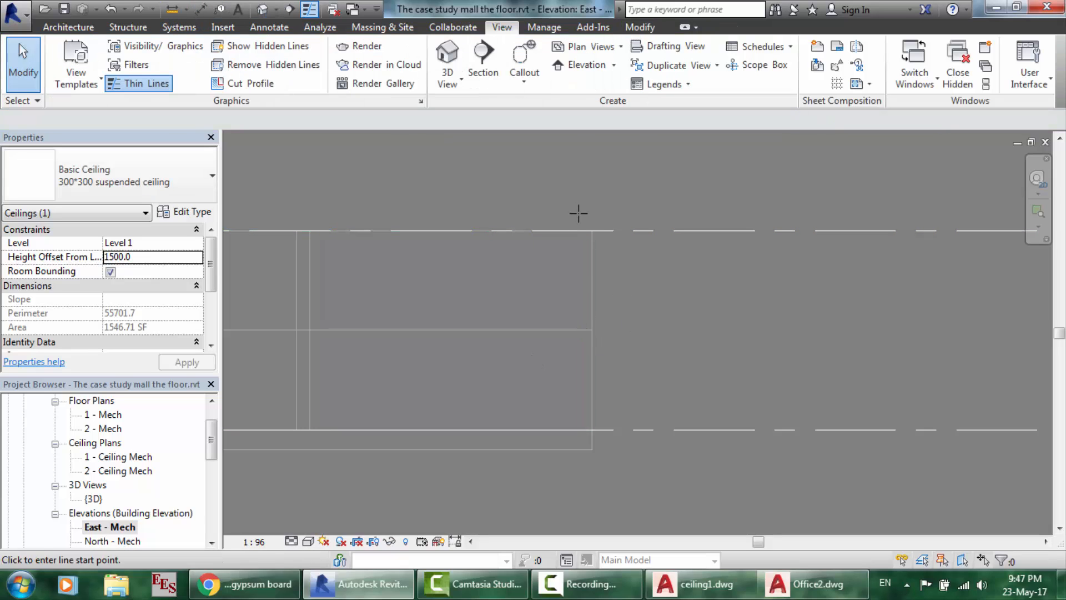
left_click(591, 330)
left_click(592, 429)
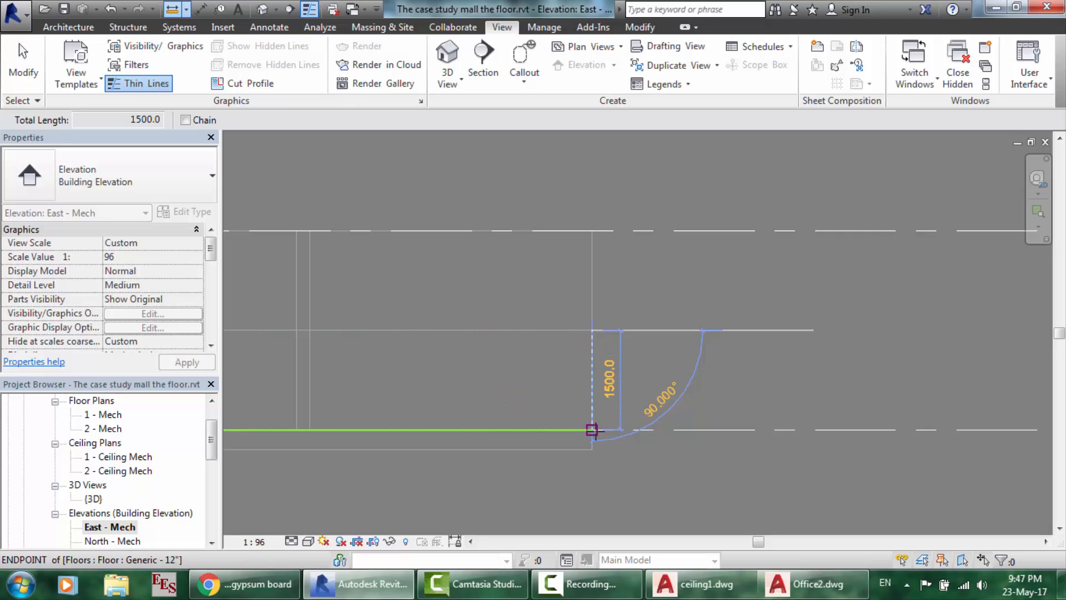
key("Escape")
key("Escape")
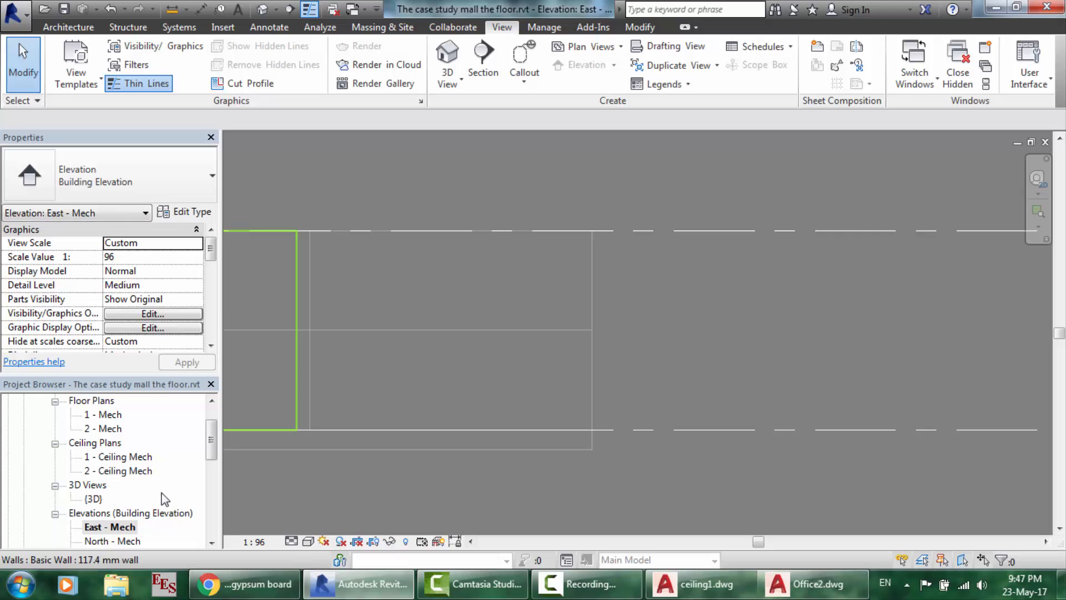
- In the 1 - Ceiling Mech plan, raise the first suspended ceiling's height offset to 2000
double_click(133, 458)
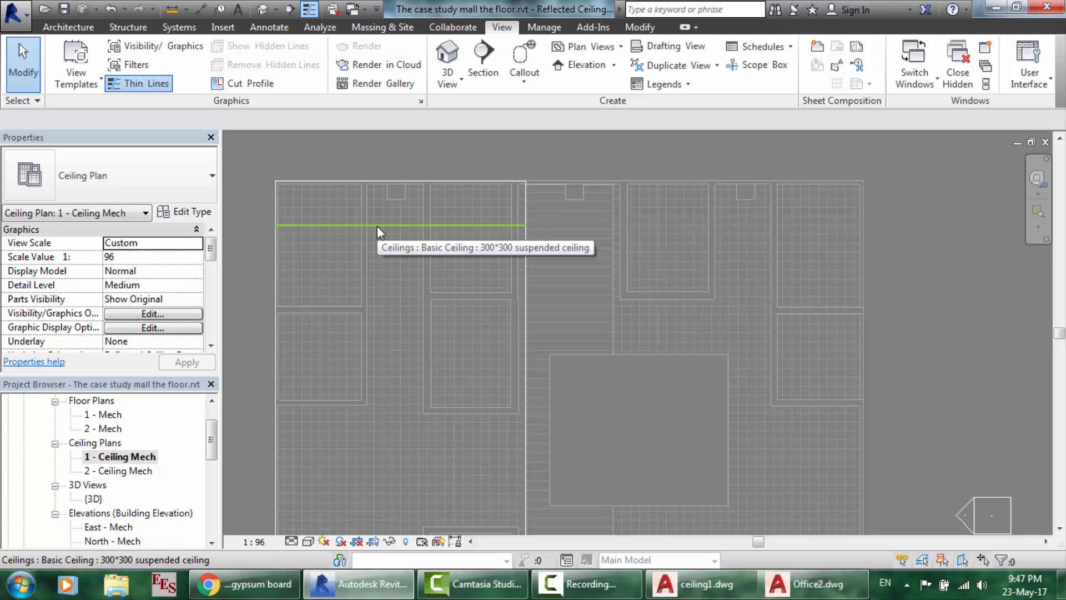
left_click(410, 249)
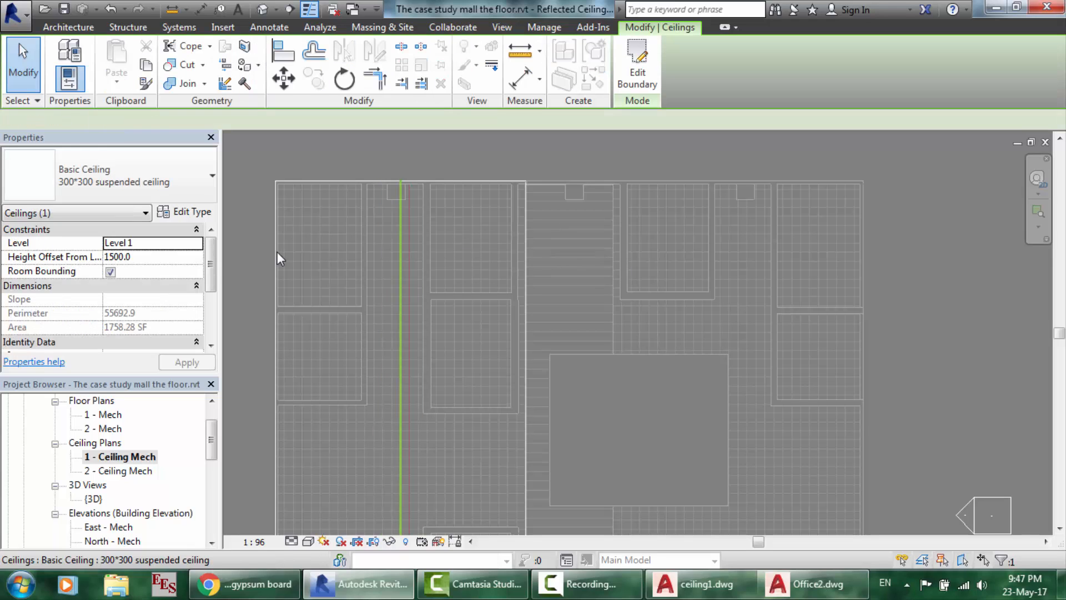
left_click(155, 257)
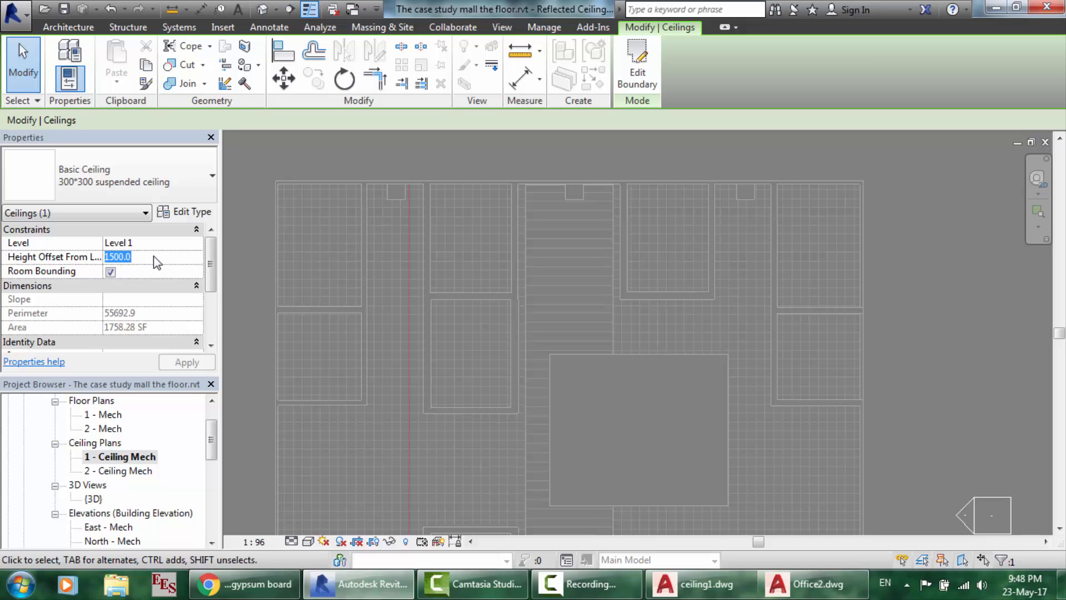
type("200")
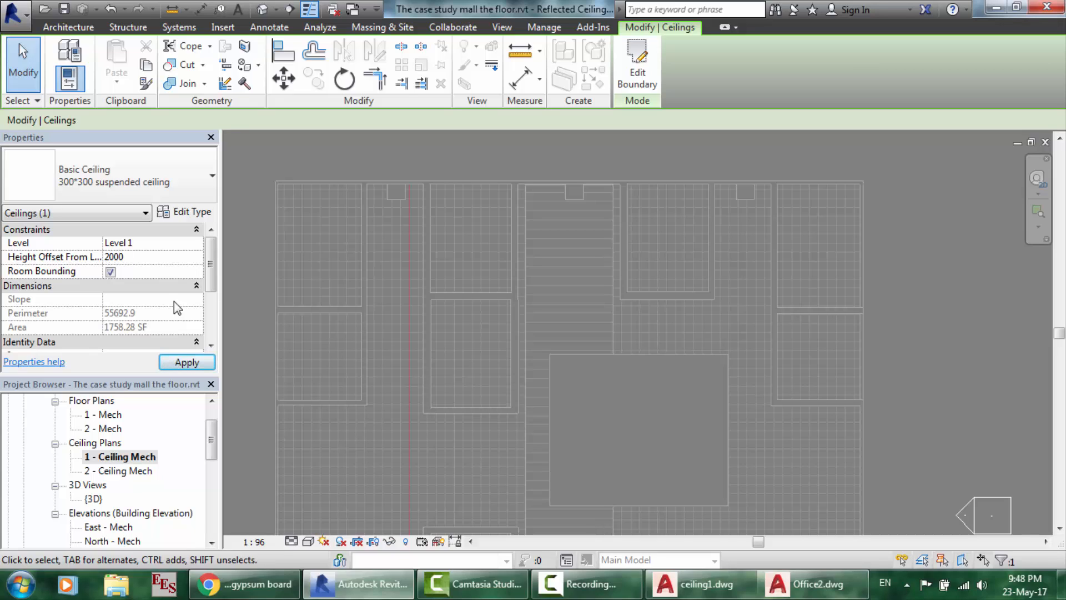
left_click(186, 362)
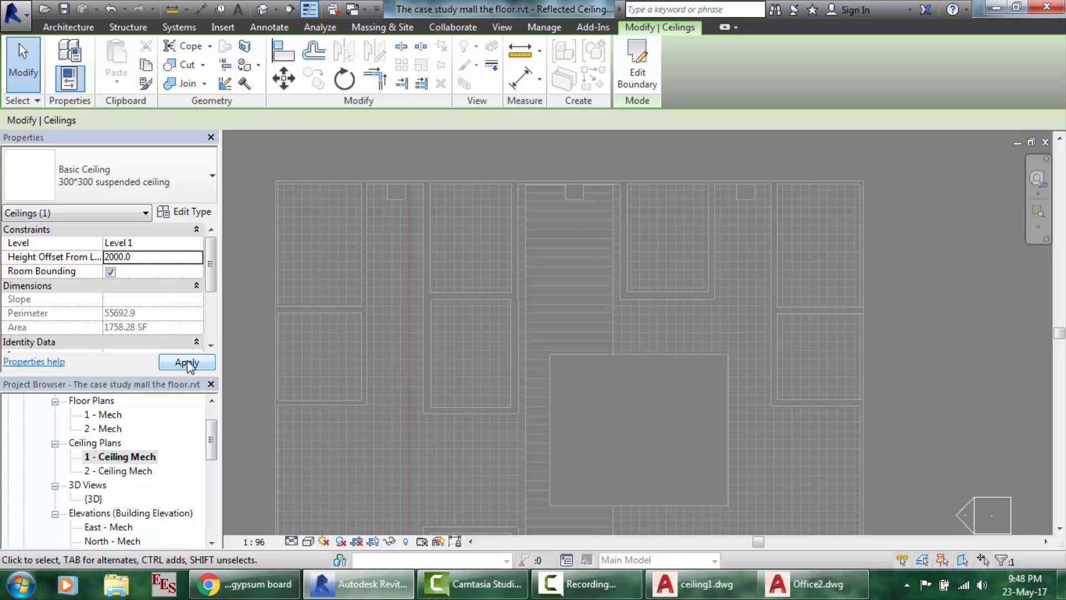
- Raise the corridor ceiling and another 300*300 ceiling from 1500 to a 2000 height offset
left_click(549, 255)
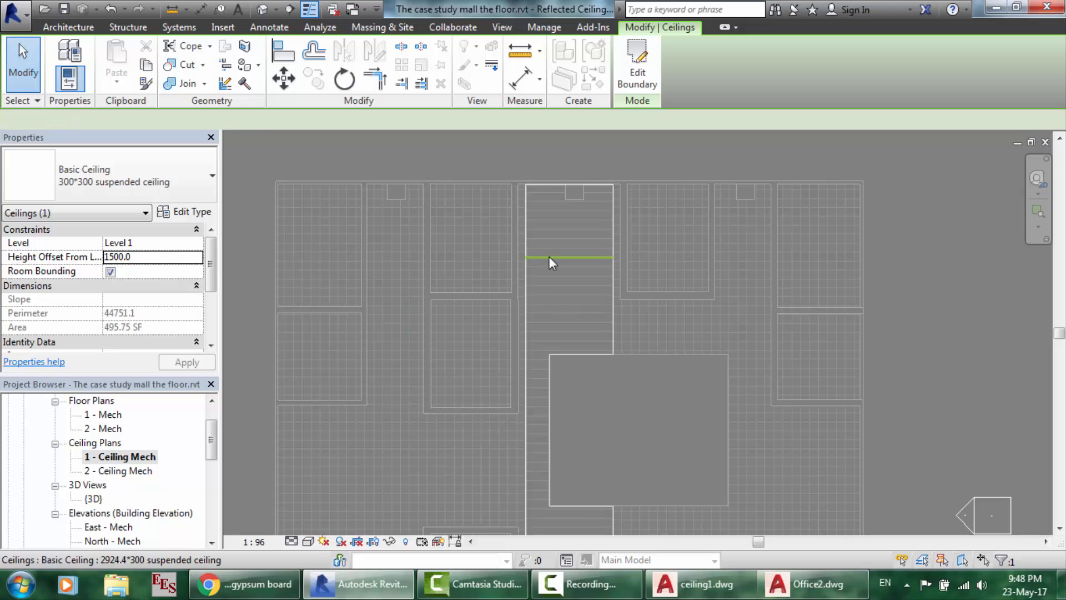
left_click(145, 253)
type("2000")
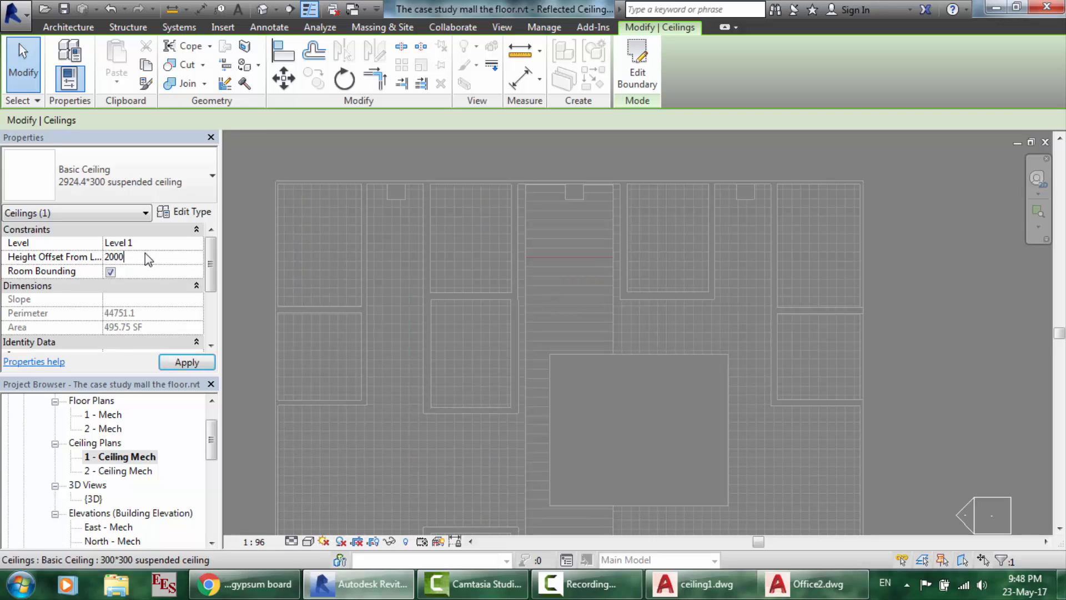
left_click(188, 362)
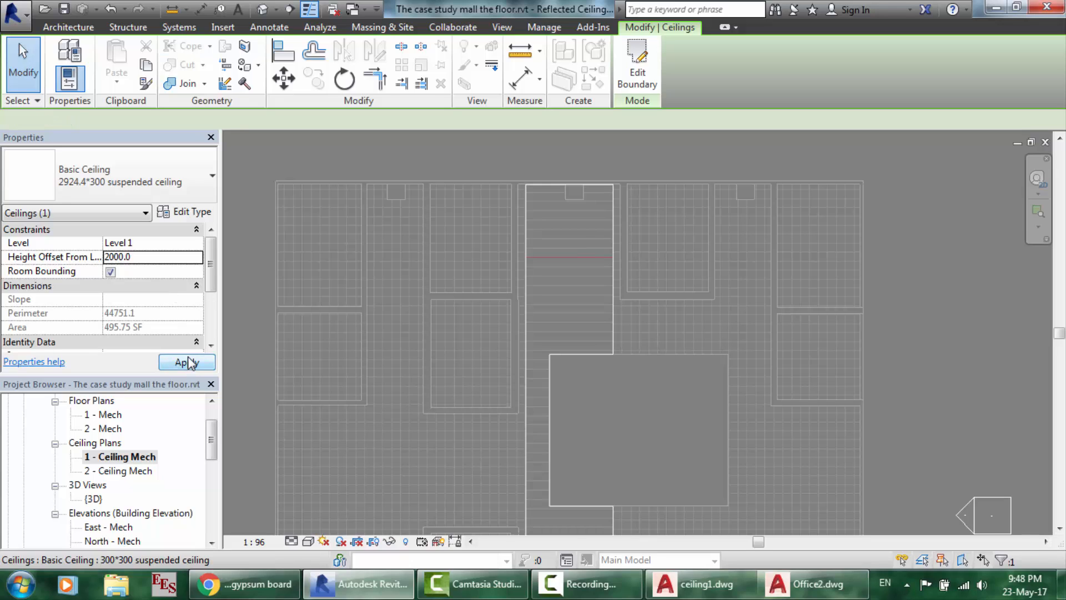
left_click(756, 267)
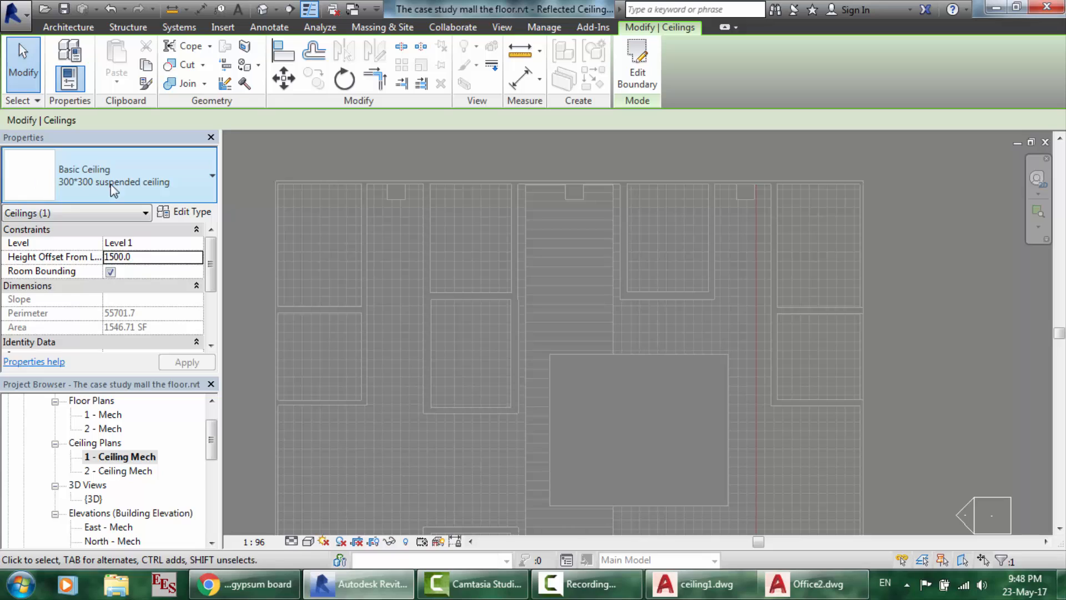
left_click(134, 259)
key("BackSpace")
key("BackSpace")
key("BackSpace")
key("BackSpace")
key("BackSpace")
key("BackSpace")
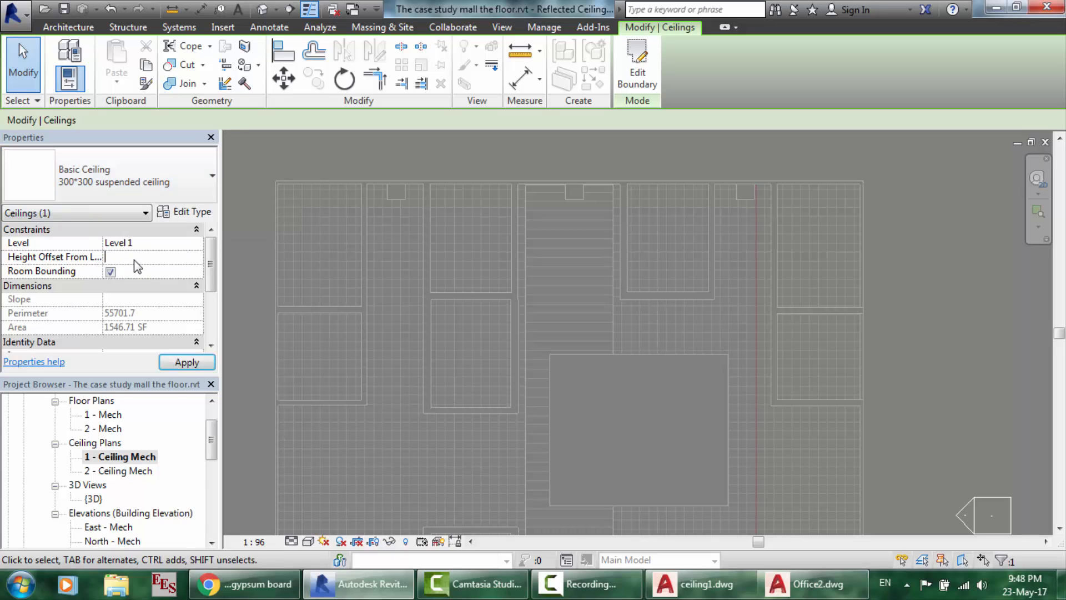
left_click(194, 364)
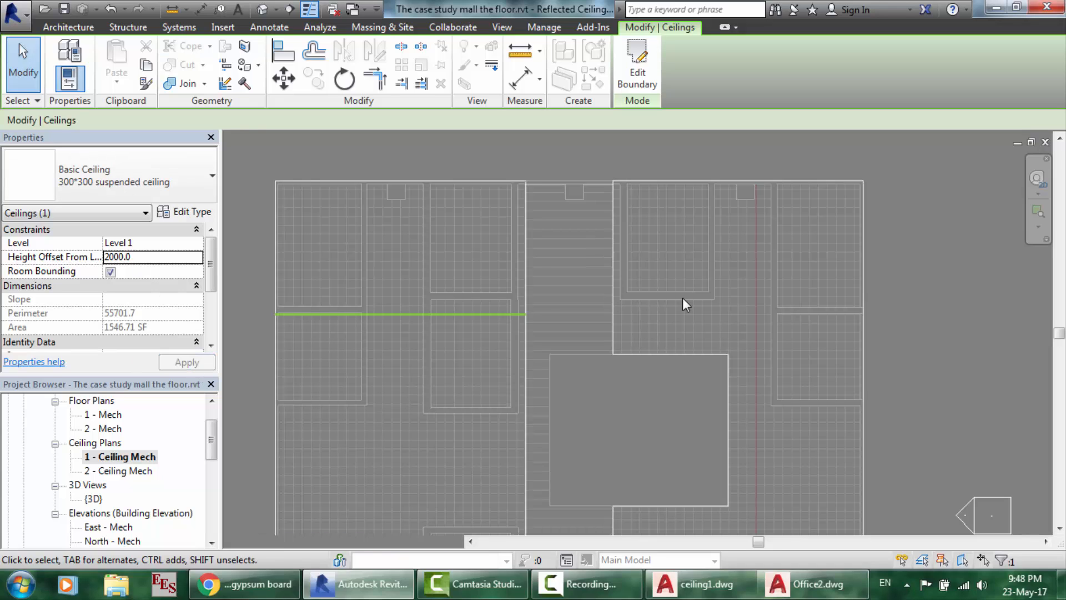
scroll(682, 298, "down", 2)
scroll(690, 384, "up", 1)
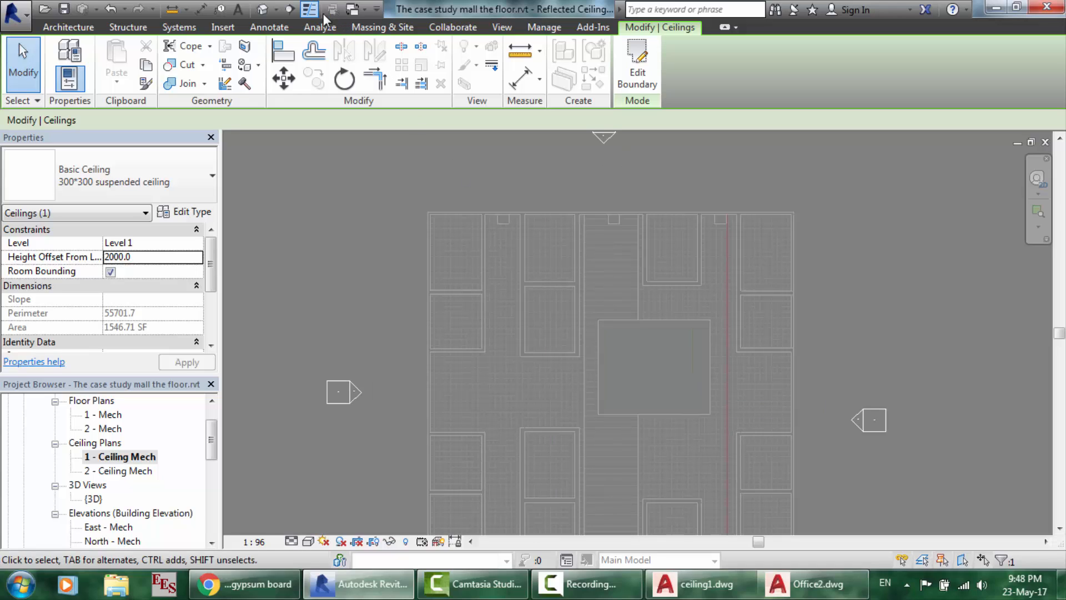
- Inspect the raised ceilings in the default 3D view, then switch to AutoCAD's Office2 drawing
left_click(263, 13)
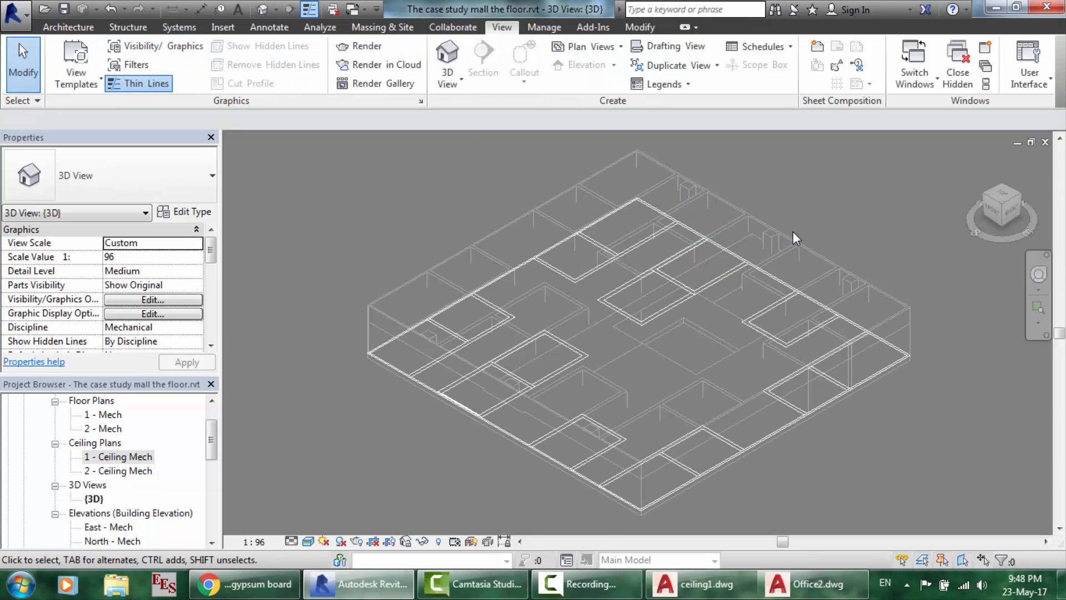
scroll(793, 231, "up", 2)
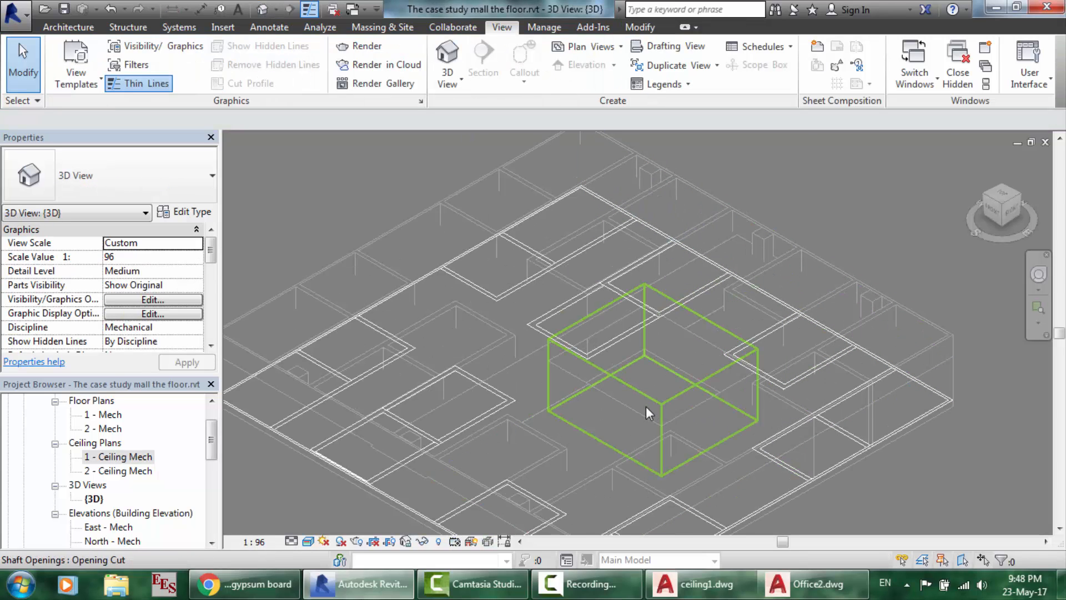
scroll(641, 385, "up", 3)
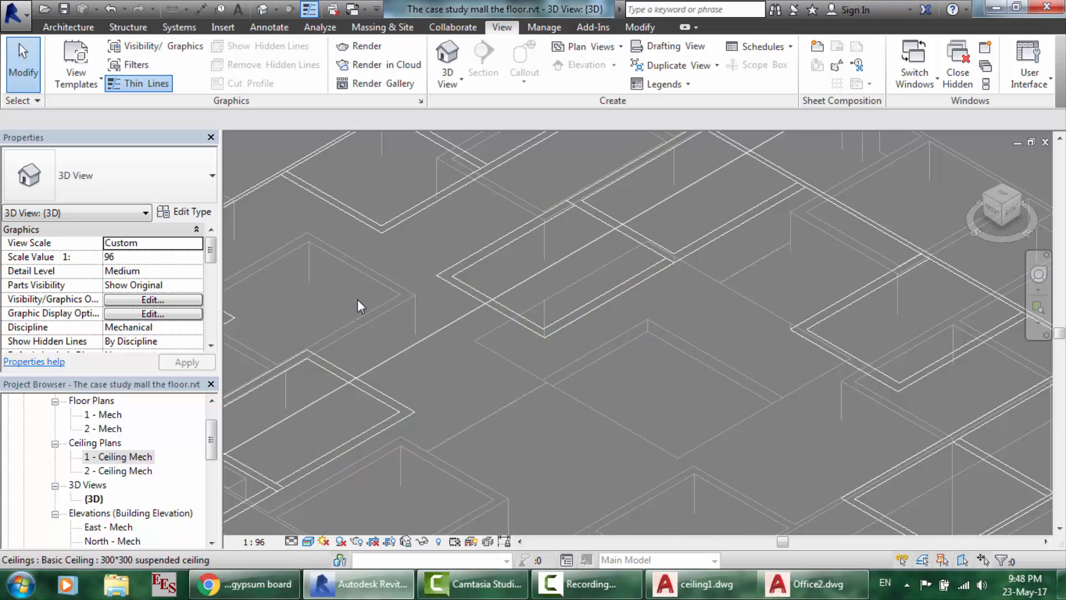
scroll(335, 349, "down", 5)
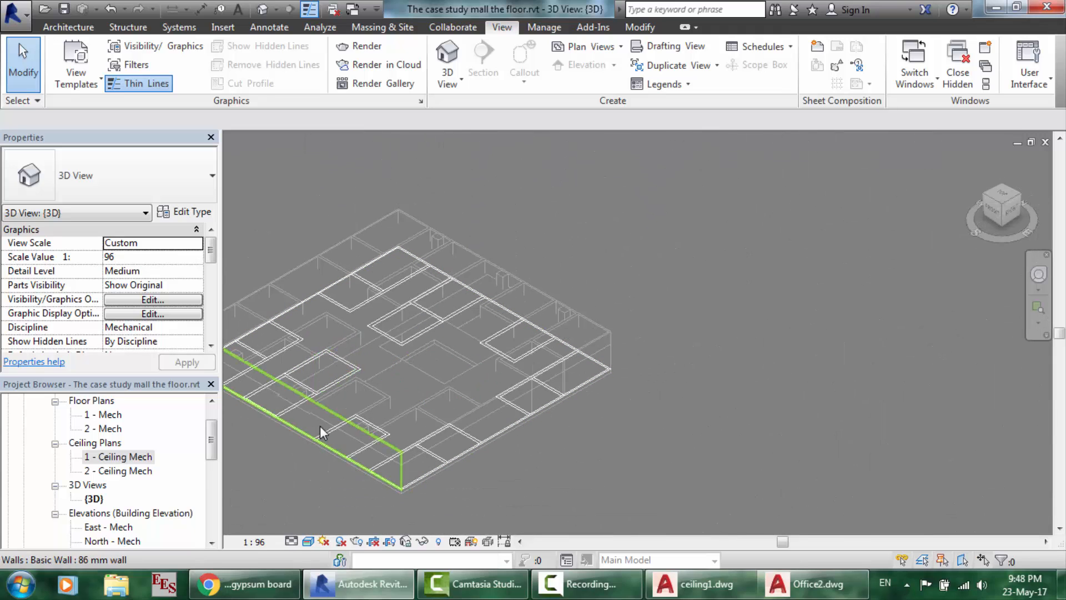
scroll(309, 412, "up", 6)
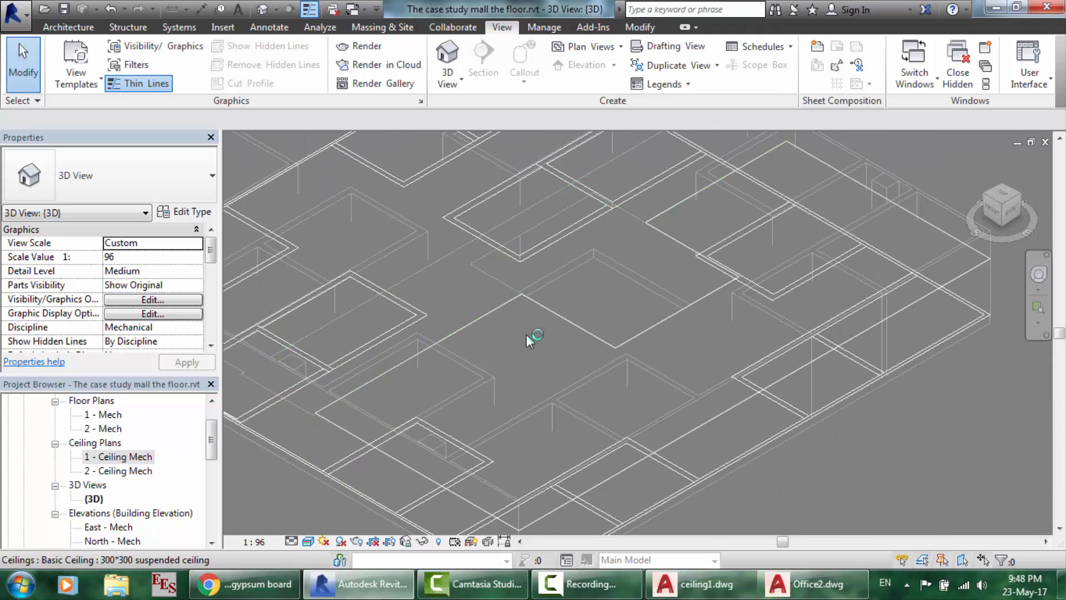
scroll(515, 378, "down", 4)
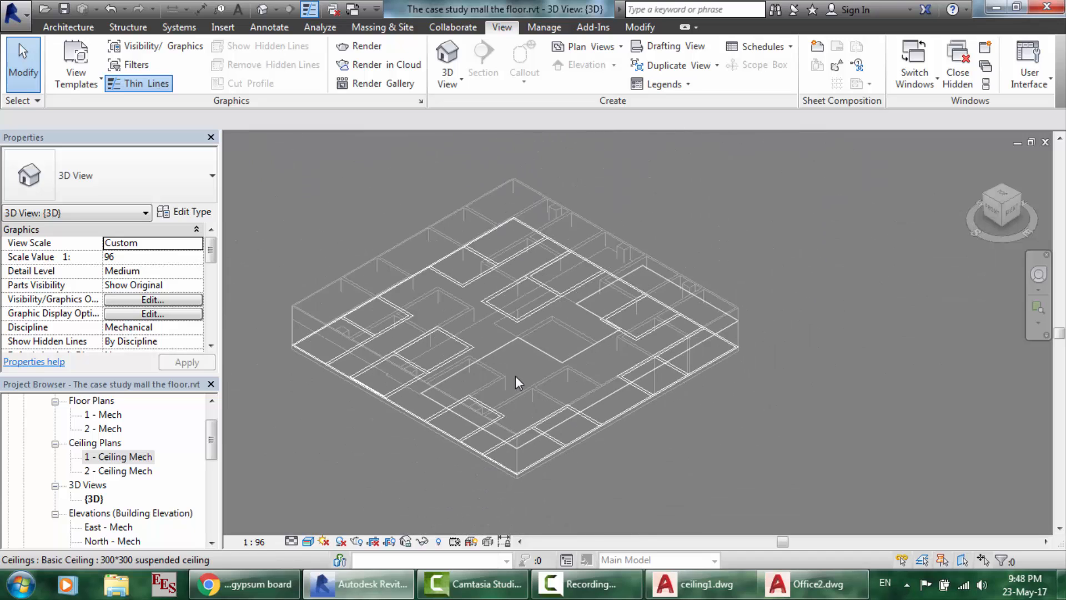
scroll(462, 250, "up", 4)
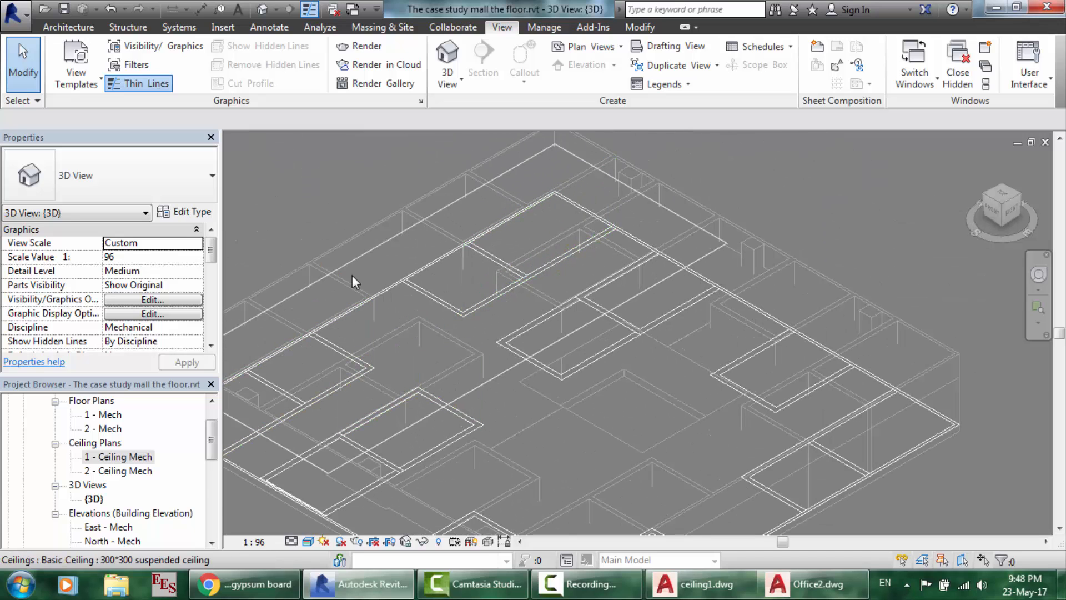
scroll(352, 275, "up", 2)
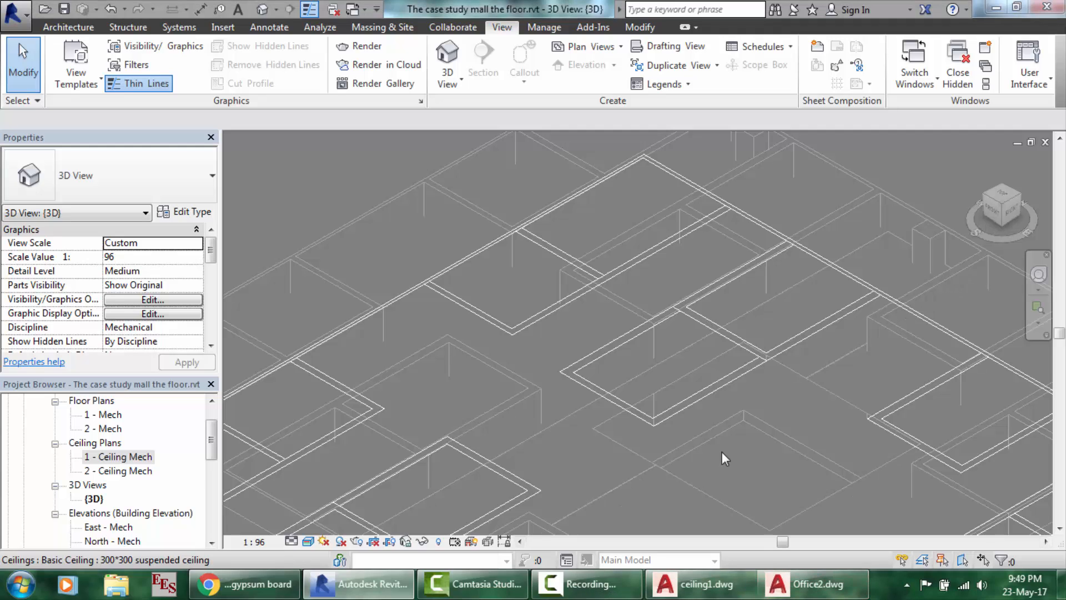
key("alt+Tab")
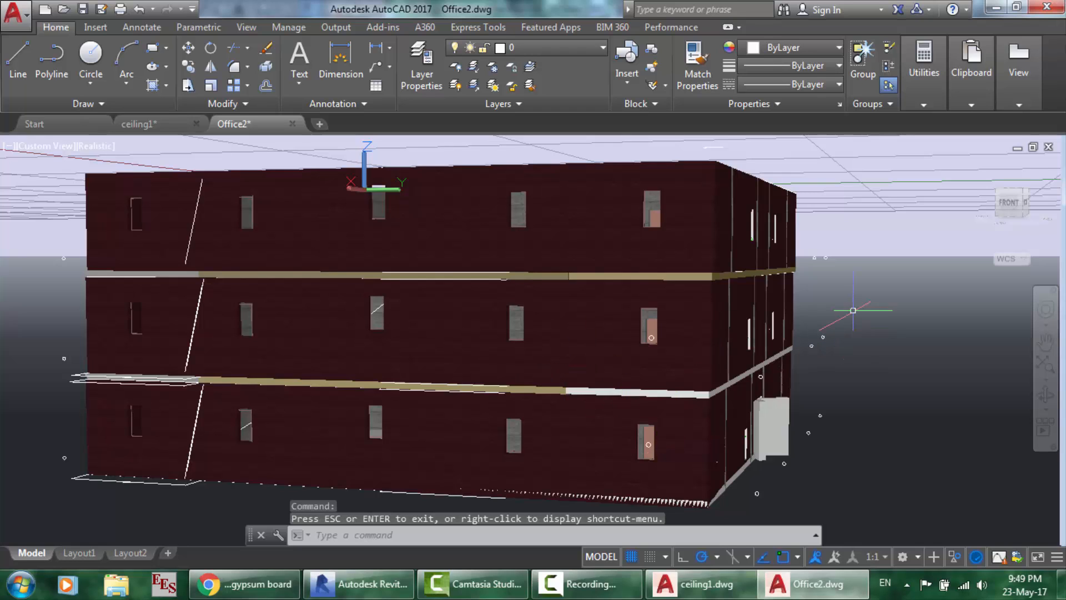
- Window-select the building's upper two floors and hide them
left_click(853, 310)
mouse_move(853, 310)
left_mouse_down()
mouse_move(478, 278)
mouse_move(107, 226)
mouse_move(48, 239)
mouse_move(10, 291)
left_mouse_up()
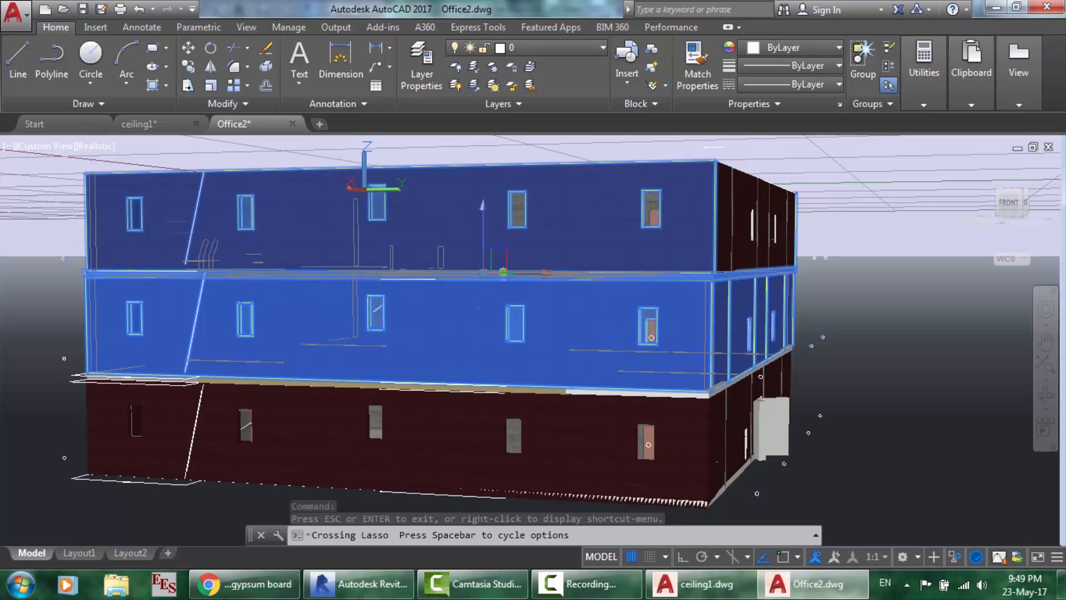
right_click(543, 207)
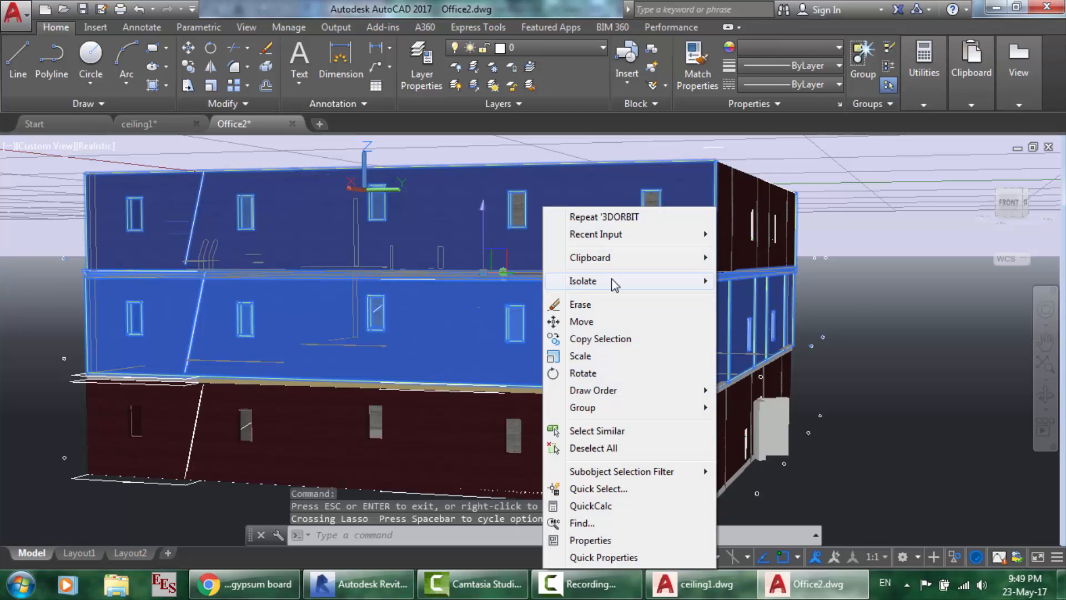
mouse_move(614, 280)
left_click(736, 301)
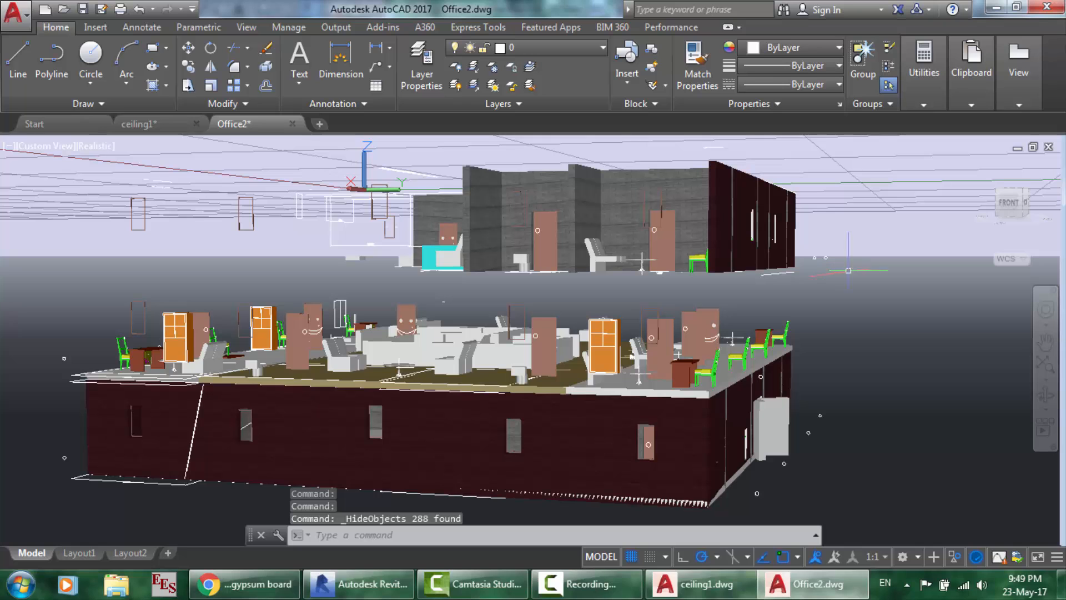
- Orbit and zoom to a high top-down view of the remaining floor
left_click(1046, 394)
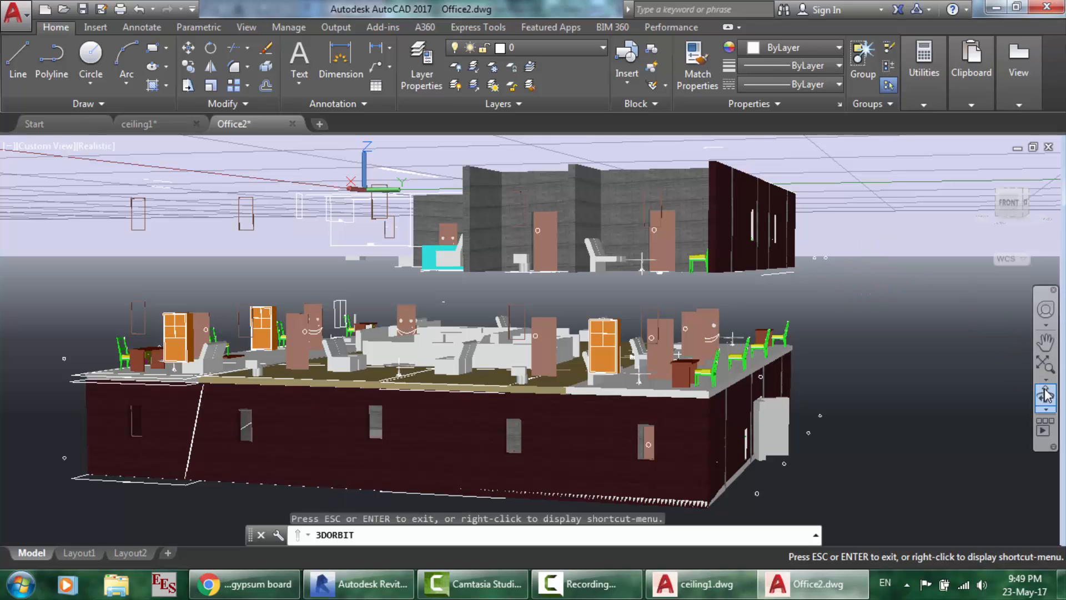
left_click_drag(597, 333, 577, 390)
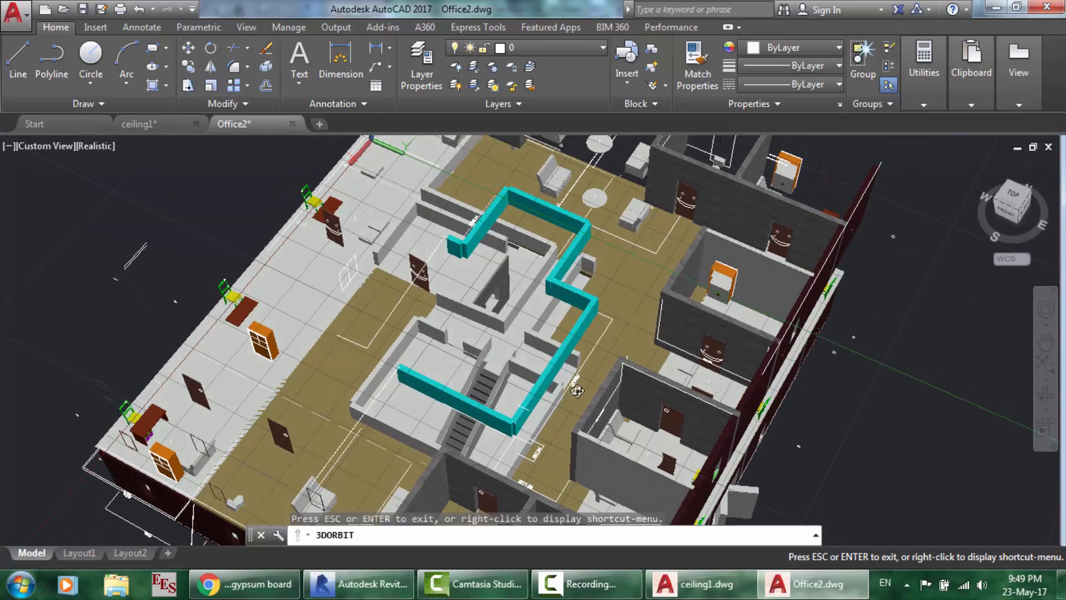
scroll(524, 322, "up", 3)
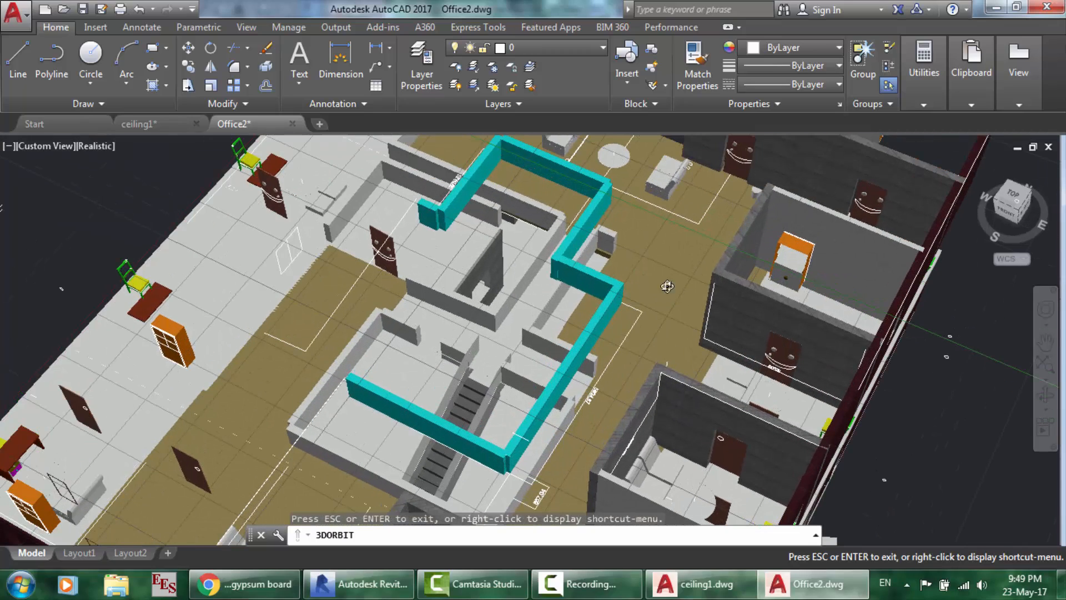
scroll(637, 283, "up", 2)
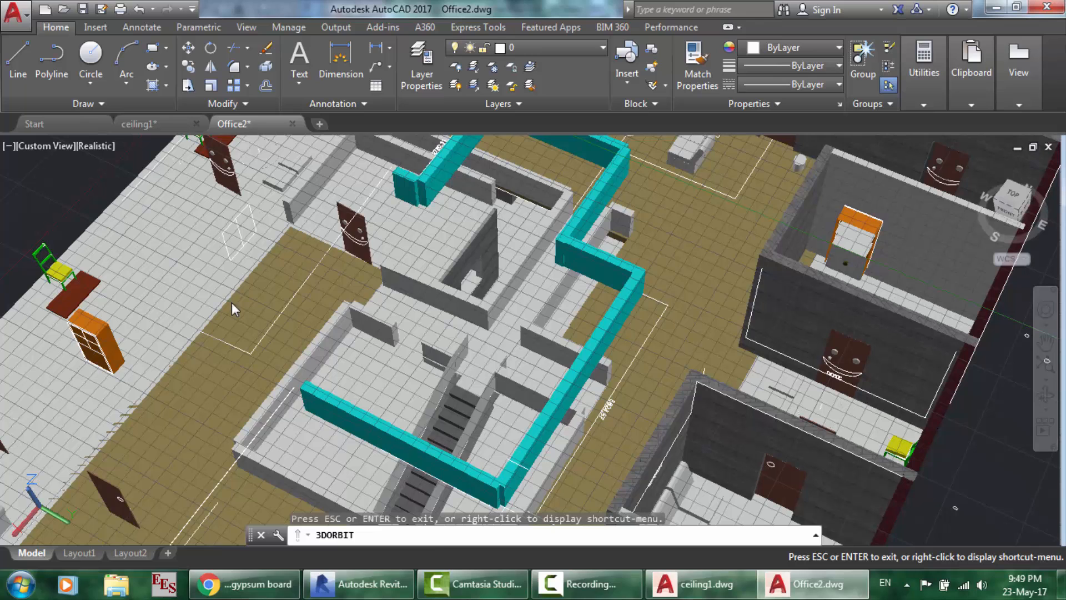
right_click(233, 310)
left_click(292, 275)
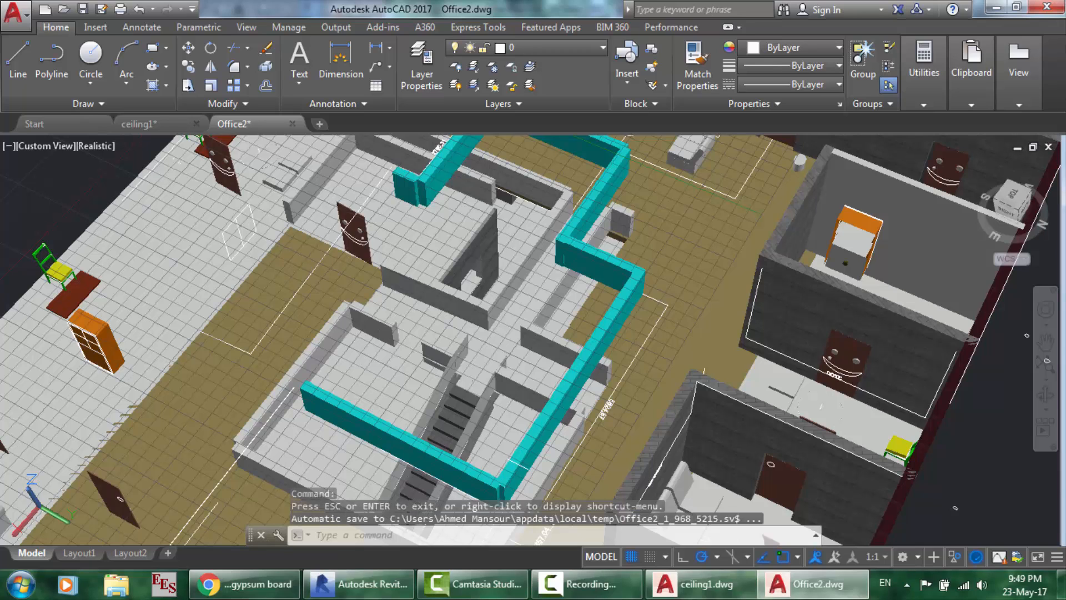
- Select the two left floor slabs and hide them with Isolate > Hide Objects
left_click(242, 331)
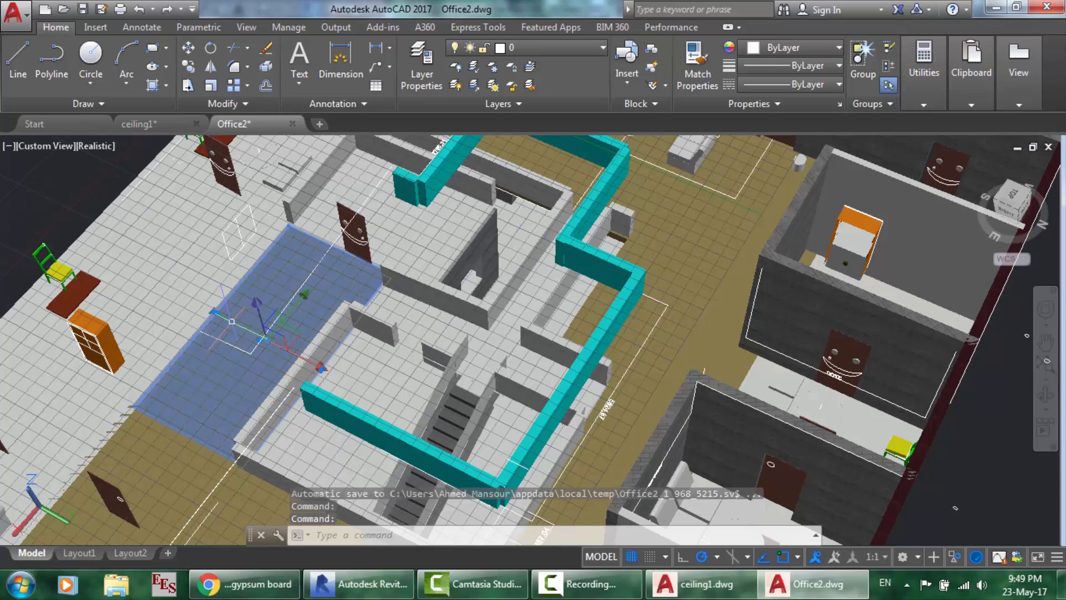
left_click(201, 277)
right_click(200, 277)
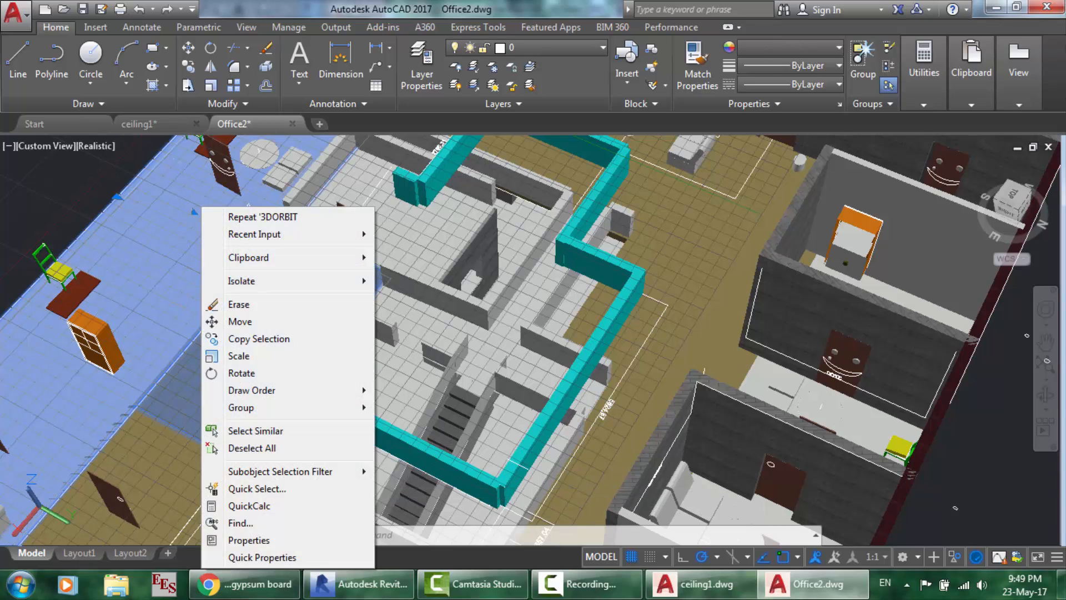
mouse_move(280, 282)
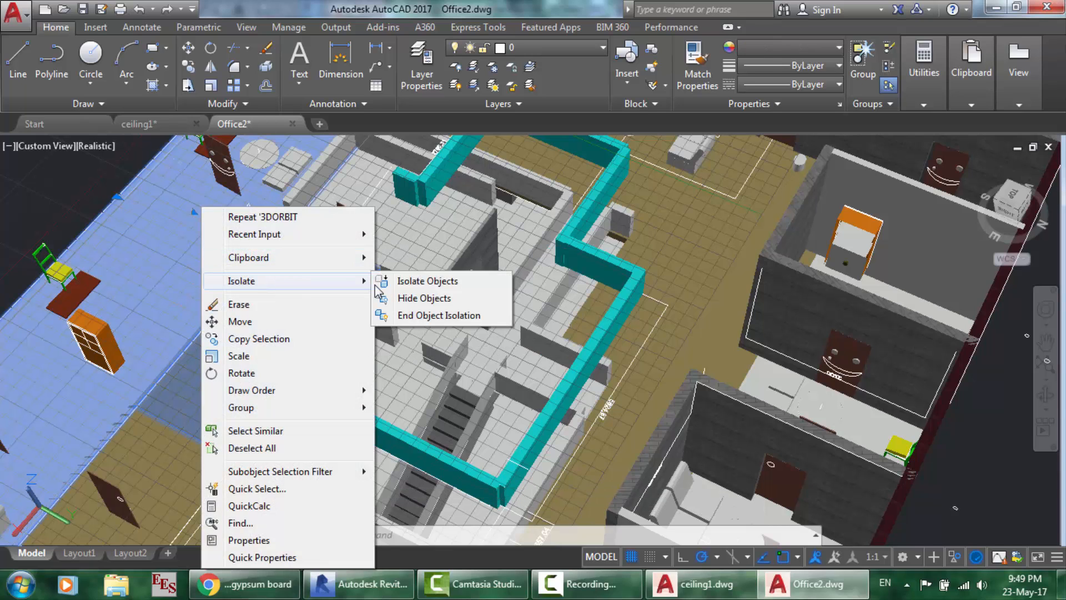
left_click(416, 302)
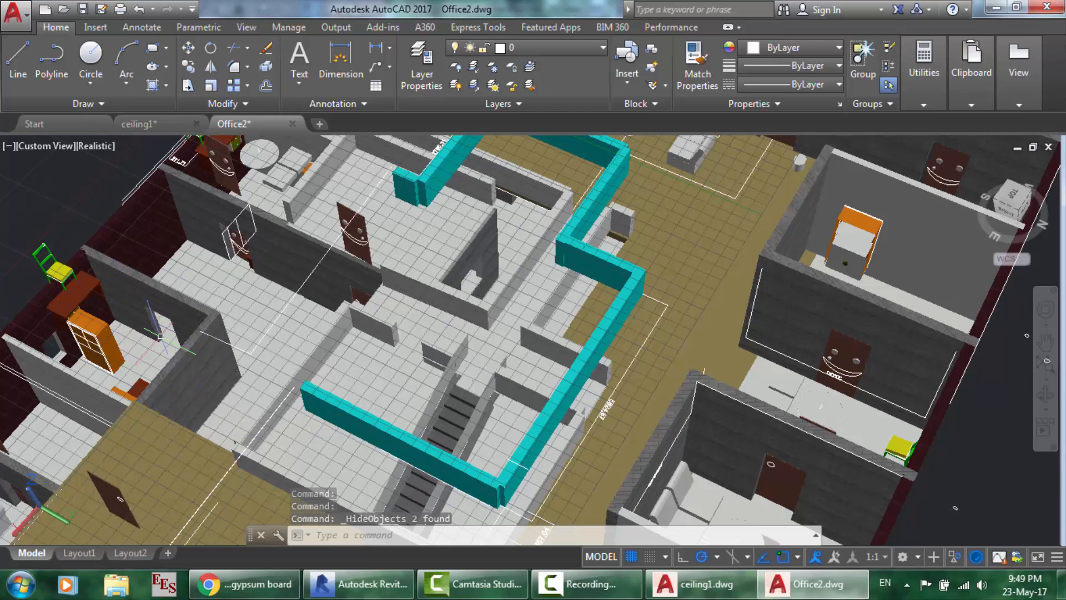
- Compare the Revit 3D ceiling view with the AutoCAD office drawing, zooming in each
left_click(389, 593)
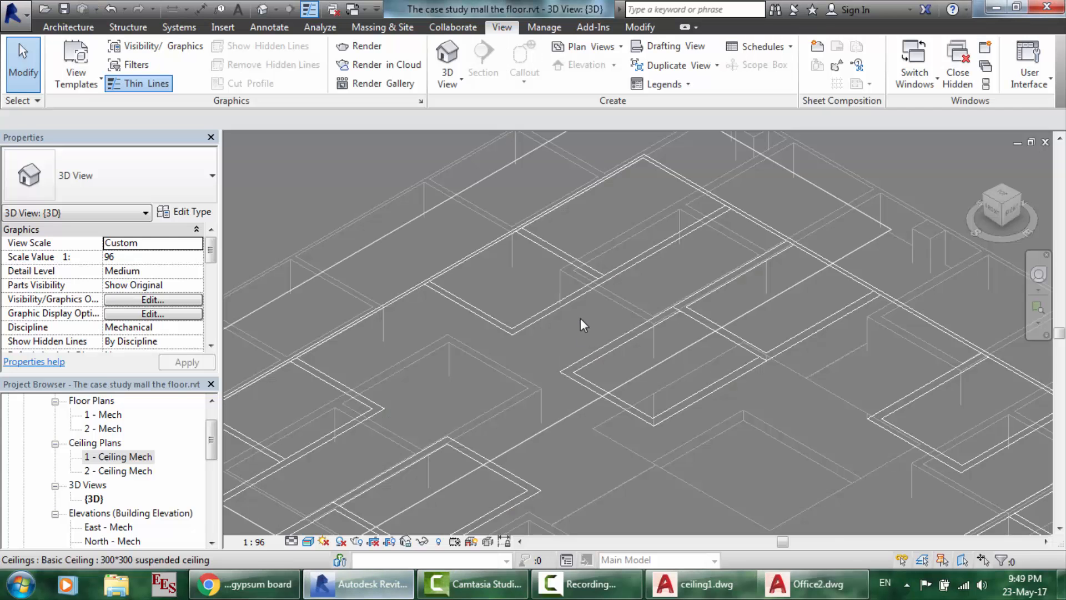
scroll(695, 290, "down", 4)
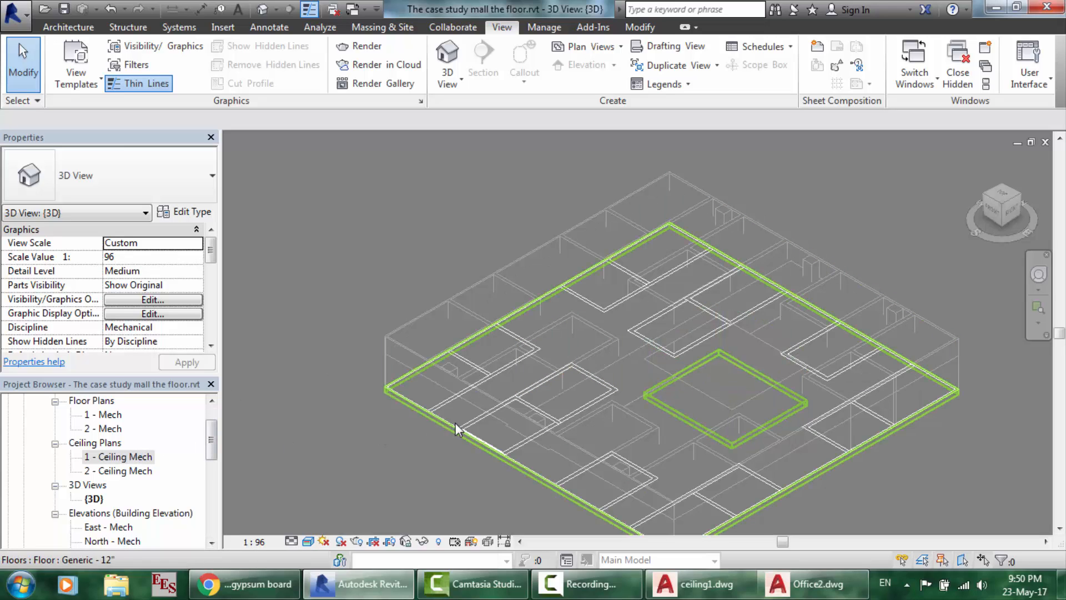
left_click(816, 583)
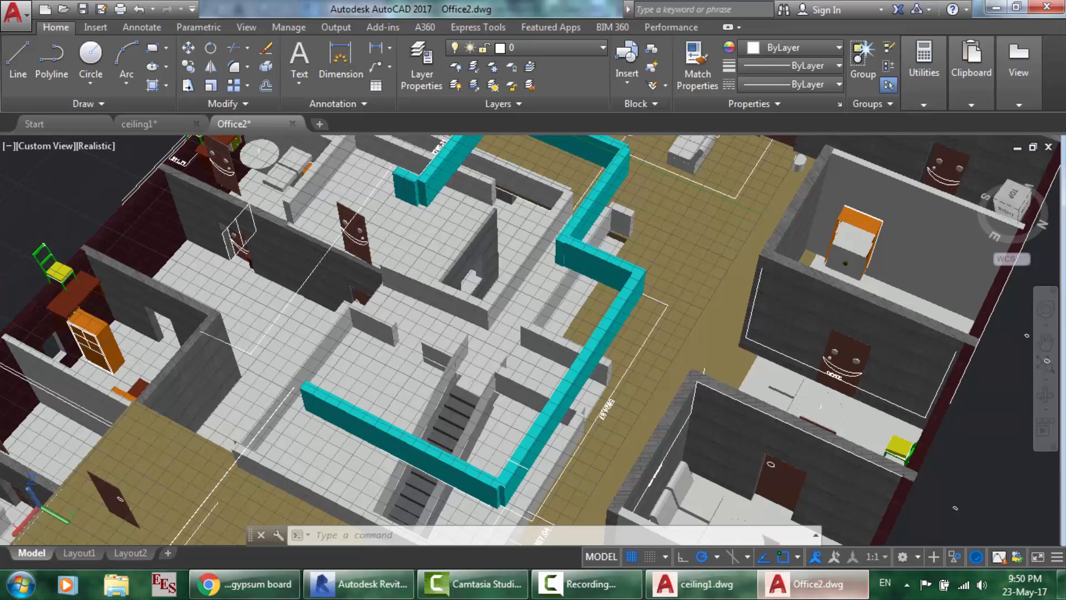
scroll(502, 368, "down", 2)
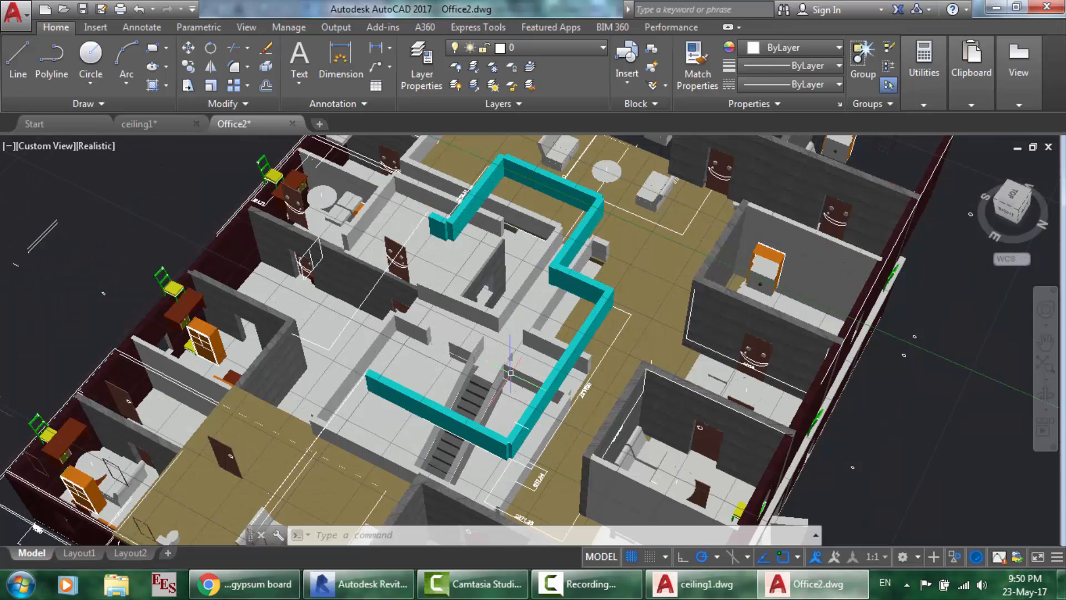
left_click(360, 583)
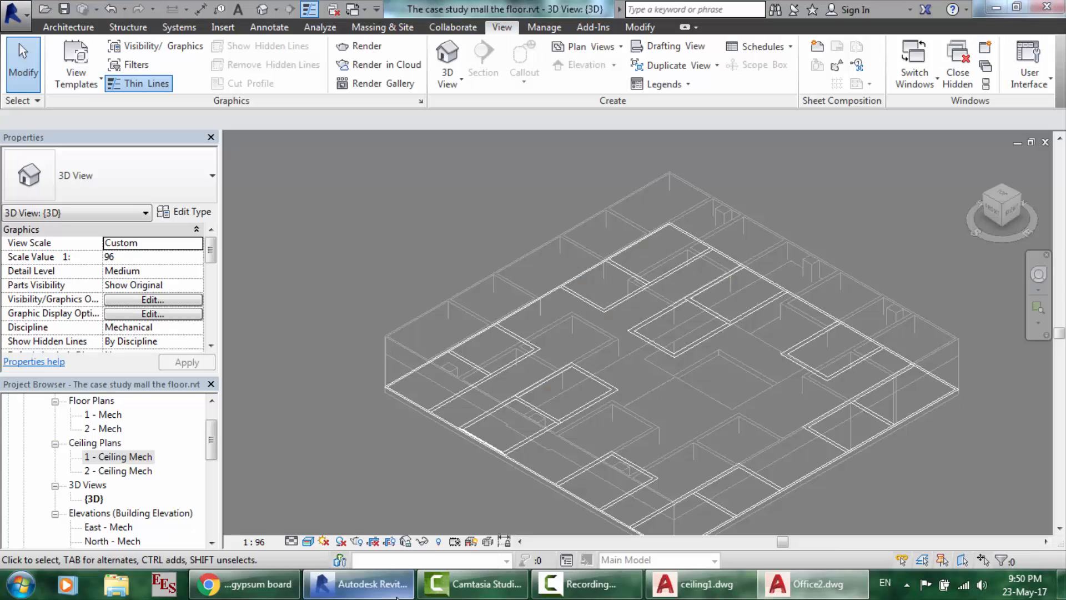
scroll(899, 286, "up", 3)
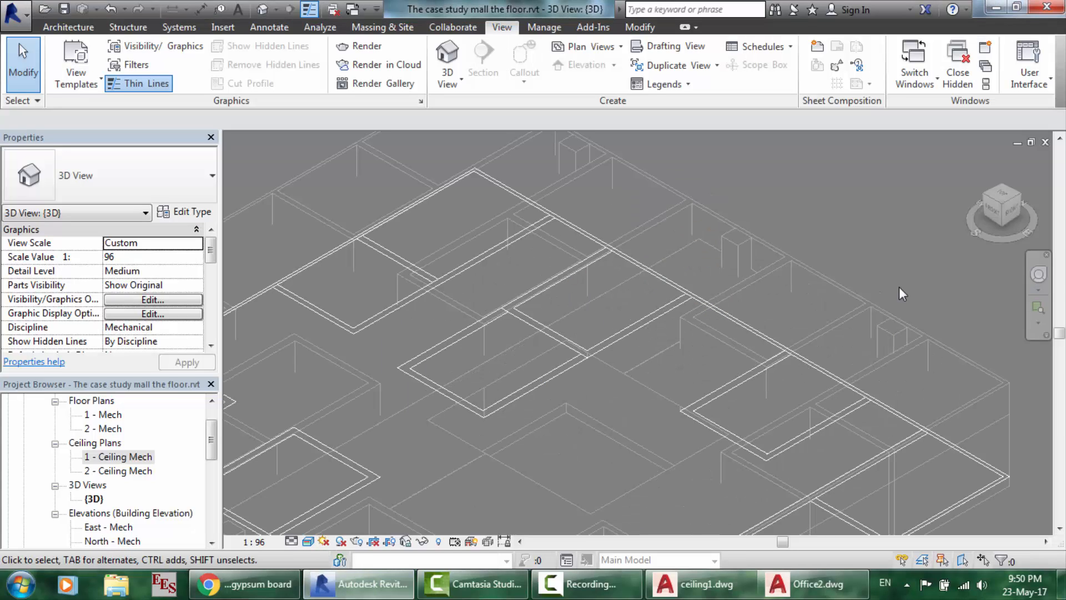
scroll(788, 173, "down", 3)
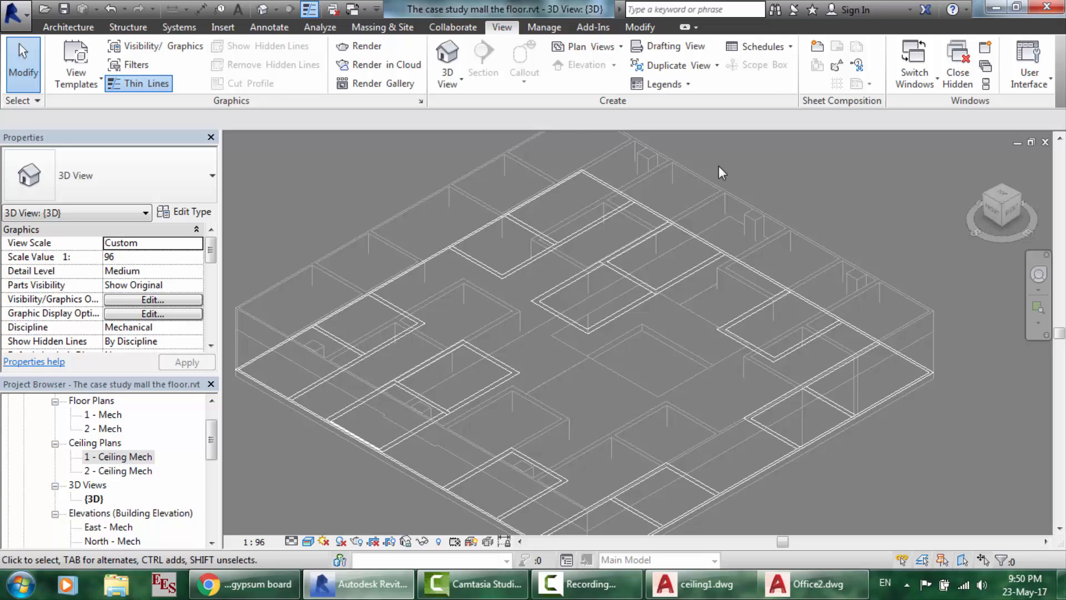
scroll(481, 192, "up", 3)
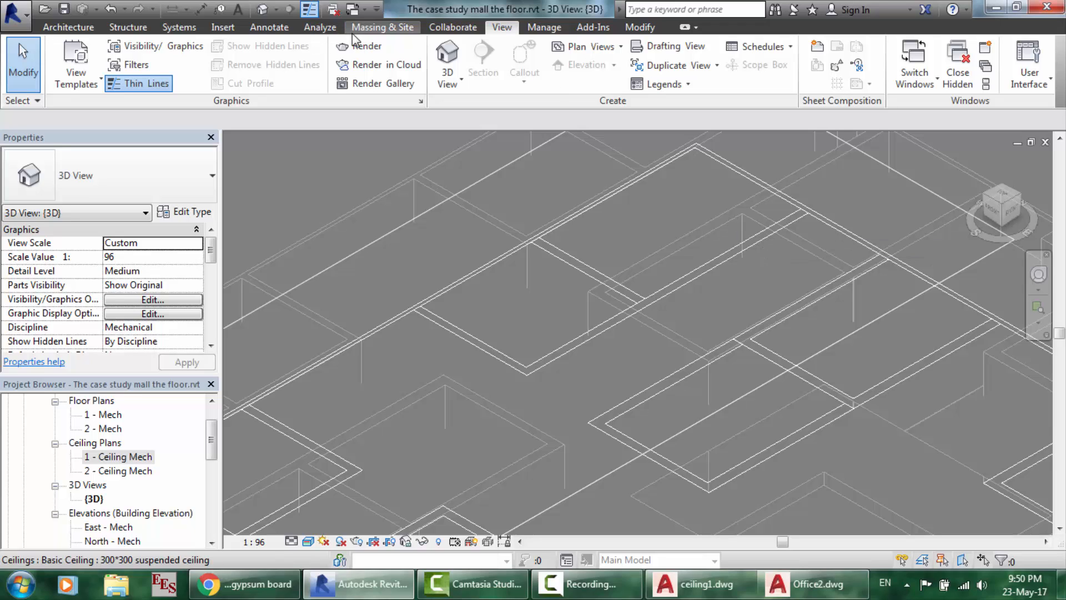
- Look through the Analyze, Annotate and Manage tabs, then bring up the gypsum ceiling image results
left_click(302, 27)
left_click(269, 27)
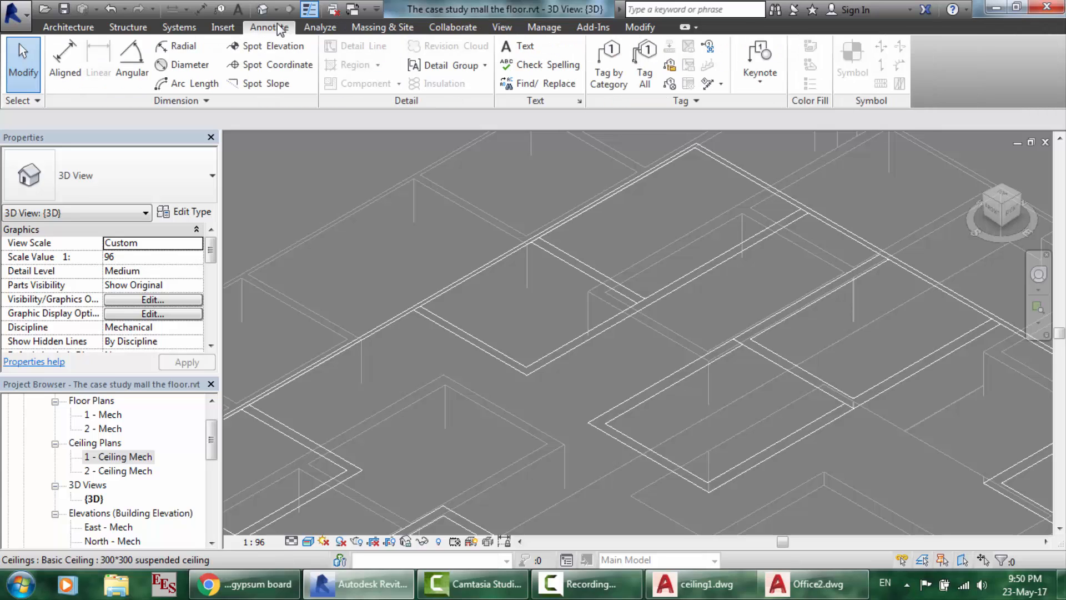
left_click(544, 28)
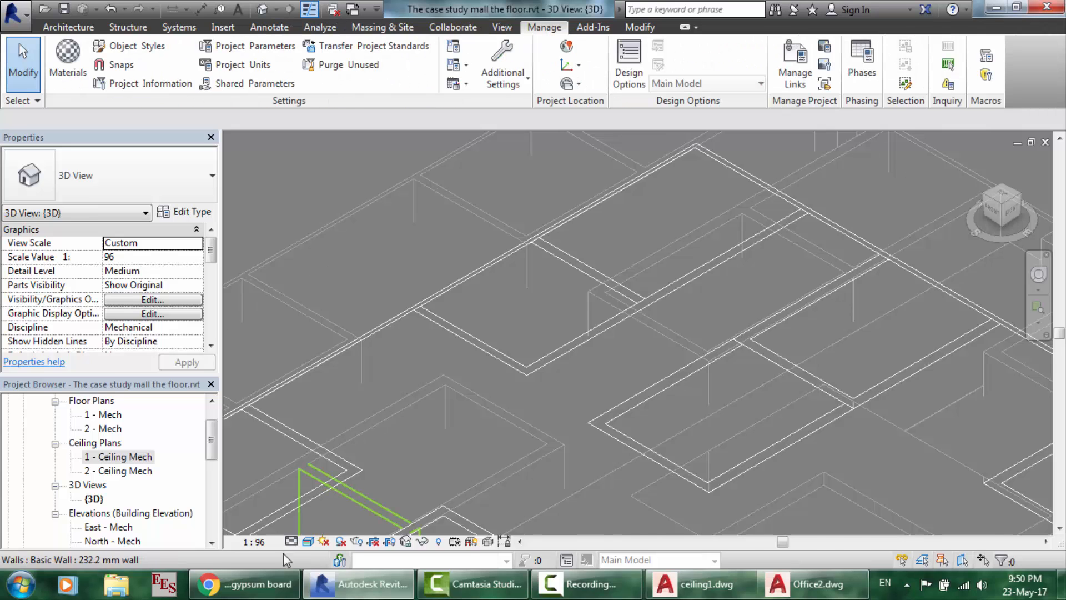
left_click(244, 583)
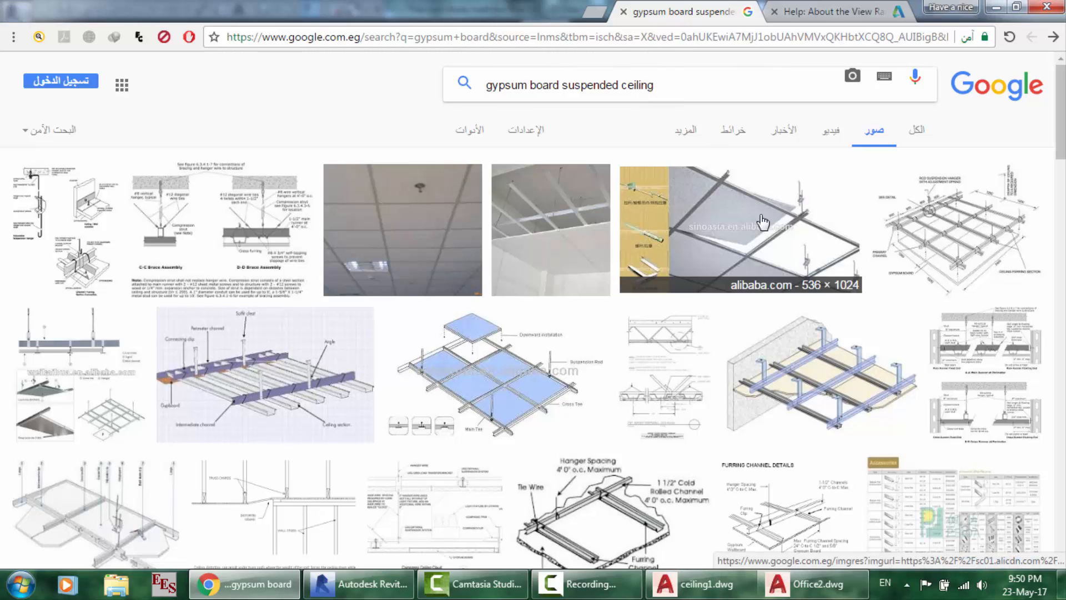
- After a brief look at AutoCAD, load the Google home page in a new Chrome tab
left_click(817, 583)
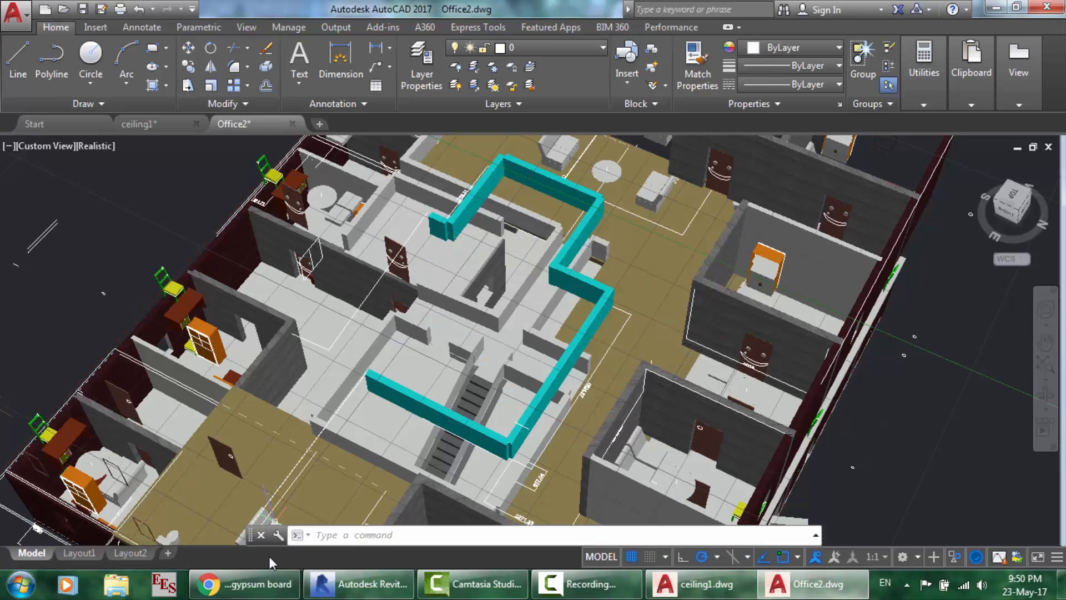
left_click(244, 584)
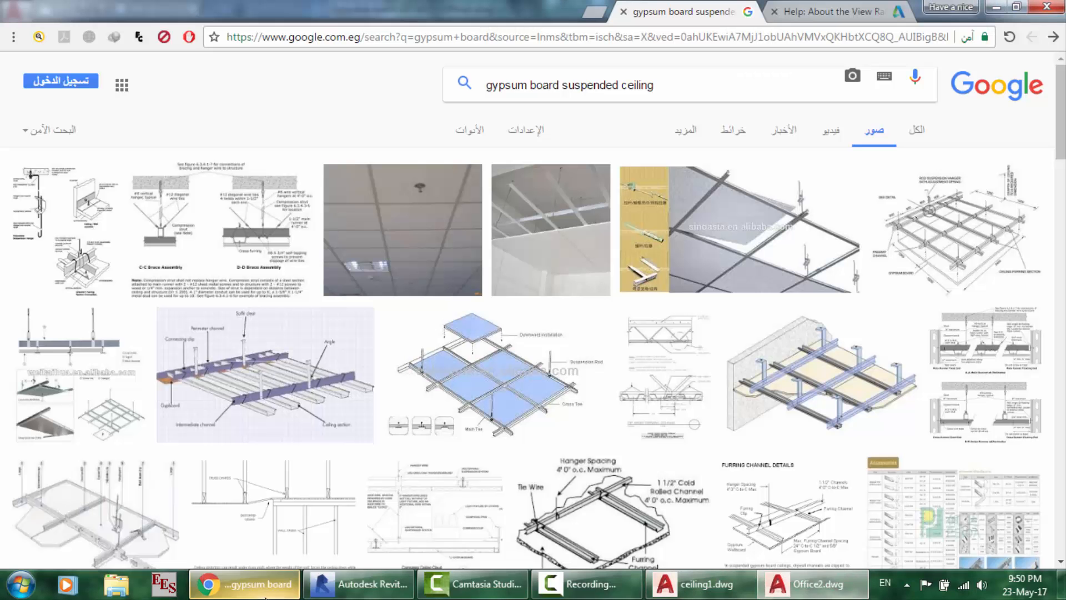
left_click(595, 12)
type("g")
key("Return")
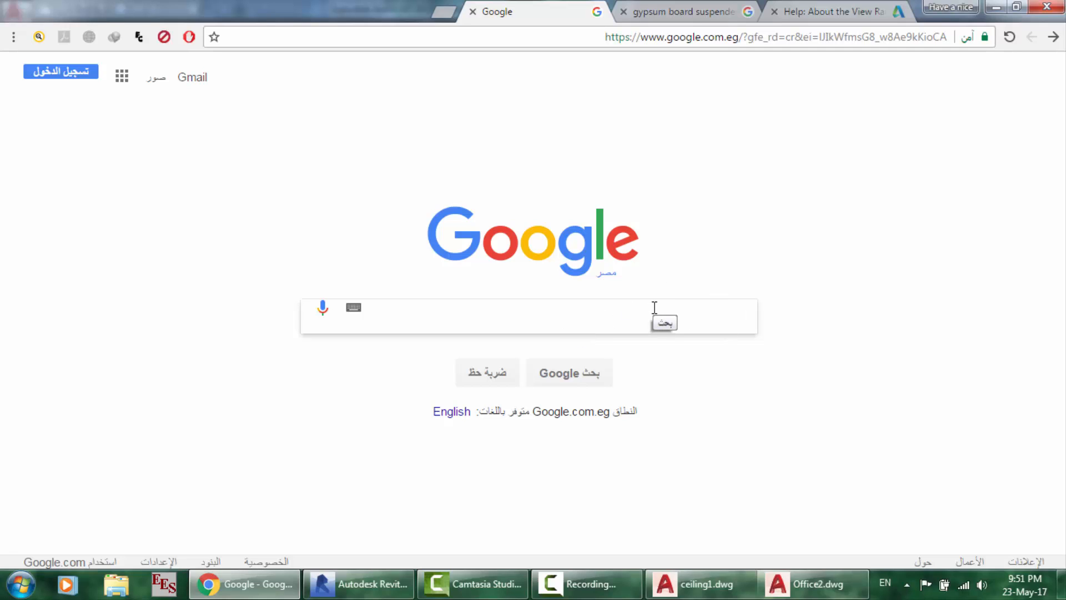
- Search Google for 'view problem in revit', scan the results, then return to Office2.dwg
type("view ")
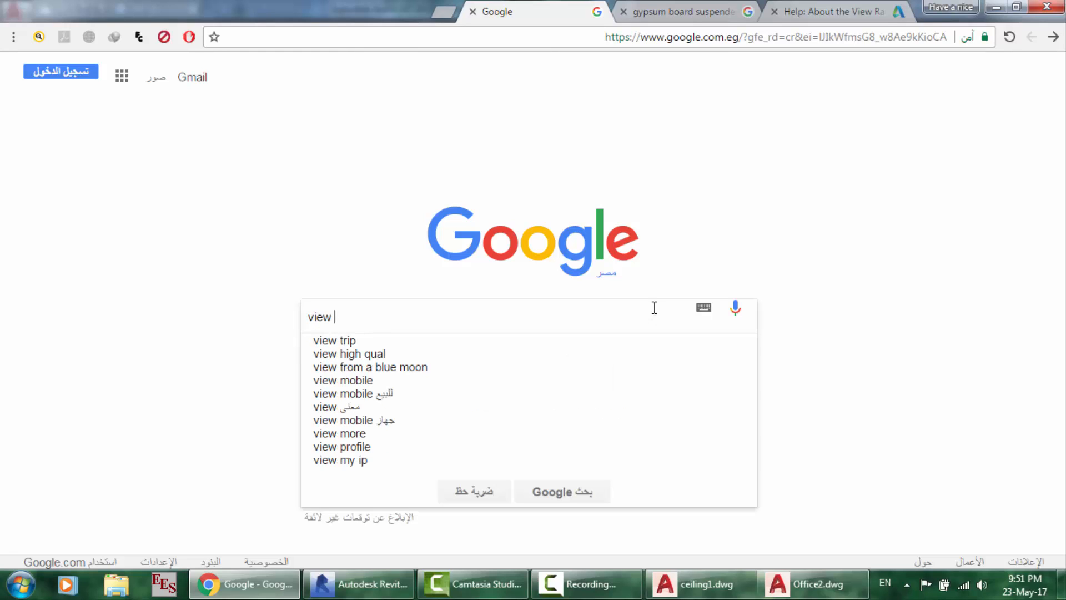
type("proble")
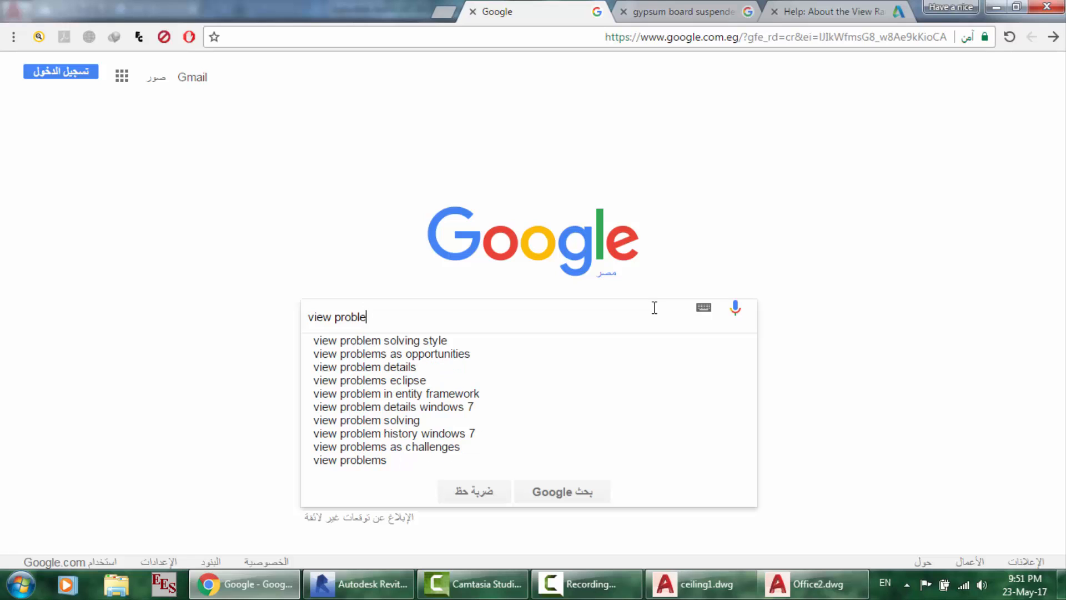
type("m in revit")
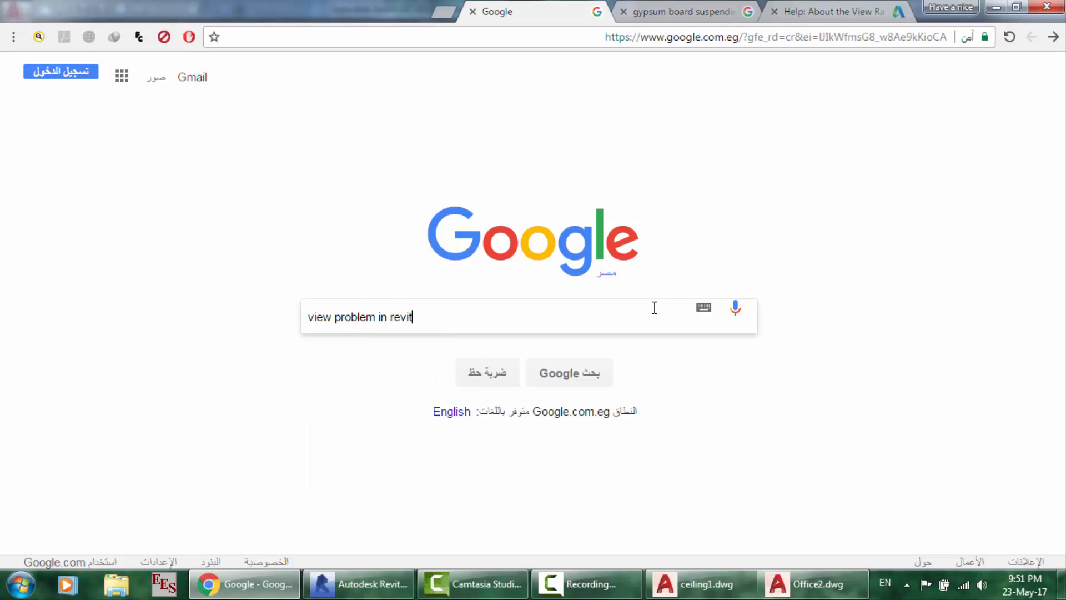
key("Return")
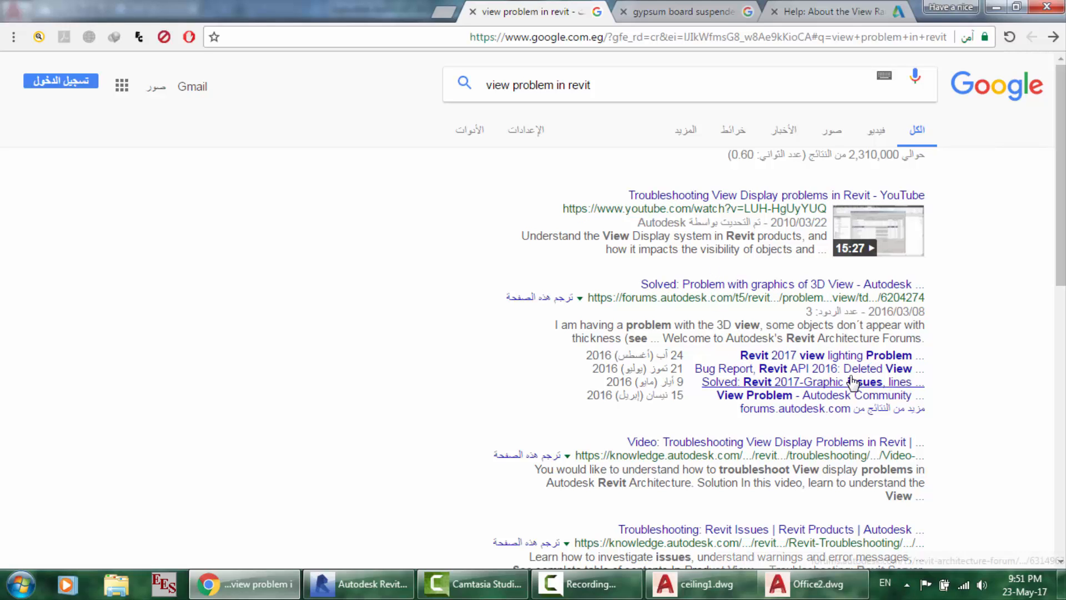
scroll(776, 322, "down", 2)
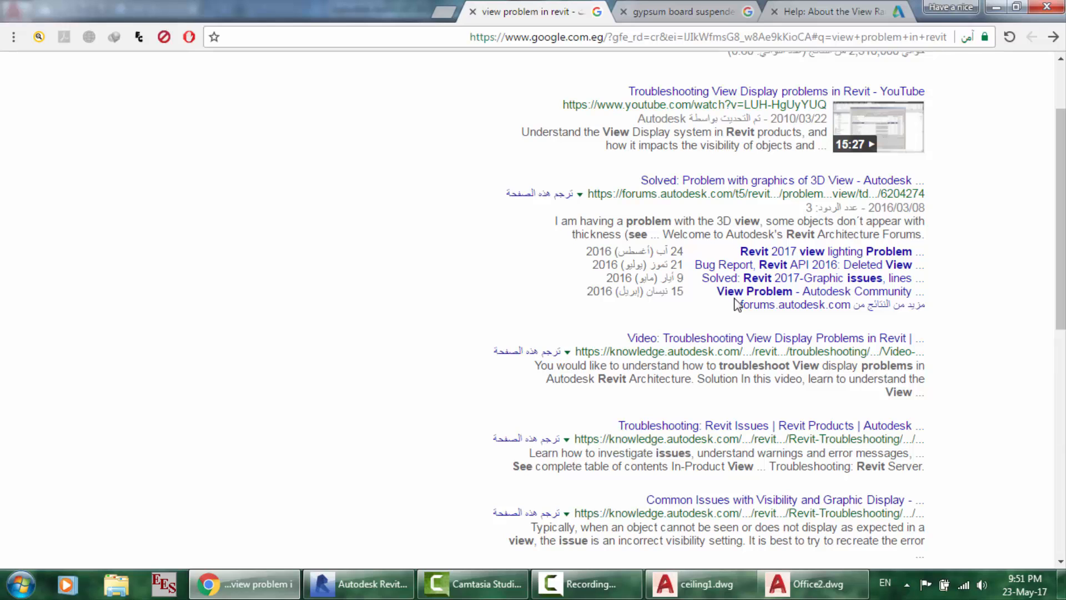
scroll(670, 306, "down", 2)
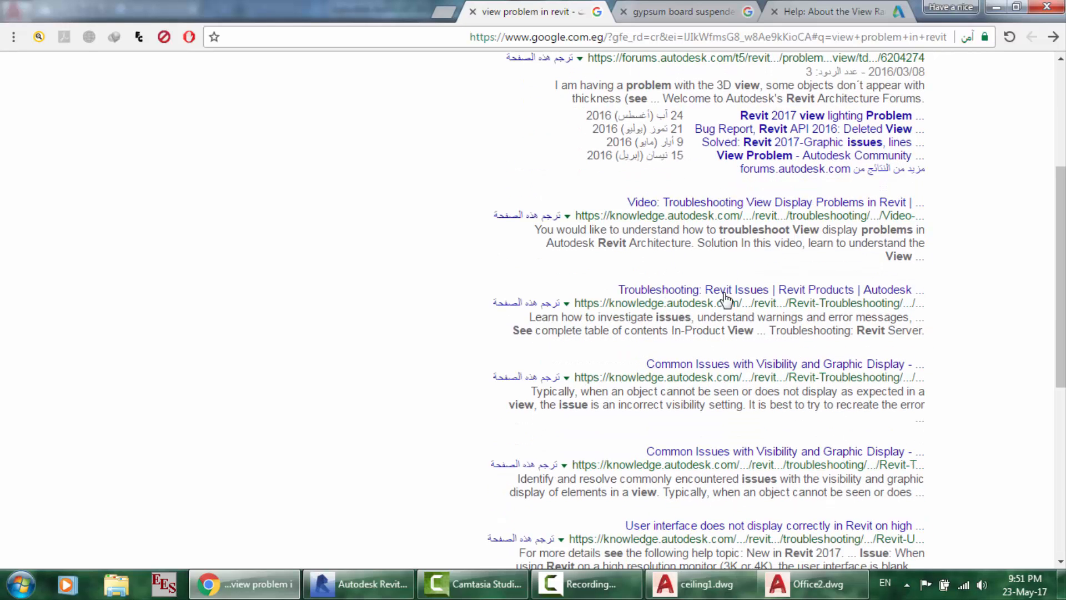
scroll(805, 256, "up", 2)
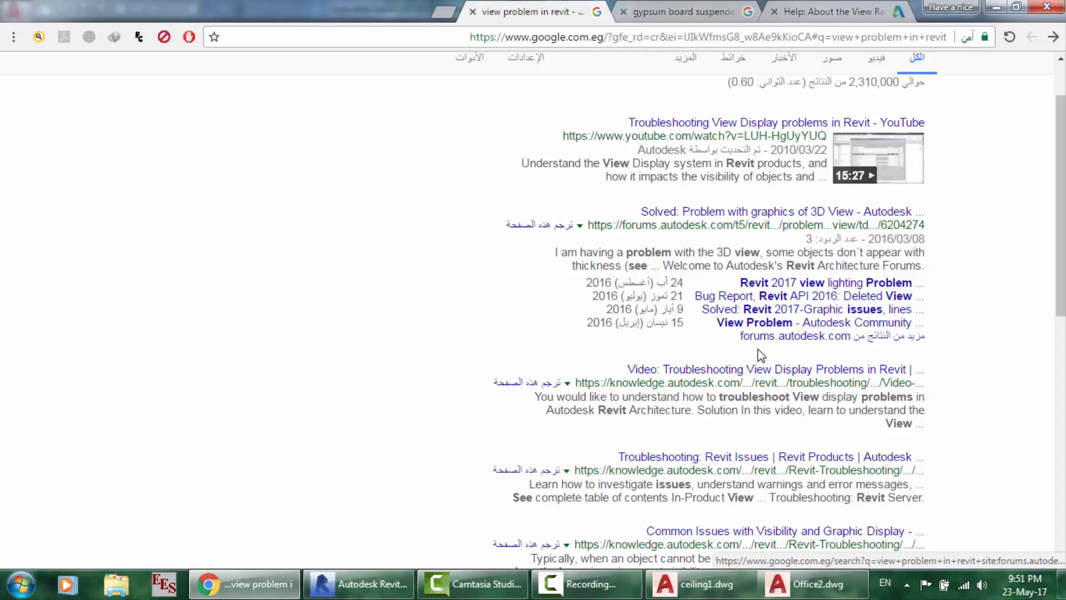
scroll(760, 355, "down", 6)
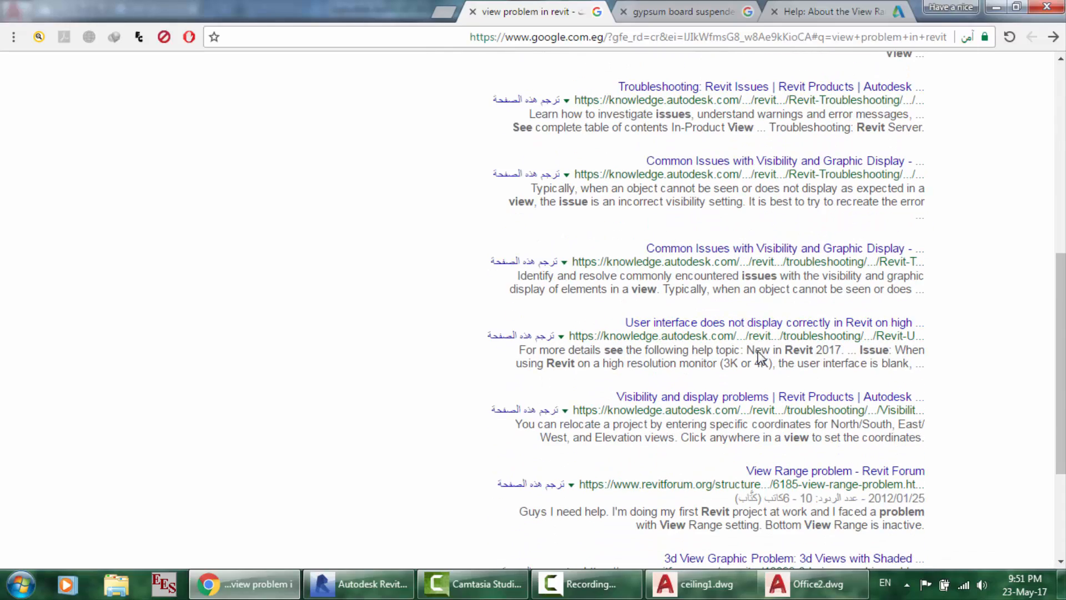
scroll(760, 355, "down", 3)
scroll(759, 355, "up", 10)
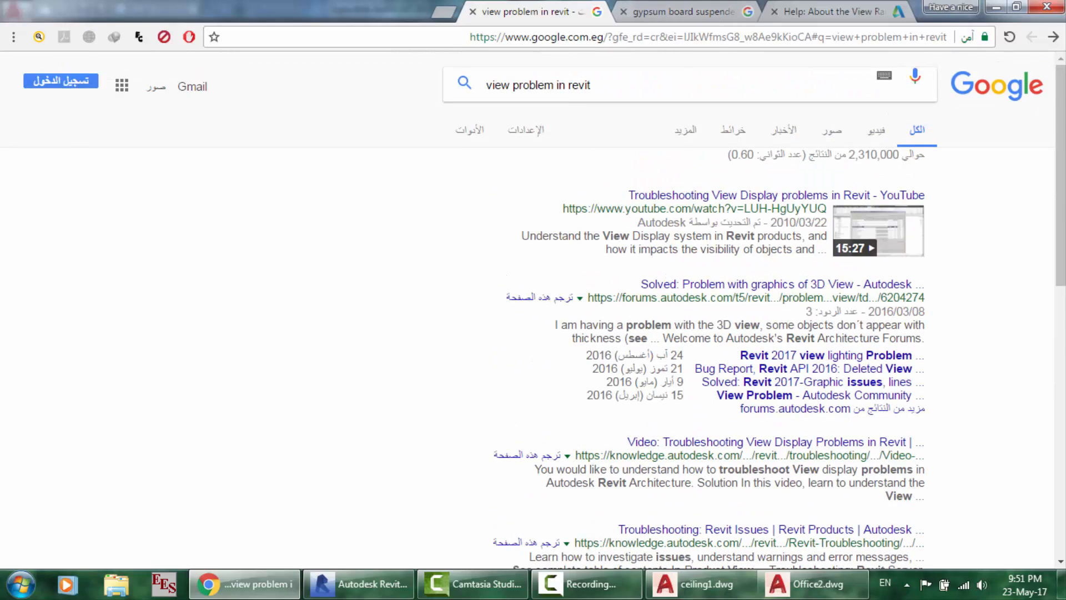
left_click(810, 585)
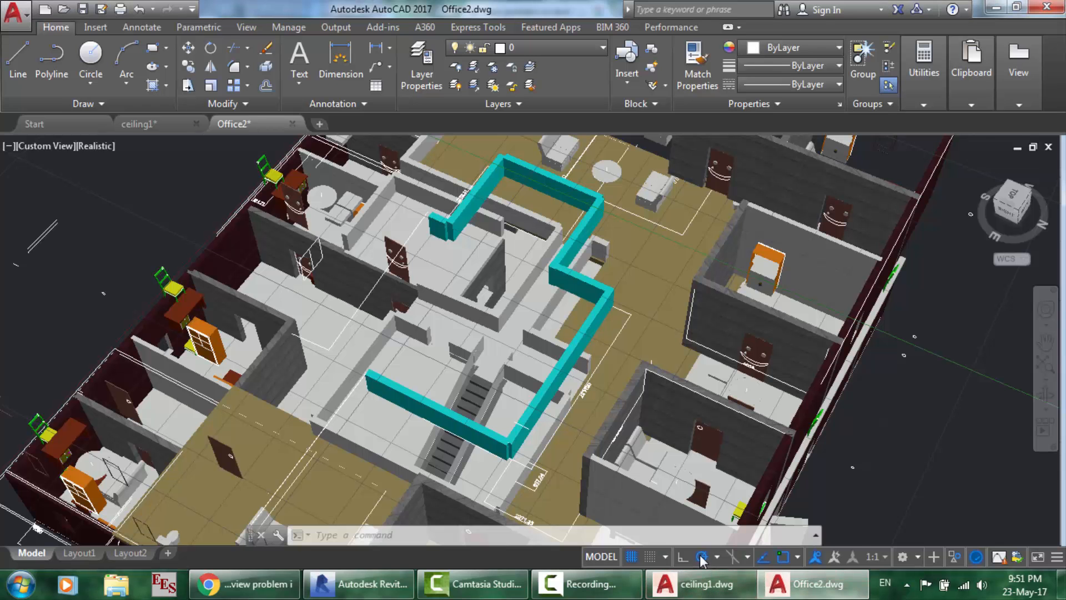